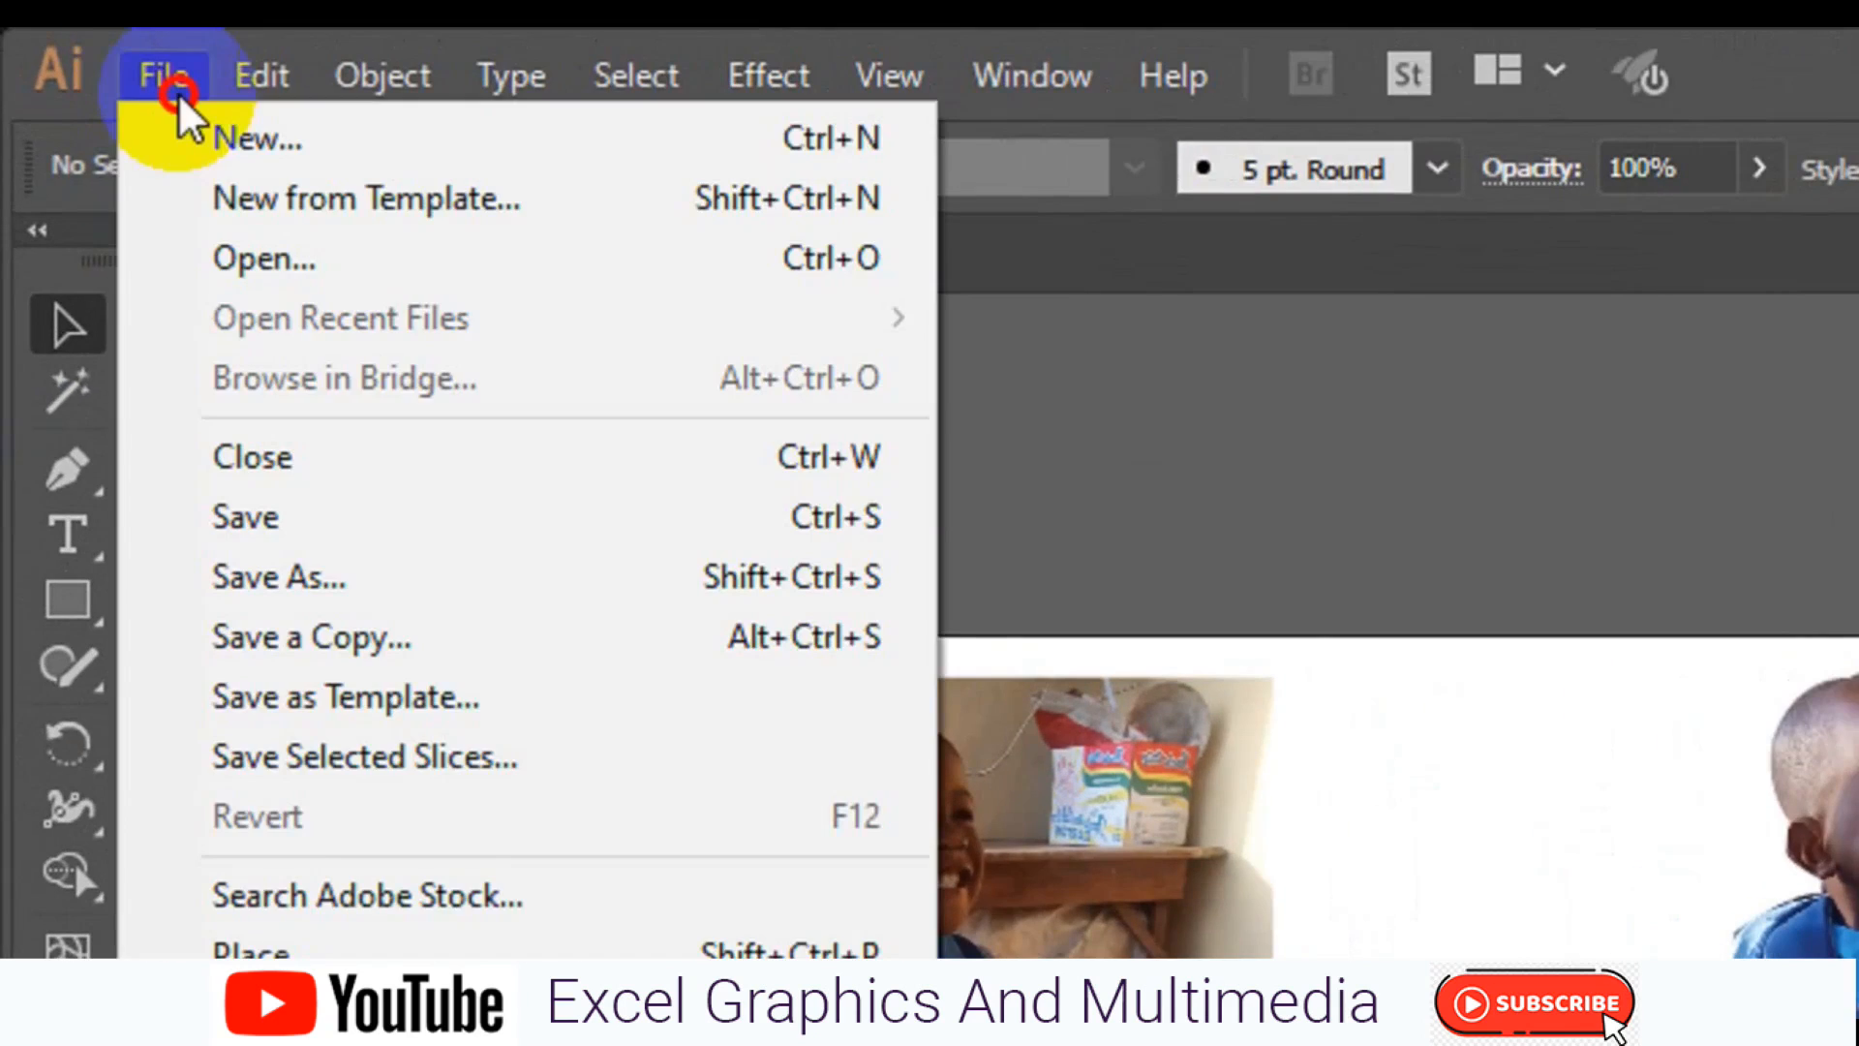
# Start a new document and name its preset "corporate card".
pyautogui.click(213, 131)
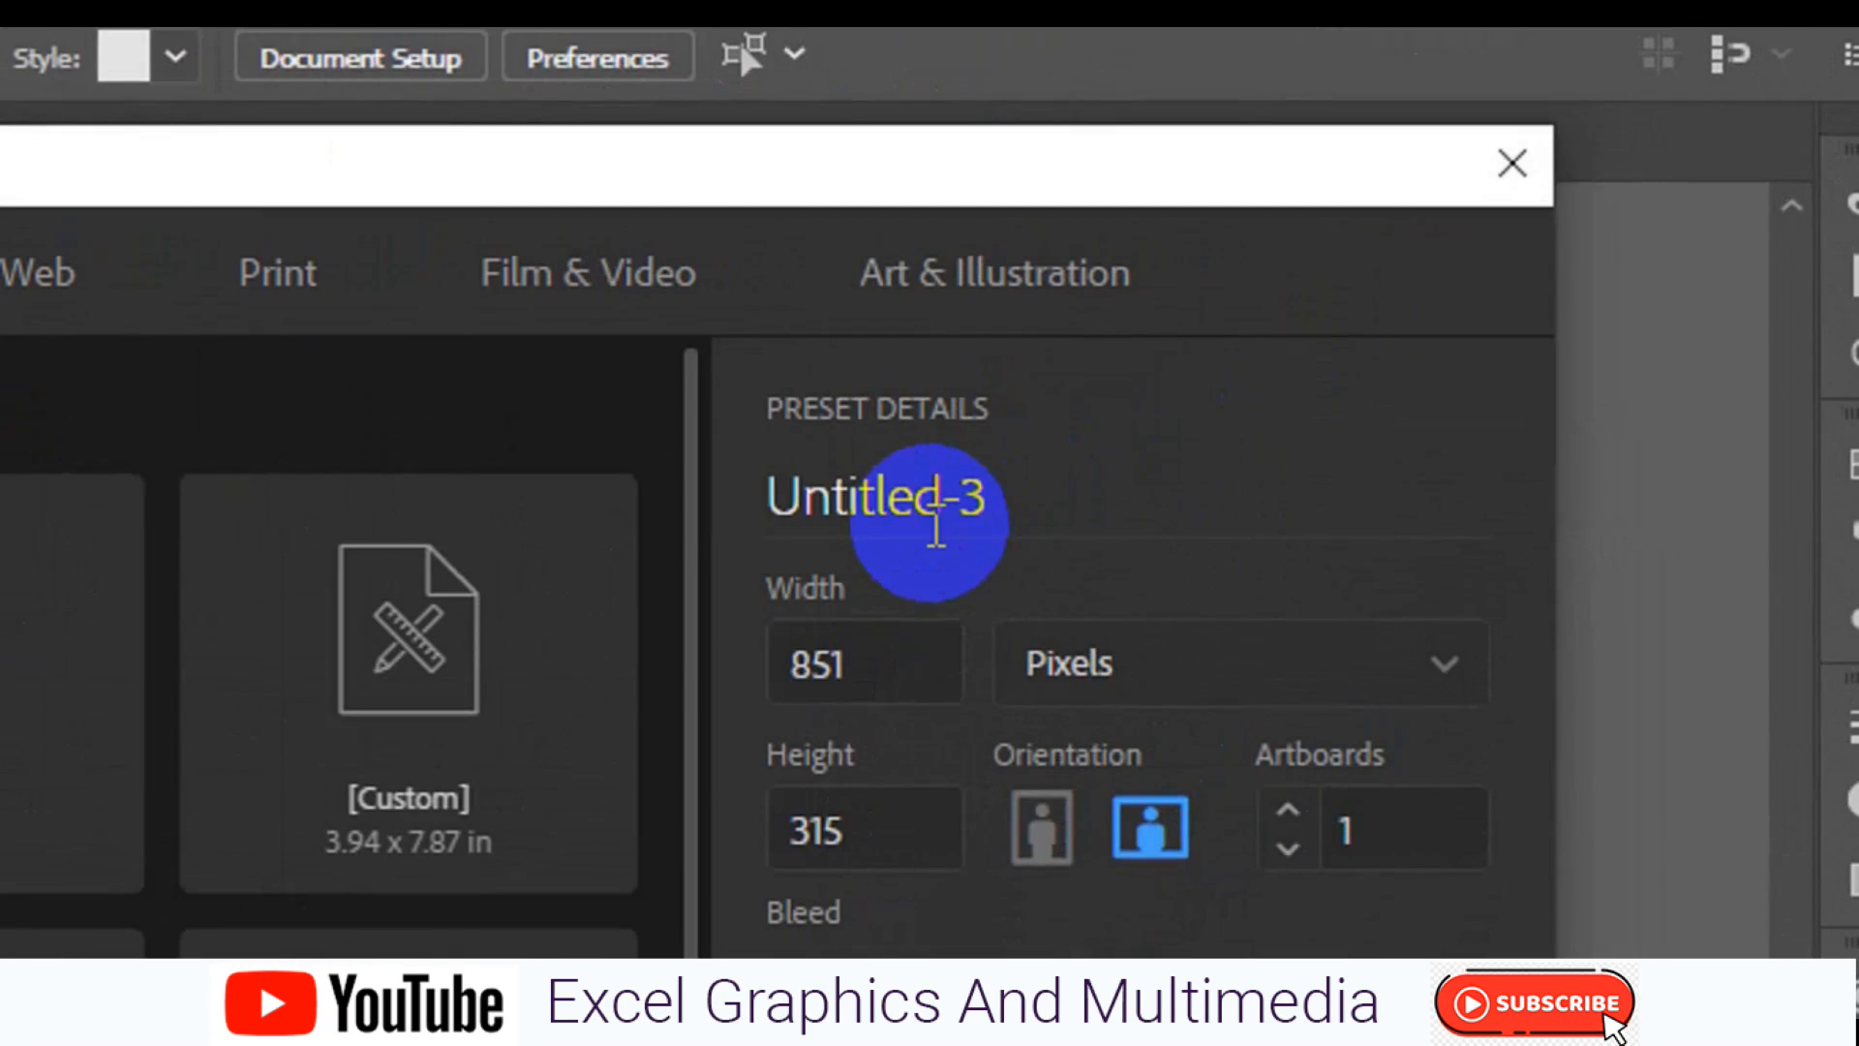
pyautogui.doubleClick(936, 513)
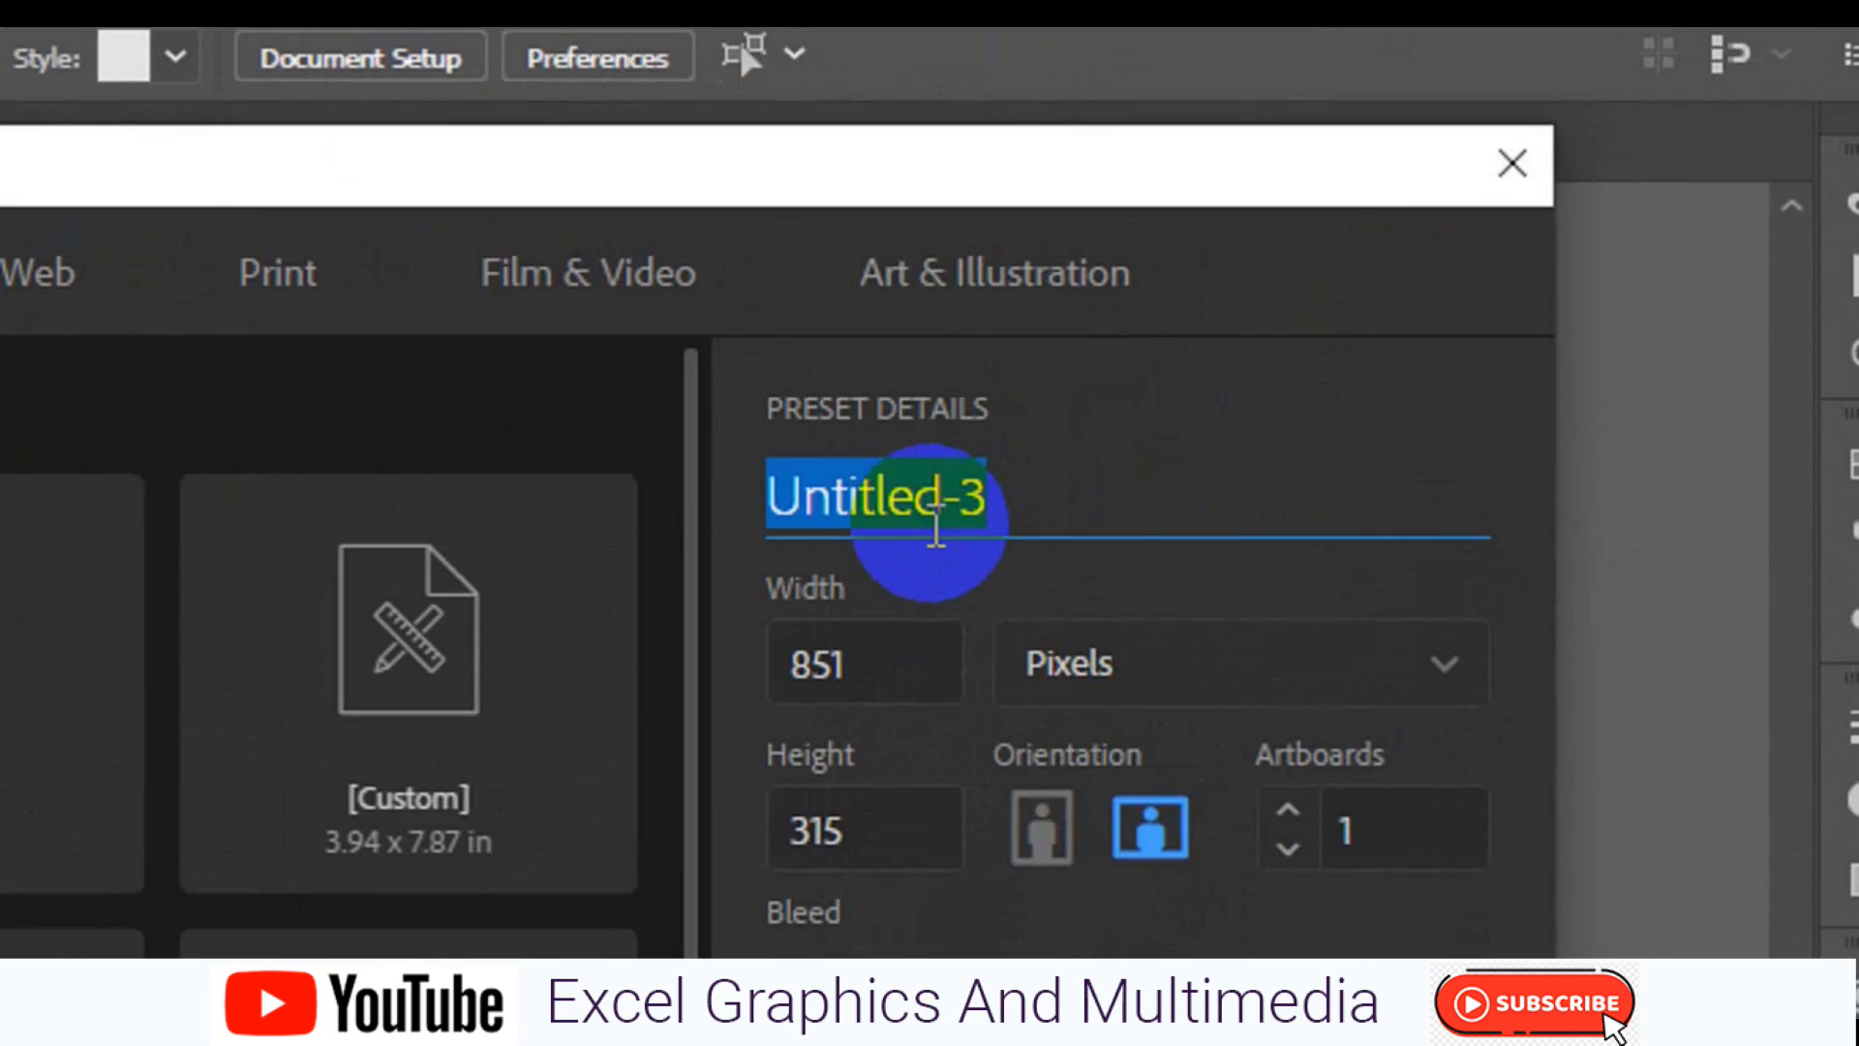
pyautogui.press('BackSpace')
pyautogui.write('corpor')
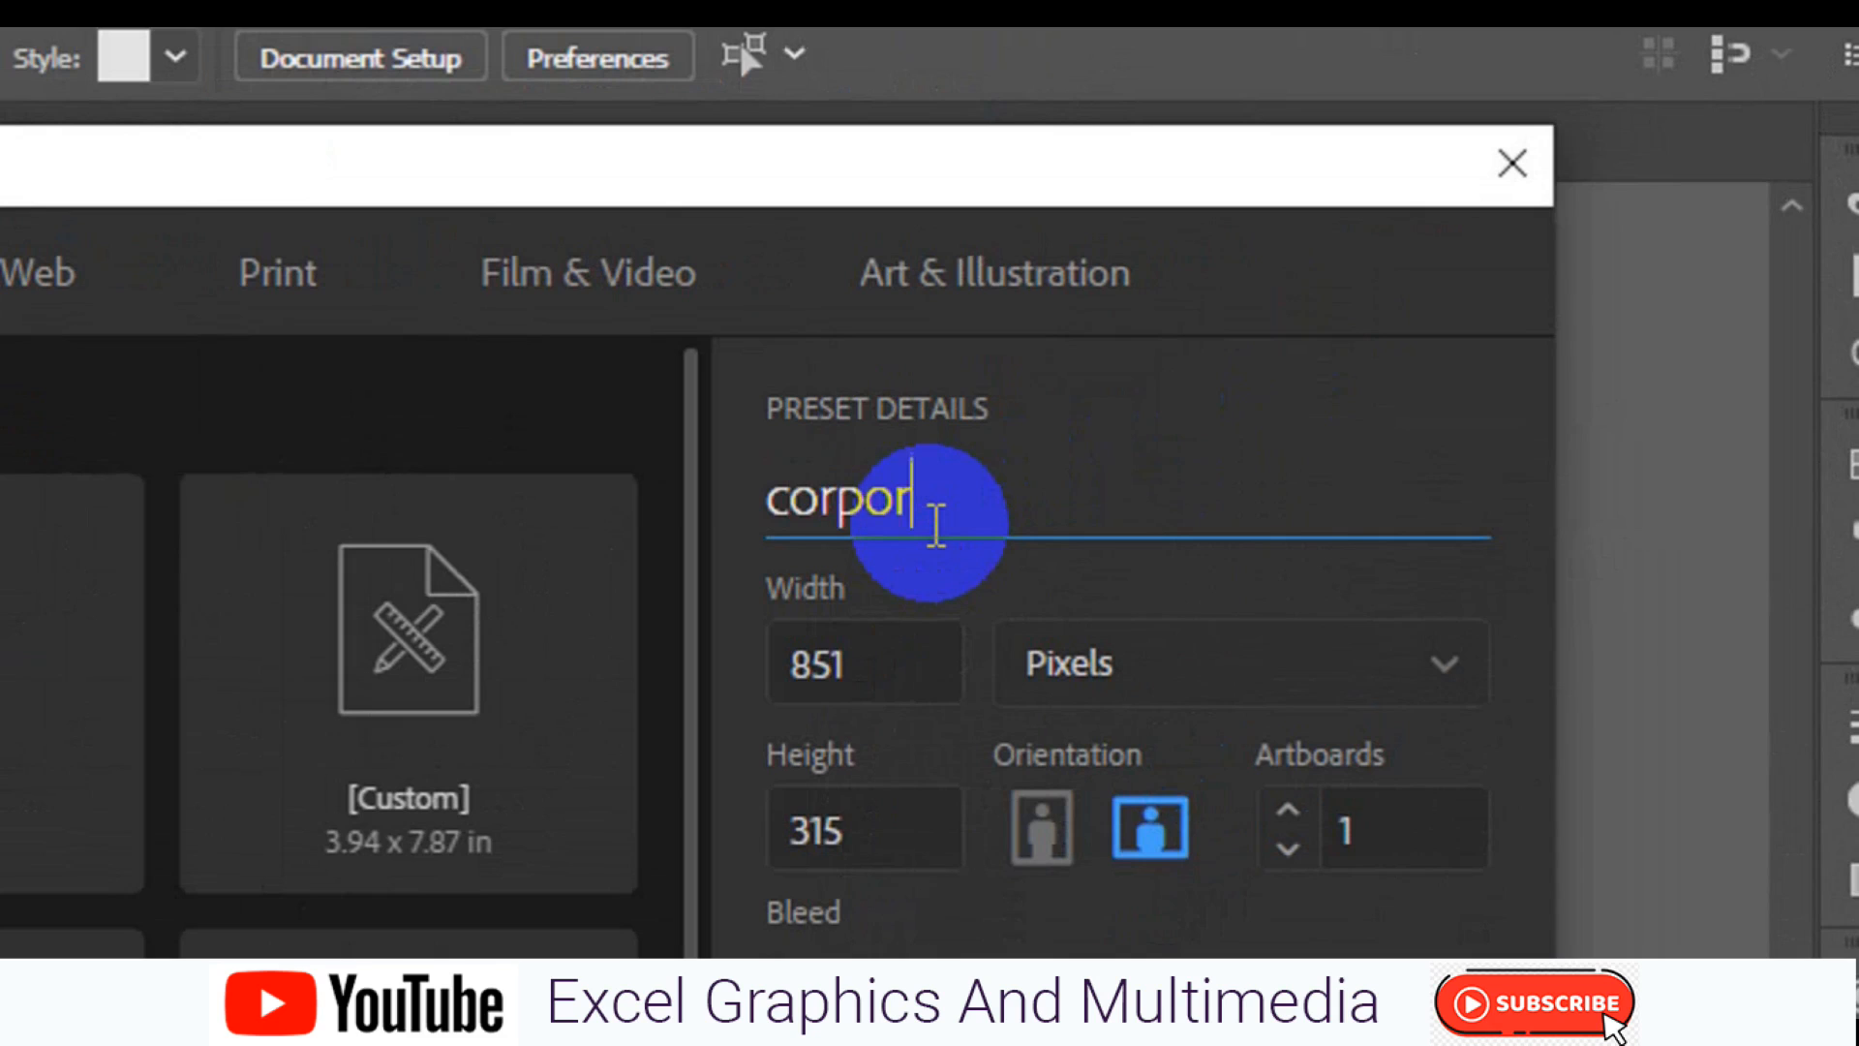
pyautogui.write('ate card')
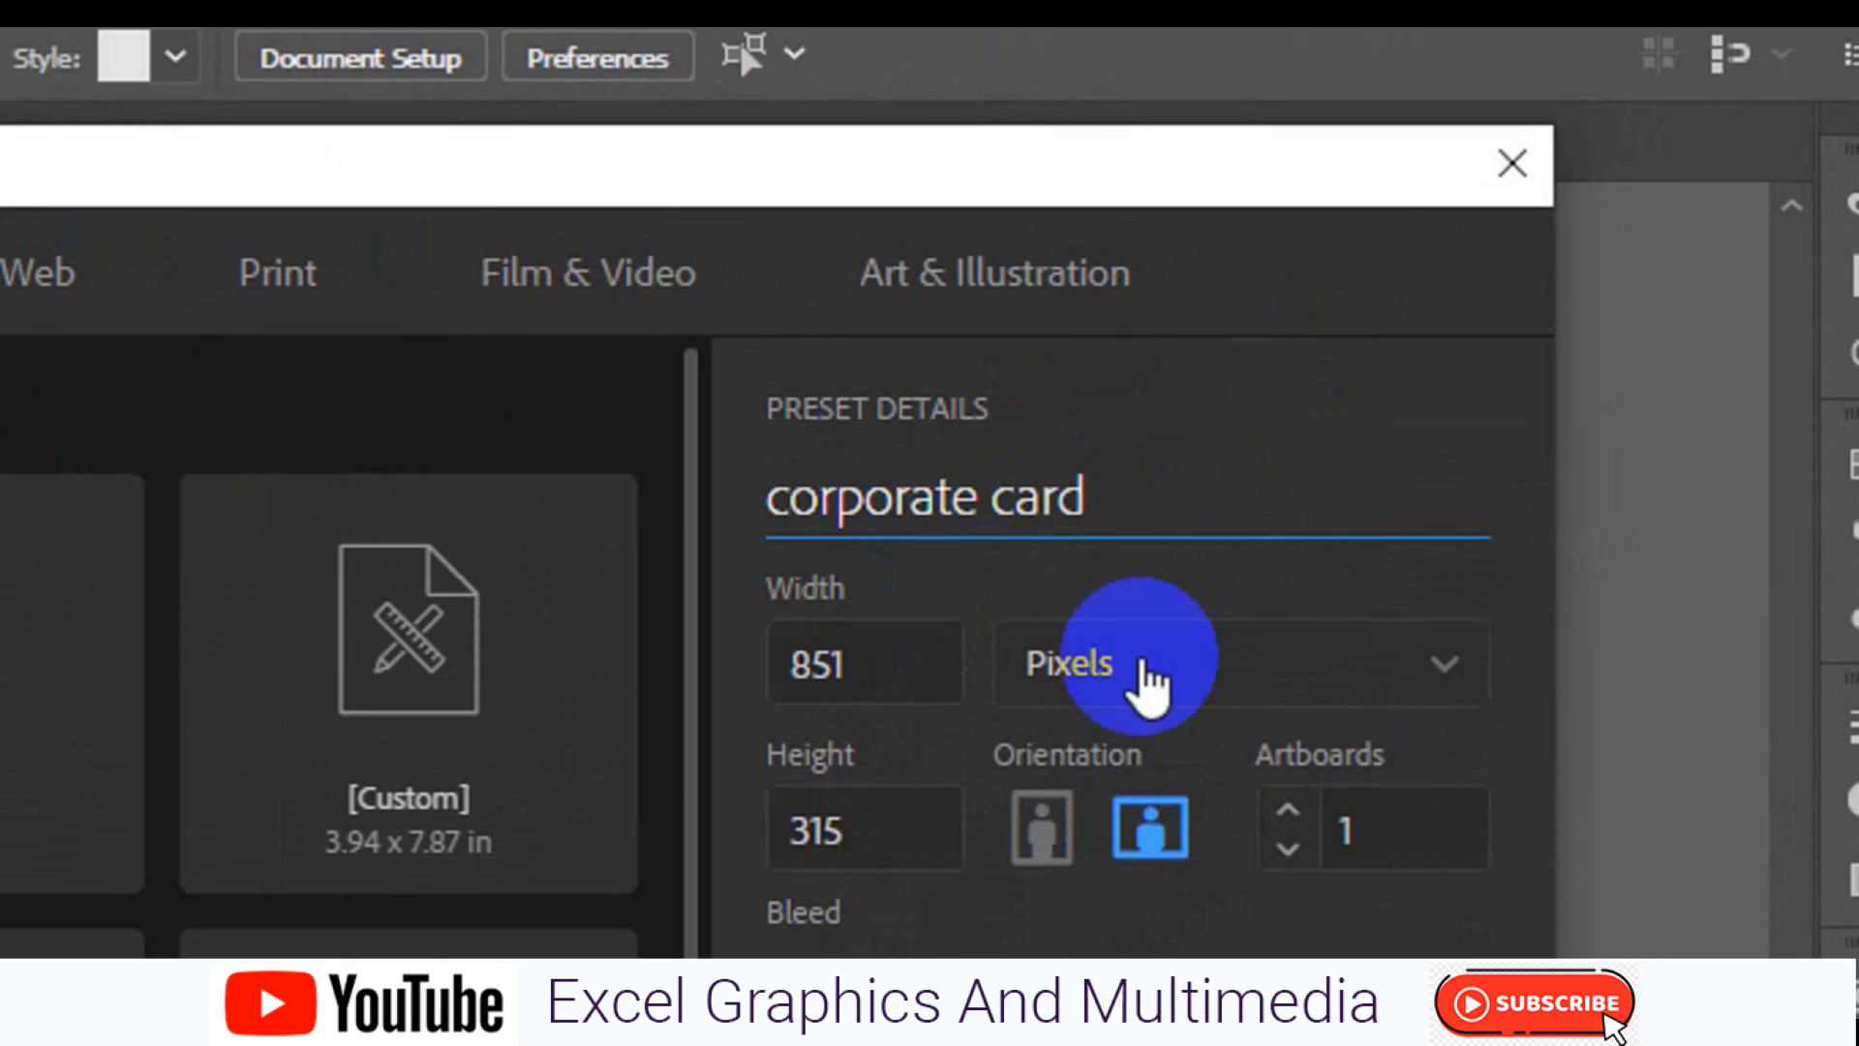
# Set the document to 3.5 by 2 inches, add a top bleed, and create it.
pyautogui.click(1152, 690)
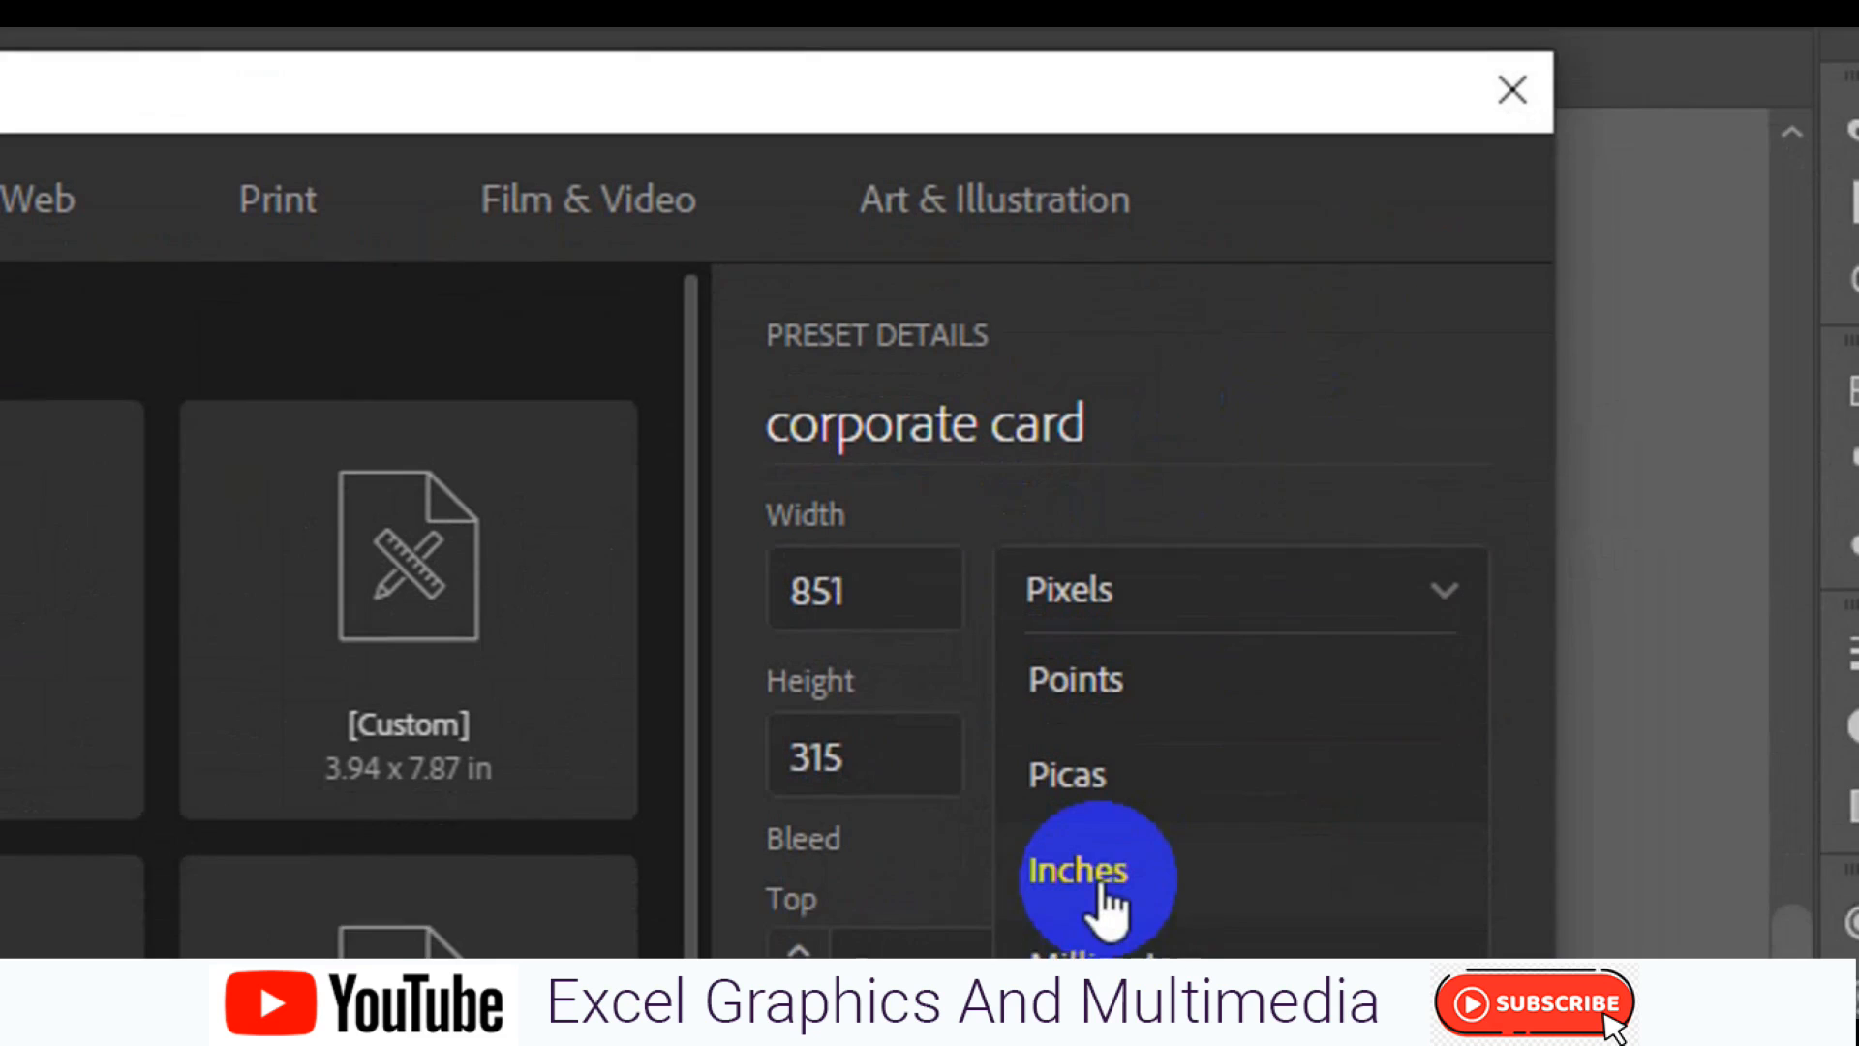
pyautogui.click(908, 562)
pyautogui.write('3.5')
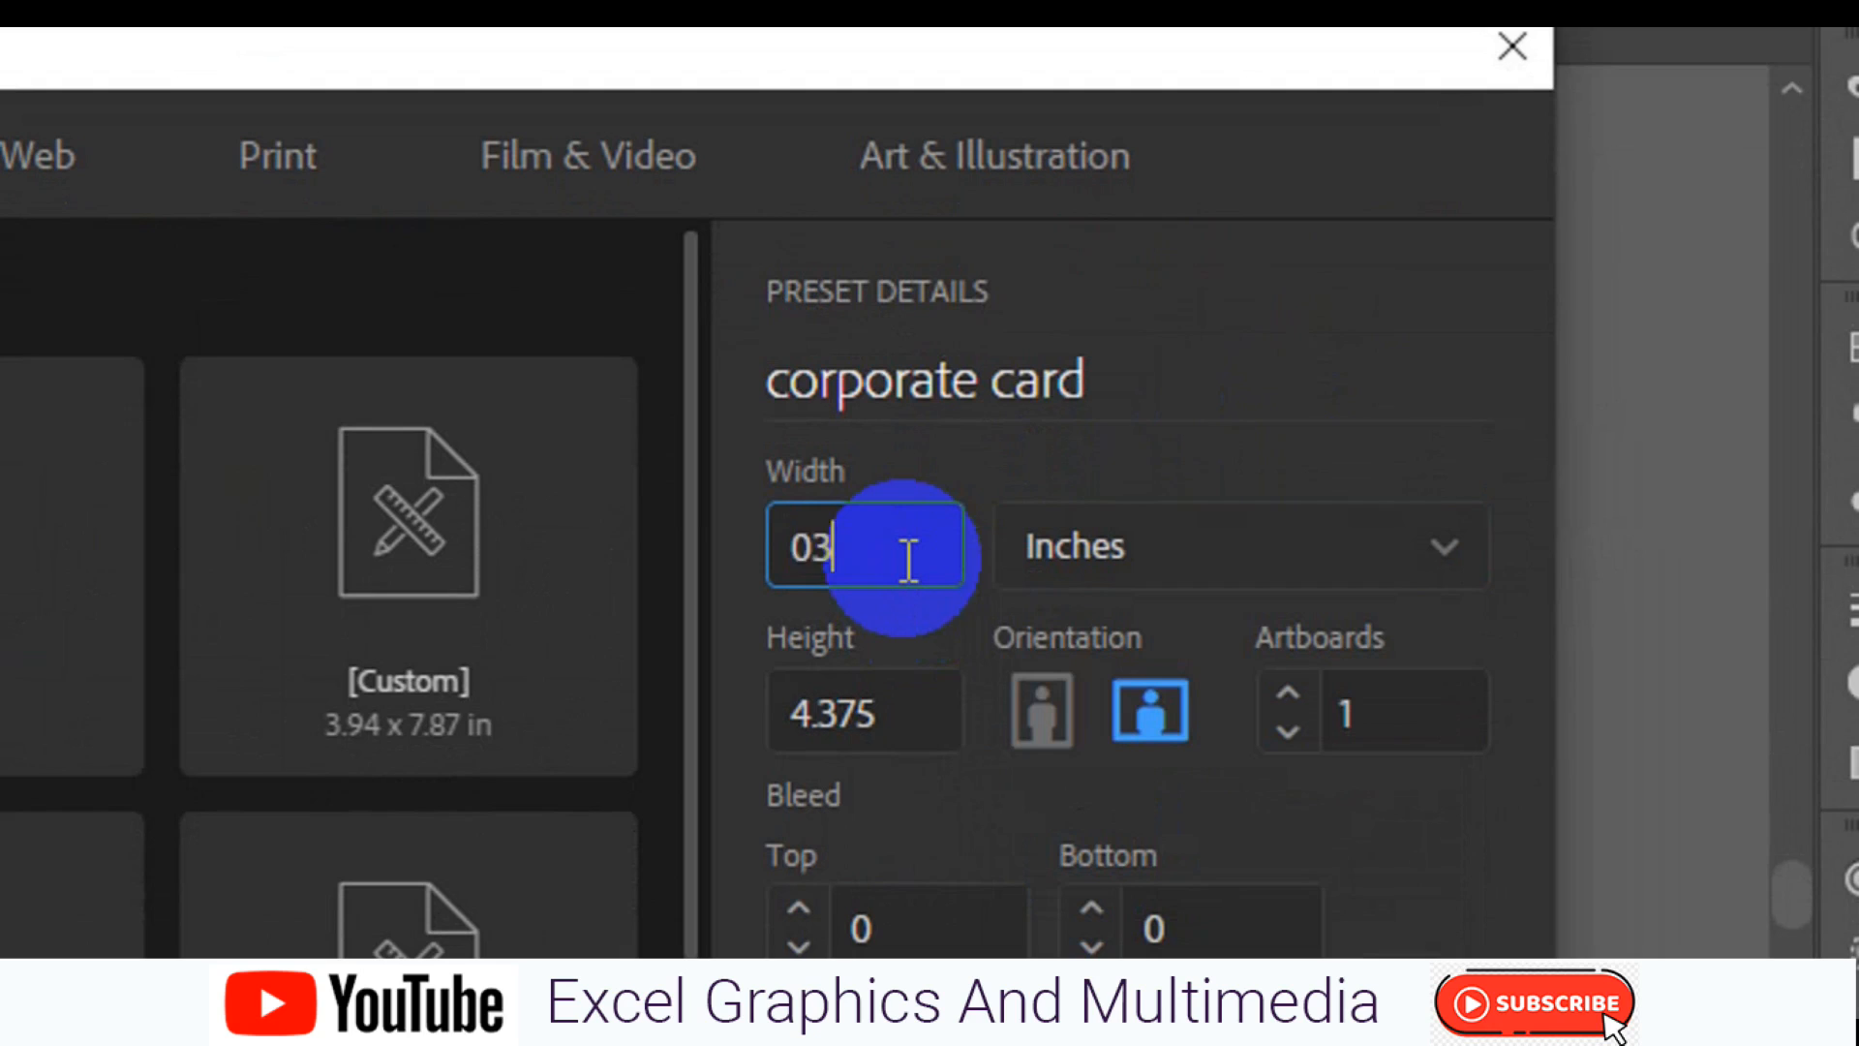
pyautogui.click(887, 744)
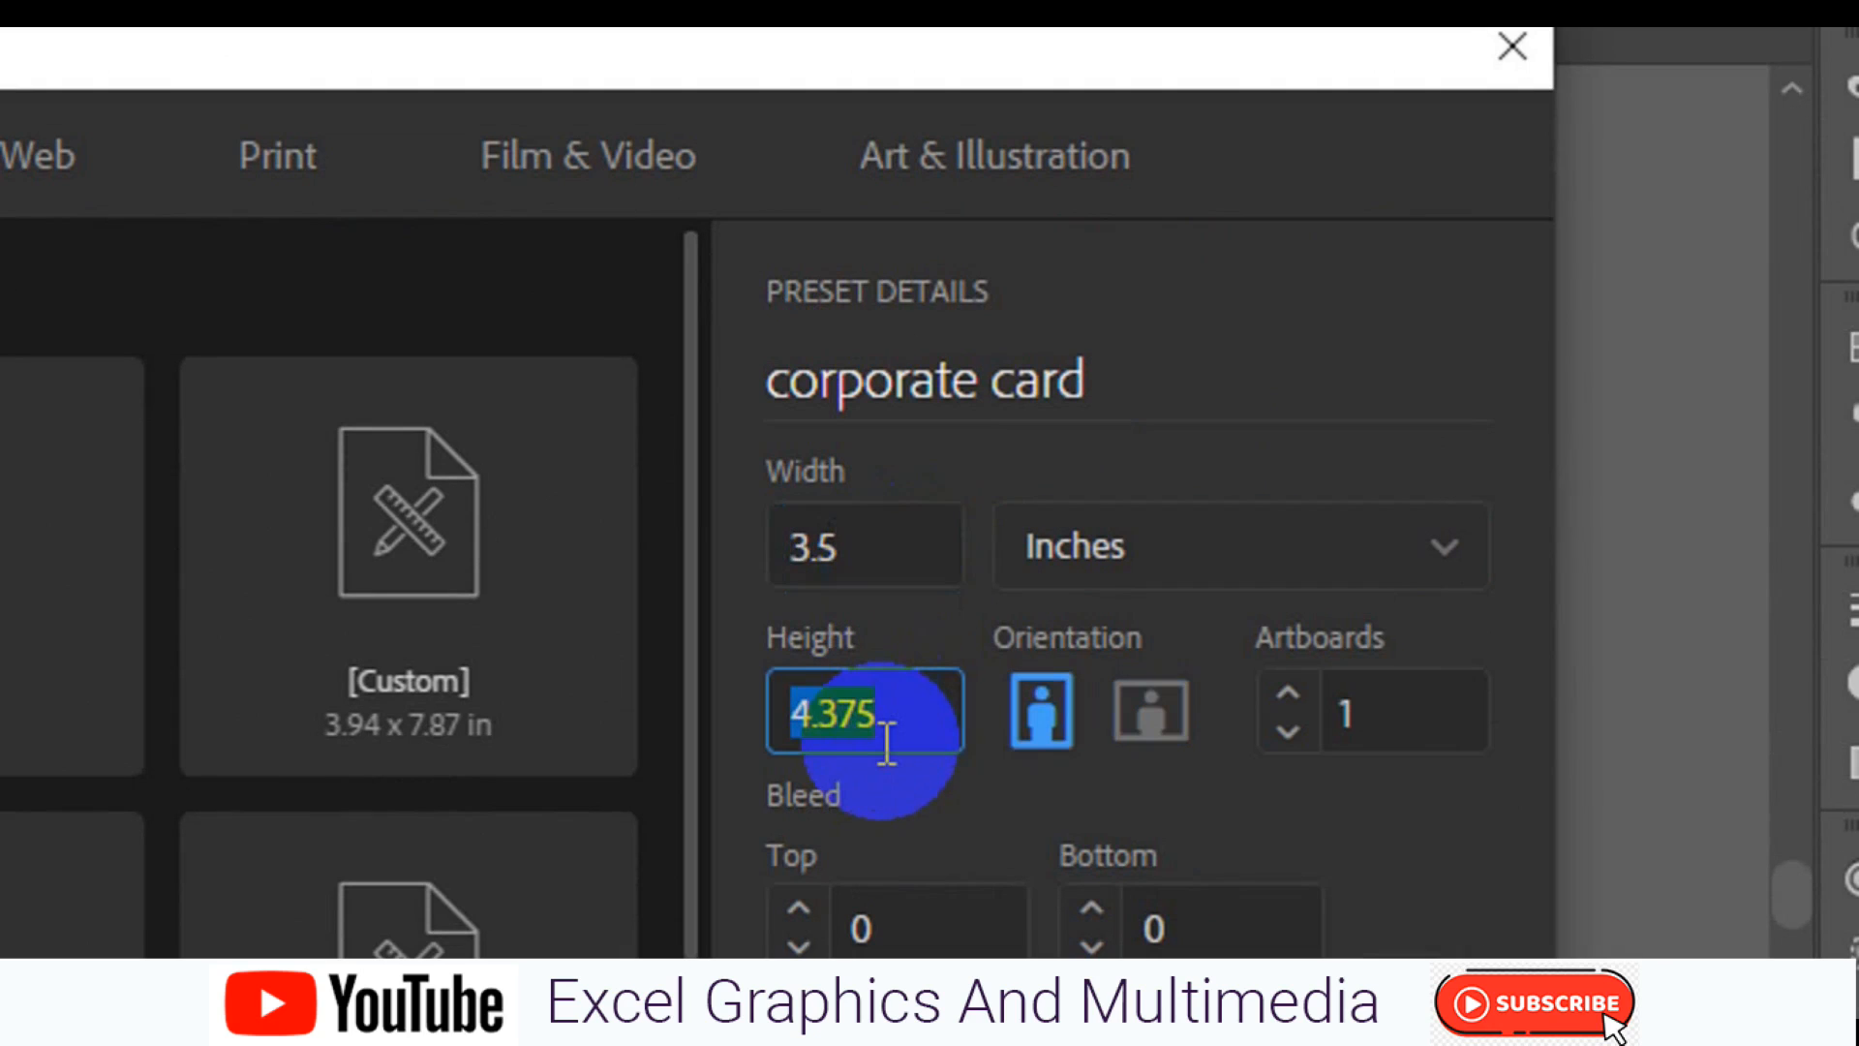
pyautogui.press('BackSpace')
pyautogui.write('02')
pyautogui.press('Left')
pyautogui.press('BackSpace')
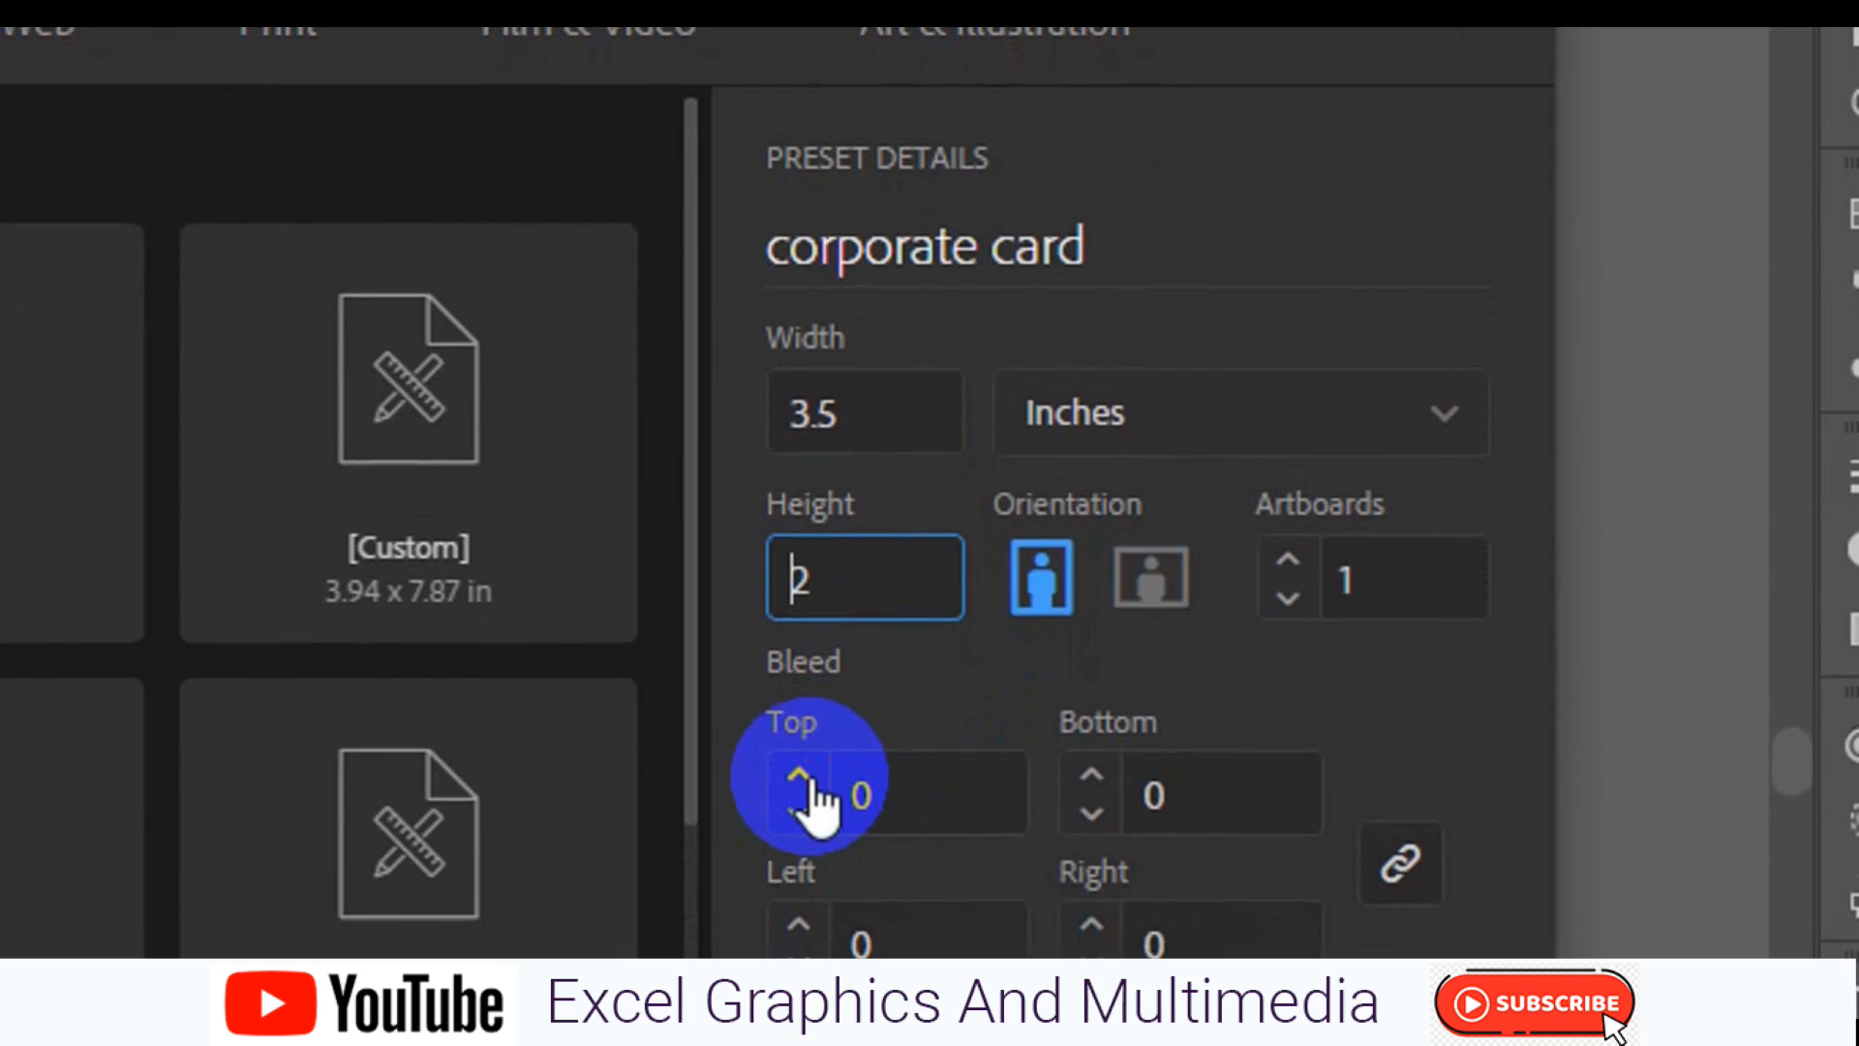
pyautogui.click(799, 774)
pyautogui.click(1373, 911)
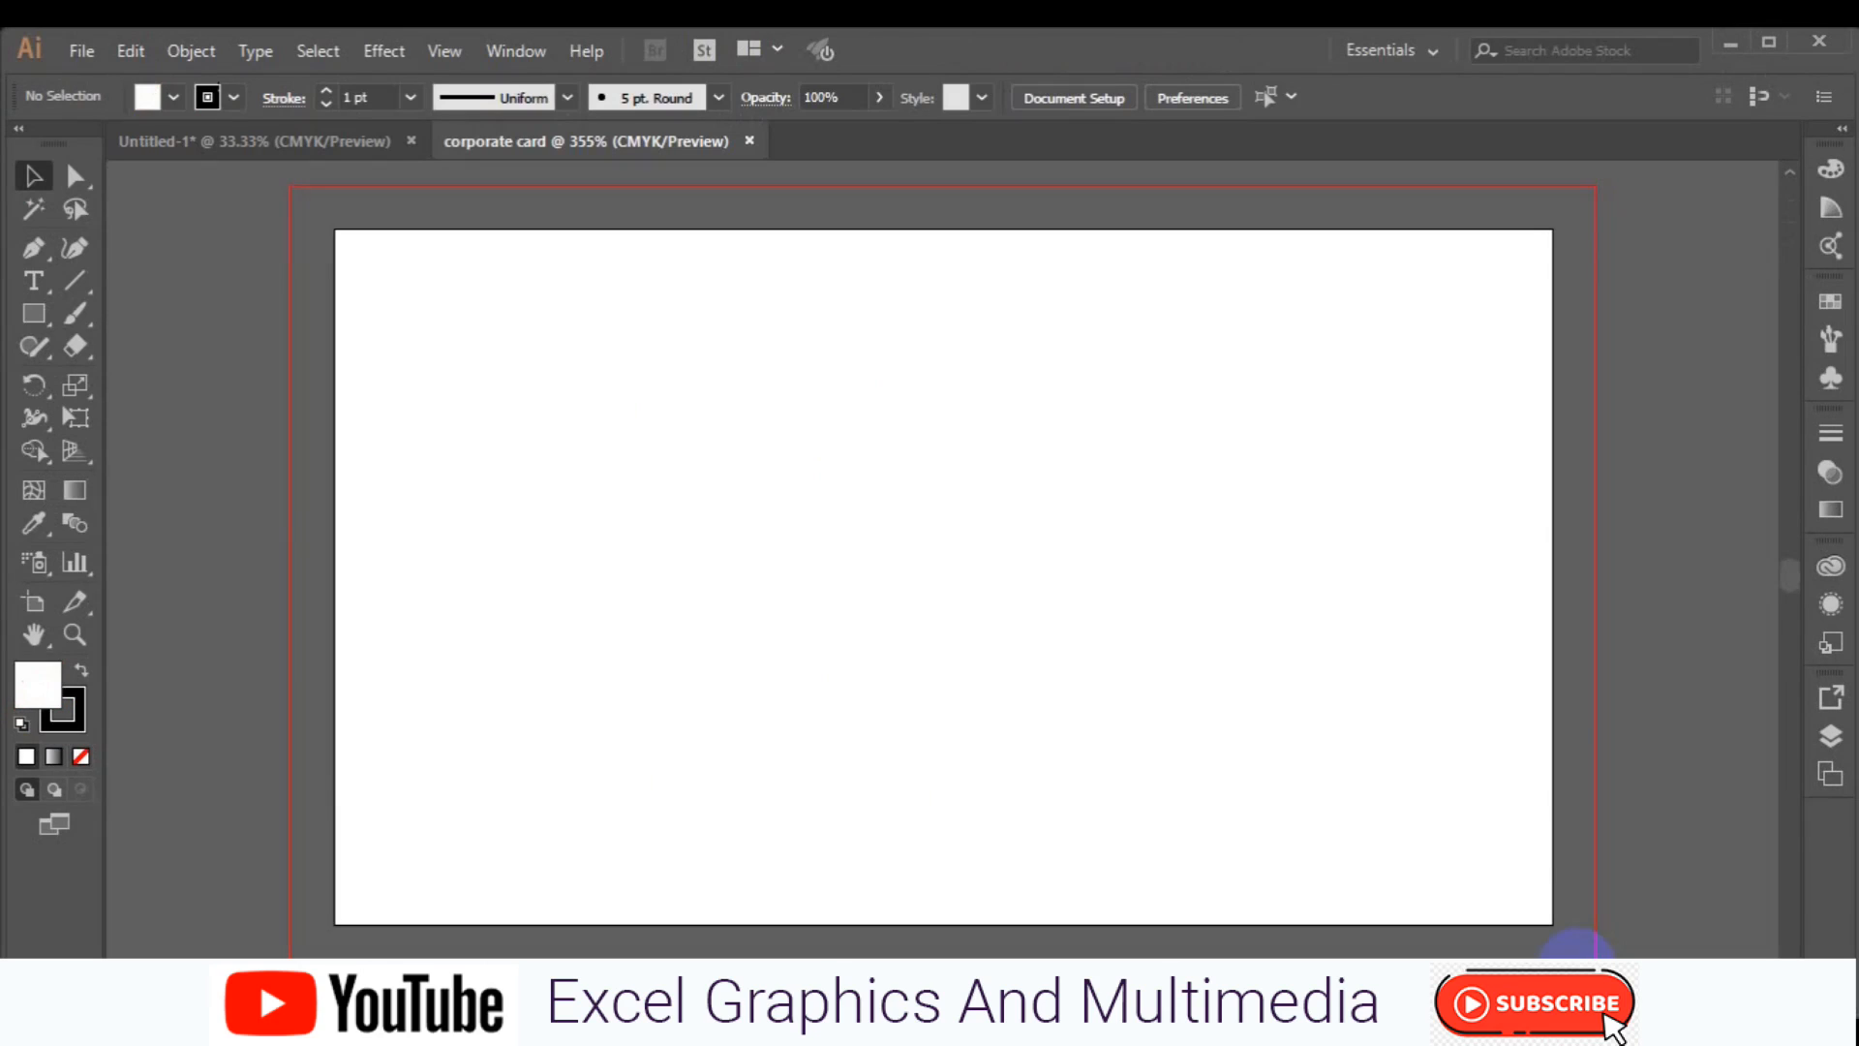
# Zoom out, pick the Rectangle tool, and set the fill to none.
pyautogui.hotkey('ctrl', '-')
pyautogui.hotkey('ctrl', '-')
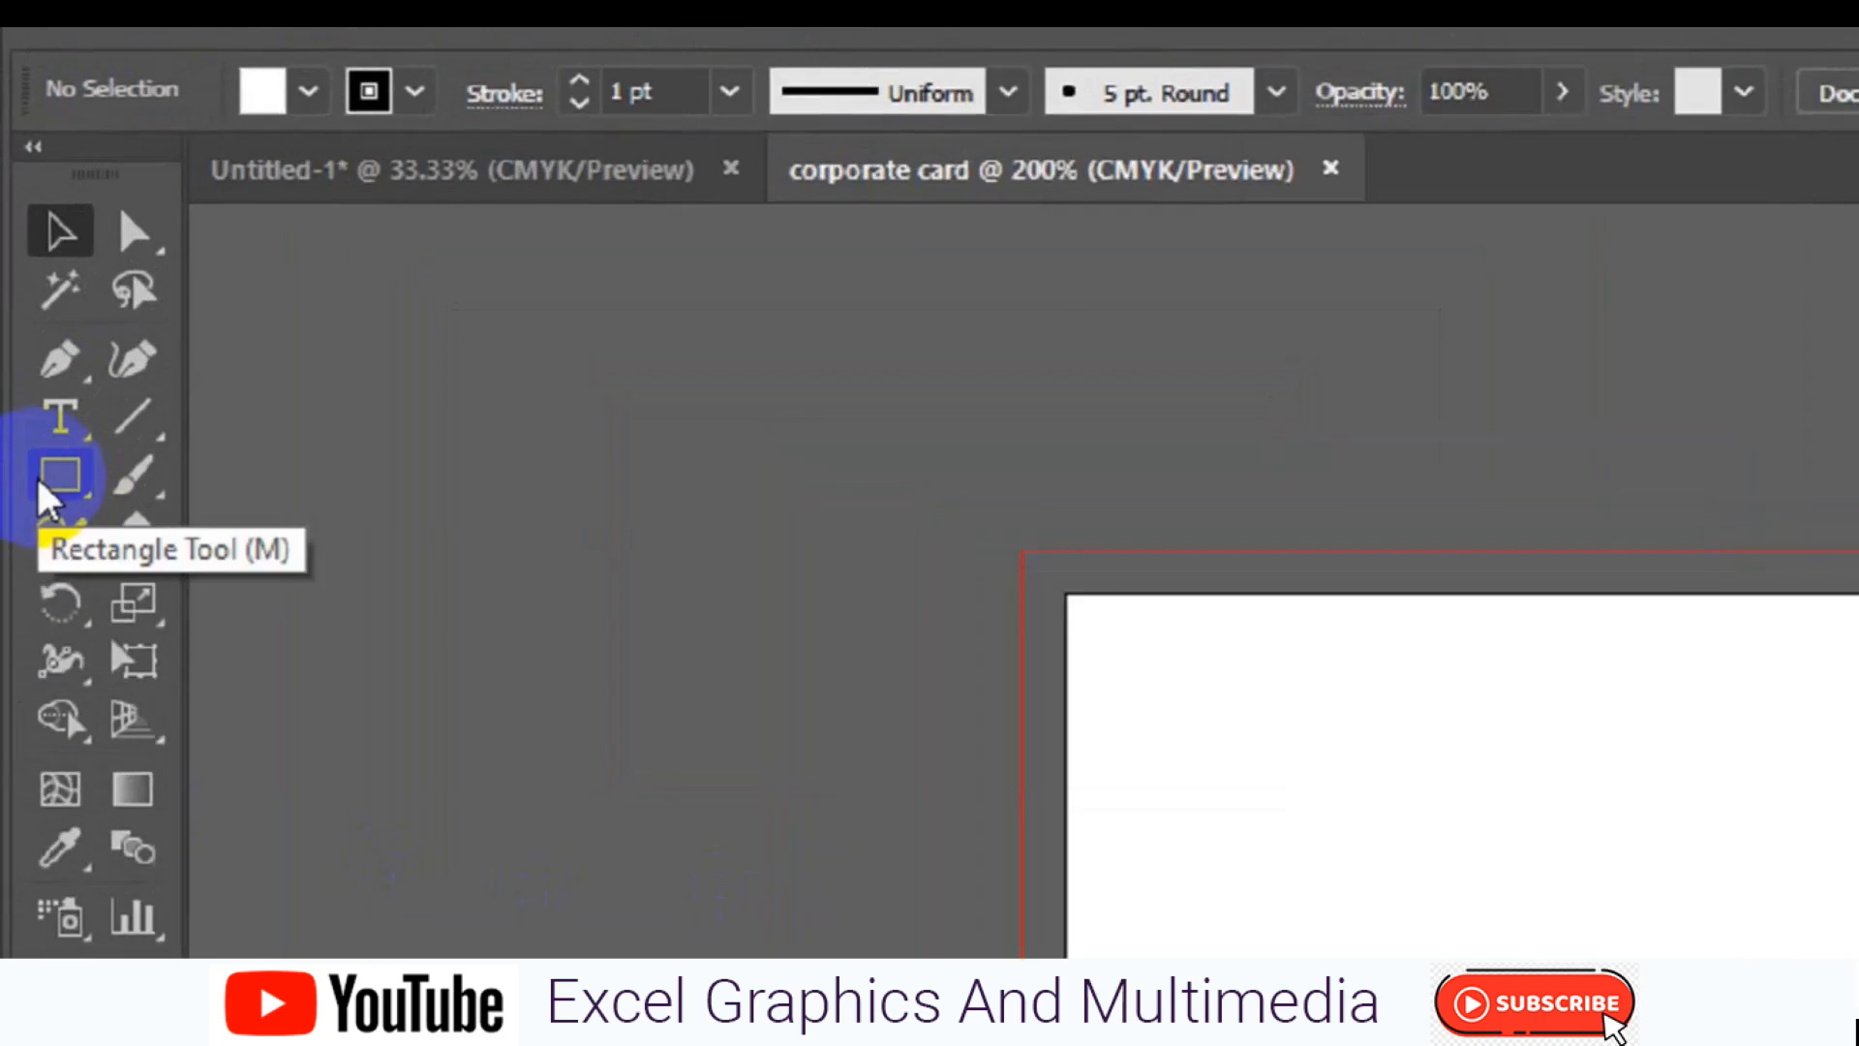
pyautogui.click(34, 313)
pyautogui.click(351, 170)
pyautogui.click(33, 258)
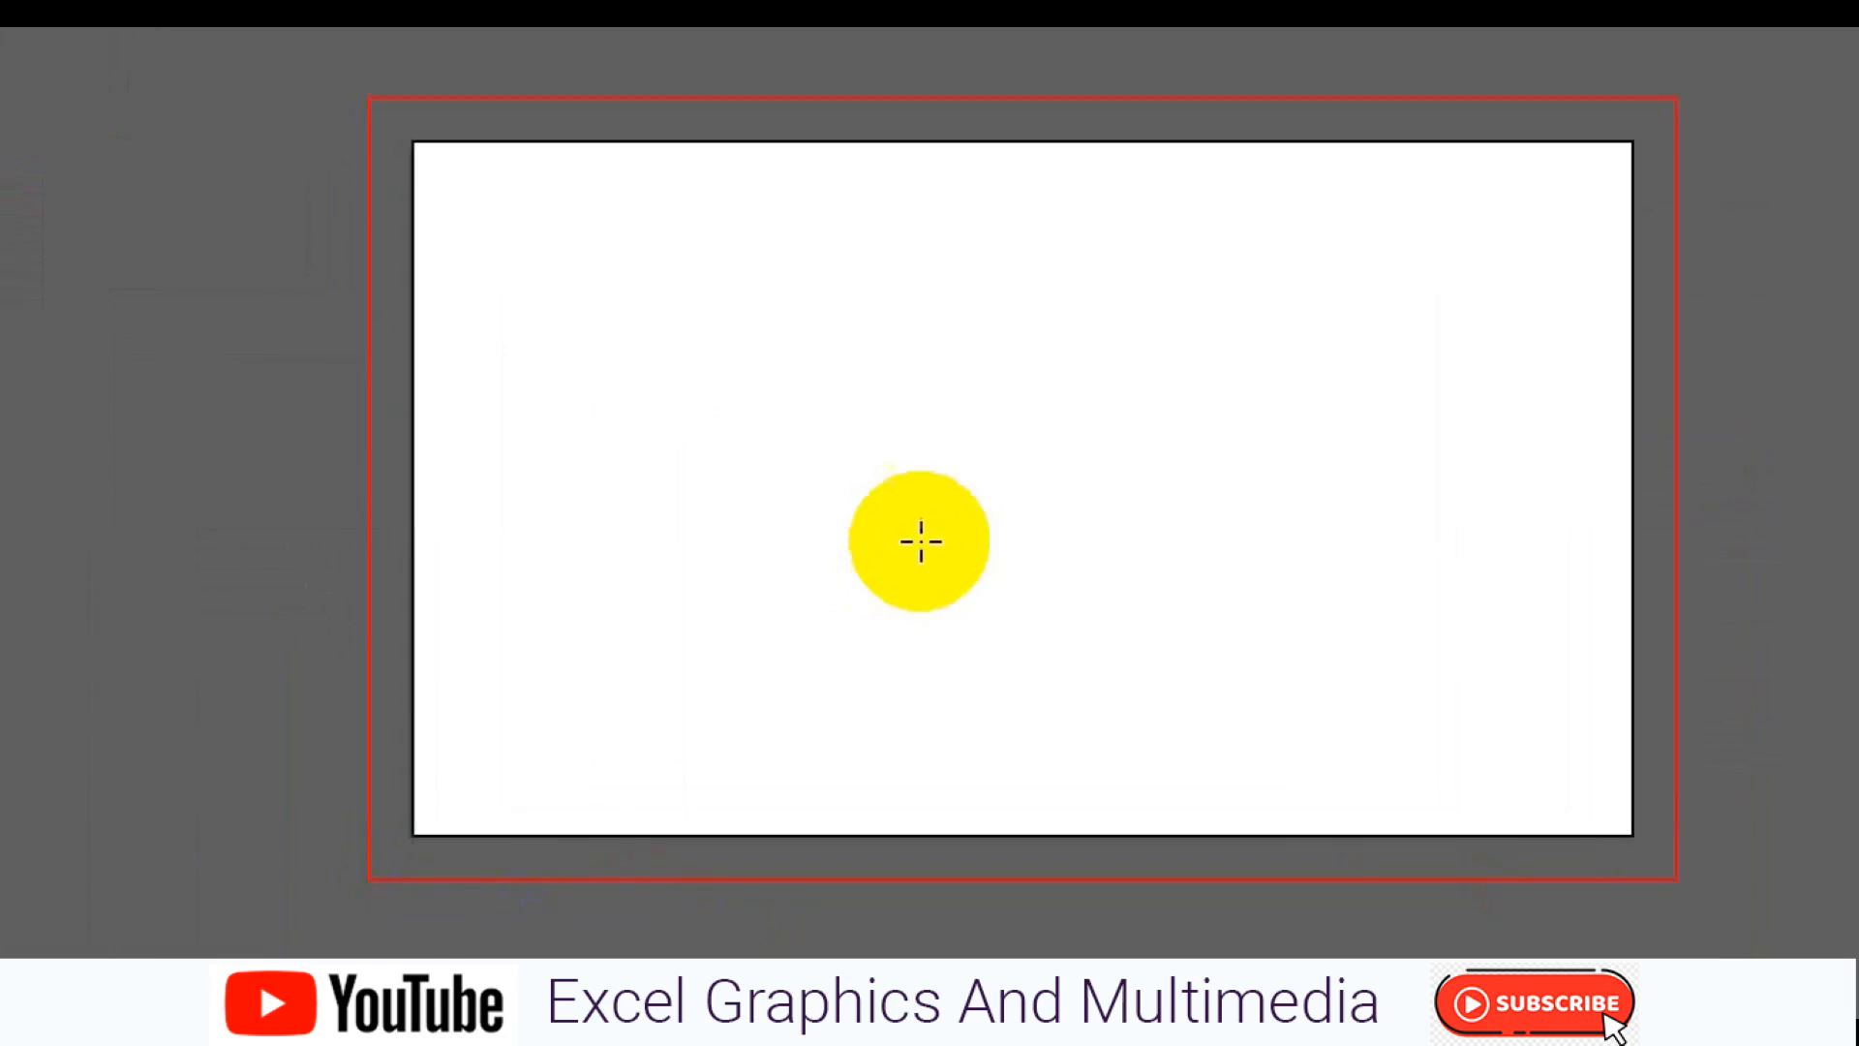
pyautogui.click(1177, 798)
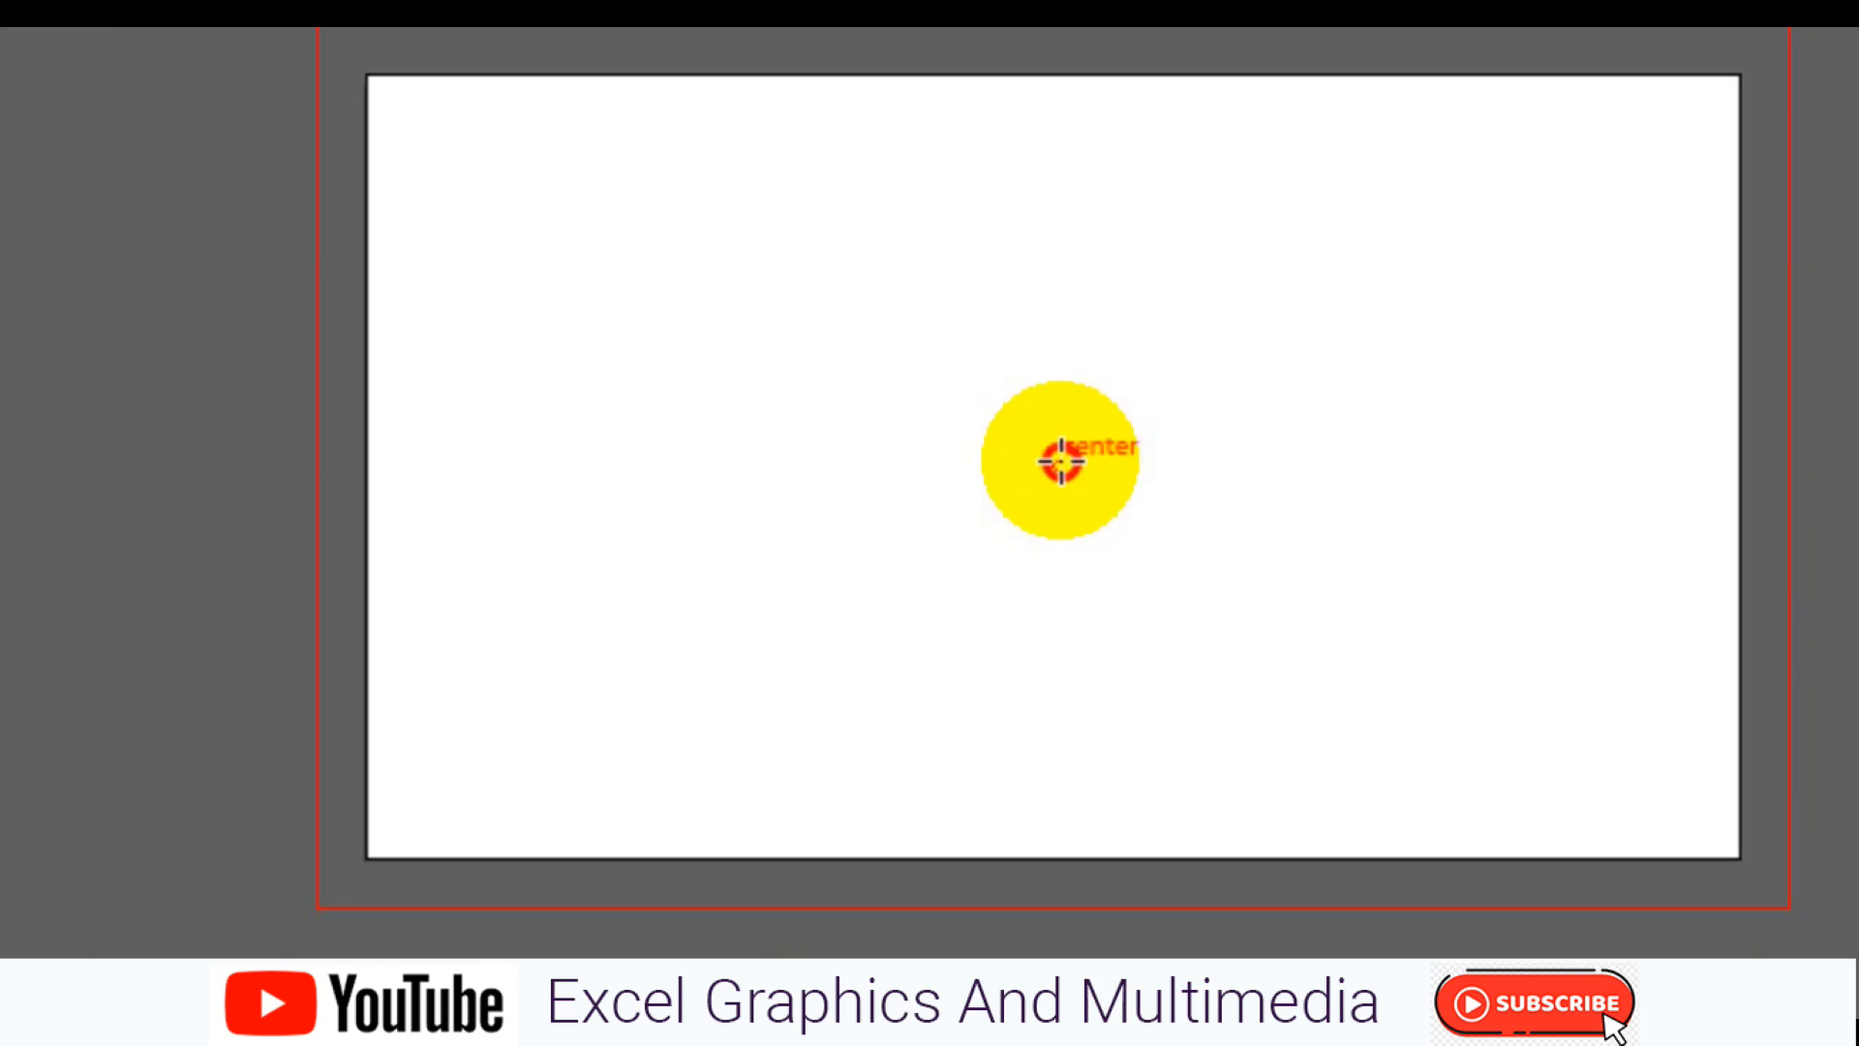
pyautogui.click(1061, 461)
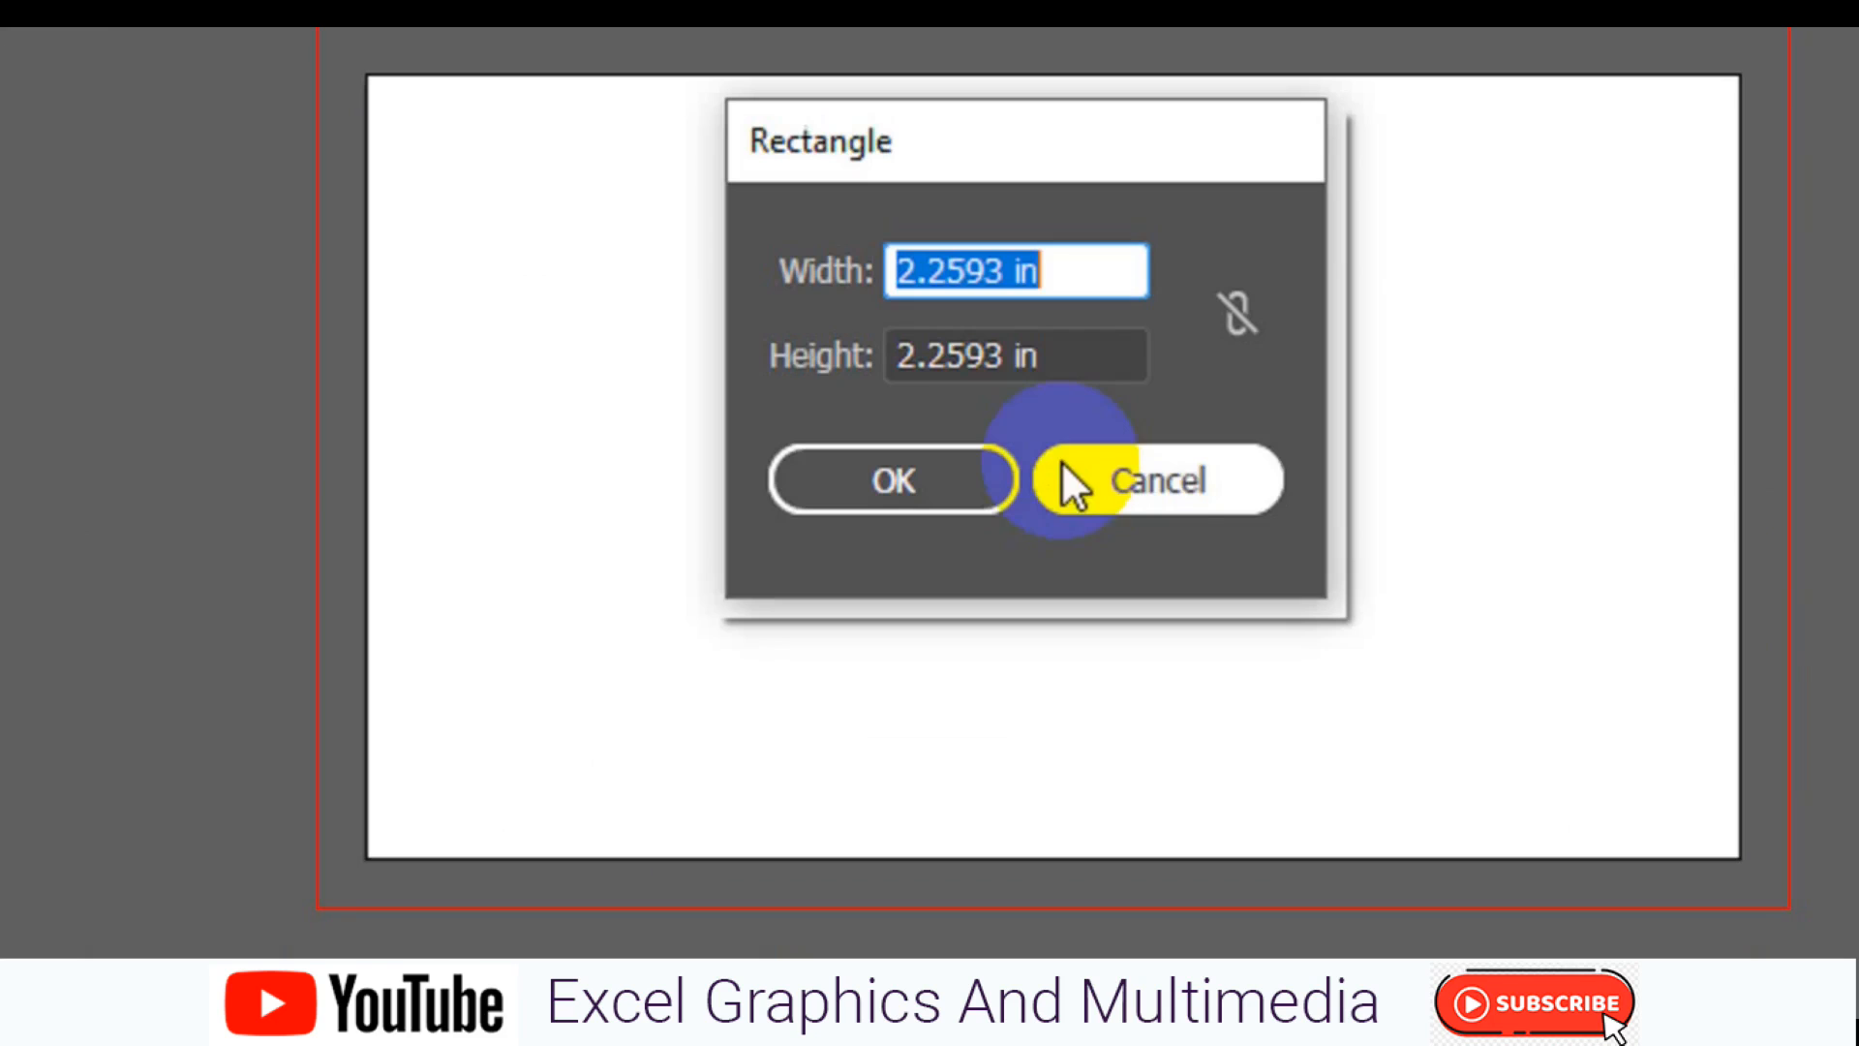
pyautogui.click(997, 274)
pyautogui.press('BackSpace')
pyautogui.press('BackSpace')
pyautogui.press('BackSpace')
pyautogui.press('BackSpace')
pyautogui.press('BackSpace')
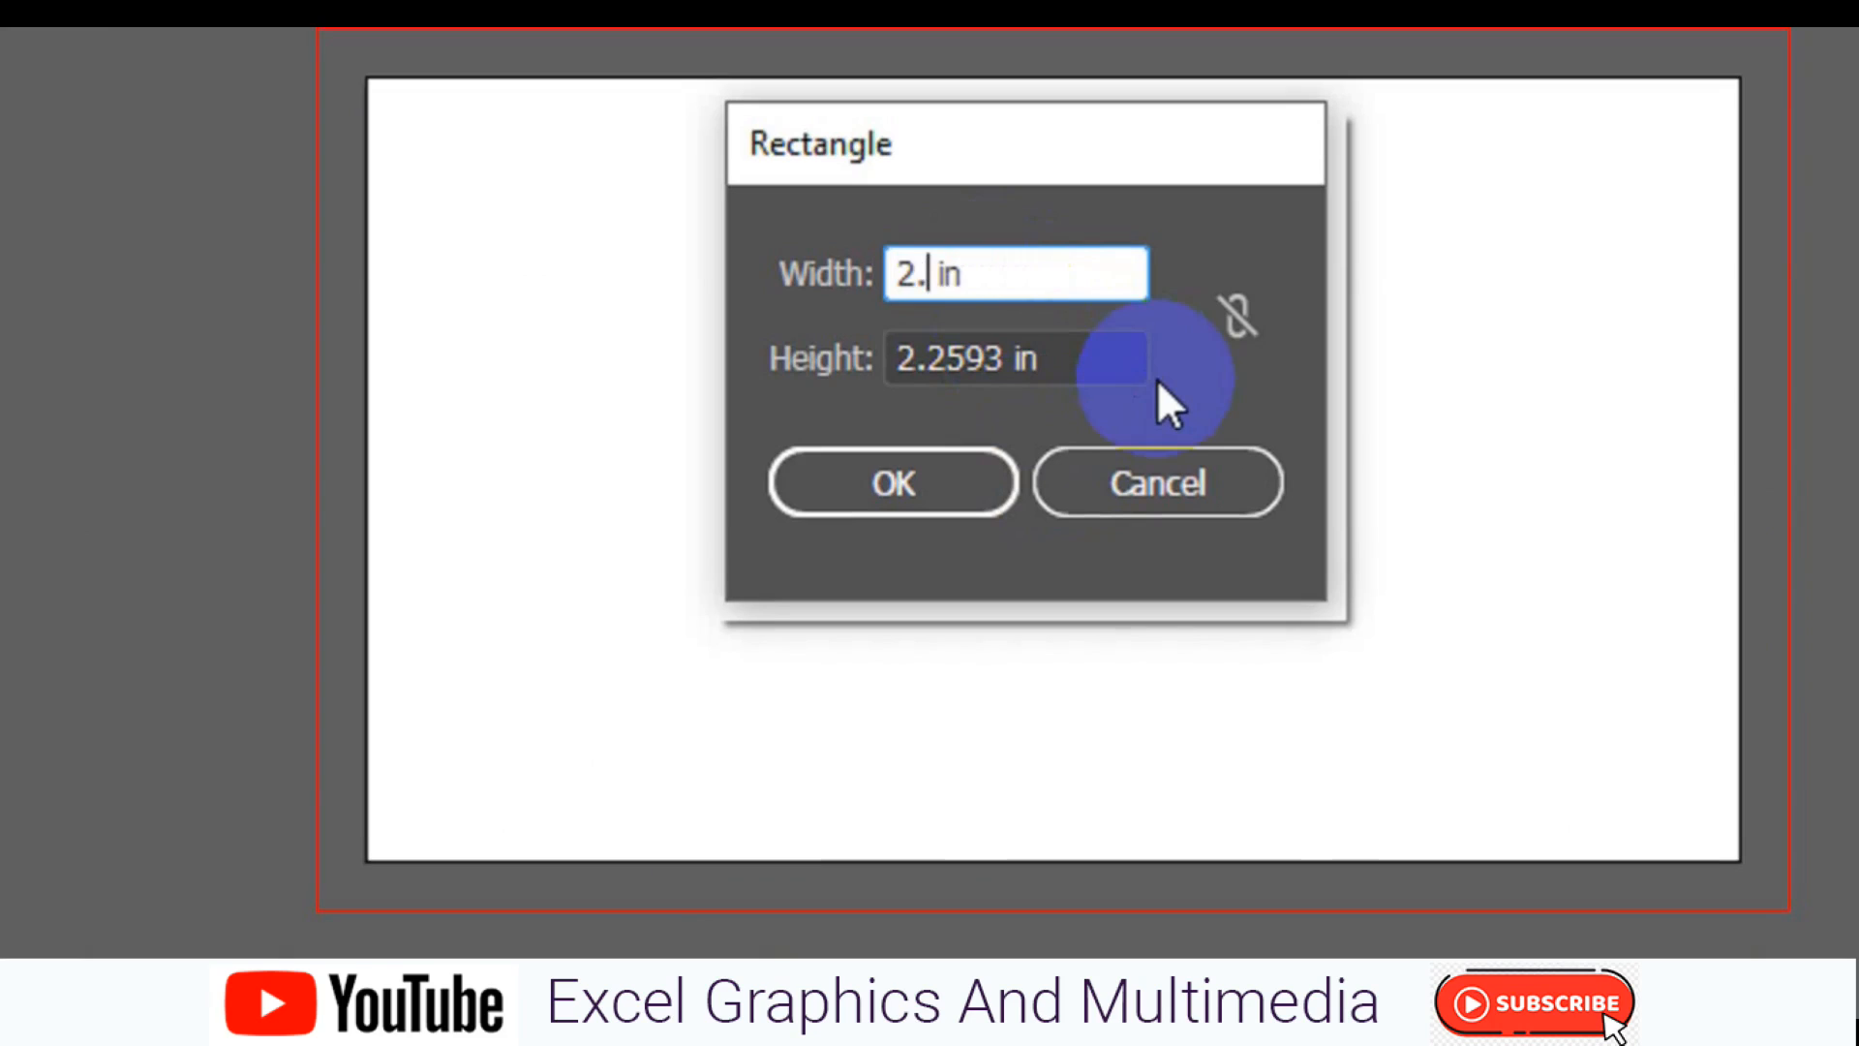
pyautogui.press('BackSpace')
pyautogui.write('-0.125')
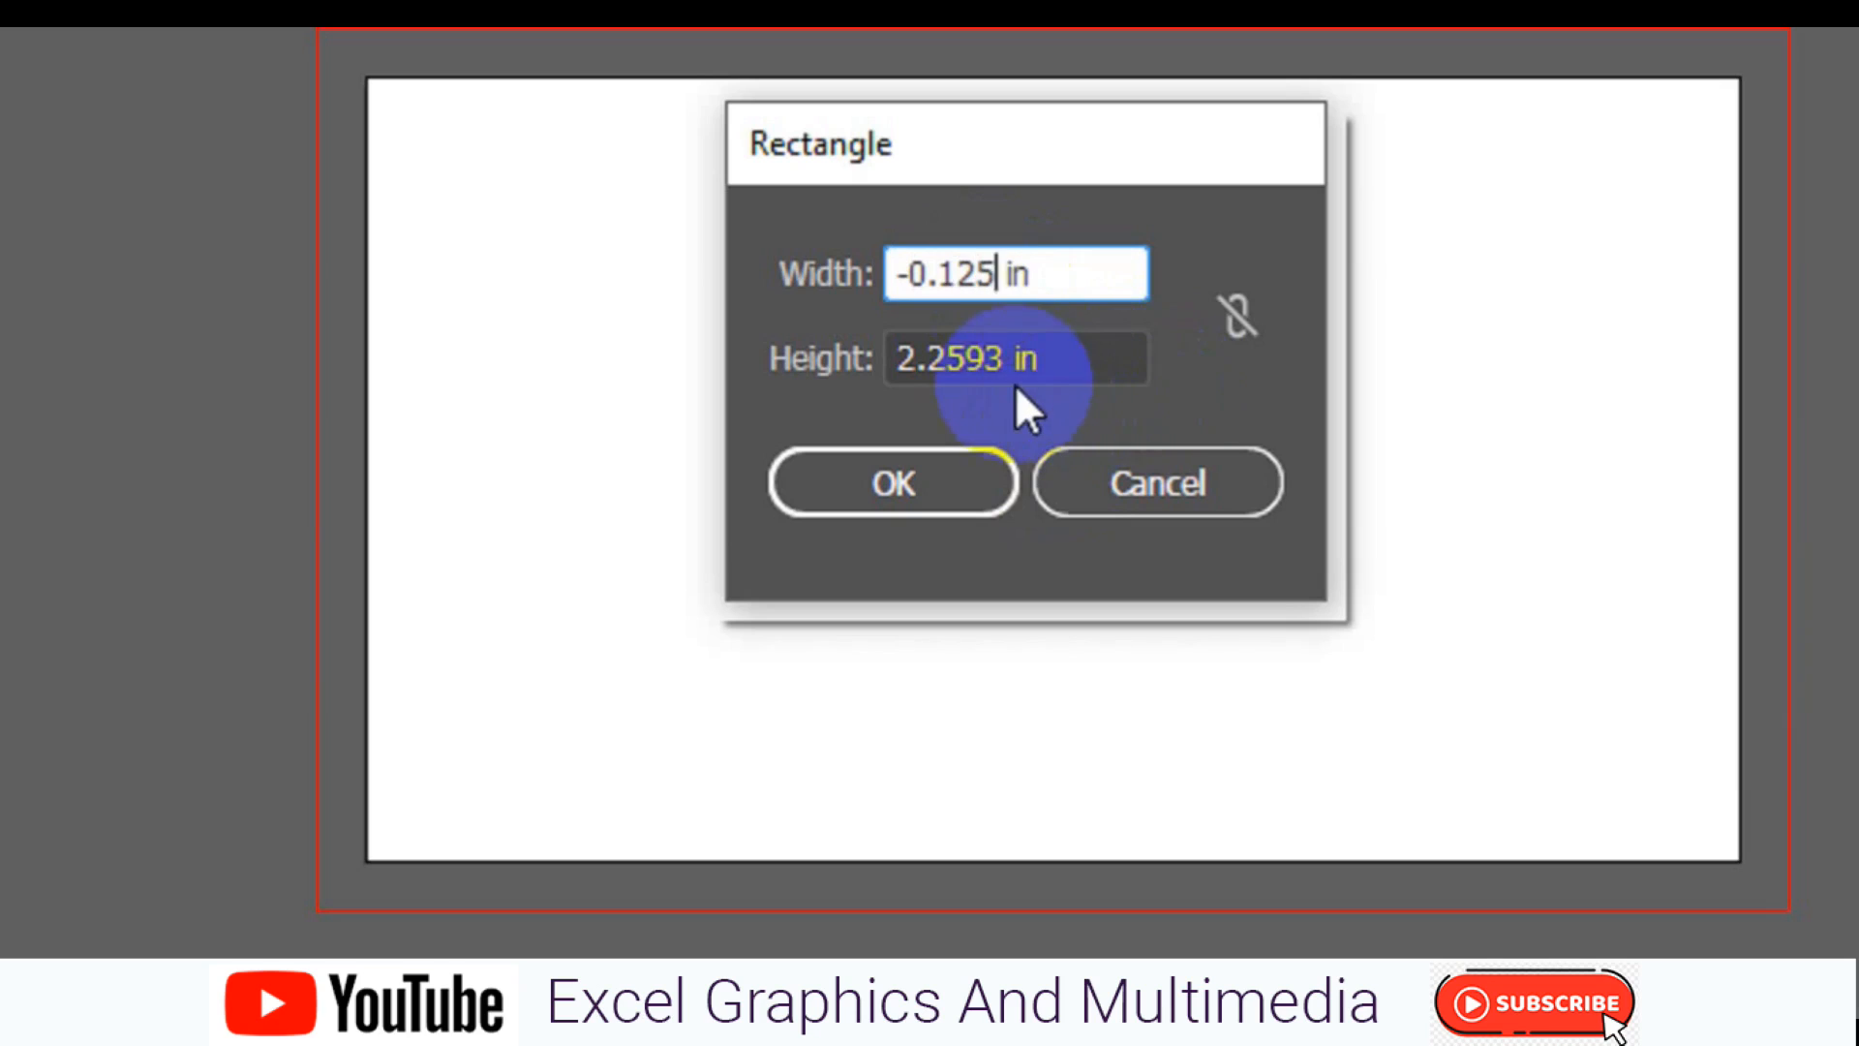
pyautogui.click(1013, 368)
pyautogui.press('BackSpace')
pyautogui.press('BackSpace')
pyautogui.press('BackSpace')
pyautogui.press('BackSpace')
pyautogui.press('BackSpace')
pyautogui.press('BackSpace')
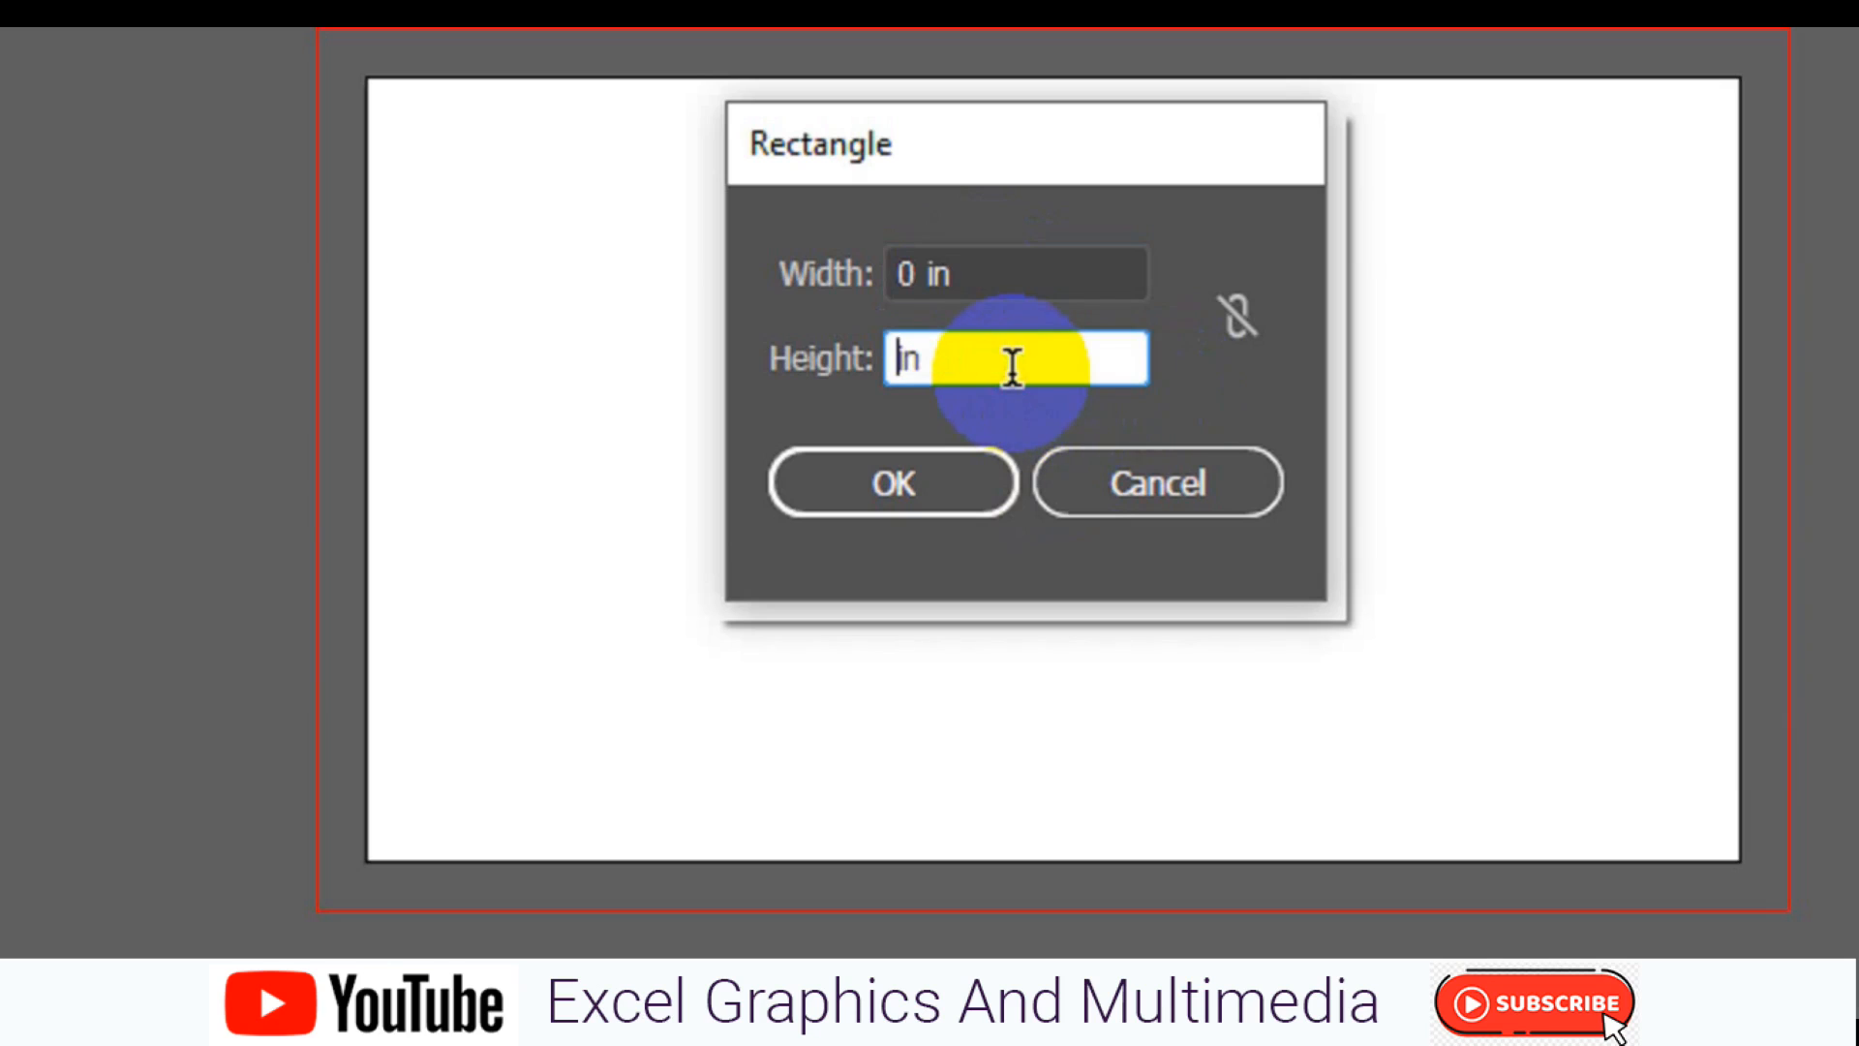
pyautogui.click(925, 278)
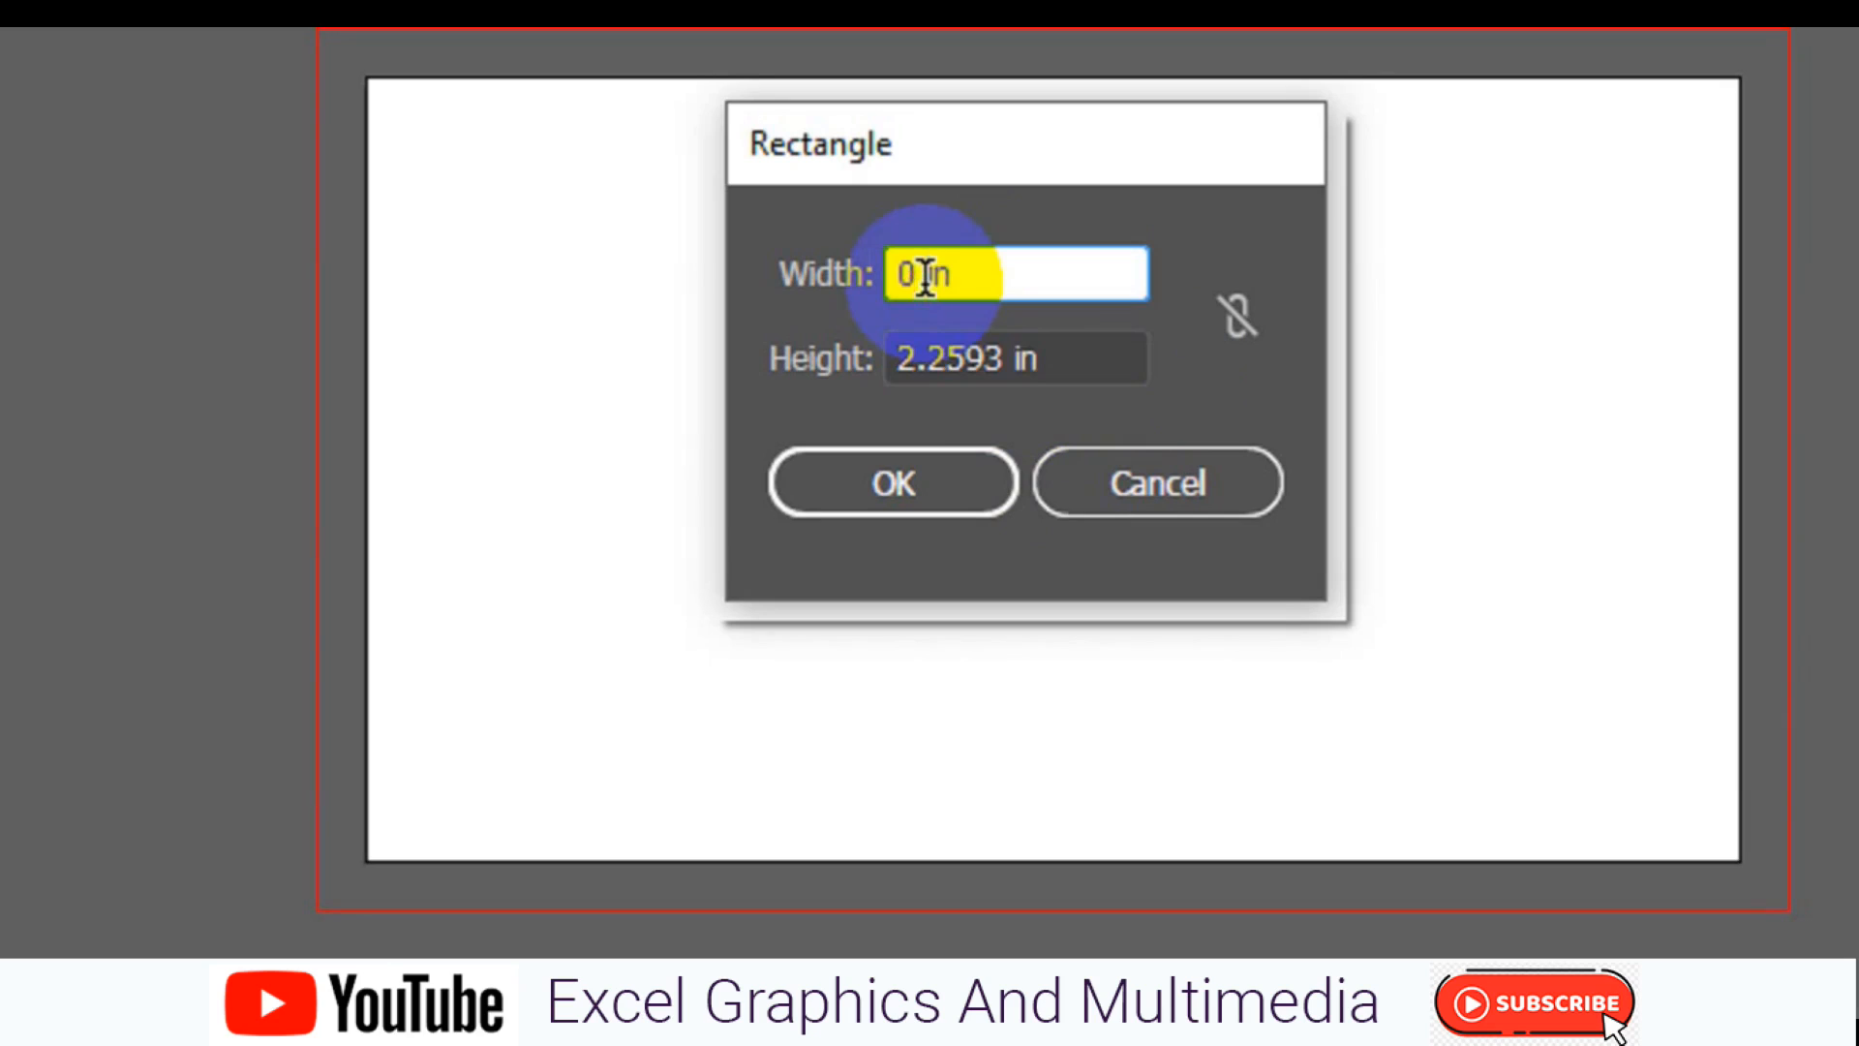
pyautogui.write('-0.125')
pyautogui.click(973, 350)
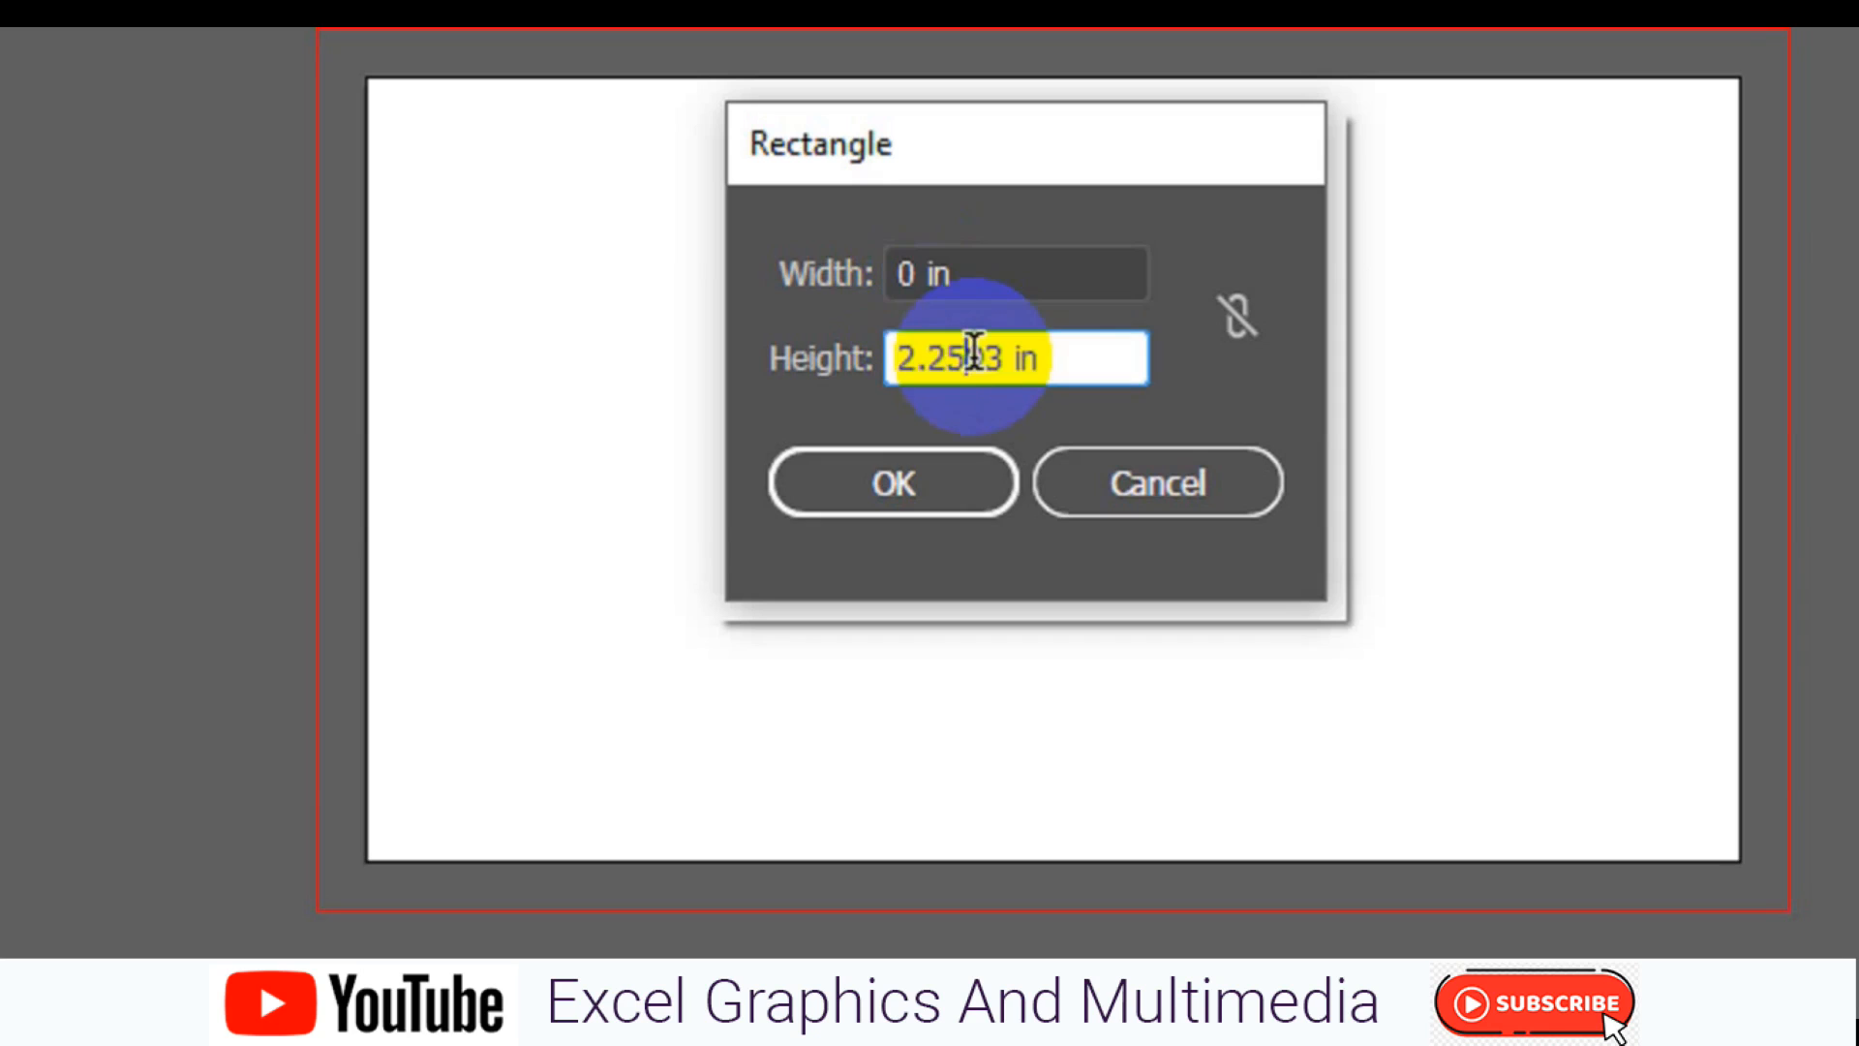
pyautogui.click(1133, 489)
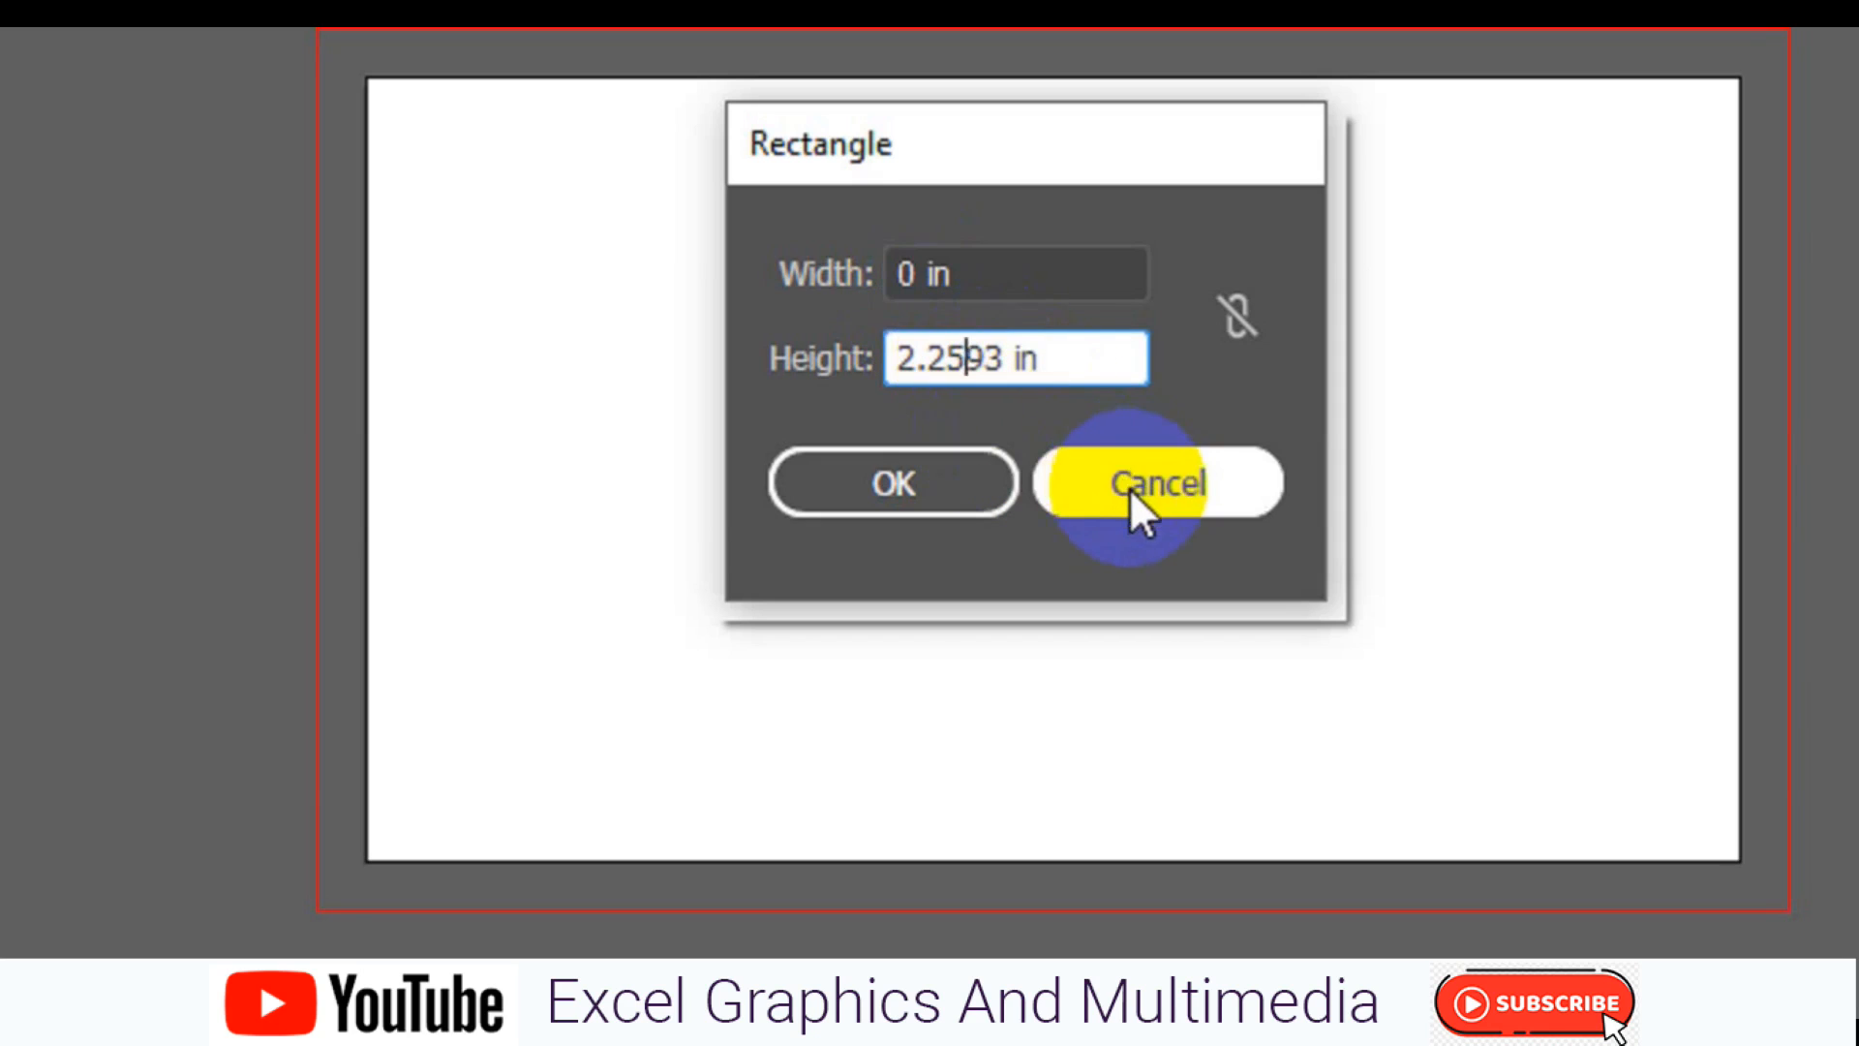
pyautogui.click(972, 299)
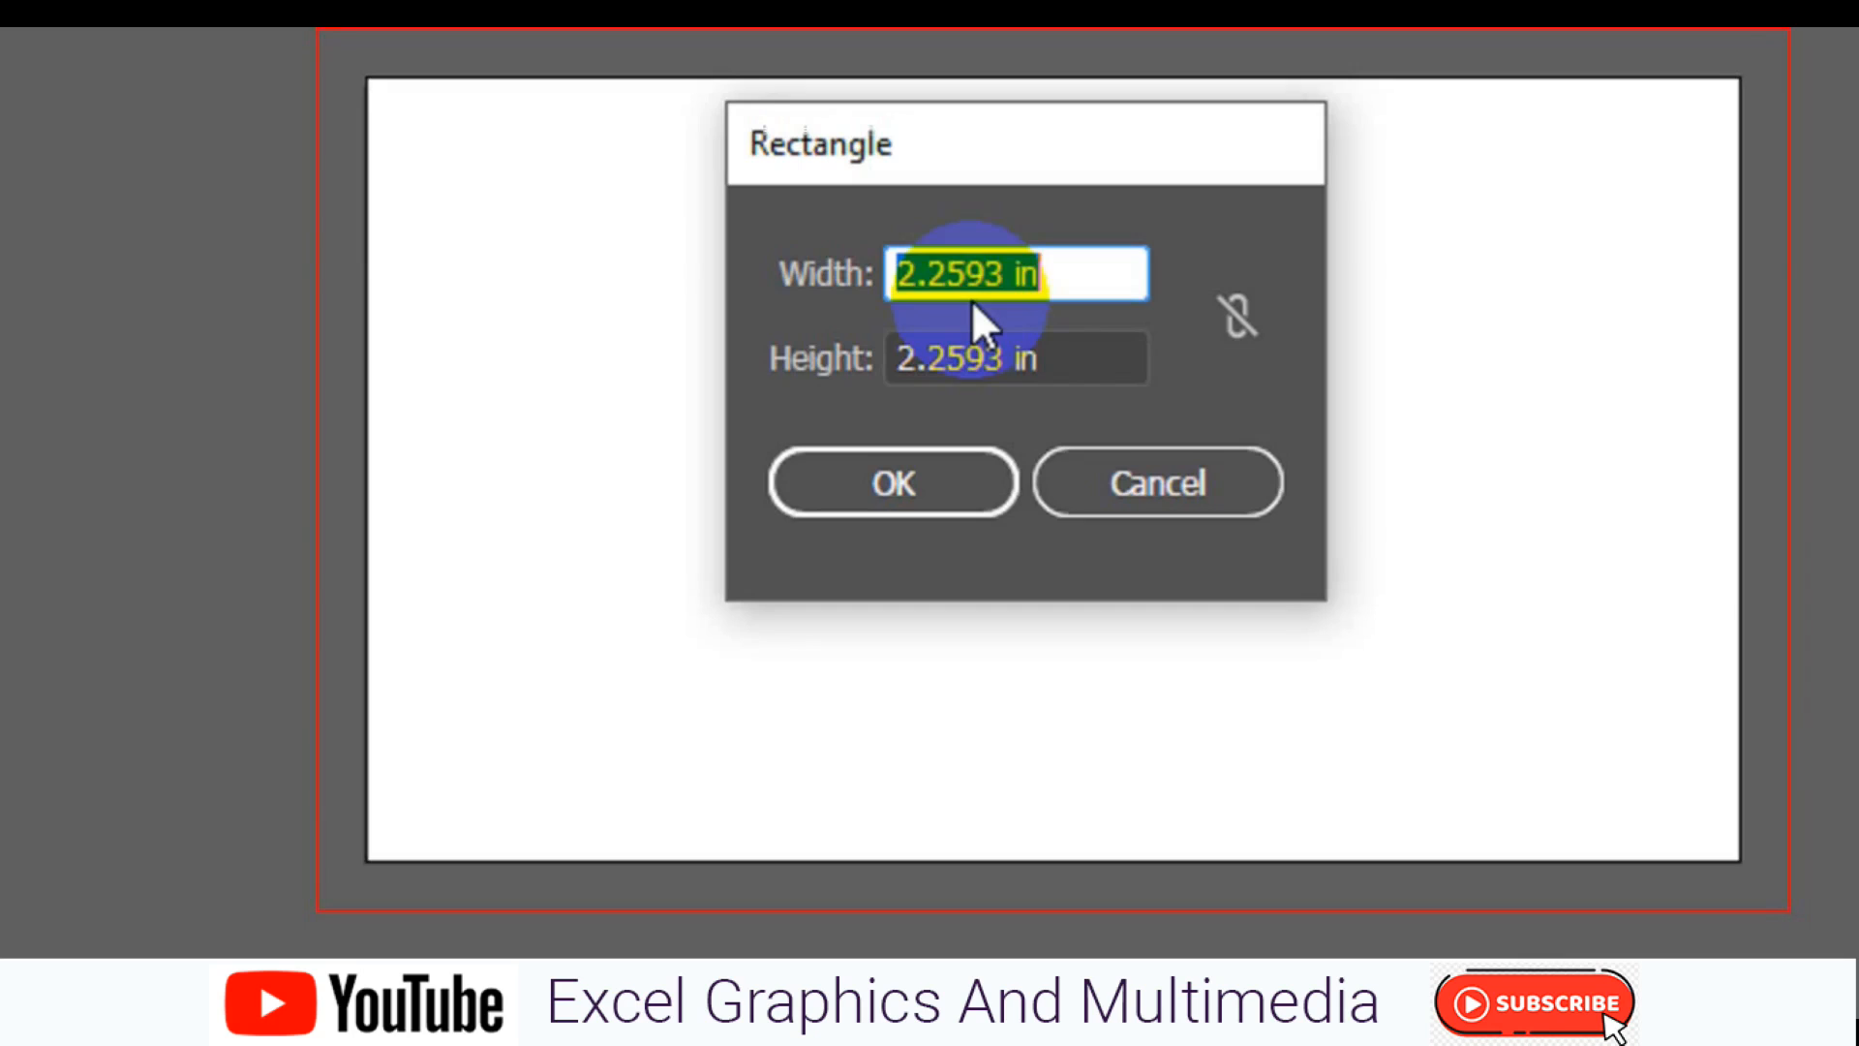
pyautogui.click(899, 281)
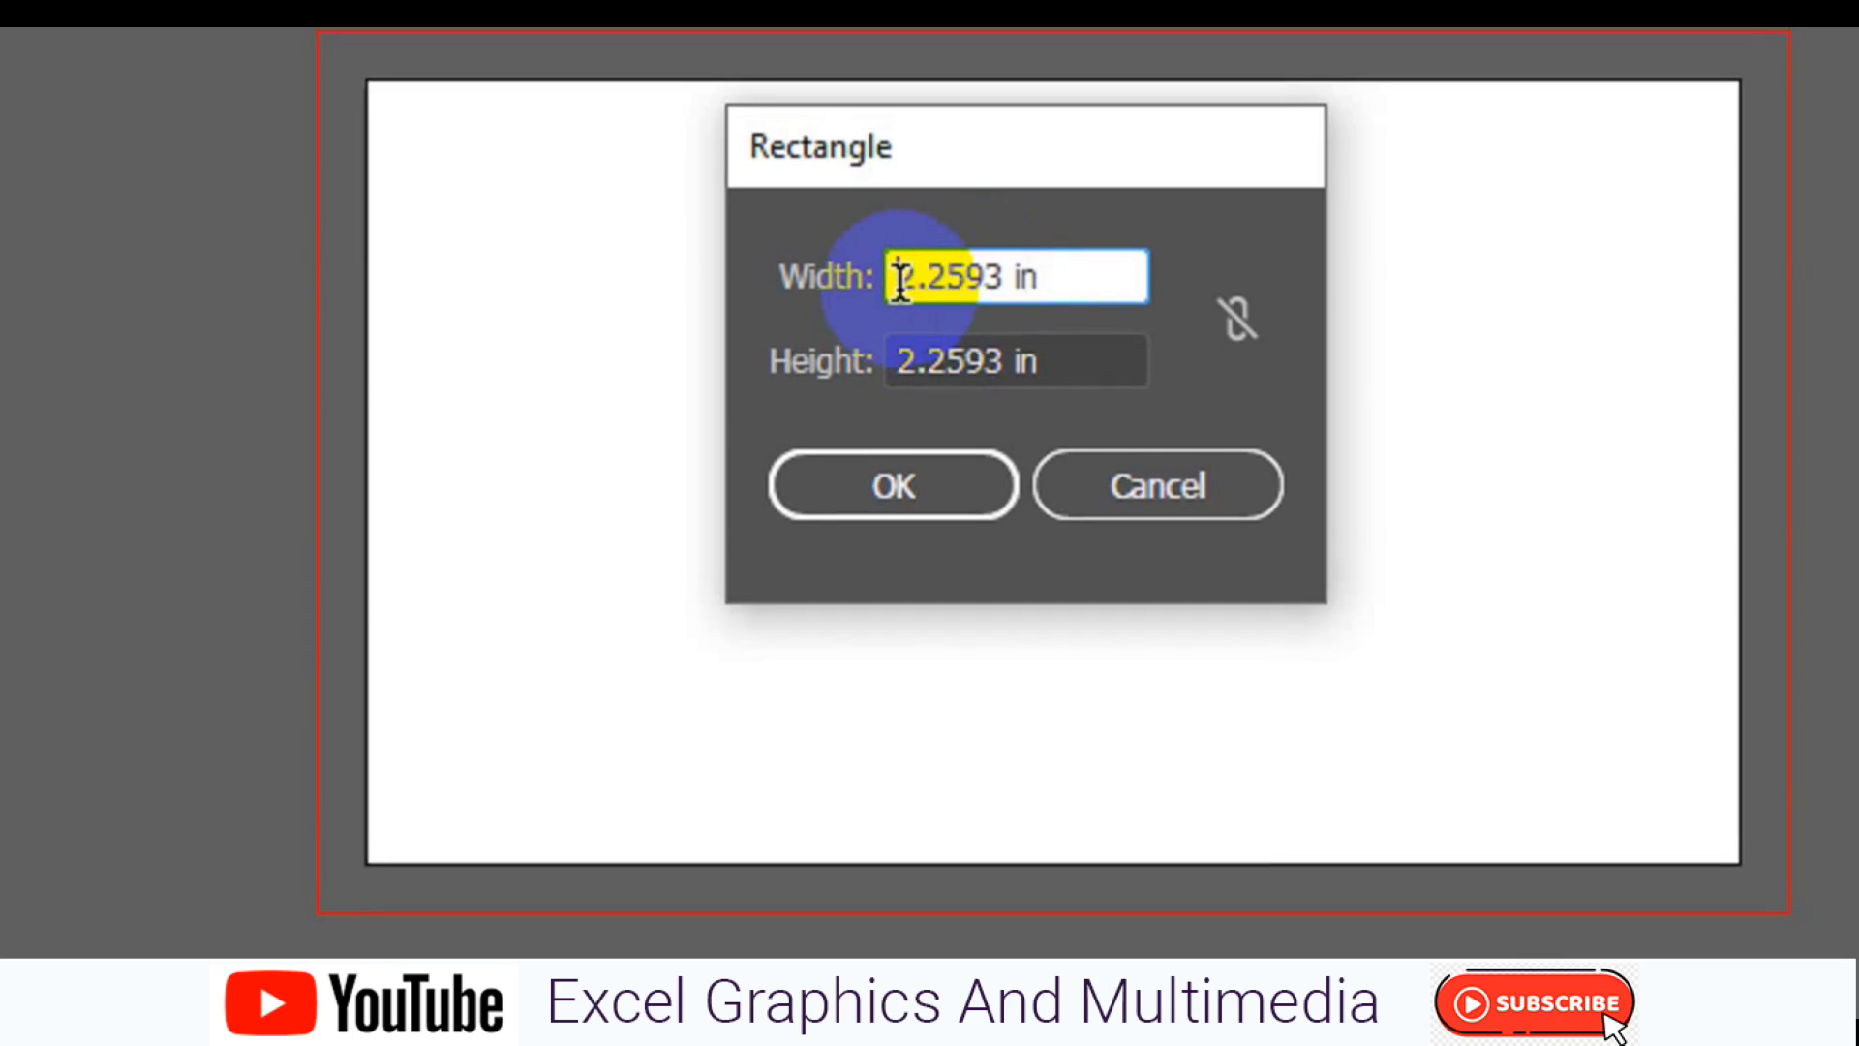
pyautogui.write('1')
pyautogui.hotkey('shift', 'Right')
pyautogui.hotkey('shift', 'Right')
pyautogui.hotkey('shift', 'Right')
pyautogui.hotkey('shift', 'Right')
pyautogui.hotkey('shift', 'Right')
pyautogui.hotkey('shift', 'Right')
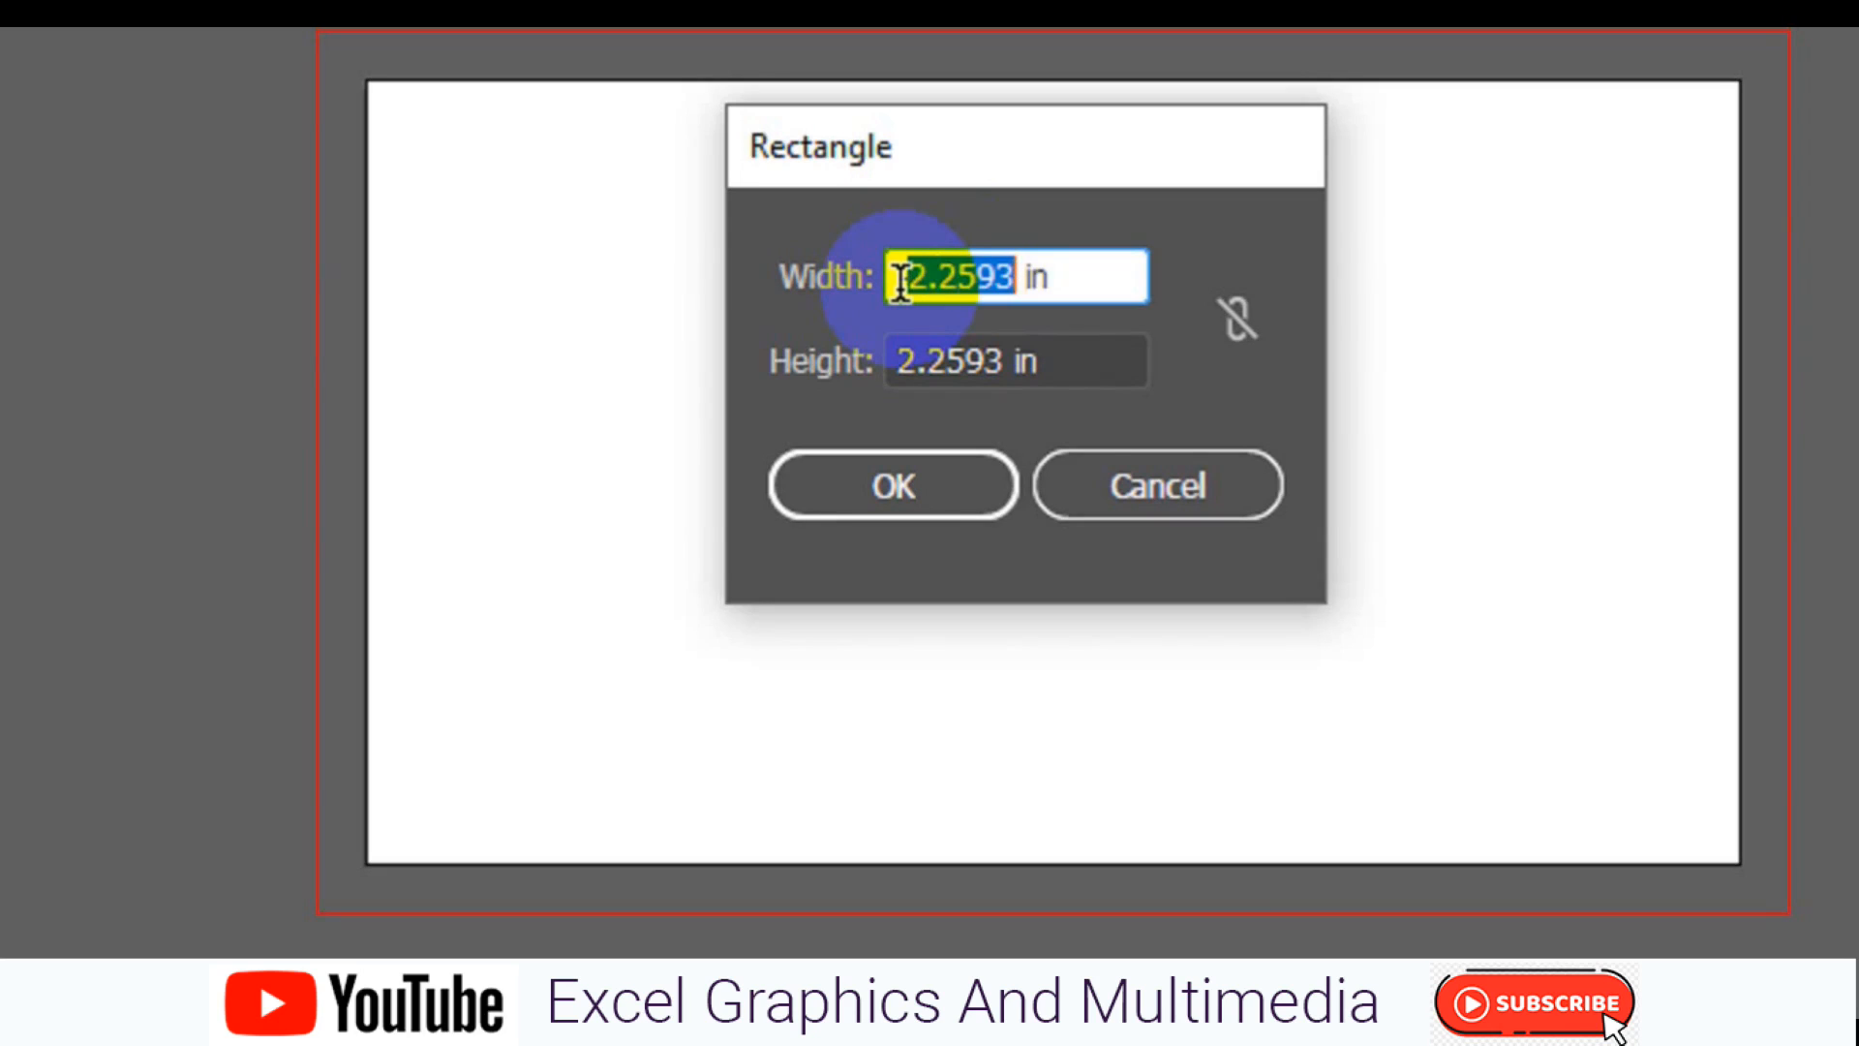
pyautogui.write('0.125')
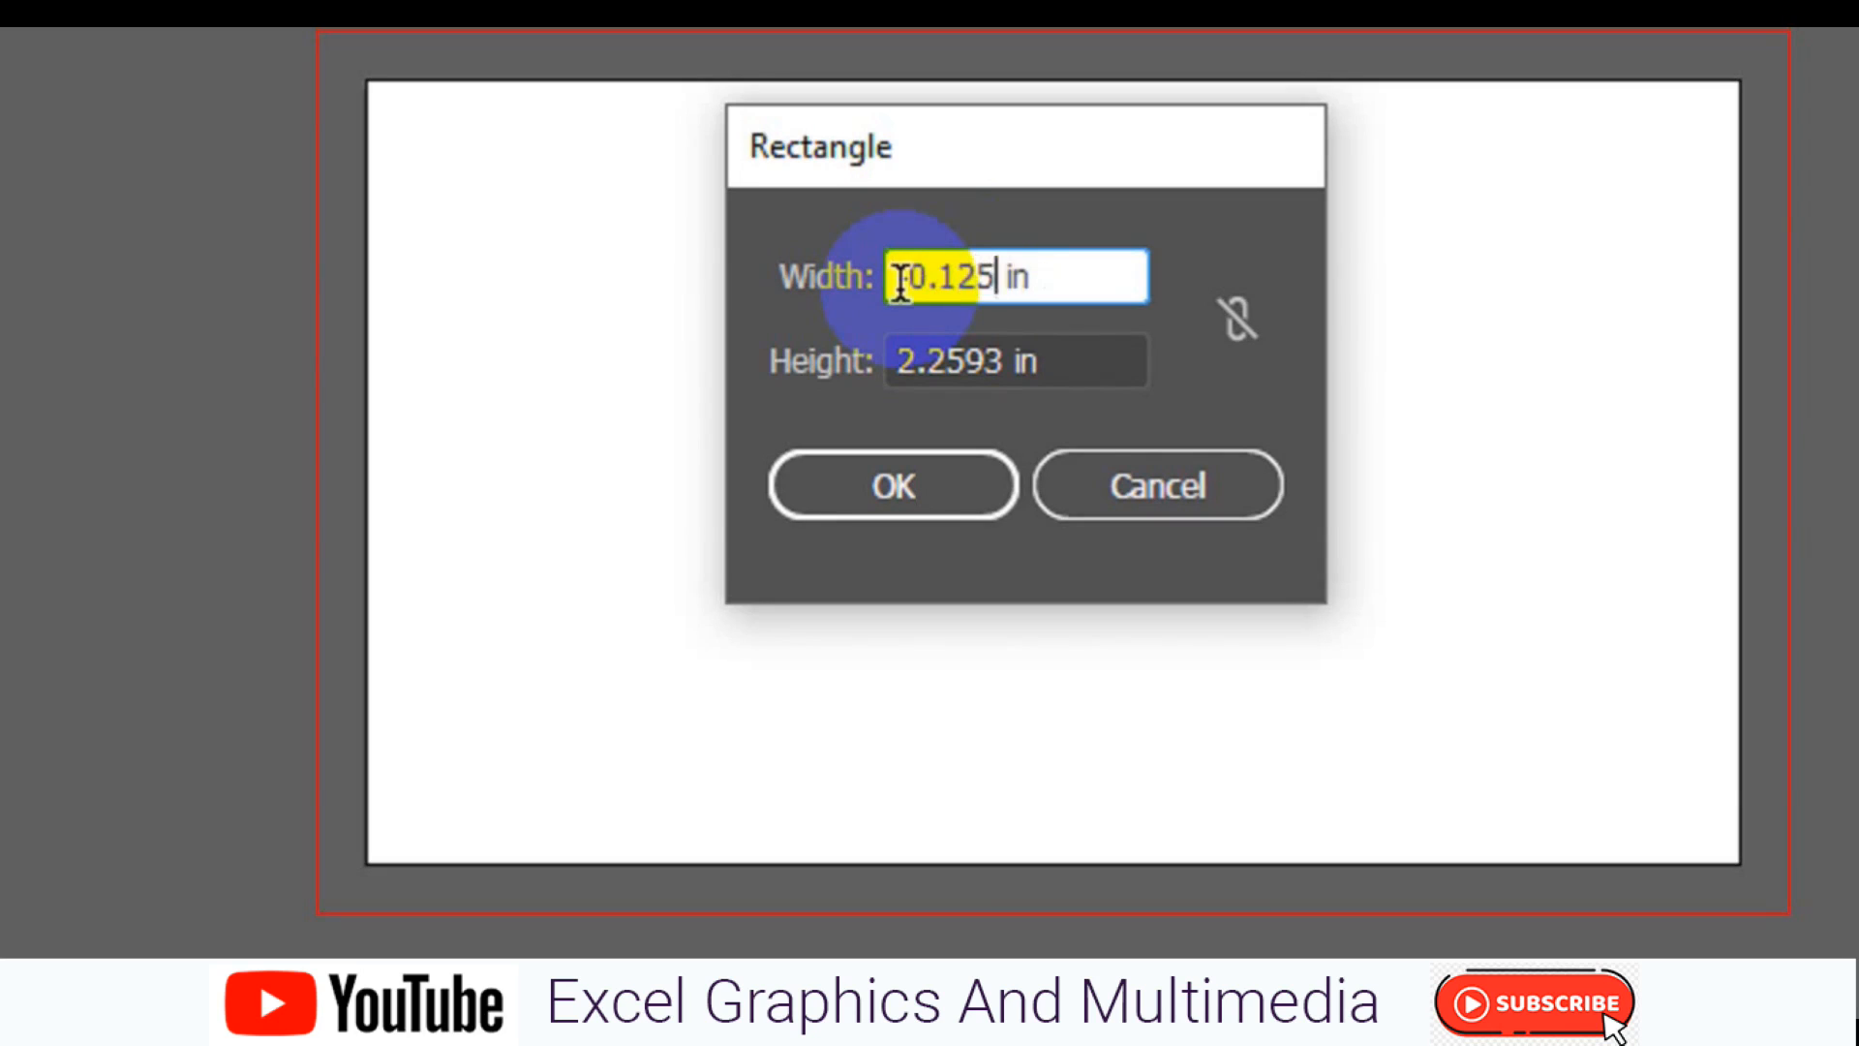
pyautogui.click(901, 347)
pyautogui.click(1077, 494)
pyautogui.click(625, 323)
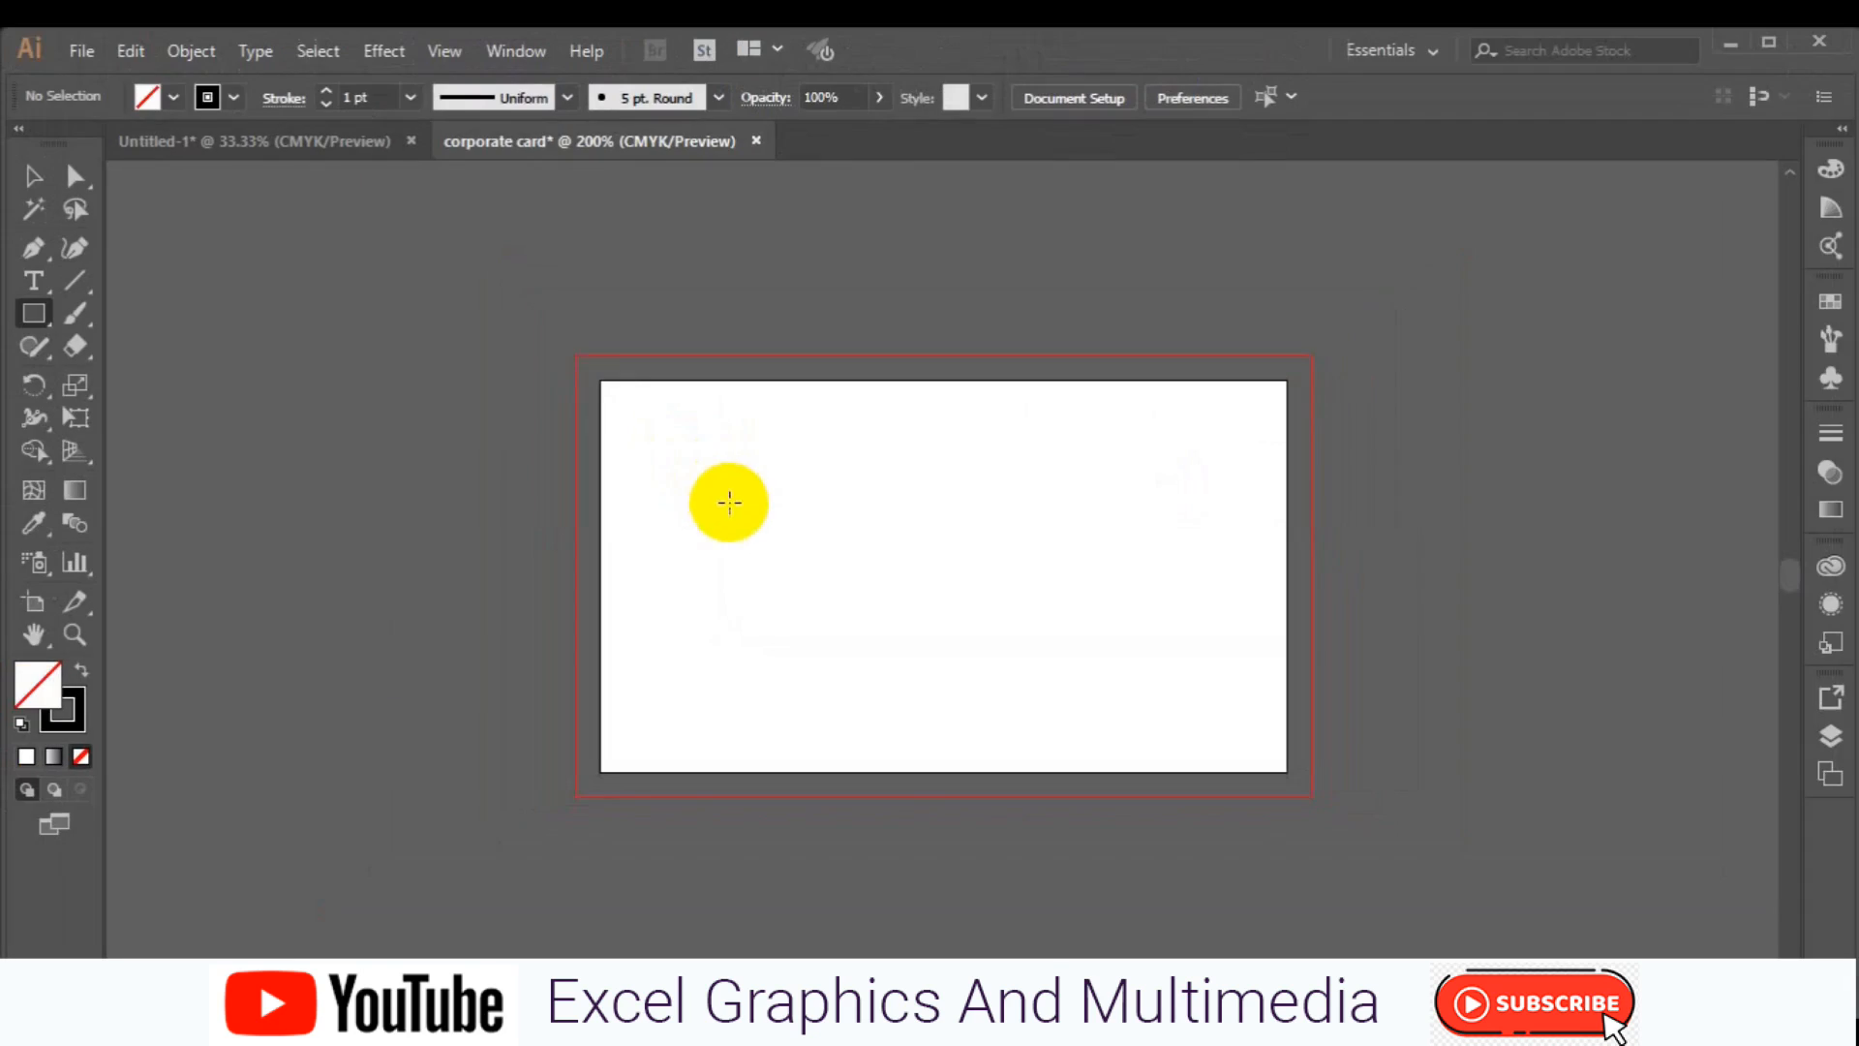
# Draw a rectangle exactly covering the artboard.
pyautogui.click(597, 380)
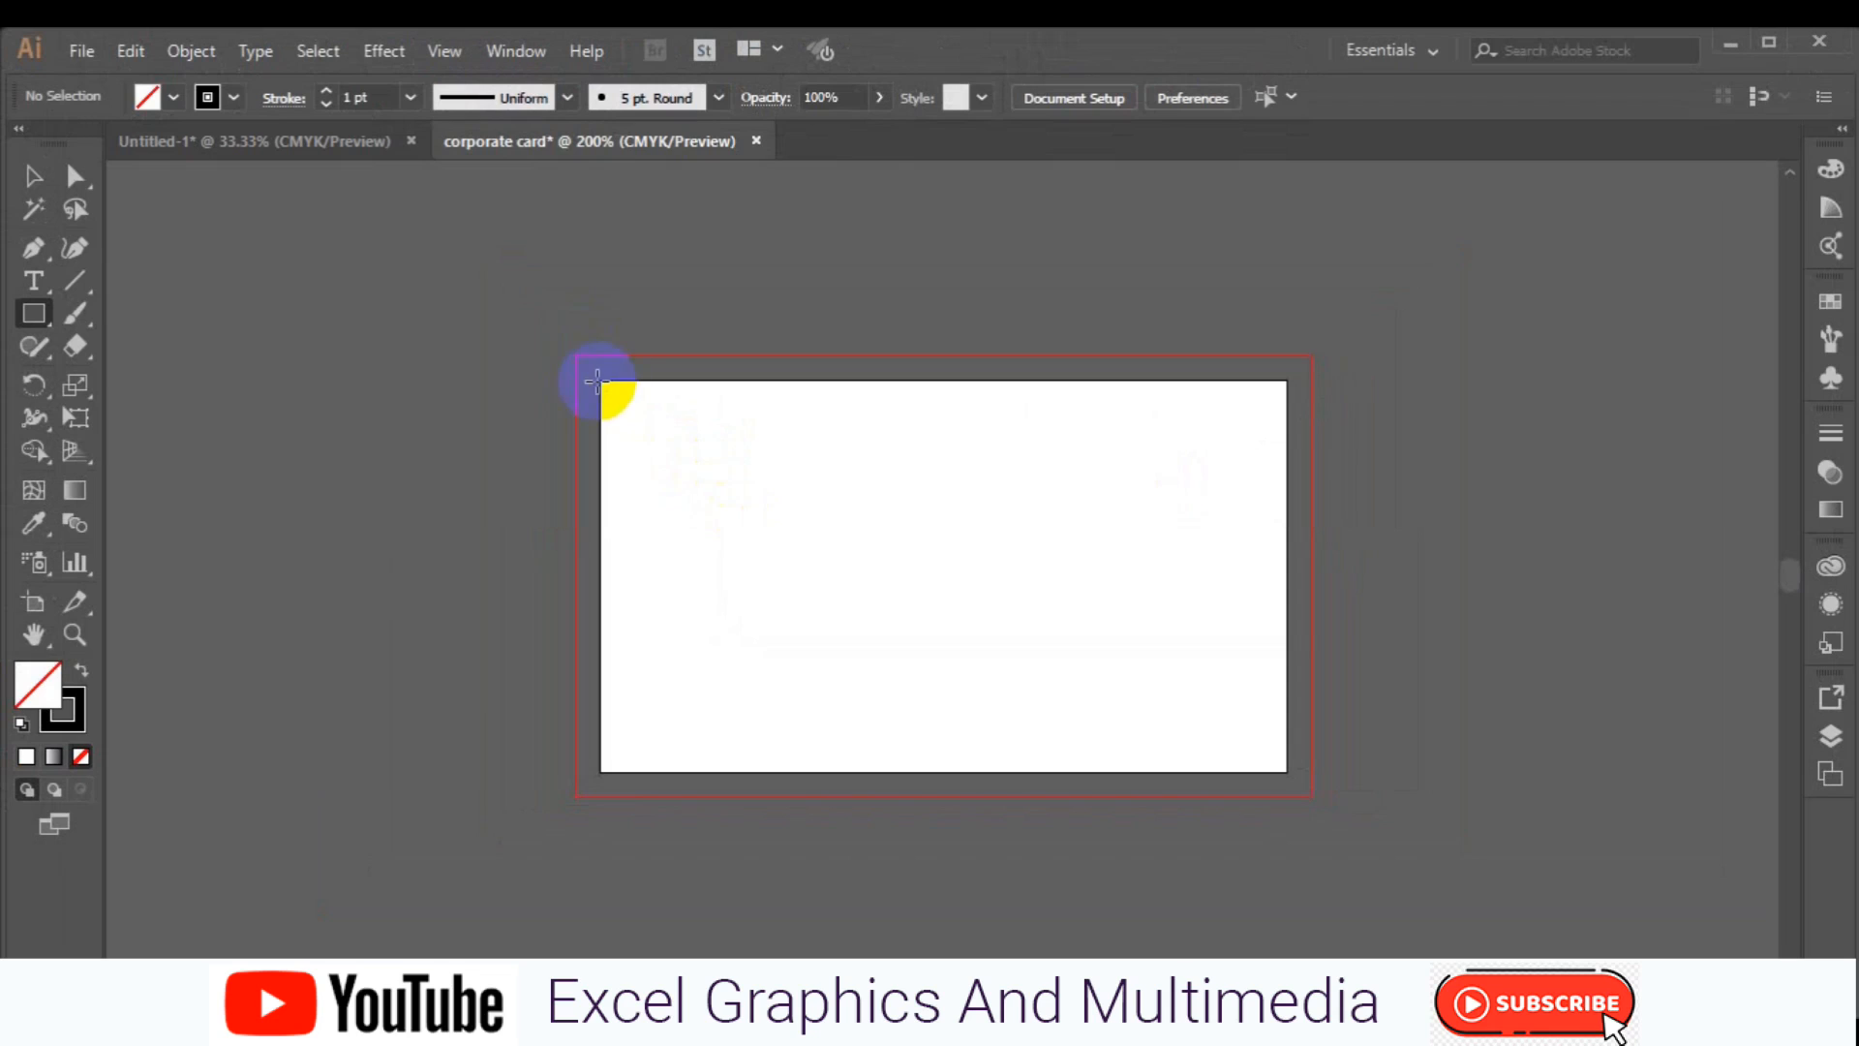
pyautogui.moveTo(596, 380); pyautogui.dragTo(1284, 774)
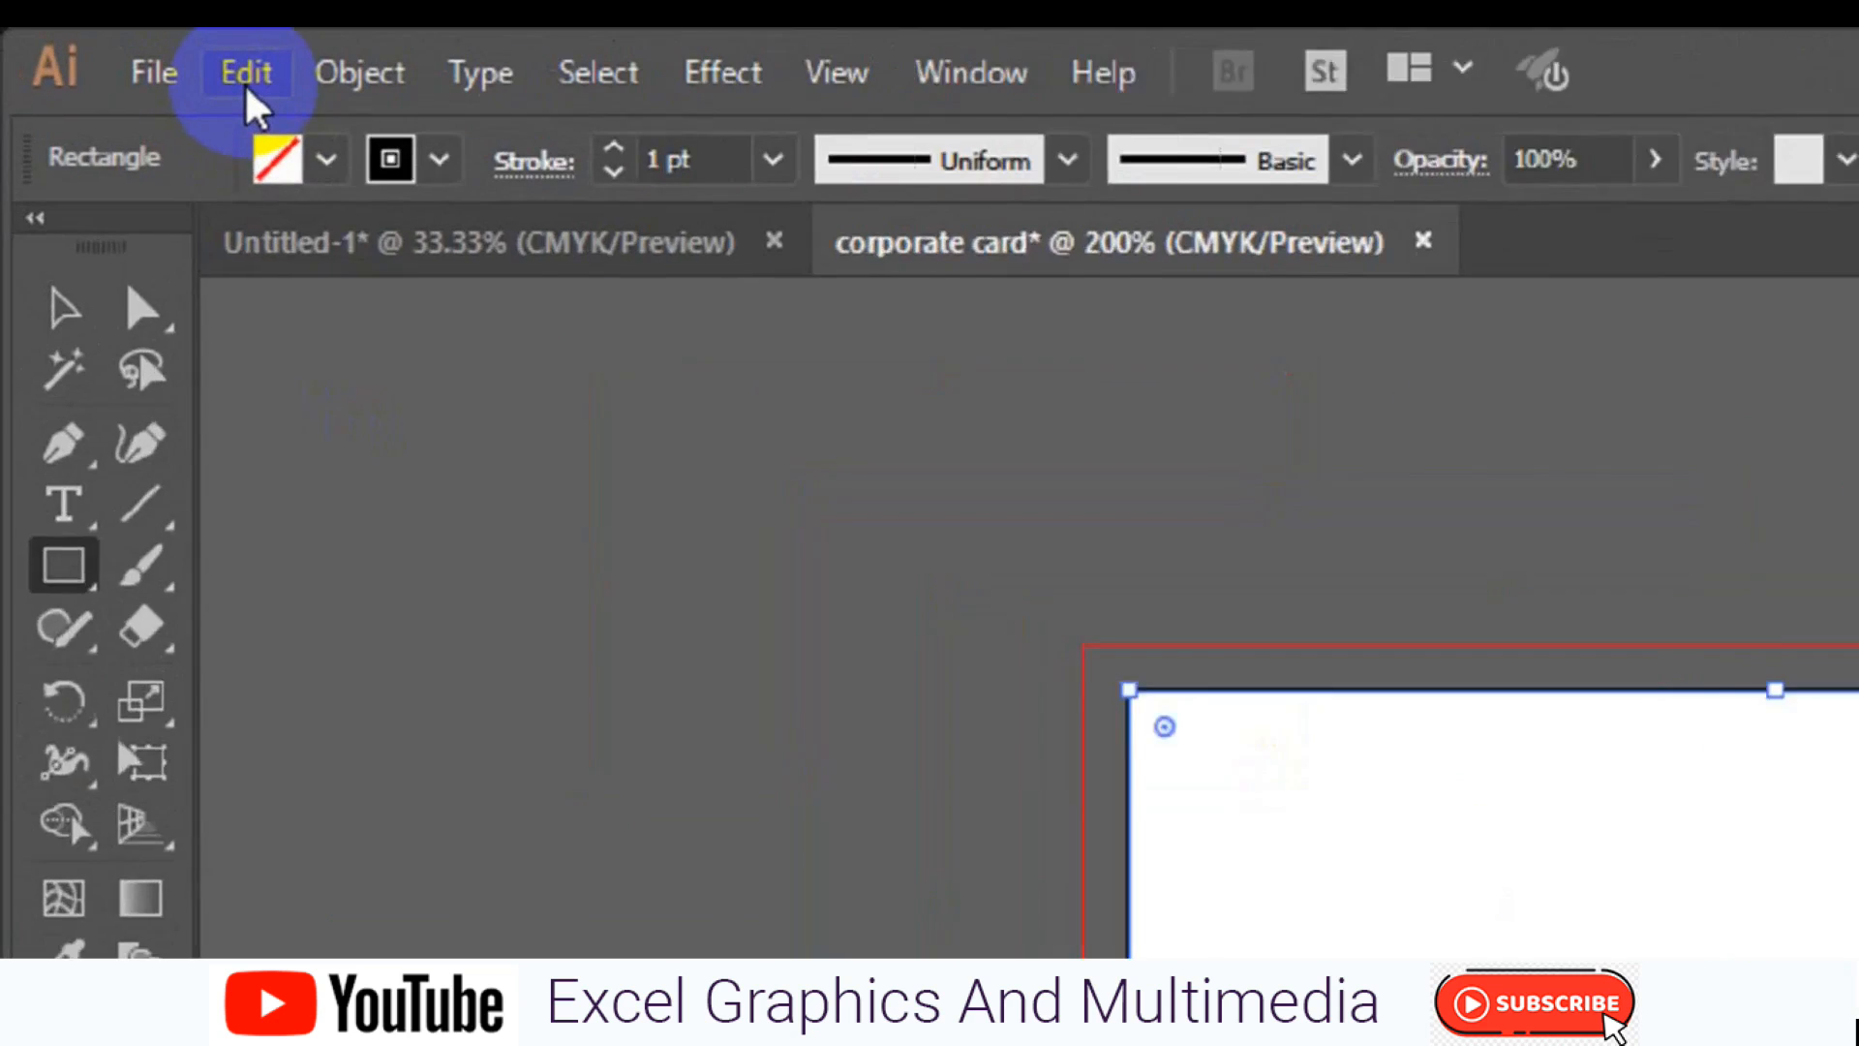
# Offset the rectangle's path by -0.125 in and turn the offset copy into guides.
pyautogui.click(131, 51)
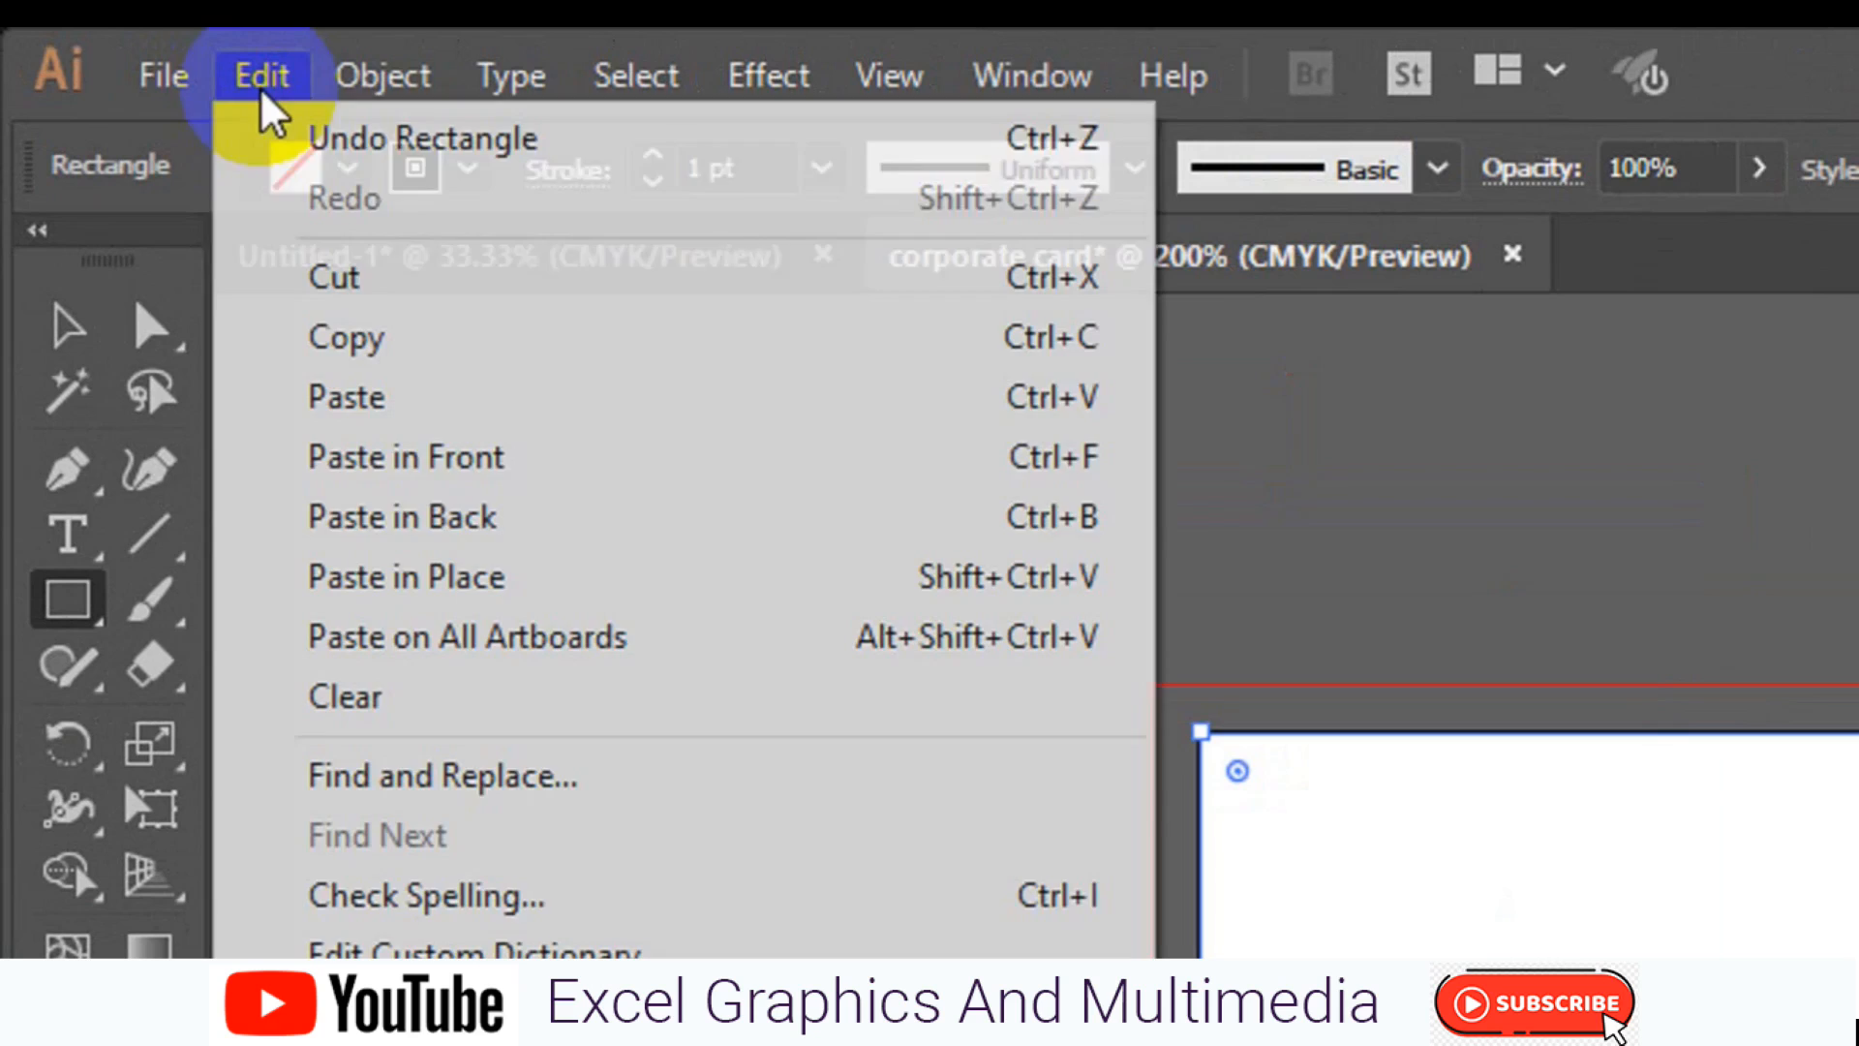
pyautogui.moveTo(385, 80)
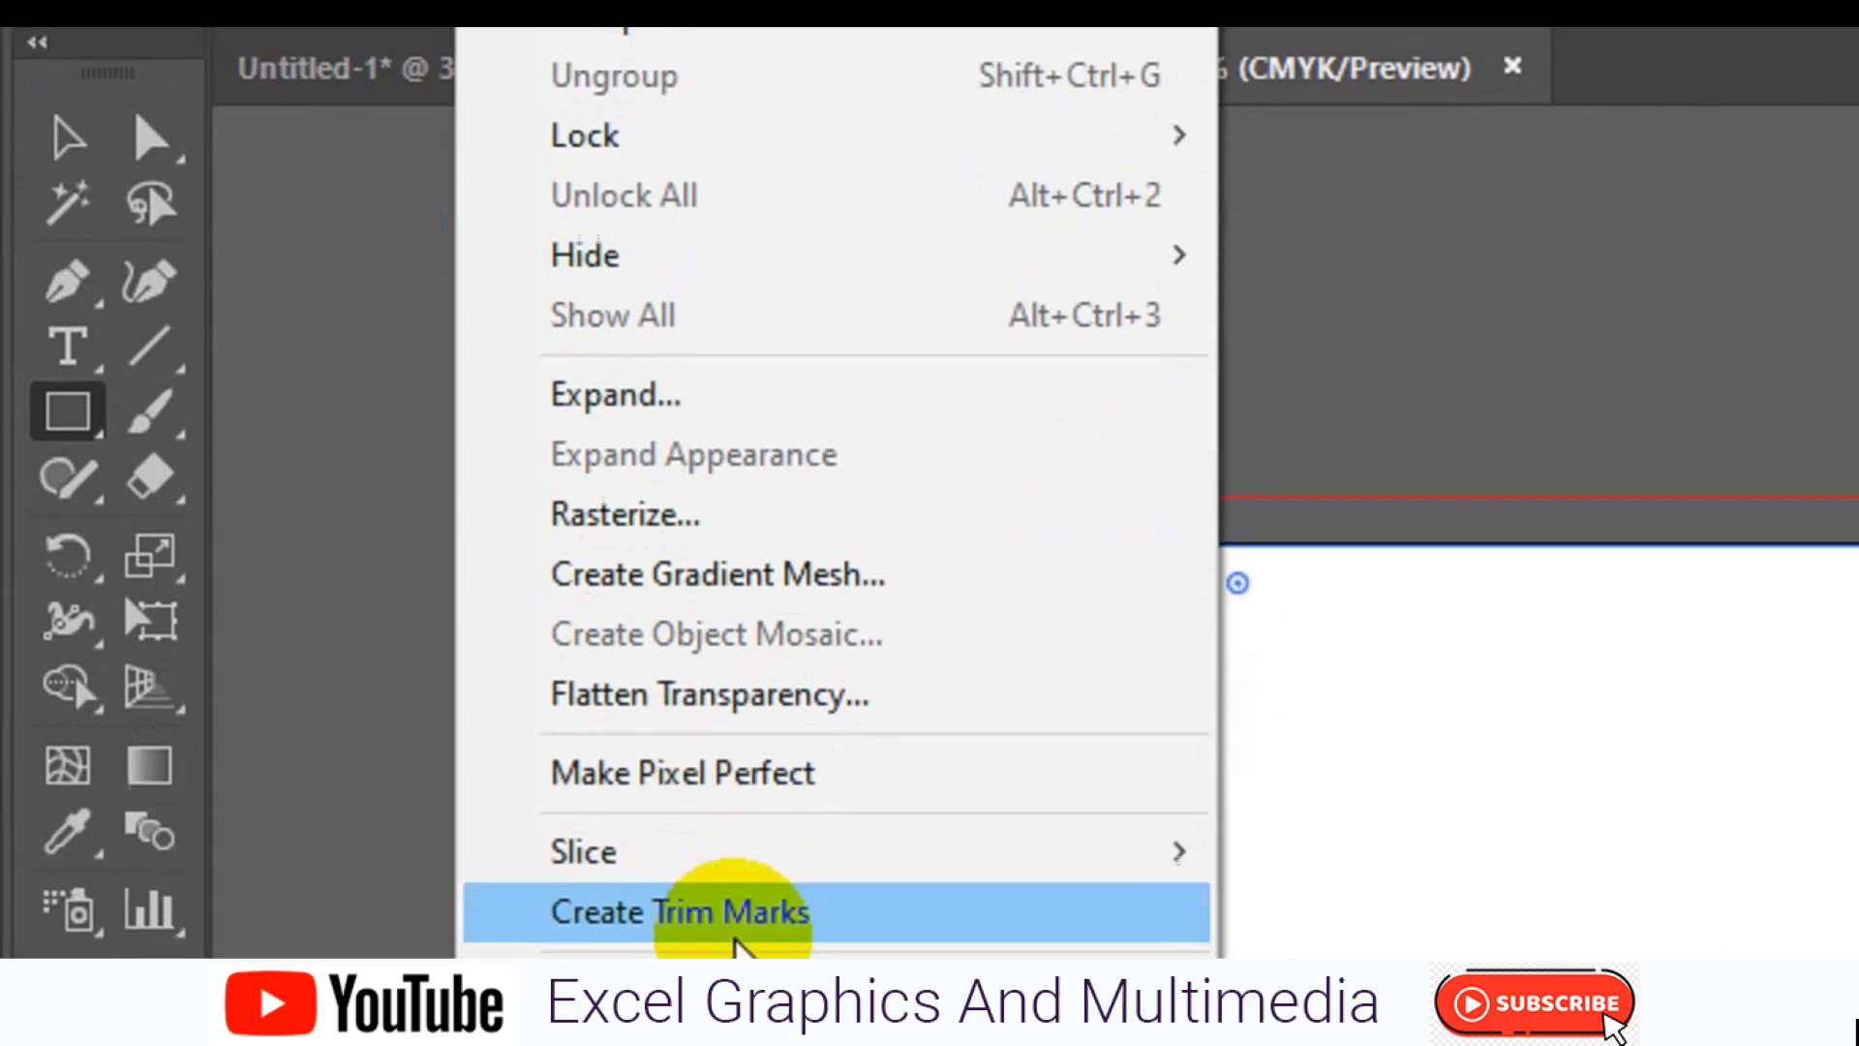
pyautogui.moveTo(759, 864)
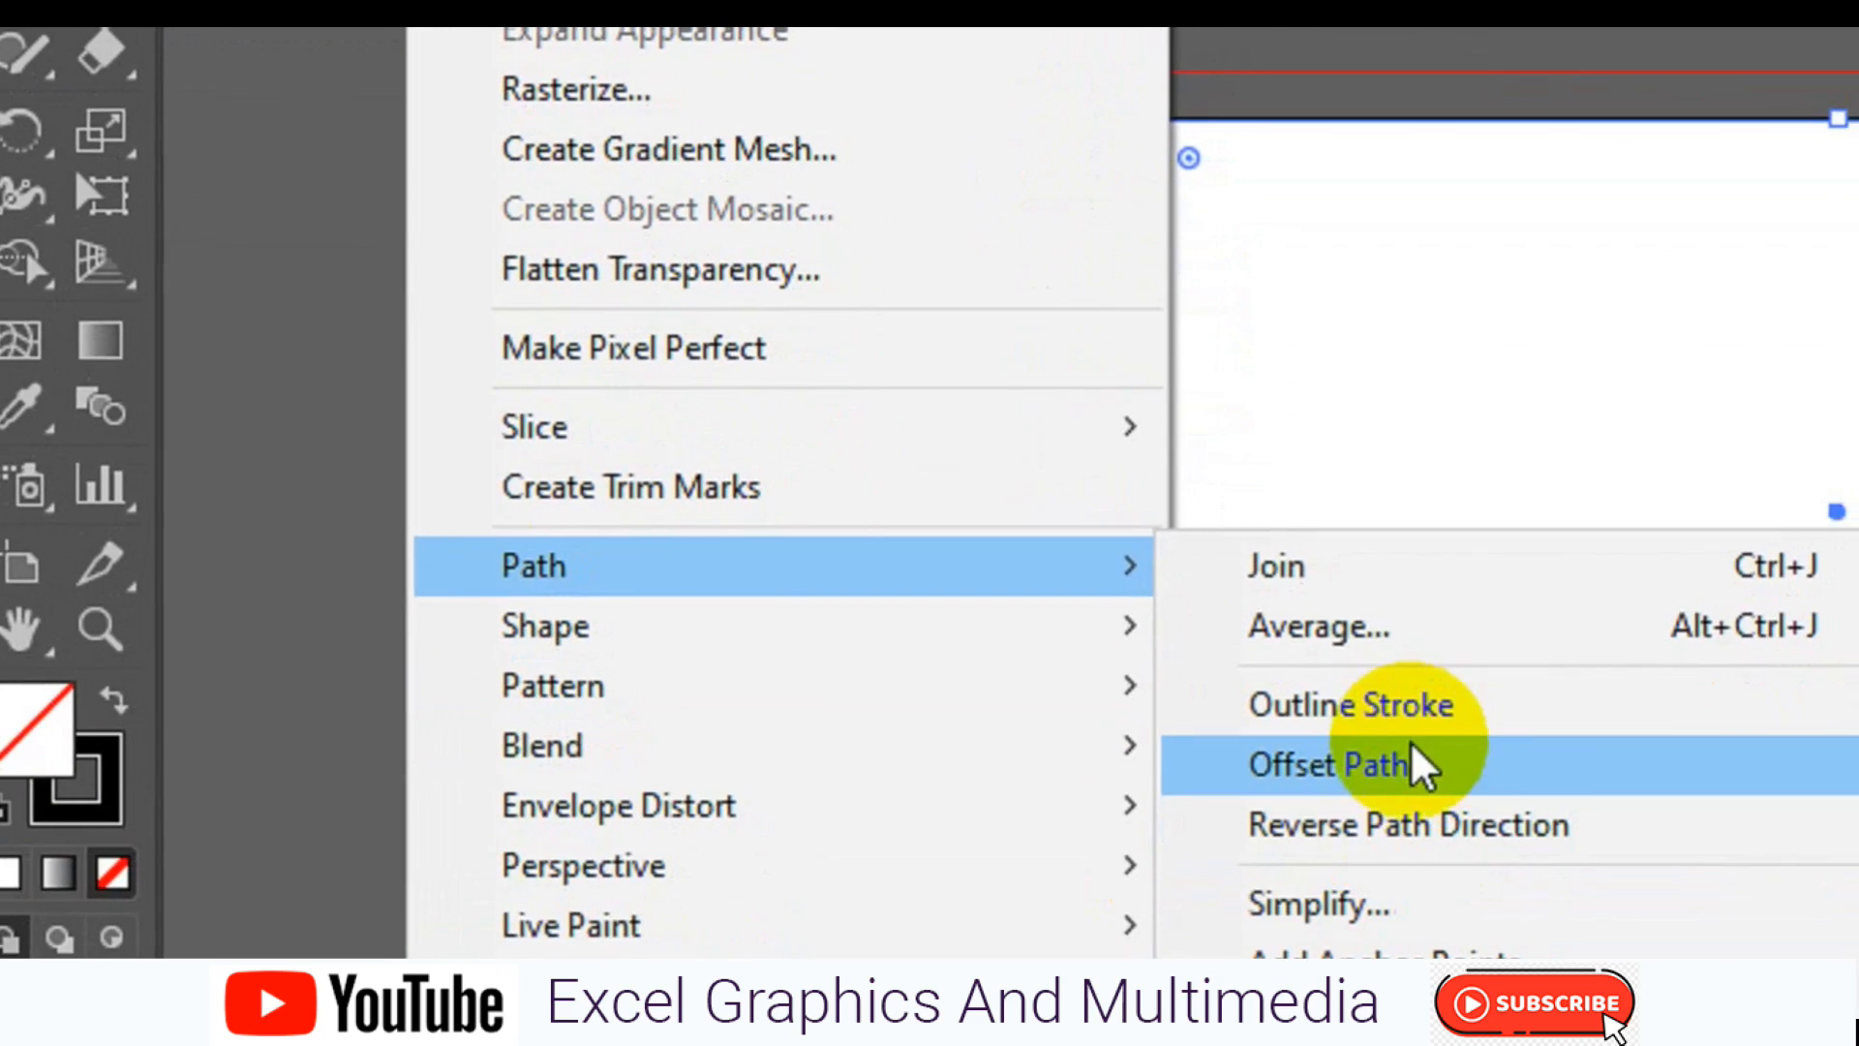
pyautogui.click(1390, 929)
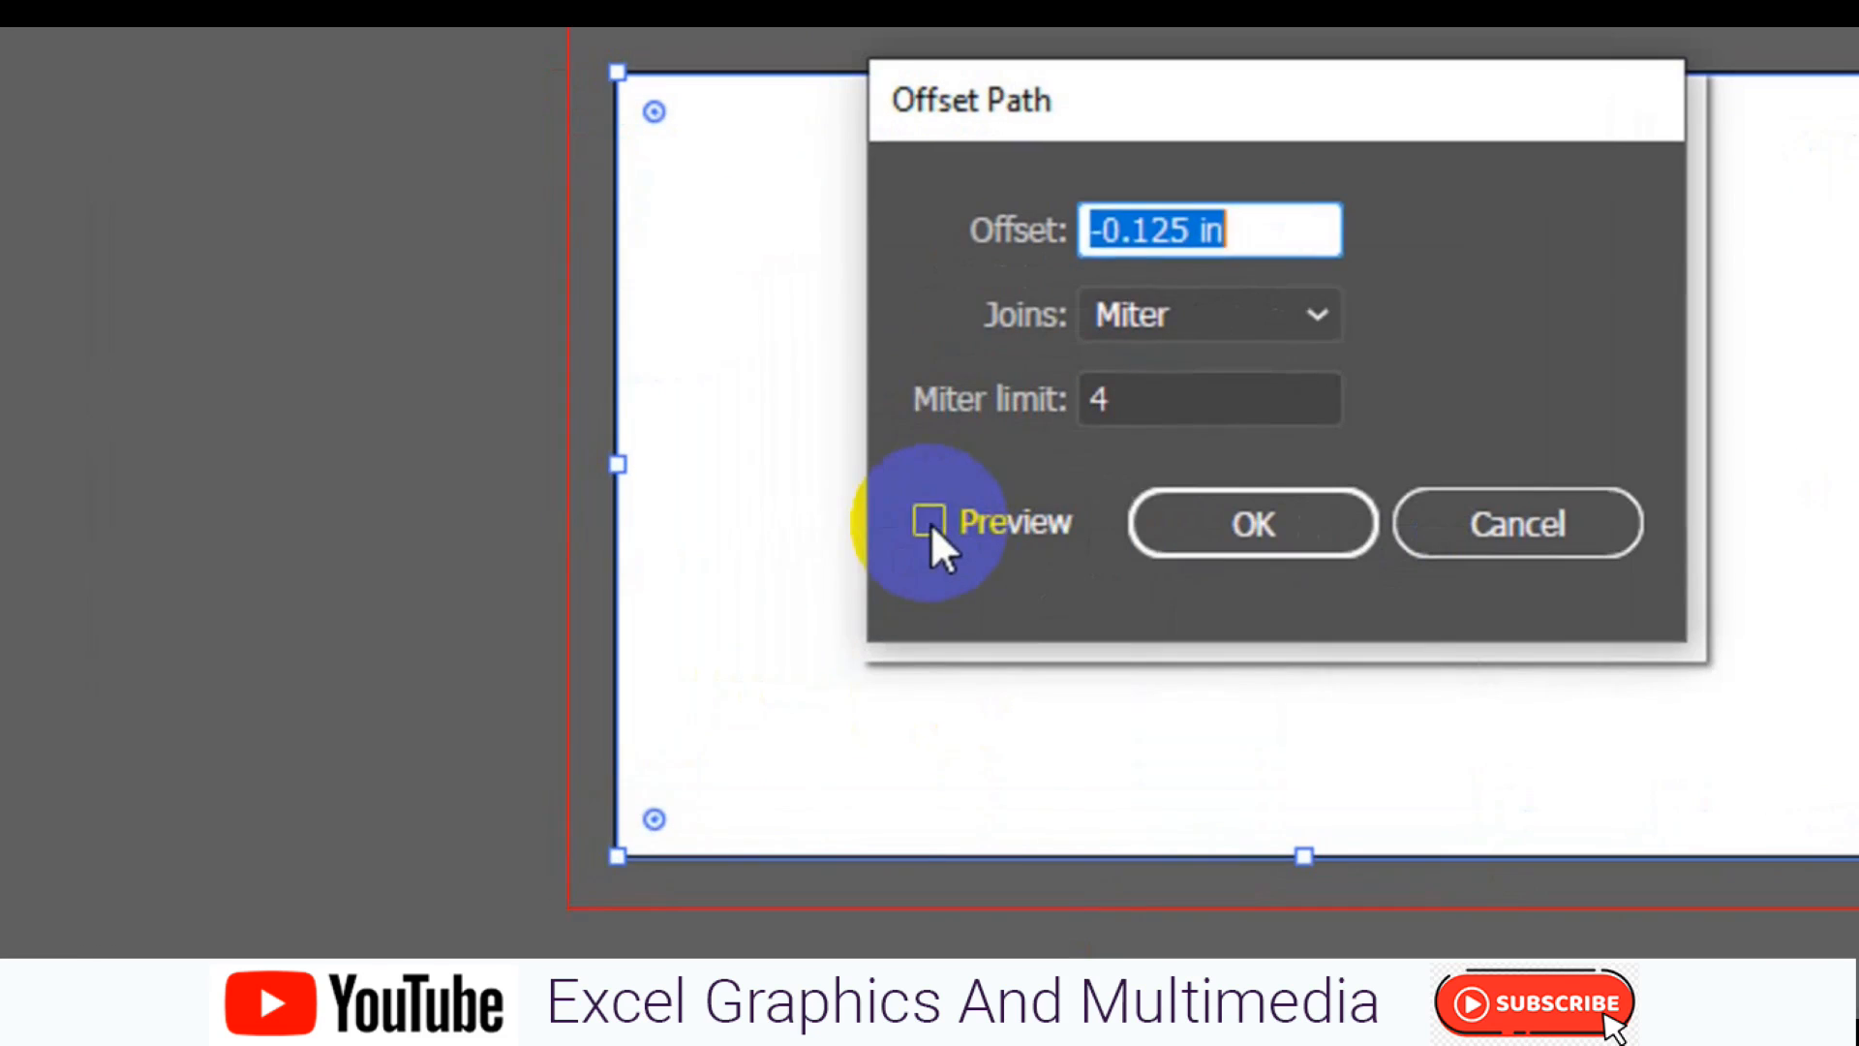
pyautogui.click(760, 607)
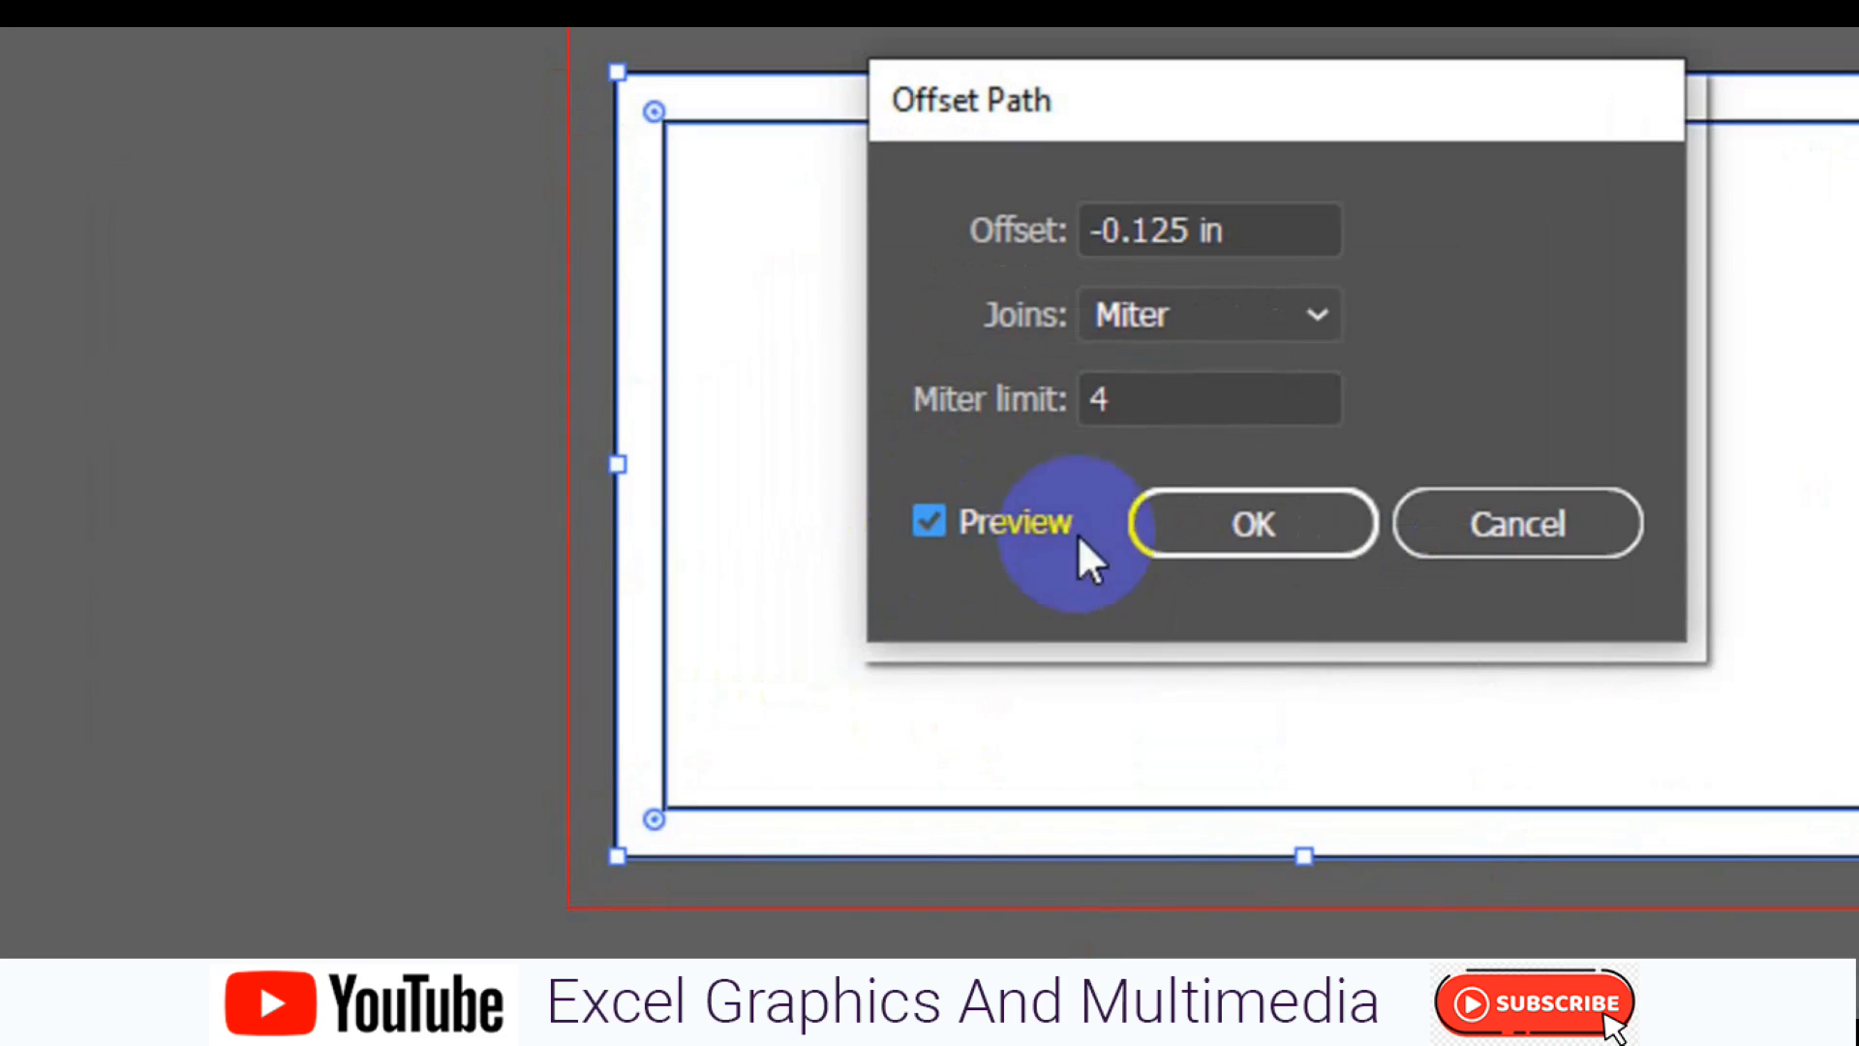
pyautogui.click(1274, 531)
pyautogui.rightClick(929, 608)
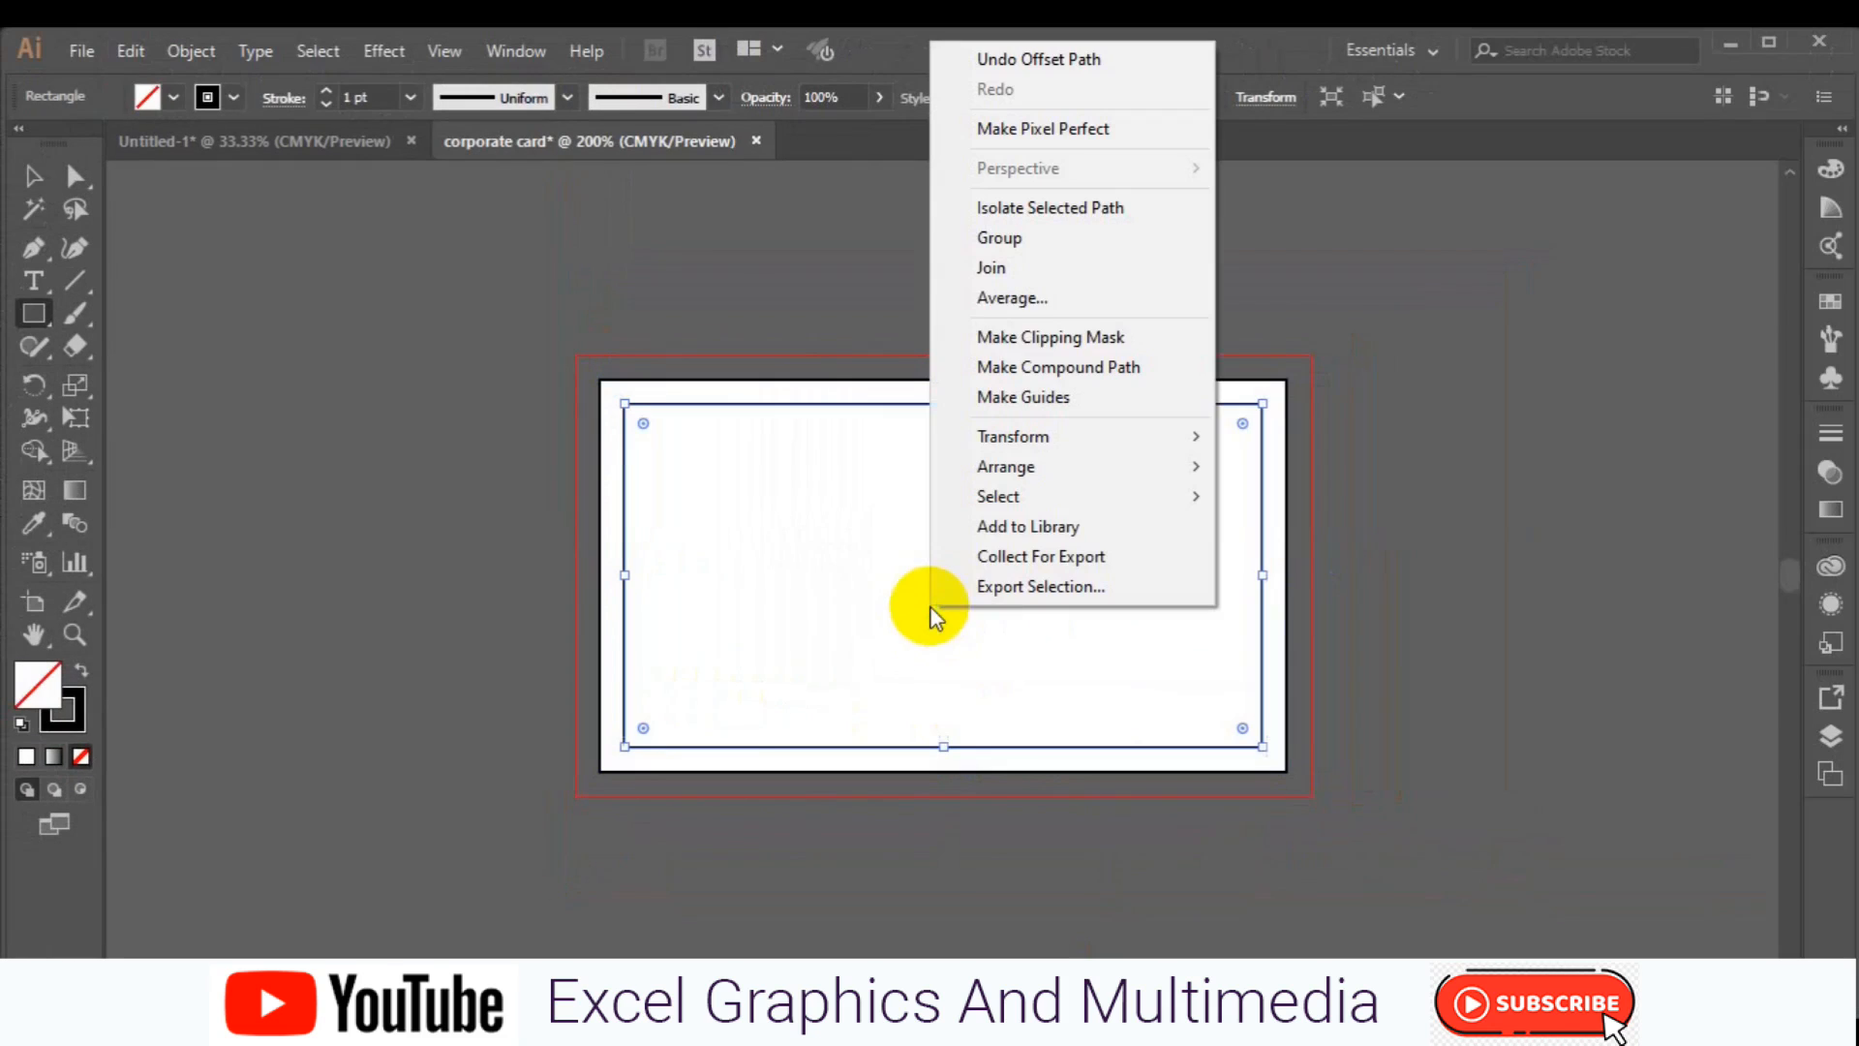
pyautogui.click(1056, 399)
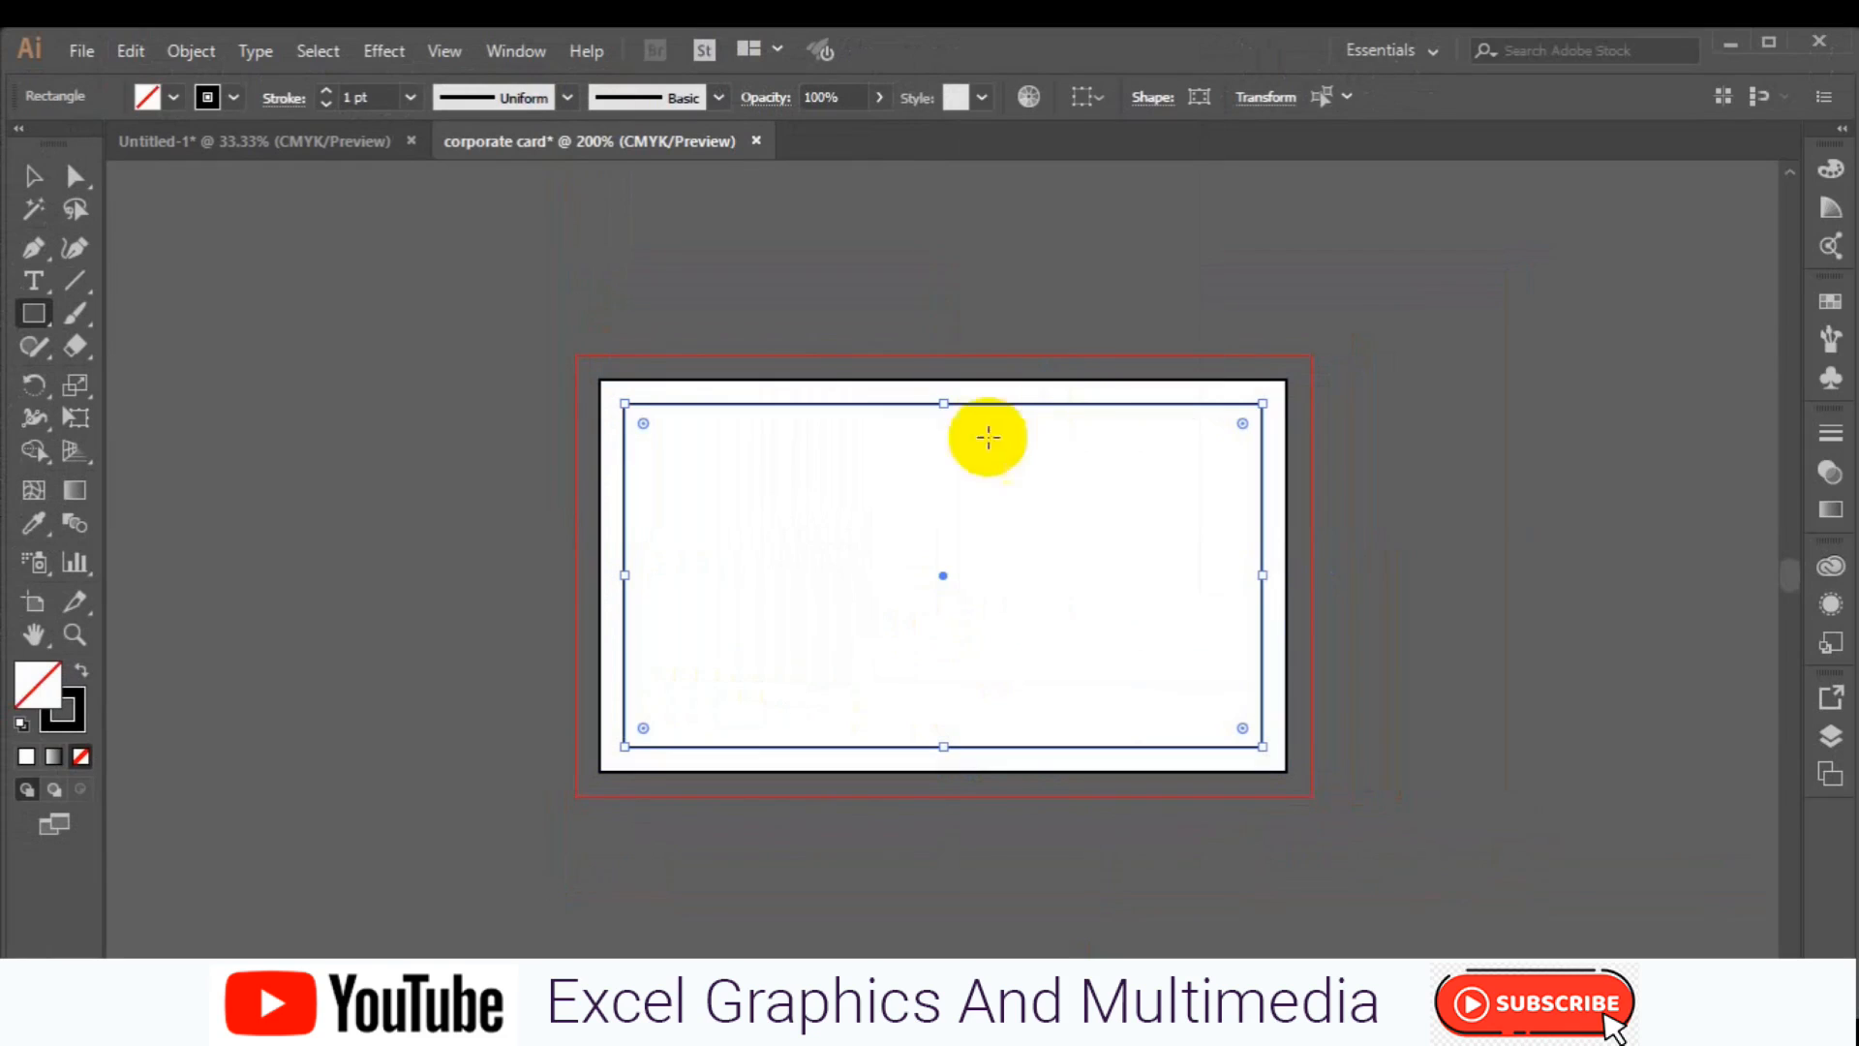
# Draw a horizontal line about 3.9 in long with the Pen tool, starting left of the artboard.
pyautogui.click(31, 254)
pyautogui.click(273, 603)
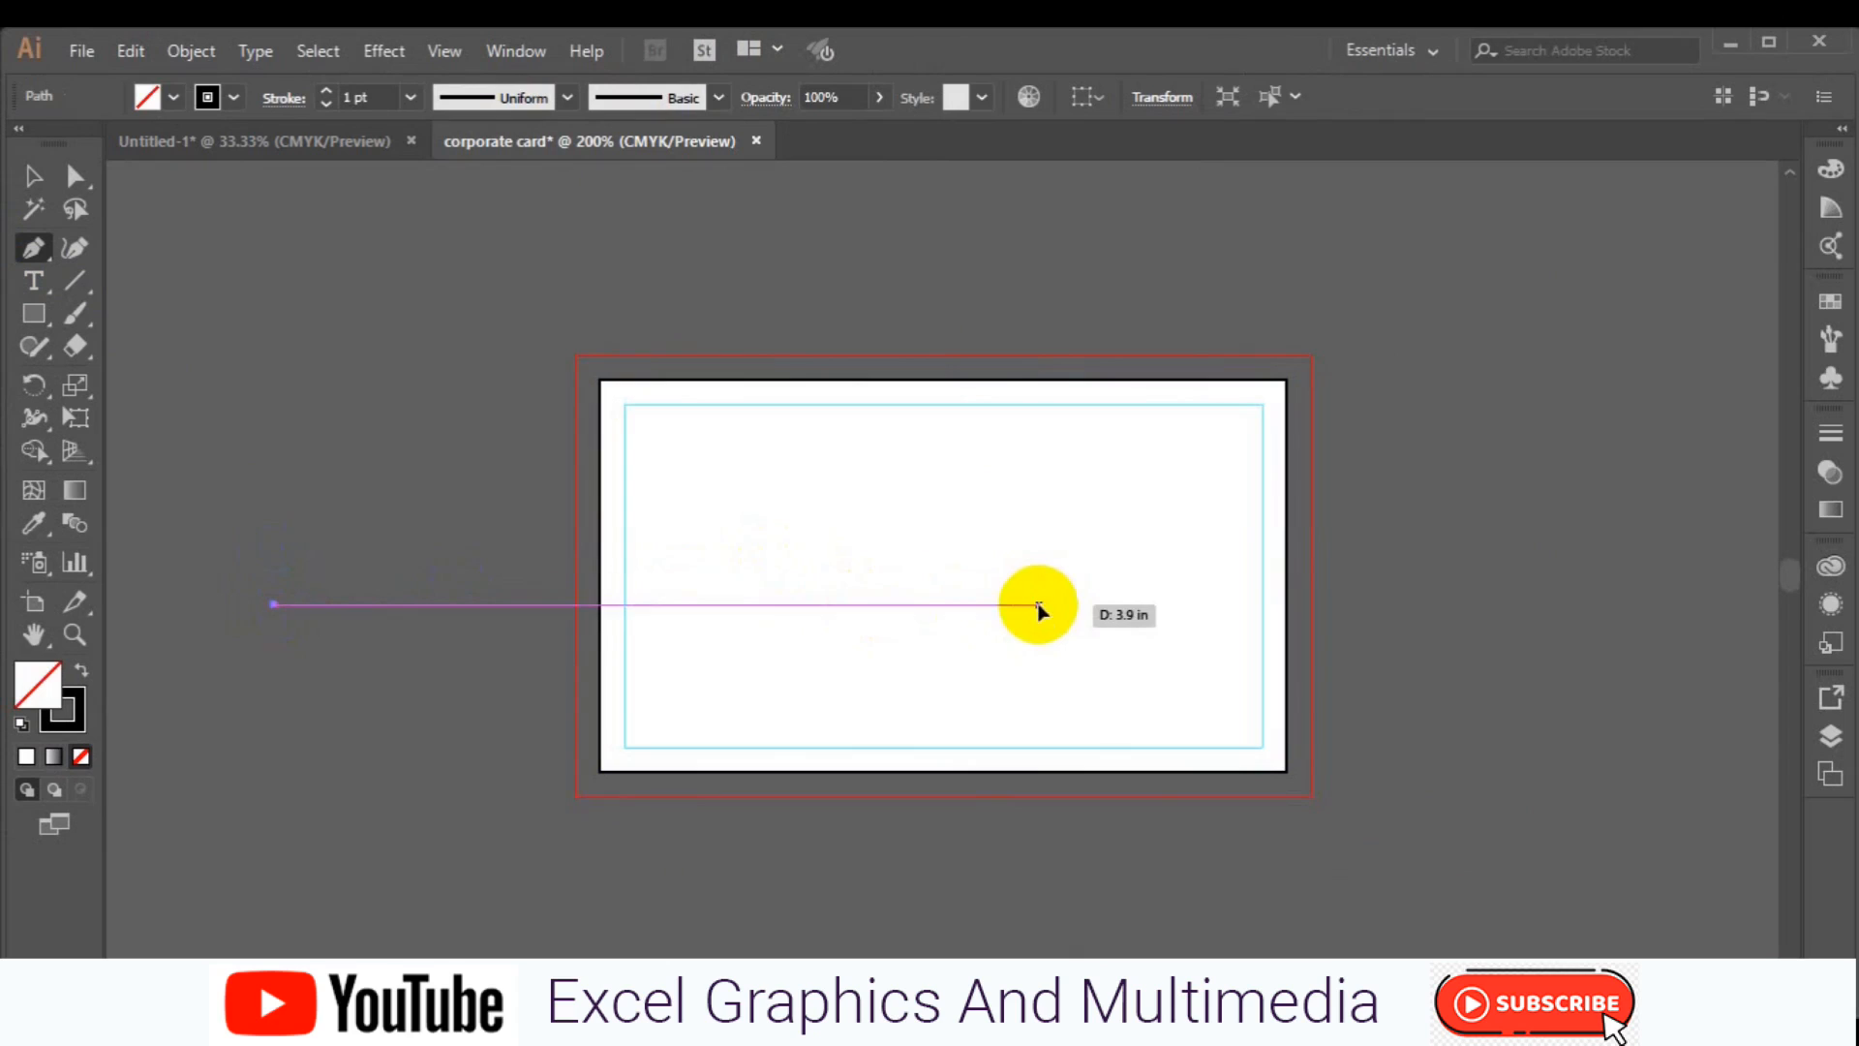
pyautogui.click(1038, 603)
pyautogui.keyDown('ctrl'); pyautogui.click(1079, 727); pyautogui.keyUp('ctrl')
# Duplicate the horizontal line slightly below the original.
pyautogui.click(32, 175)
pyautogui.click(426, 606)
pyautogui.moveTo(427, 612); pyautogui.dragTo(427, 616)
pyautogui.click(391, 623)
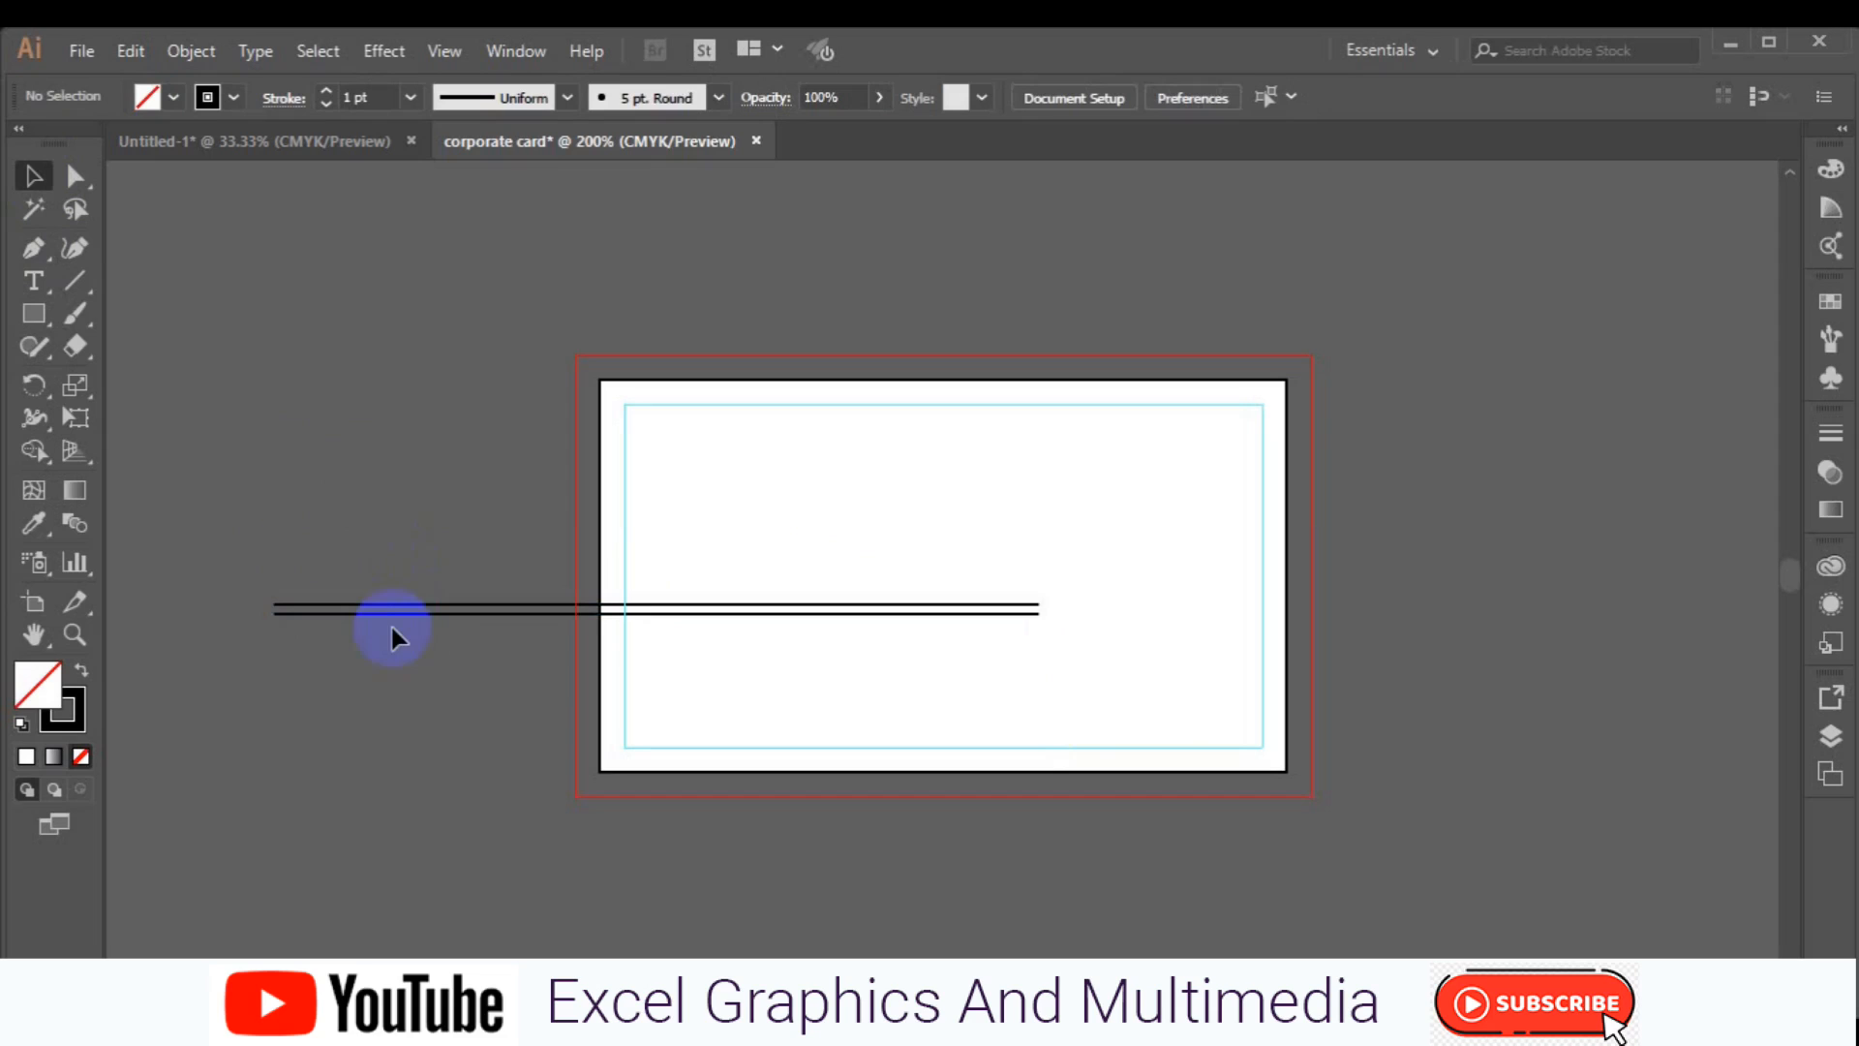
# Group the two horizontal lines together.
pyautogui.click(378, 613)
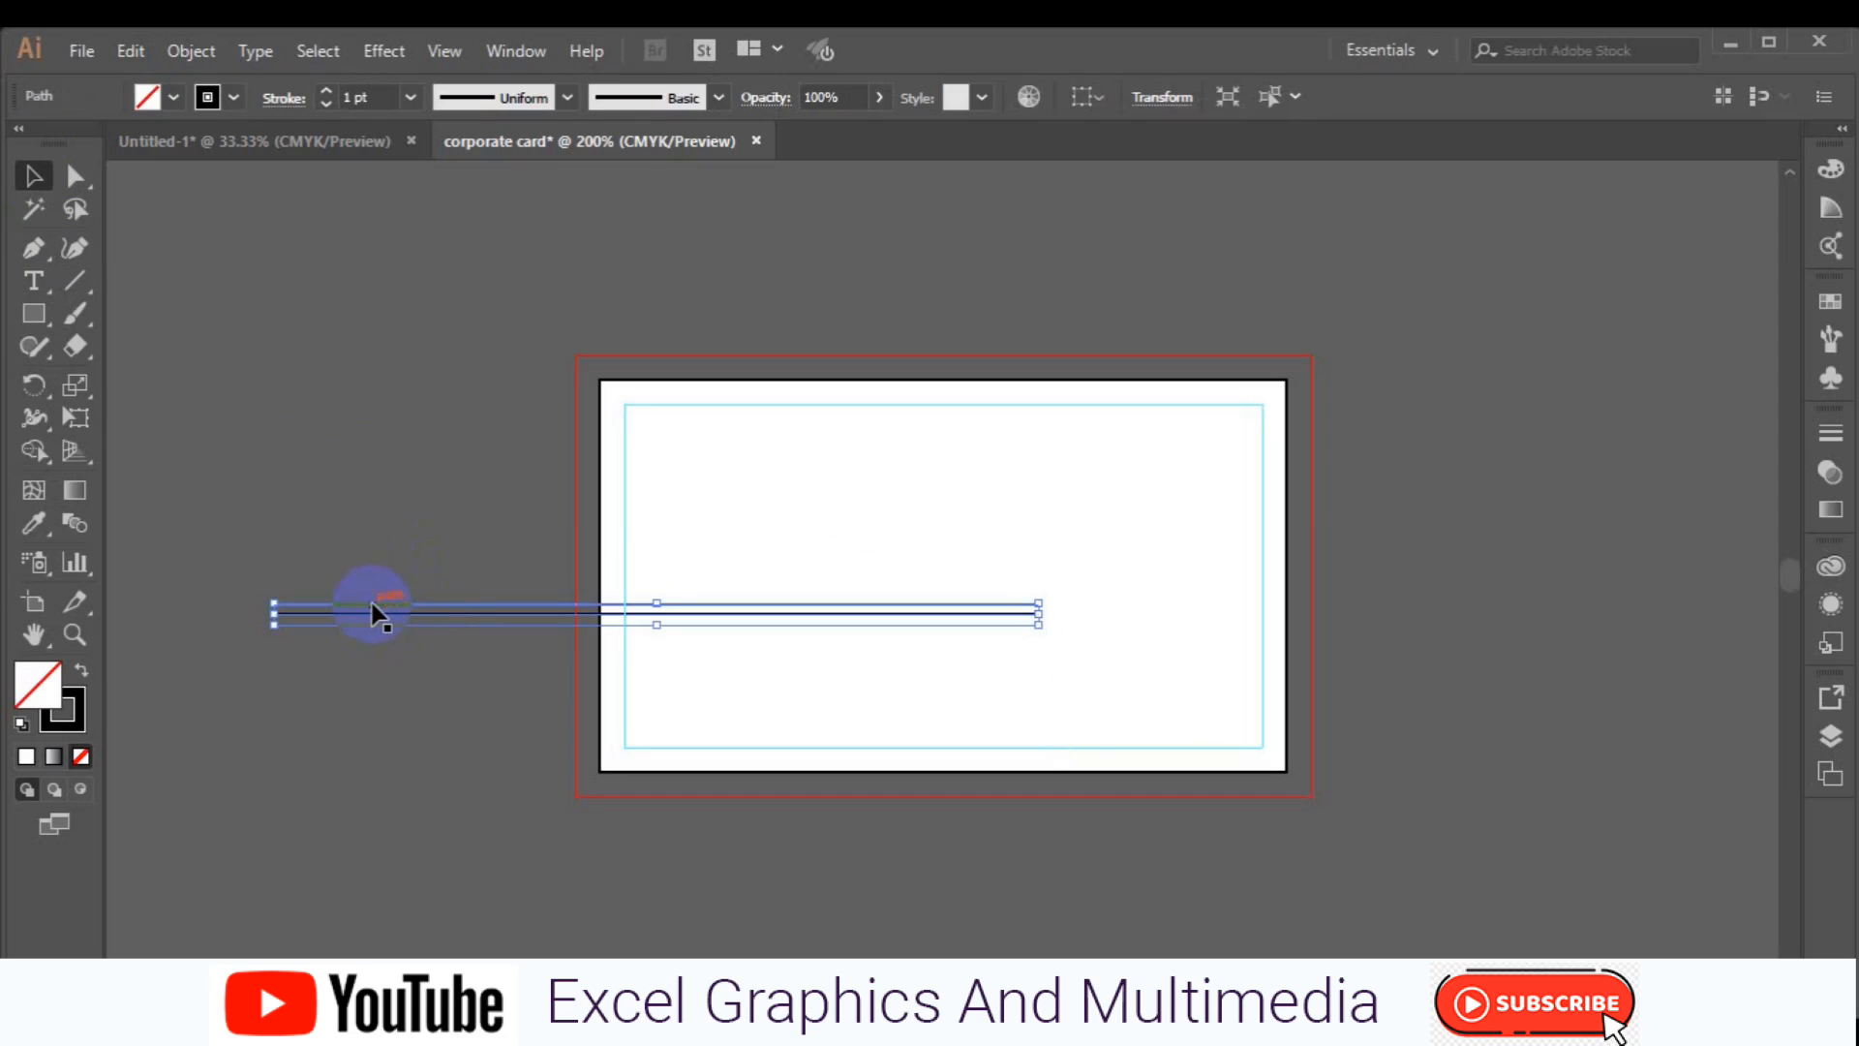
pyautogui.keyDown('shift'); pyautogui.click(371, 603); pyautogui.keyUp('shift')
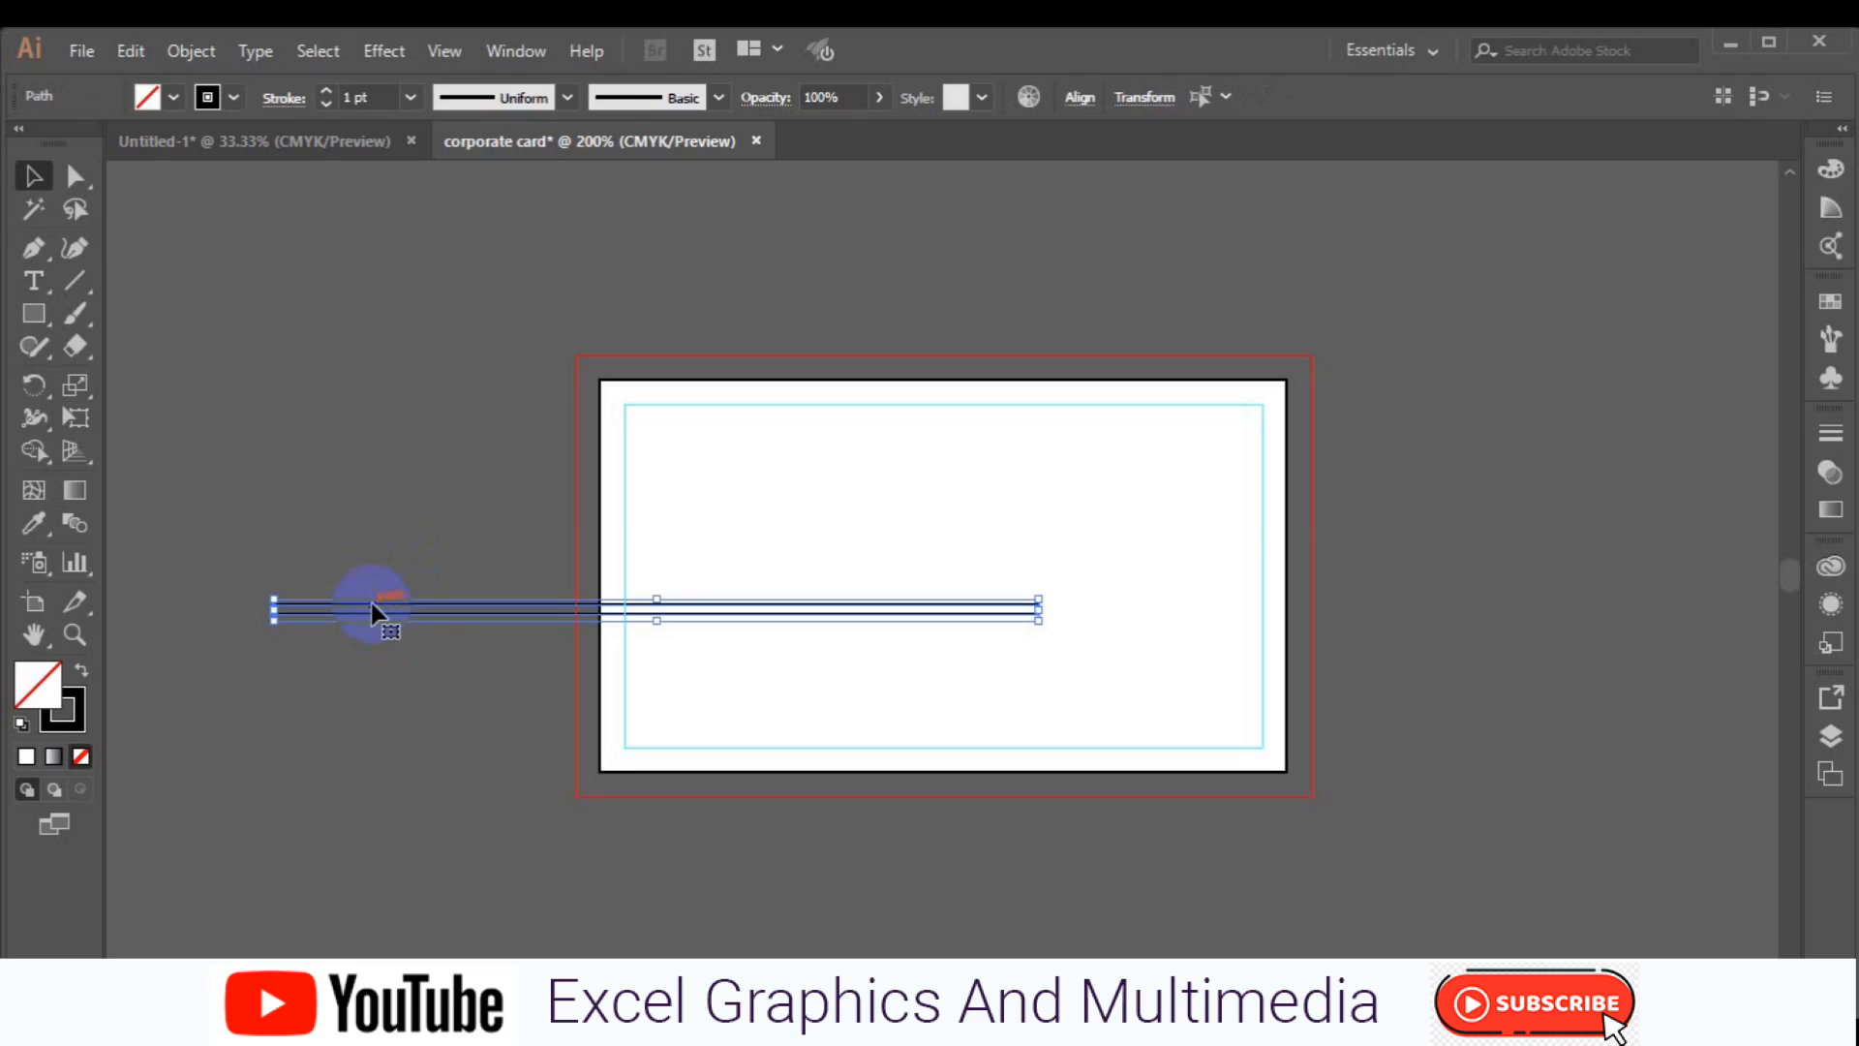
pyautogui.hotkey('ctrl', 'g')
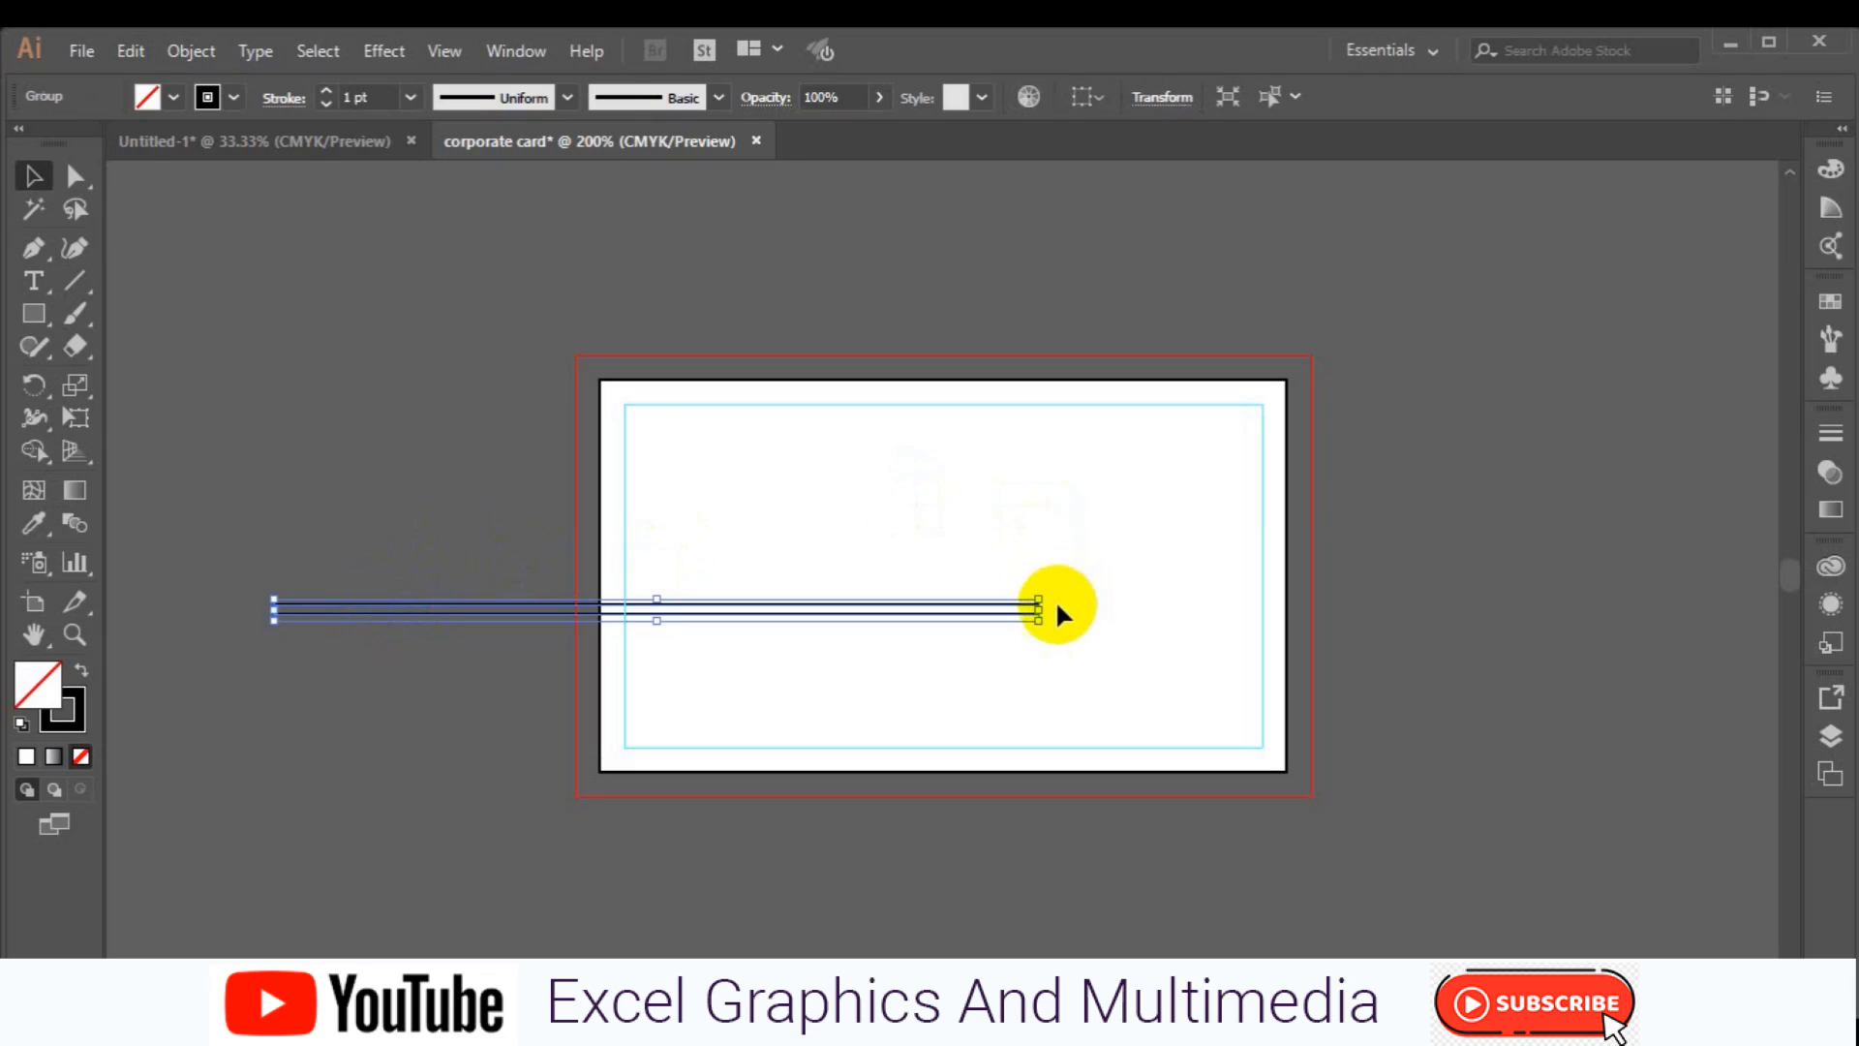
# Rotate the line group into a rising diagonal across the artboard and duplicate it above and to the left.
pyautogui.moveTo(1046, 587); pyautogui.dragTo(910, 321)
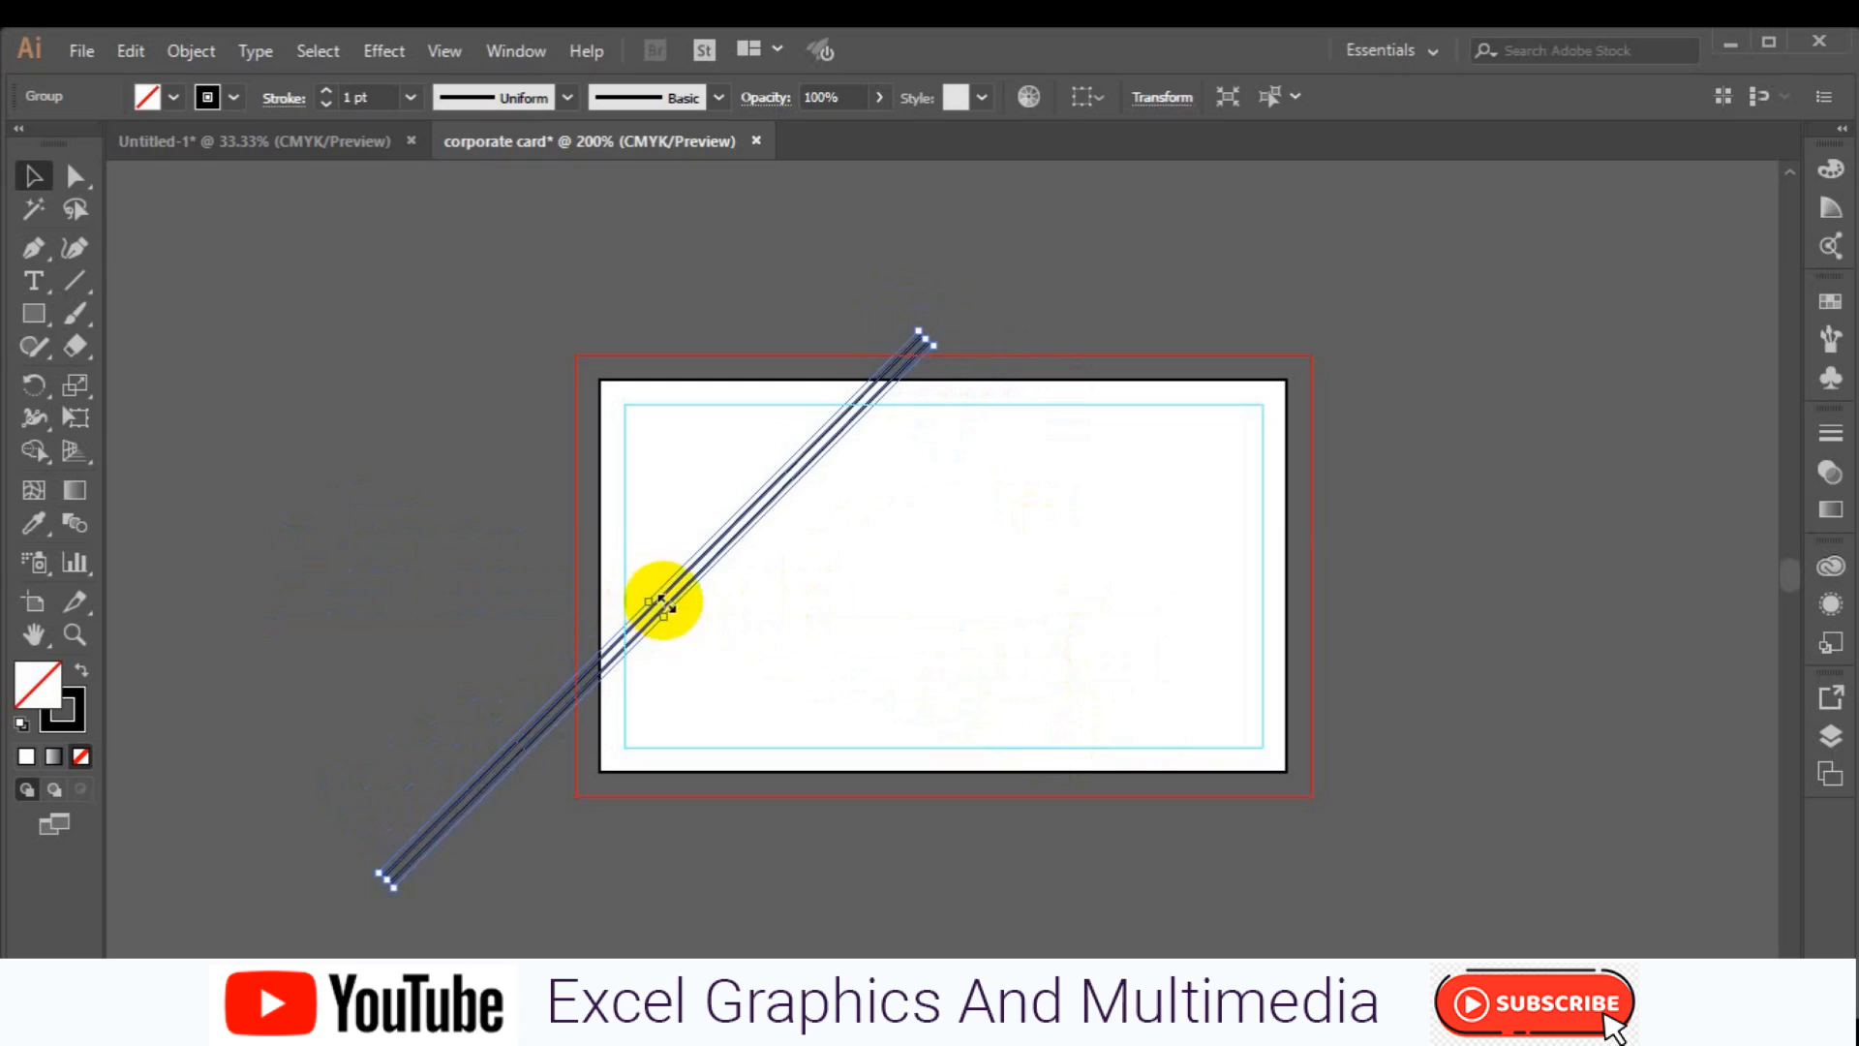
pyautogui.moveTo(666, 604); pyautogui.dragTo(840, 543)
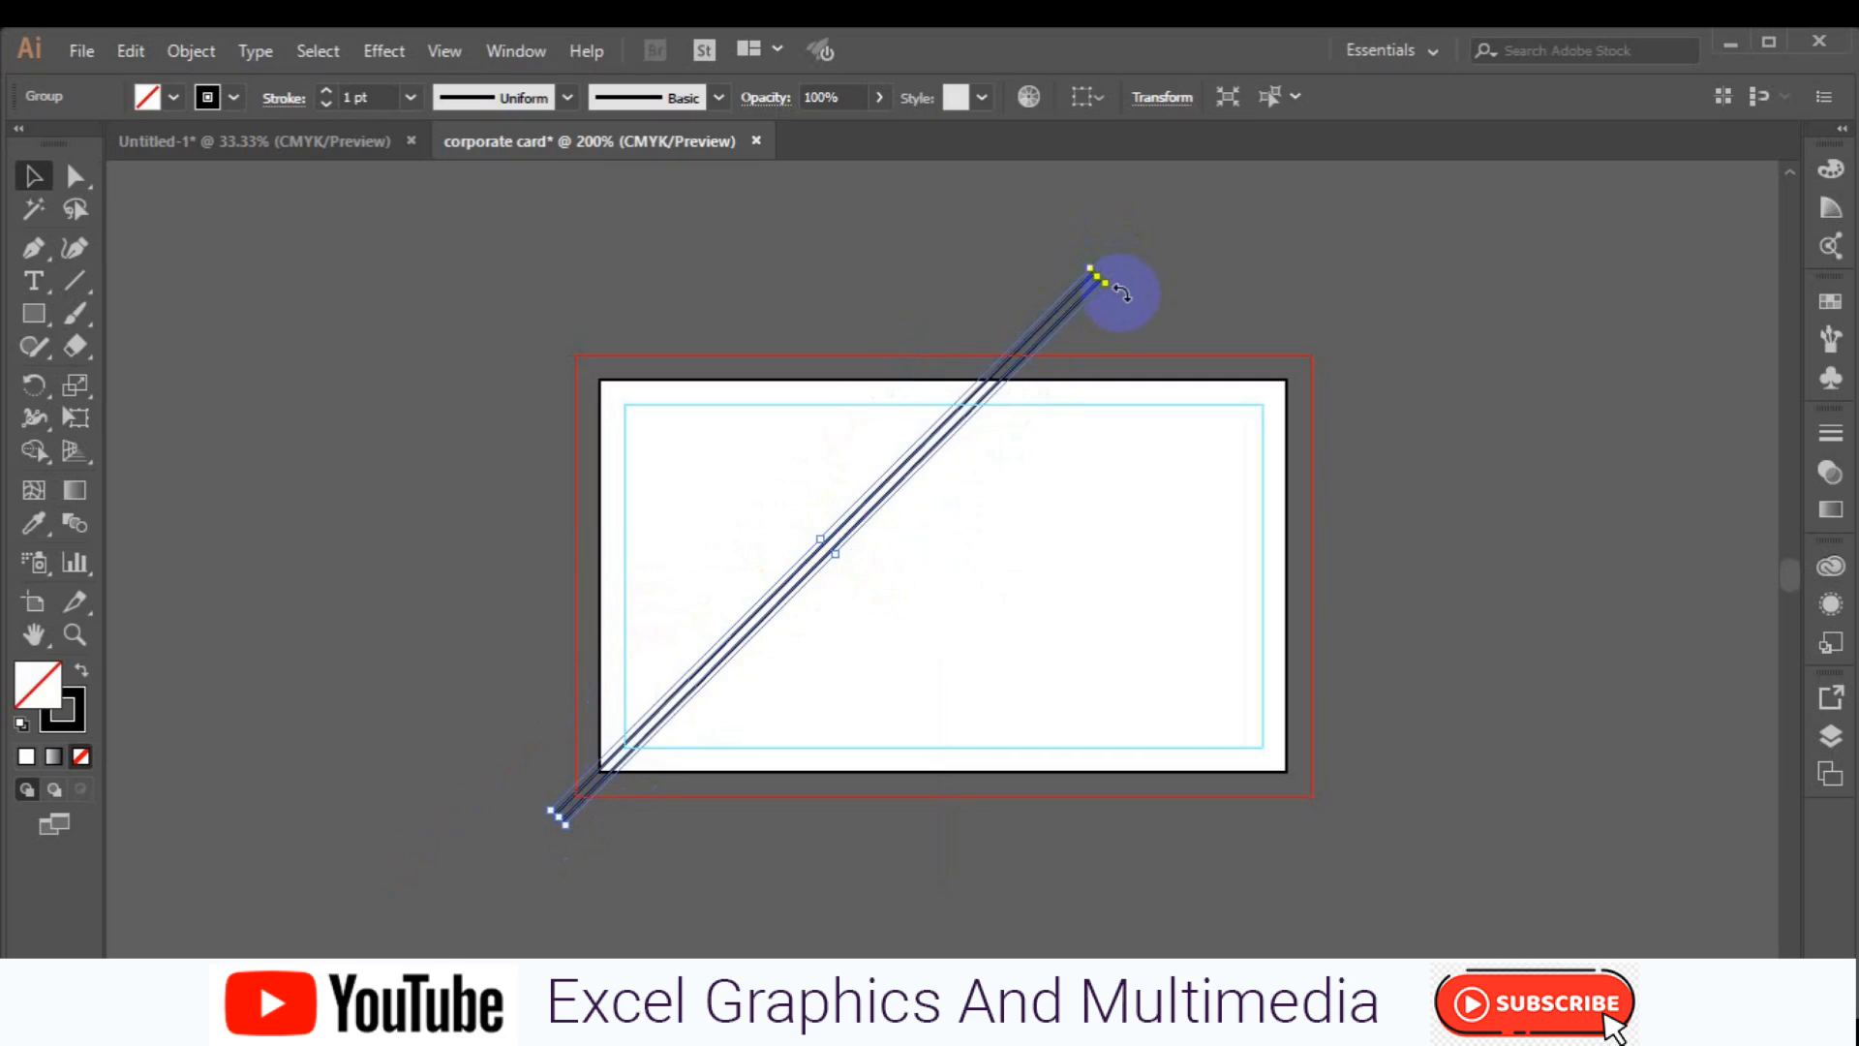
pyautogui.moveTo(1121, 291); pyautogui.dragTo(1123, 289)
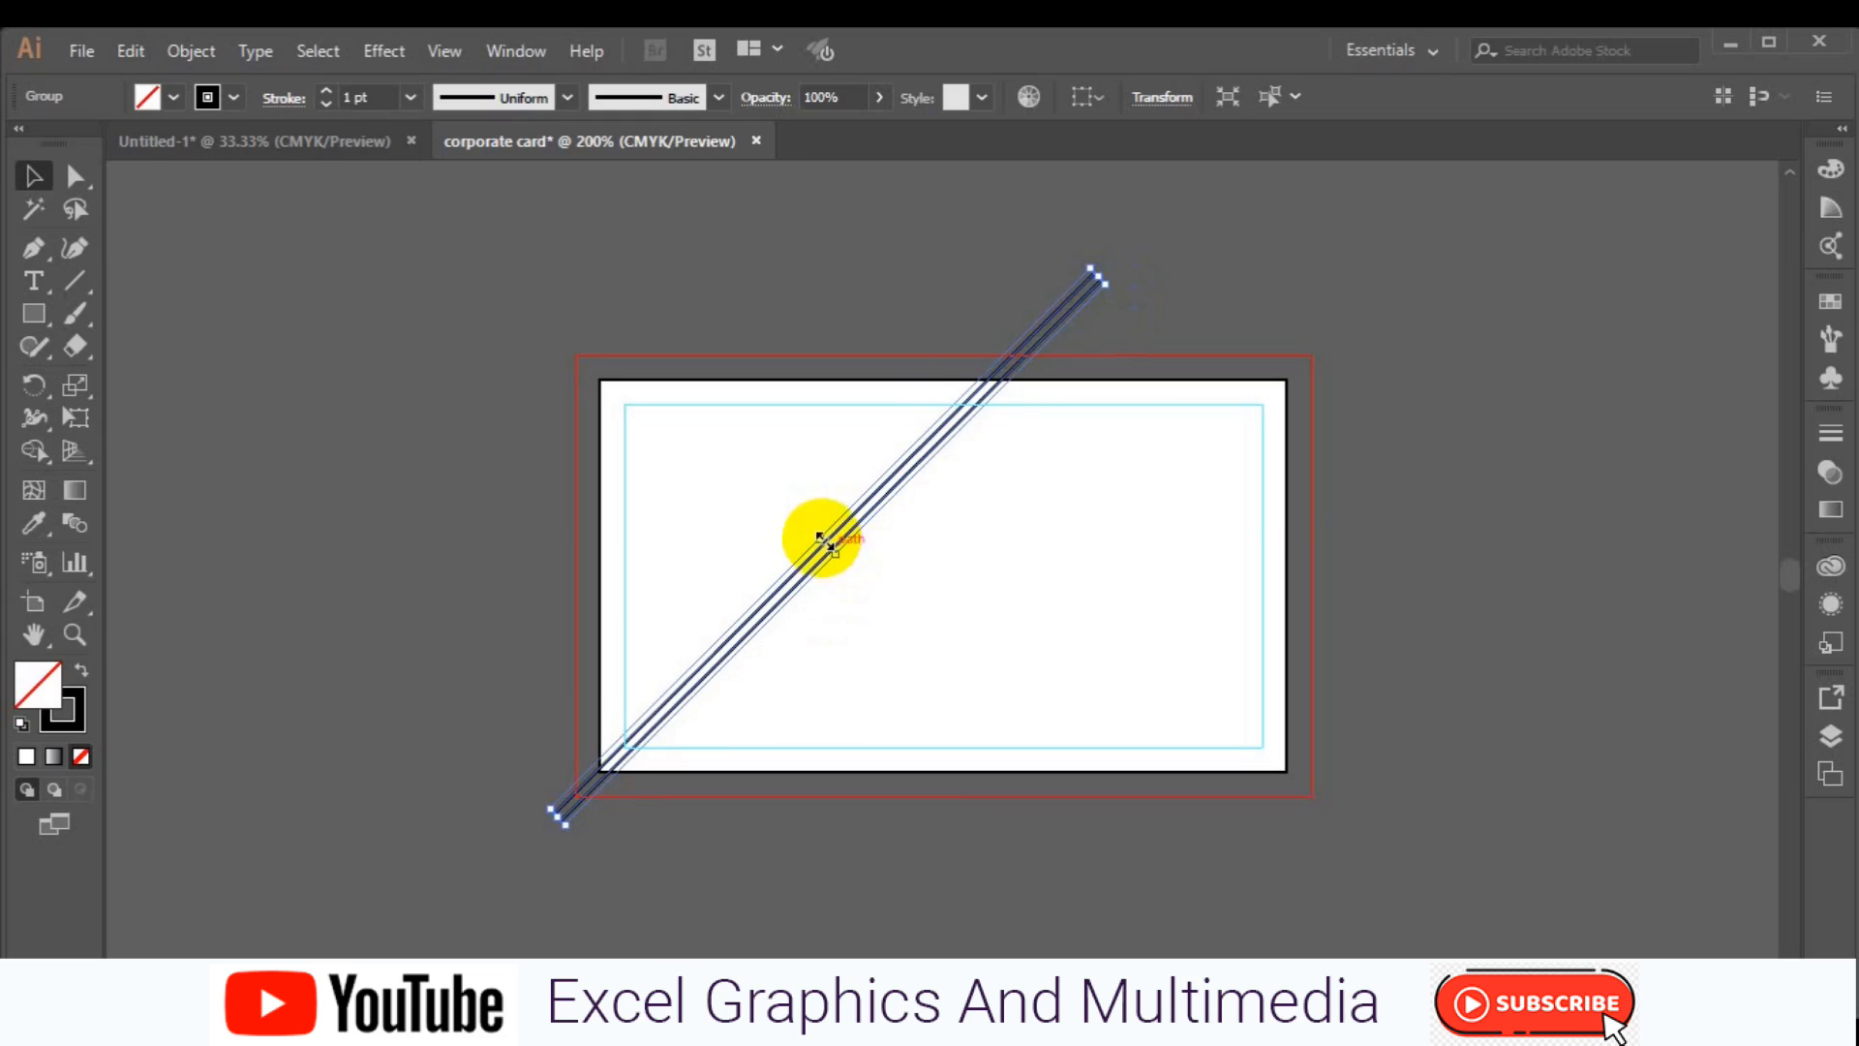
pyautogui.moveTo(808, 571); pyautogui.dragTo(702, 506)
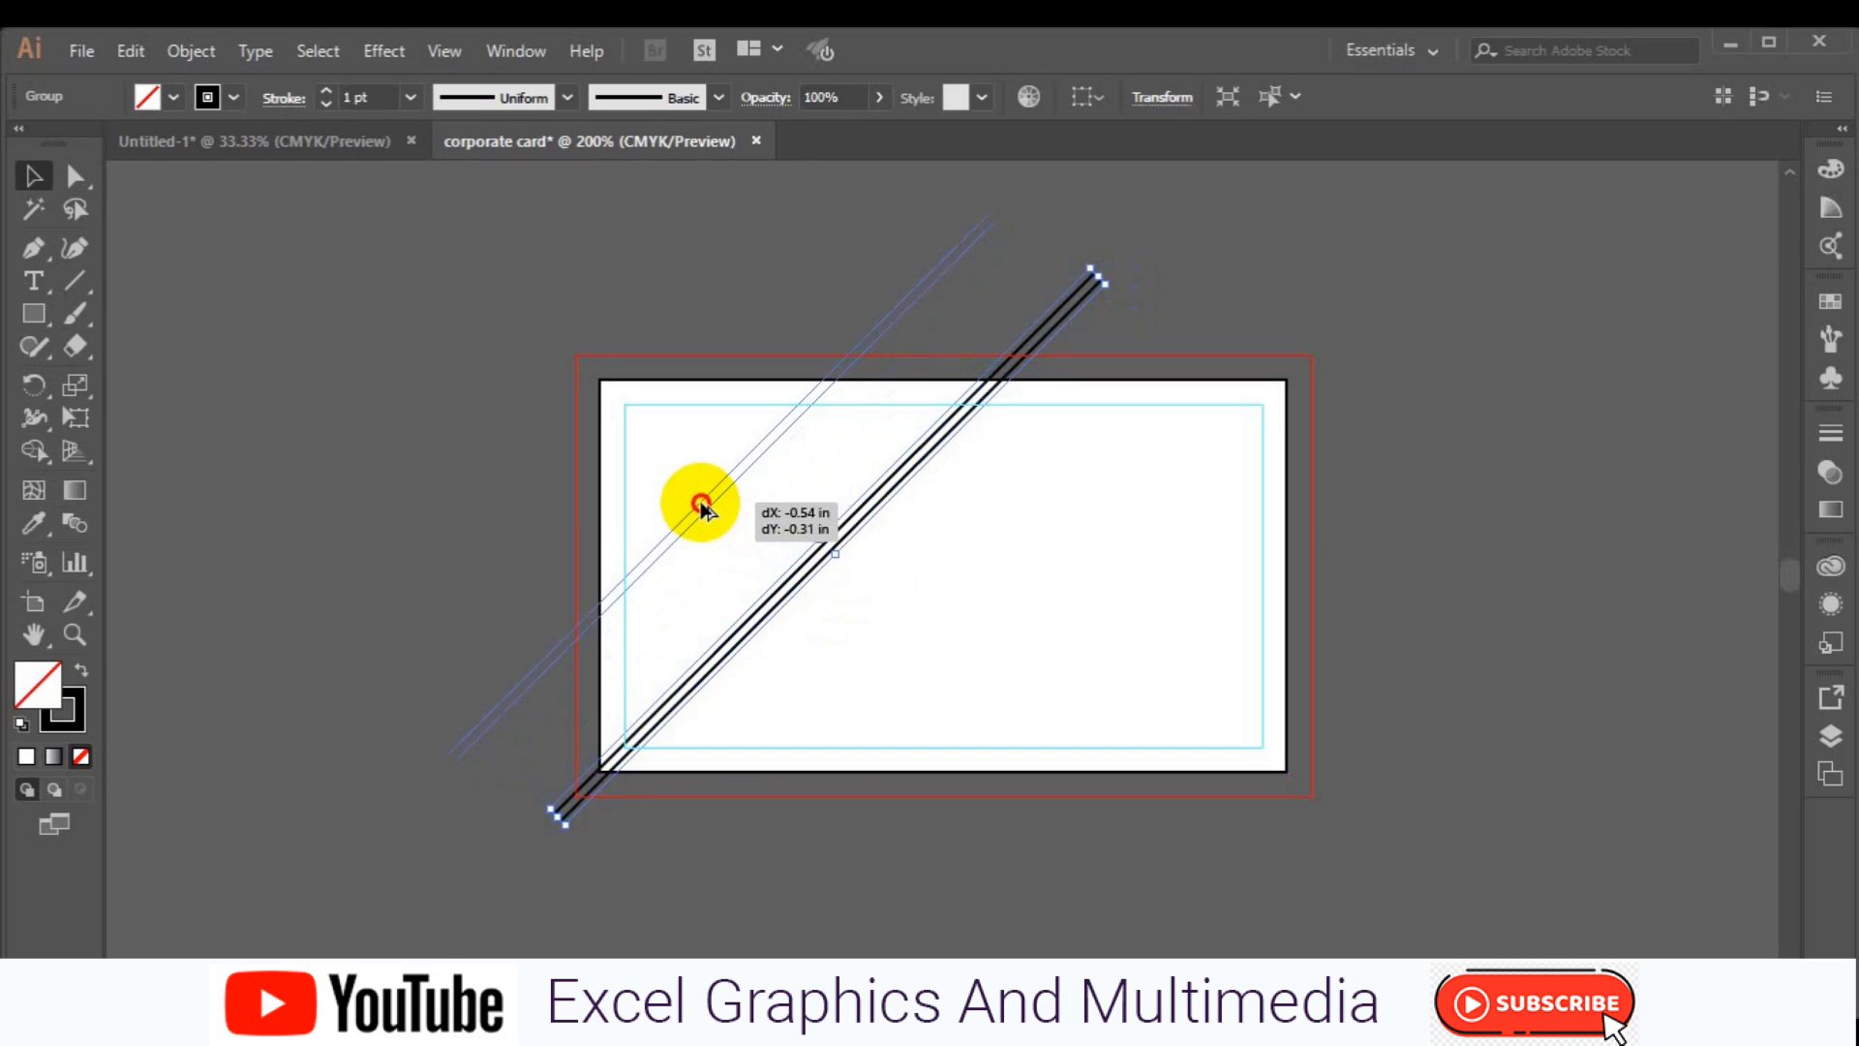
pyautogui.moveTo(704, 509); pyautogui.dragTo(704, 510)
# Reflect a copy of the upper diagonal group about the vertical axis, reposition it, and duplicate it further right.
pyautogui.rightClick(704, 508)
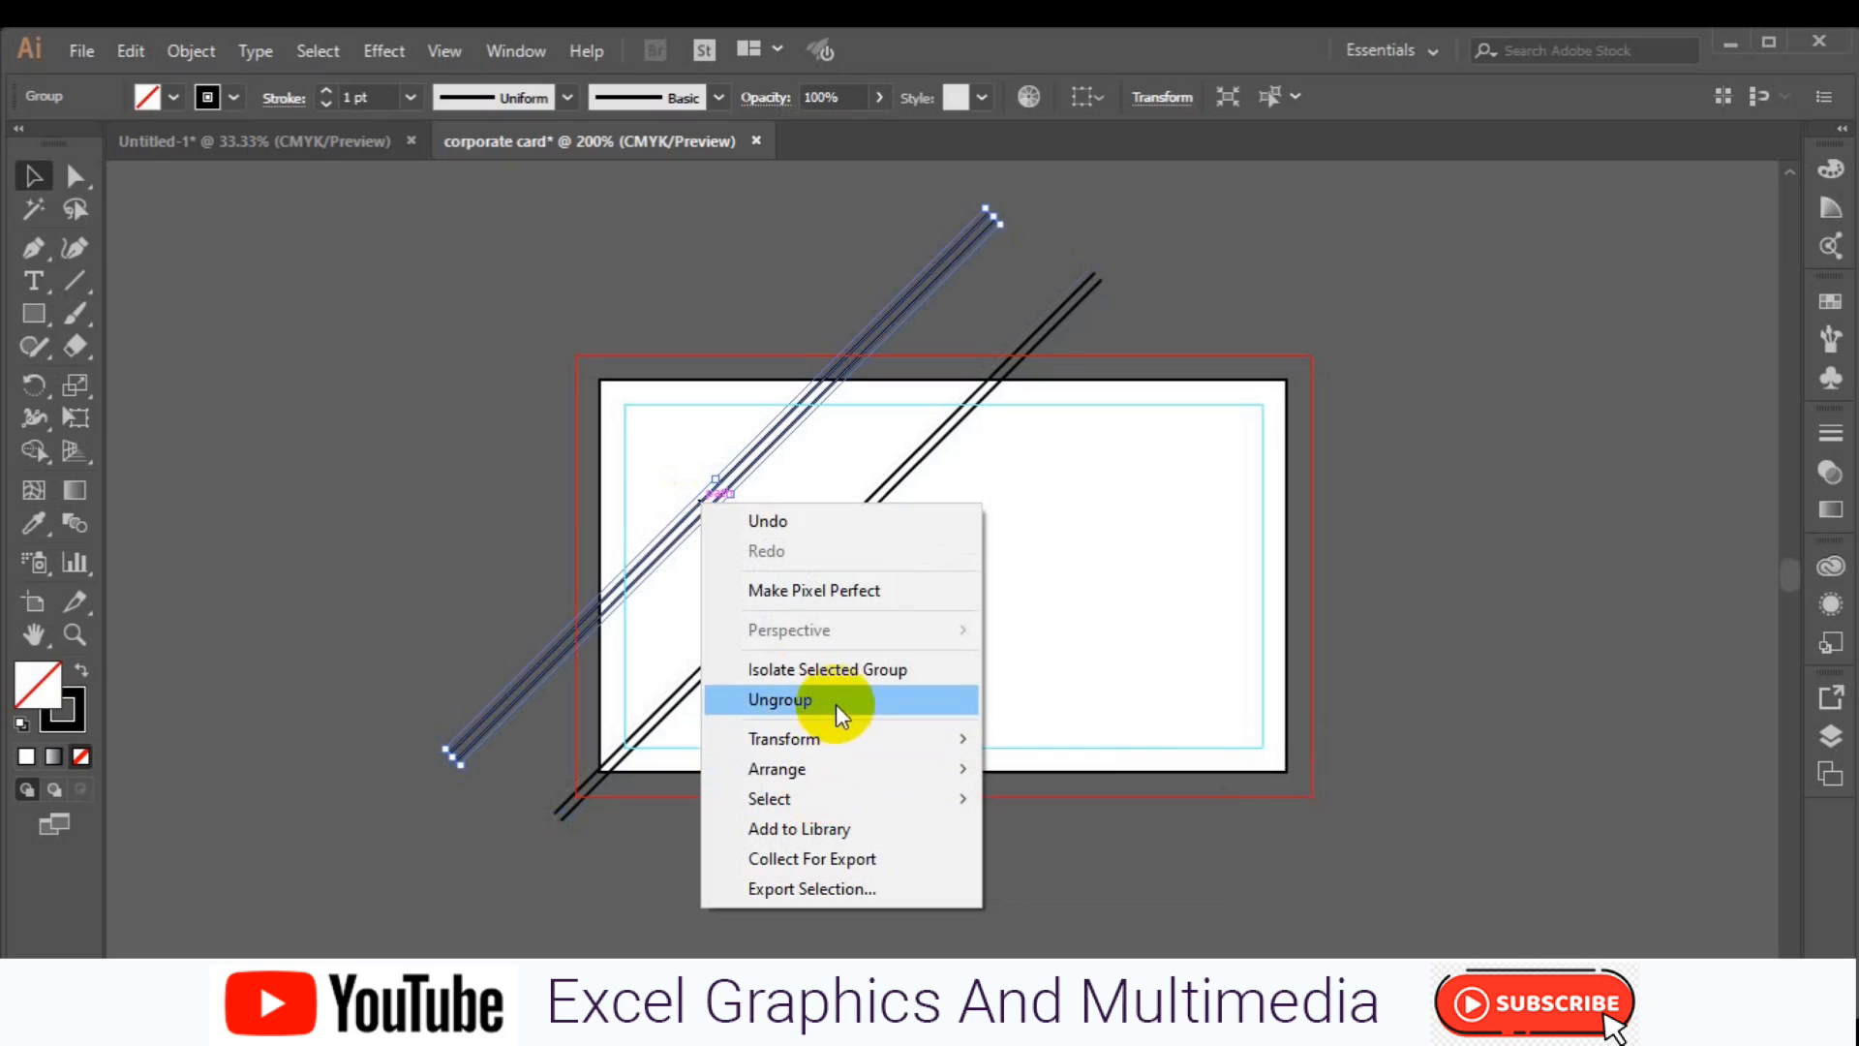
pyautogui.moveTo(838, 738)
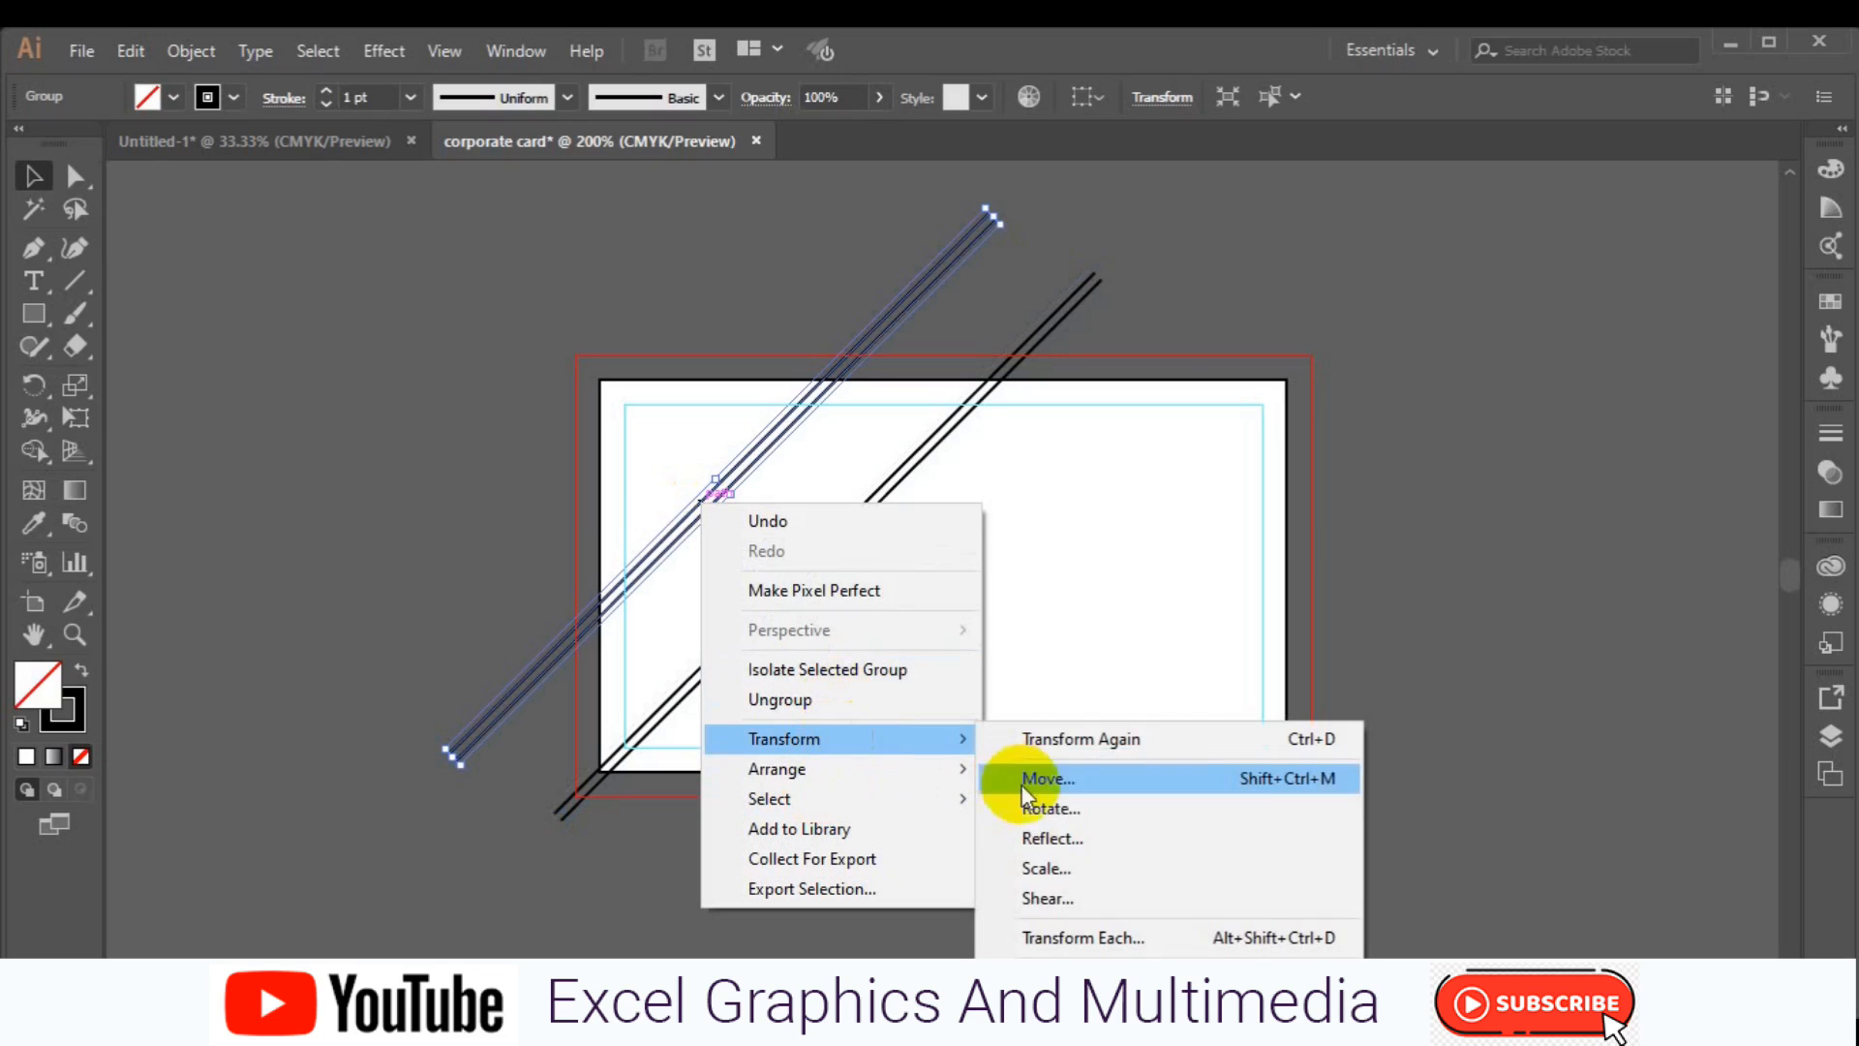
pyautogui.click(1052, 841)
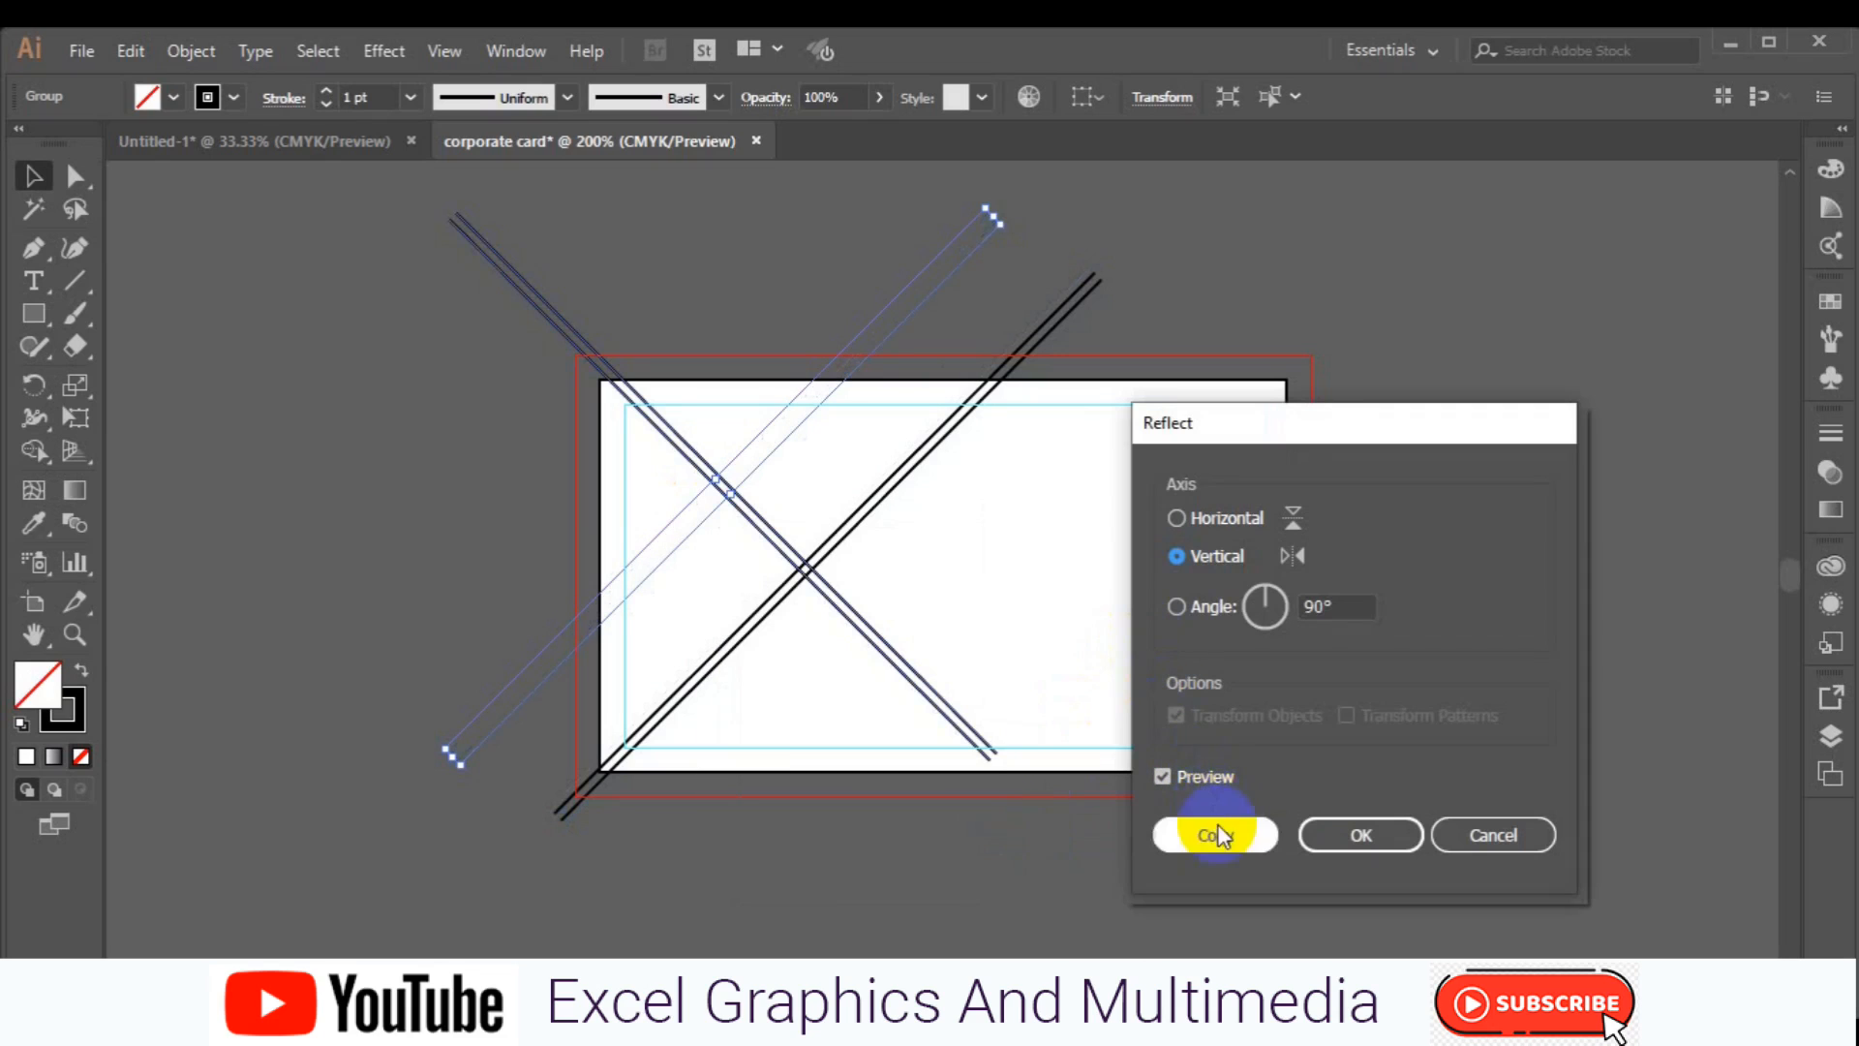
pyautogui.click(1216, 833)
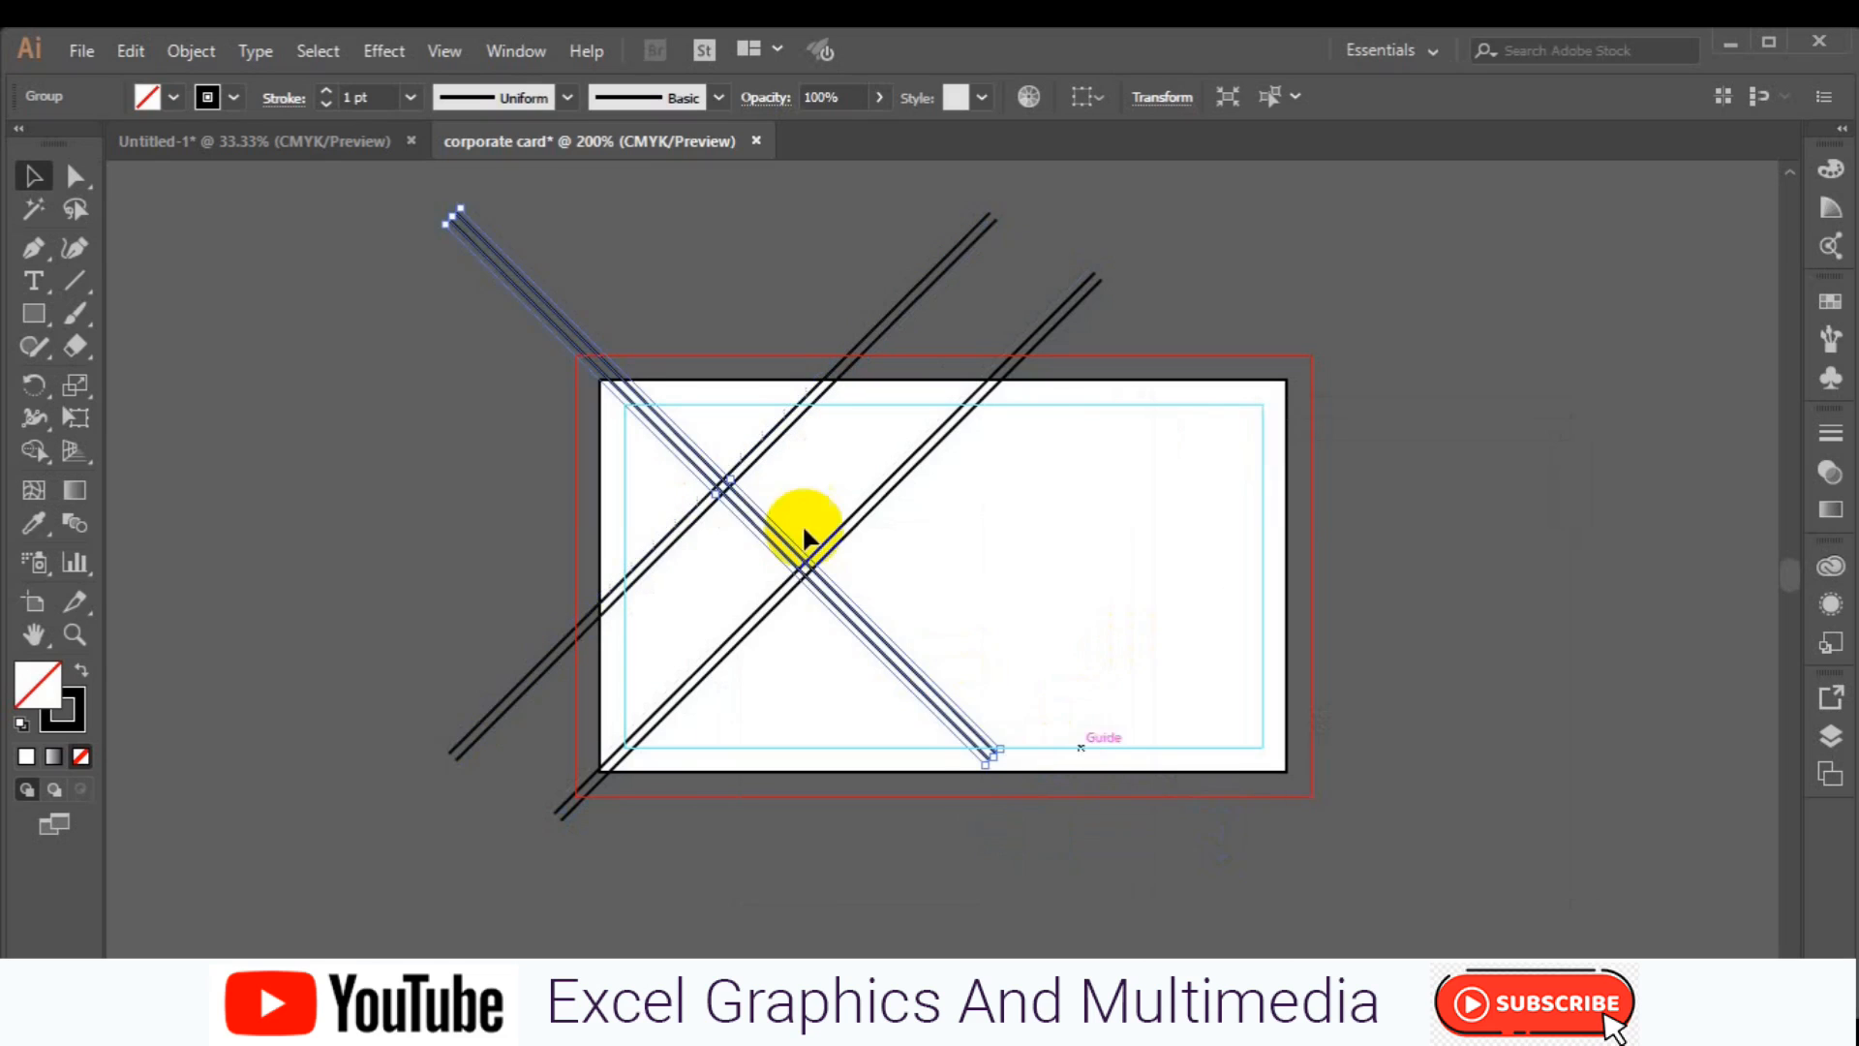
pyautogui.moveTo(753, 520); pyautogui.dragTo(780, 571)
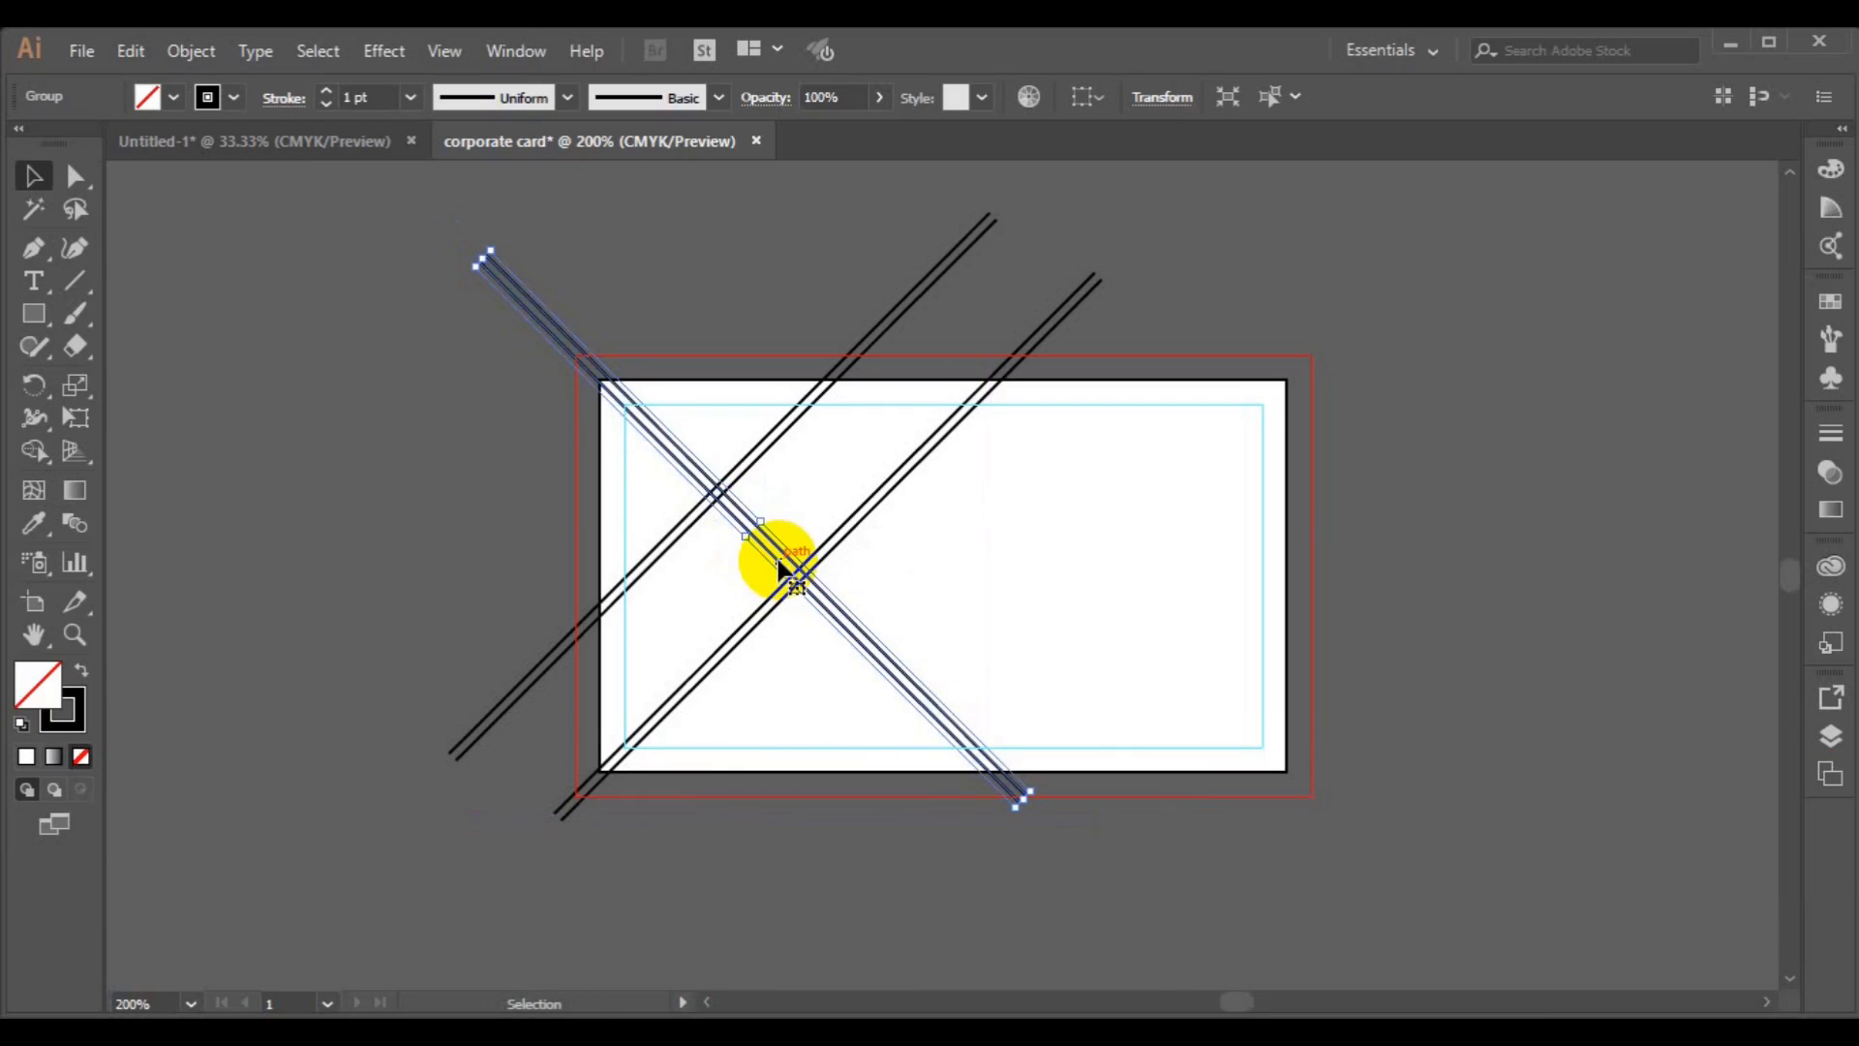
pyautogui.moveTo(762, 543); pyautogui.dragTo(865, 474)
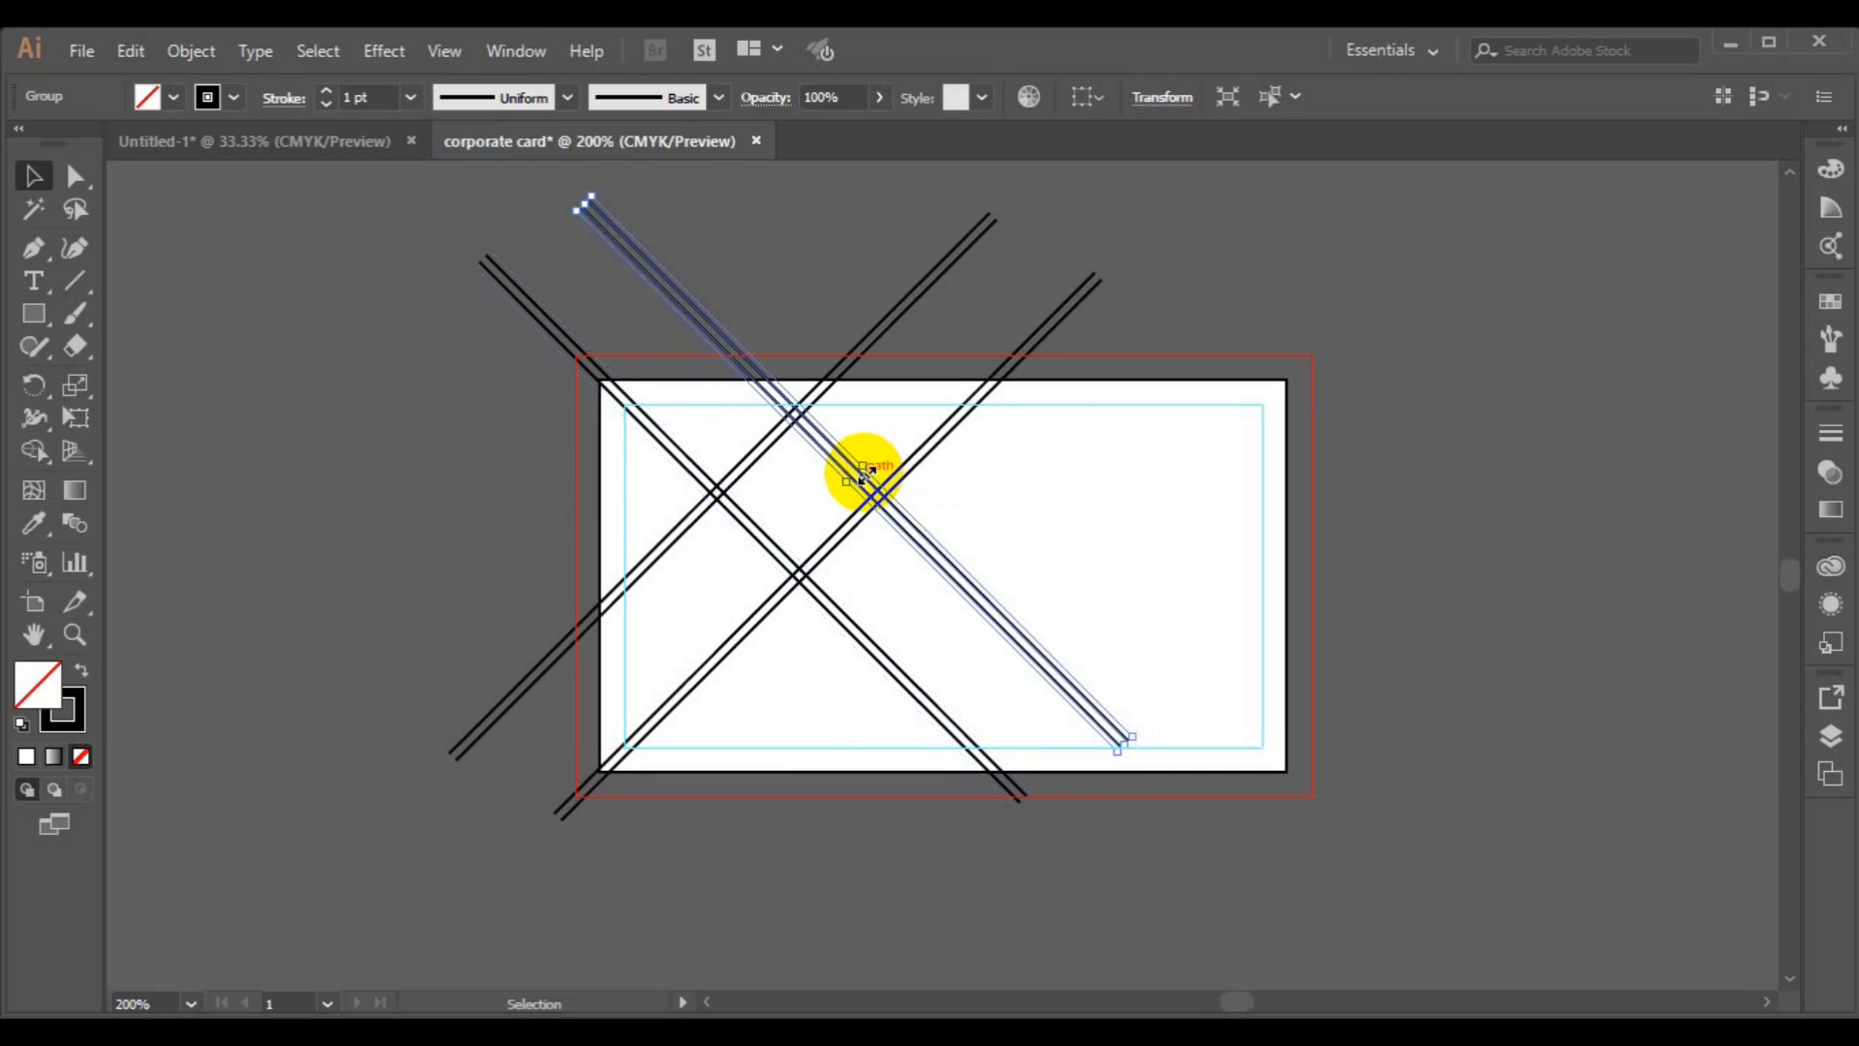
# Shift both rising diagonal groups slightly down and to the right.
pyautogui.click(598, 614)
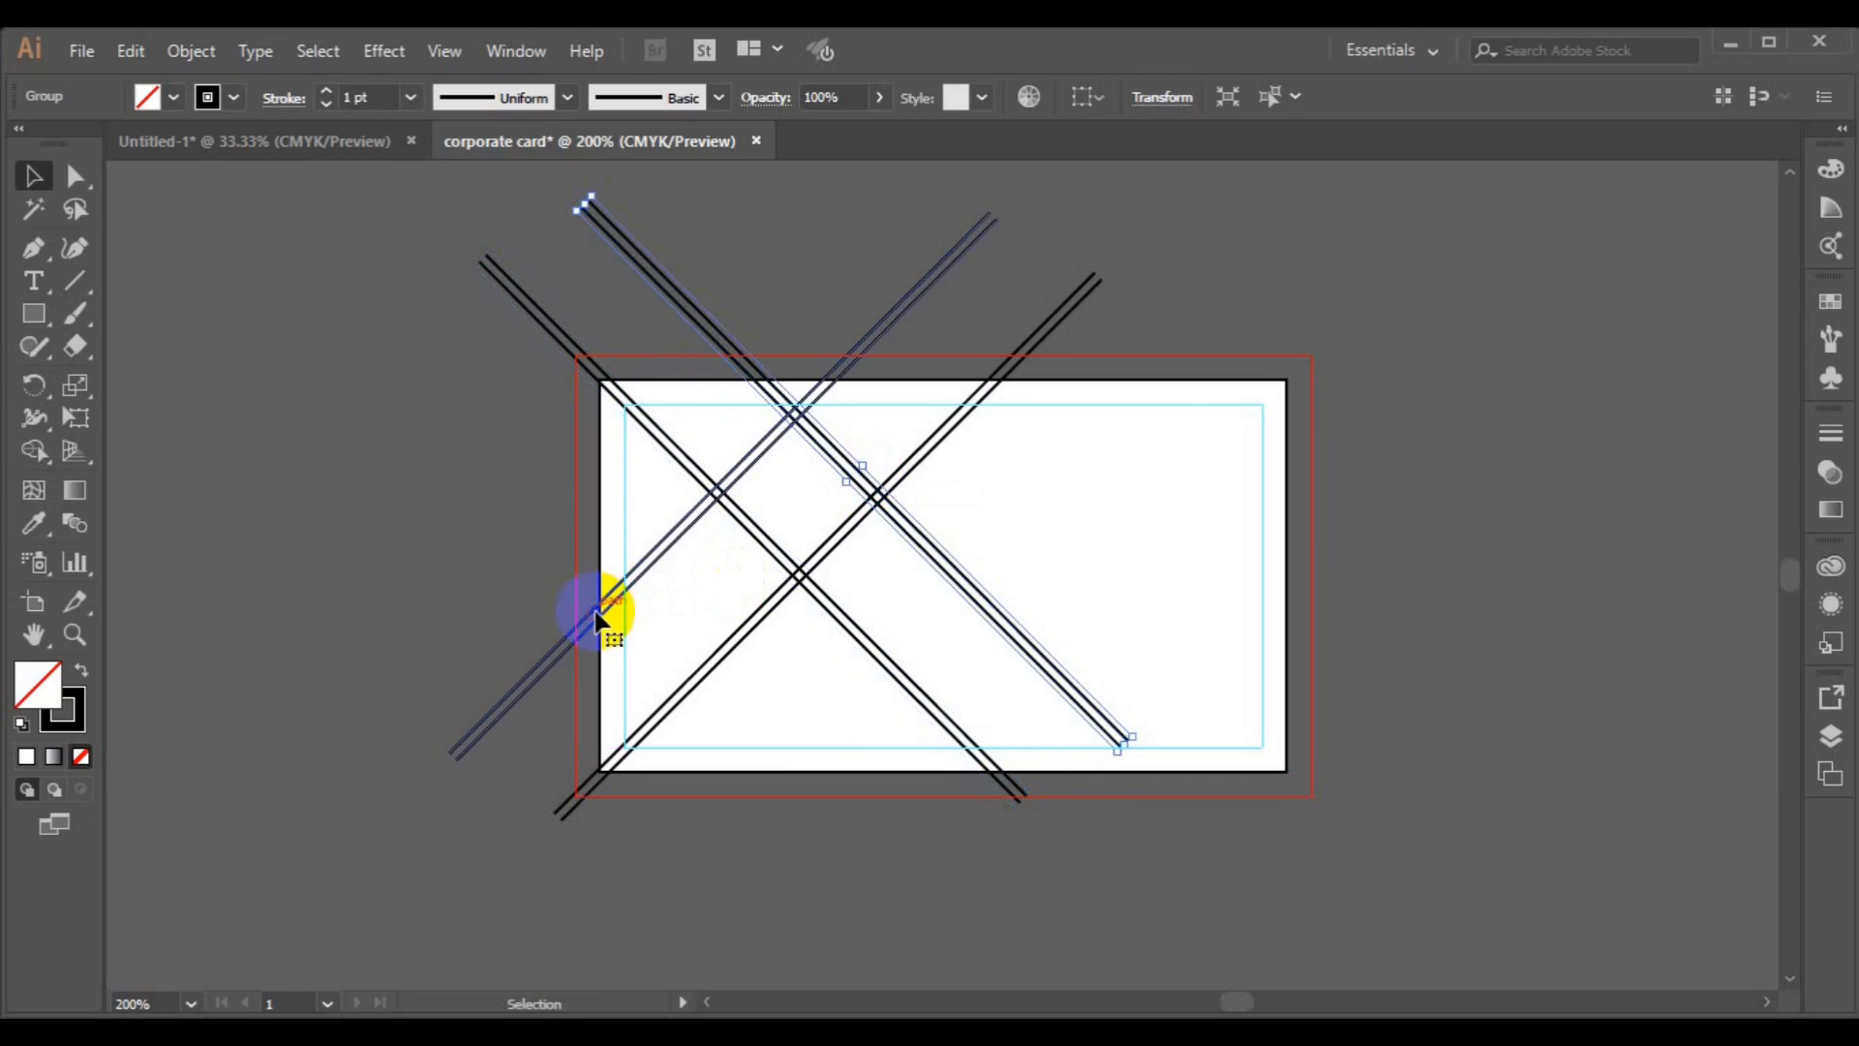
pyautogui.keyDown('shift'); pyautogui.click(613, 761); pyautogui.keyUp('shift')
pyautogui.moveTo(614, 771); pyautogui.dragTo(647, 798)
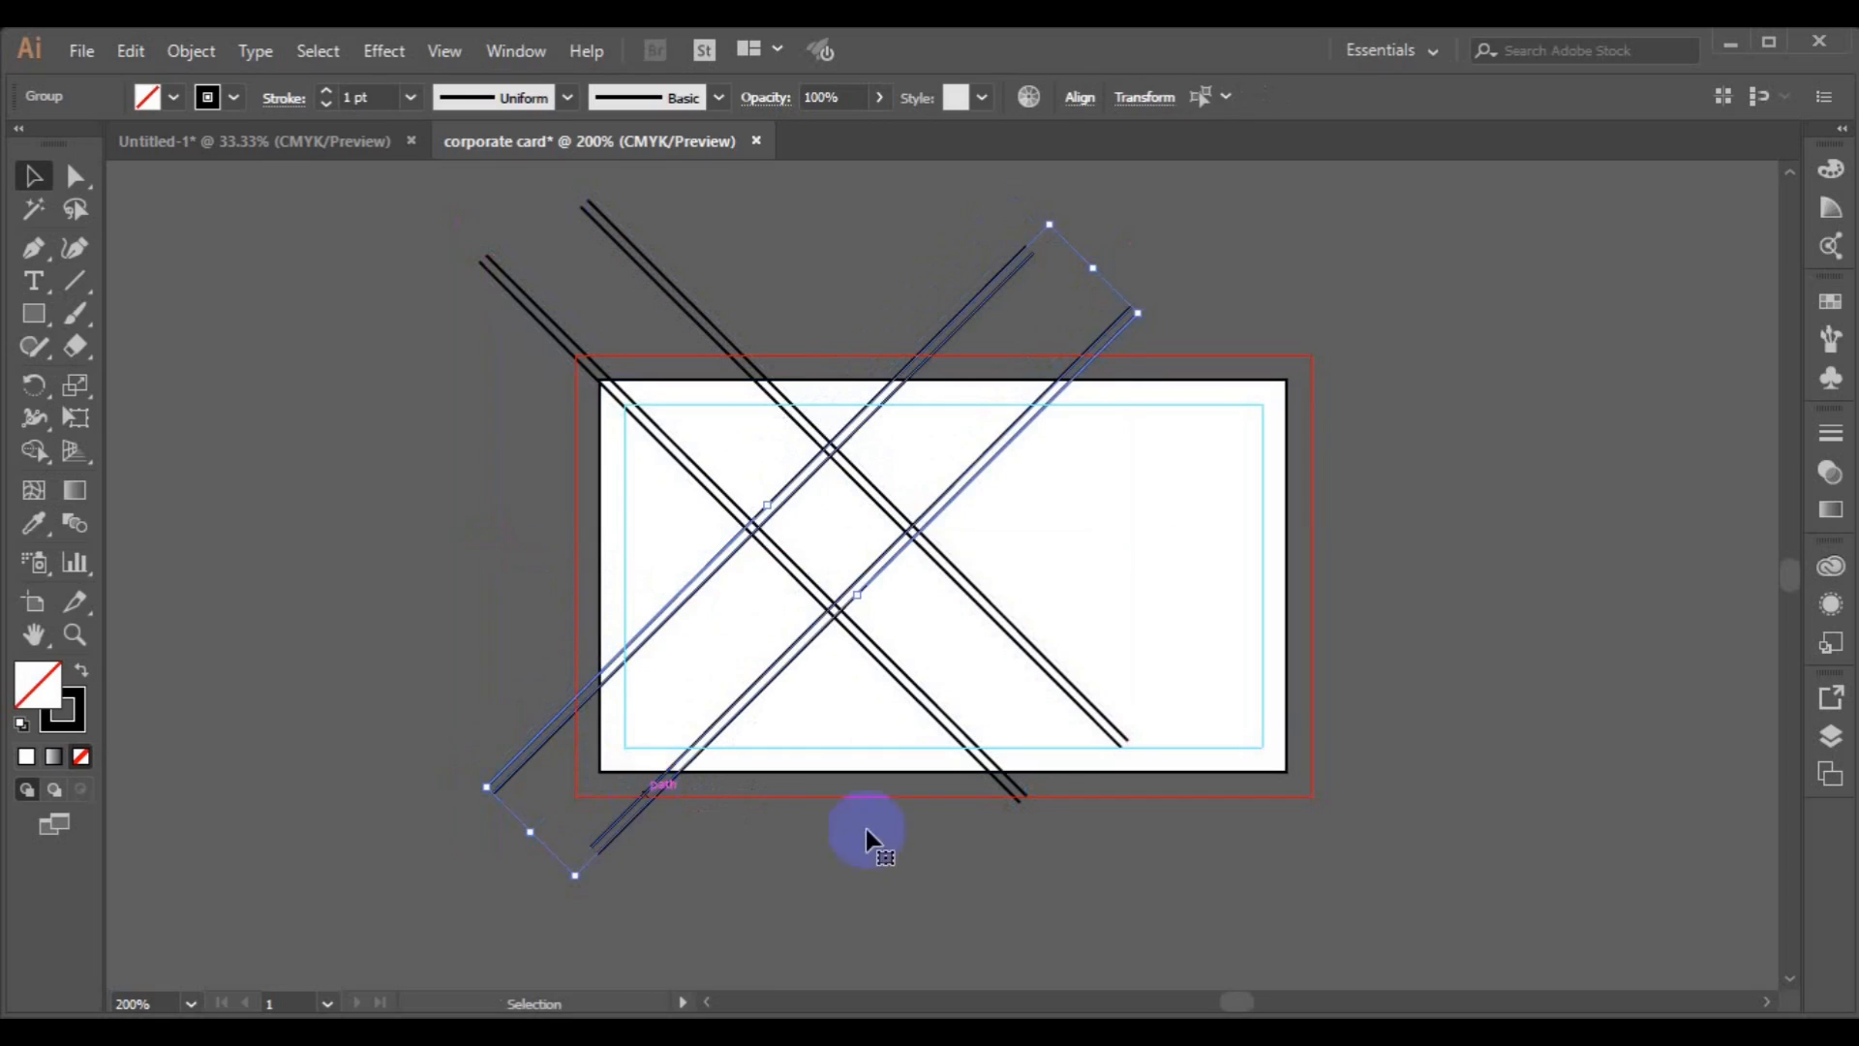
pyautogui.click(1259, 905)
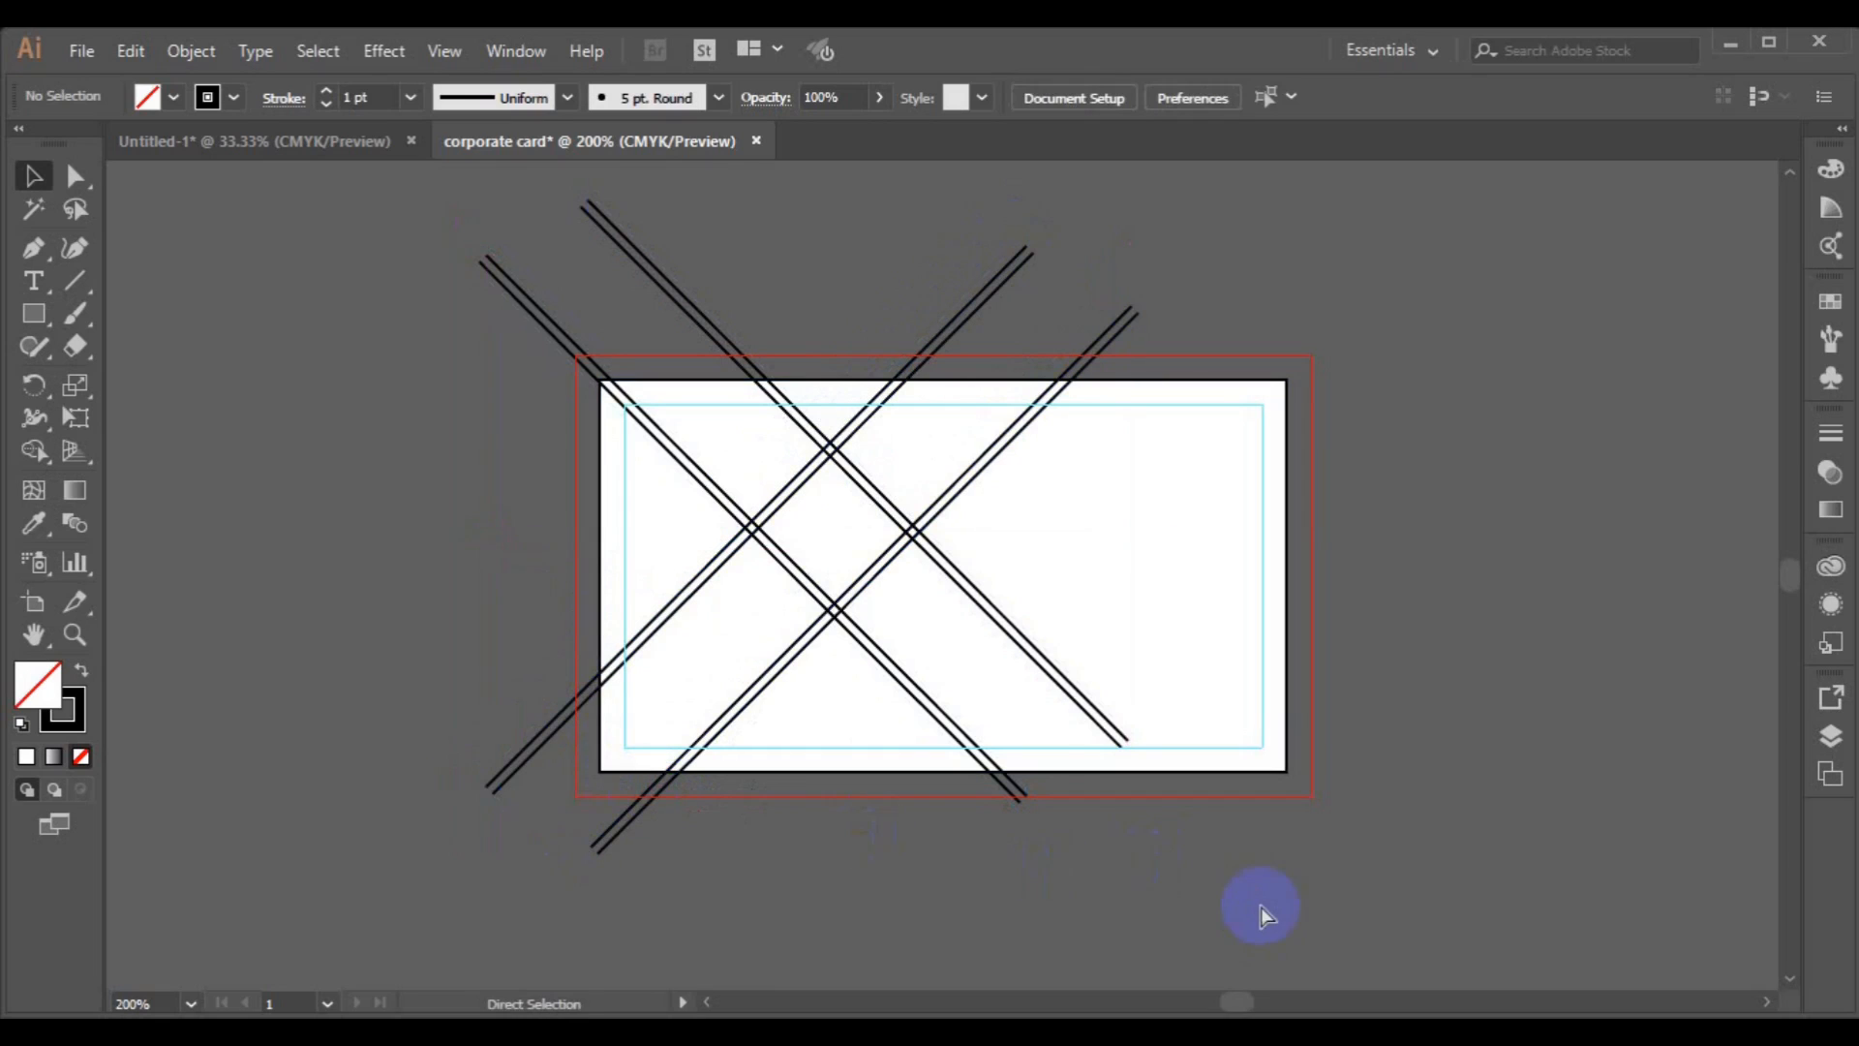
# Move the second falling diagonal group further right across the artboard.
pyautogui.press('v')
pyautogui.click(1089, 706)
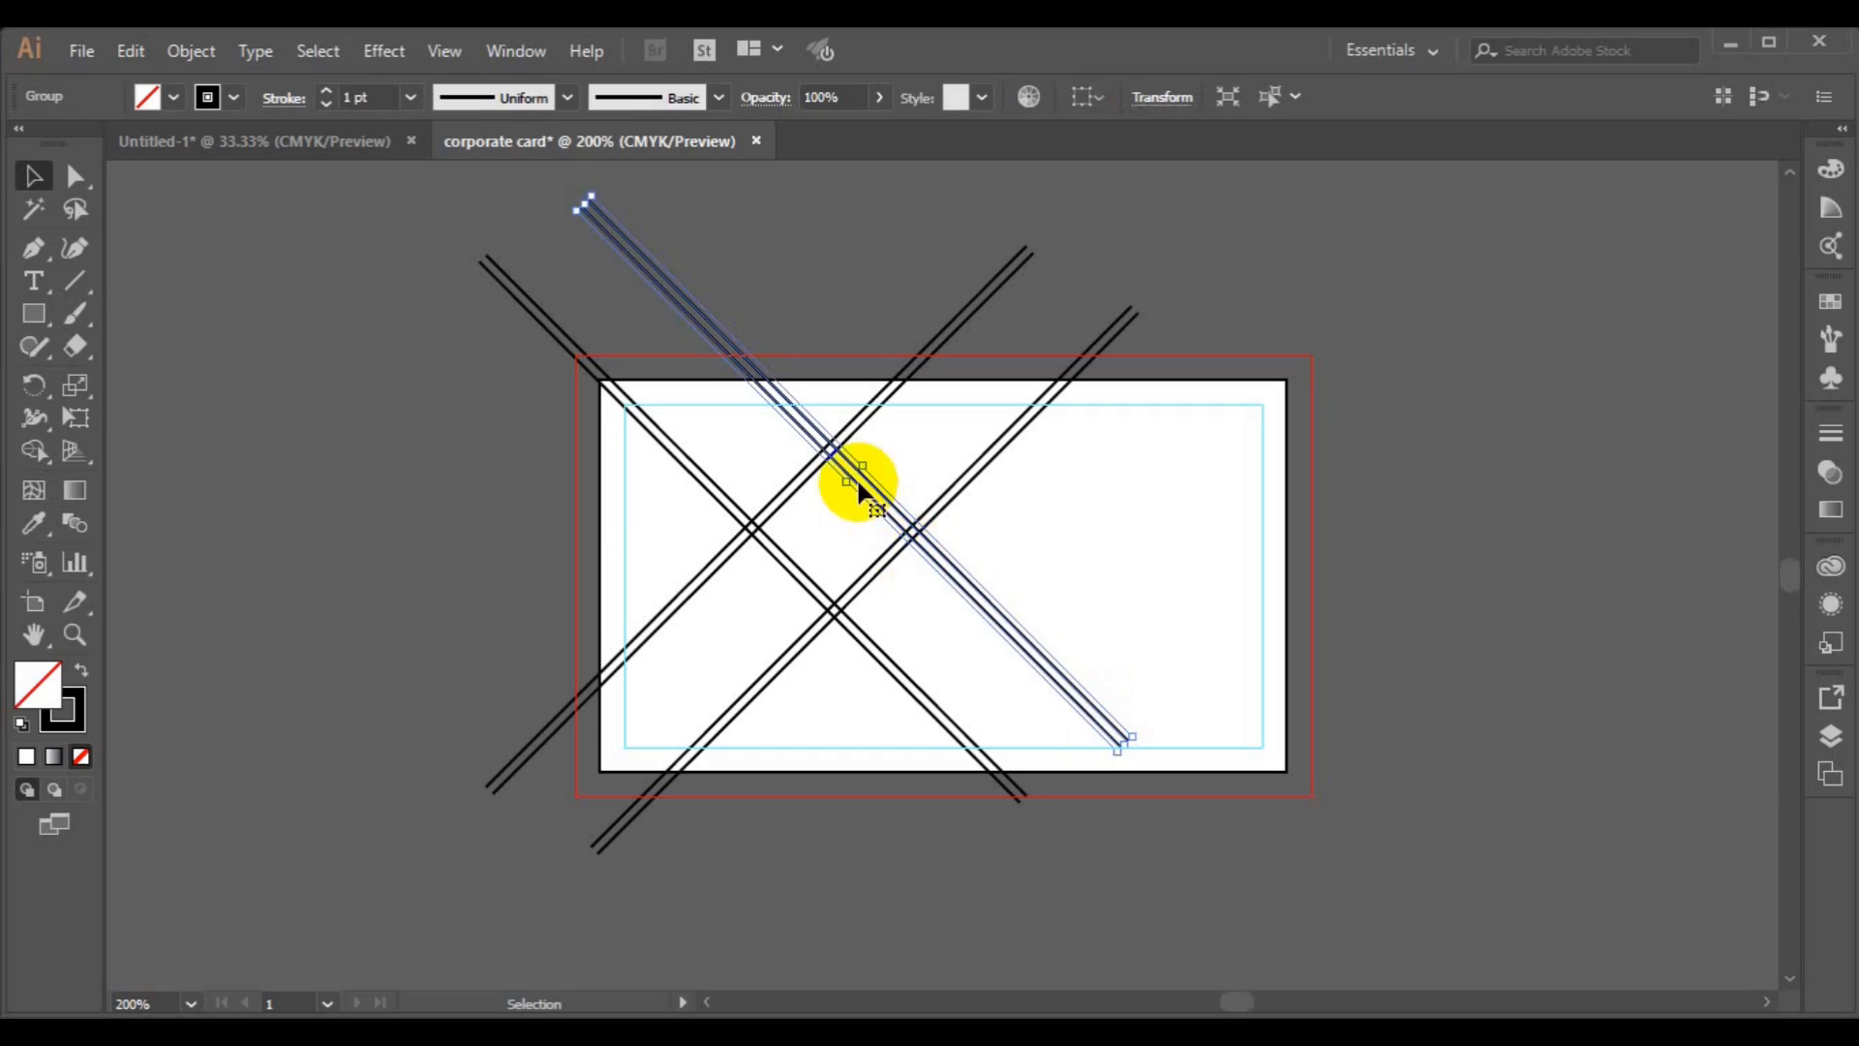
pyautogui.moveTo(858, 482); pyautogui.dragTo(935, 582)
pyautogui.moveTo(944, 581); pyautogui.dragTo(961, 567)
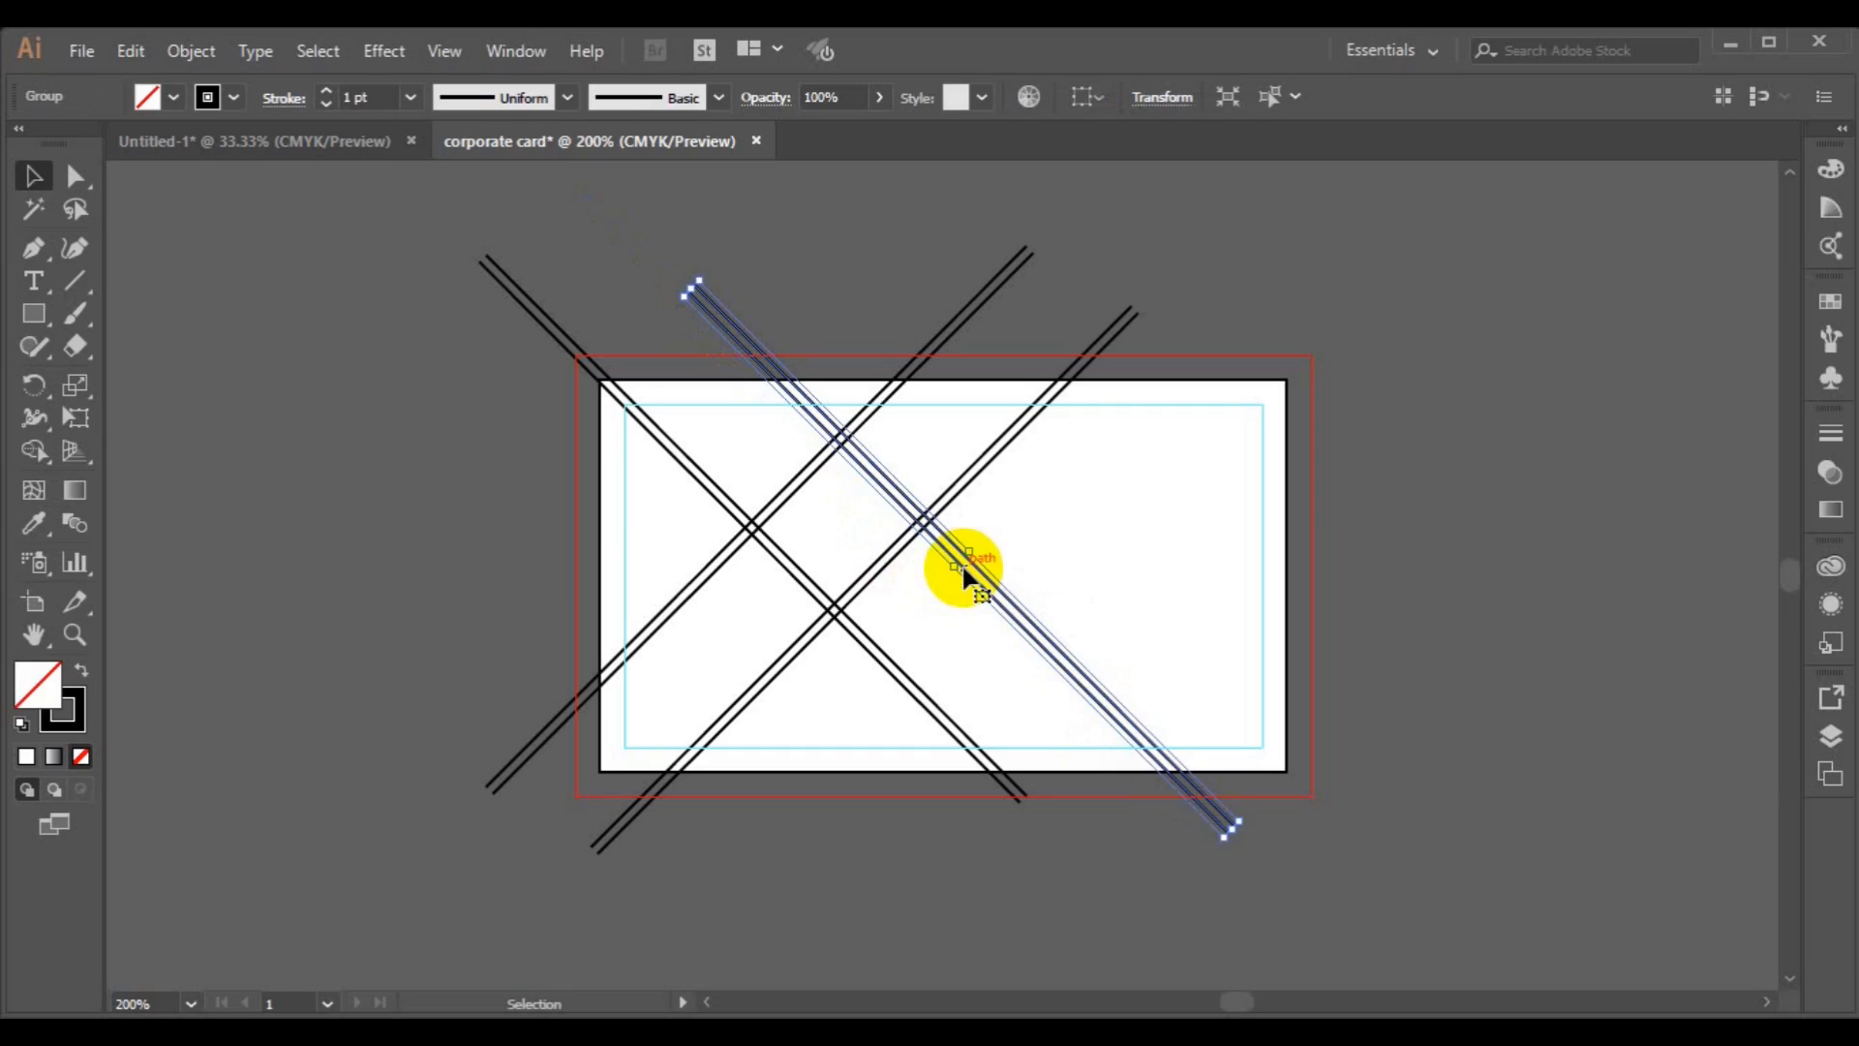
pyautogui.click(1410, 676)
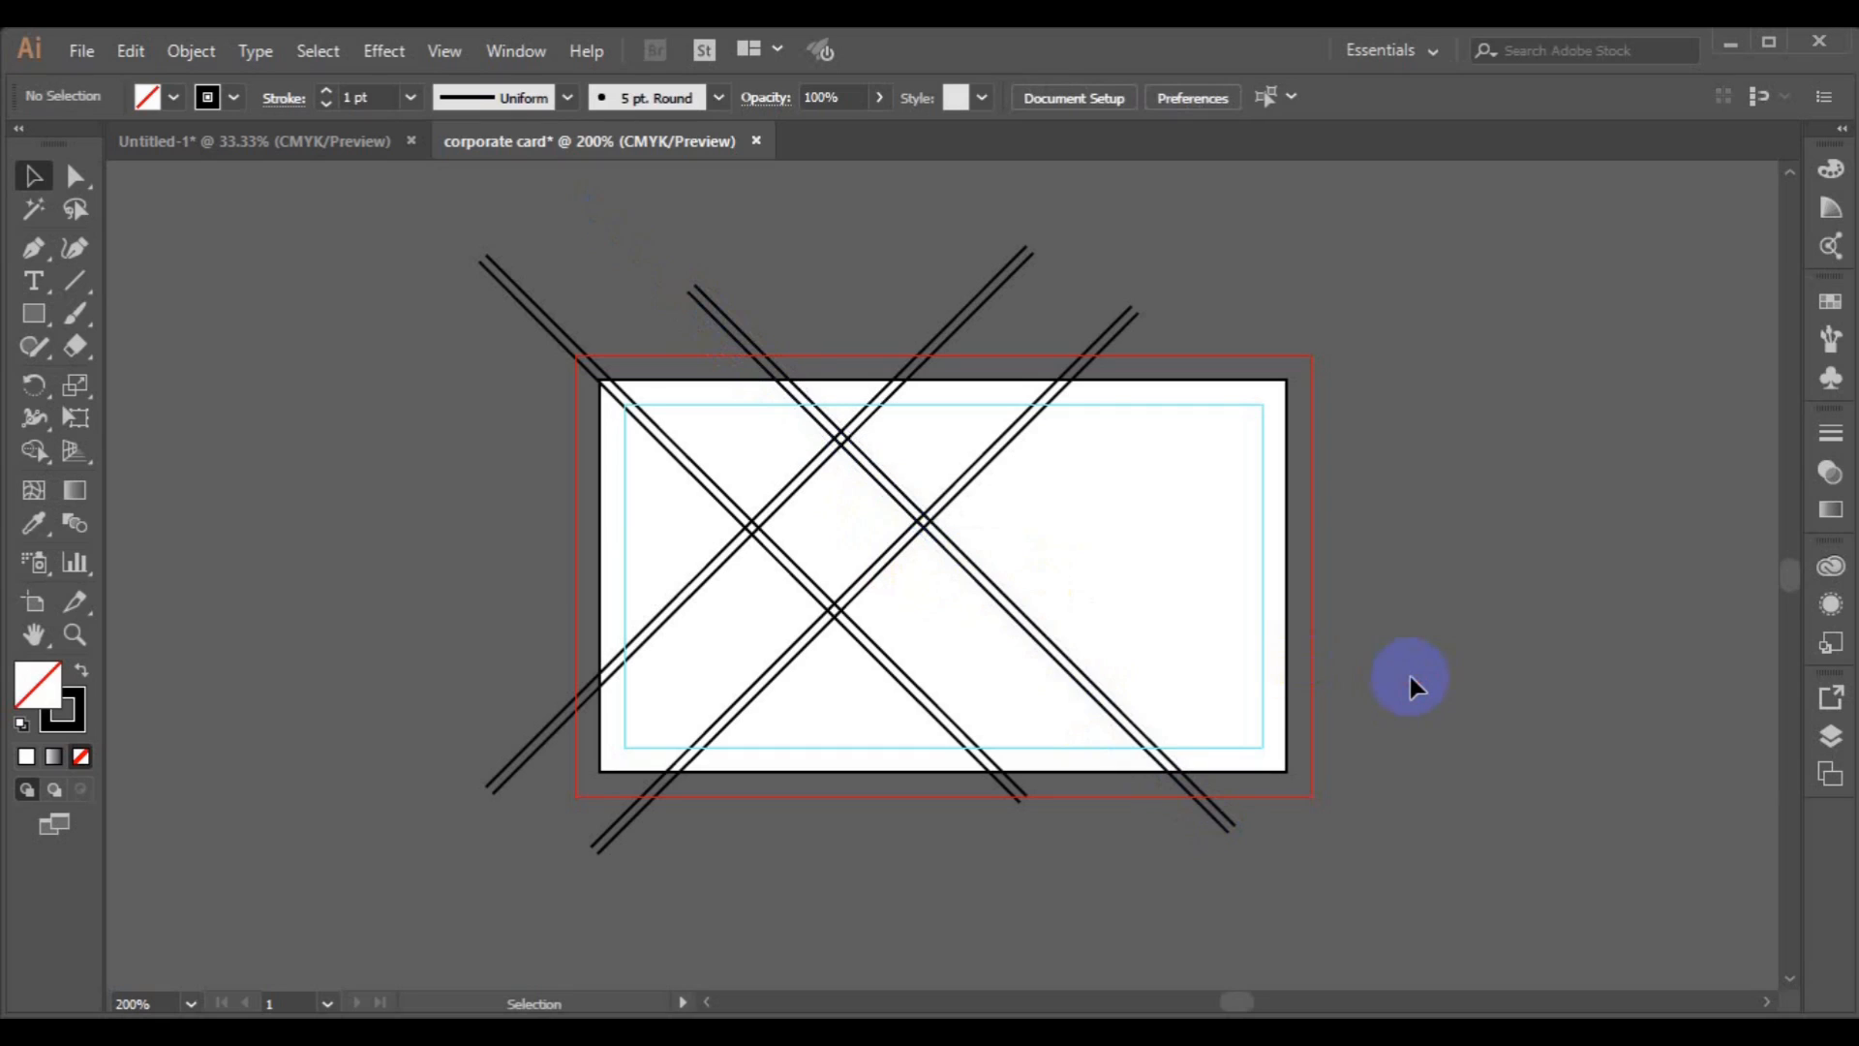
pyautogui.click(1288, 770)
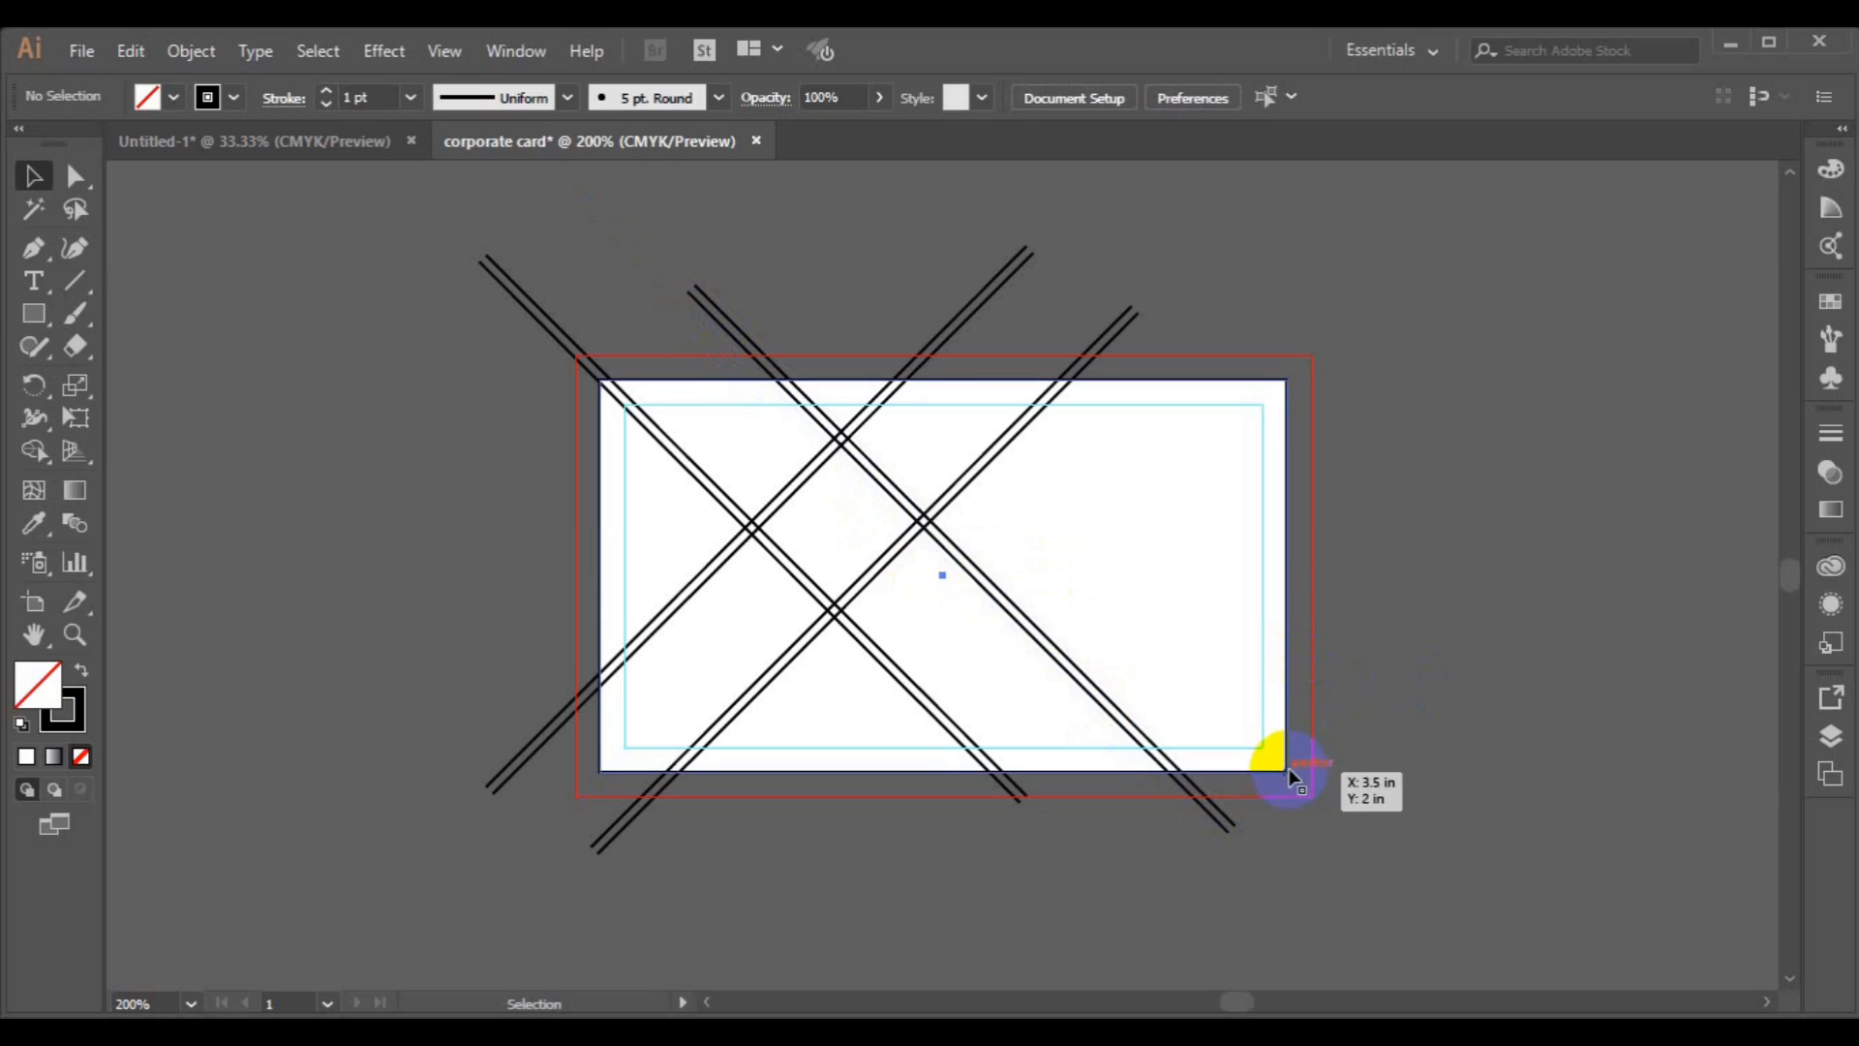
pyautogui.rightClick(1280, 776)
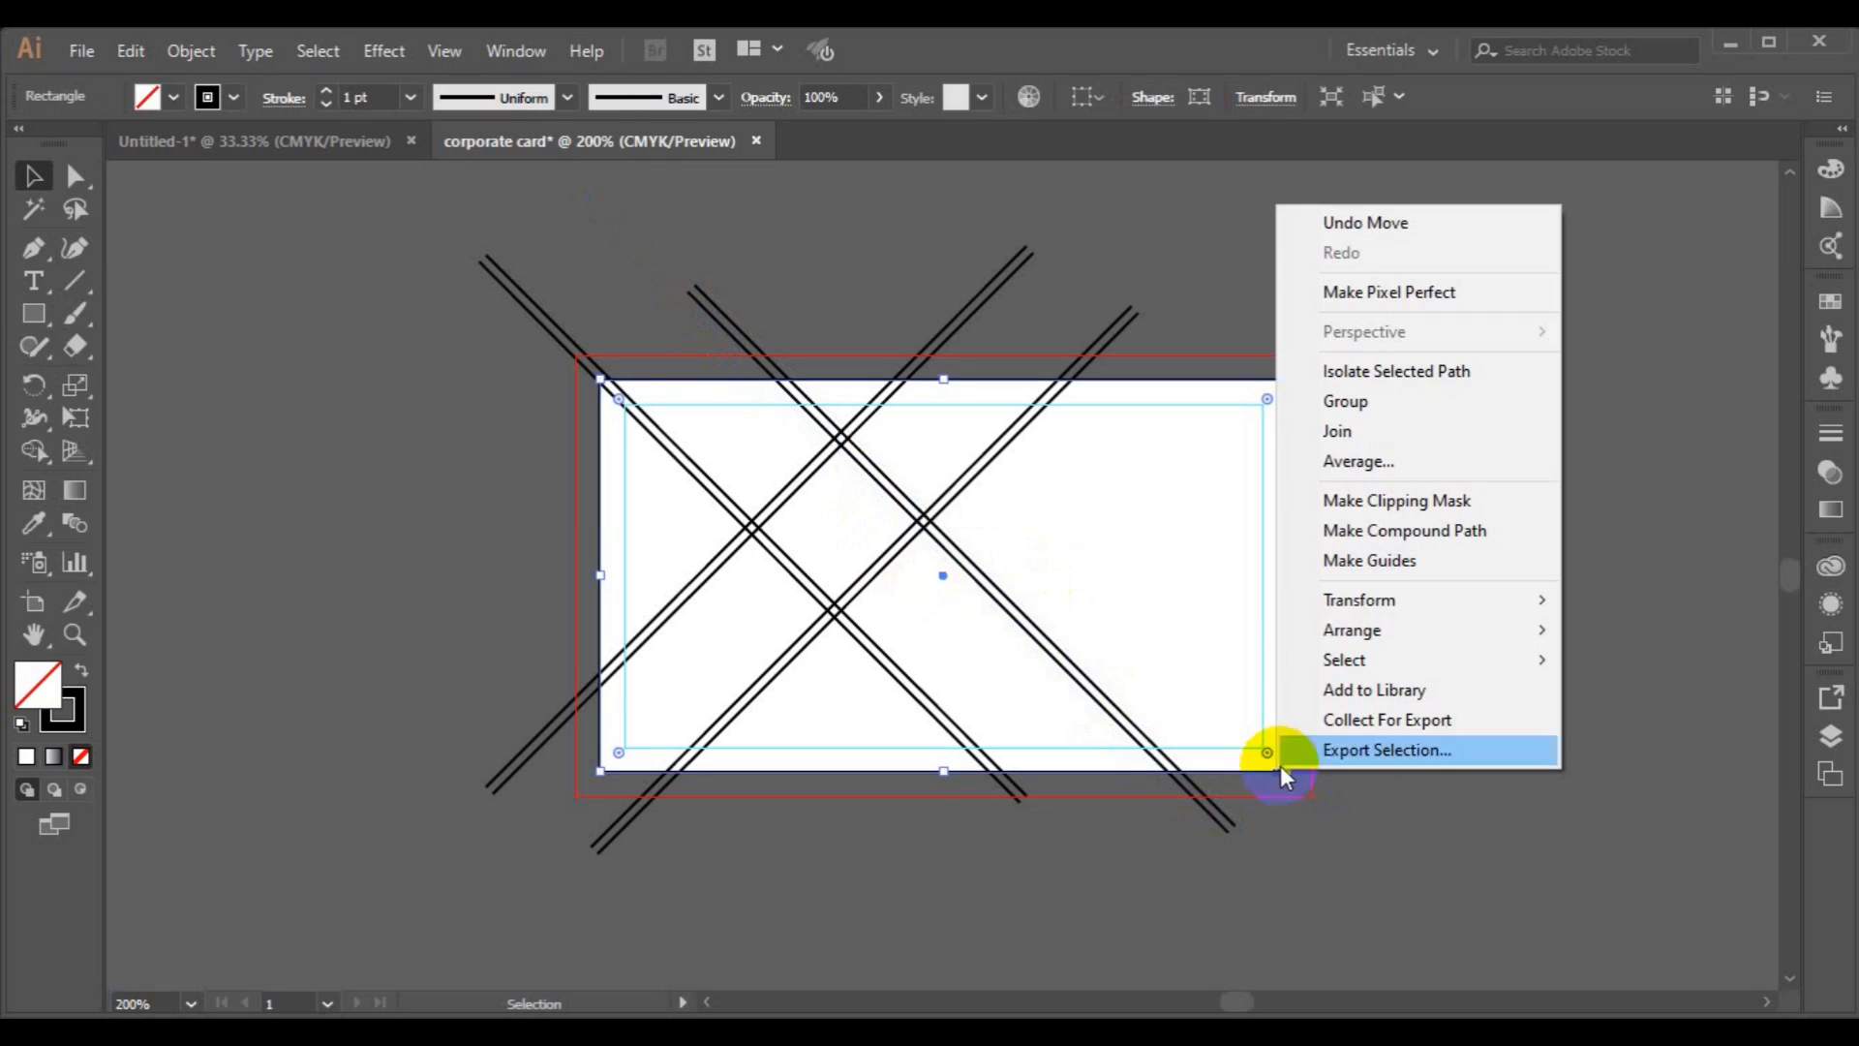
pyautogui.moveTo(1365, 635)
pyautogui.click(1251, 634)
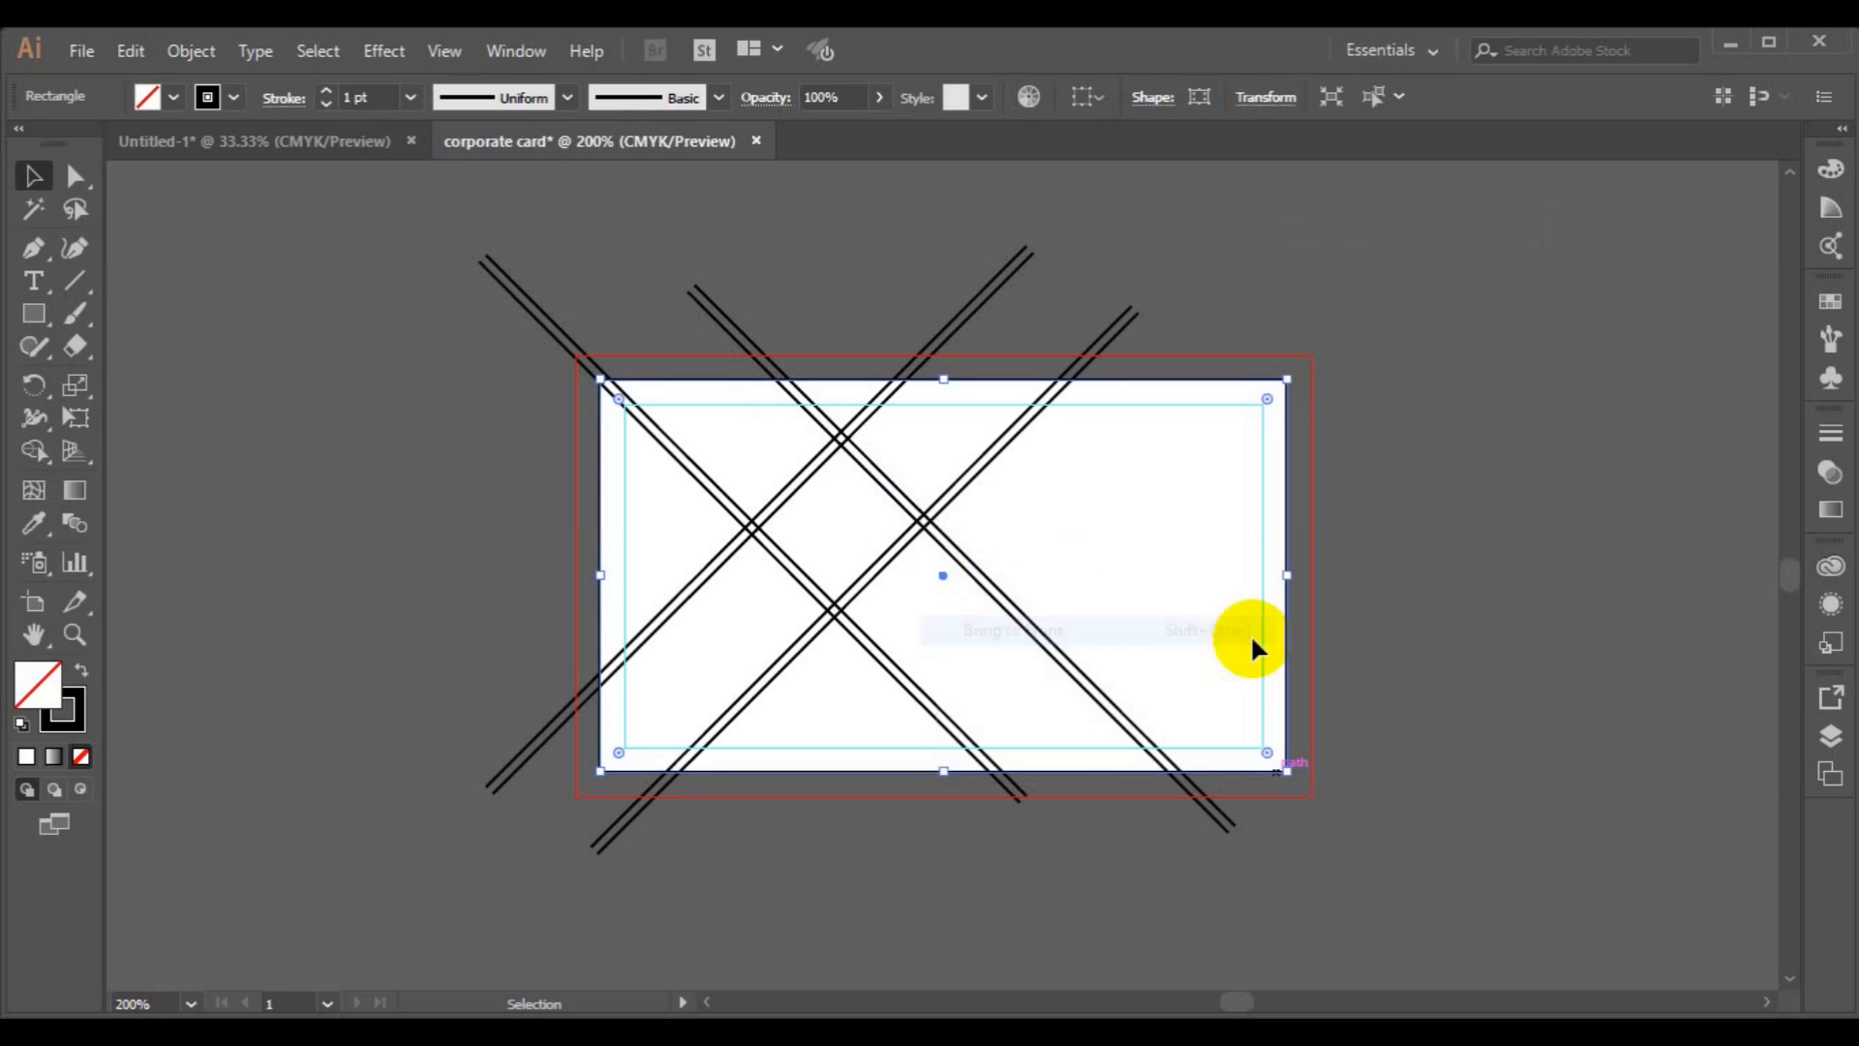
# Select everything and fill the top triangle and central diamond black with the Shape Builder.
pyautogui.moveTo(373, 274); pyautogui.dragTo(1339, 814)
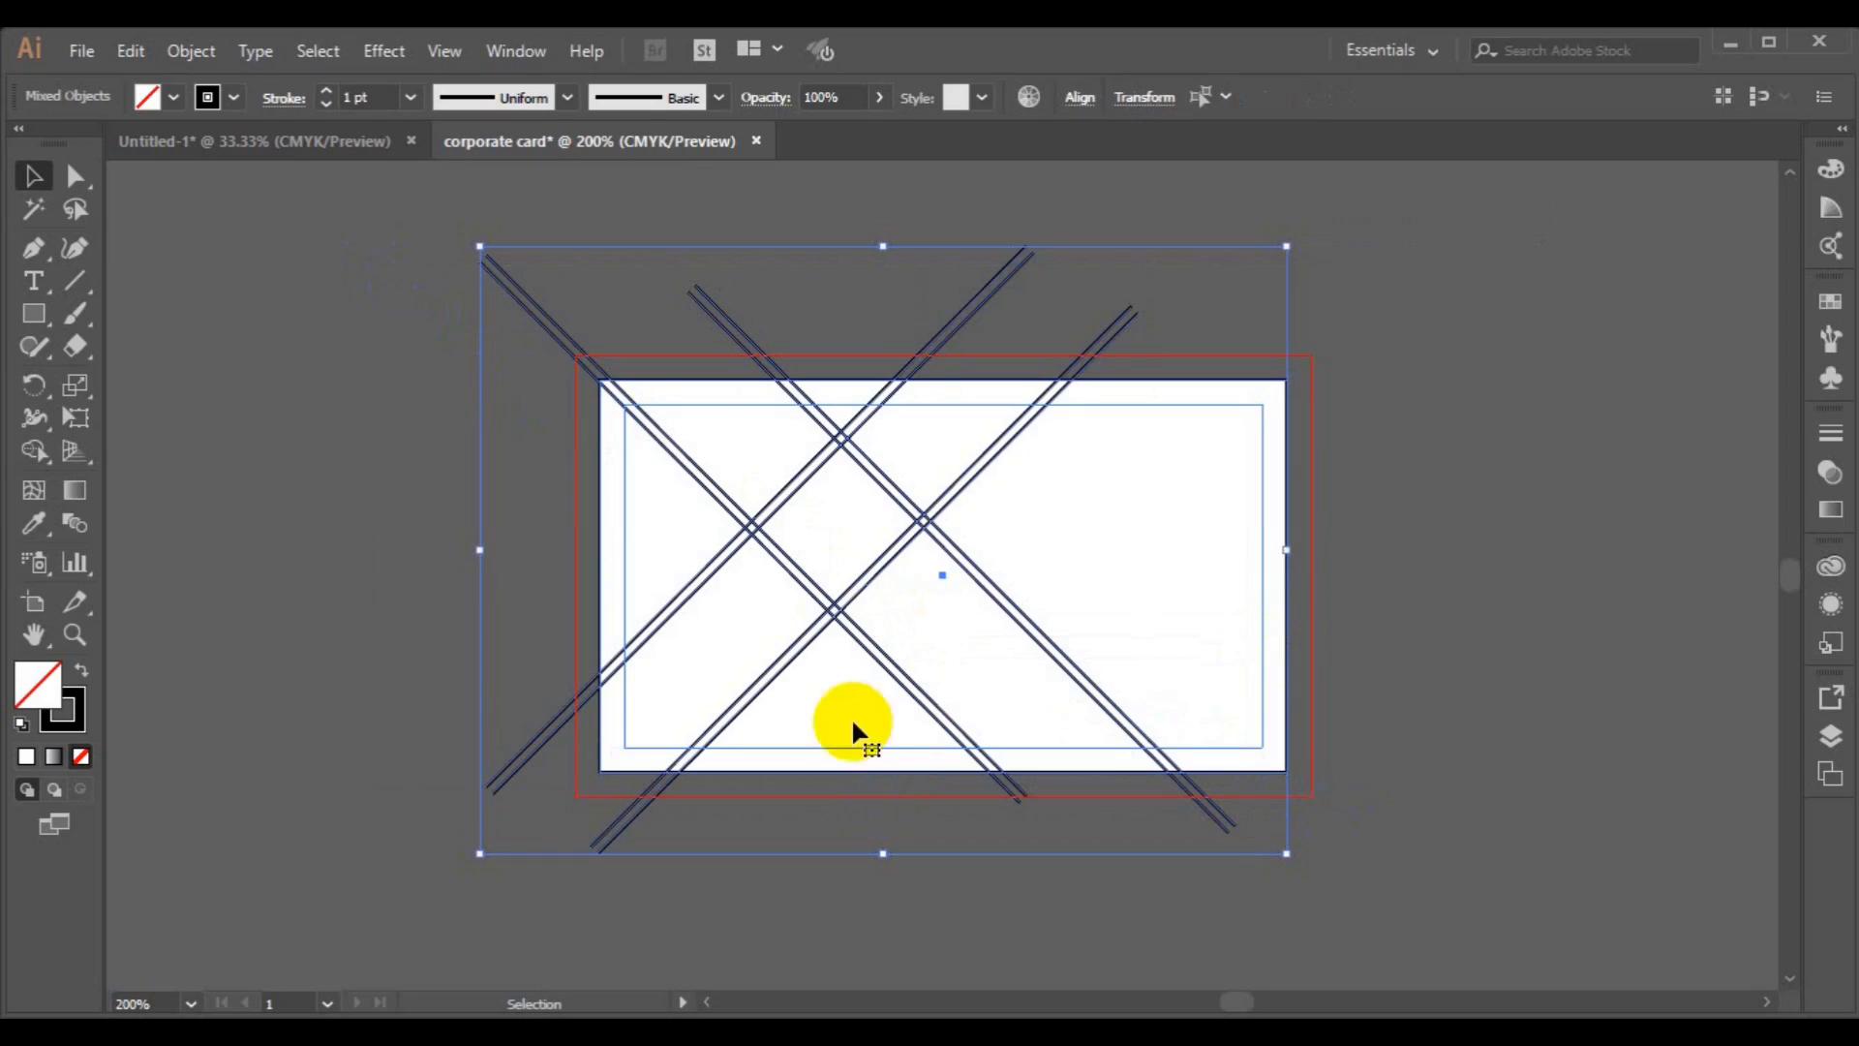
pyautogui.click(32, 460)
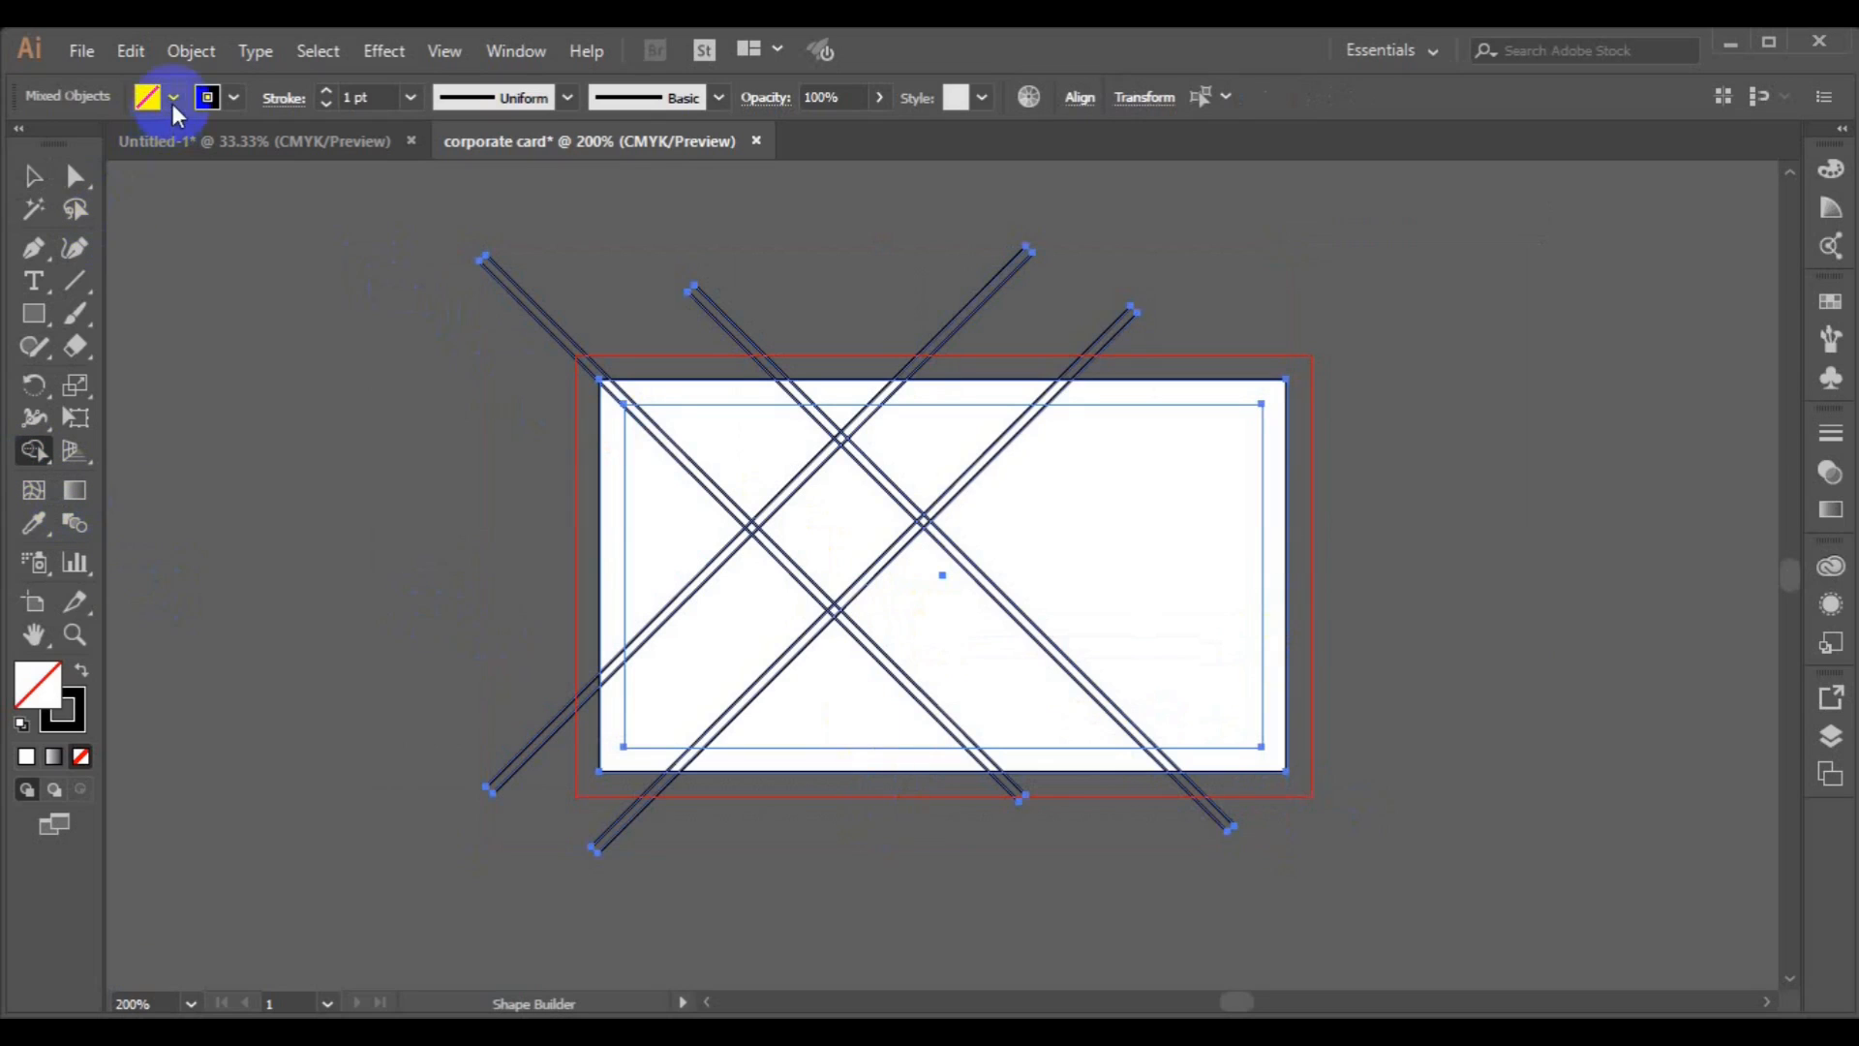
pyautogui.click(173, 97)
pyautogui.click(80, 145)
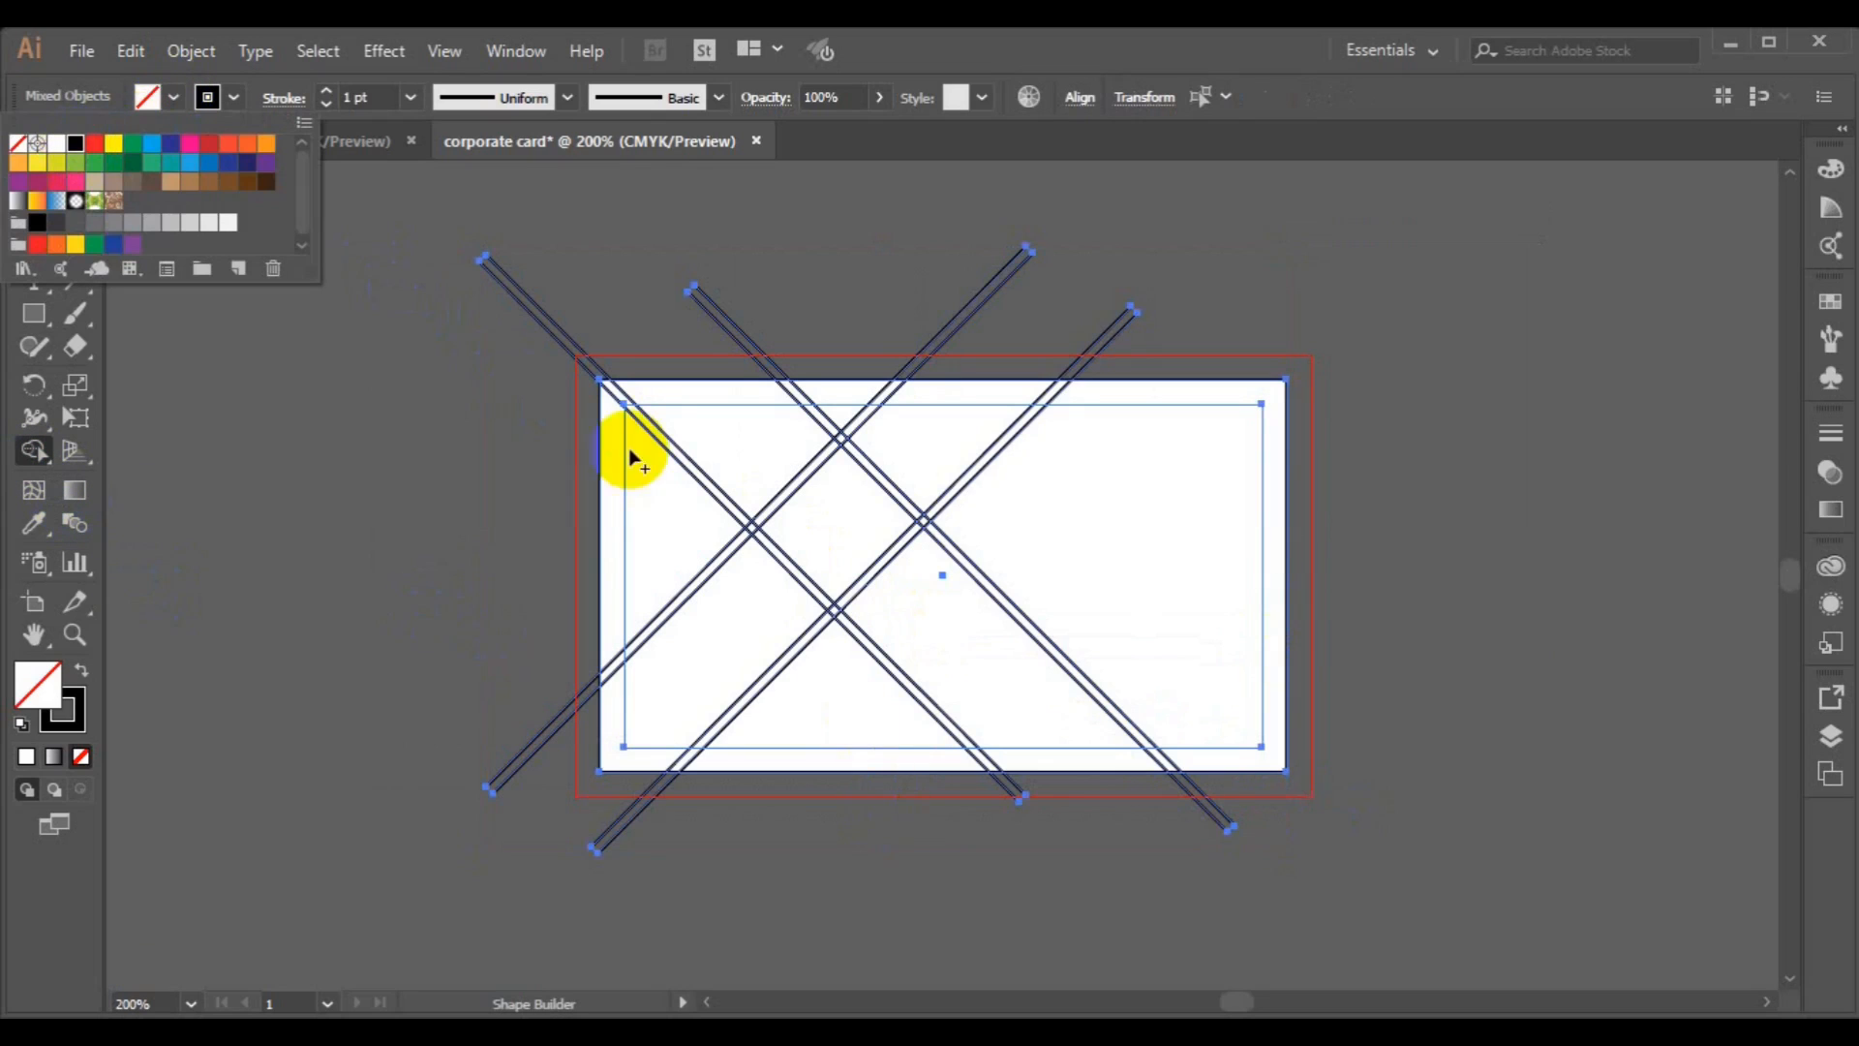
pyautogui.click(668, 499)
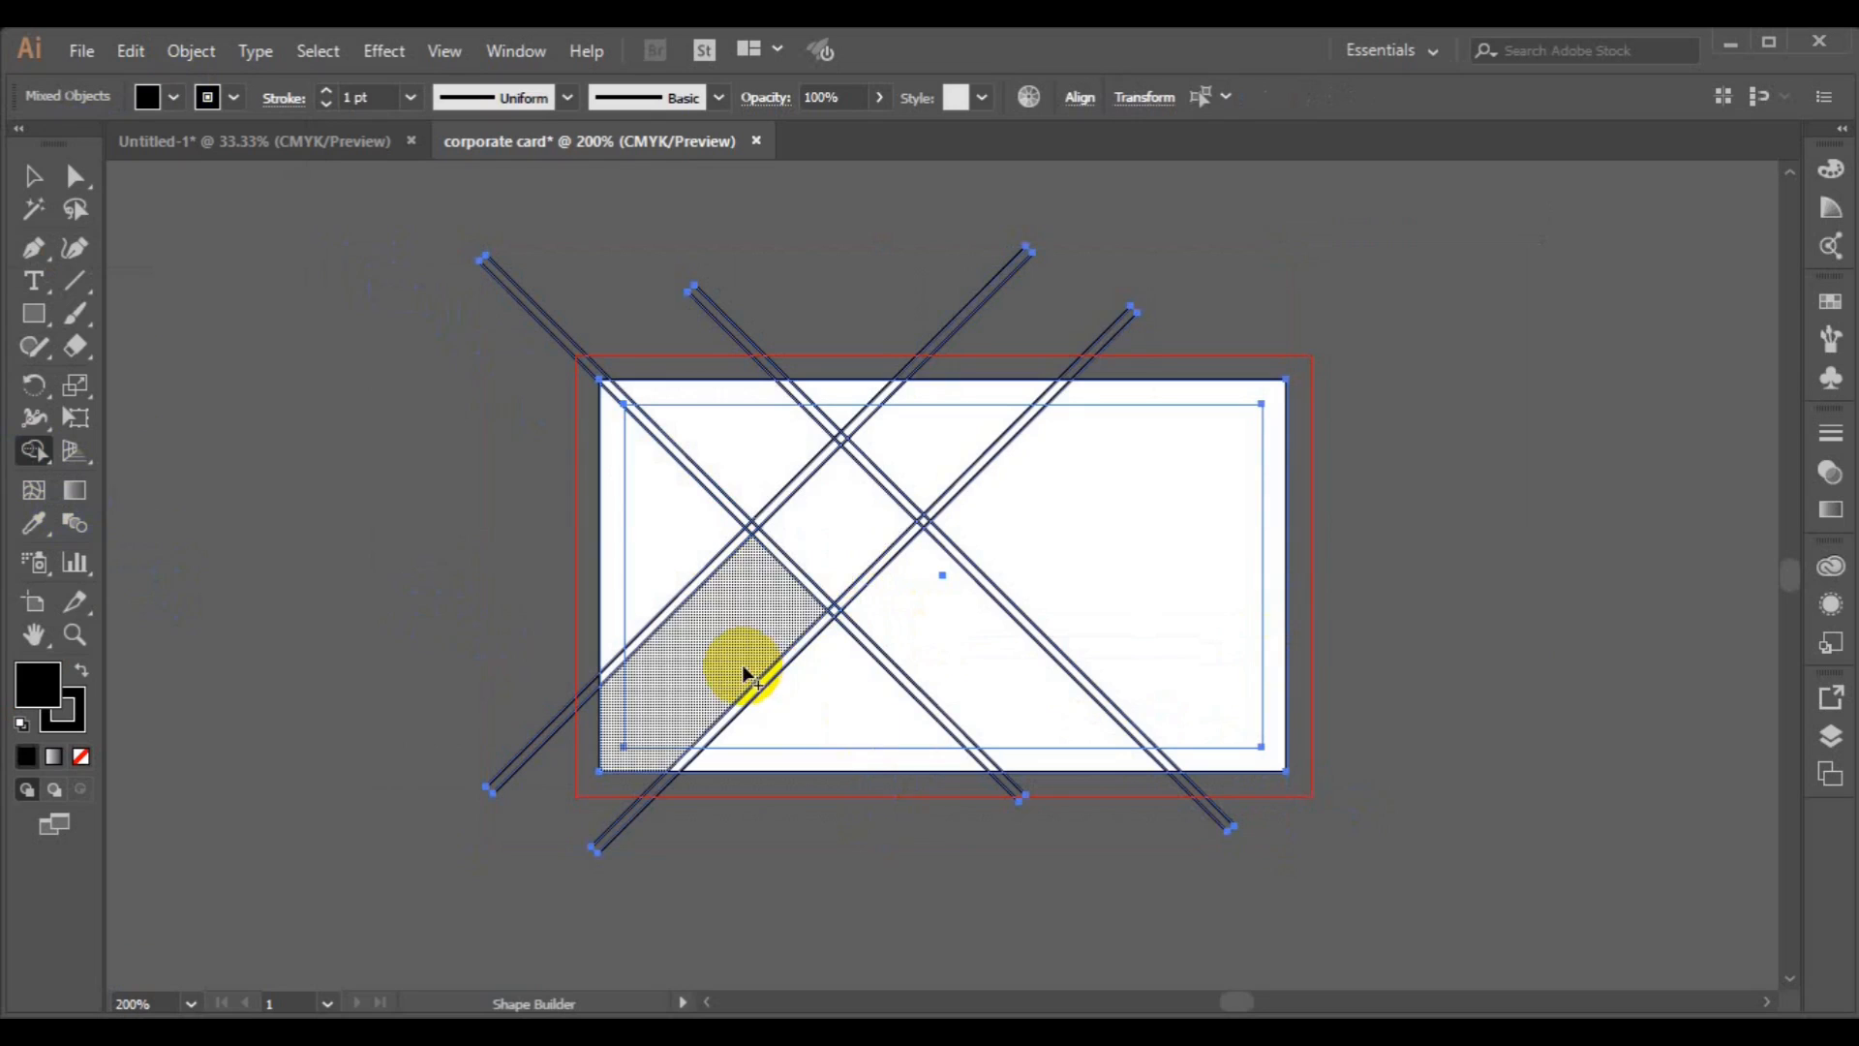
pyautogui.click(937, 451)
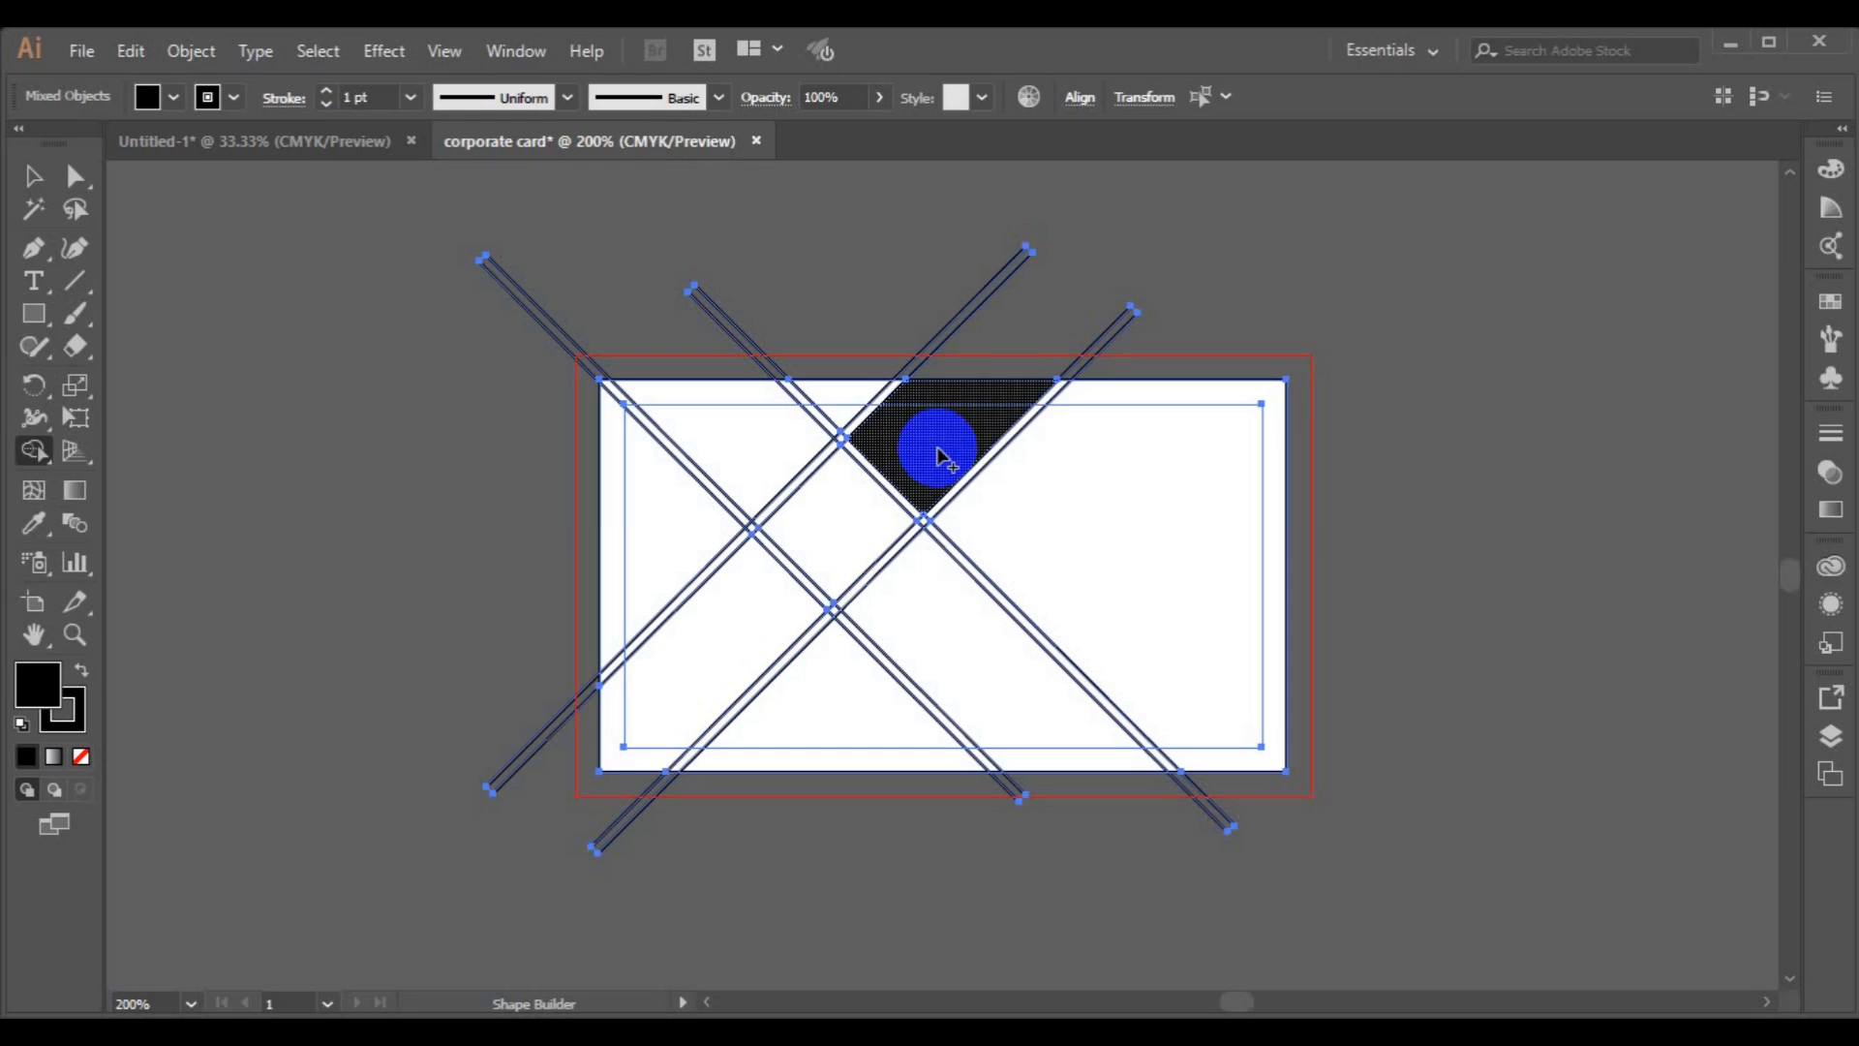
pyautogui.click(848, 533)
# Set the stroke to none, try filling the left region, and undo the last two changes.
pyautogui.click(174, 97)
pyautogui.click(17, 143)
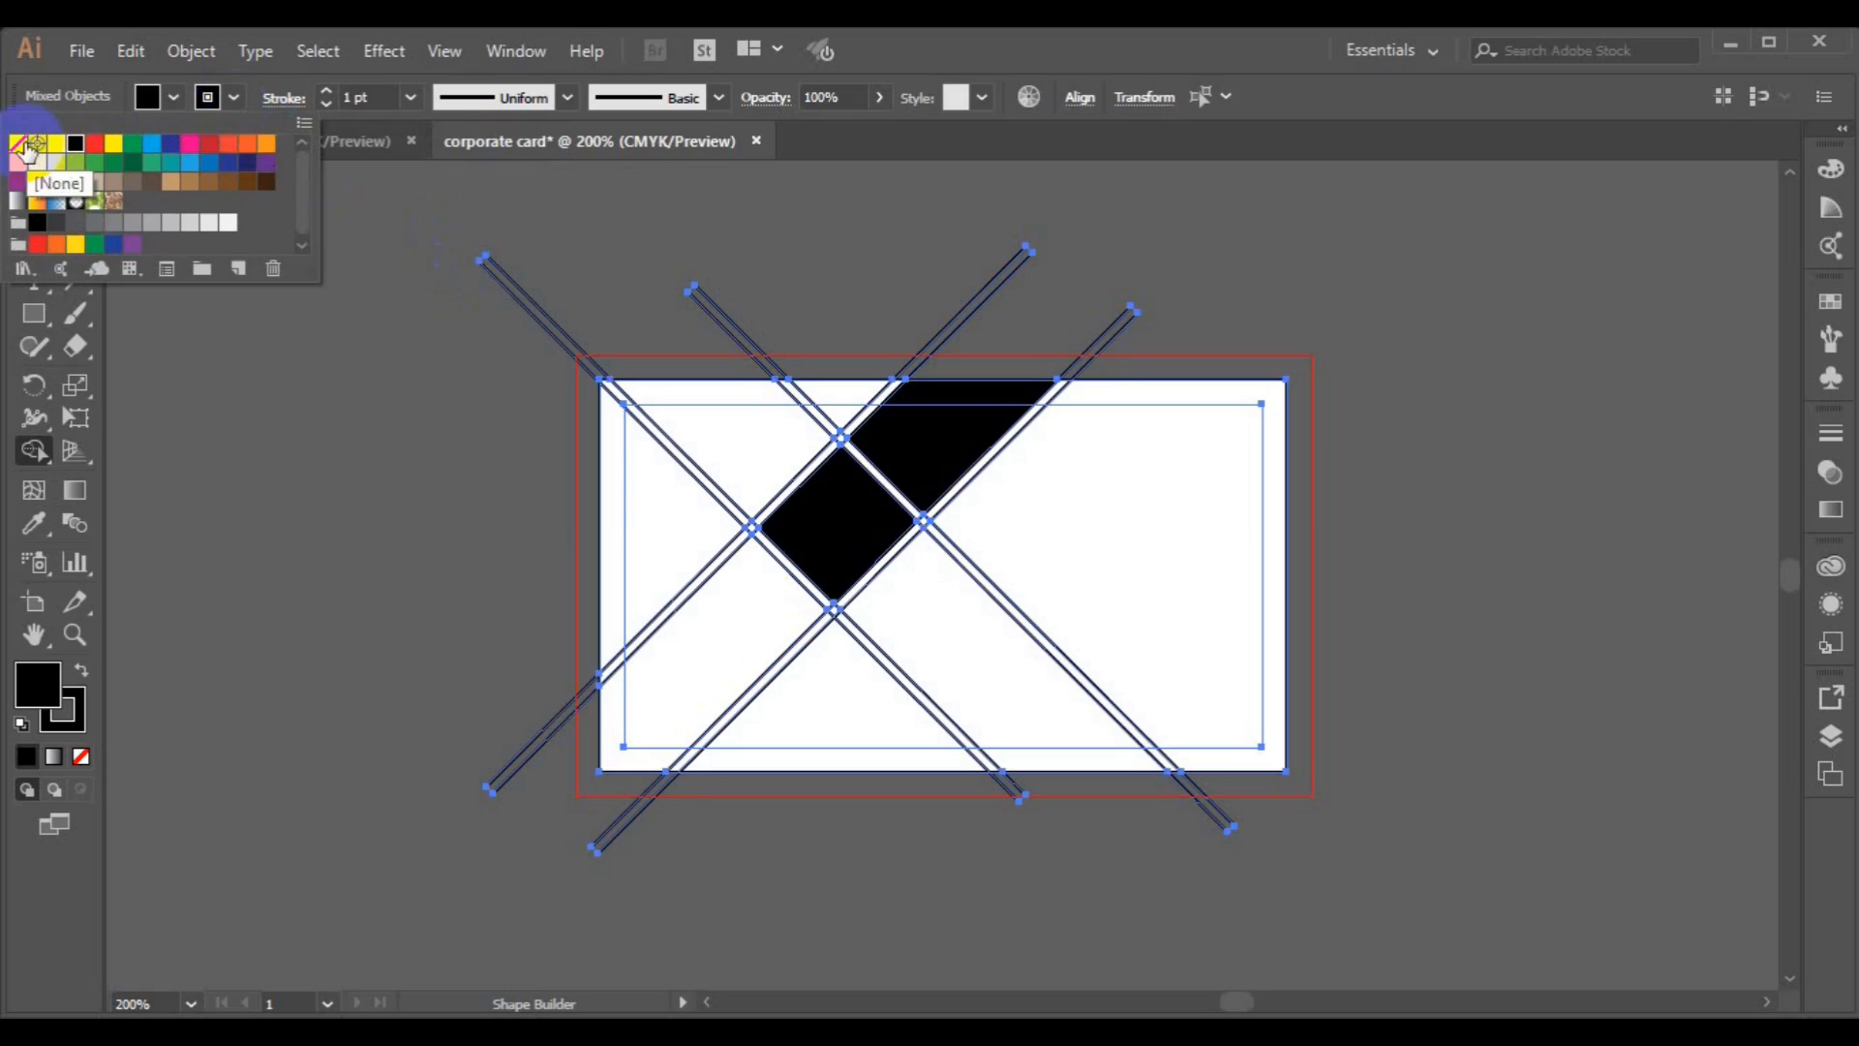
pyautogui.click(627, 569)
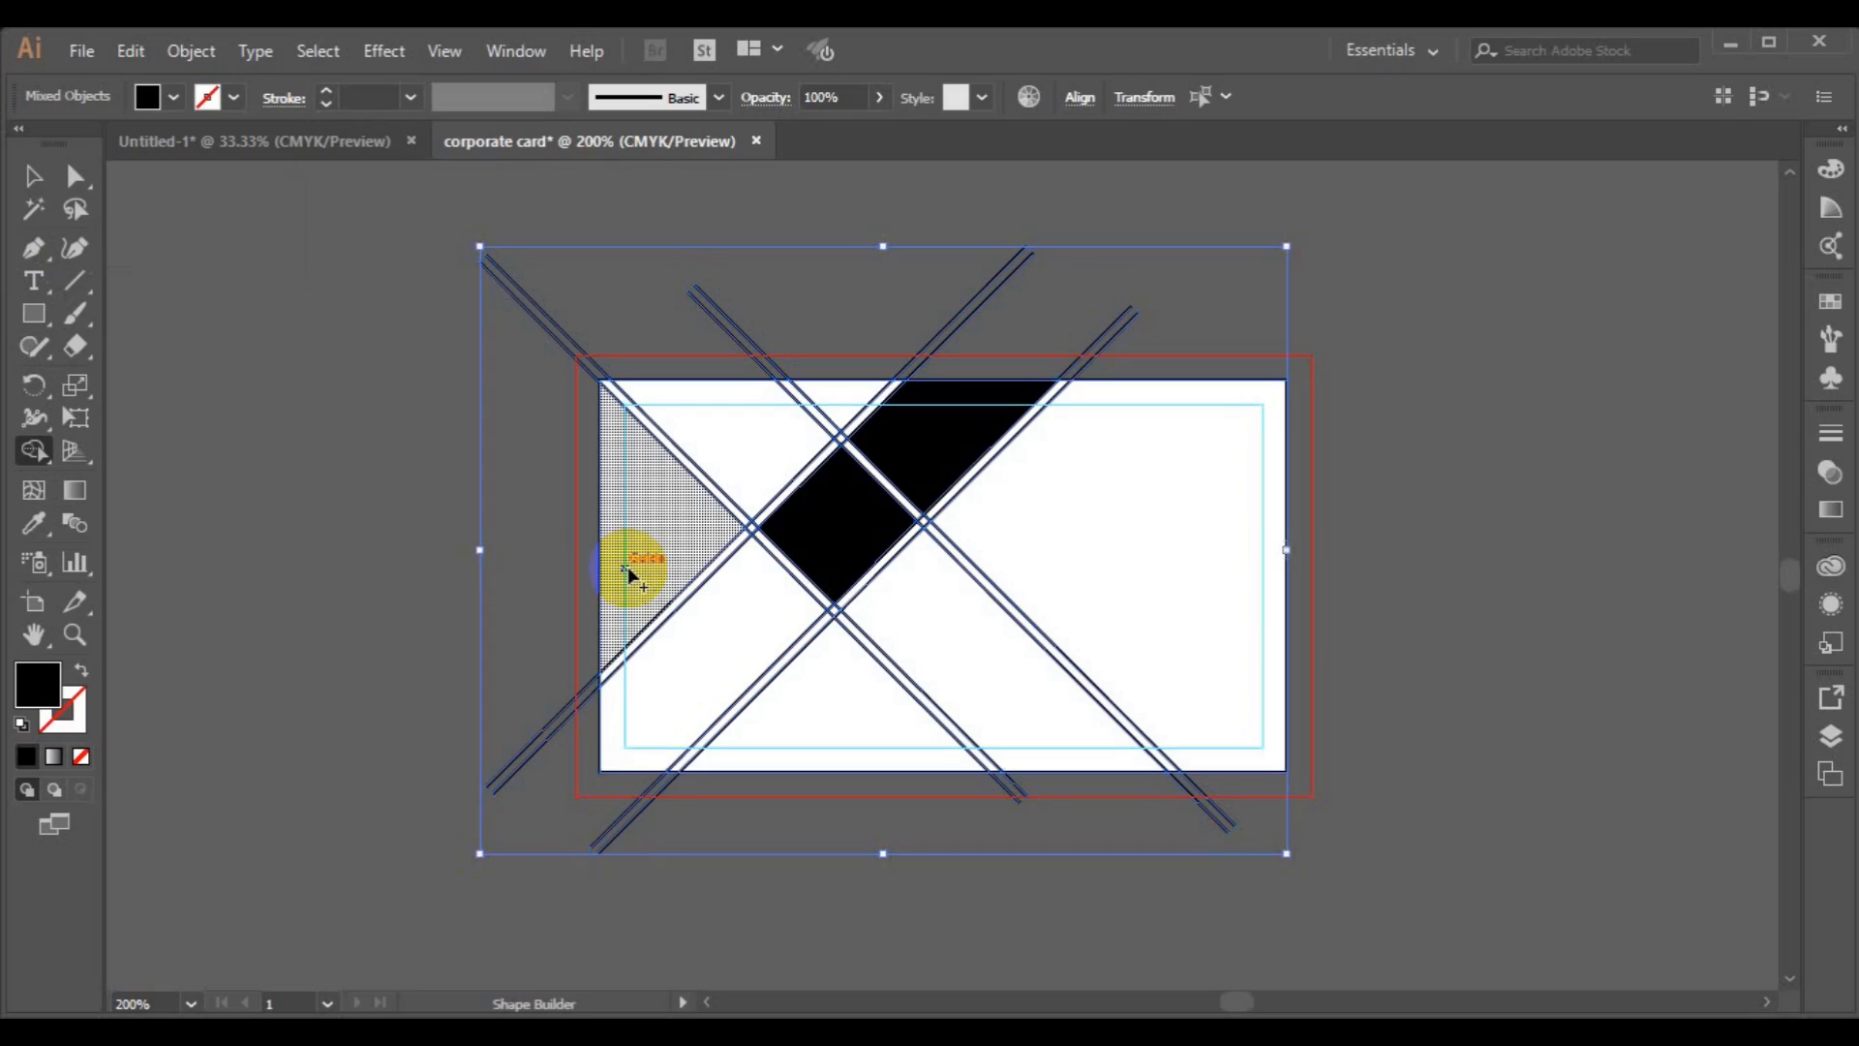
pyautogui.hotkey('ctrl', 'z')
pyautogui.hotkey('ctrl', 'z')
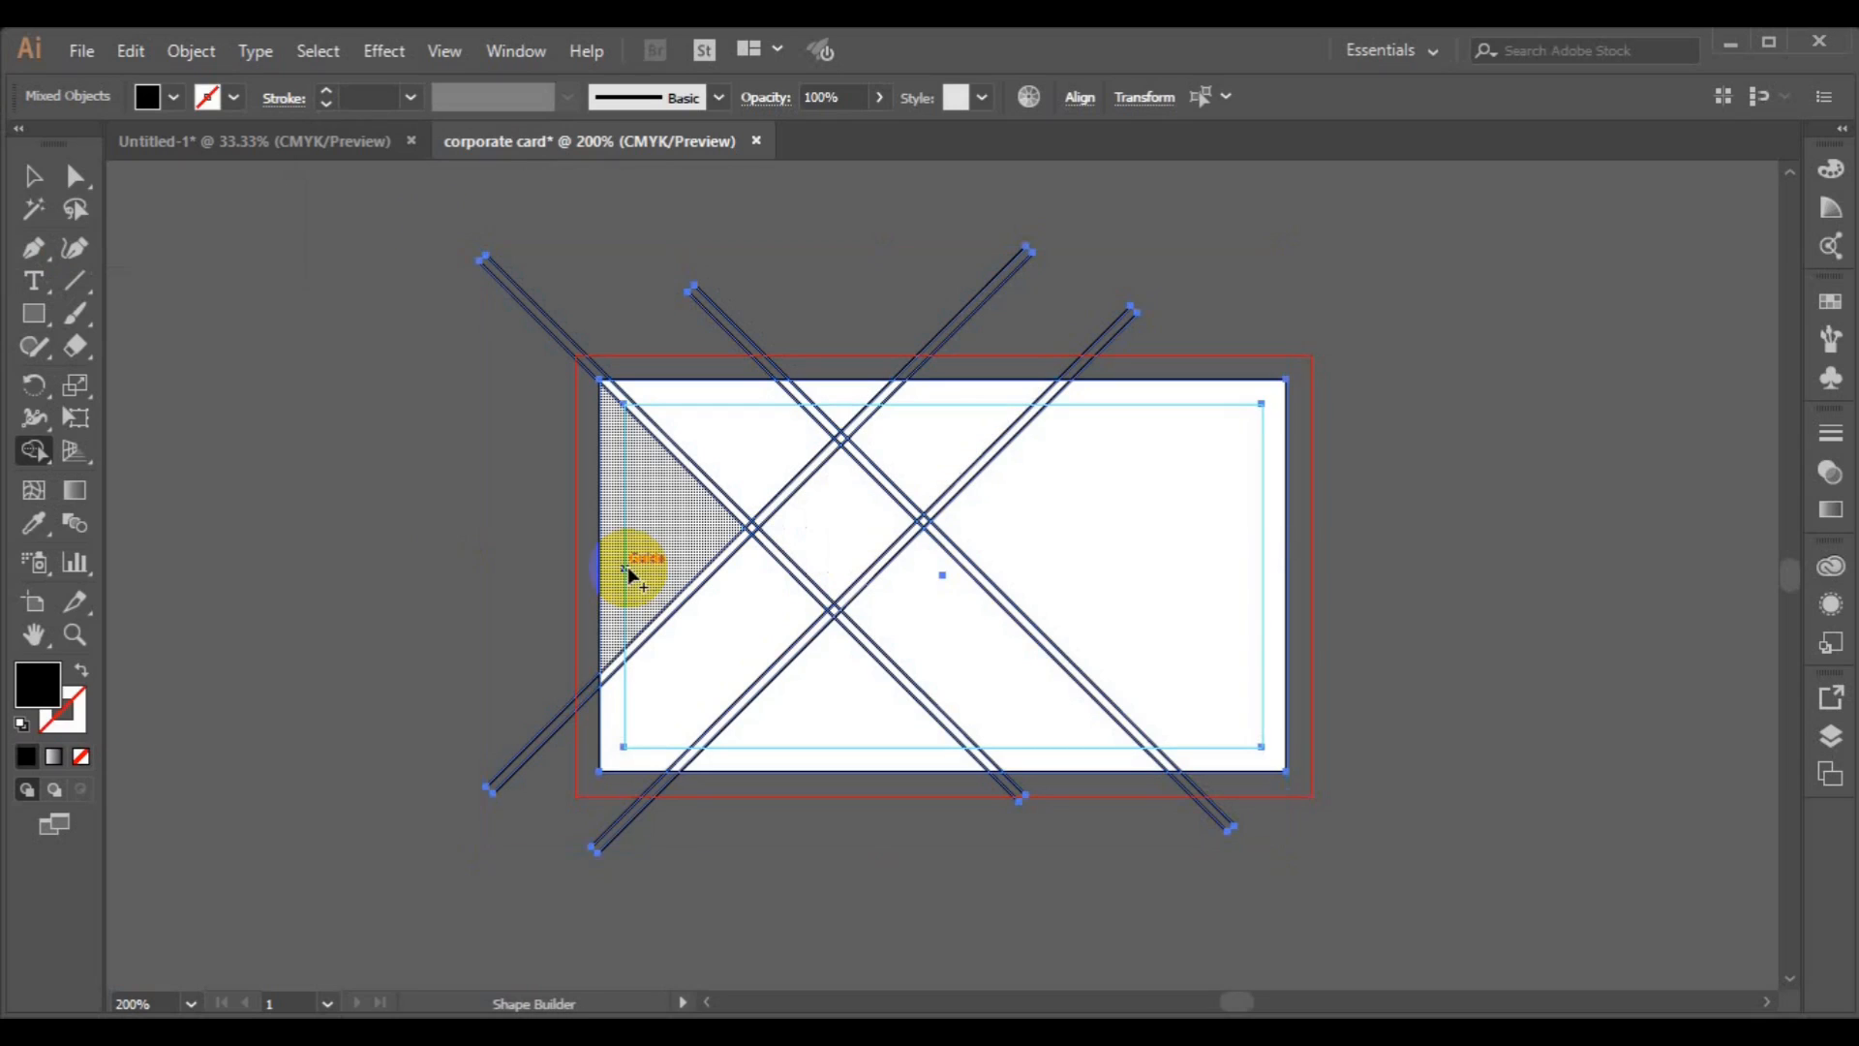
# Select all the diagonal line groups and nudge them to the left.
pyautogui.click(23, 190)
pyautogui.click(358, 484)
pyautogui.click(540, 741)
pyautogui.keyDown('shift'); pyautogui.click(657, 796); pyautogui.keyUp('shift')
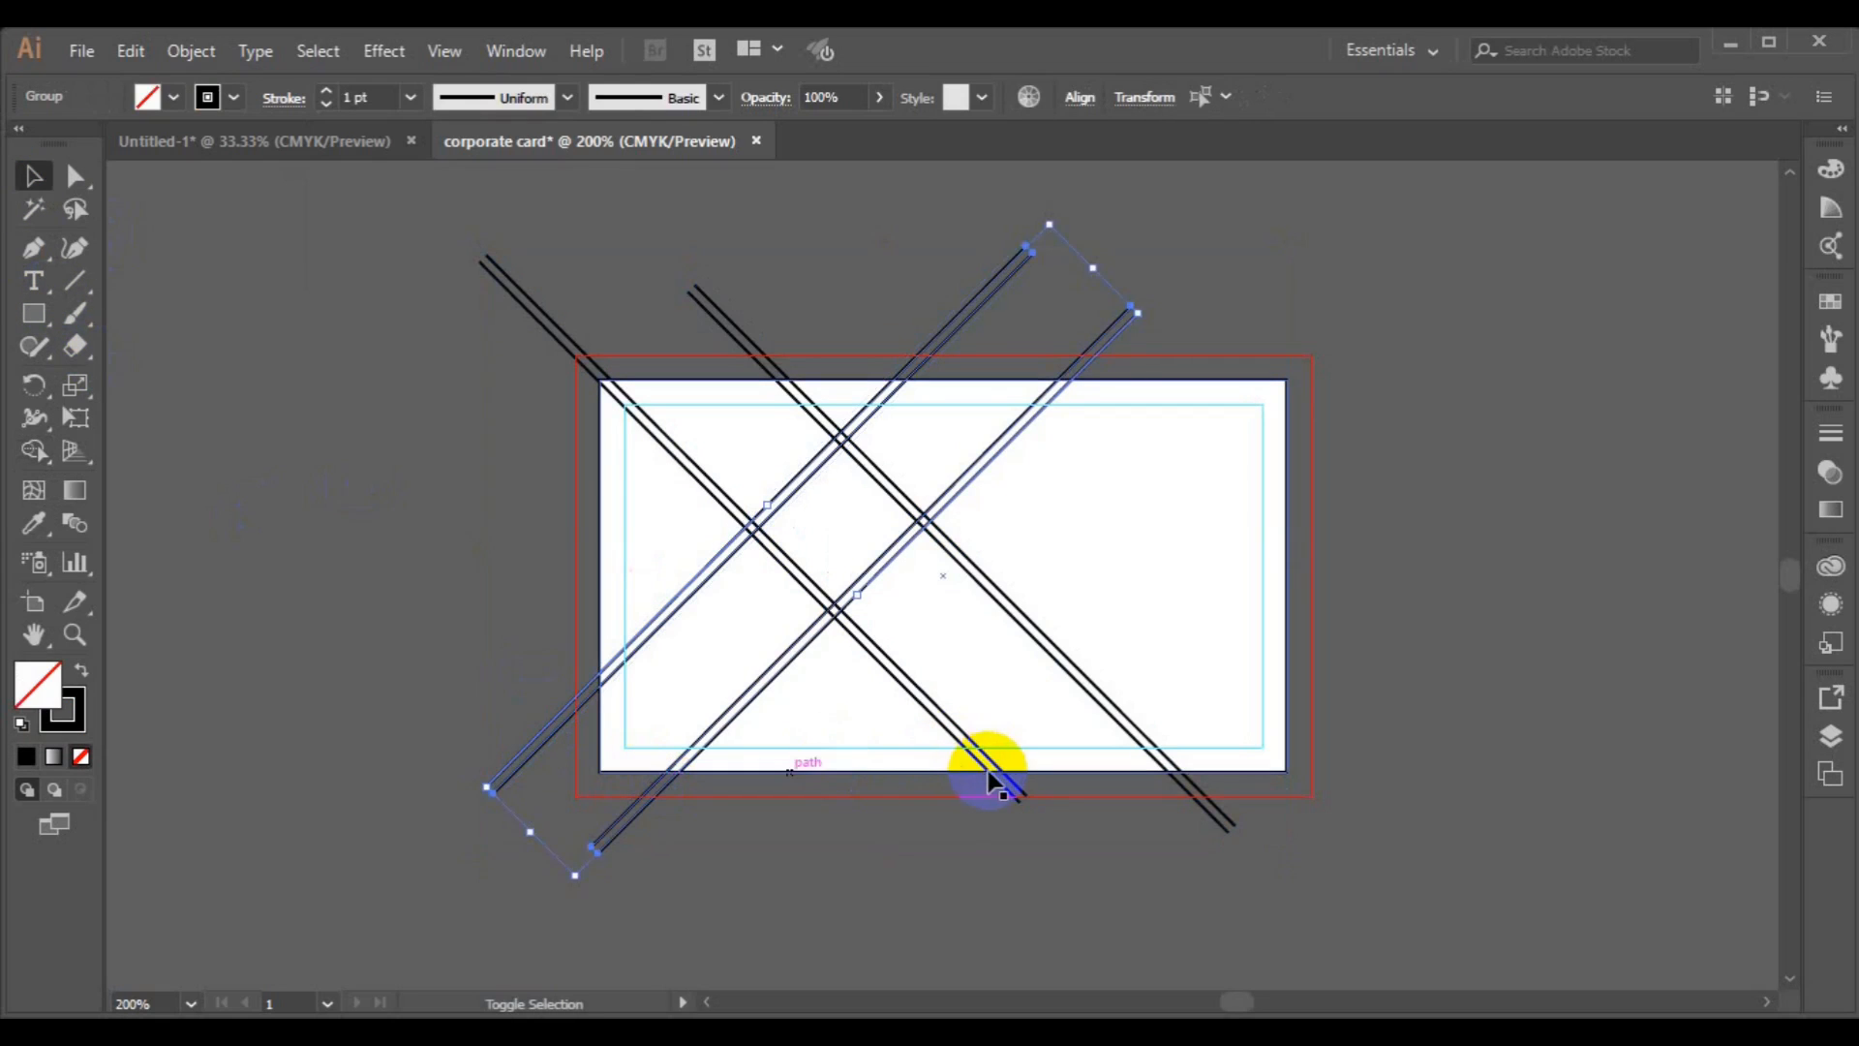
pyautogui.keyDown('shift'); pyautogui.click(1104, 707); pyautogui.keyUp('shift')
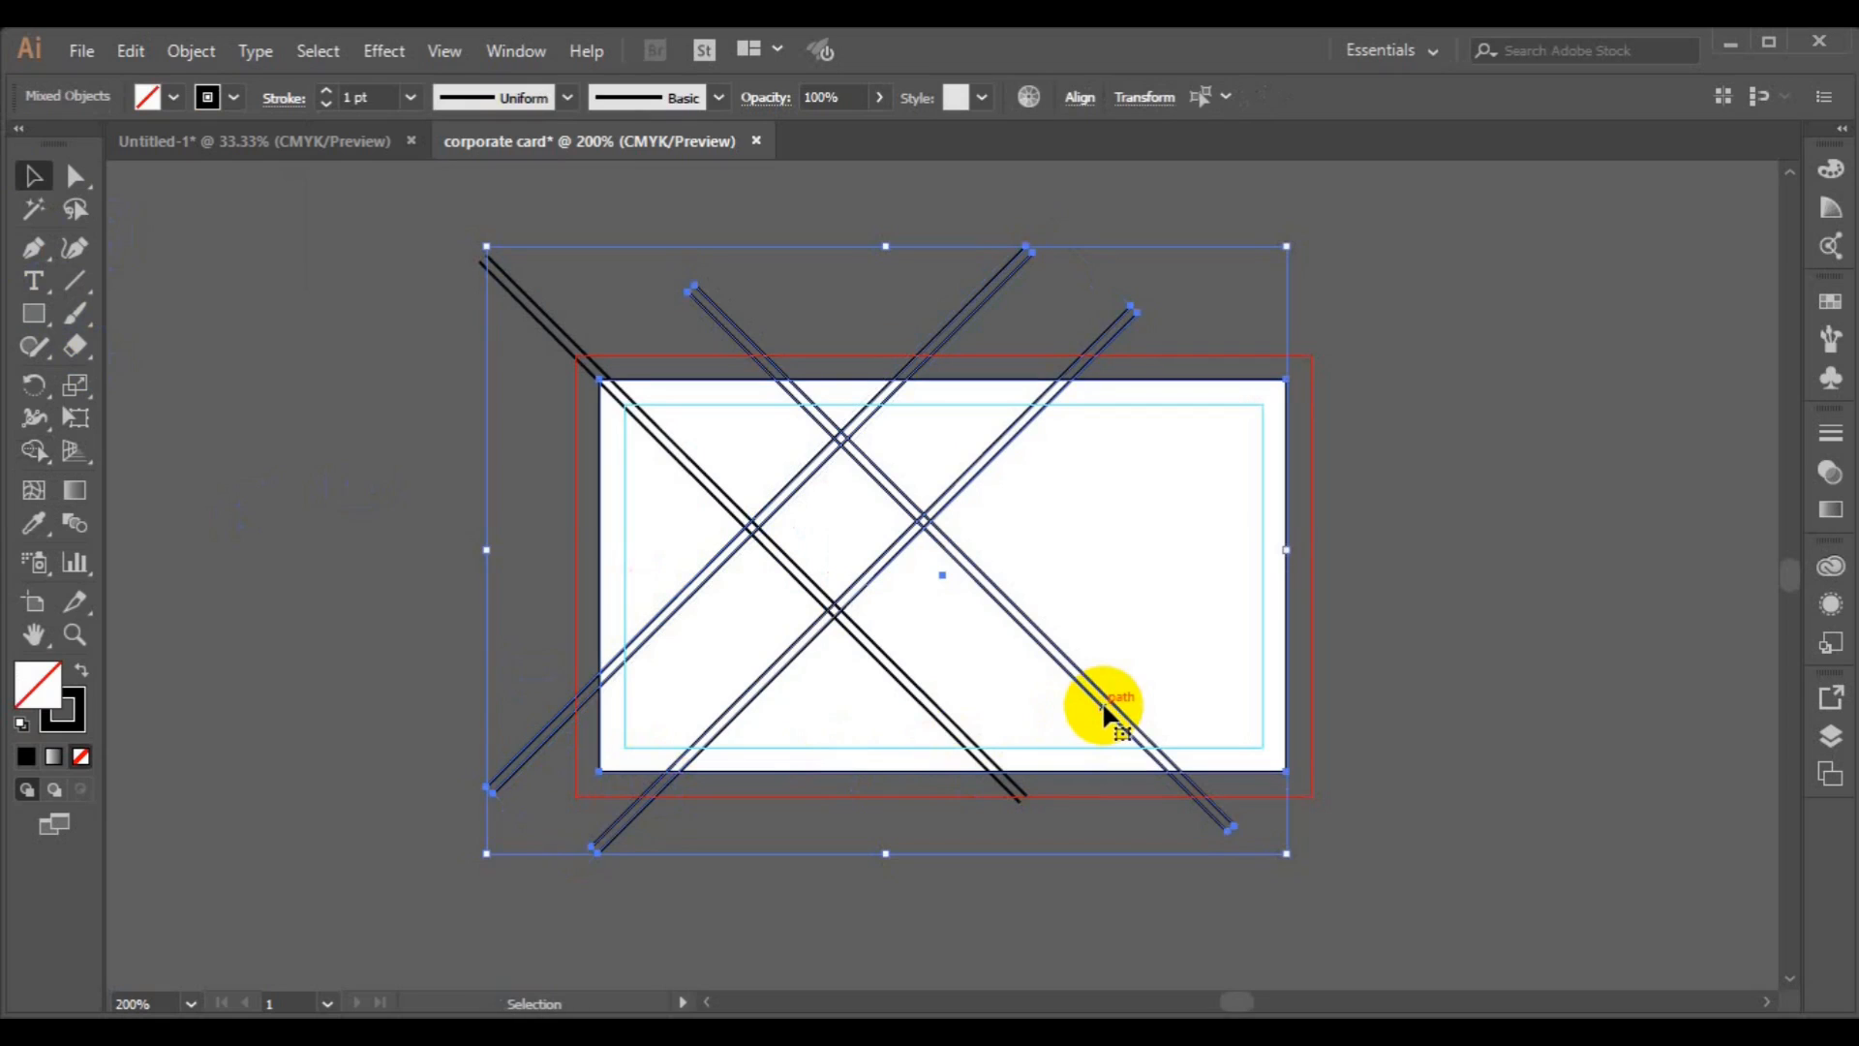
pyautogui.press('Left')
pyautogui.press('Left')
pyautogui.press('Left')
pyautogui.press('Left')
pyautogui.press('Left')
pyautogui.press('Left')
pyautogui.press('Left')
pyautogui.press('Left')
pyautogui.press('Left')
pyautogui.press('Left')
pyautogui.press('Left')
pyautogui.press('Left')
pyautogui.press('Left')
pyautogui.press('Left')
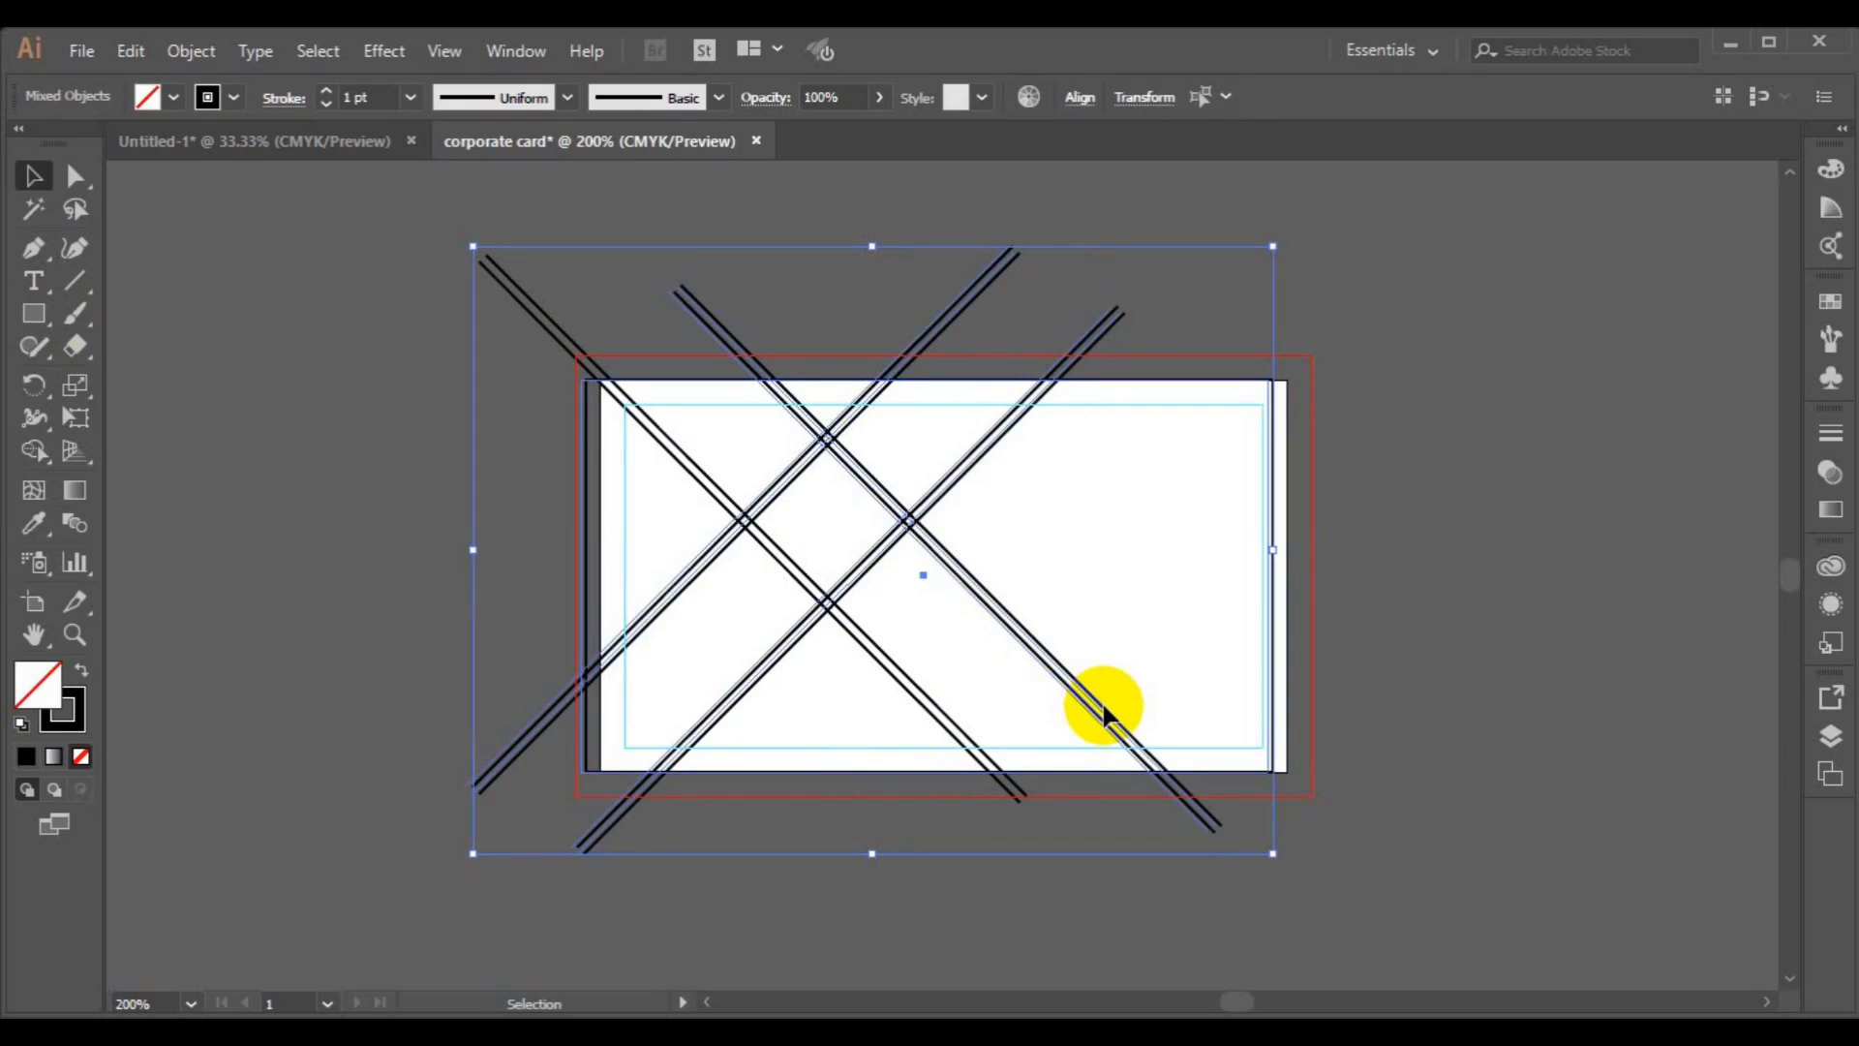
pyautogui.press('Left')
pyautogui.press('Left')
pyautogui.press('Left')
pyautogui.press('Left')
pyautogui.press('Left')
pyautogui.press('Left')
pyautogui.press('Left')
pyautogui.press('Left')
pyautogui.press('Left')
pyautogui.press('Left')
pyautogui.press('Left')
pyautogui.press('Left')
pyautogui.press('Left')
pyautogui.press('Left')
pyautogui.press('Left')
pyautogui.press('Left')
pyautogui.press('Left')
pyautogui.press('Left')
pyautogui.press('Left')
pyautogui.press('Left')
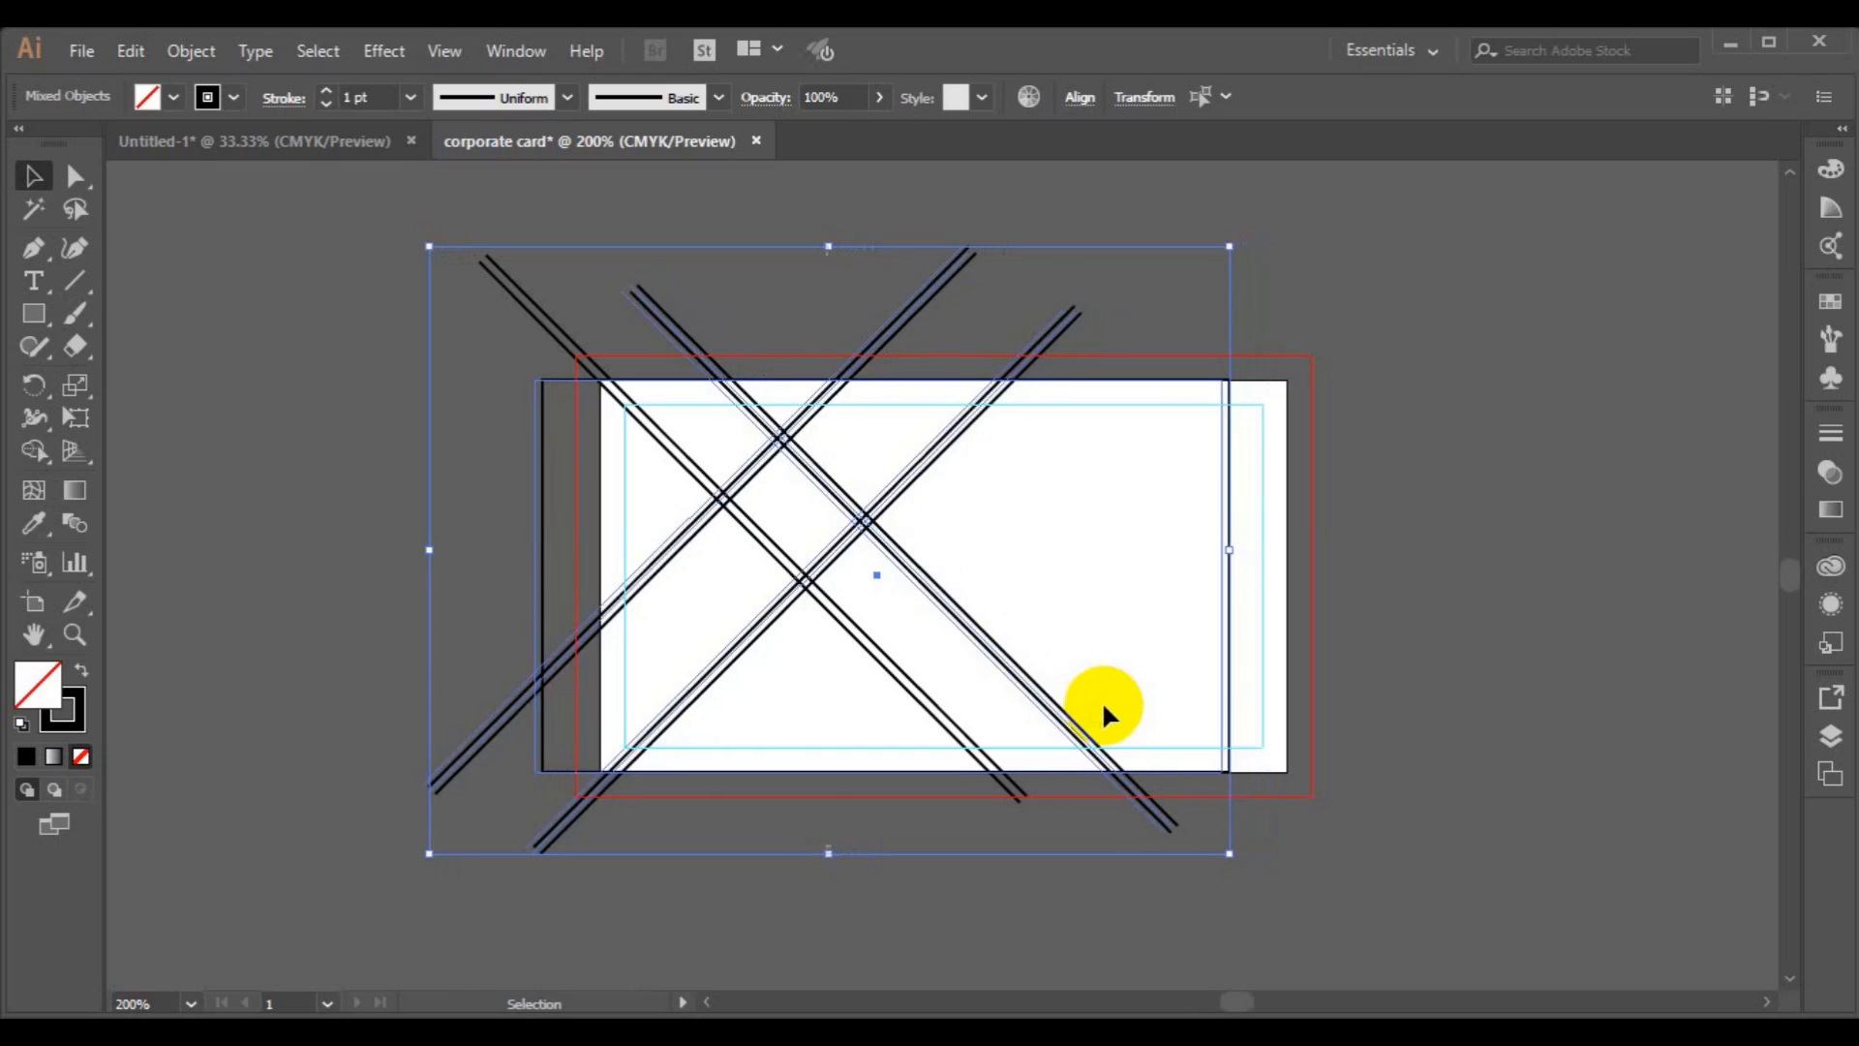
pyautogui.press('Left')
pyautogui.press('Left')
pyautogui.press('Left')
pyautogui.press('Left')
pyautogui.press('Left')
pyautogui.press('Left')
pyautogui.press('Left')
pyautogui.press('Left')
pyautogui.press('Left')
pyautogui.press('Left')
pyautogui.press('Left')
pyautogui.press('Left')
pyautogui.press('Left')
pyautogui.press('Left')
pyautogui.press('a')
pyautogui.press('Left')
pyautogui.press('Left')
pyautogui.press('Left')
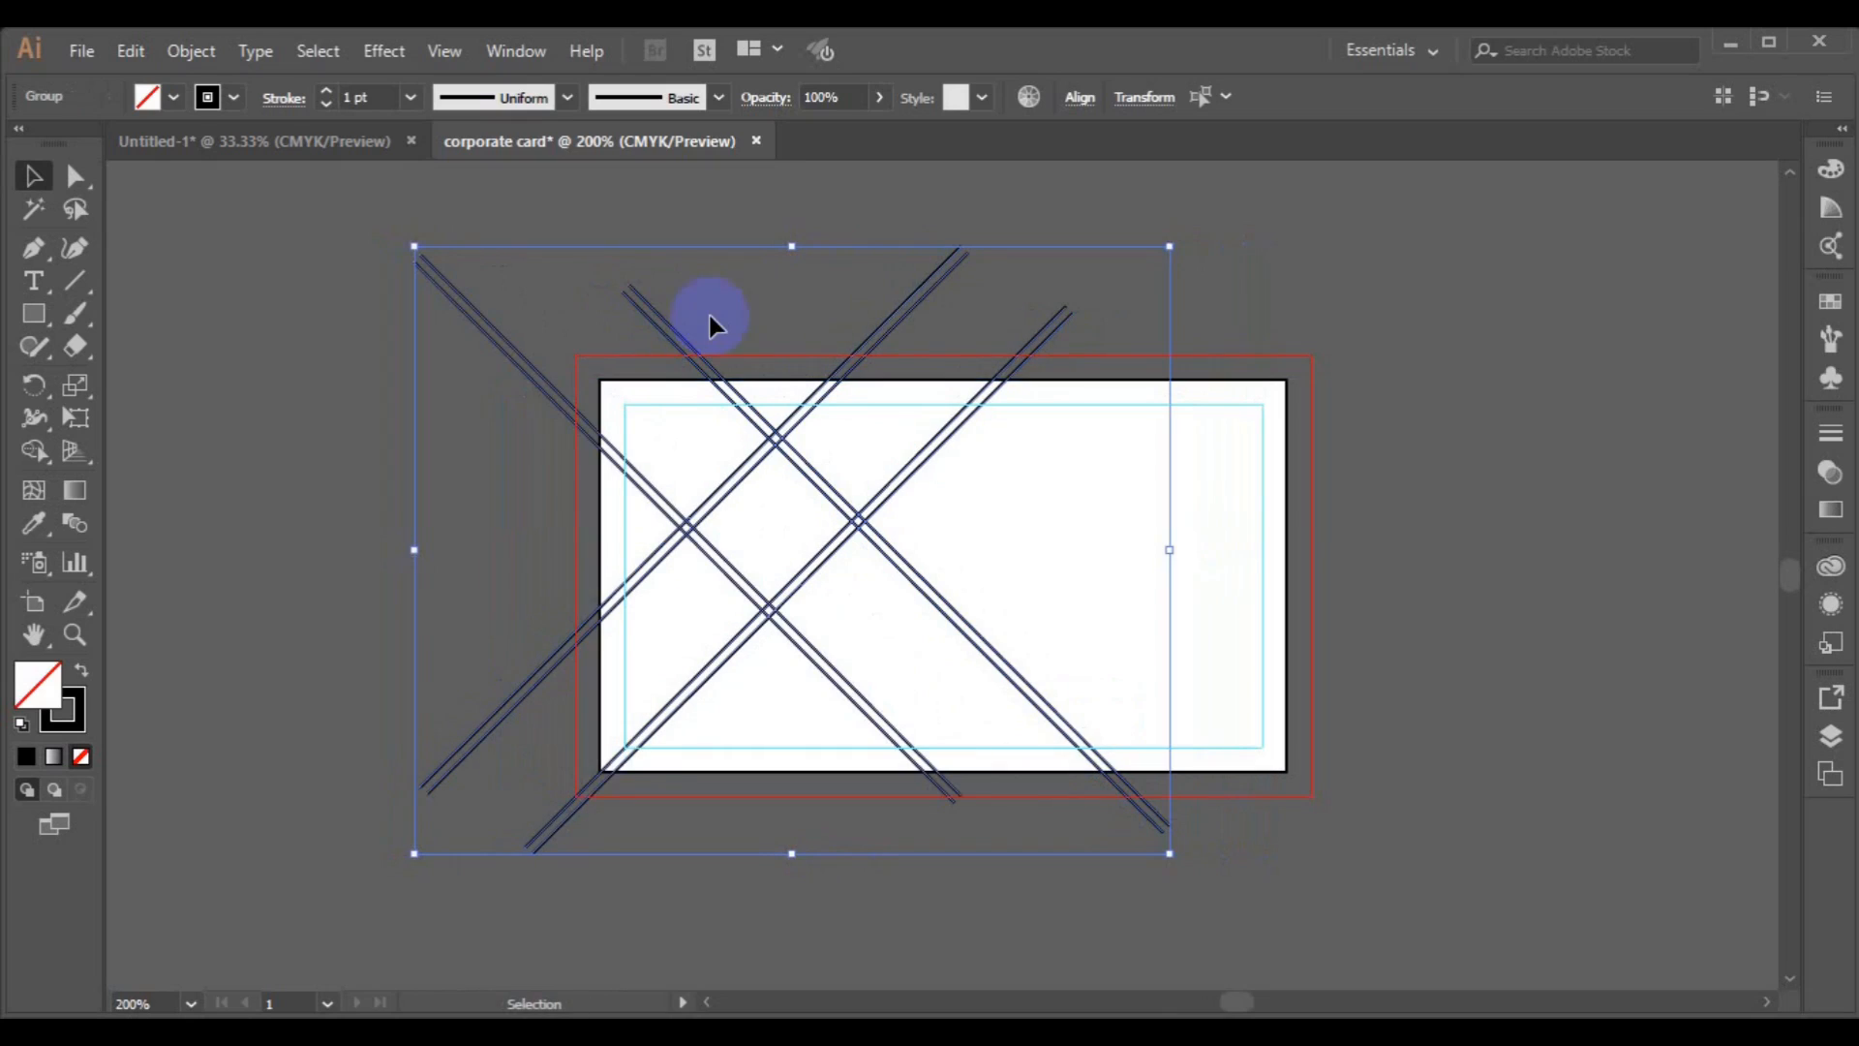
pyautogui.press('Left')
pyautogui.press('Left')
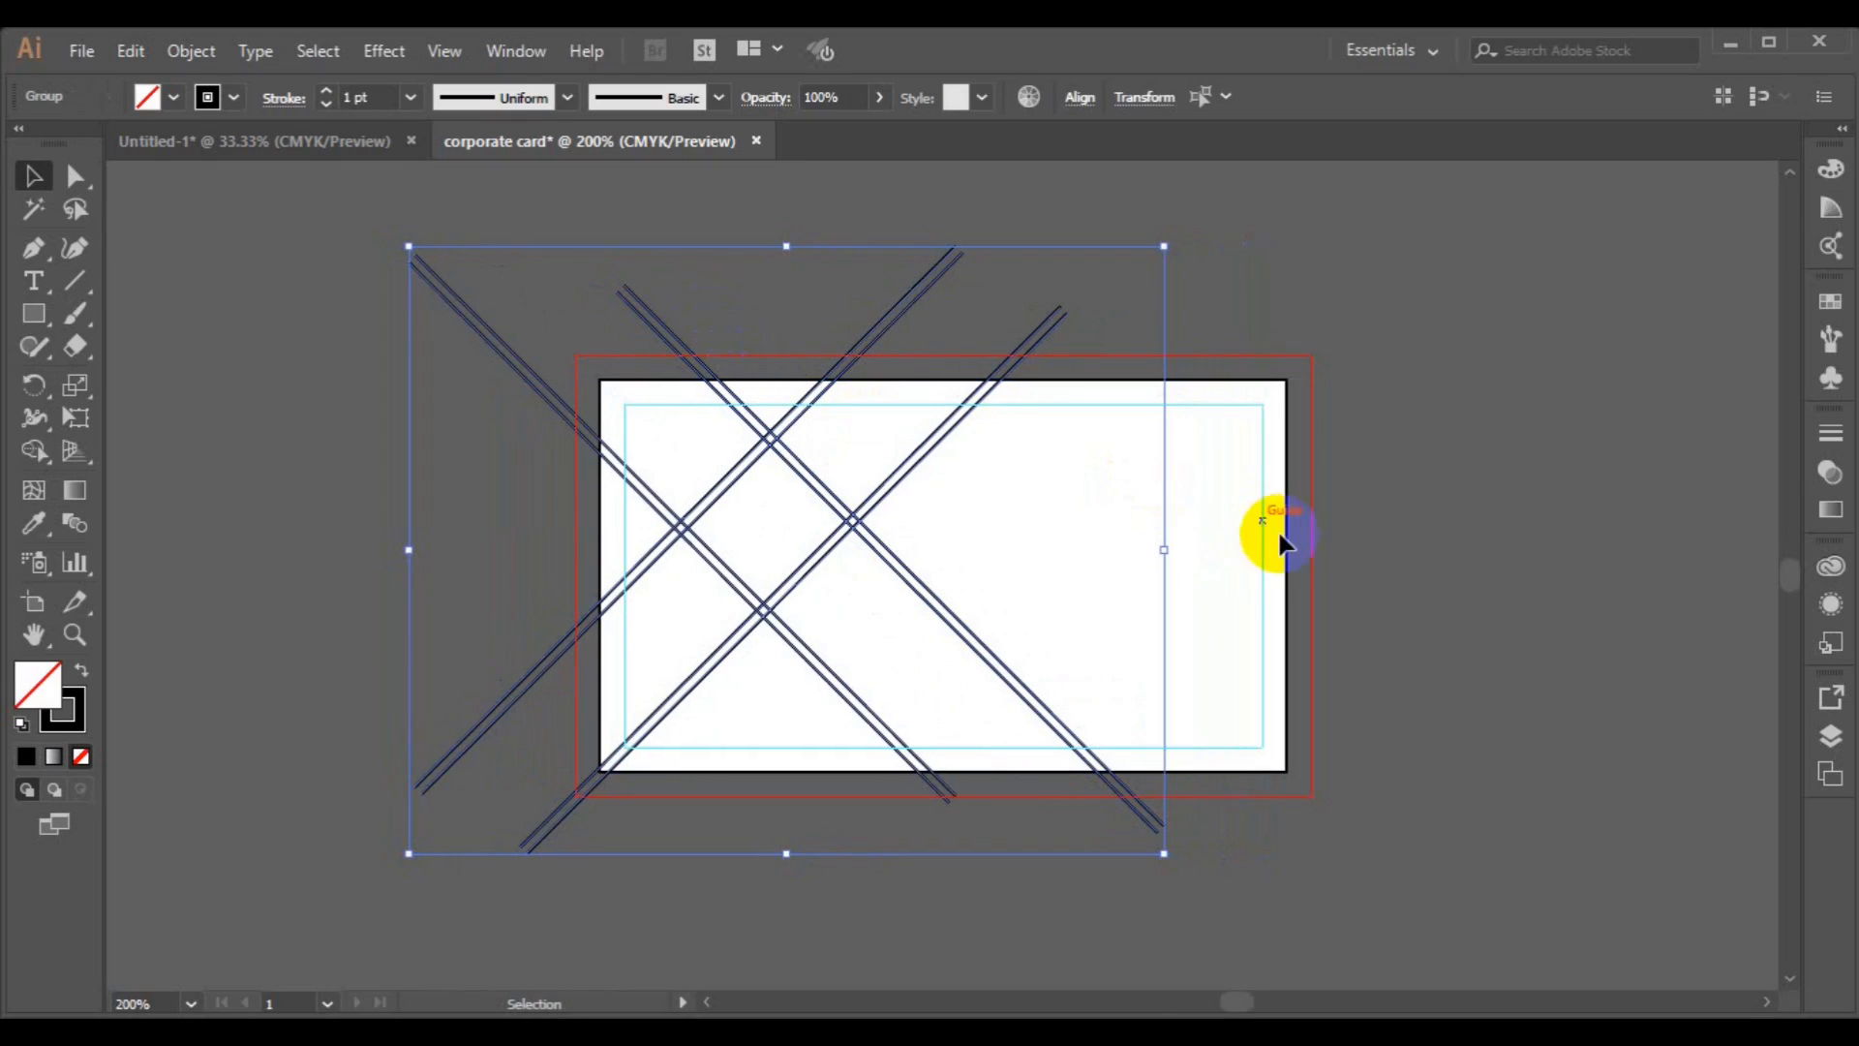
# Bring the card's background rectangle to the front.
pyautogui.click(1288, 547)
pyautogui.rightClick(1288, 547)
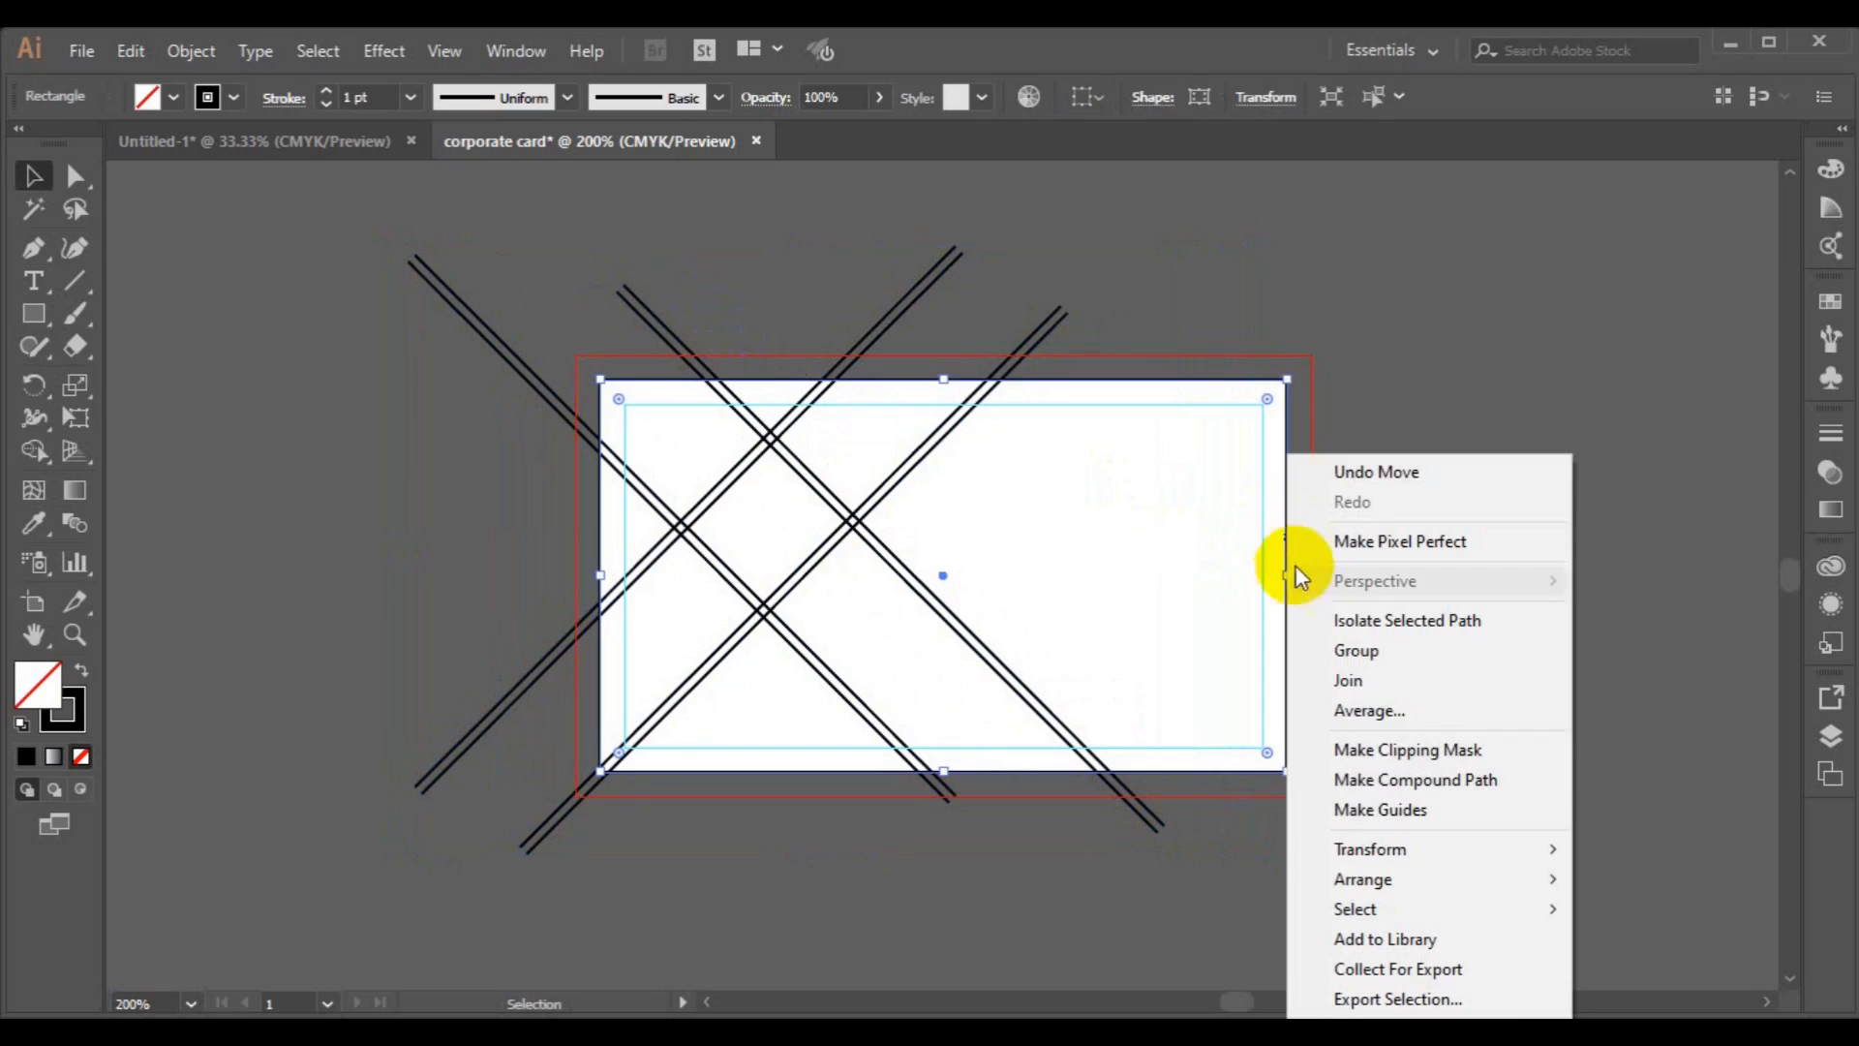
pyautogui.moveTo(1423, 878)
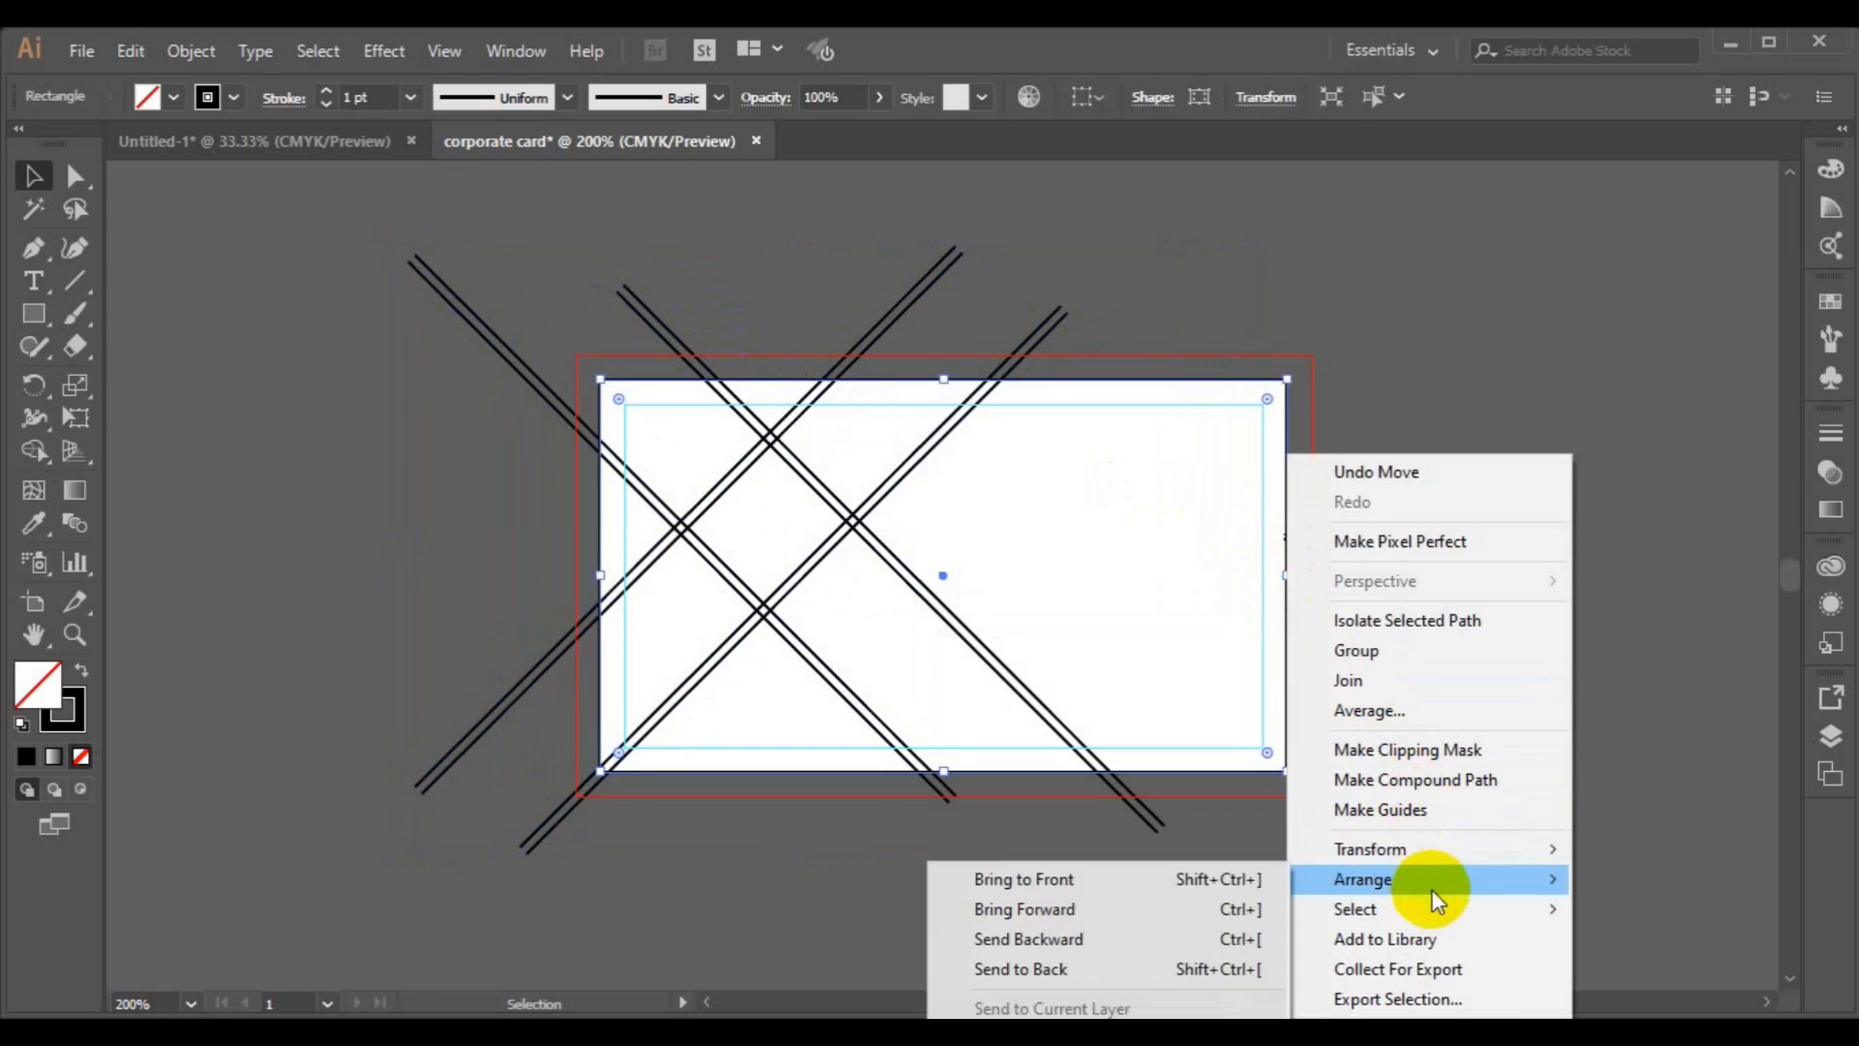
pyautogui.click(1193, 881)
# Select everything and, with black fill and no stroke, fill the diamond, top, right and left regions using the Shape Builder.
pyautogui.moveTo(366, 206); pyautogui.dragTo(1384, 815)
pyautogui.click(32, 452)
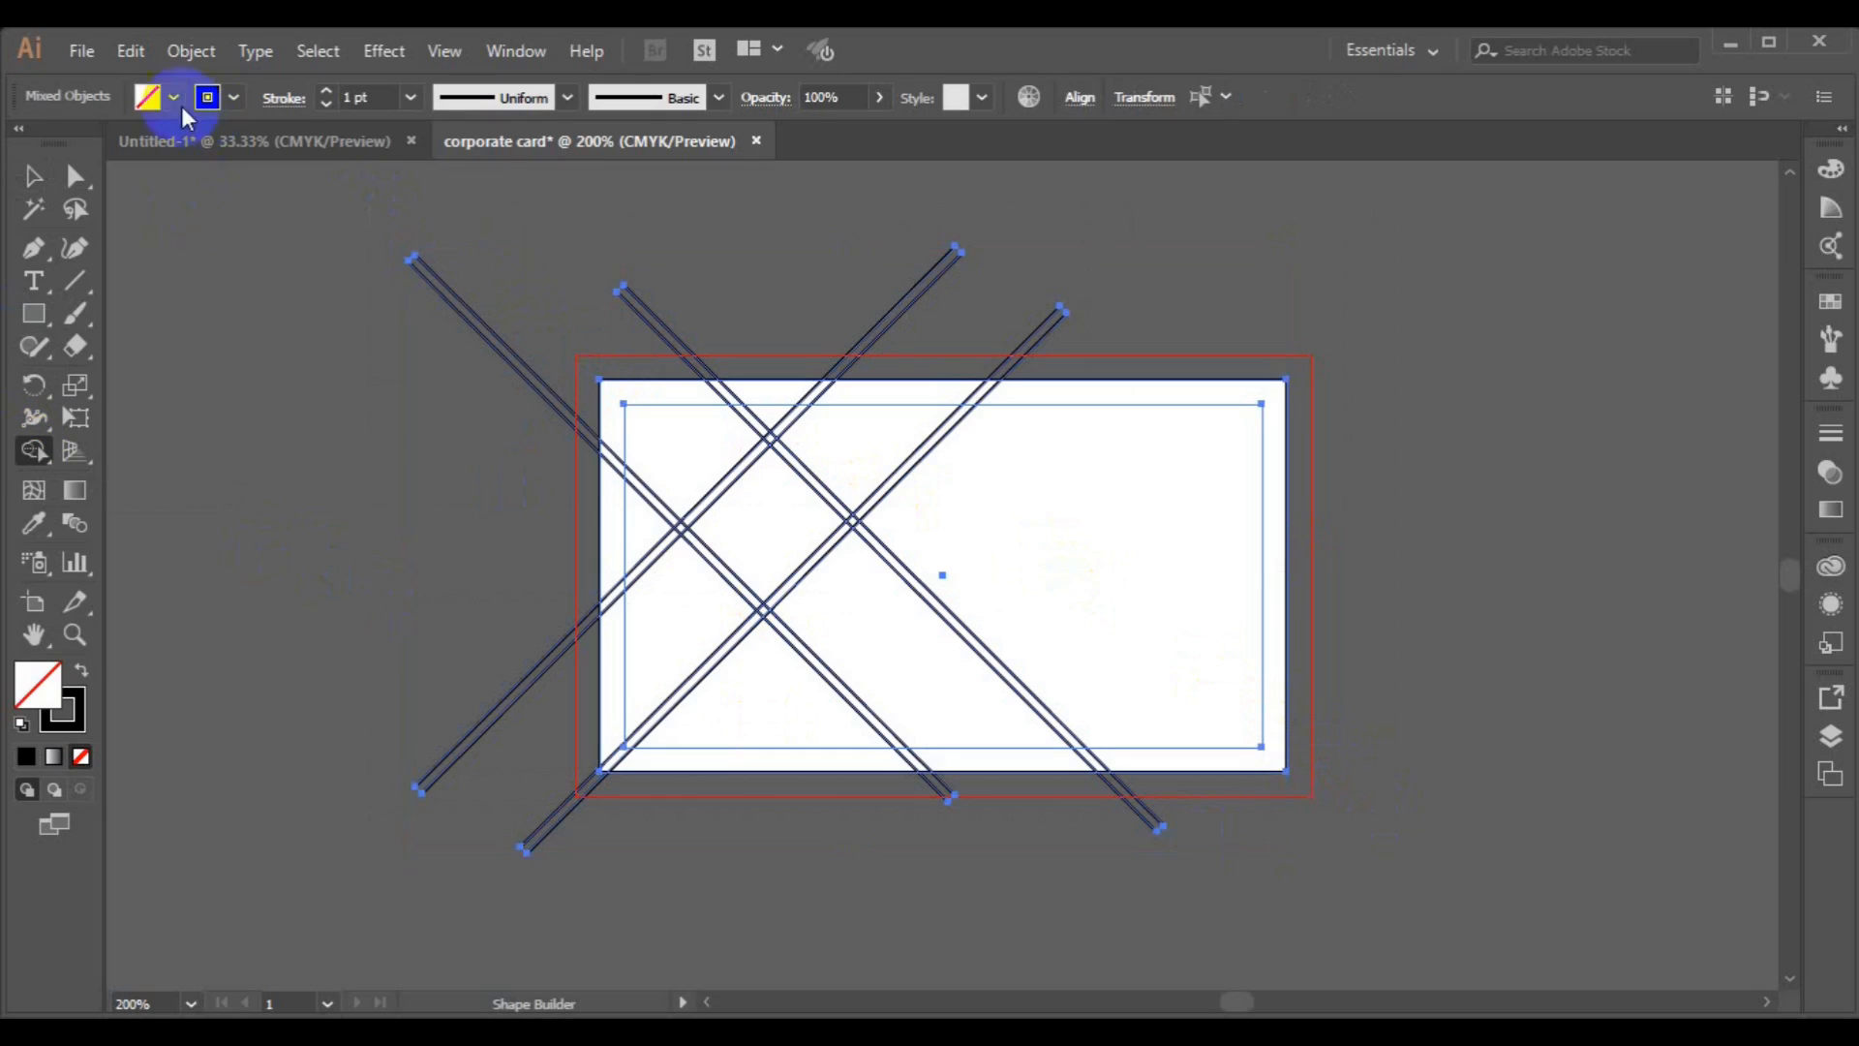
pyautogui.click(173, 96)
pyautogui.click(75, 147)
pyautogui.click(223, 100)
pyautogui.click(21, 145)
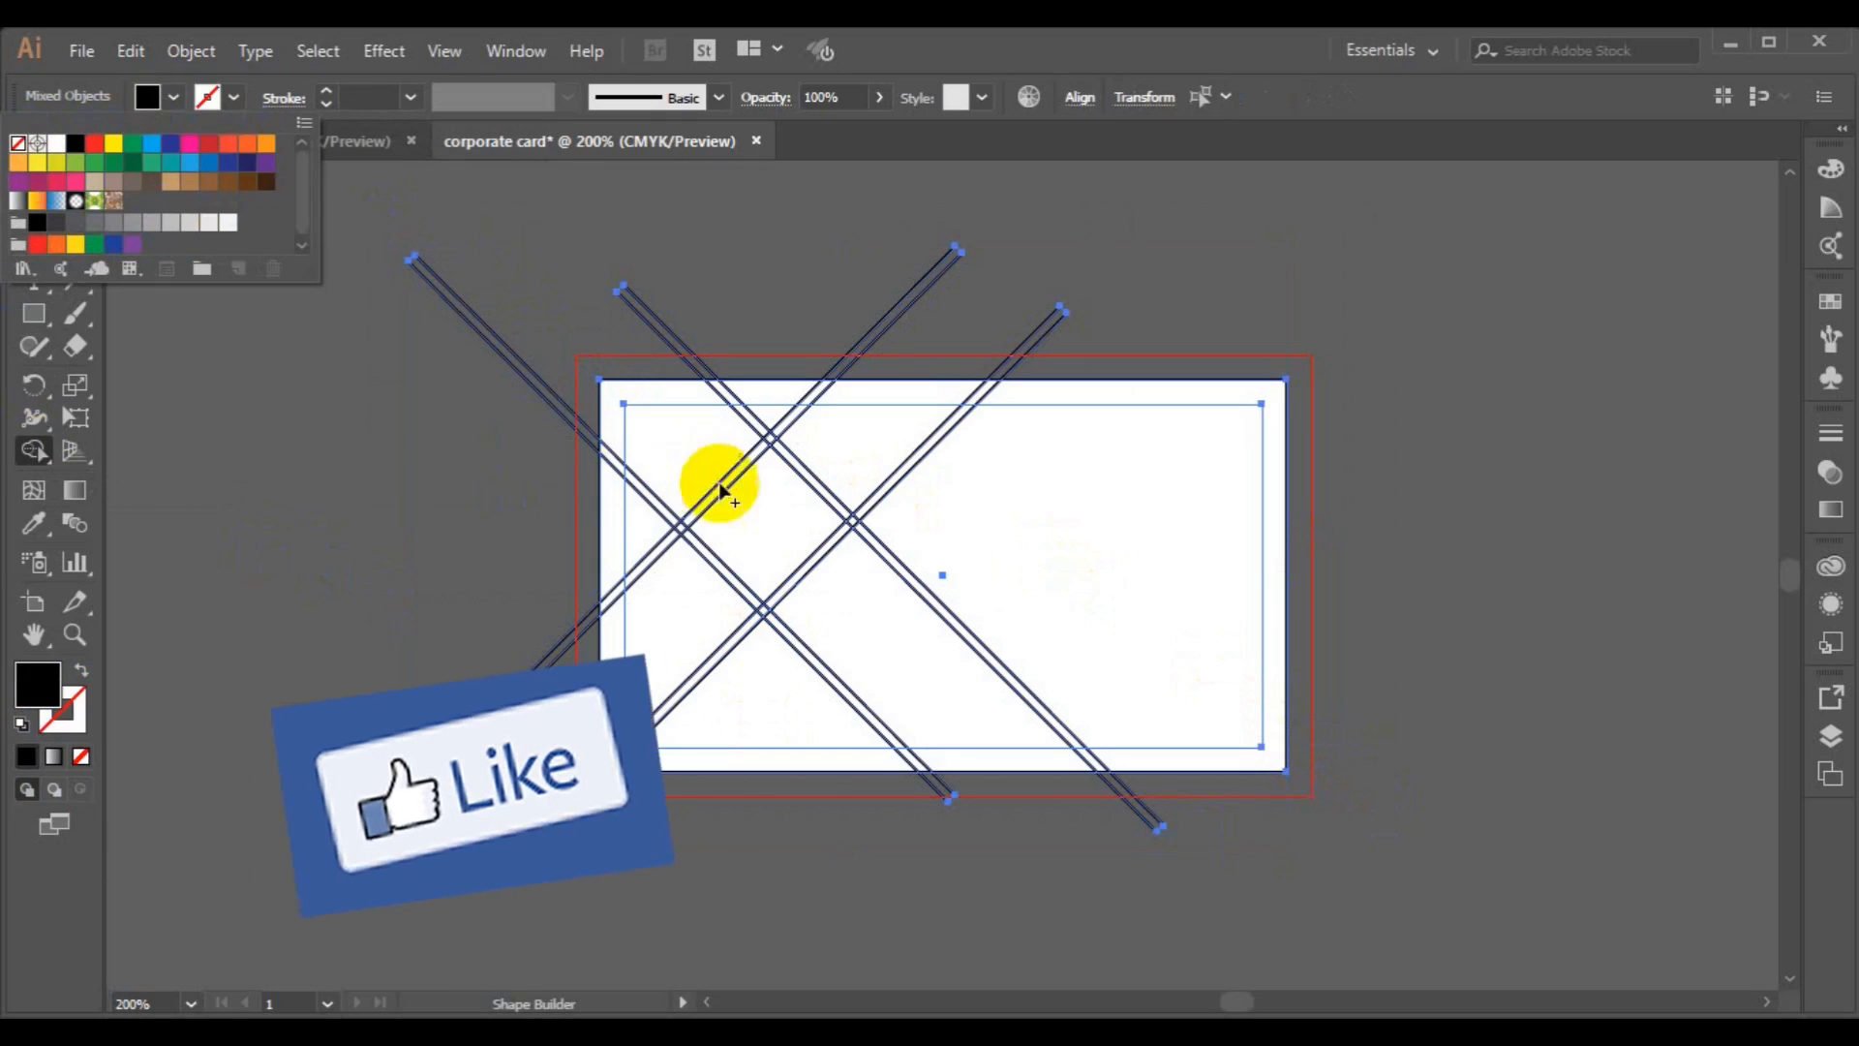
pyautogui.click(765, 533)
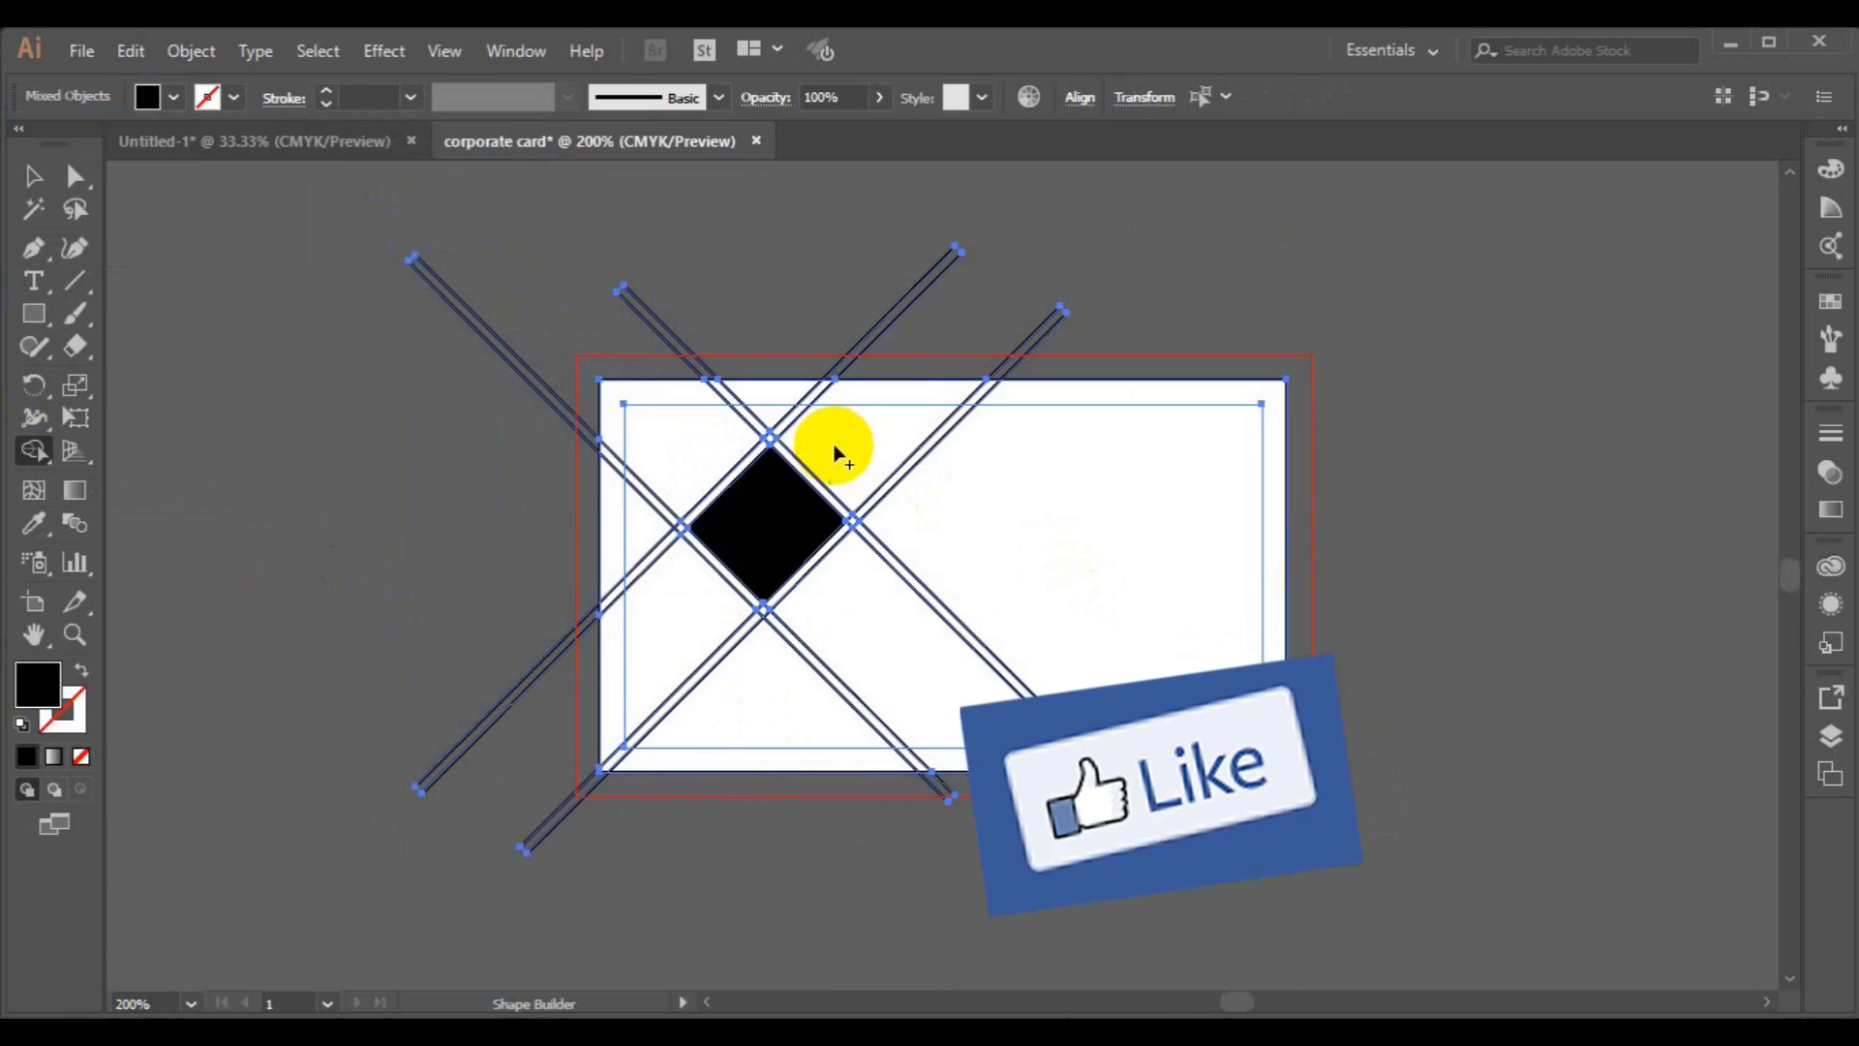
pyautogui.click(845, 446)
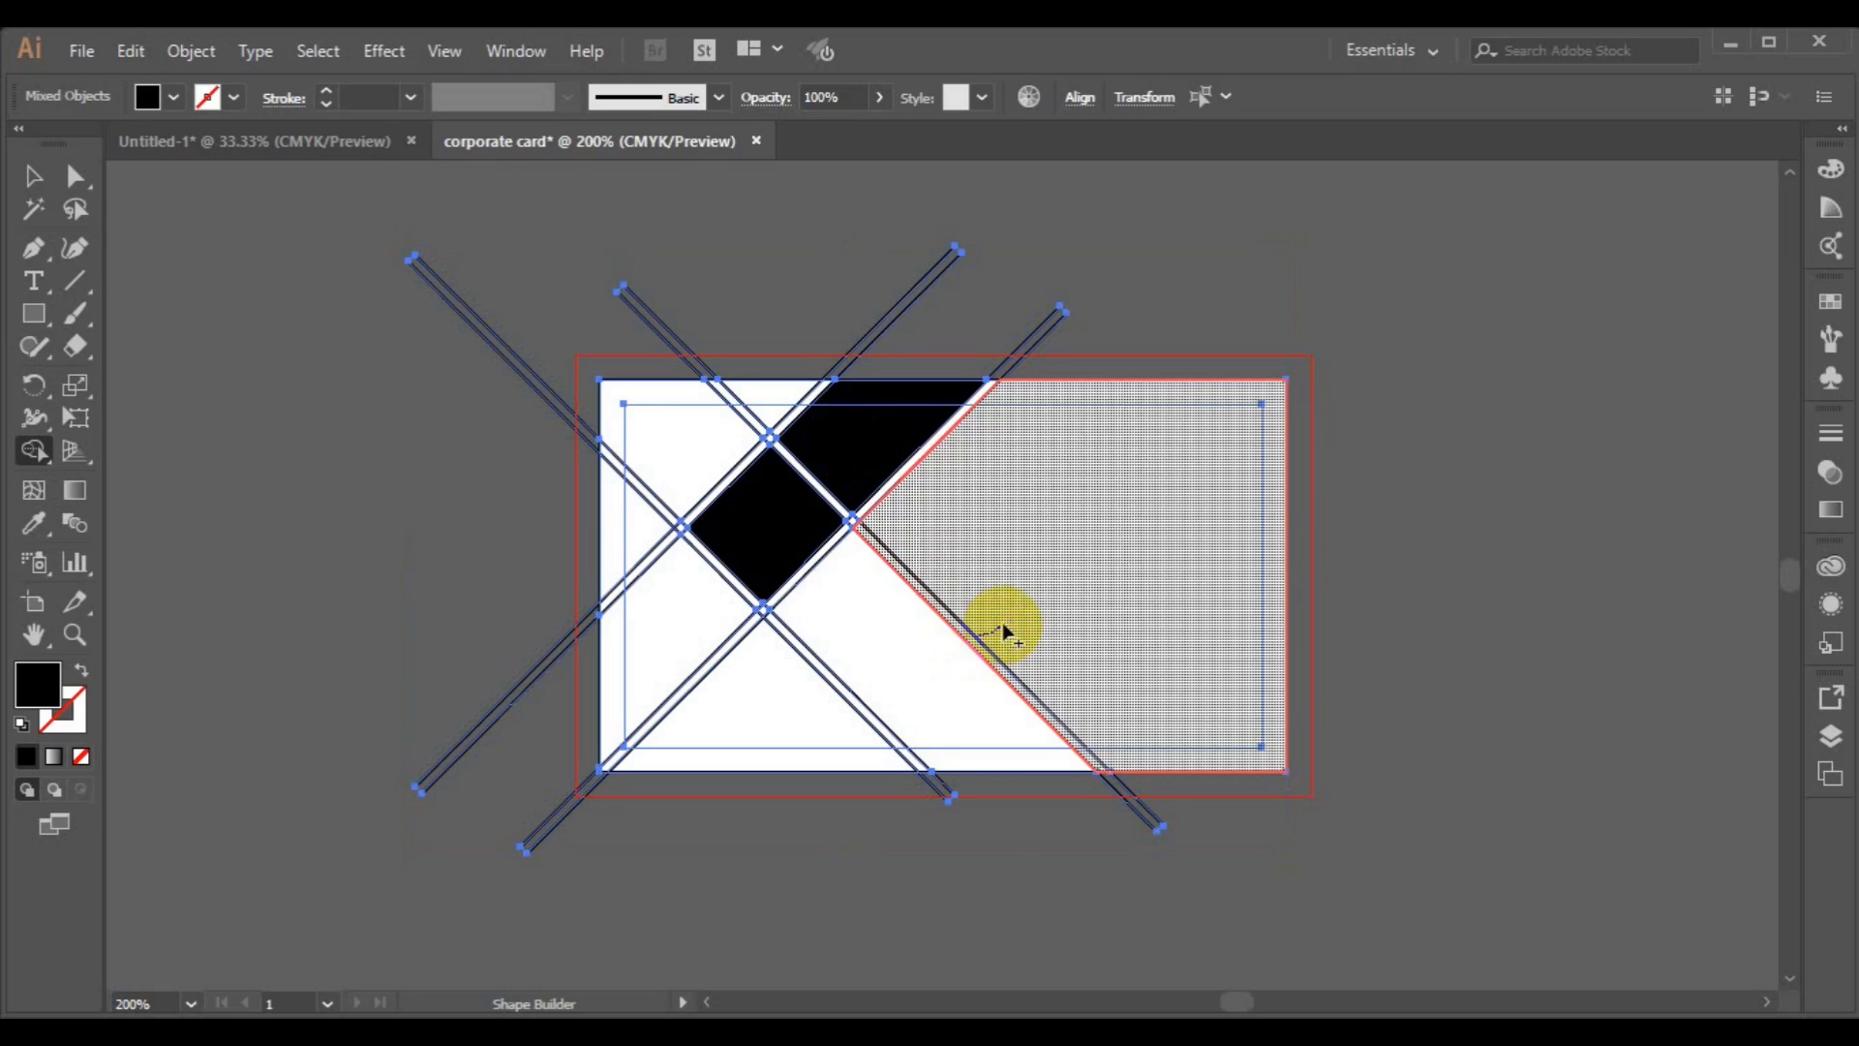
pyautogui.click(1001, 627)
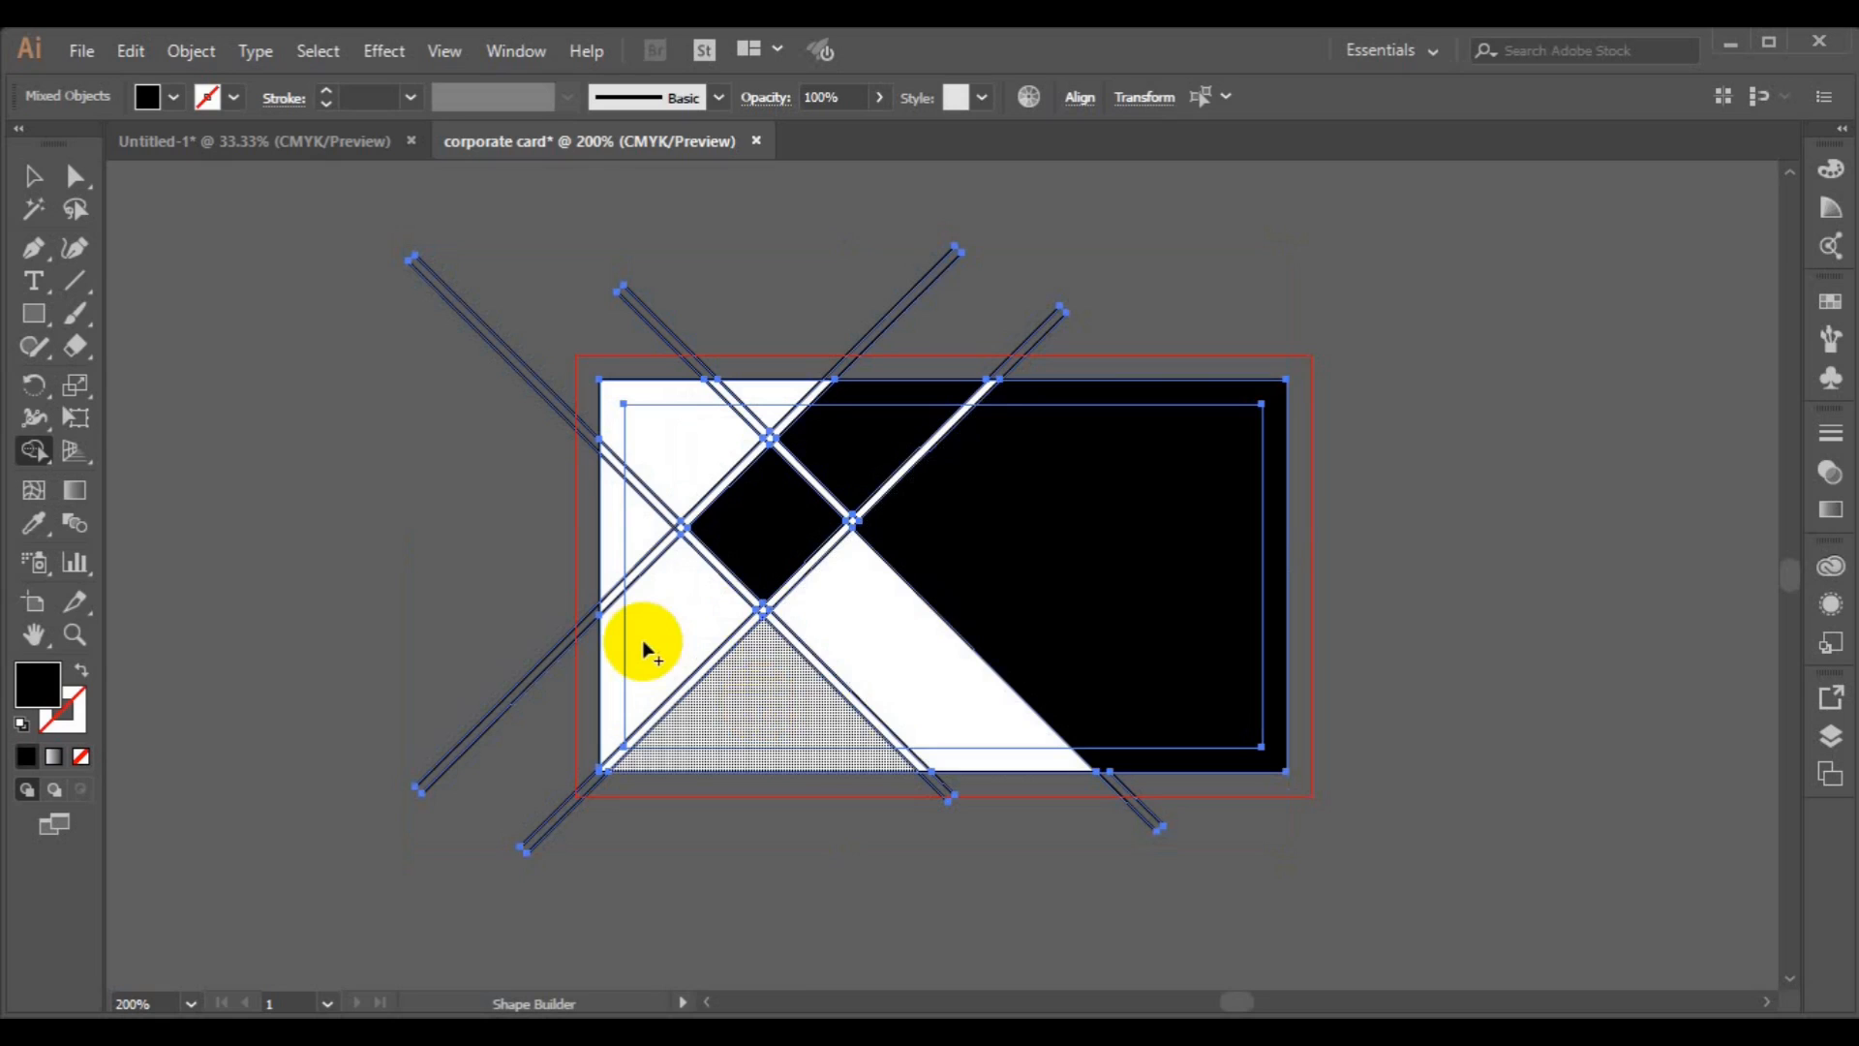
pyautogui.click(775, 402)
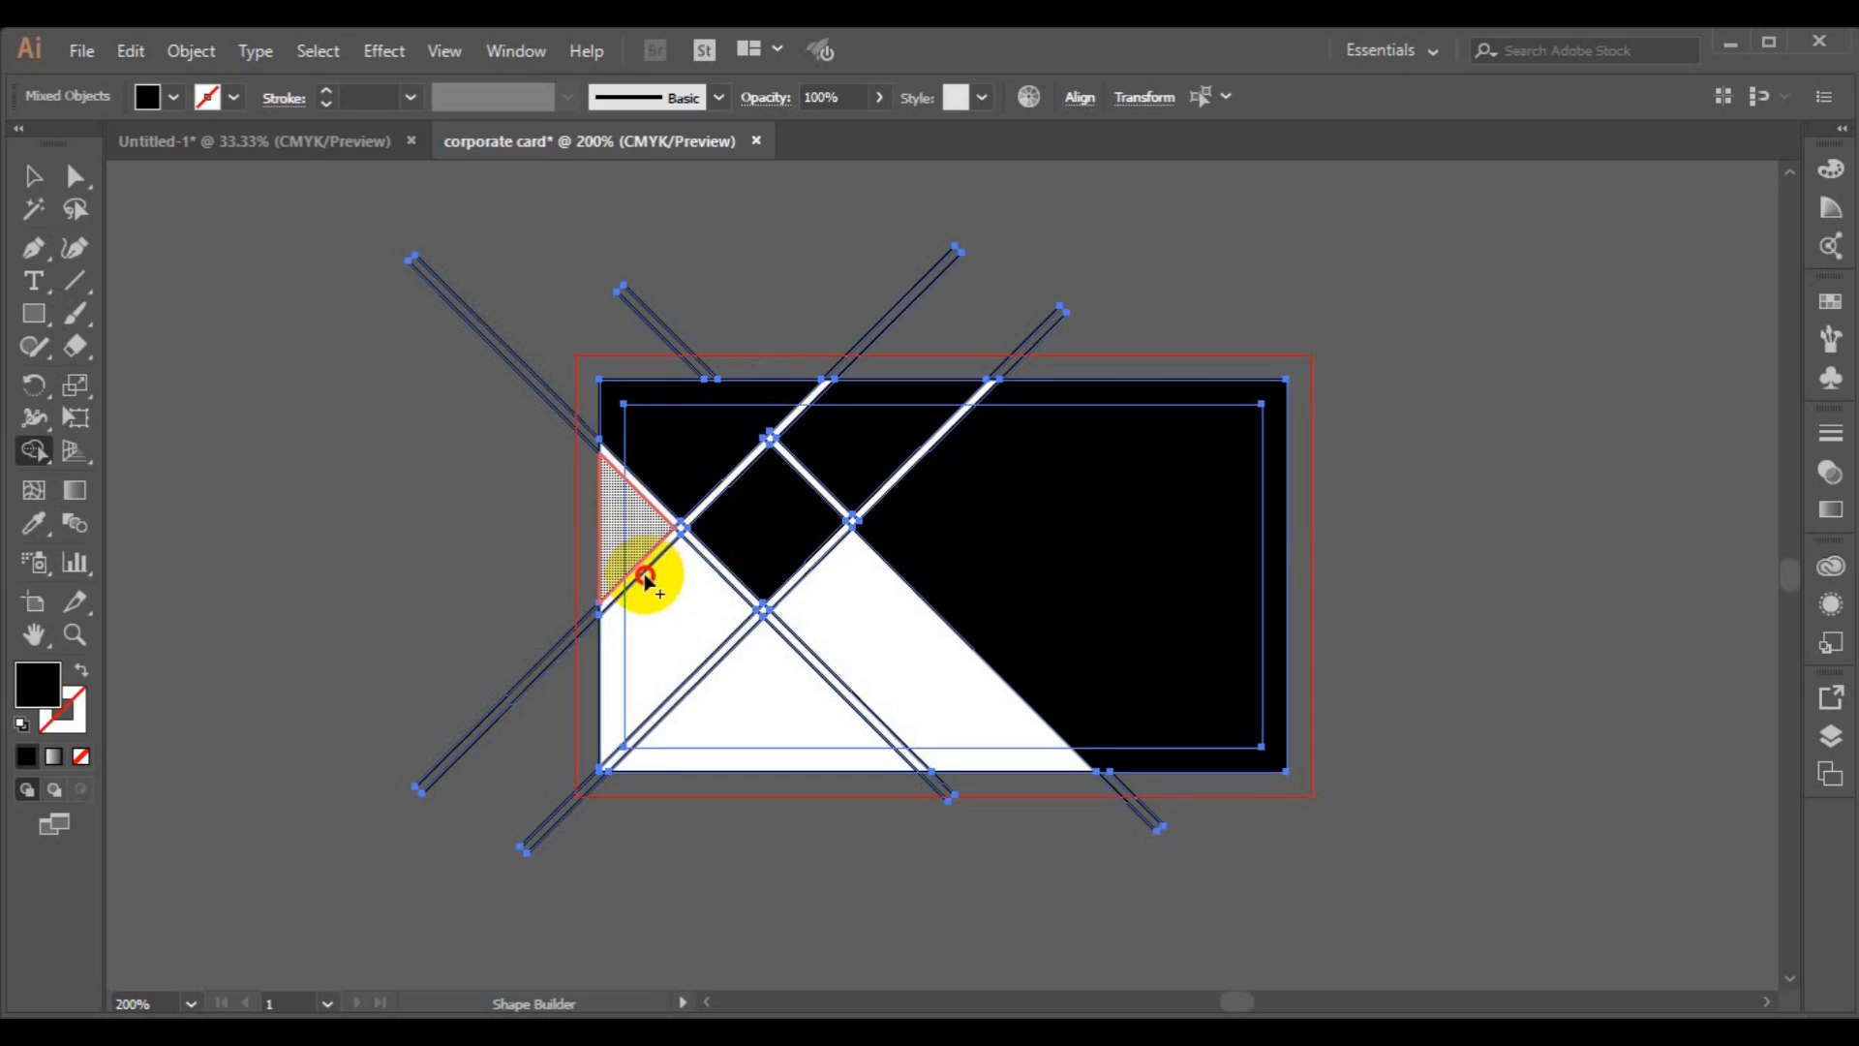
pyautogui.click(647, 584)
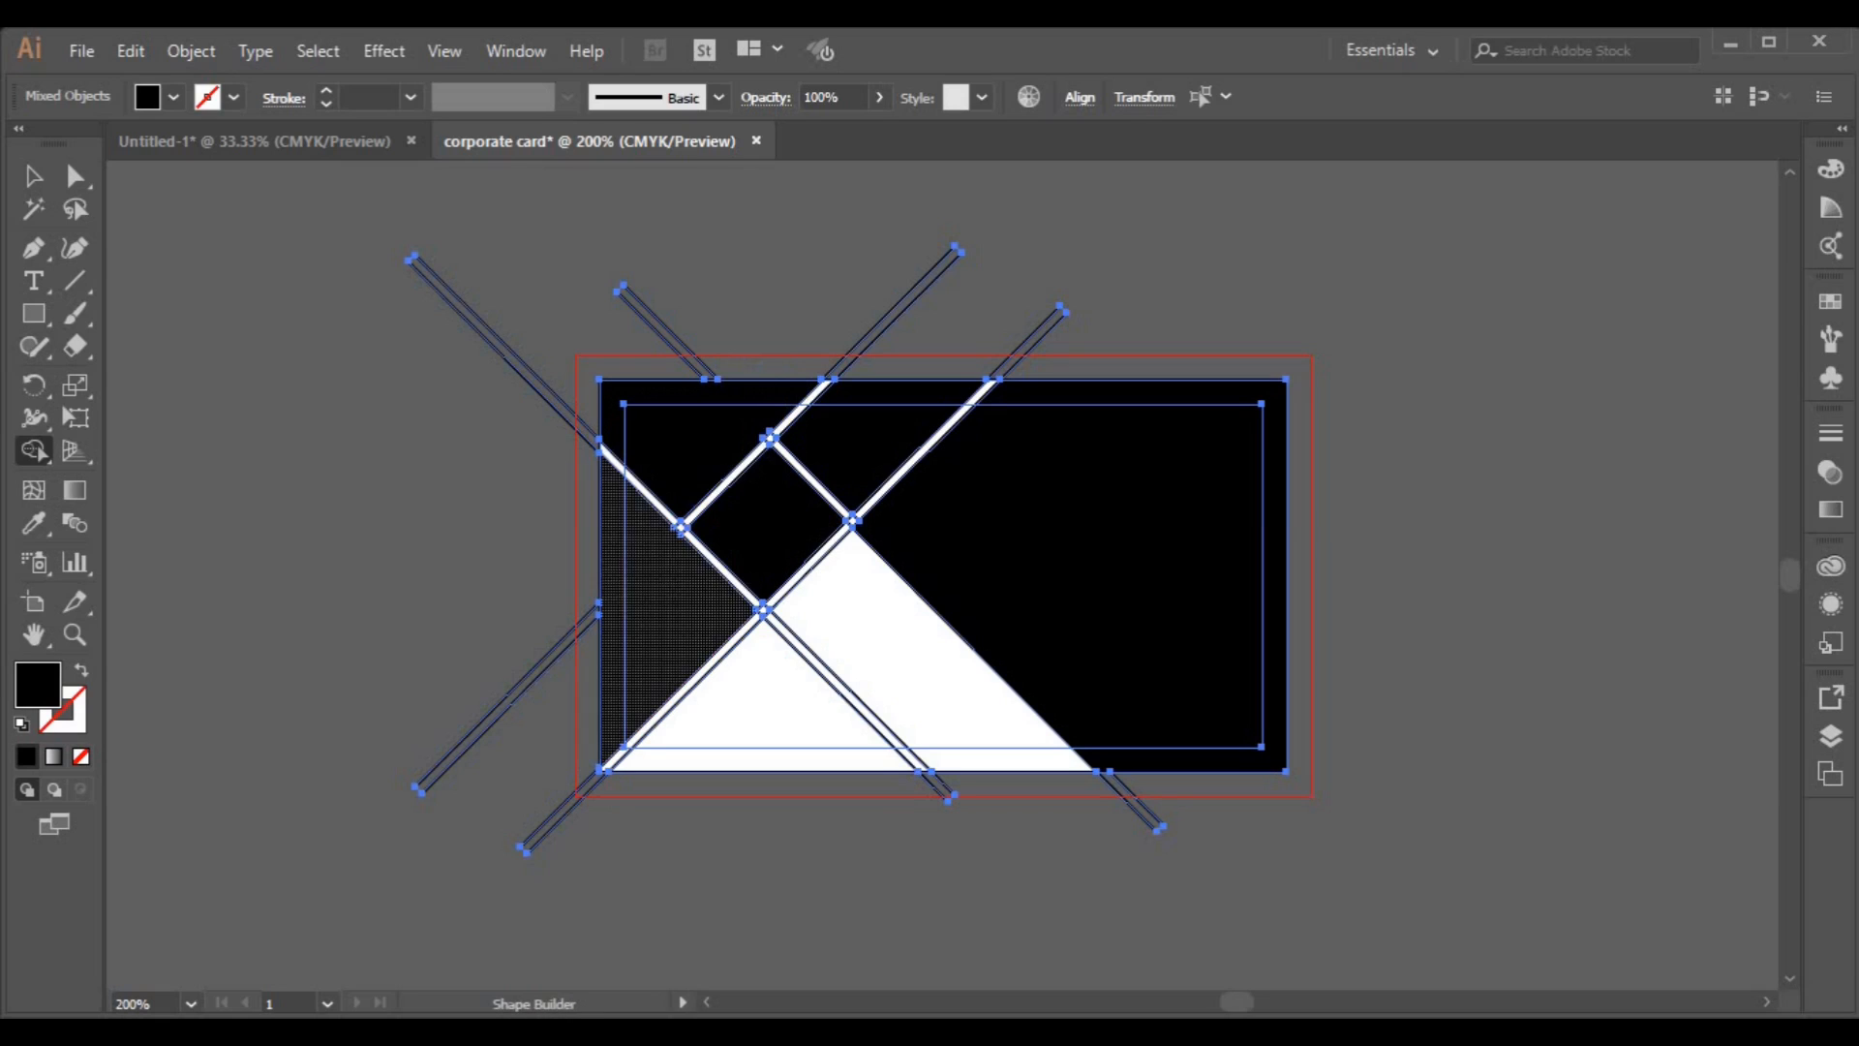
# Delete both rising diagonal line groups and the first falling line group.
pyautogui.click(32, 176)
pyautogui.click(401, 455)
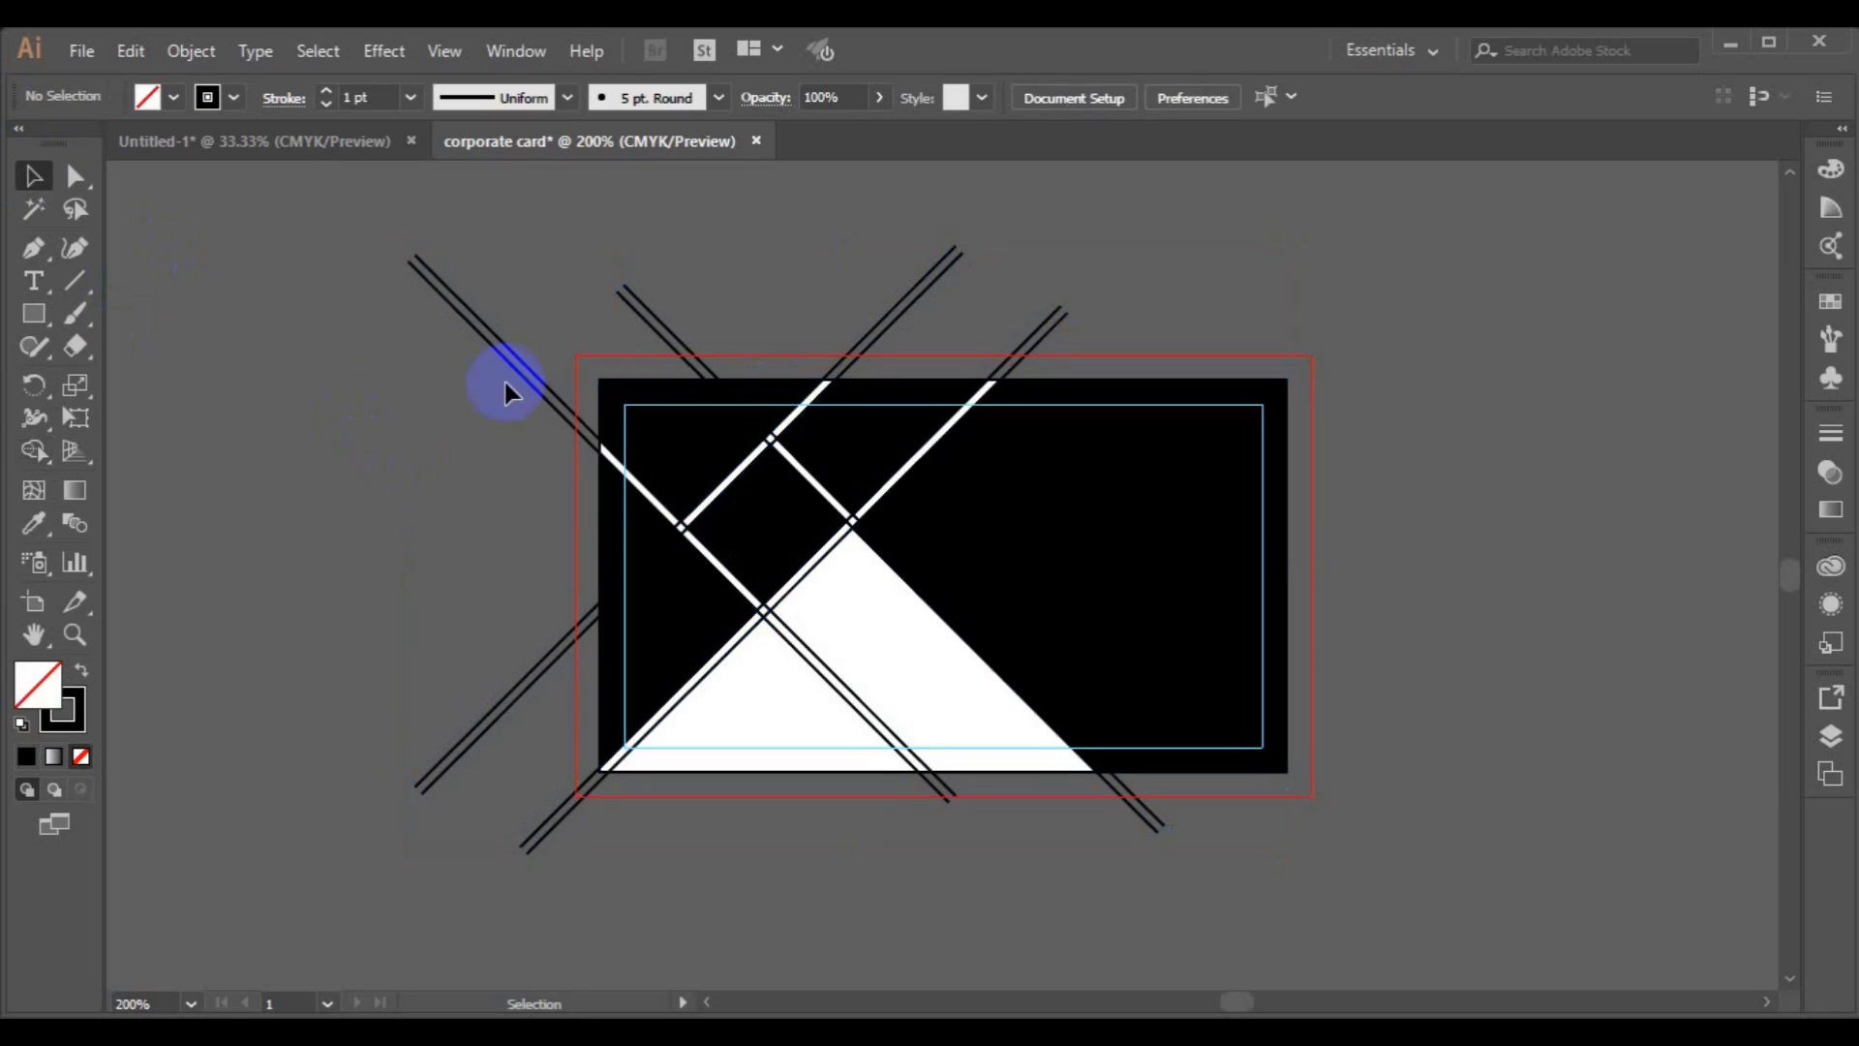
pyautogui.click(522, 385)
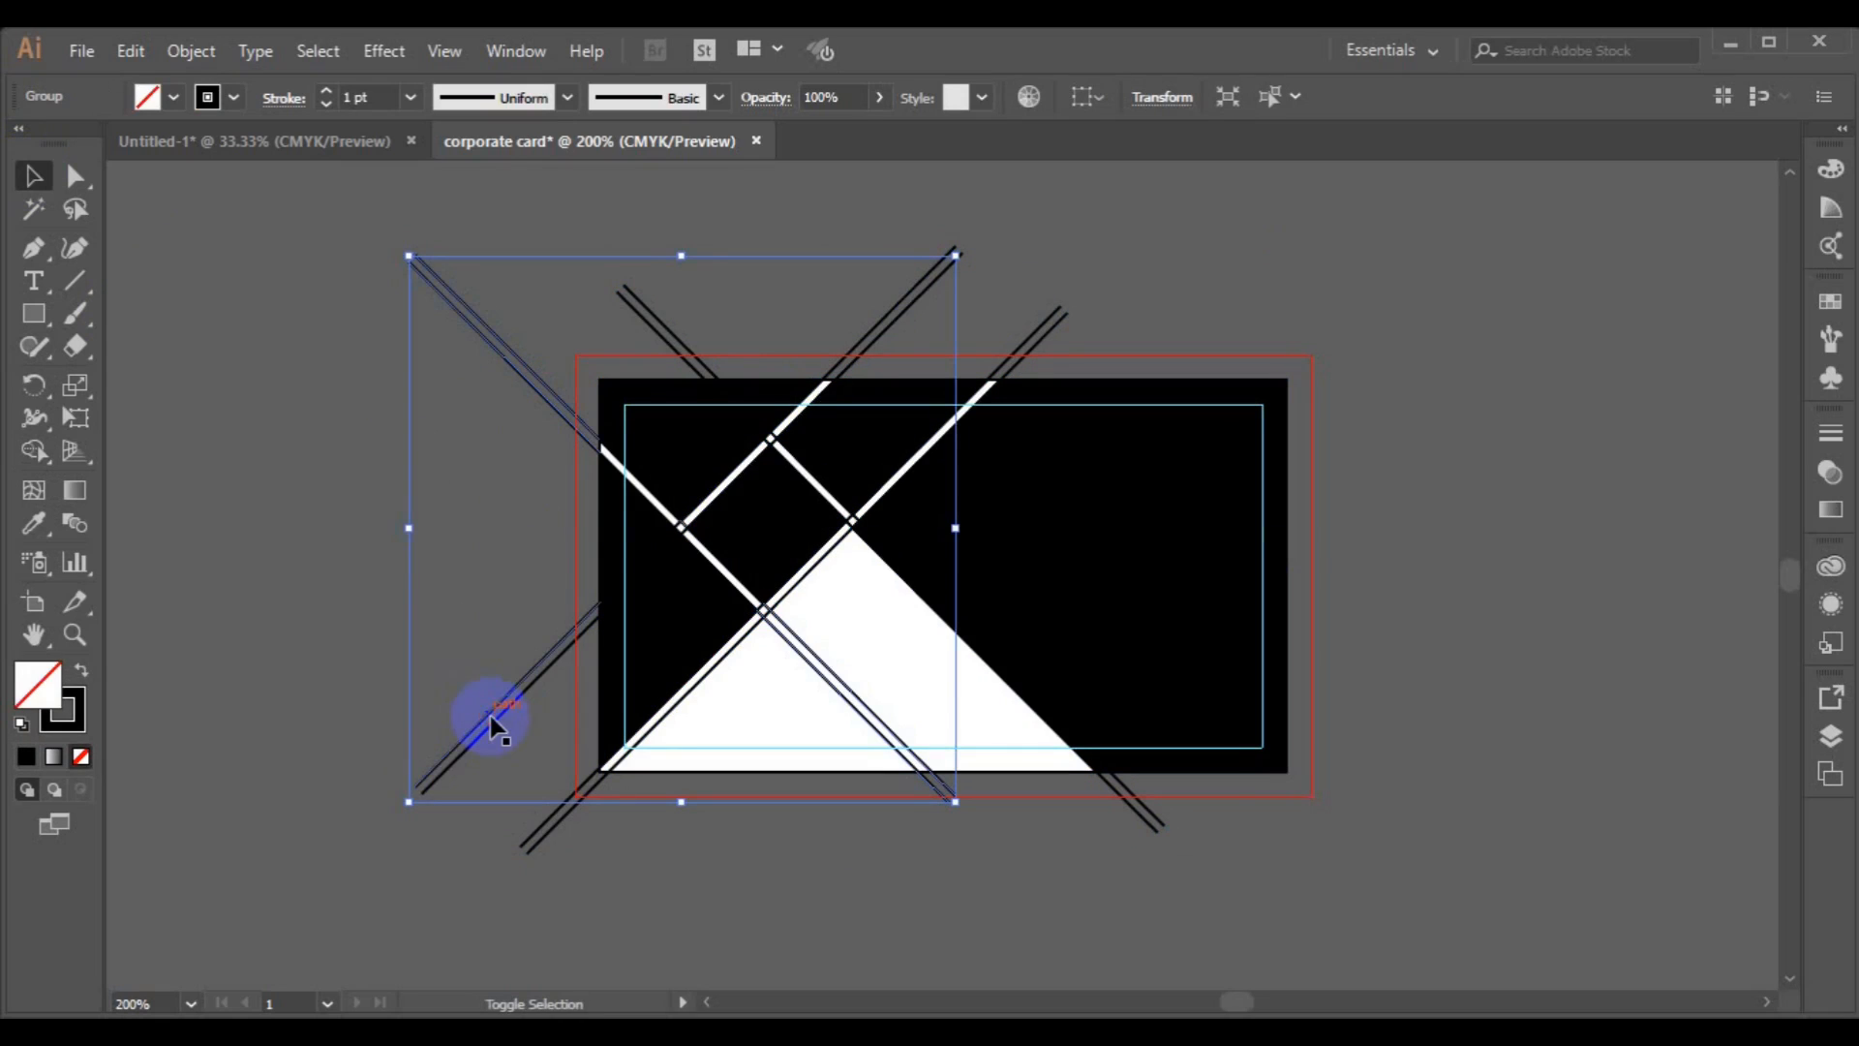
pyautogui.keyDown('shift'); pyautogui.click(552, 839); pyautogui.keyUp('shift')
pyautogui.keyDown('shift'); pyautogui.click(1145, 796); pyautogui.keyUp('shift')
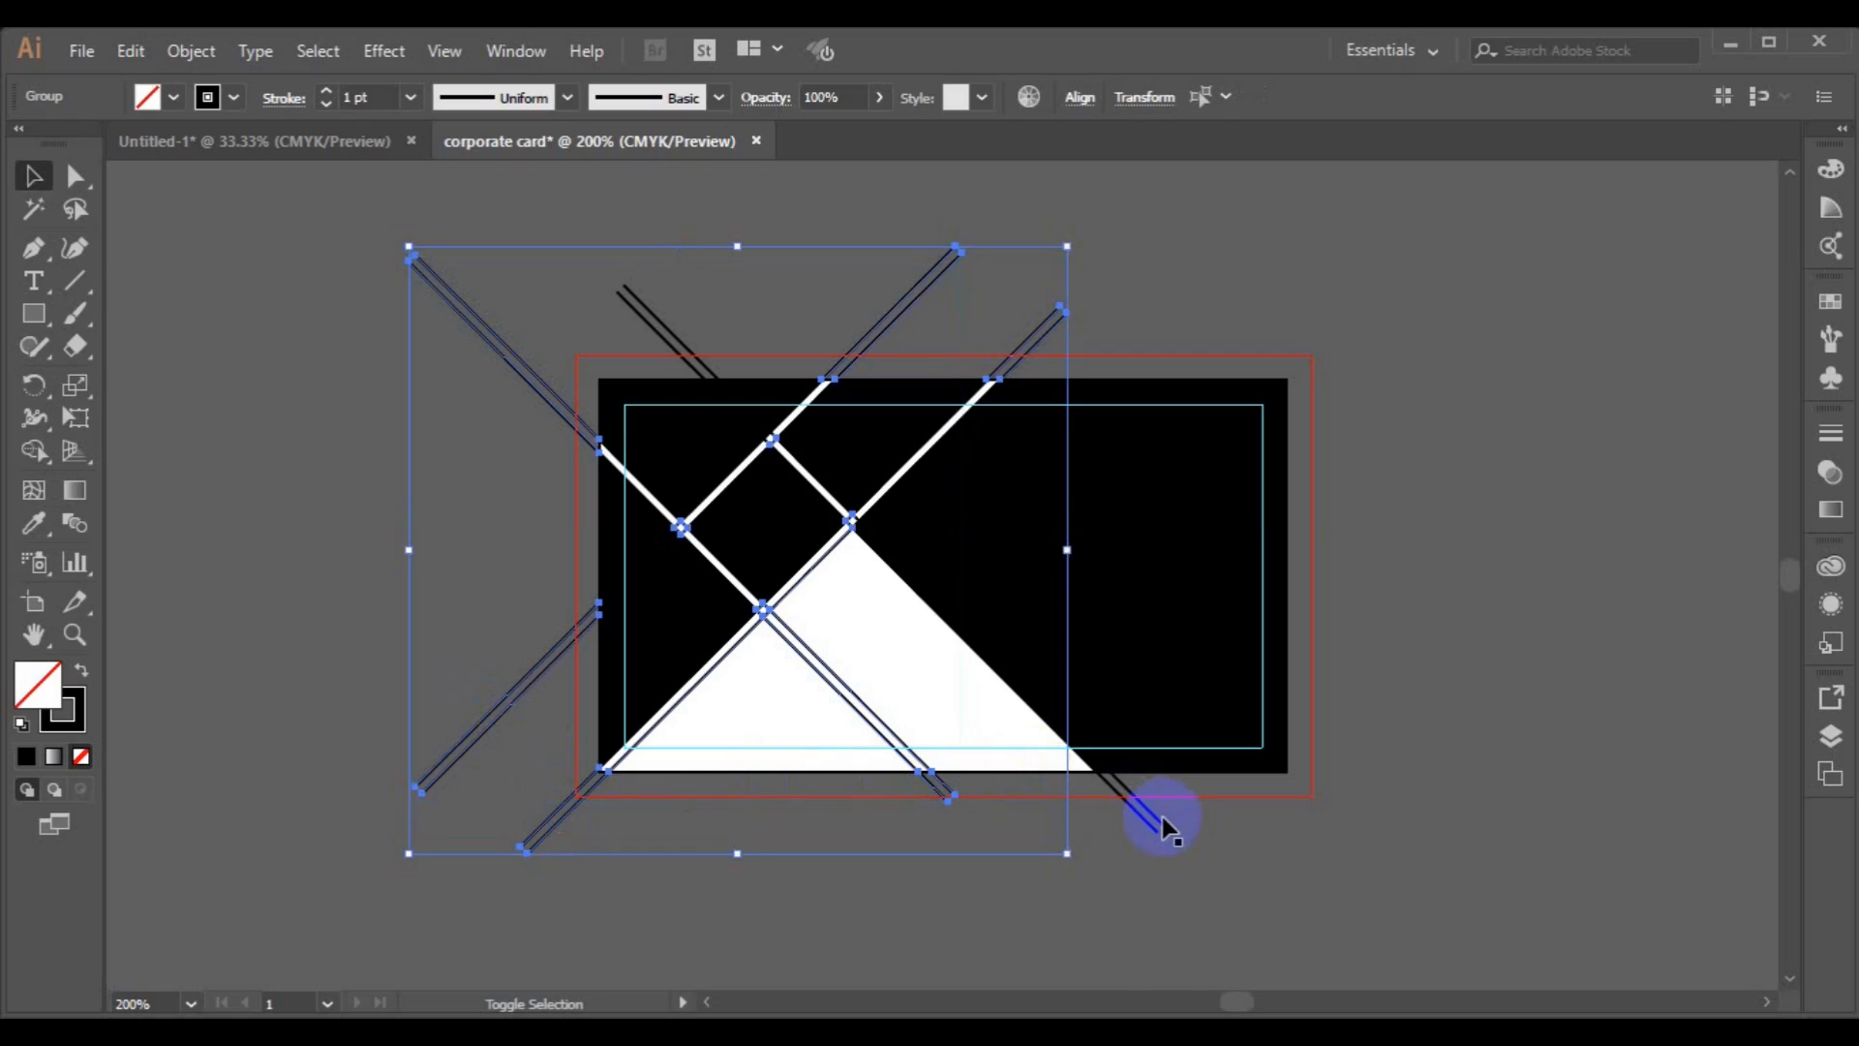
pyautogui.keyDown('shift'); pyautogui.click(1162, 818); pyautogui.keyUp('shift')
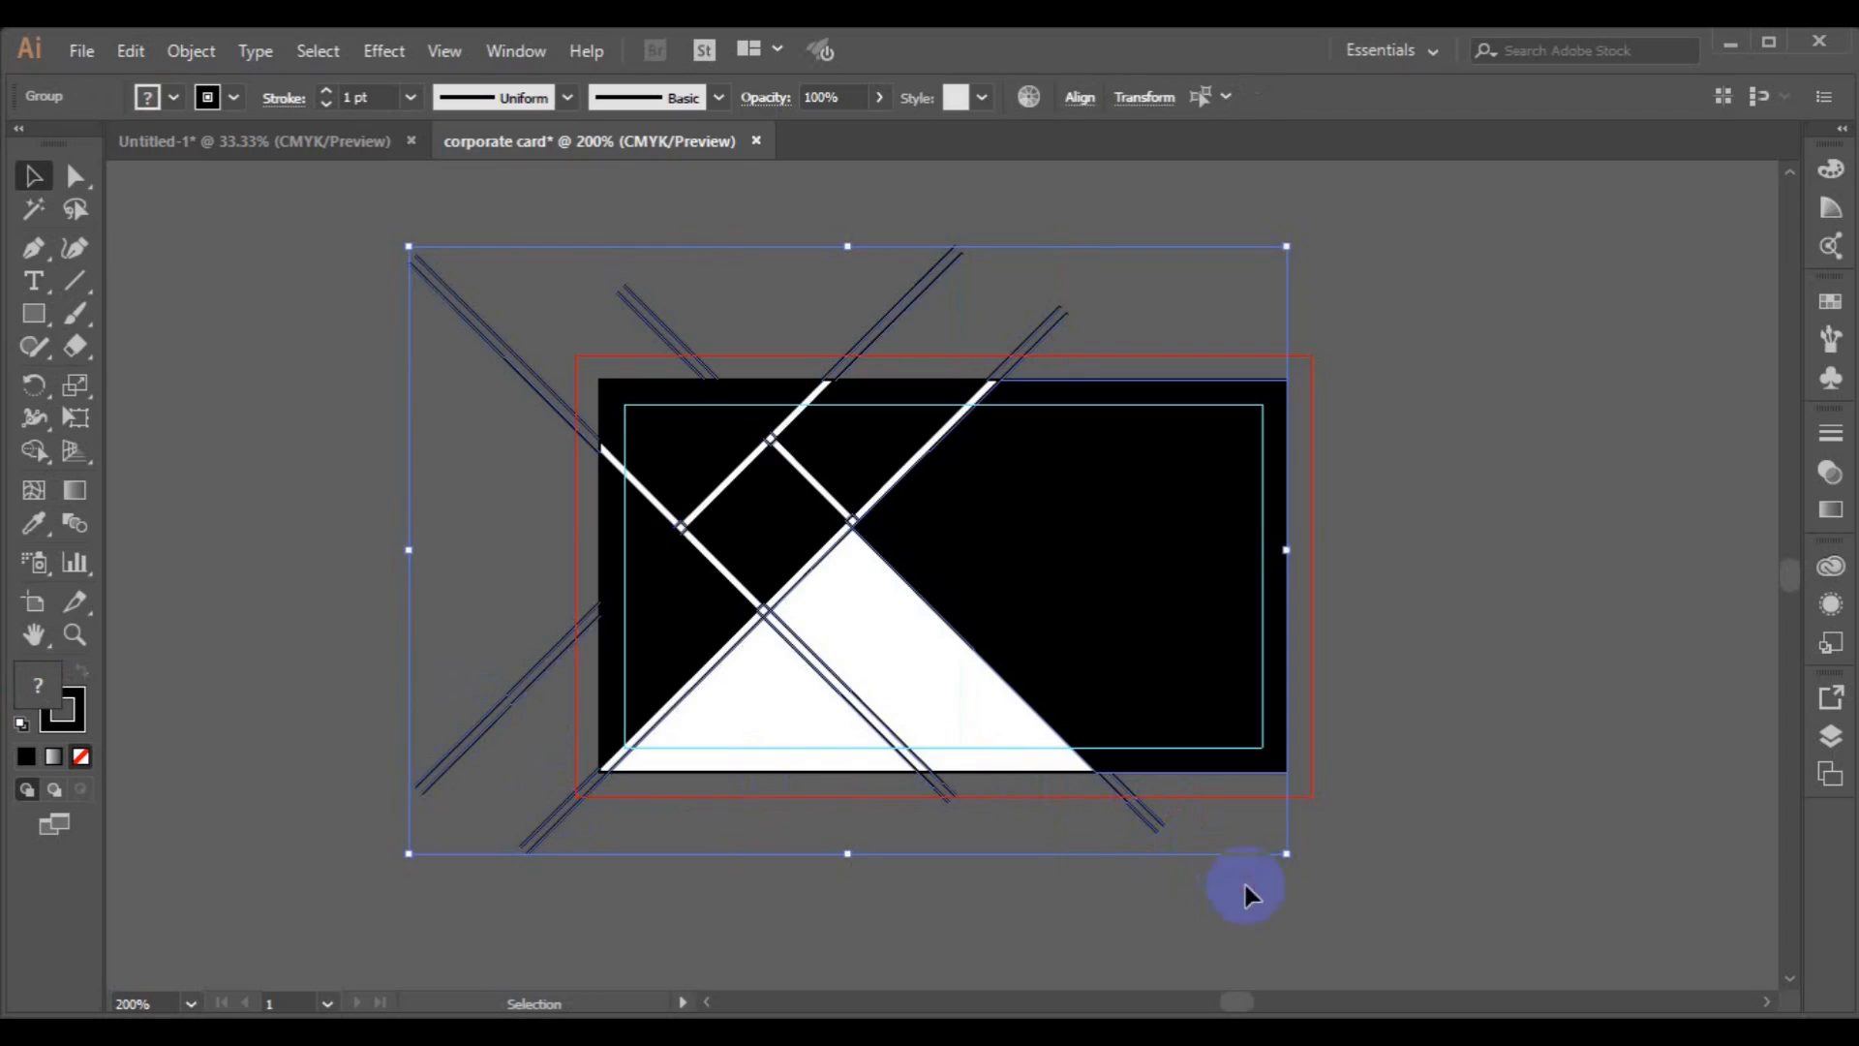
pyautogui.click(713, 780)
pyautogui.click(554, 818)
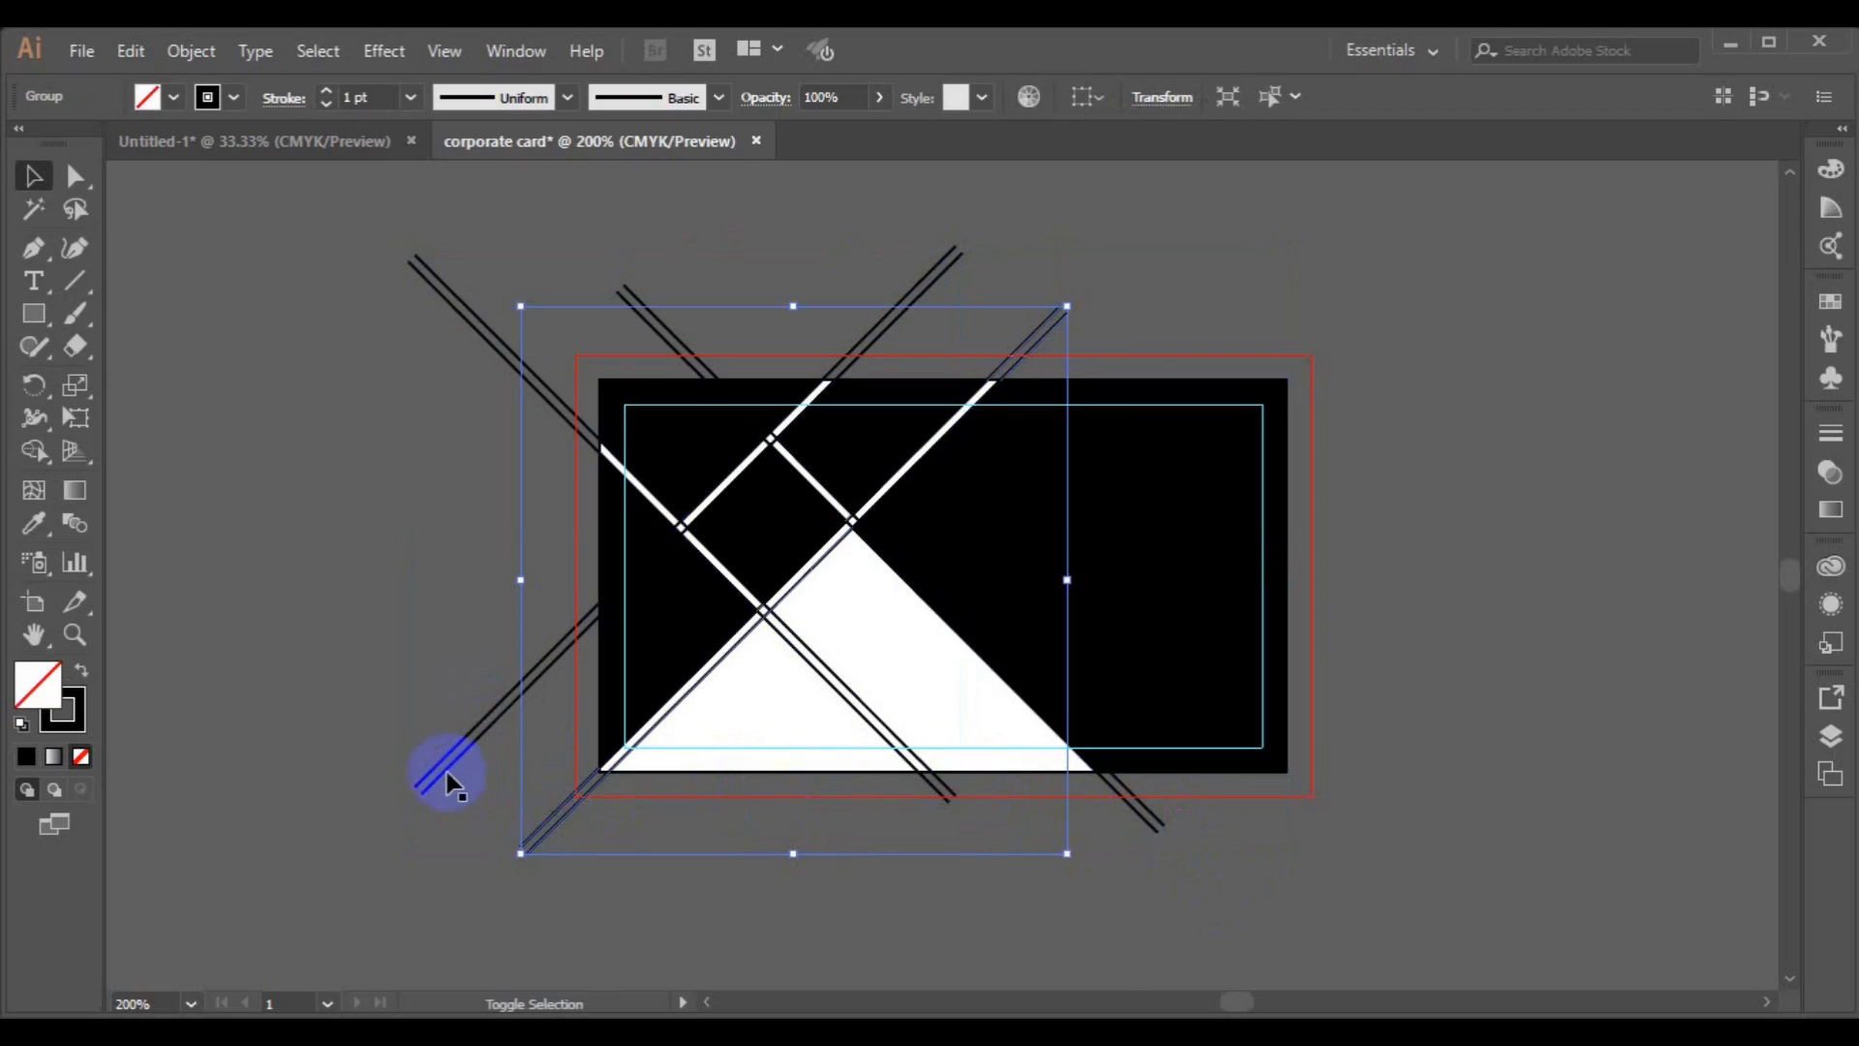
pyautogui.press('Delete')
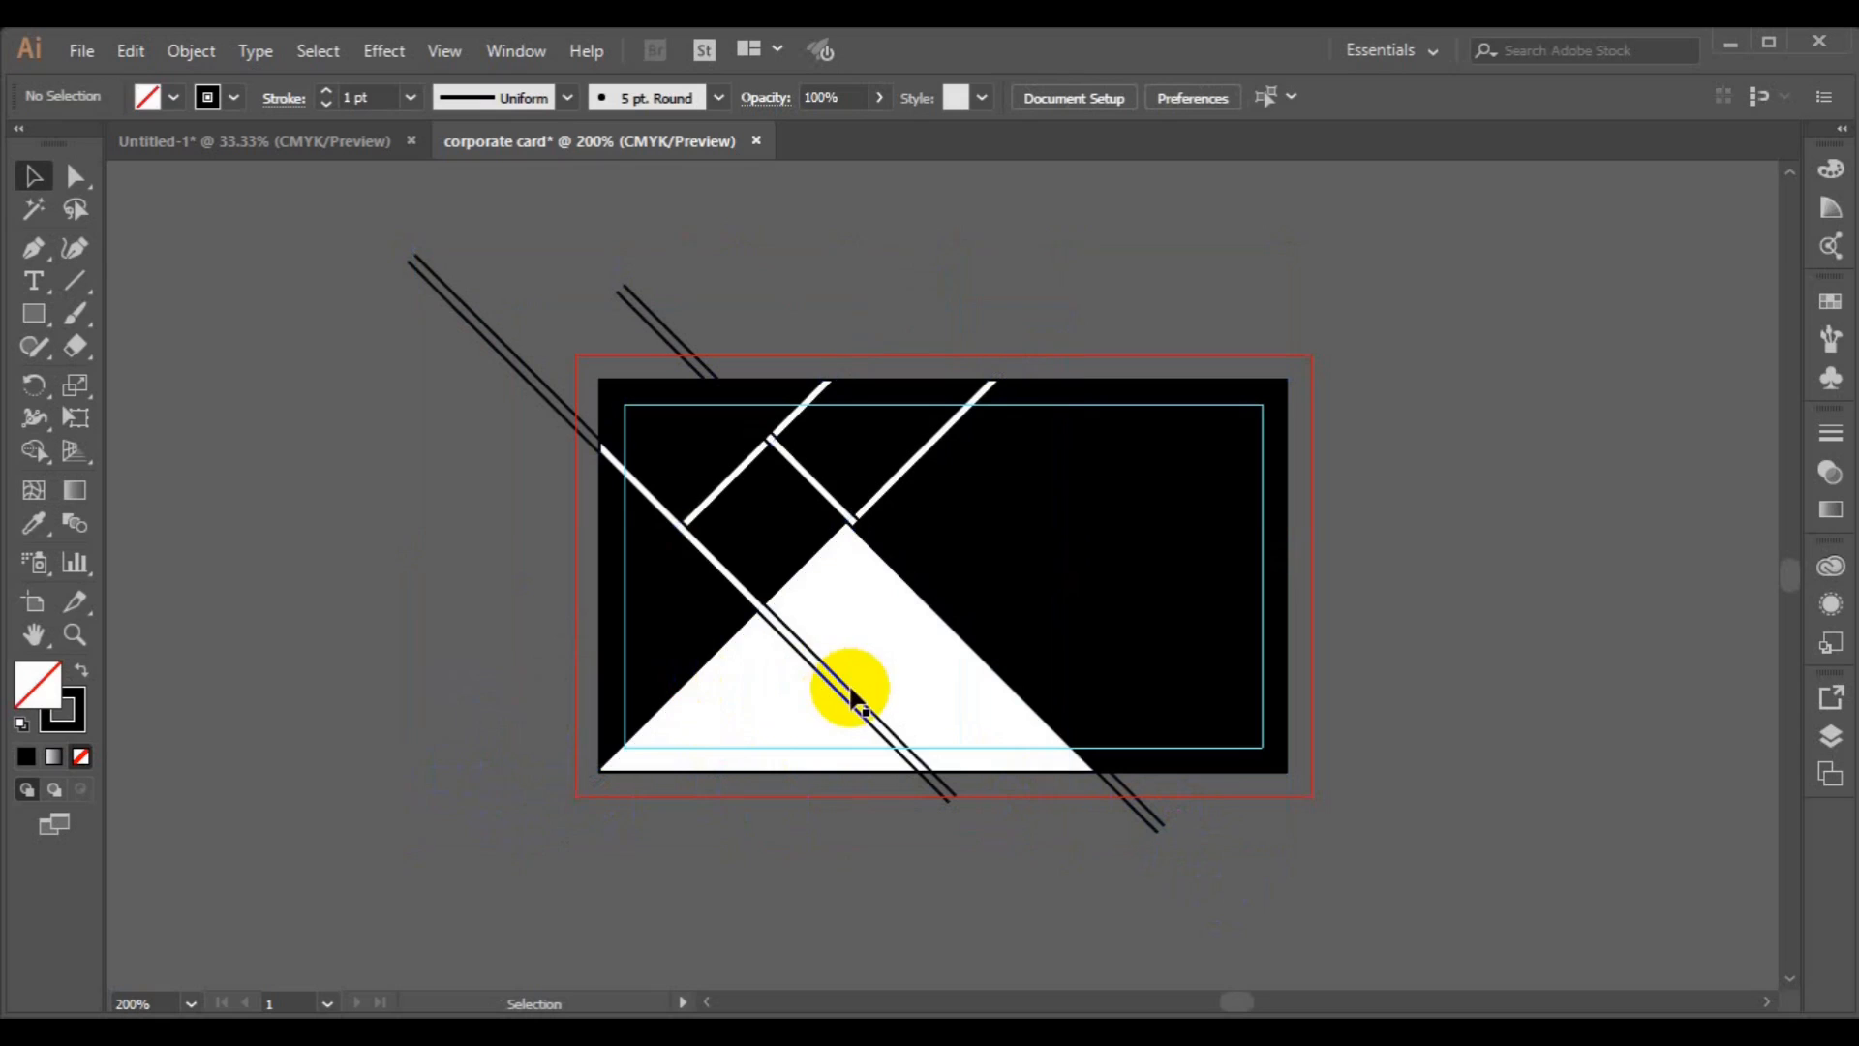
pyautogui.click(850, 691)
pyautogui.press('Delete')
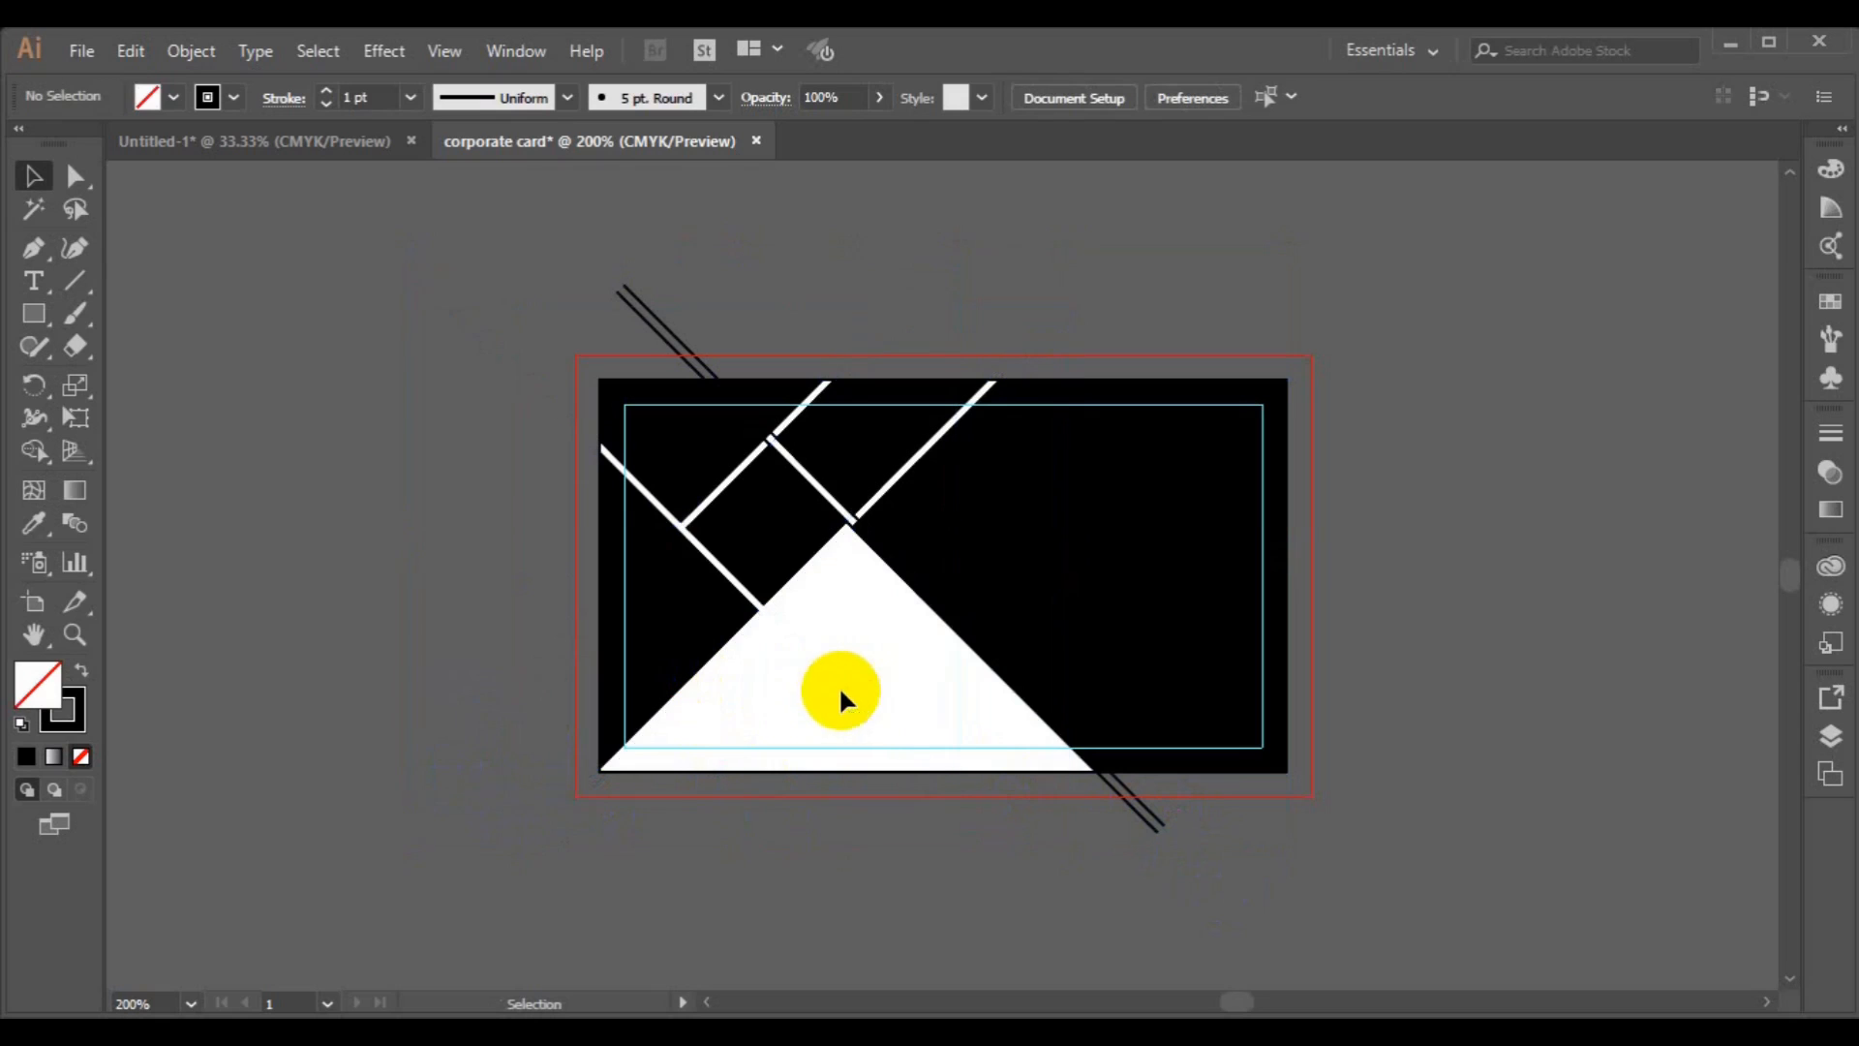
pyautogui.click(624, 290)
pyautogui.press('Delete')
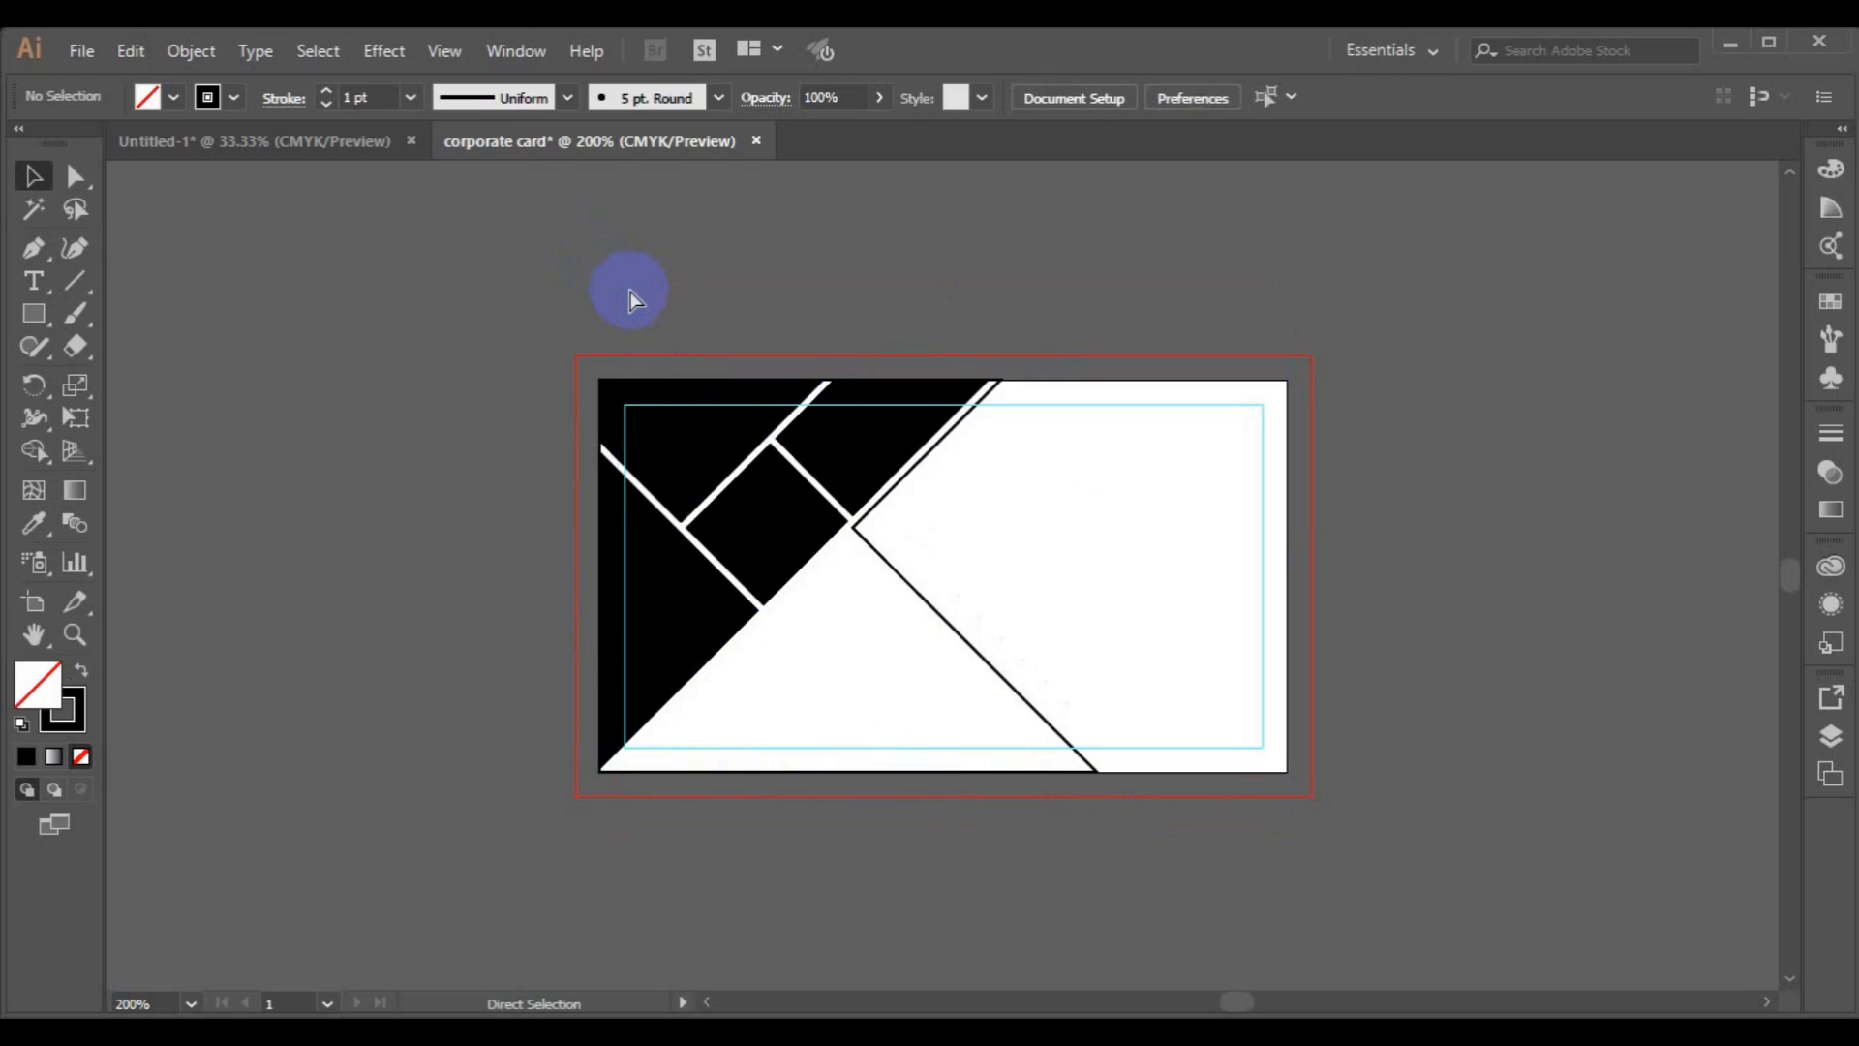
pyautogui.hotkey('ctrl', 'z')
# Ungroup the remaining falling line group and delete its segments sticking out above and below the card.
pyautogui.click(934, 602)
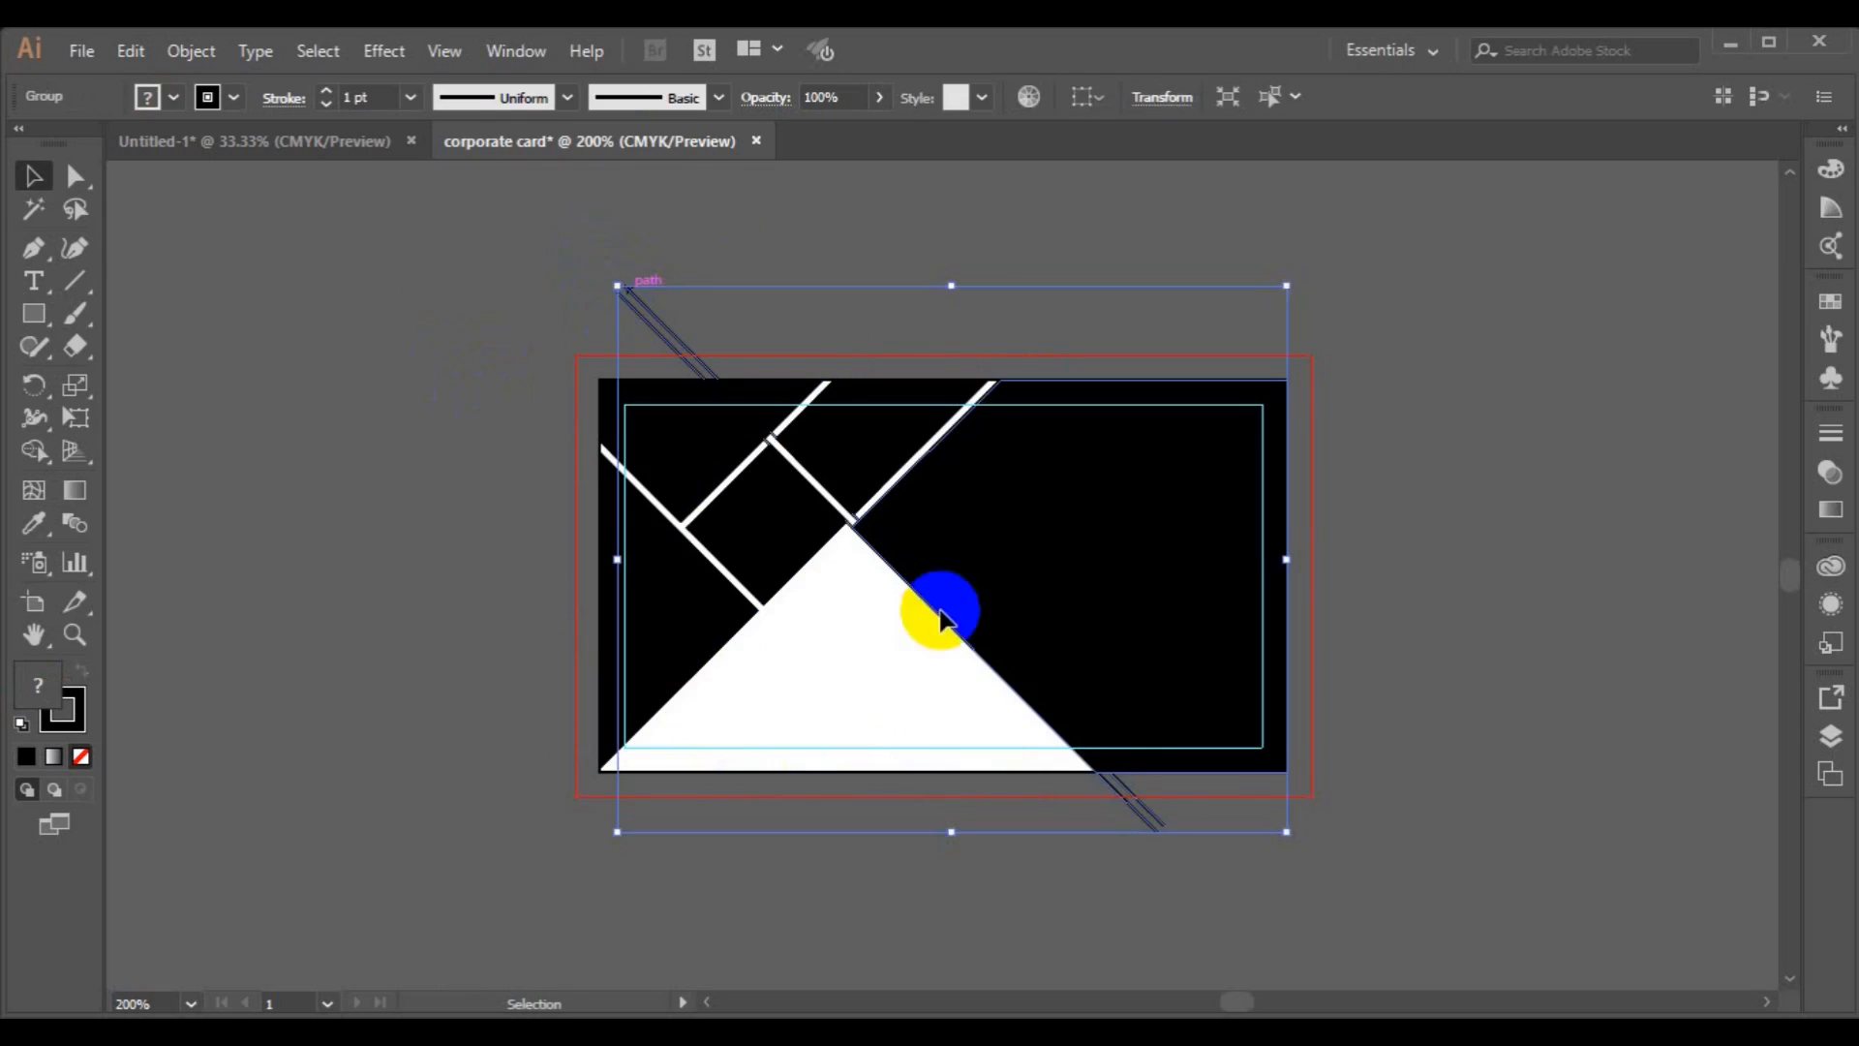
pyautogui.click(1162, 826)
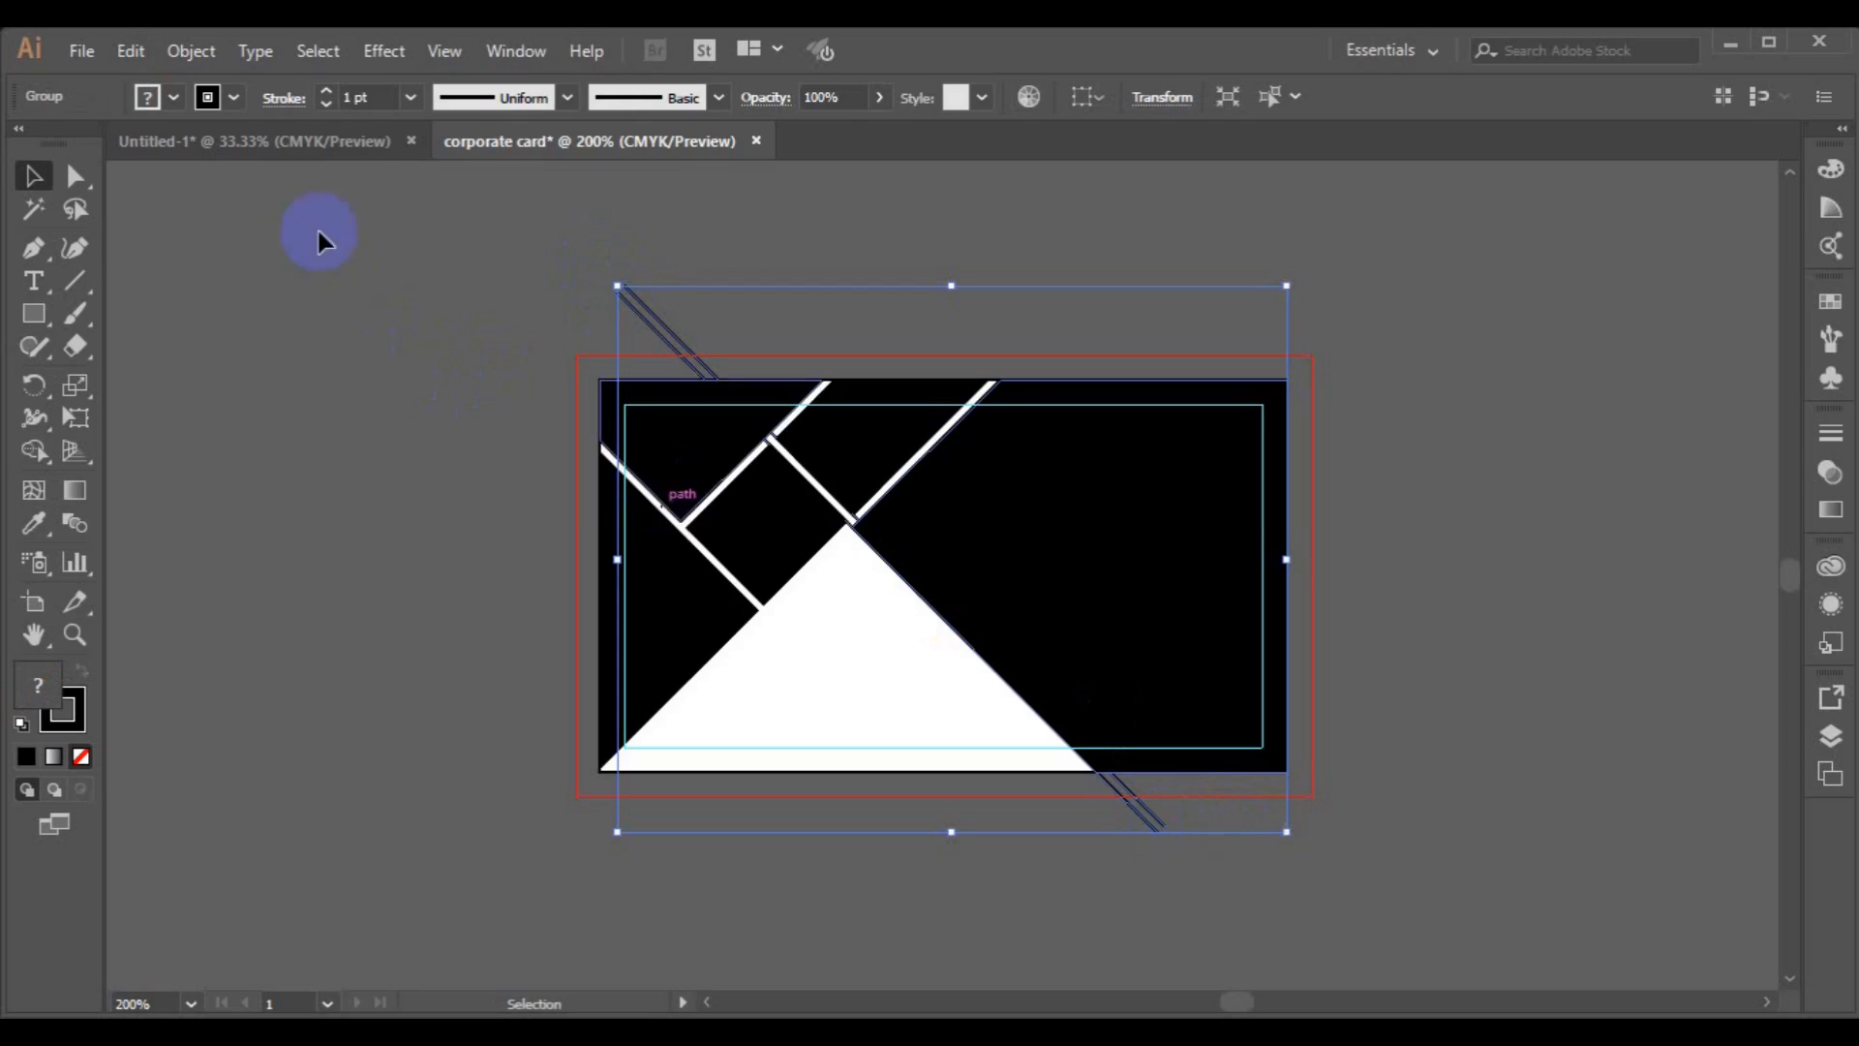
pyautogui.click(189, 51)
pyautogui.click(368, 151)
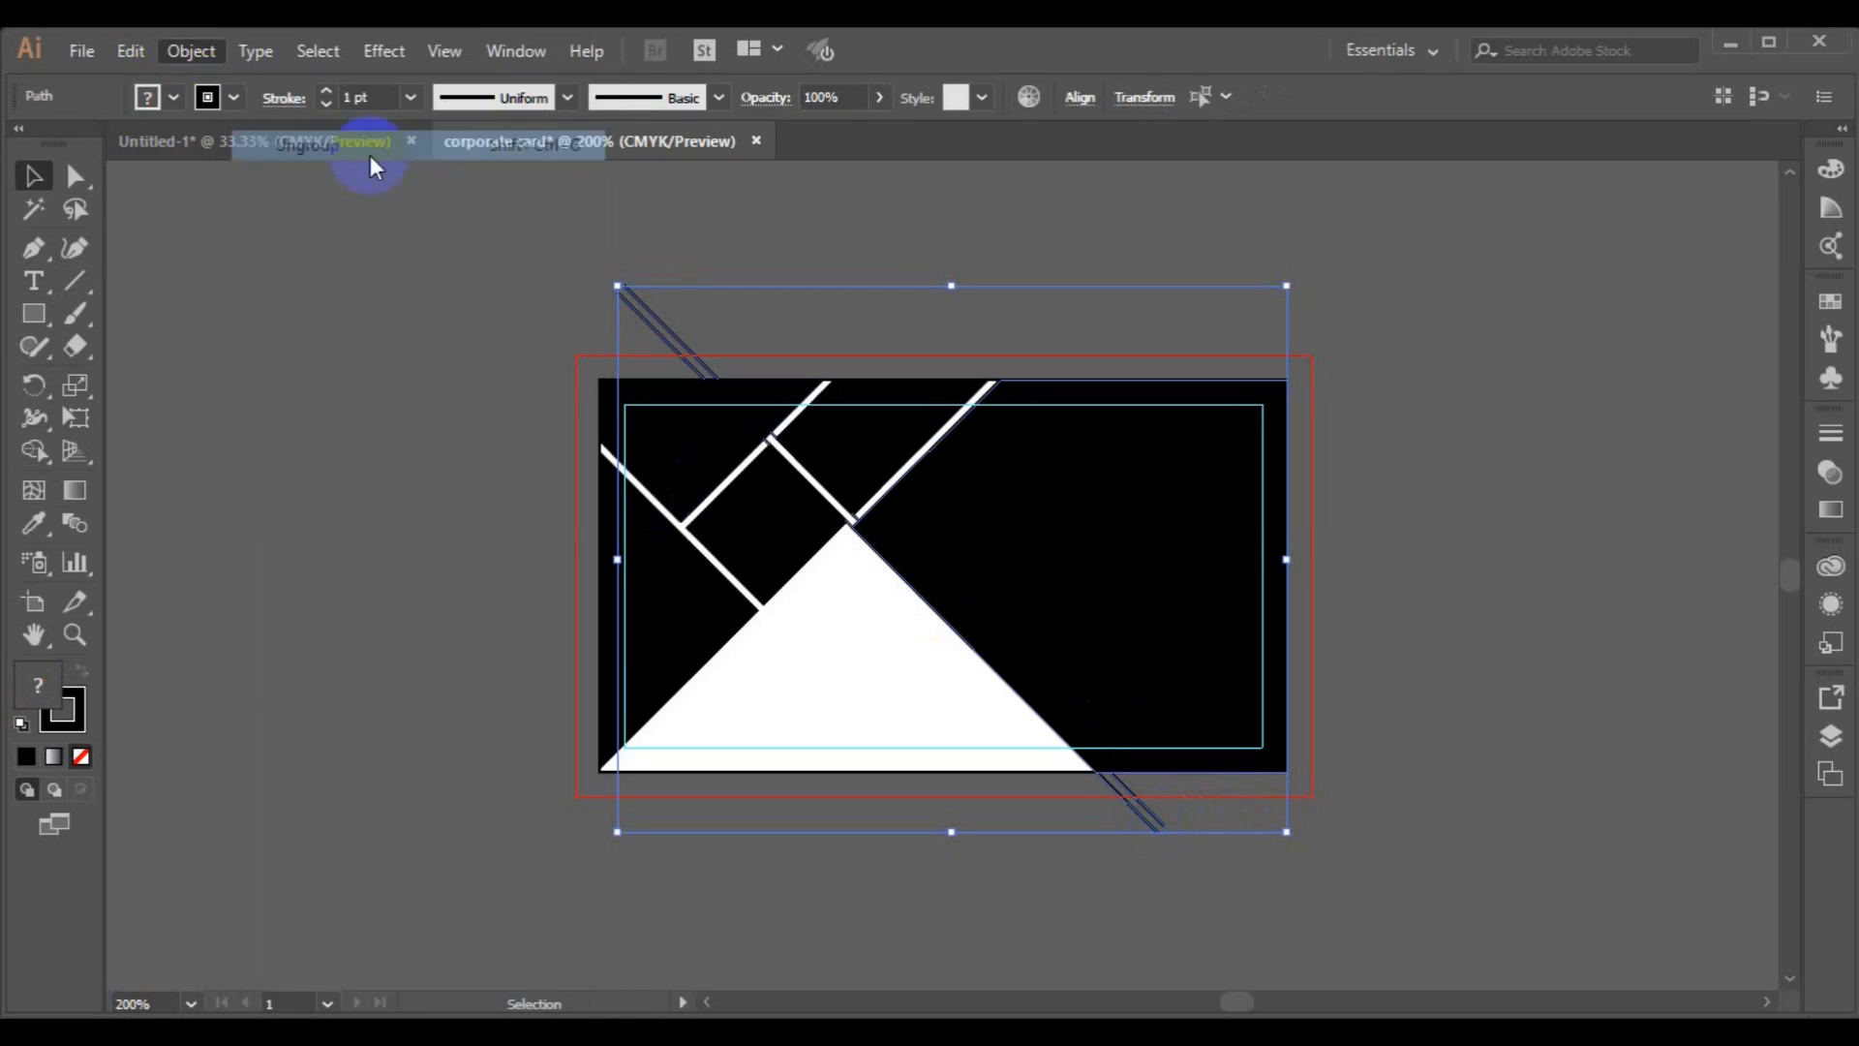
pyautogui.click(471, 258)
pyautogui.click(665, 327)
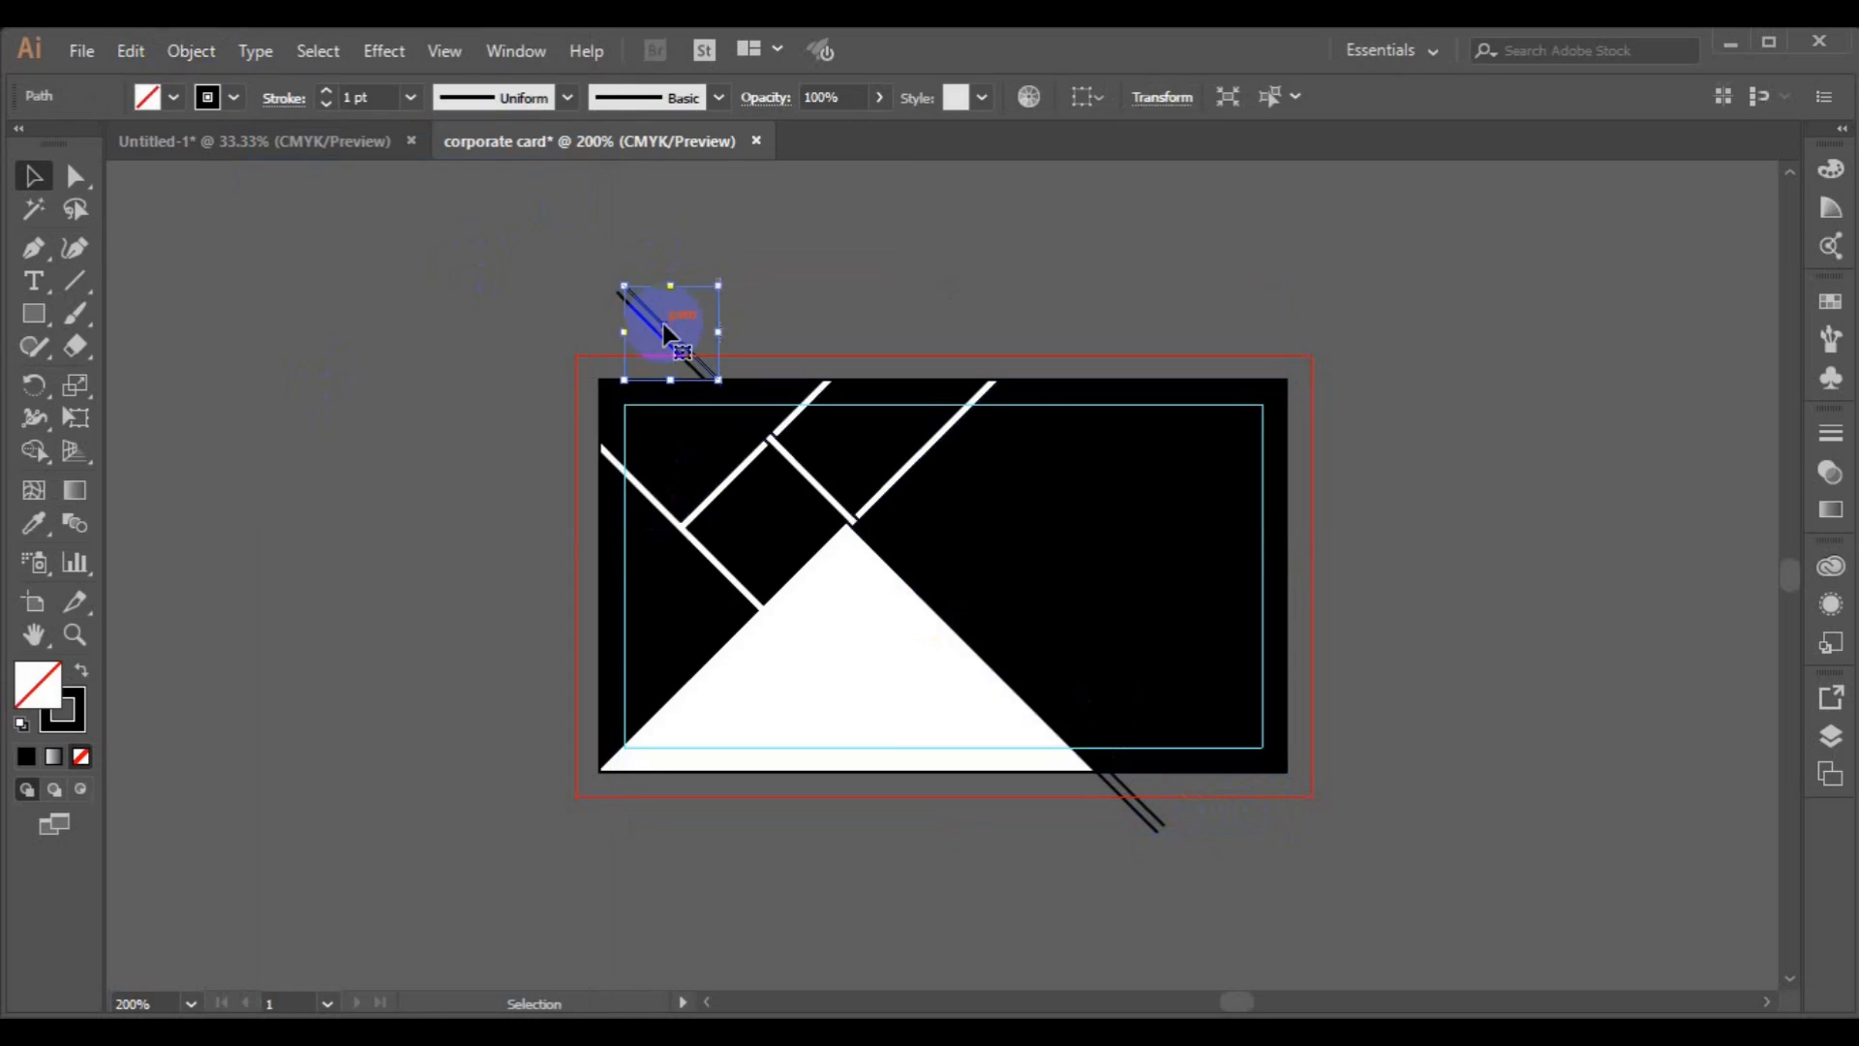
pyautogui.press('Delete')
pyautogui.click(658, 332)
pyautogui.press('Delete')
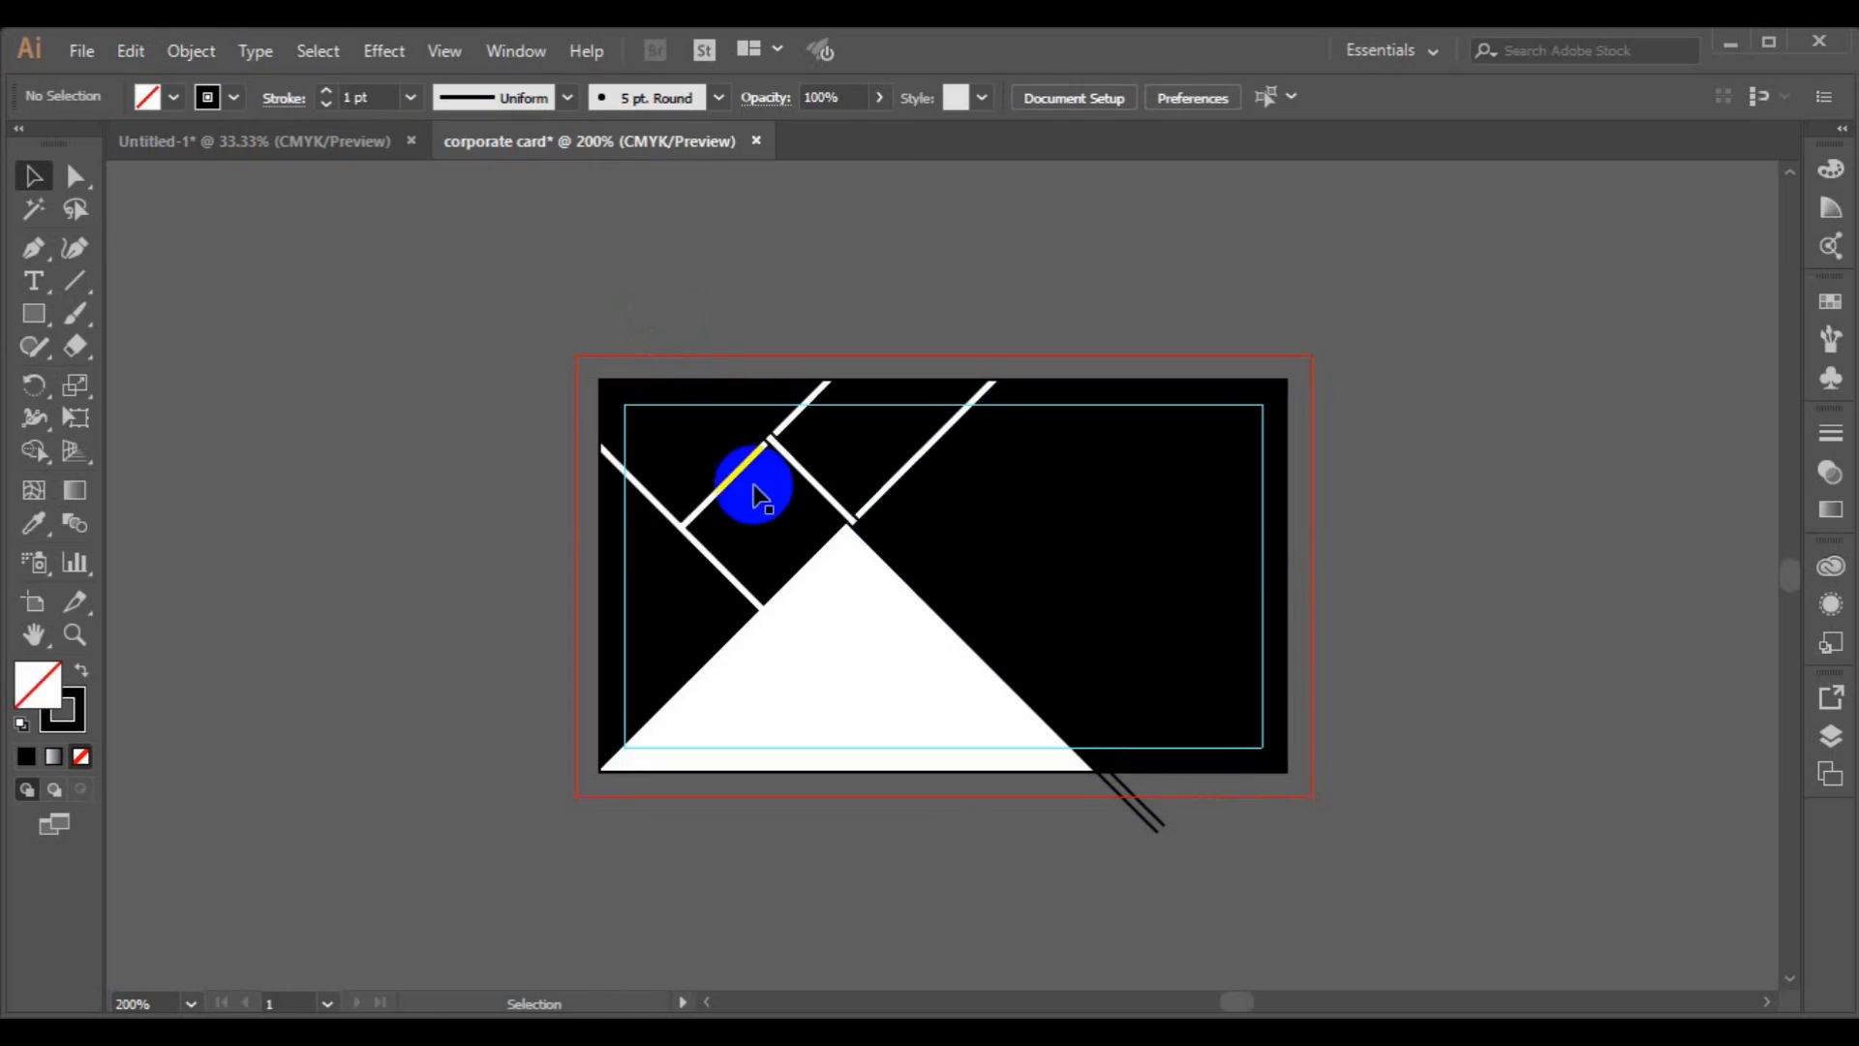
pyautogui.click(855, 521)
pyautogui.click(1108, 780)
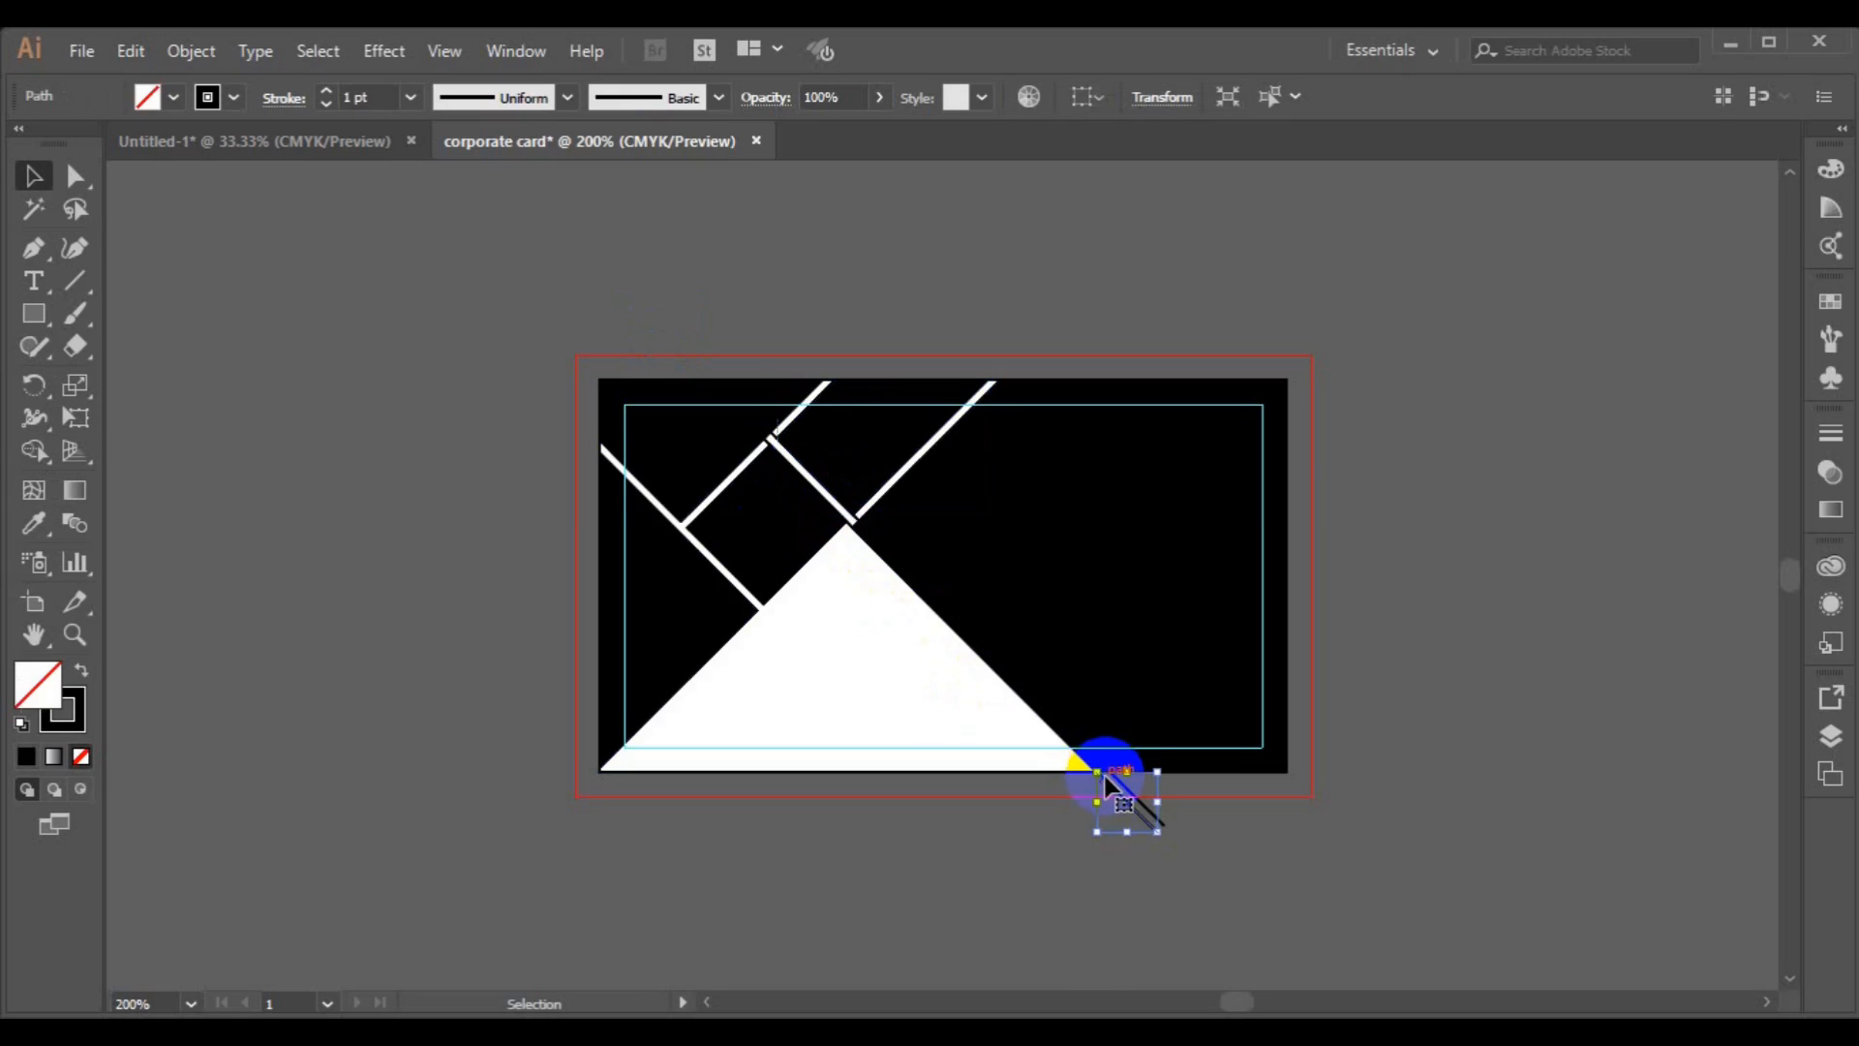
pyautogui.press('Delete')
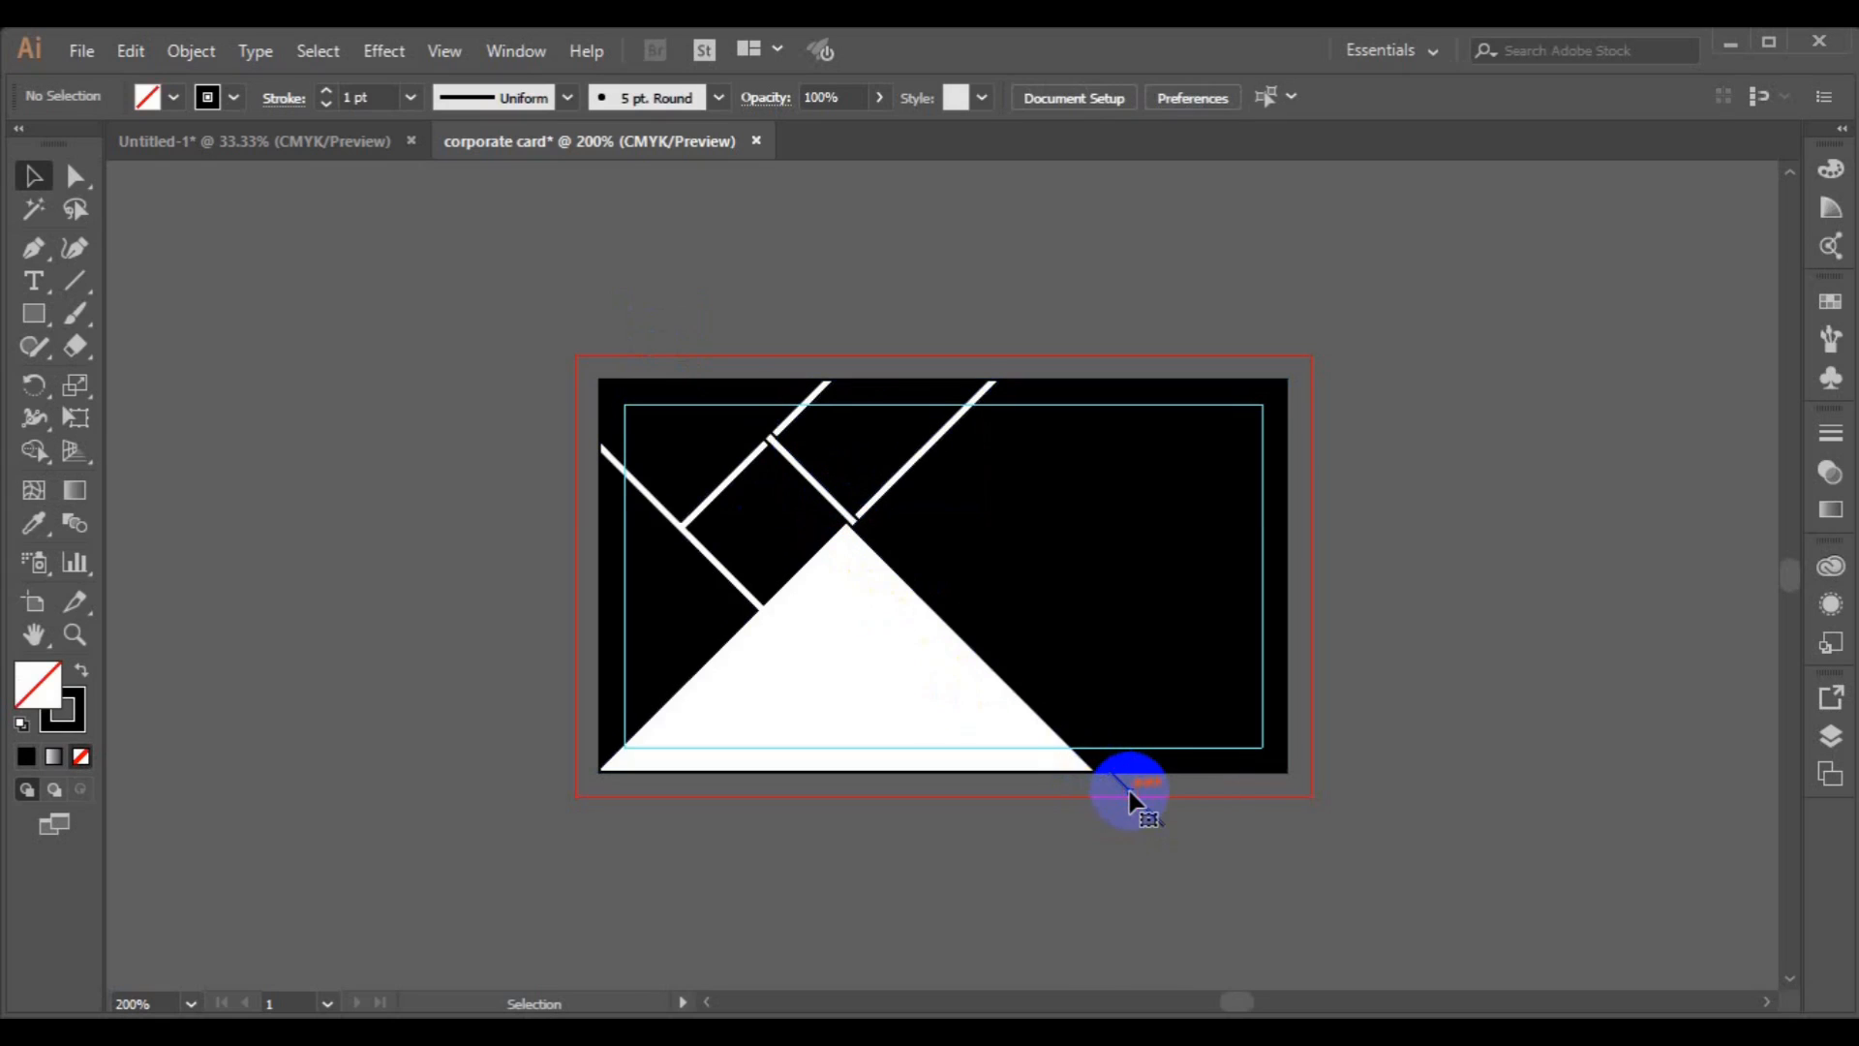
# Remove the stroke from the filled card shapes and save the document.
pyautogui.click(844, 564)
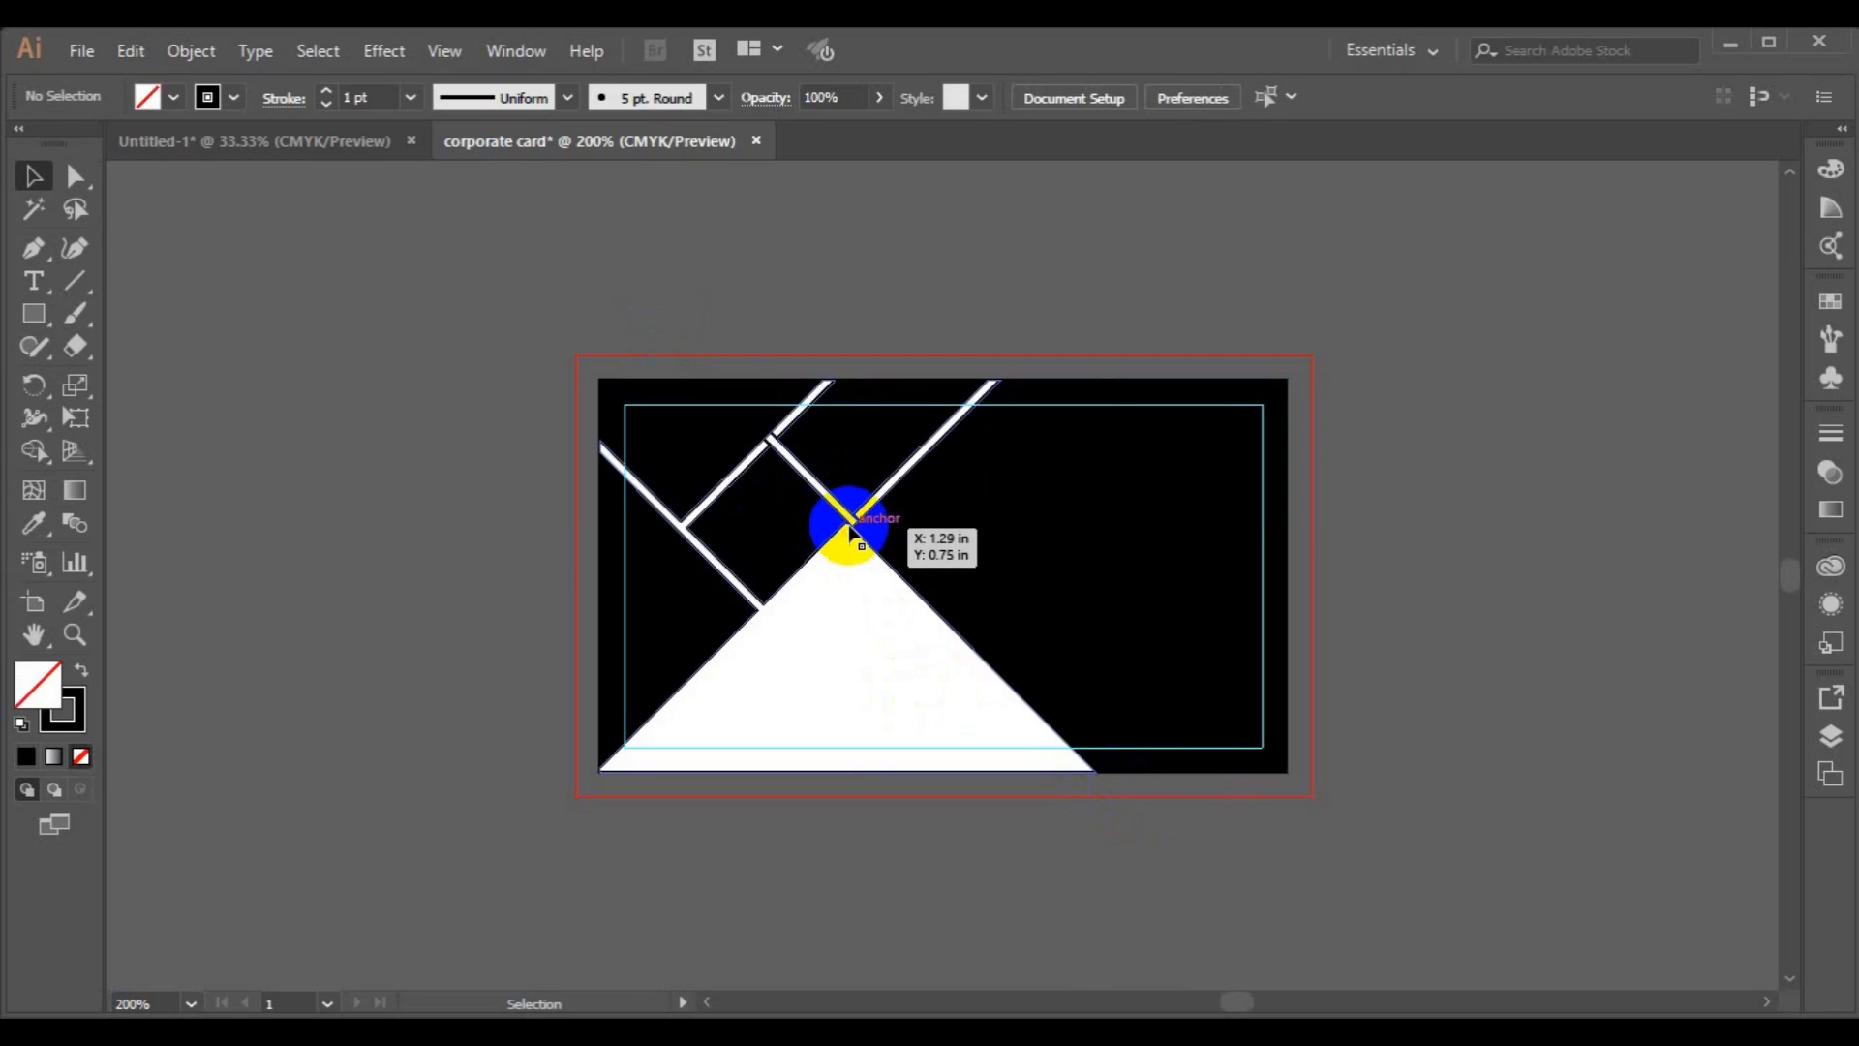
pyautogui.keyDown('shift'); pyautogui.click(1182, 714); pyautogui.keyUp('shift')
pyautogui.click(232, 98)
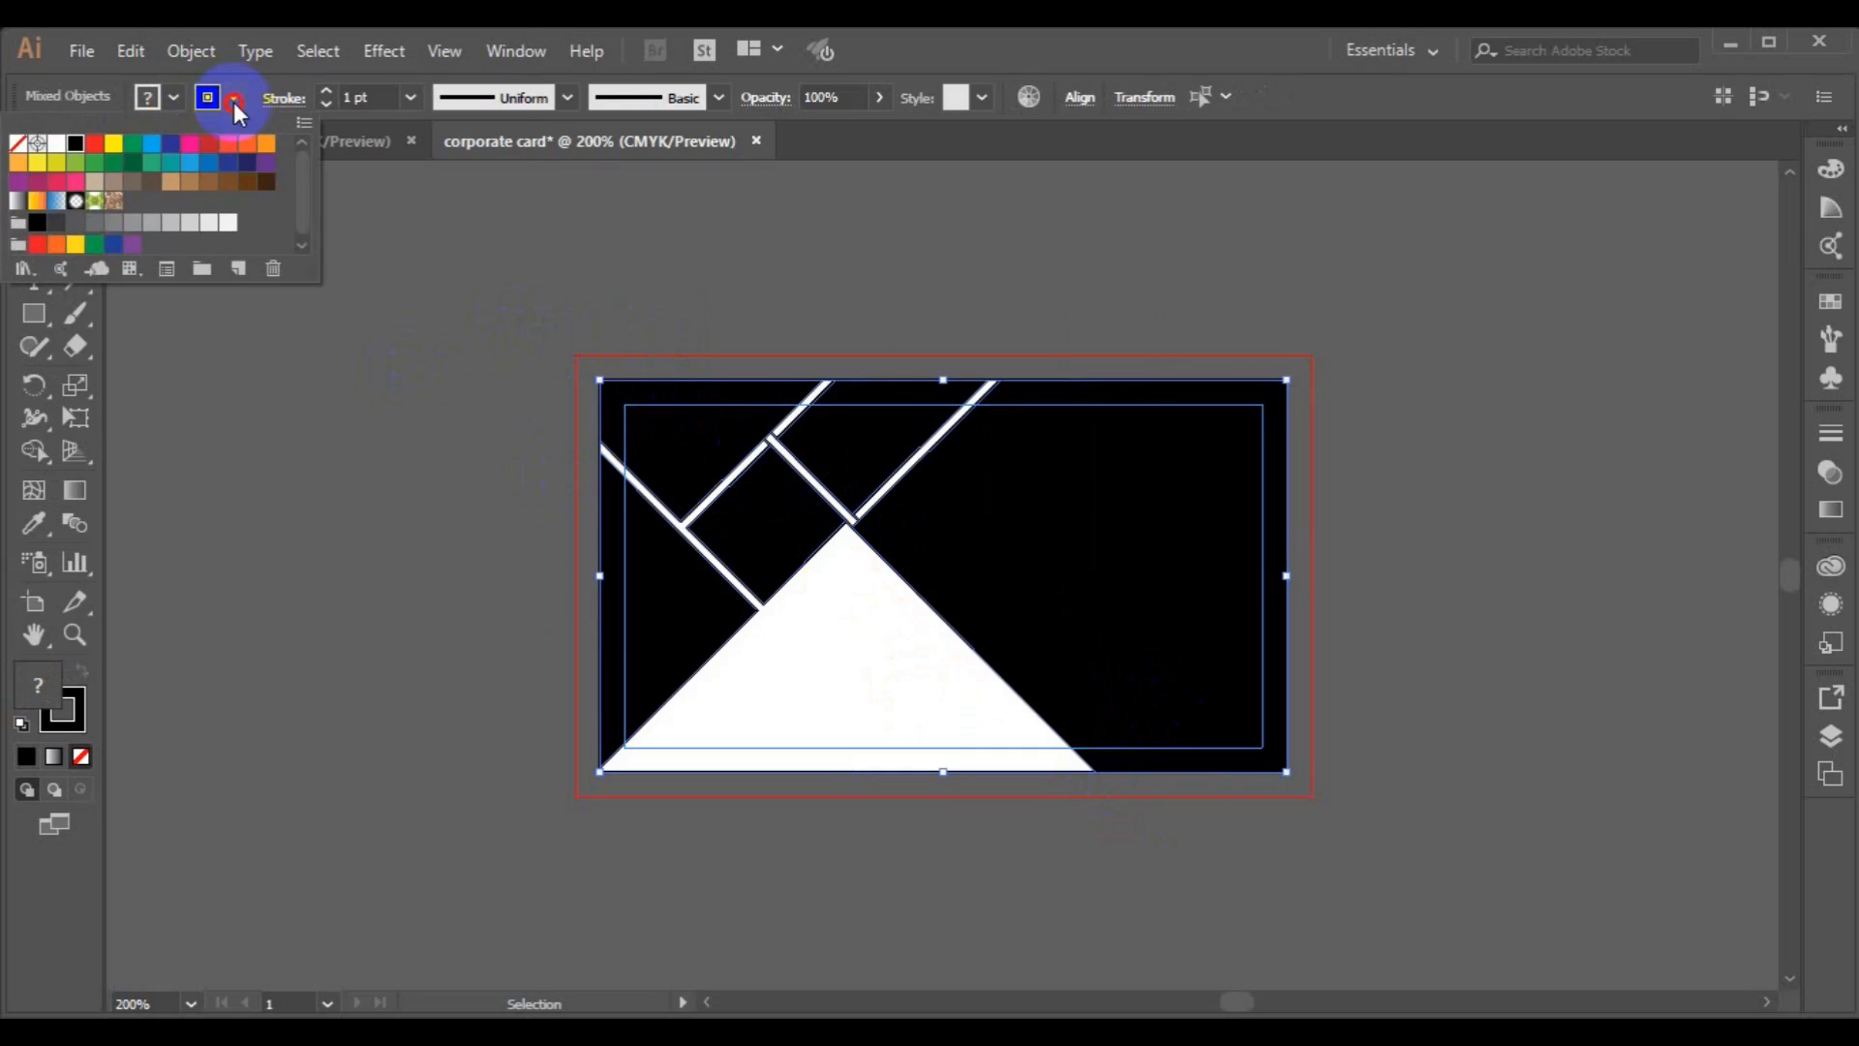
pyautogui.click(18, 145)
pyautogui.click(347, 476)
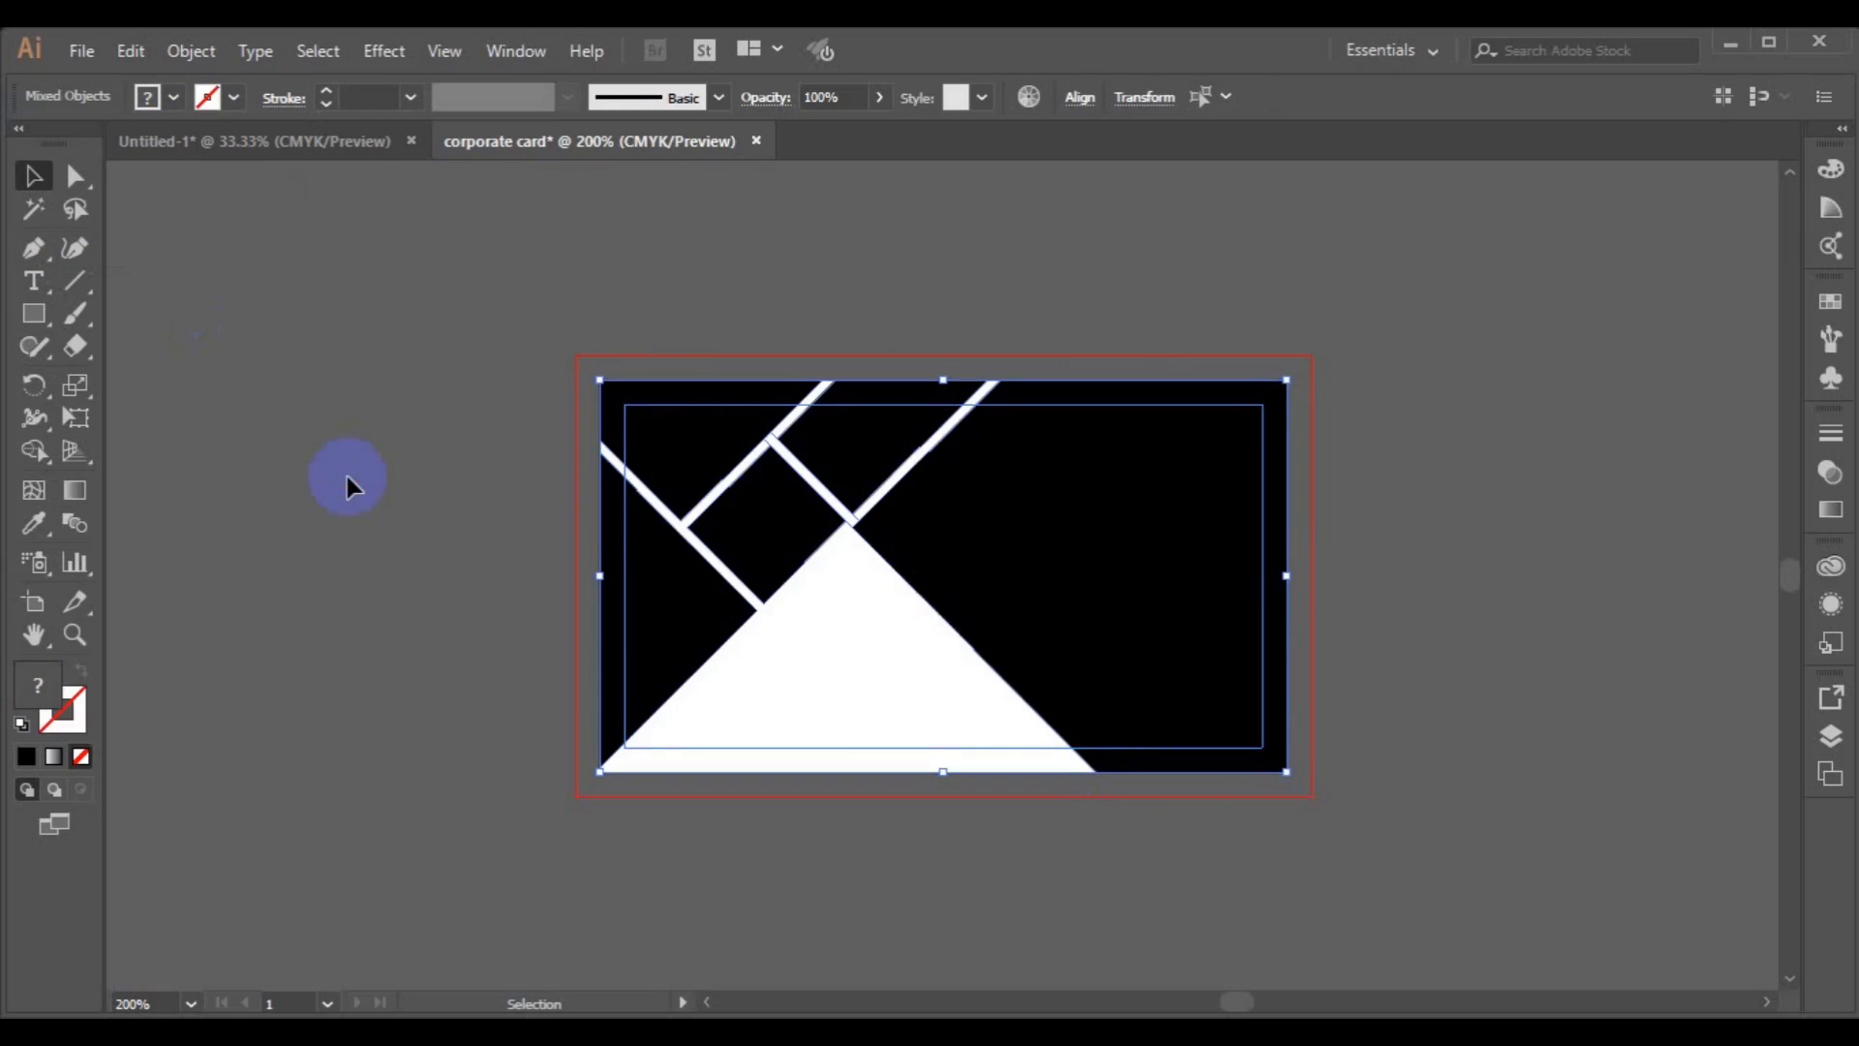
pyautogui.click(346, 477)
pyautogui.hotkey('ctrl', 's')
# Drag the left black triangle off the artboard to the left.
pyautogui.click(684, 642)
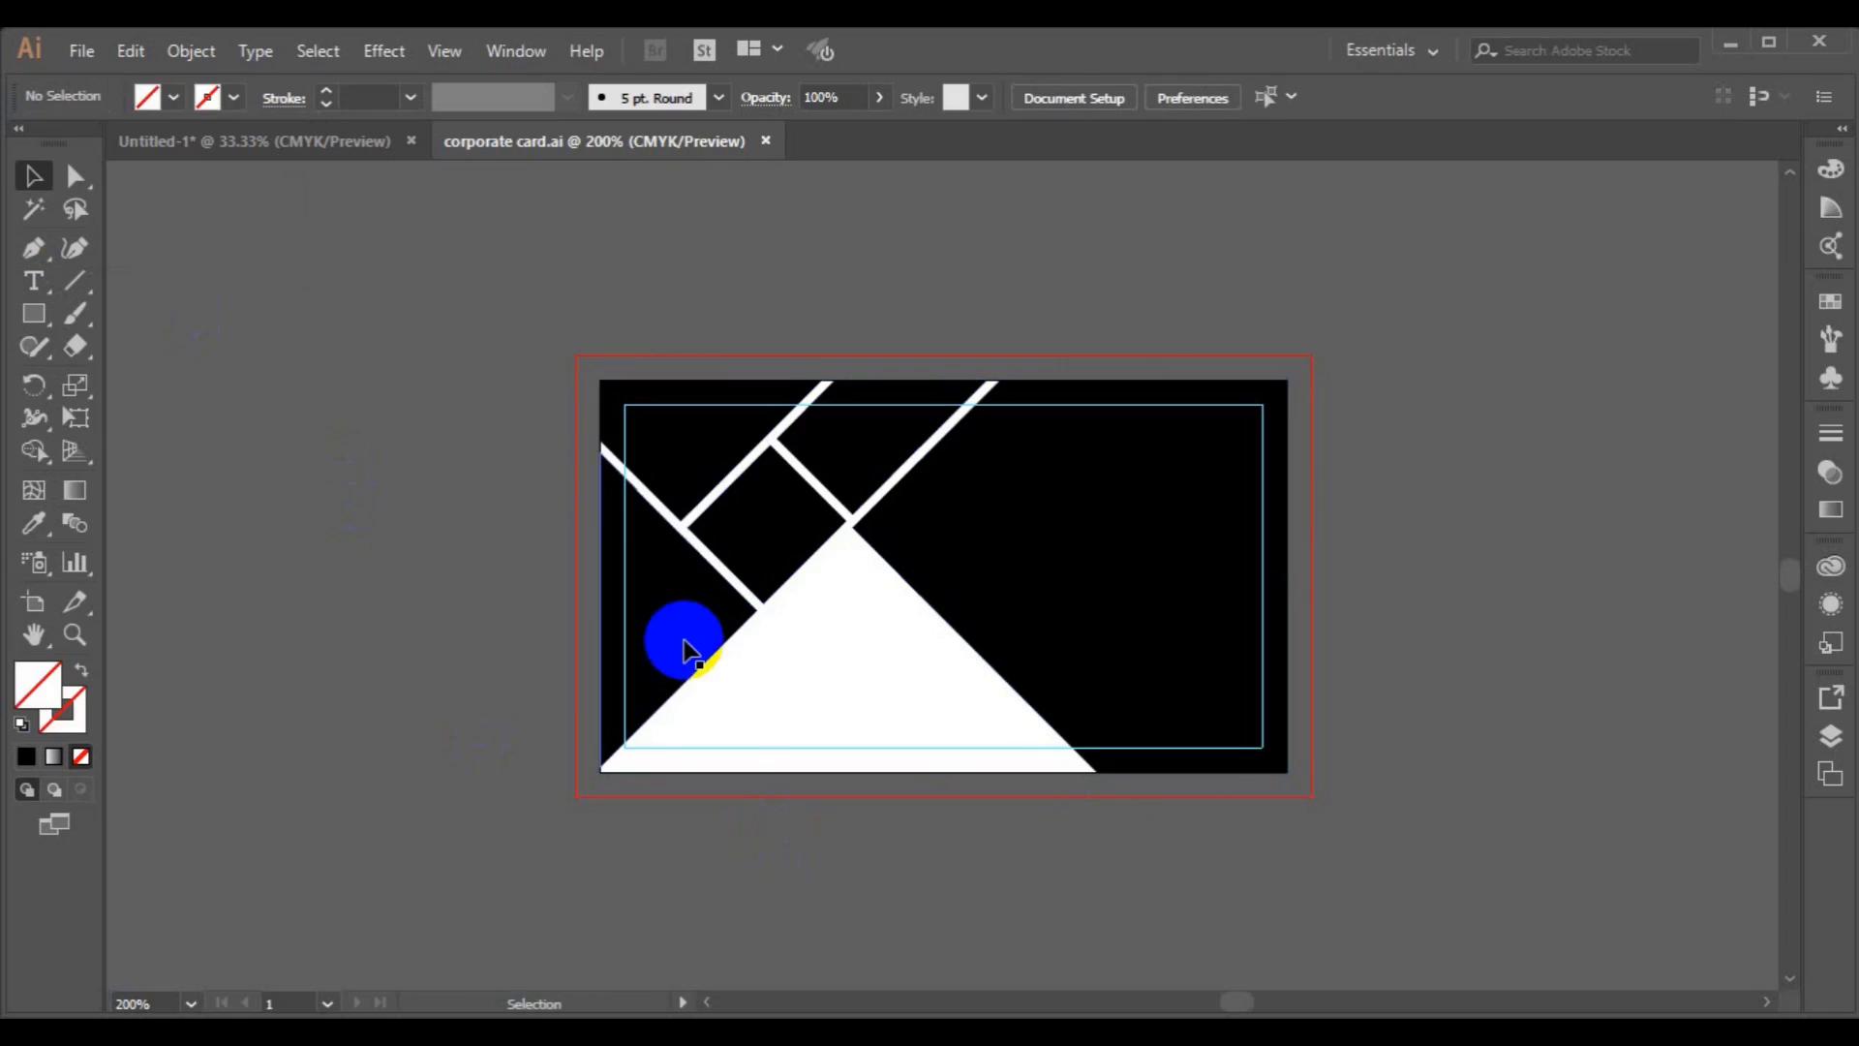
pyautogui.moveTo(683, 647); pyautogui.dragTo(423, 651)
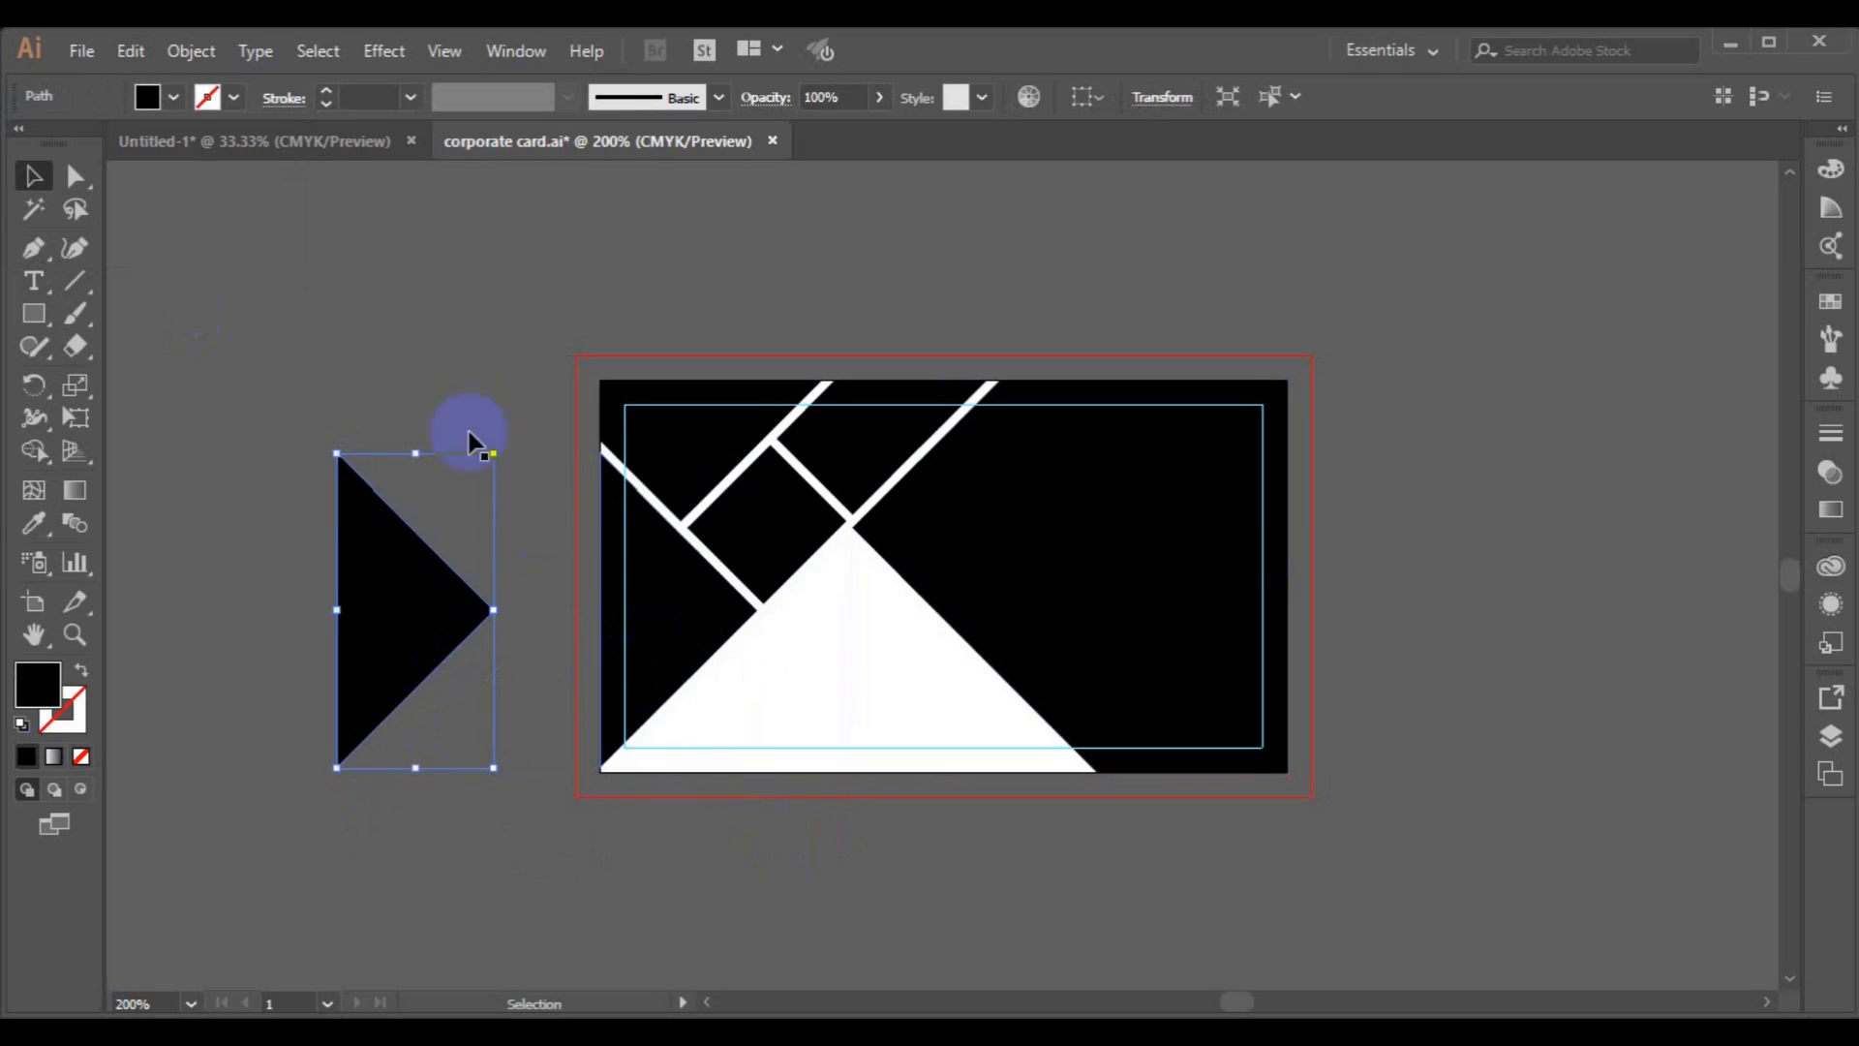
# Choose the stock photos city-wallpaper-7 and 3910332 from the freepik stockpoto folder to place in the document.
pyautogui.click(337, 245)
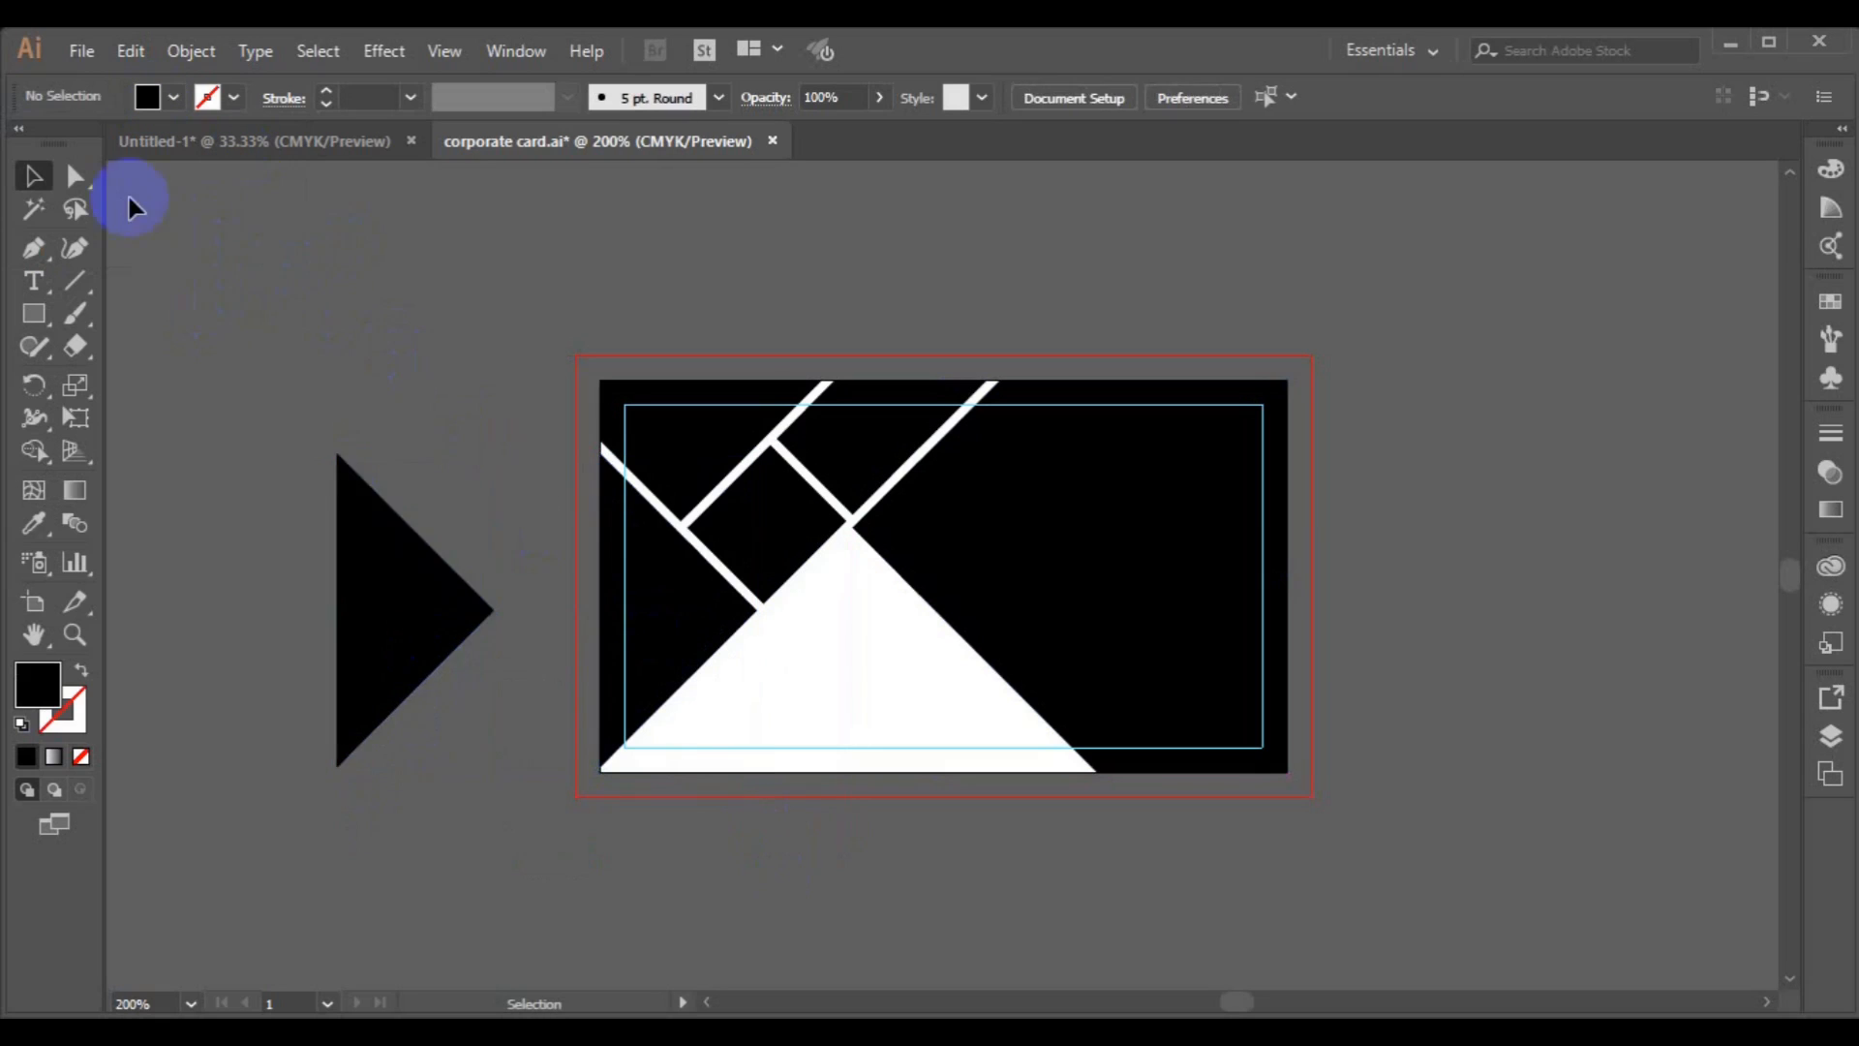
pyautogui.click(82, 51)
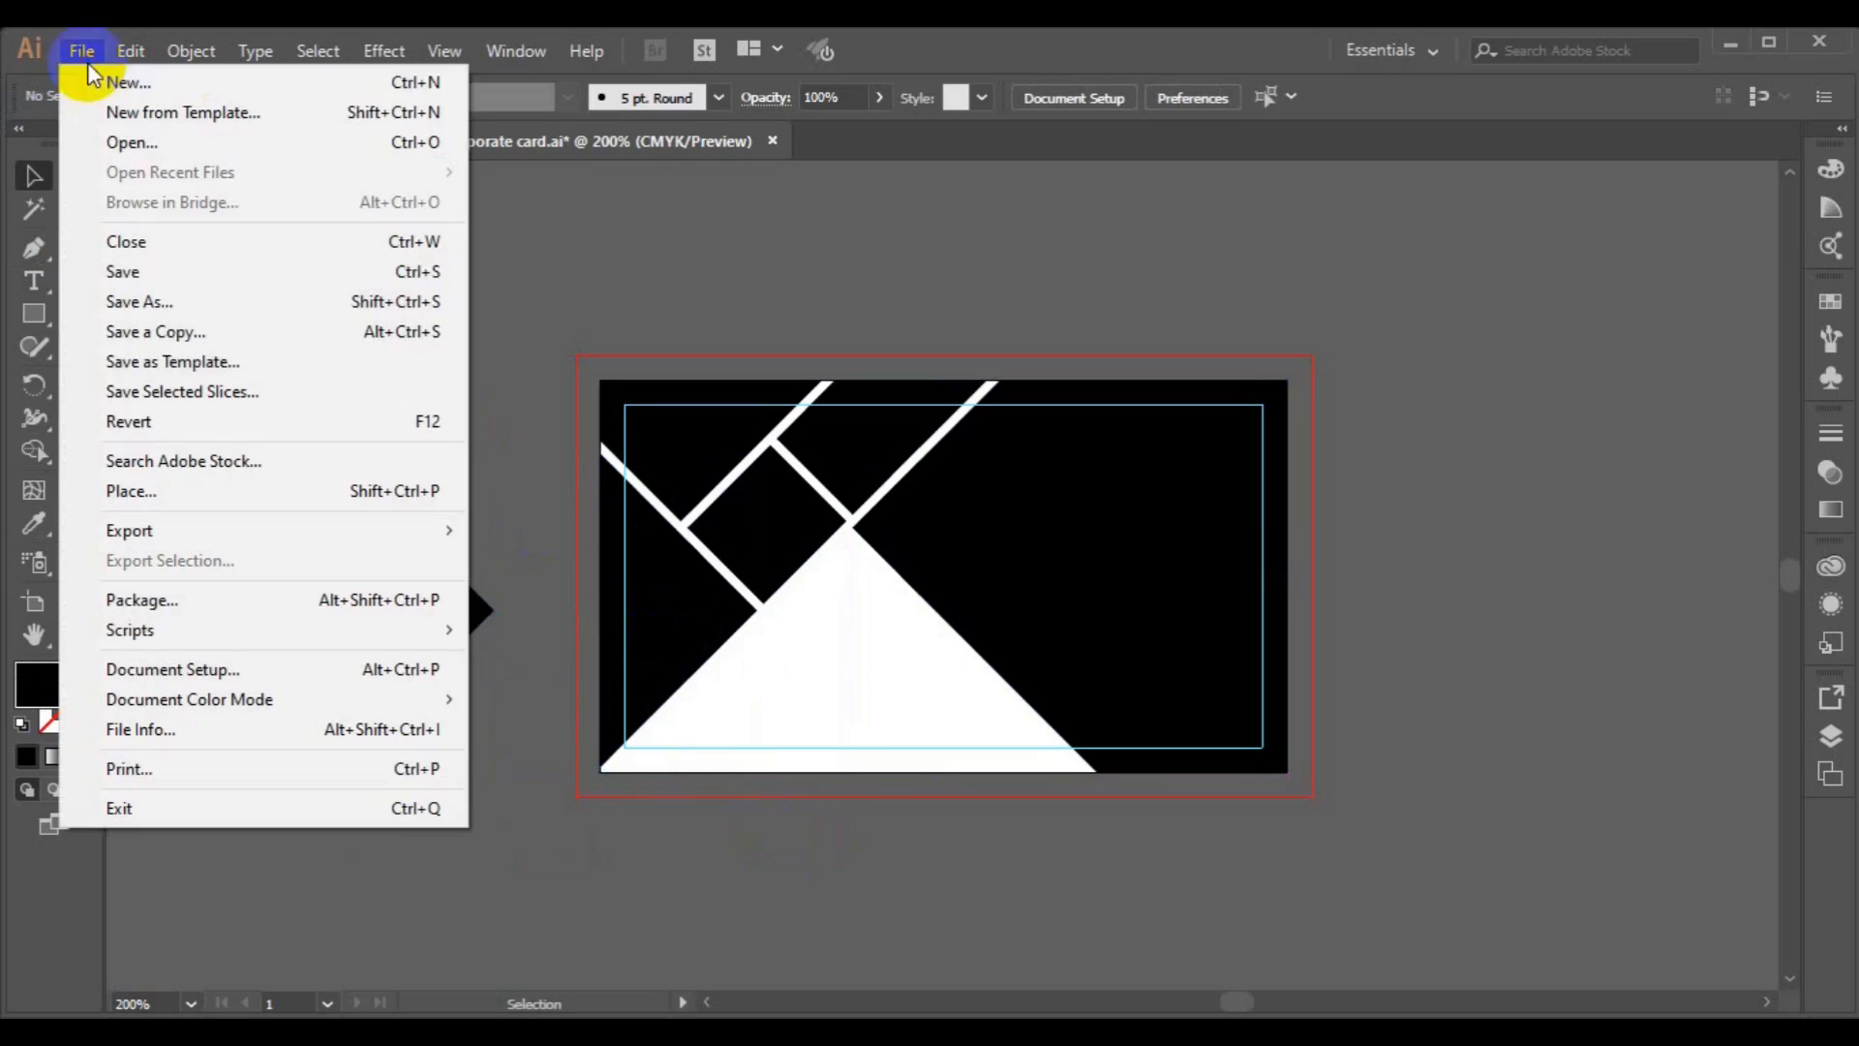
pyautogui.click(236, 492)
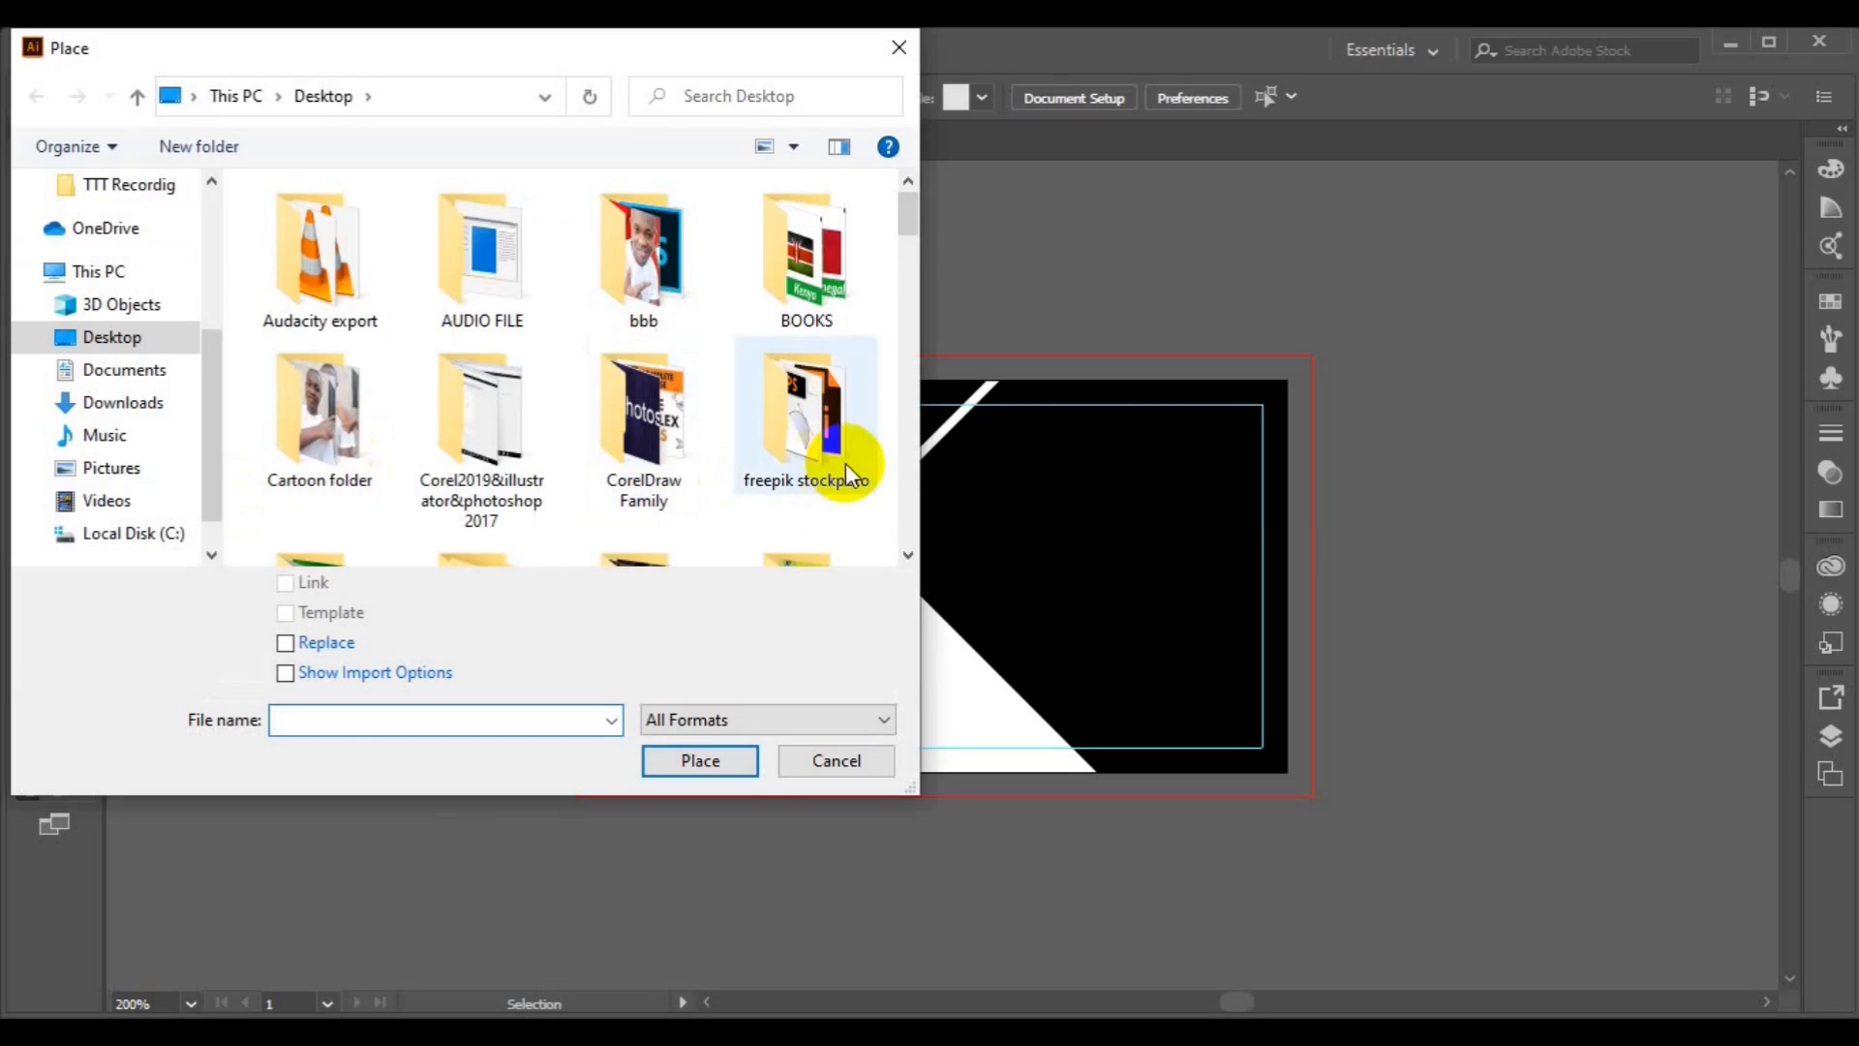
pyautogui.click(846, 467)
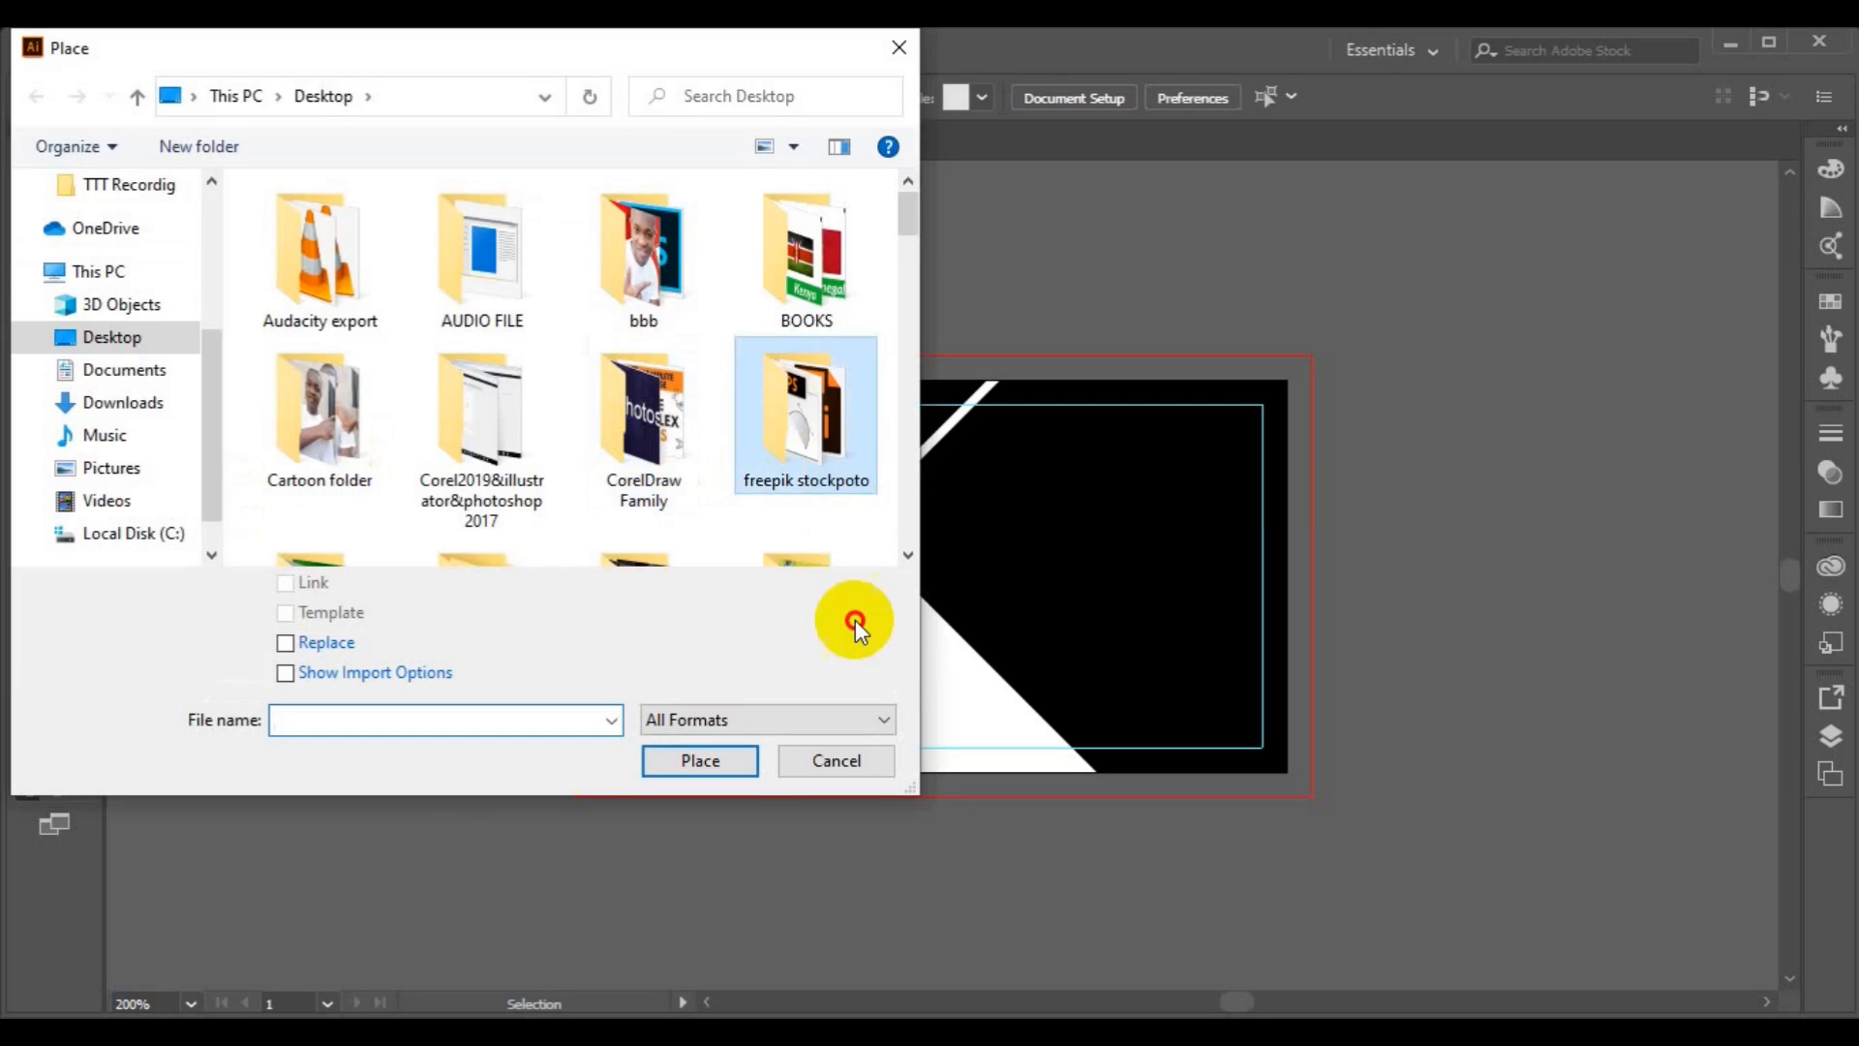
pyautogui.click(912, 556)
pyautogui.click(912, 556)
pyautogui.click(912, 556)
pyautogui.click(913, 556)
pyautogui.click(912, 556)
pyautogui.click(912, 556)
pyautogui.click(912, 556)
pyautogui.click(912, 556)
pyautogui.click(912, 556)
pyautogui.click(912, 556)
pyautogui.click(912, 556)
pyautogui.click(810, 366)
pyautogui.click(910, 554)
pyautogui.click(909, 554)
pyautogui.click(909, 554)
pyautogui.click(909, 554)
pyautogui.click(909, 554)
pyautogui.click(909, 554)
pyautogui.click(909, 554)
pyautogui.click(909, 554)
pyautogui.click(676, 508)
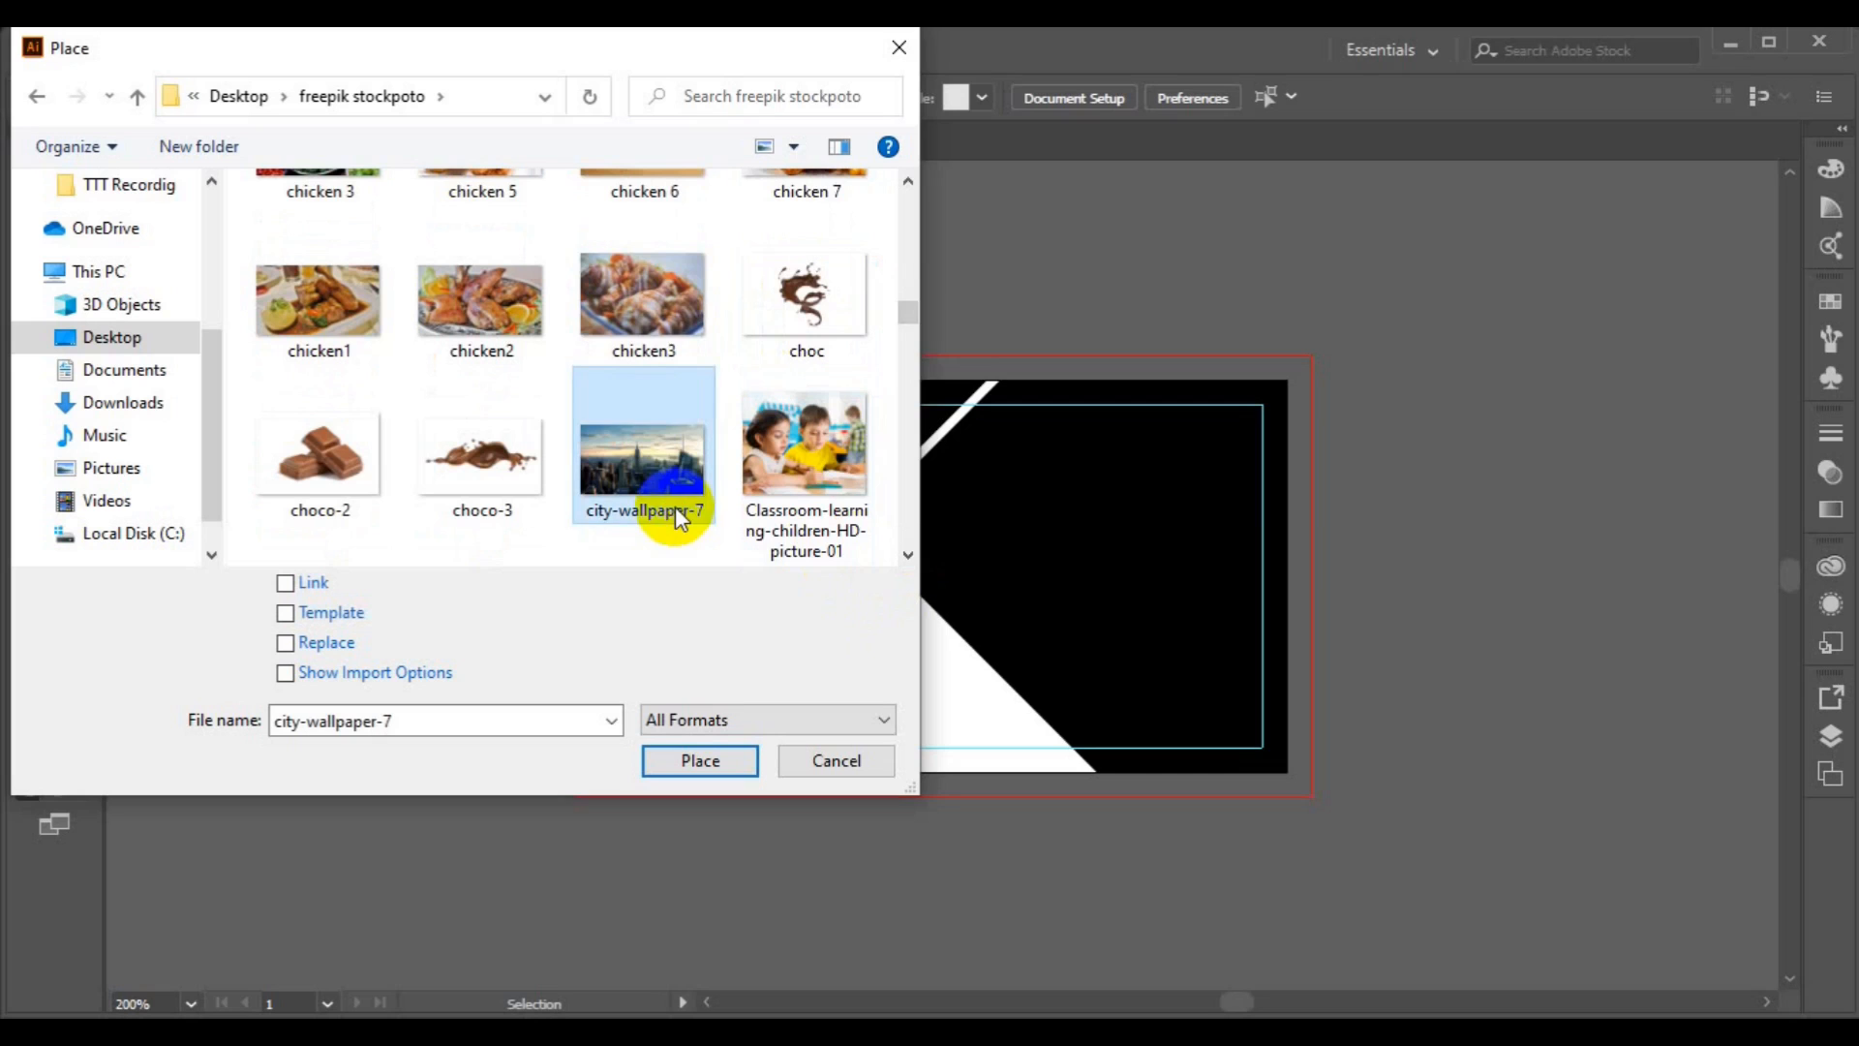
pyautogui.moveTo(915, 302); pyautogui.dragTo(914, 253)
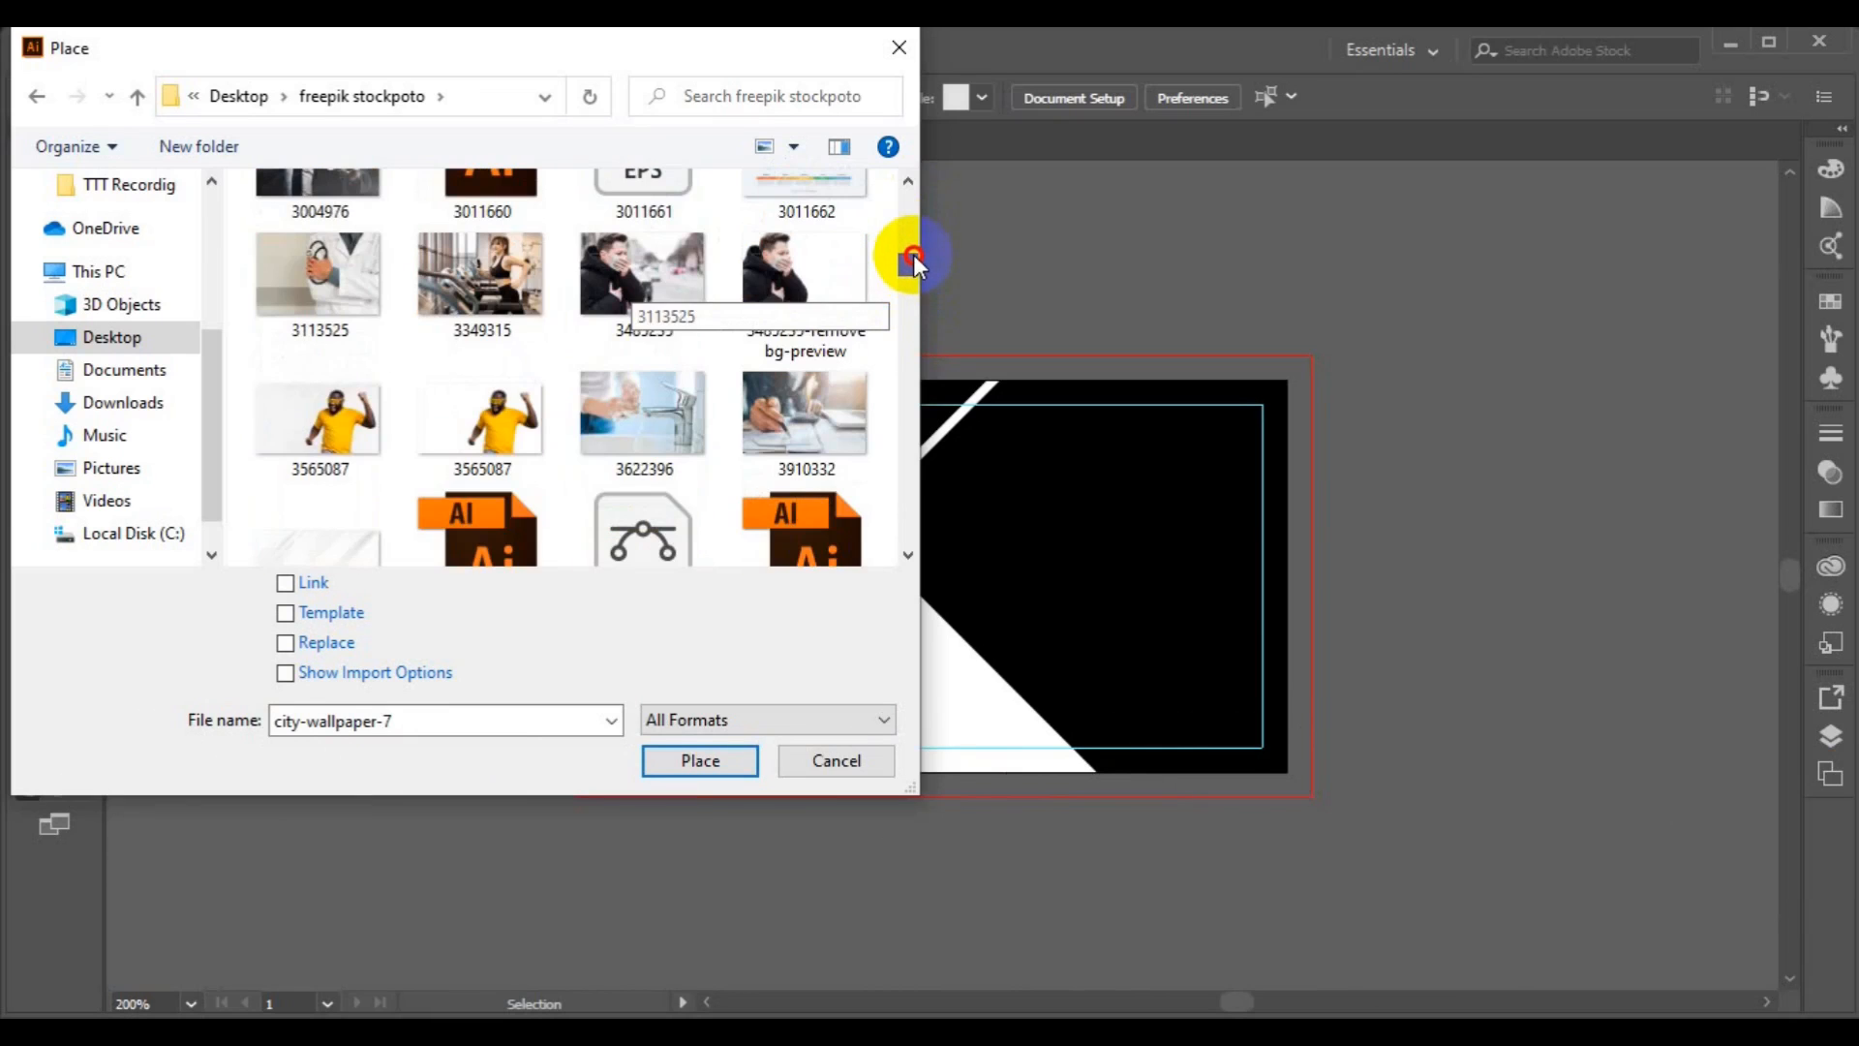
pyautogui.keyDown('ctrl'); pyautogui.click(838, 408); pyautogui.keyUp('ctrl')
pyautogui.click(721, 772)
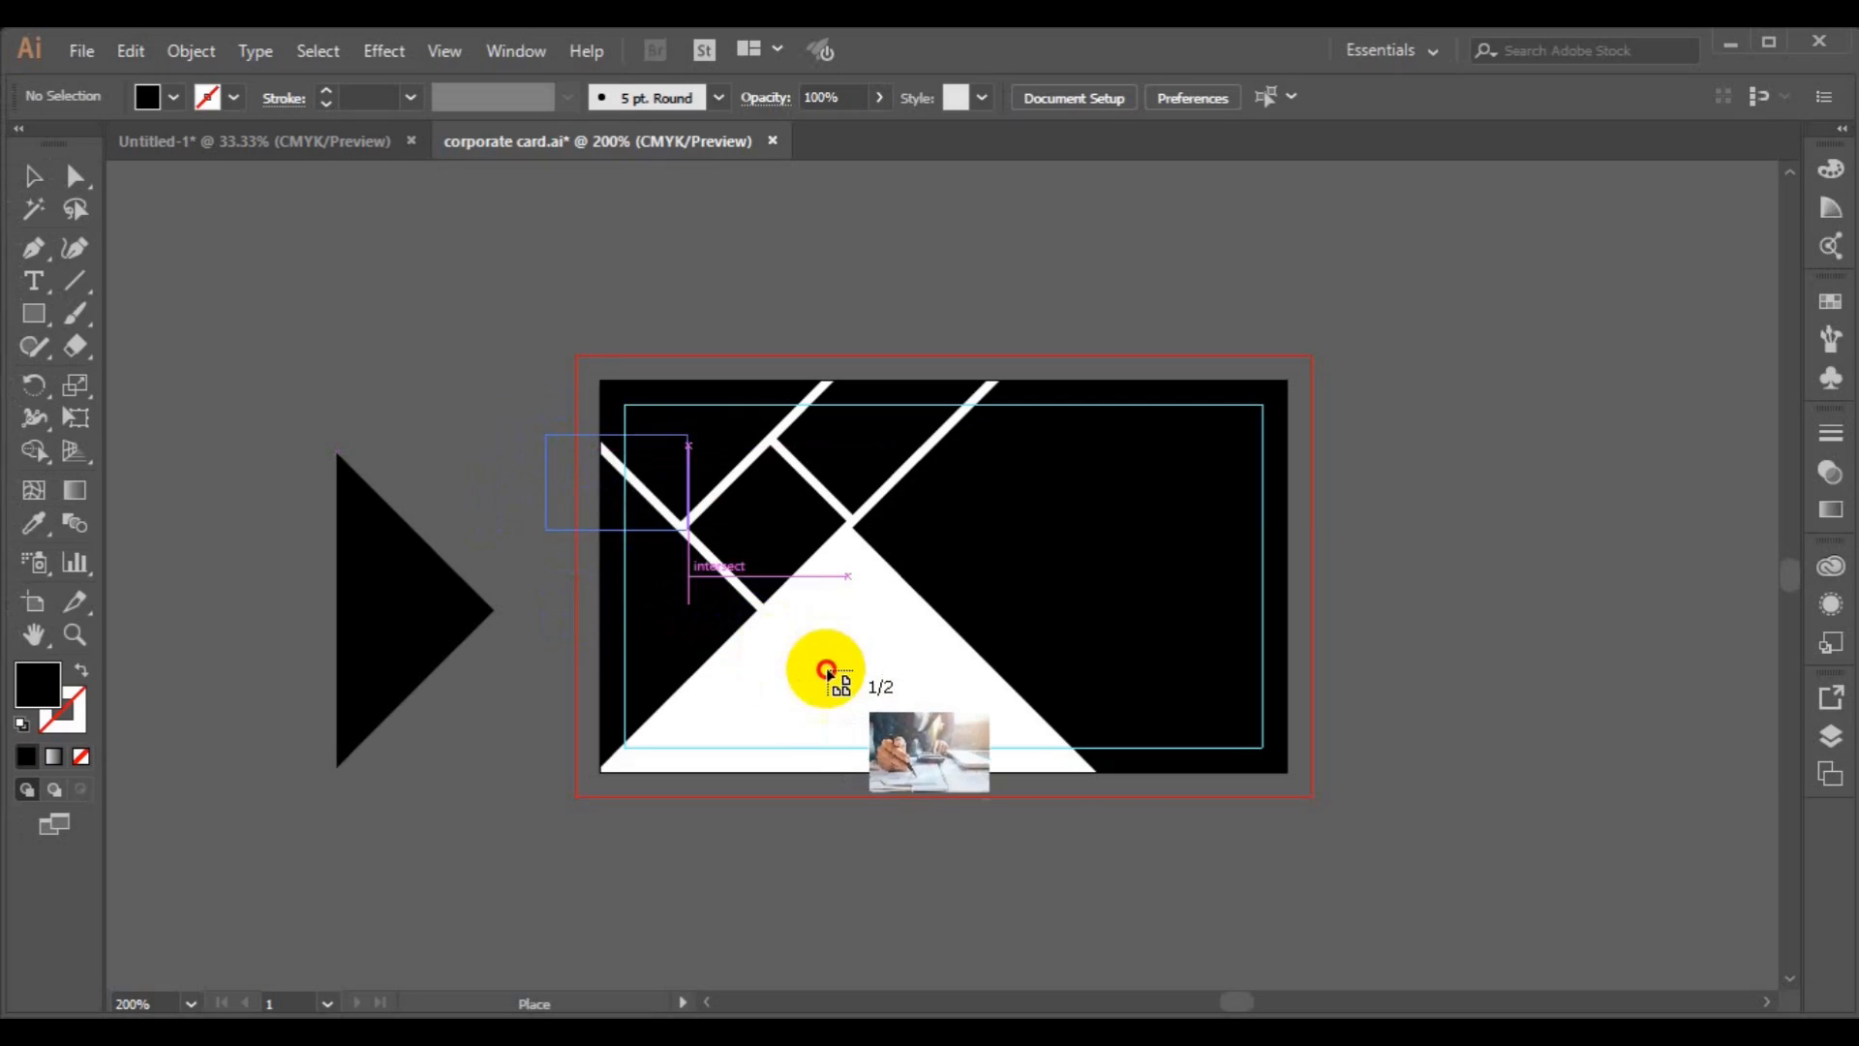
# Drop both photos onto the canvas beside the card, moving the office photo above the card.
pyautogui.moveTo(1183, 670); pyautogui.dragTo(1183, 668)
pyautogui.moveTo(539, 435); pyautogui.dragTo(1088, 703)
pyautogui.moveTo(869, 617); pyautogui.dragTo(468, 848)
pyautogui.moveTo(451, 845); pyautogui.dragTo(422, 818)
pyautogui.moveTo(764, 616); pyautogui.dragTo(1032, 301)
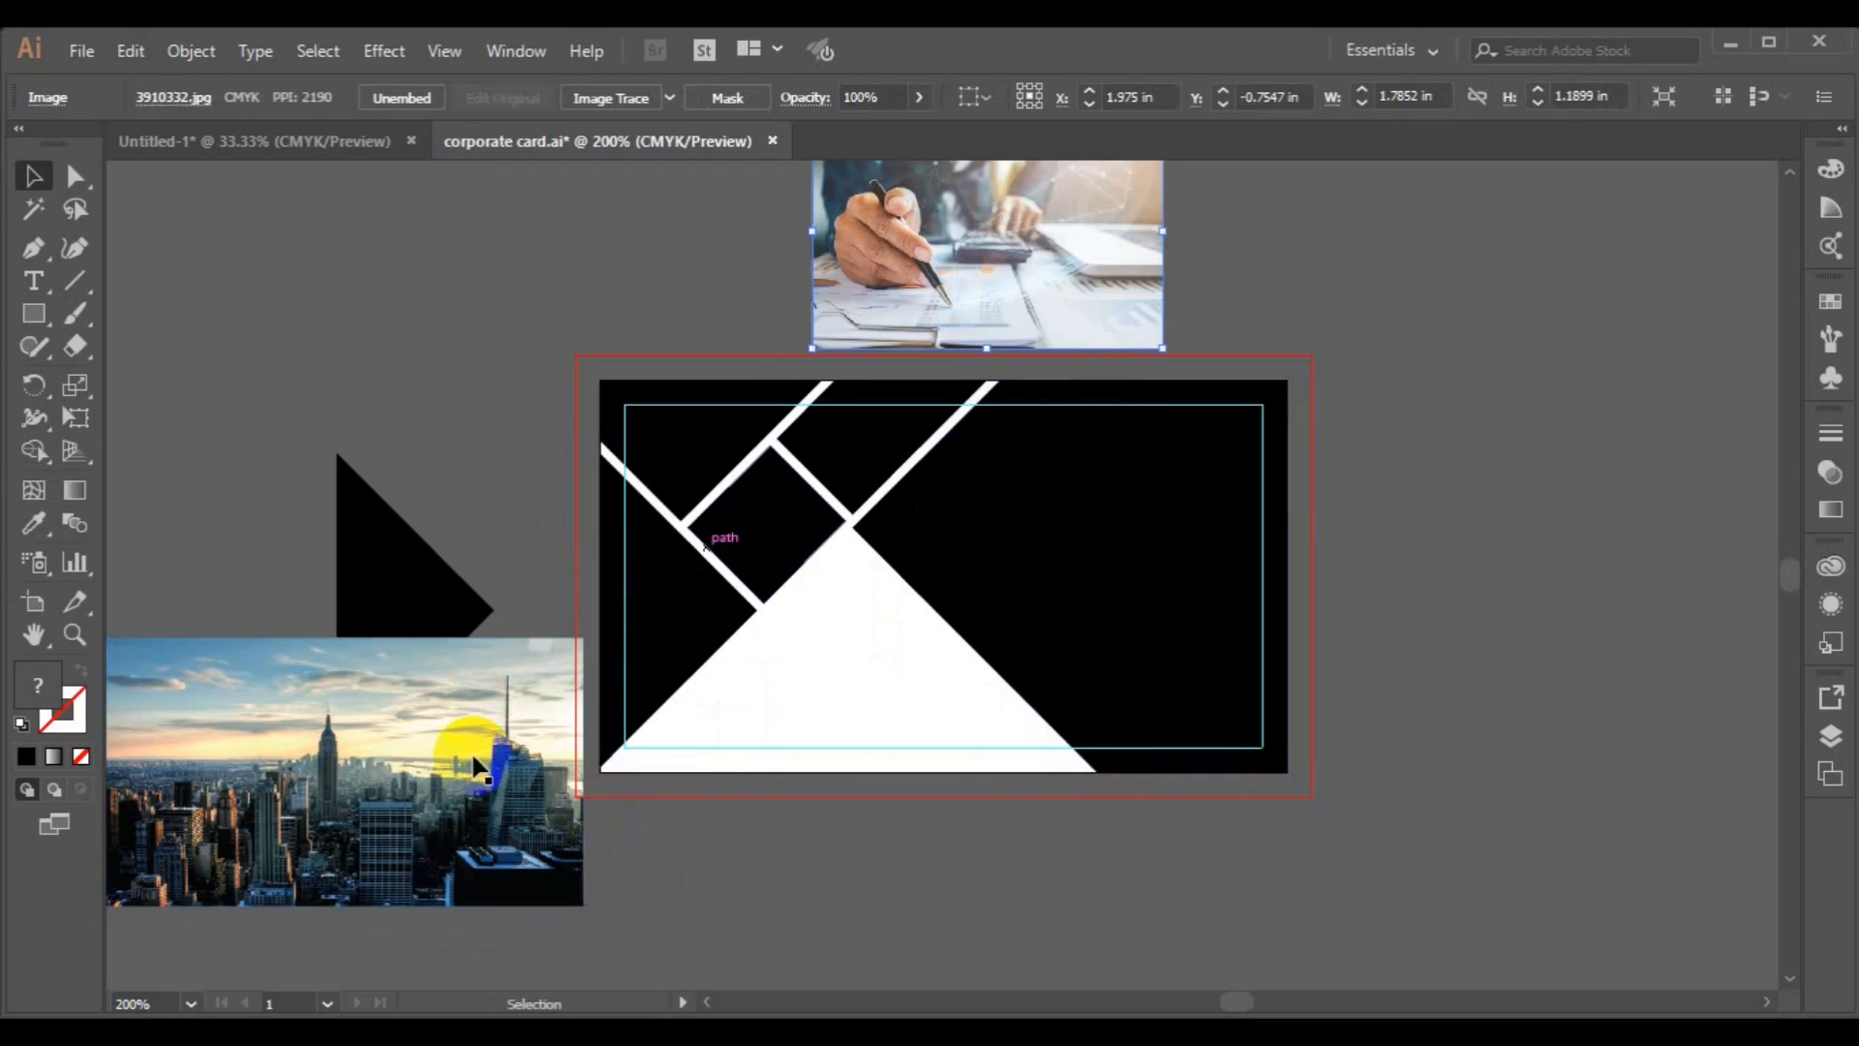
# Move and scale the city photo over the card's left side to about 2.85 × 1.6 in and send it to back.
pyautogui.moveTo(470, 754); pyautogui.dragTo(825, 605)
pyautogui.moveTo(936, 743); pyautogui.dragTo(988, 770)
pyautogui.rightClick(817, 713)
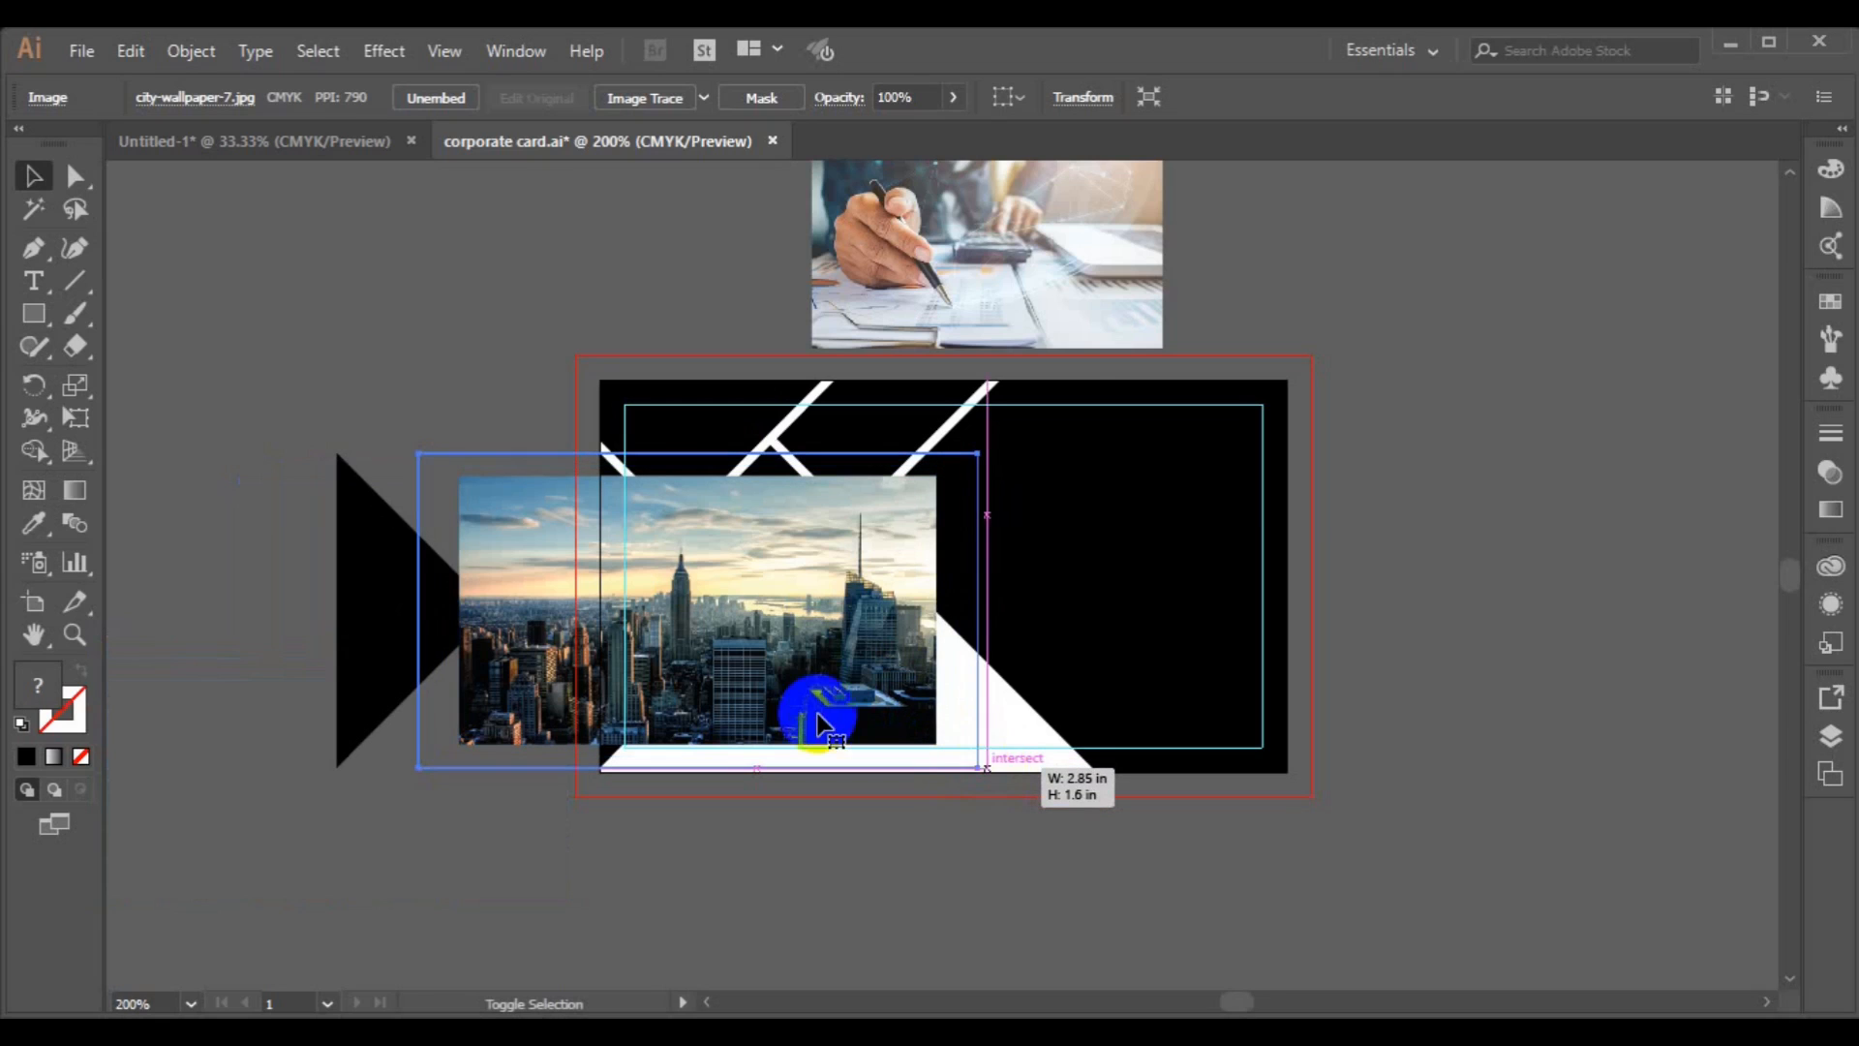
pyautogui.moveTo(920, 585)
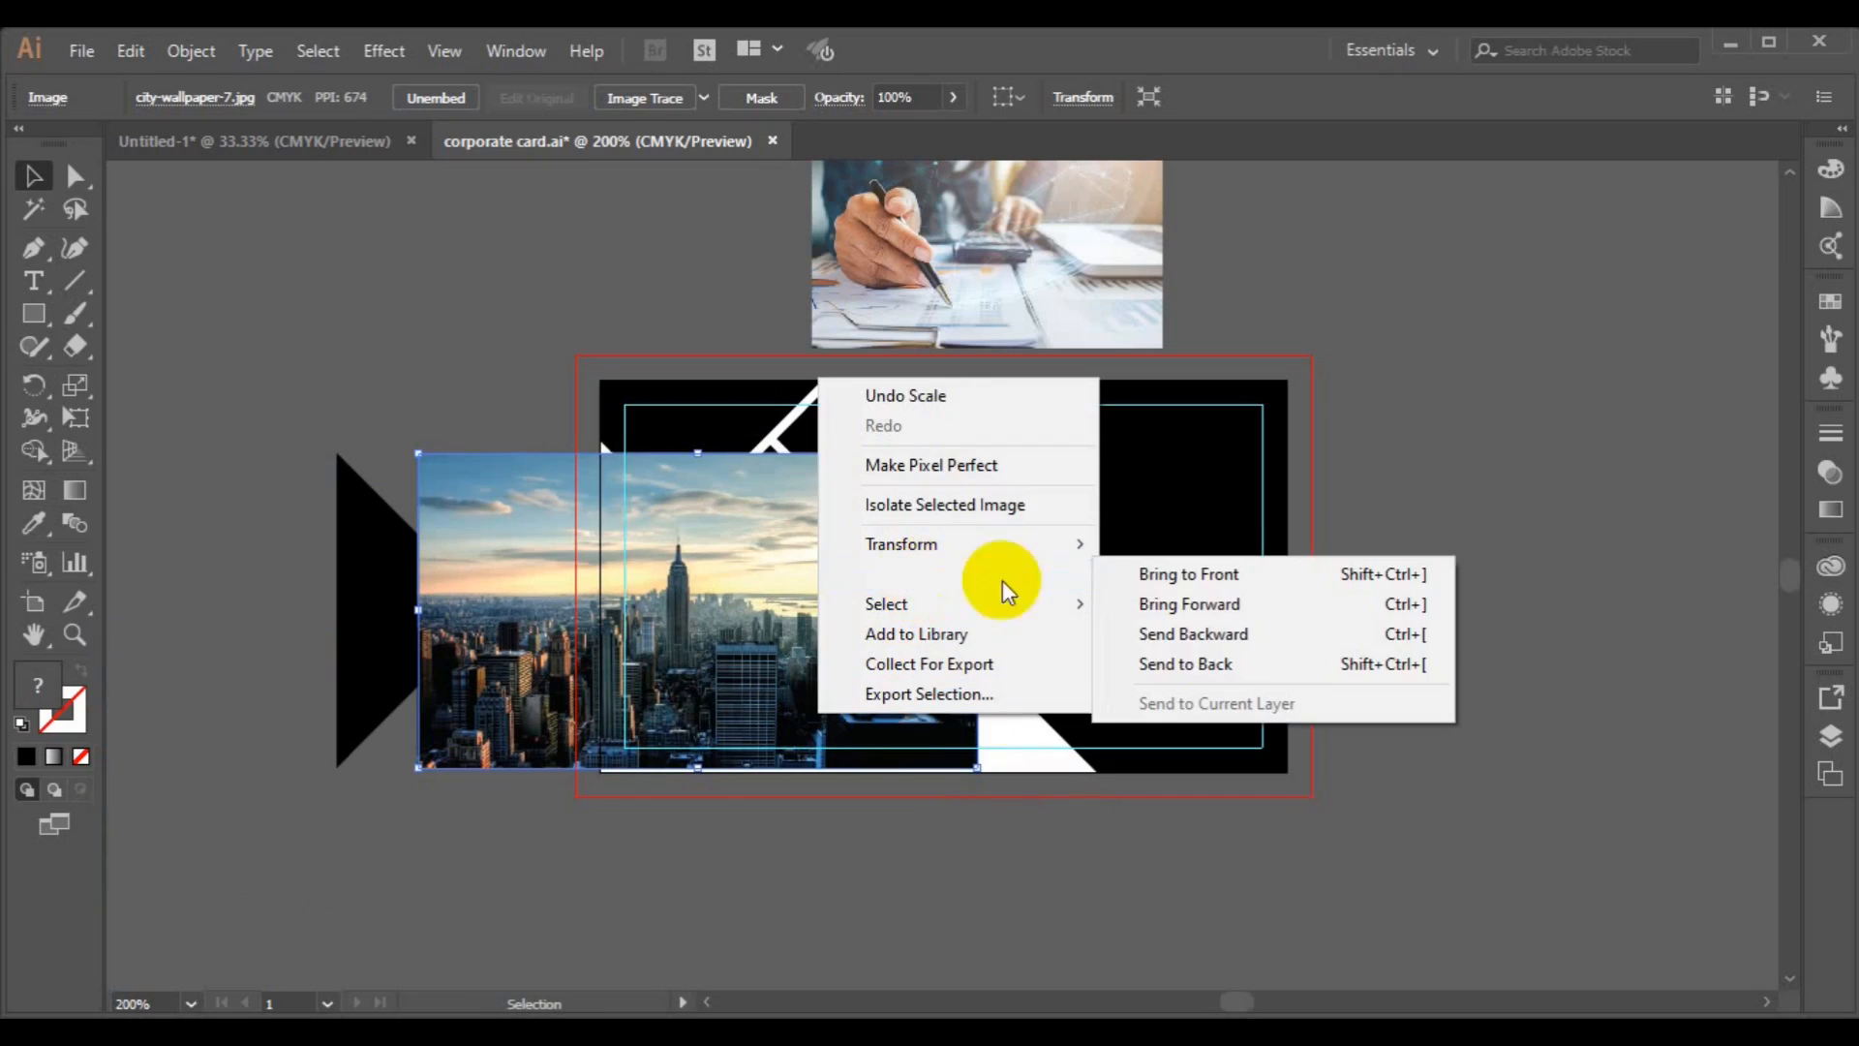
pyautogui.click(1211, 663)
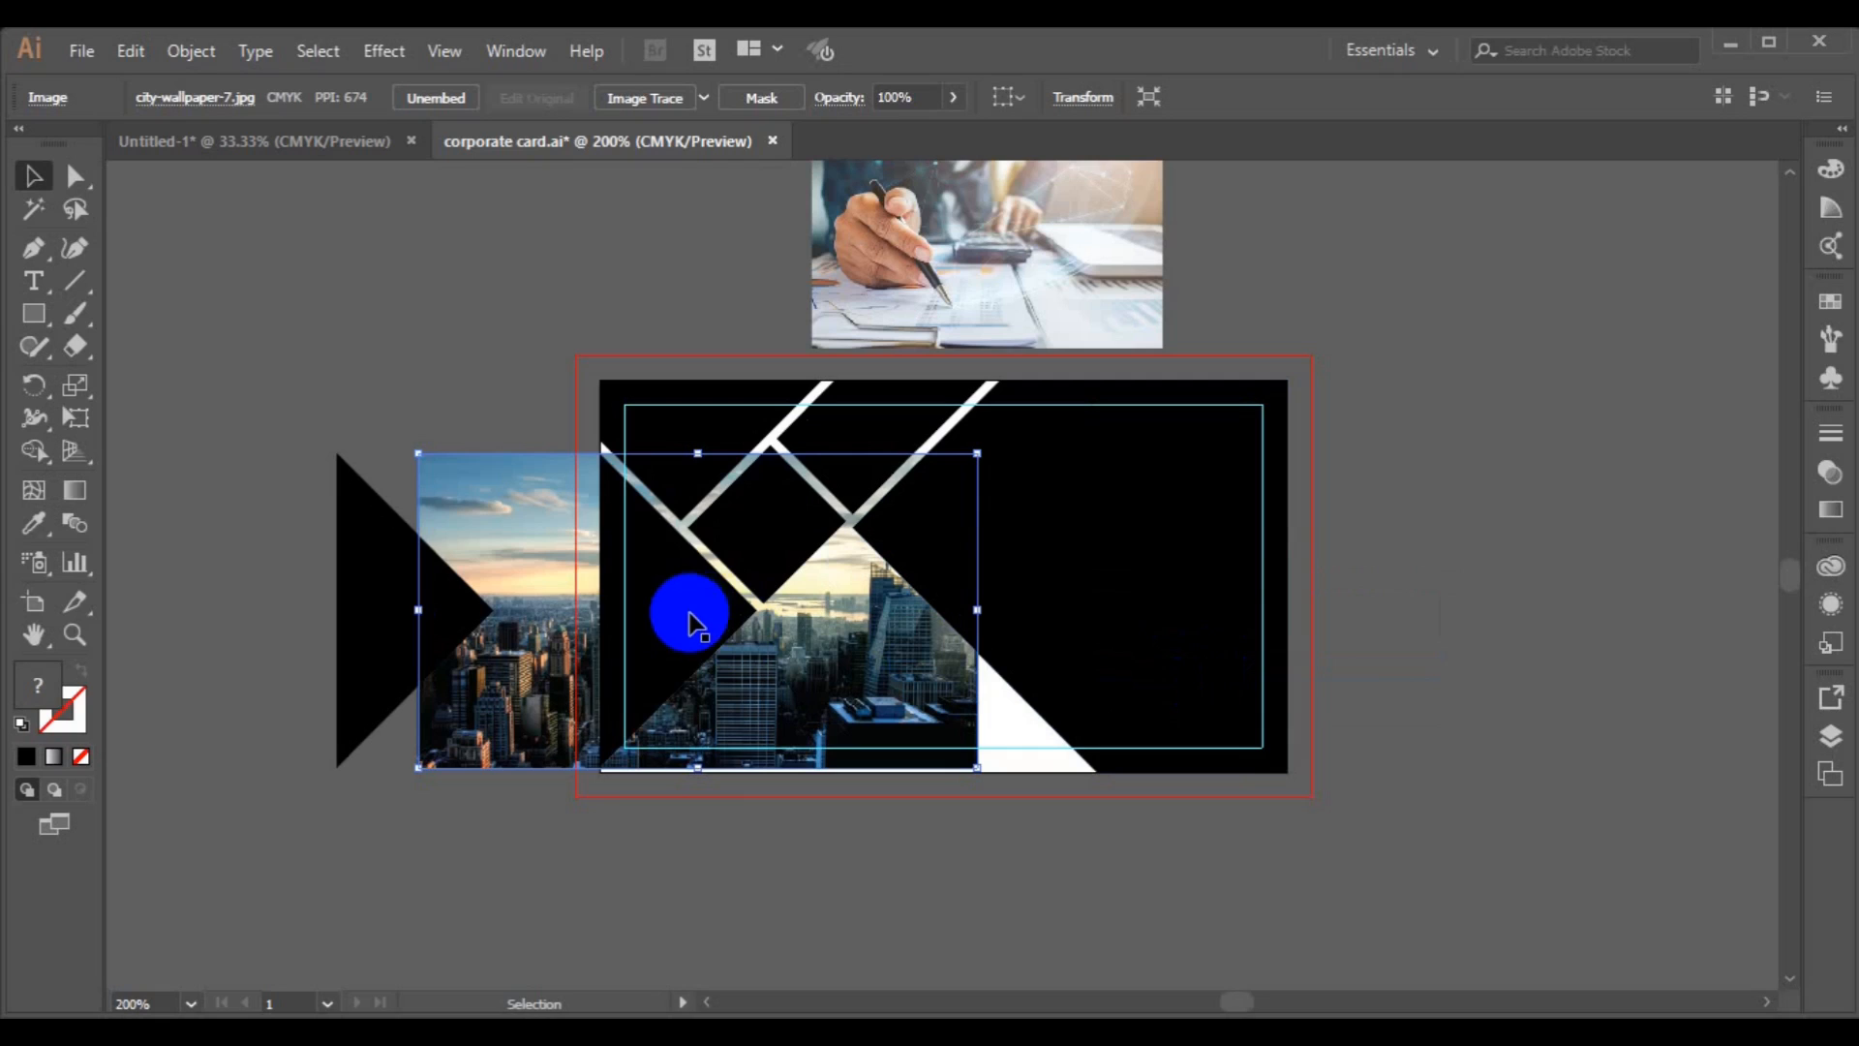
# Set the opacity of the card's left black triangle to 31%.
pyautogui.click(688, 612)
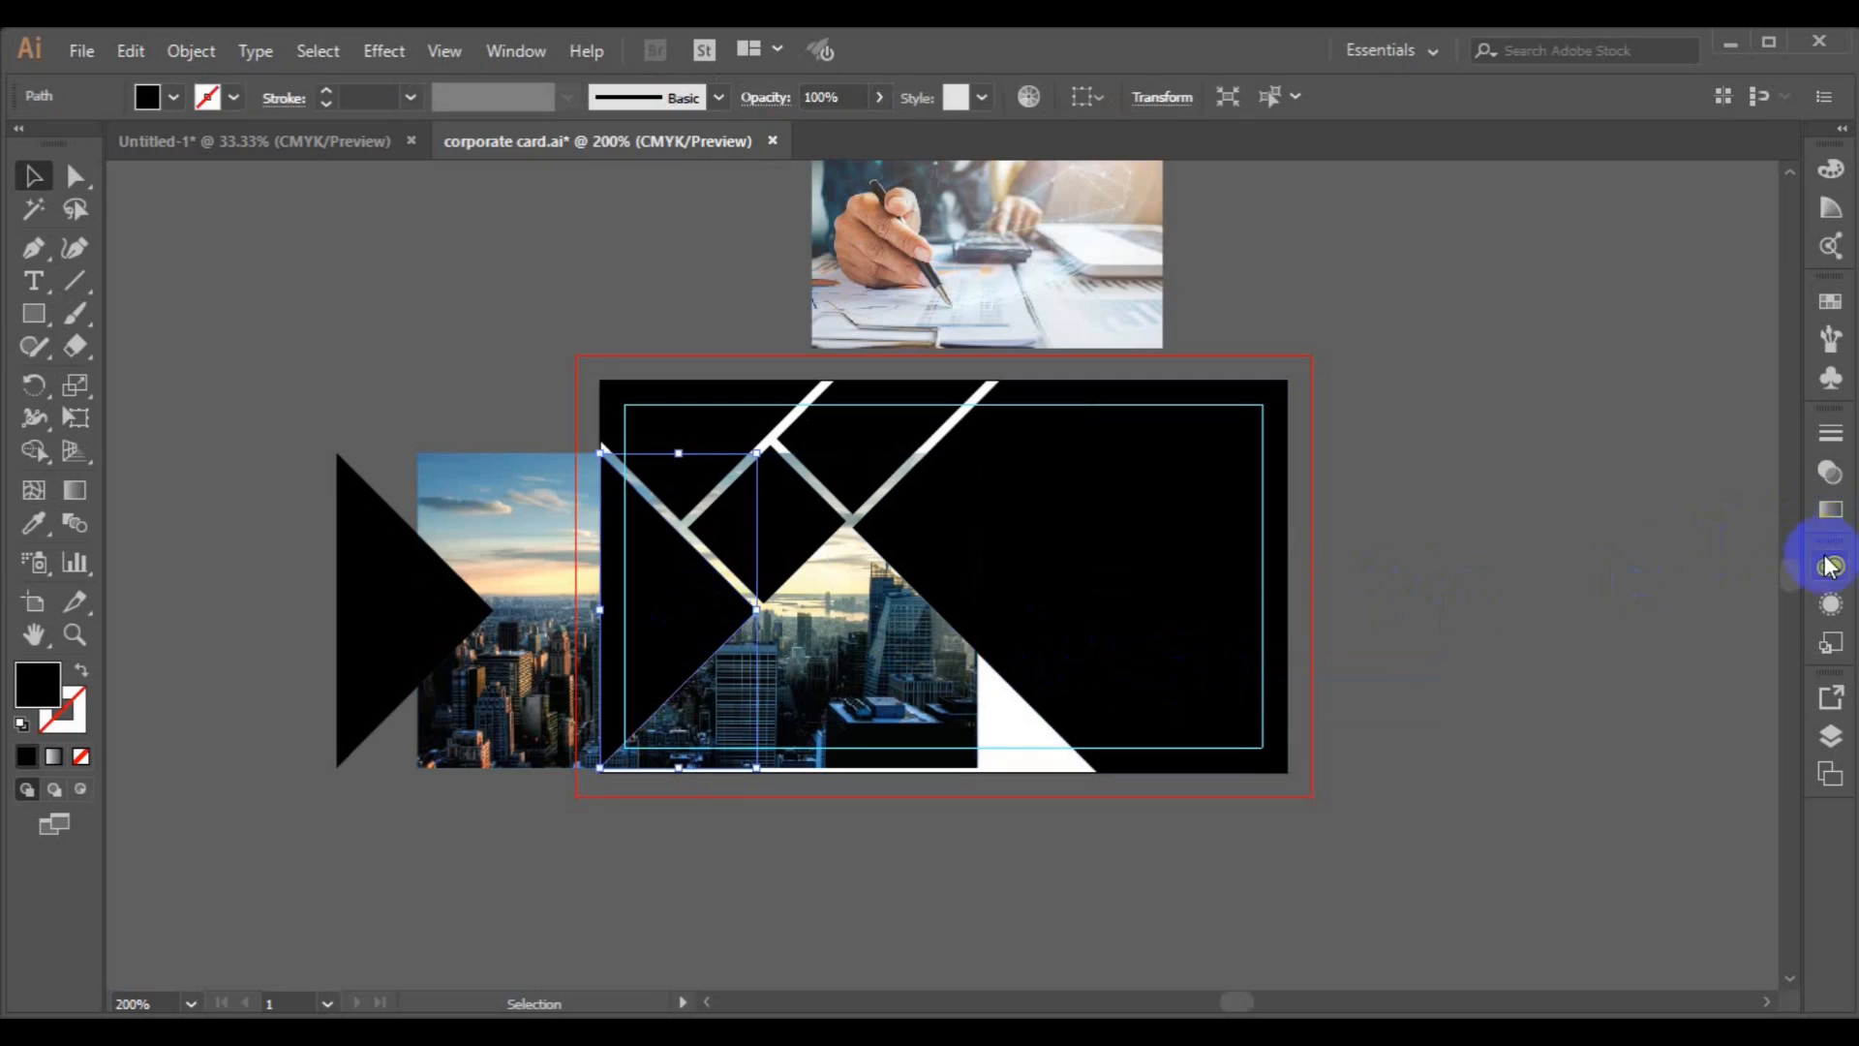
pyautogui.click(1827, 481)
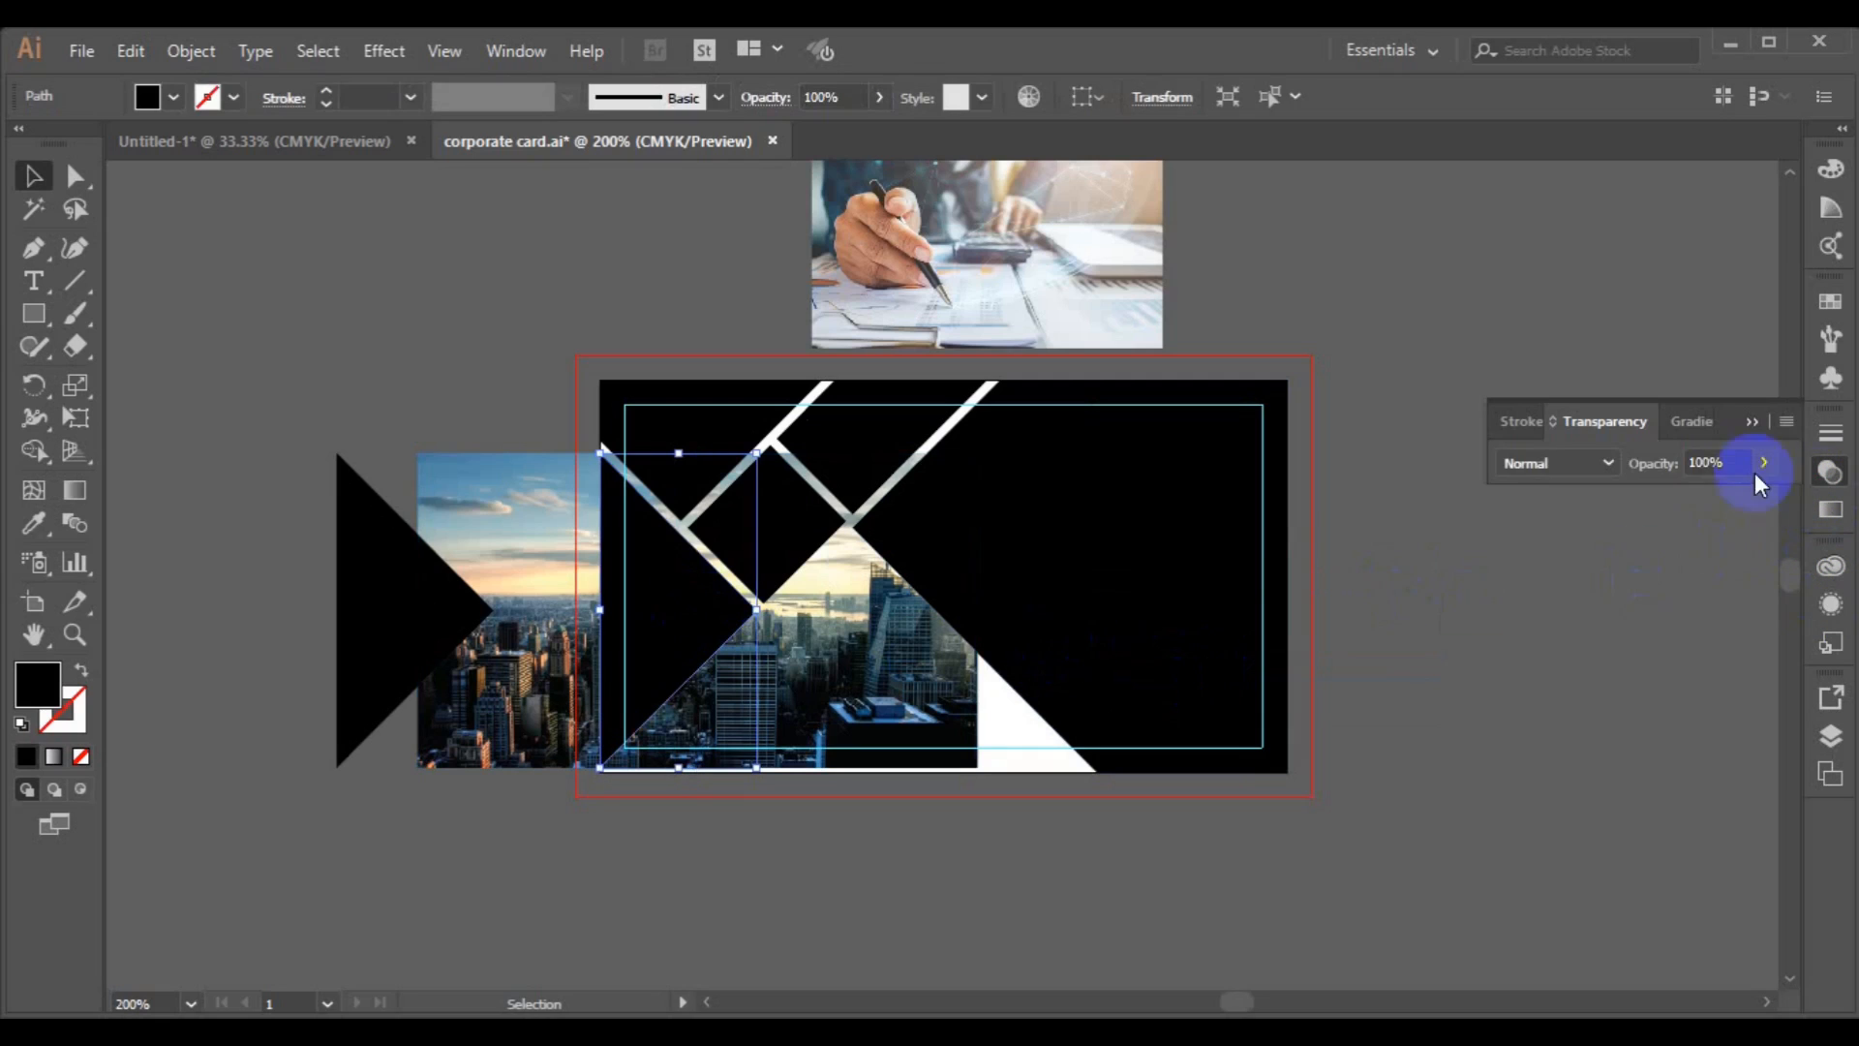
pyautogui.click(1688, 495)
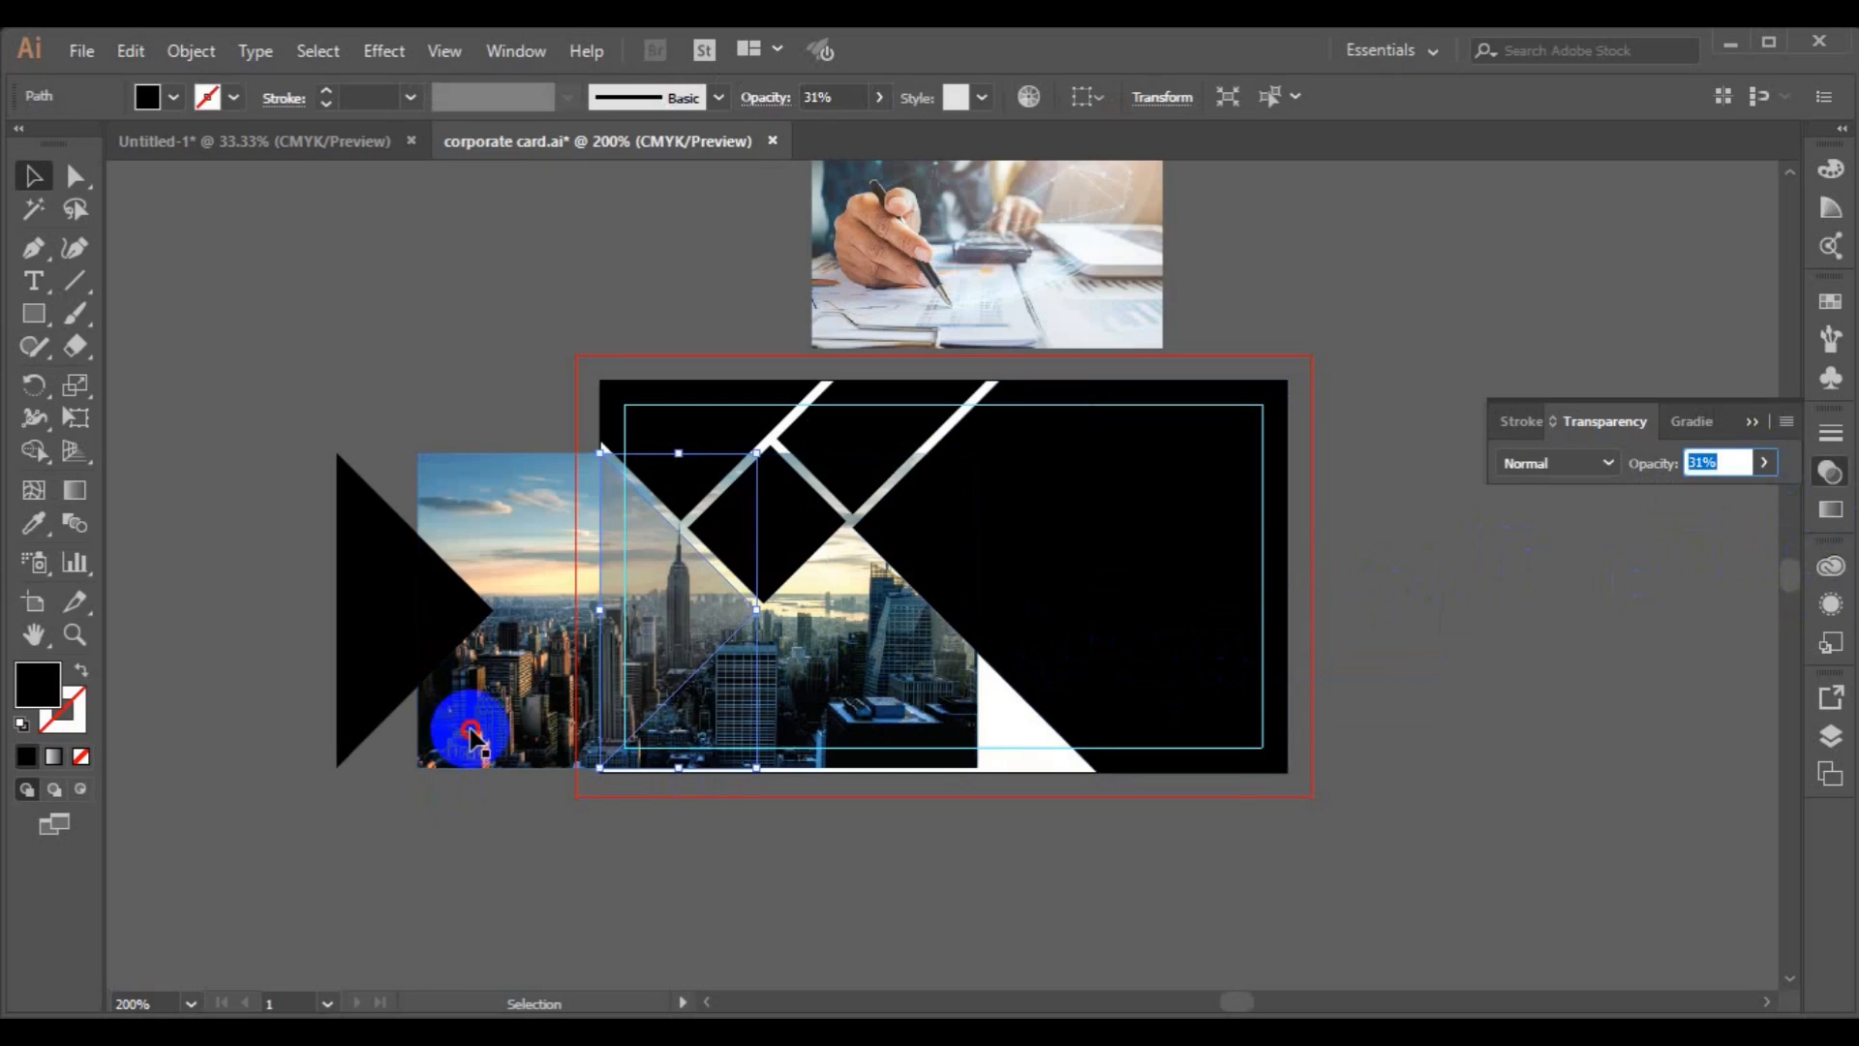
# Reposition the city photo so its skyline sits under the card's left triangle.
pyautogui.click(427, 734)
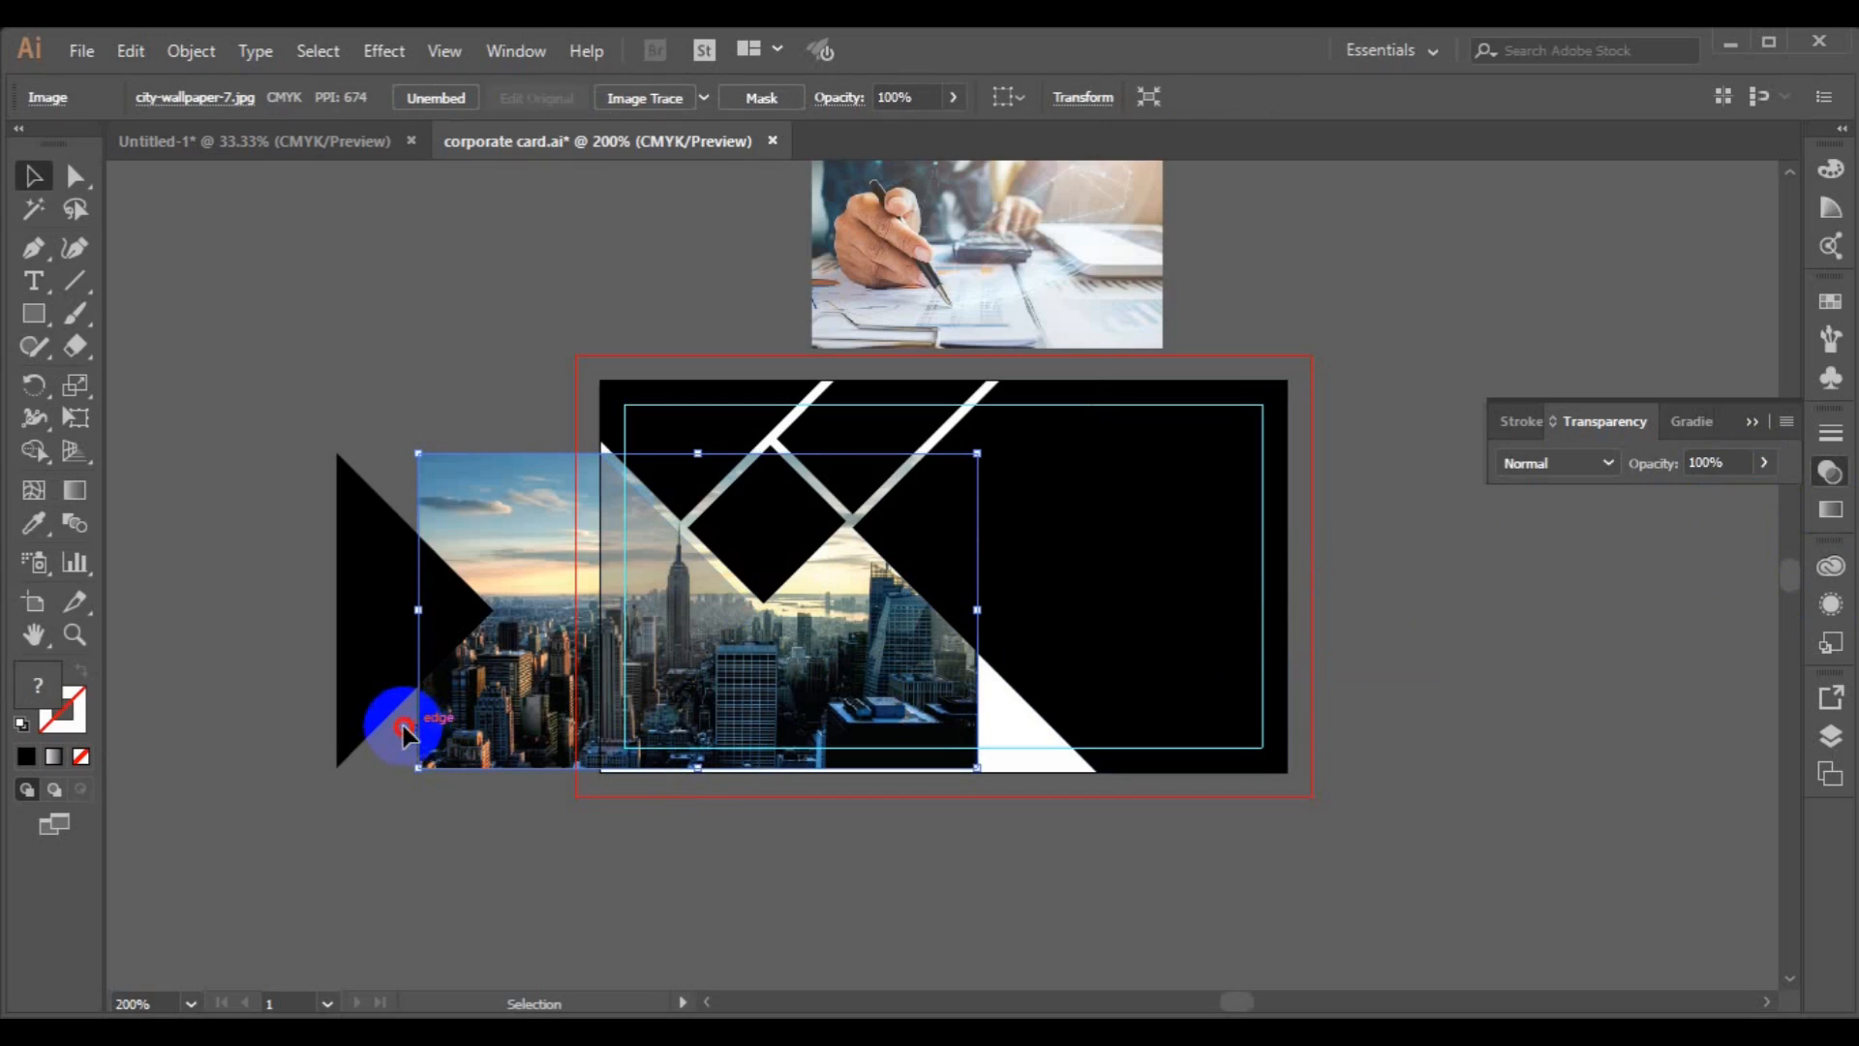
pyautogui.moveTo(504, 725); pyautogui.dragTo(300, 709)
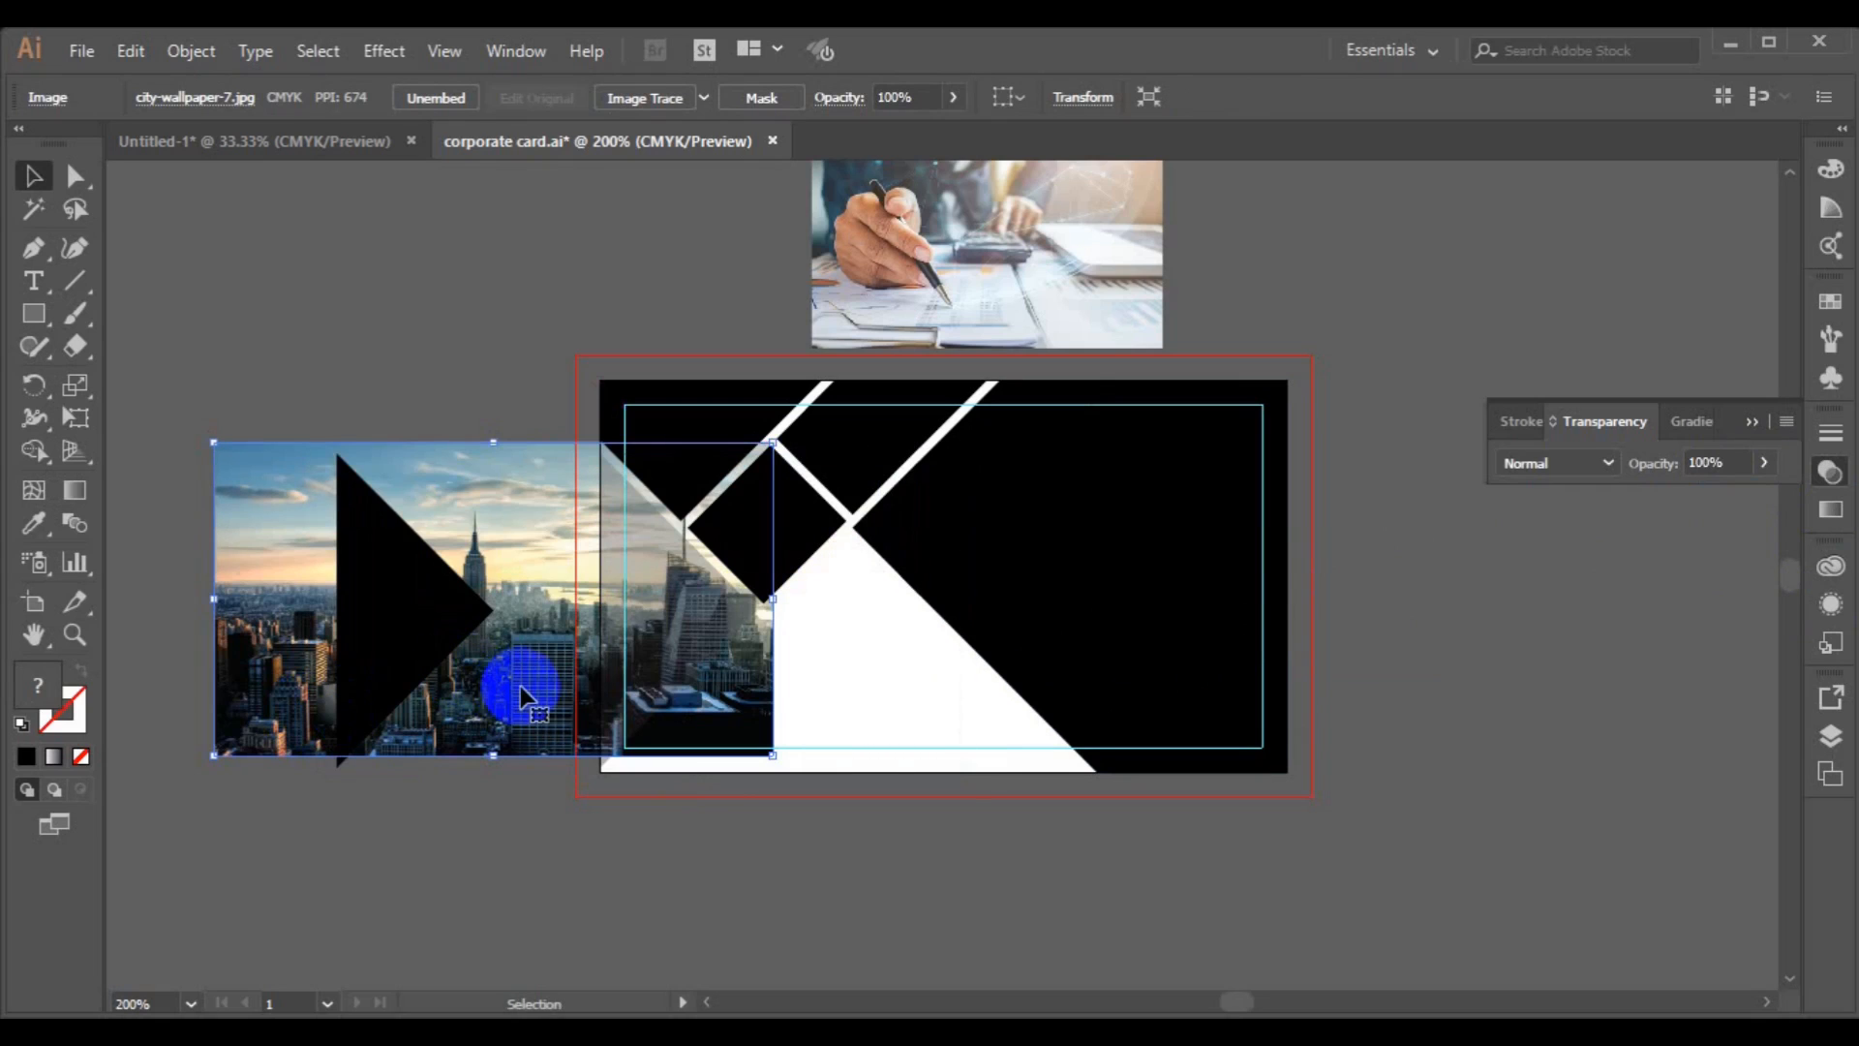
pyautogui.moveTo(513, 697)
pyautogui.mouseDown()
pyautogui.moveTo(487, 705)
pyautogui.moveTo(511, 698)
pyautogui.mouseUp()
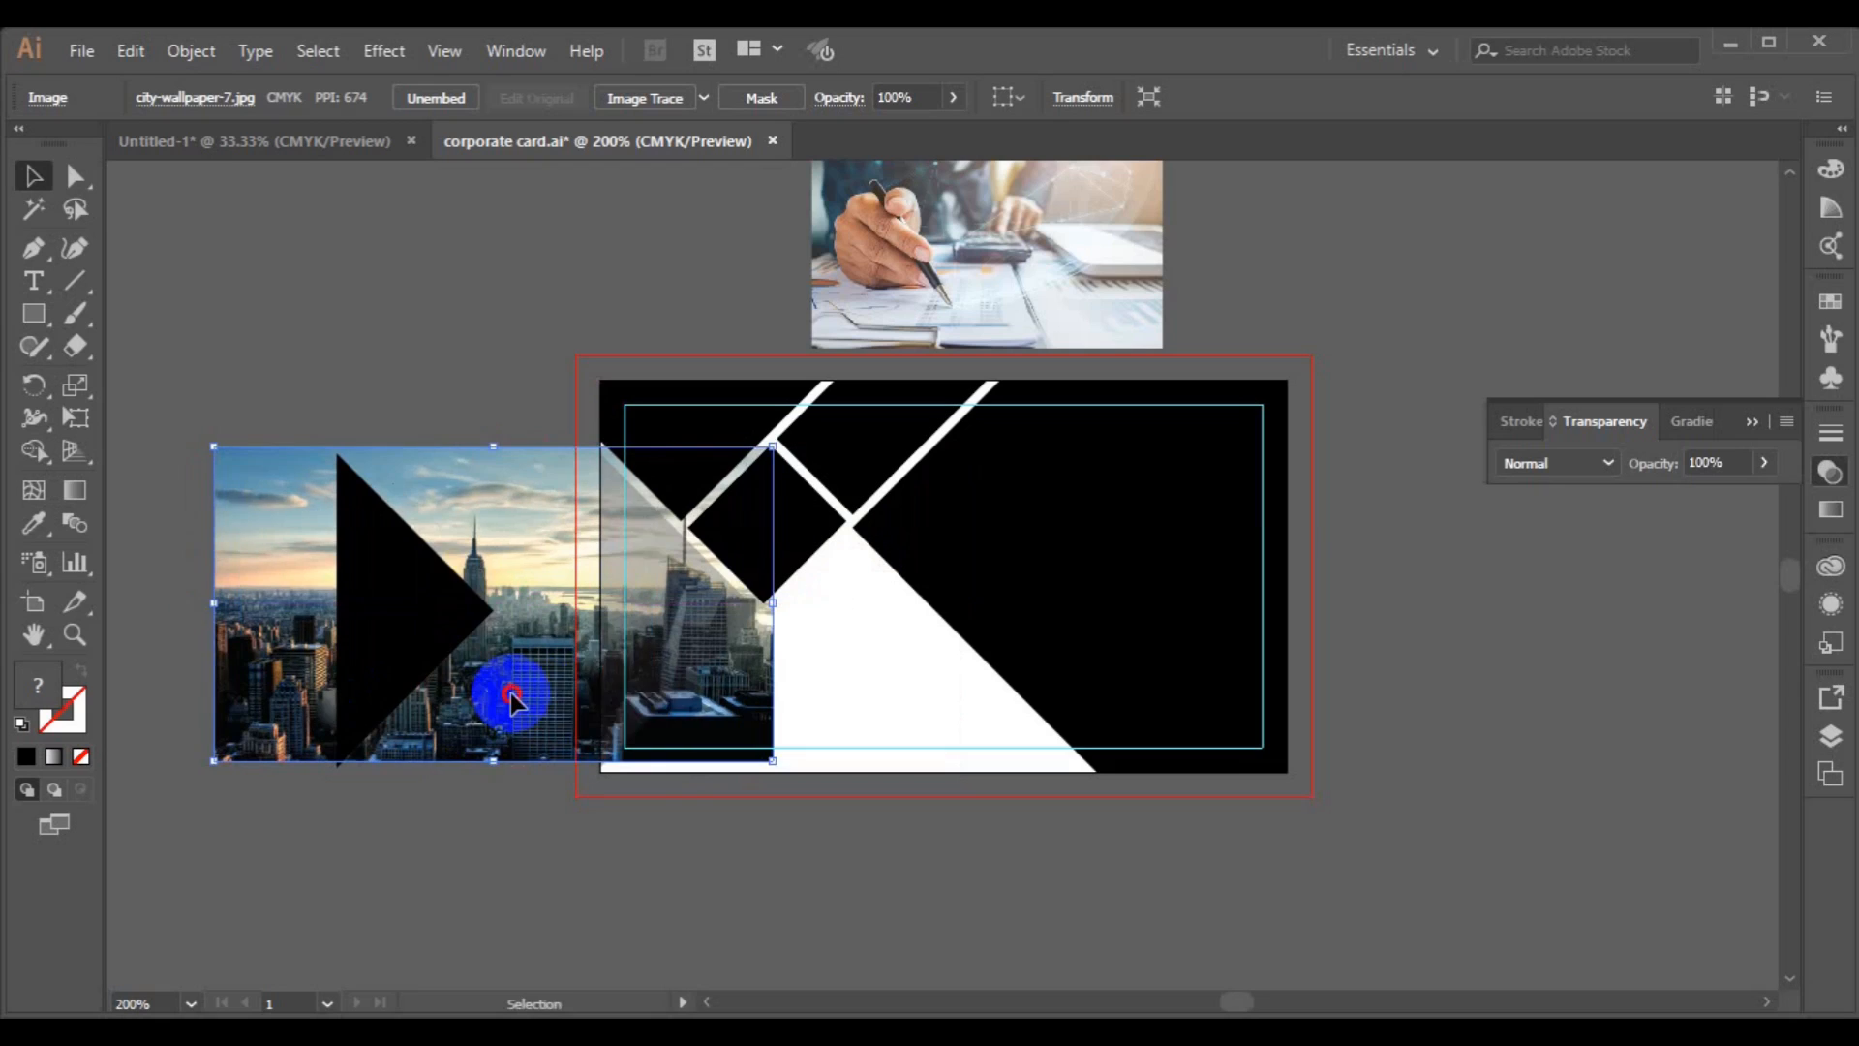
pyautogui.moveTo(643, 672); pyautogui.dragTo(738, 683)
pyautogui.moveTo(879, 669); pyautogui.dragTo(883, 714)
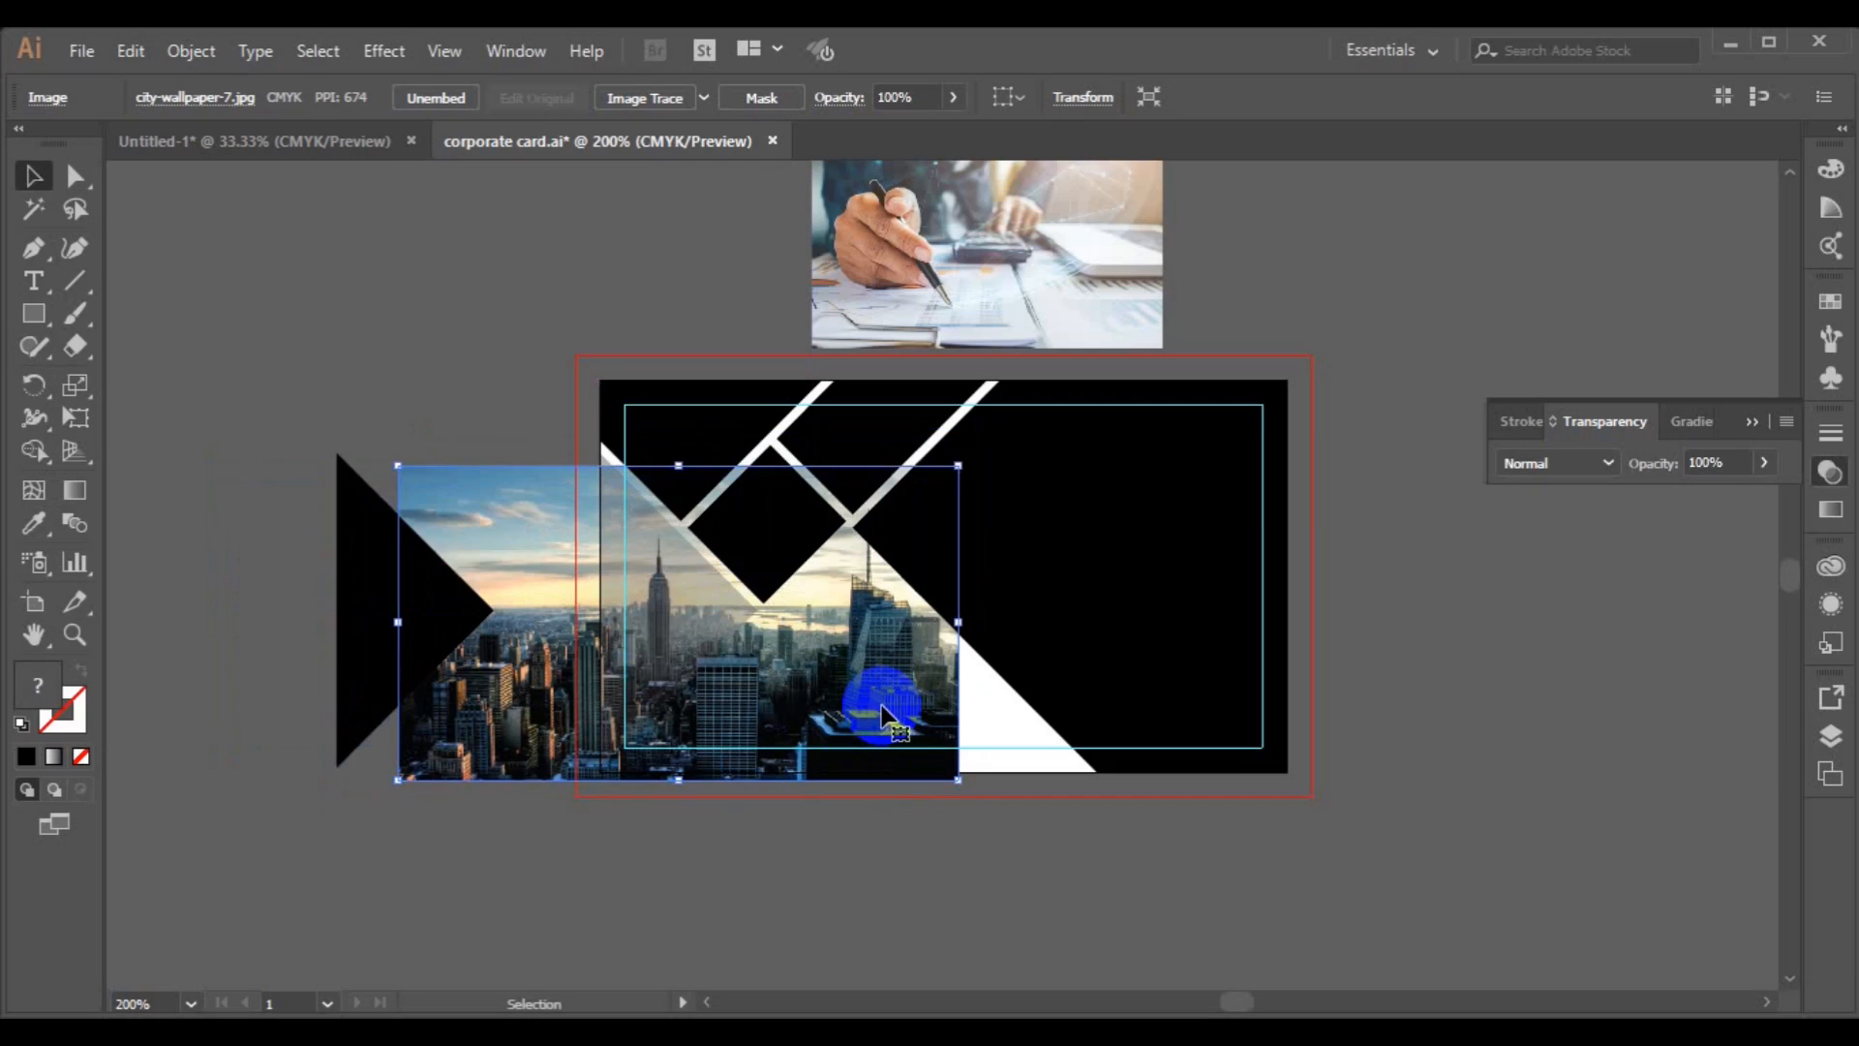
pyautogui.press('Up')
pyautogui.press('Up')
pyautogui.press('Up')
pyautogui.press('Up')
pyautogui.press('Up')
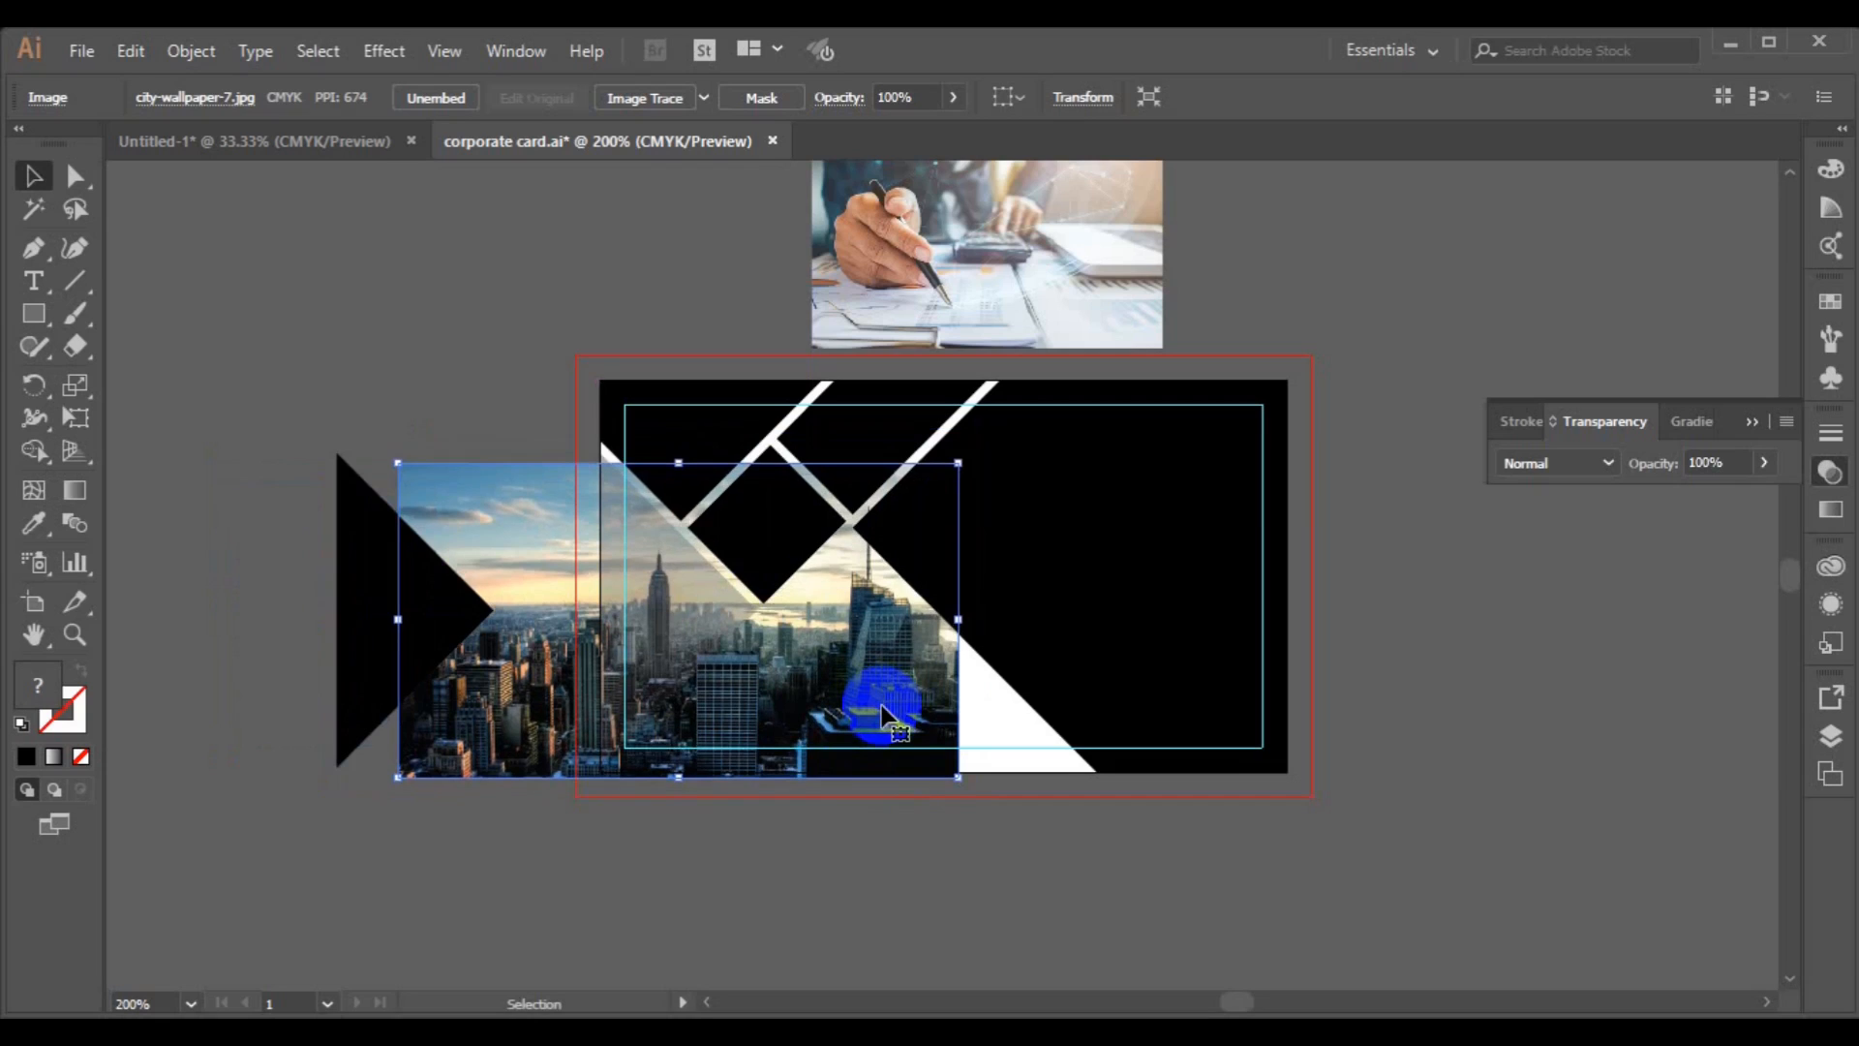
pyautogui.press('Up')
pyautogui.press('Left')
pyautogui.press('Left')
pyautogui.press('Left')
pyautogui.press('Left')
pyautogui.press('Left')
pyautogui.press('Left')
pyautogui.press('Left')
pyautogui.press('Left')
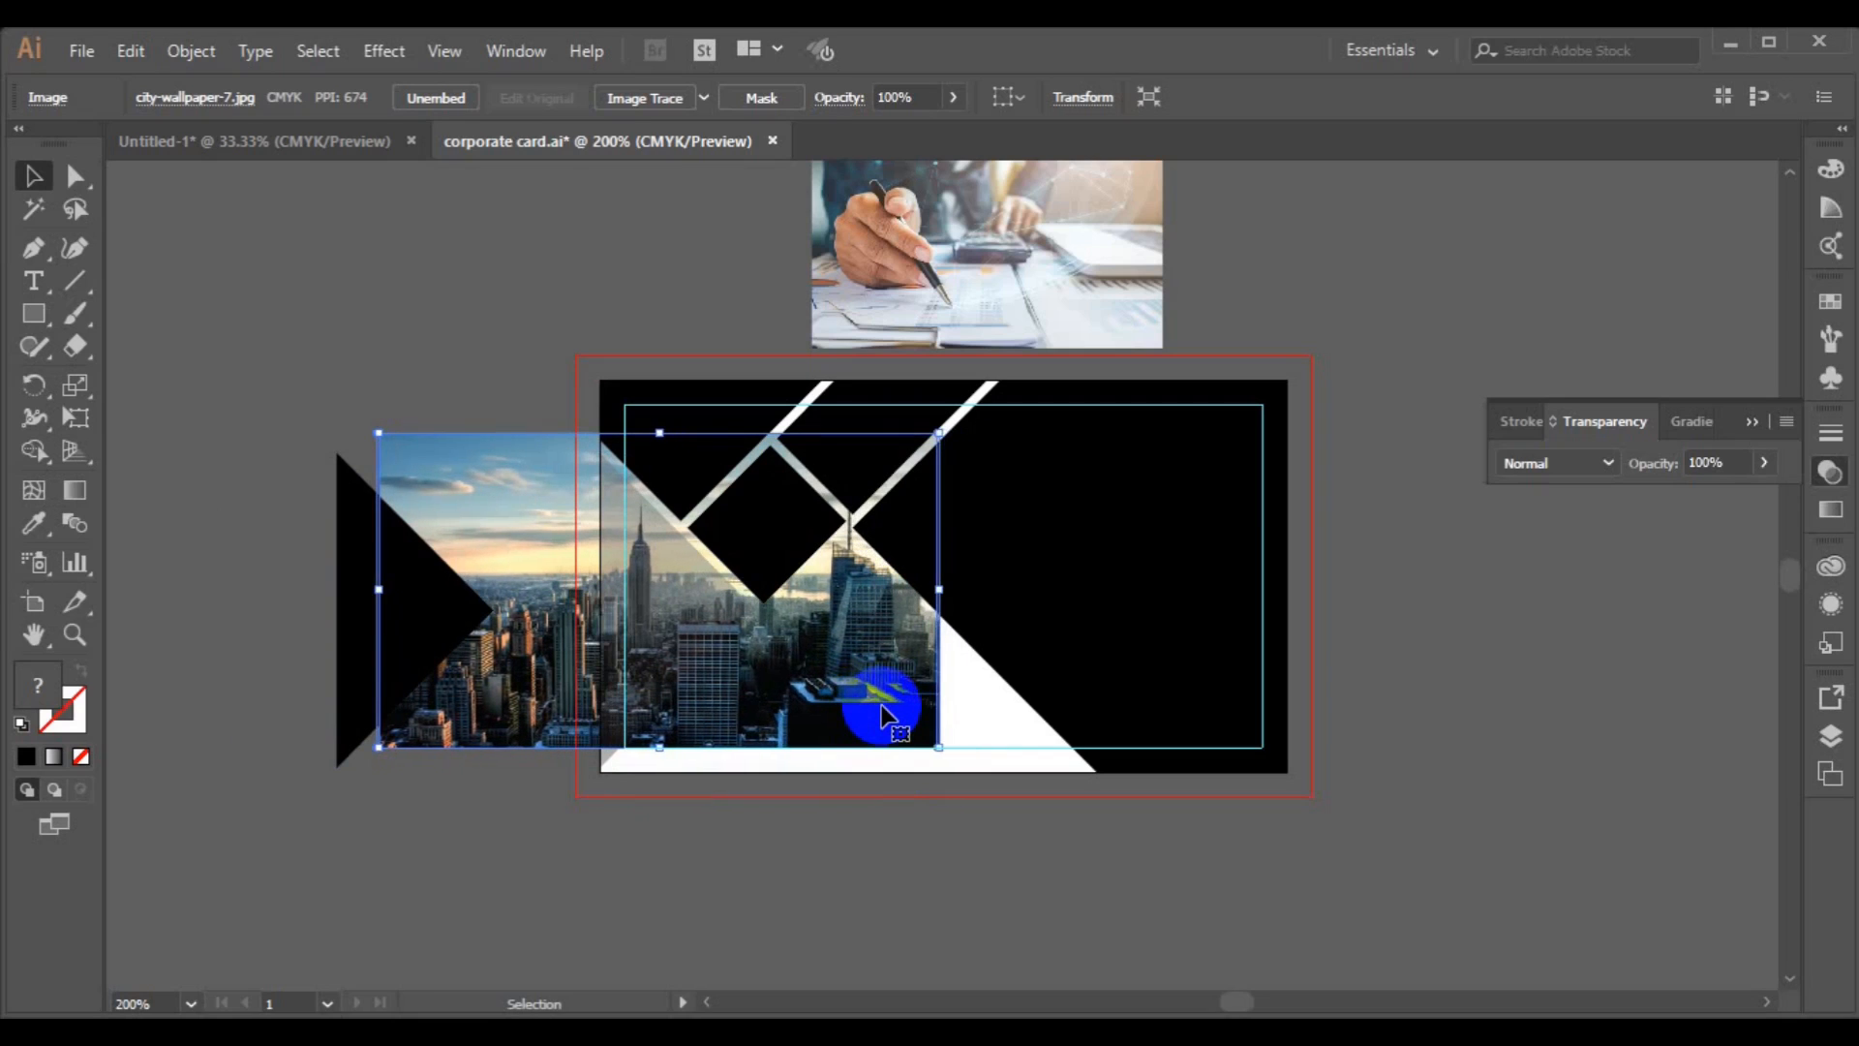
pyautogui.click(682, 633)
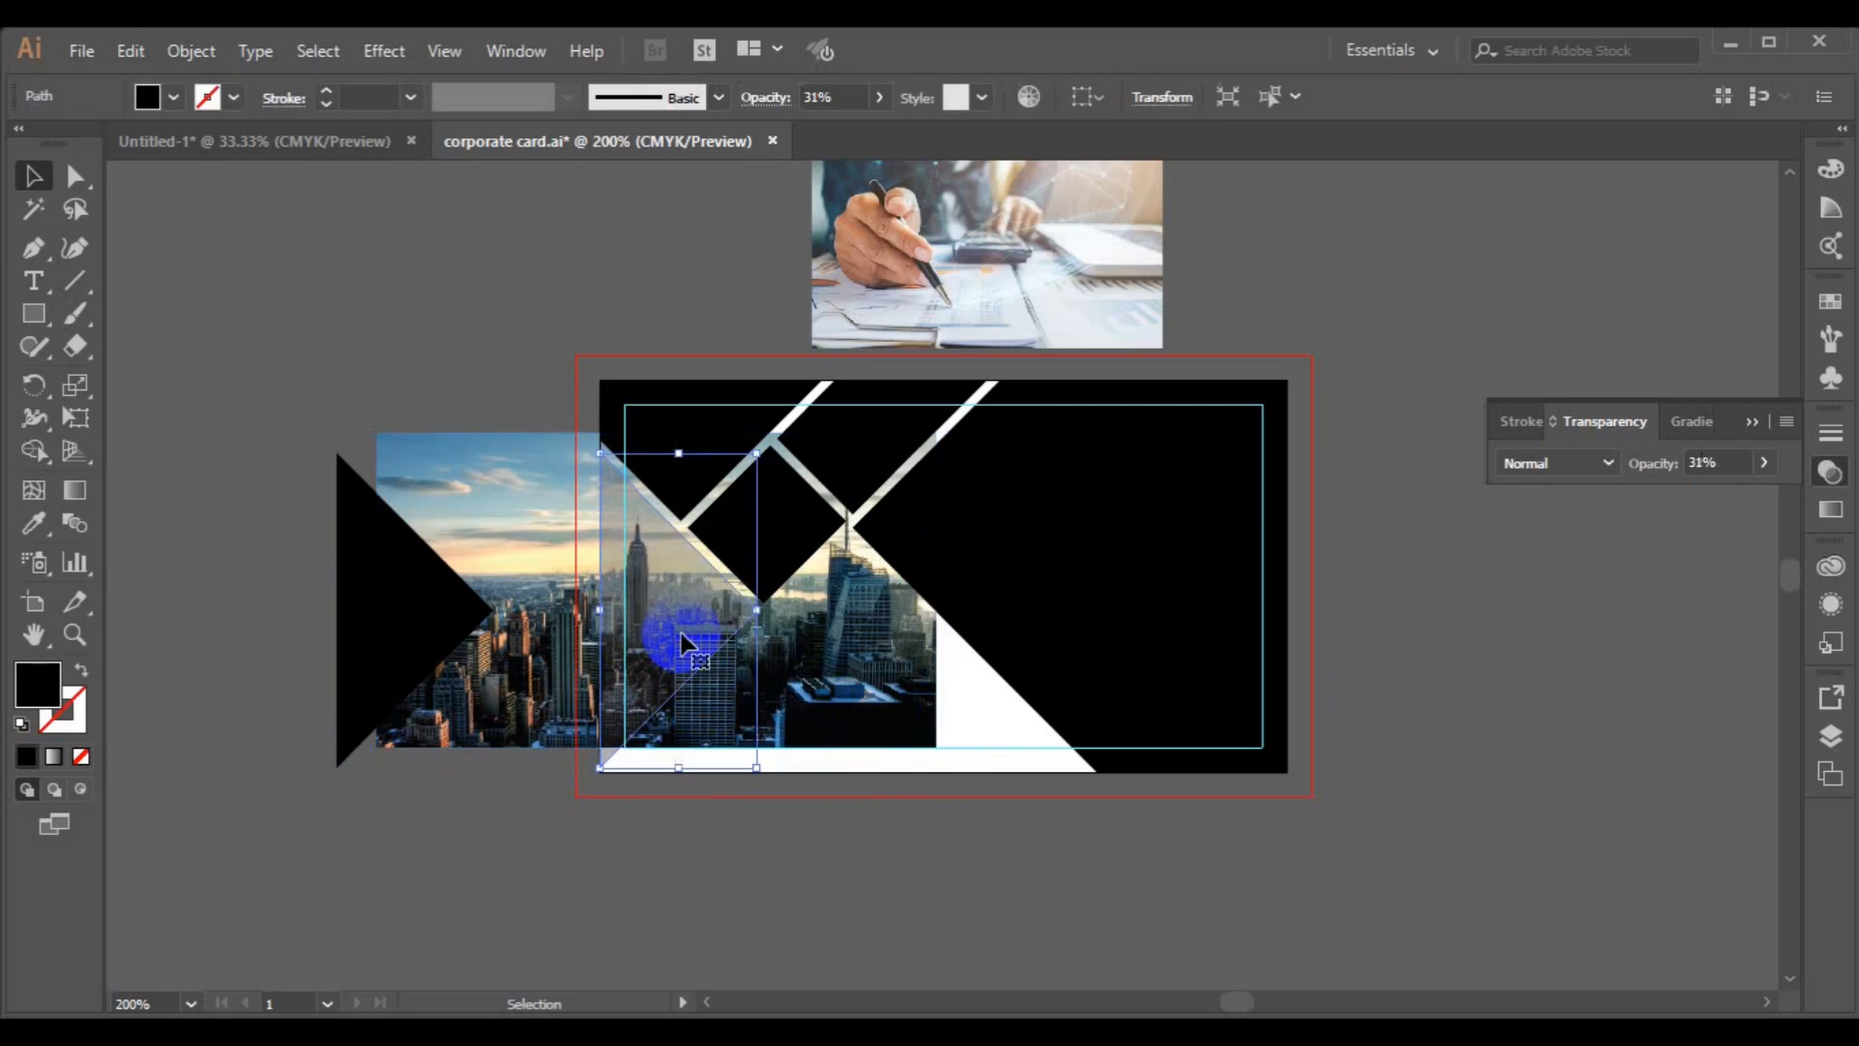
pyautogui.keyDown('shift'); pyautogui.click(853, 688); pyautogui.keyUp('shift')
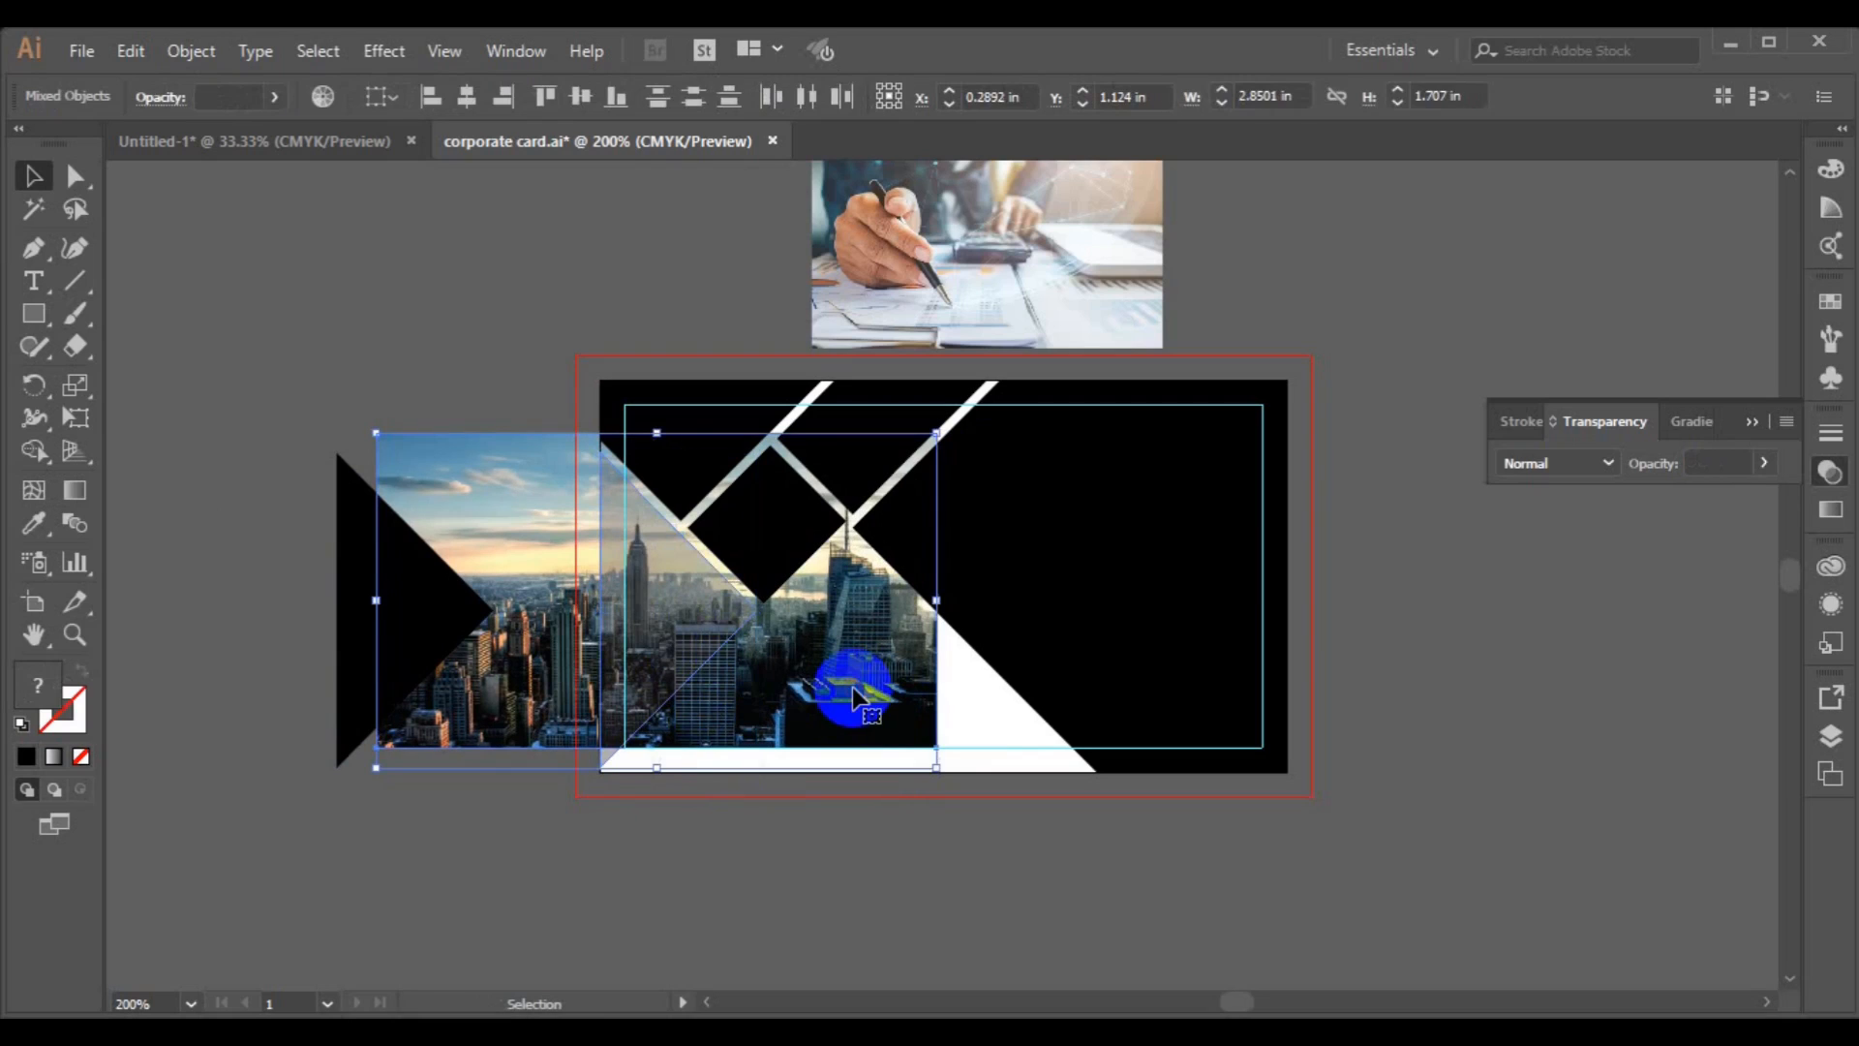
pyautogui.click(556, 889)
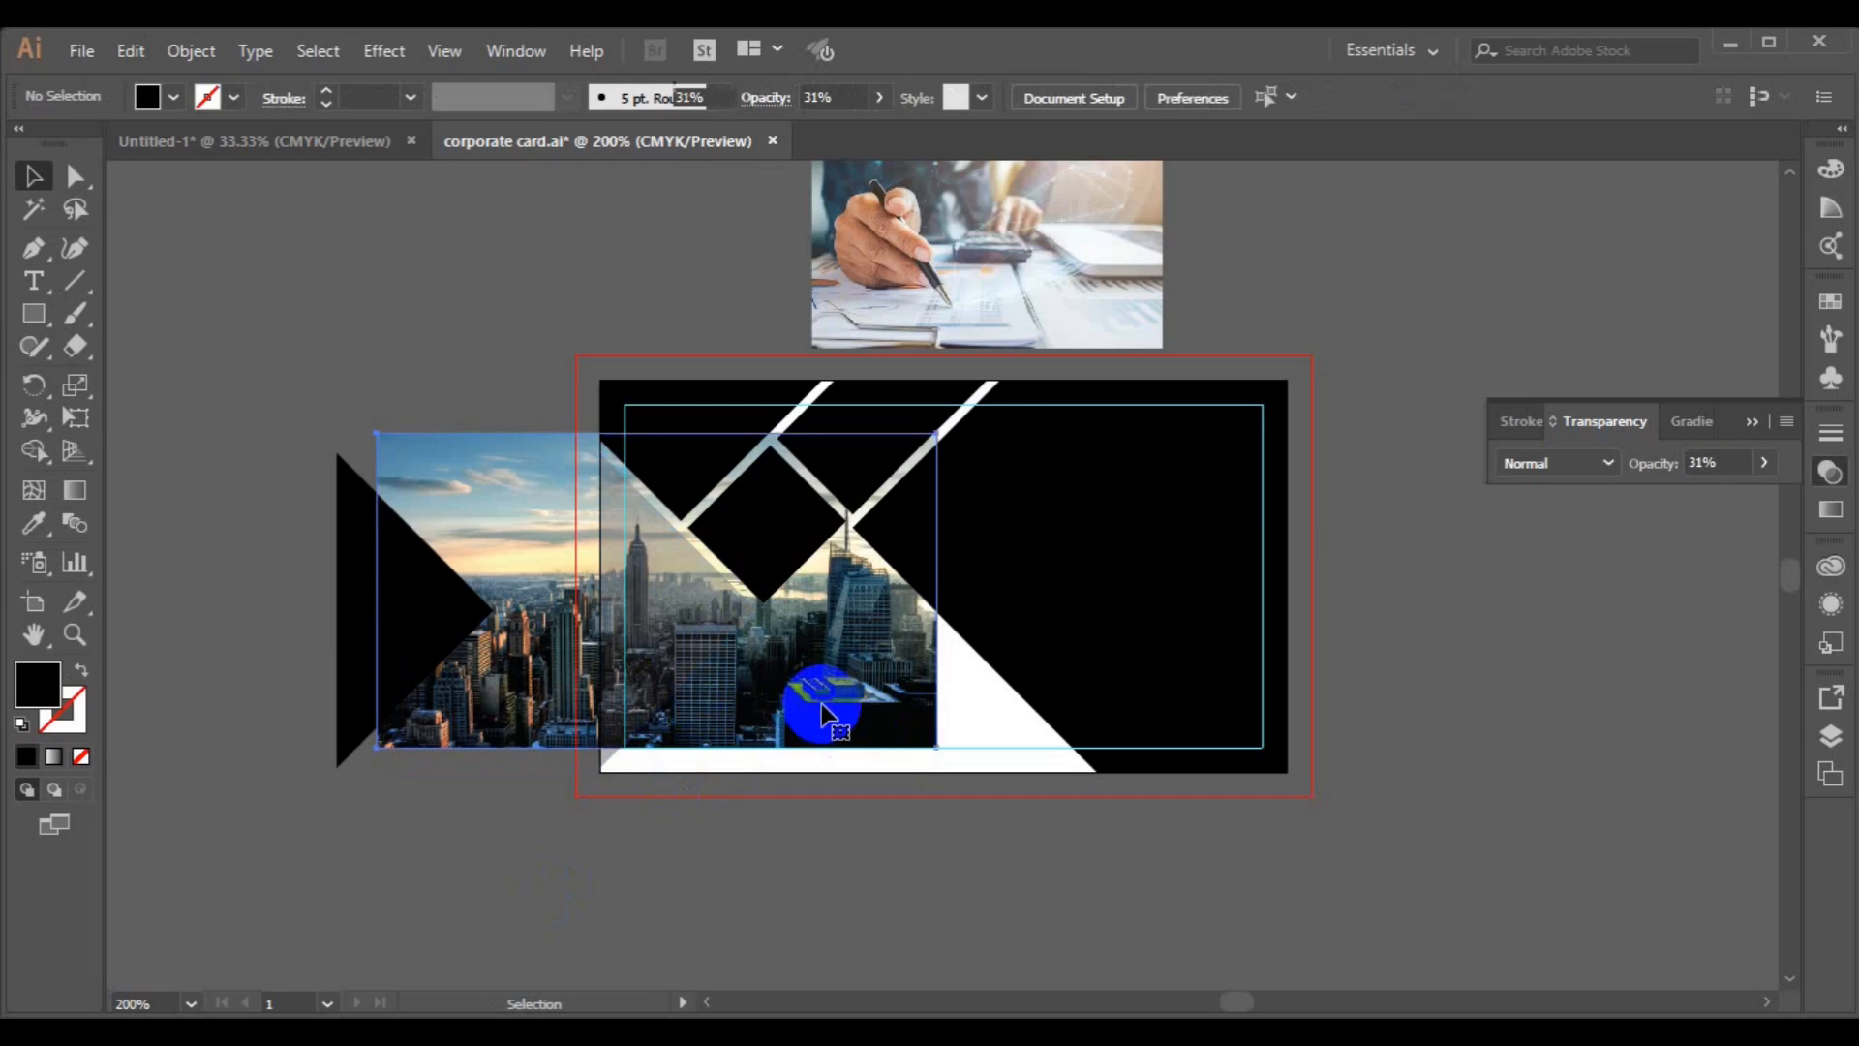
pyautogui.click(821, 715)
pyautogui.press('Down')
pyautogui.press('Down')
pyautogui.press('Down')
pyautogui.press('Down')
pyautogui.press('Down')
pyautogui.press('Down')
pyautogui.press('Down')
pyautogui.press('Down')
pyautogui.press('Down')
pyautogui.press('Down')
pyautogui.press('Down')
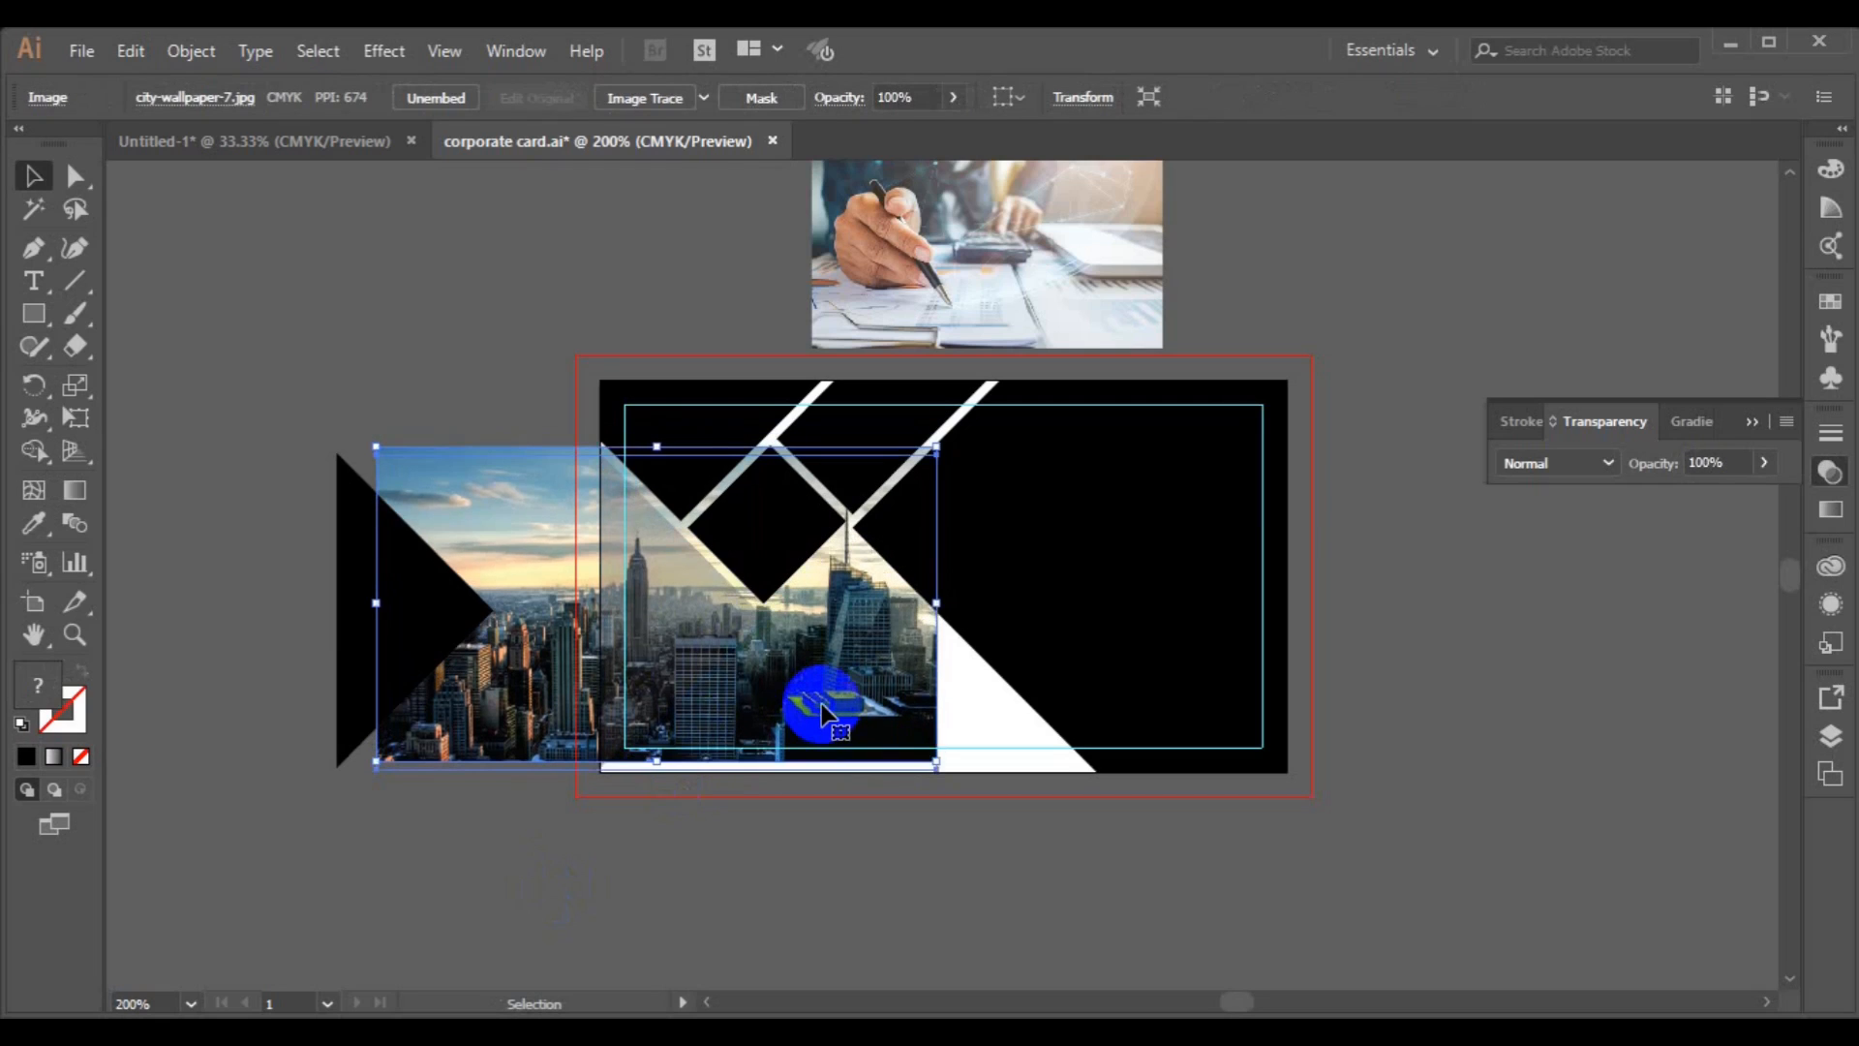
pyautogui.press('Up')
pyautogui.press('Up')
pyautogui.press('Up')
pyautogui.press('Up')
pyautogui.press('Up')
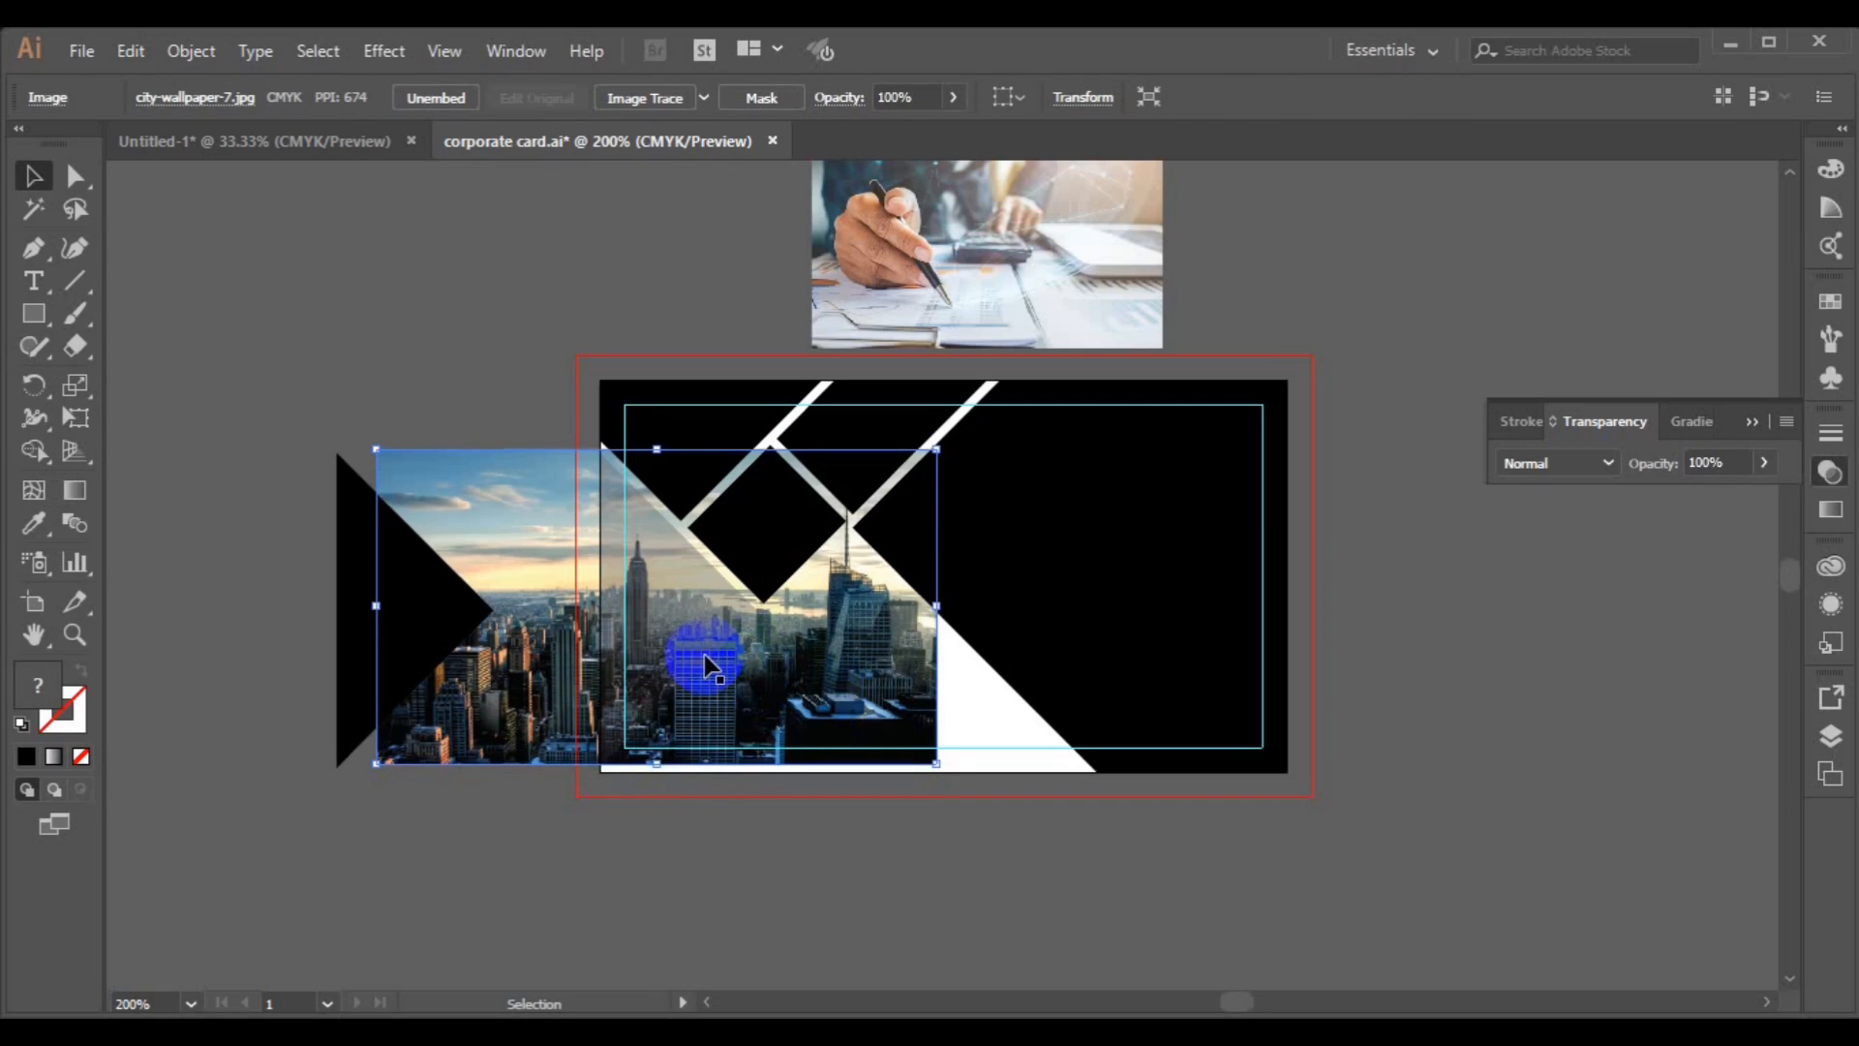
# Clip the city photo inside the left triangle with a clipping mask.
pyautogui.click(704, 666)
pyautogui.keyDown('shift'); pyautogui.click(821, 693); pyautogui.keyUp('shift')
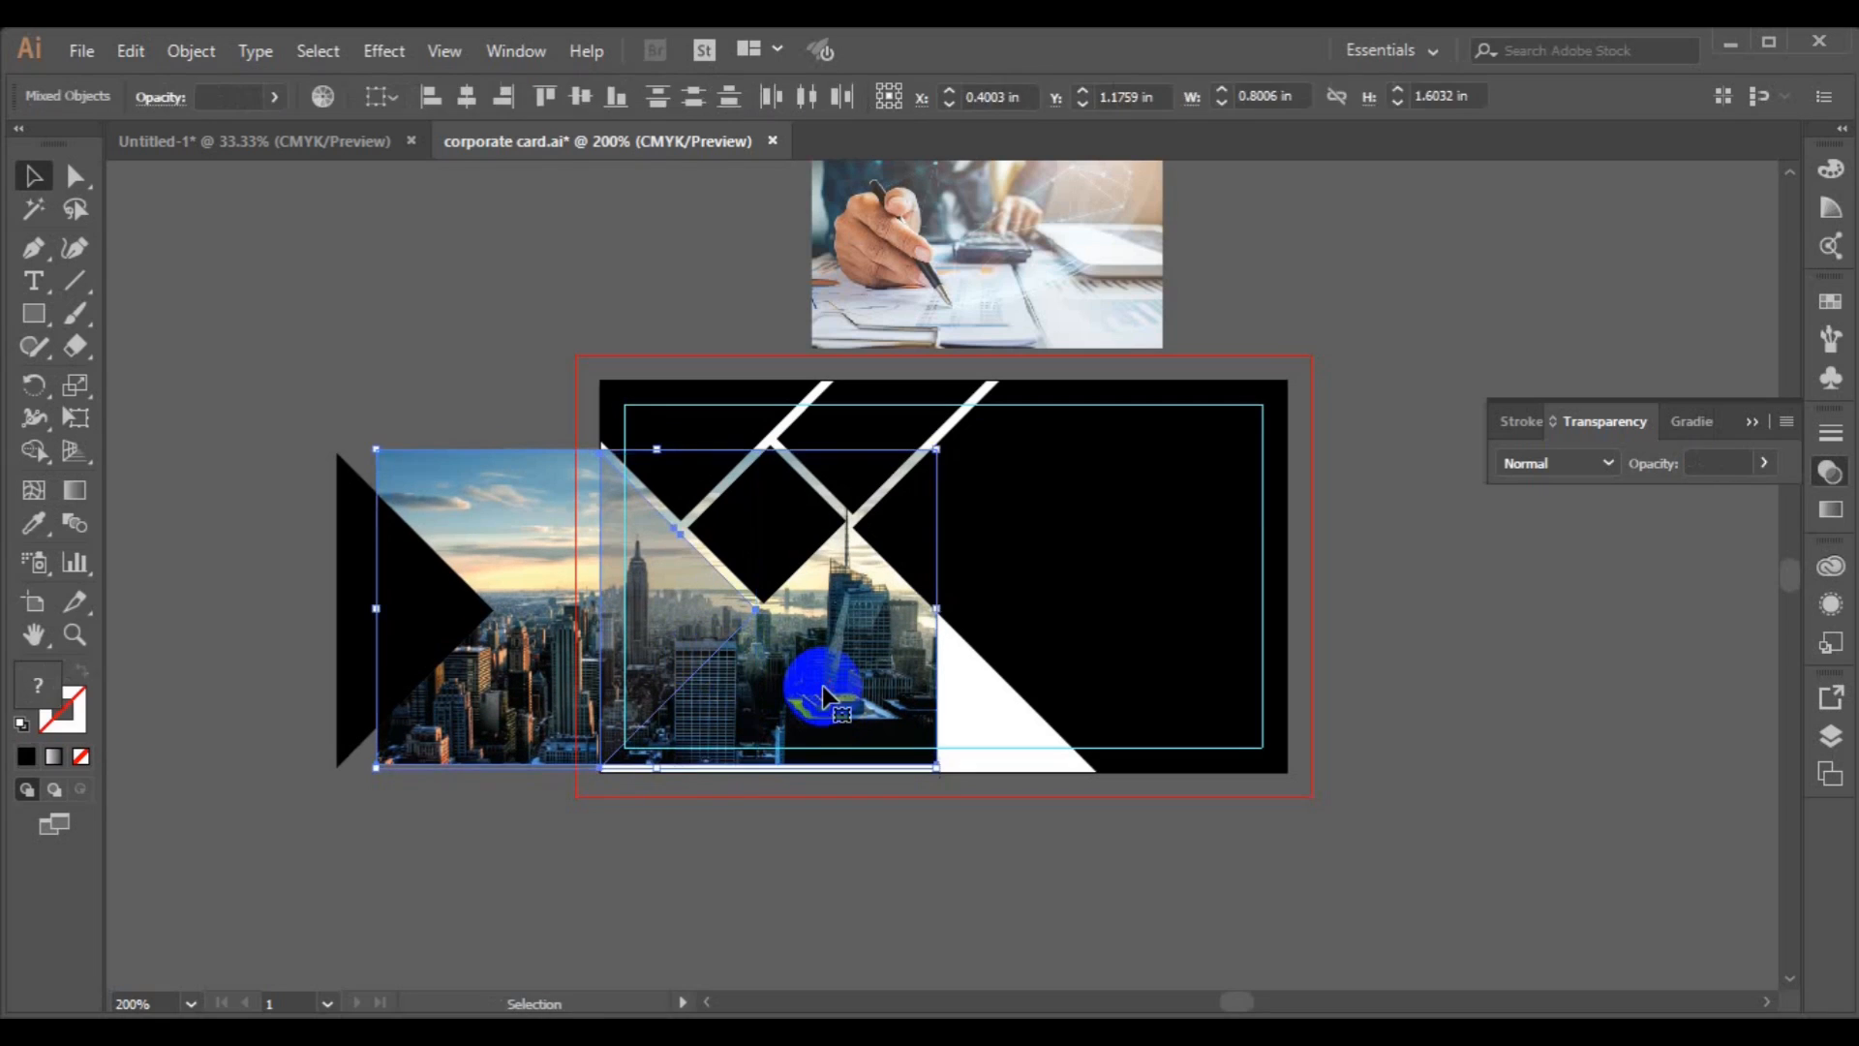
pyautogui.rightClick(823, 694)
pyautogui.click(943, 487)
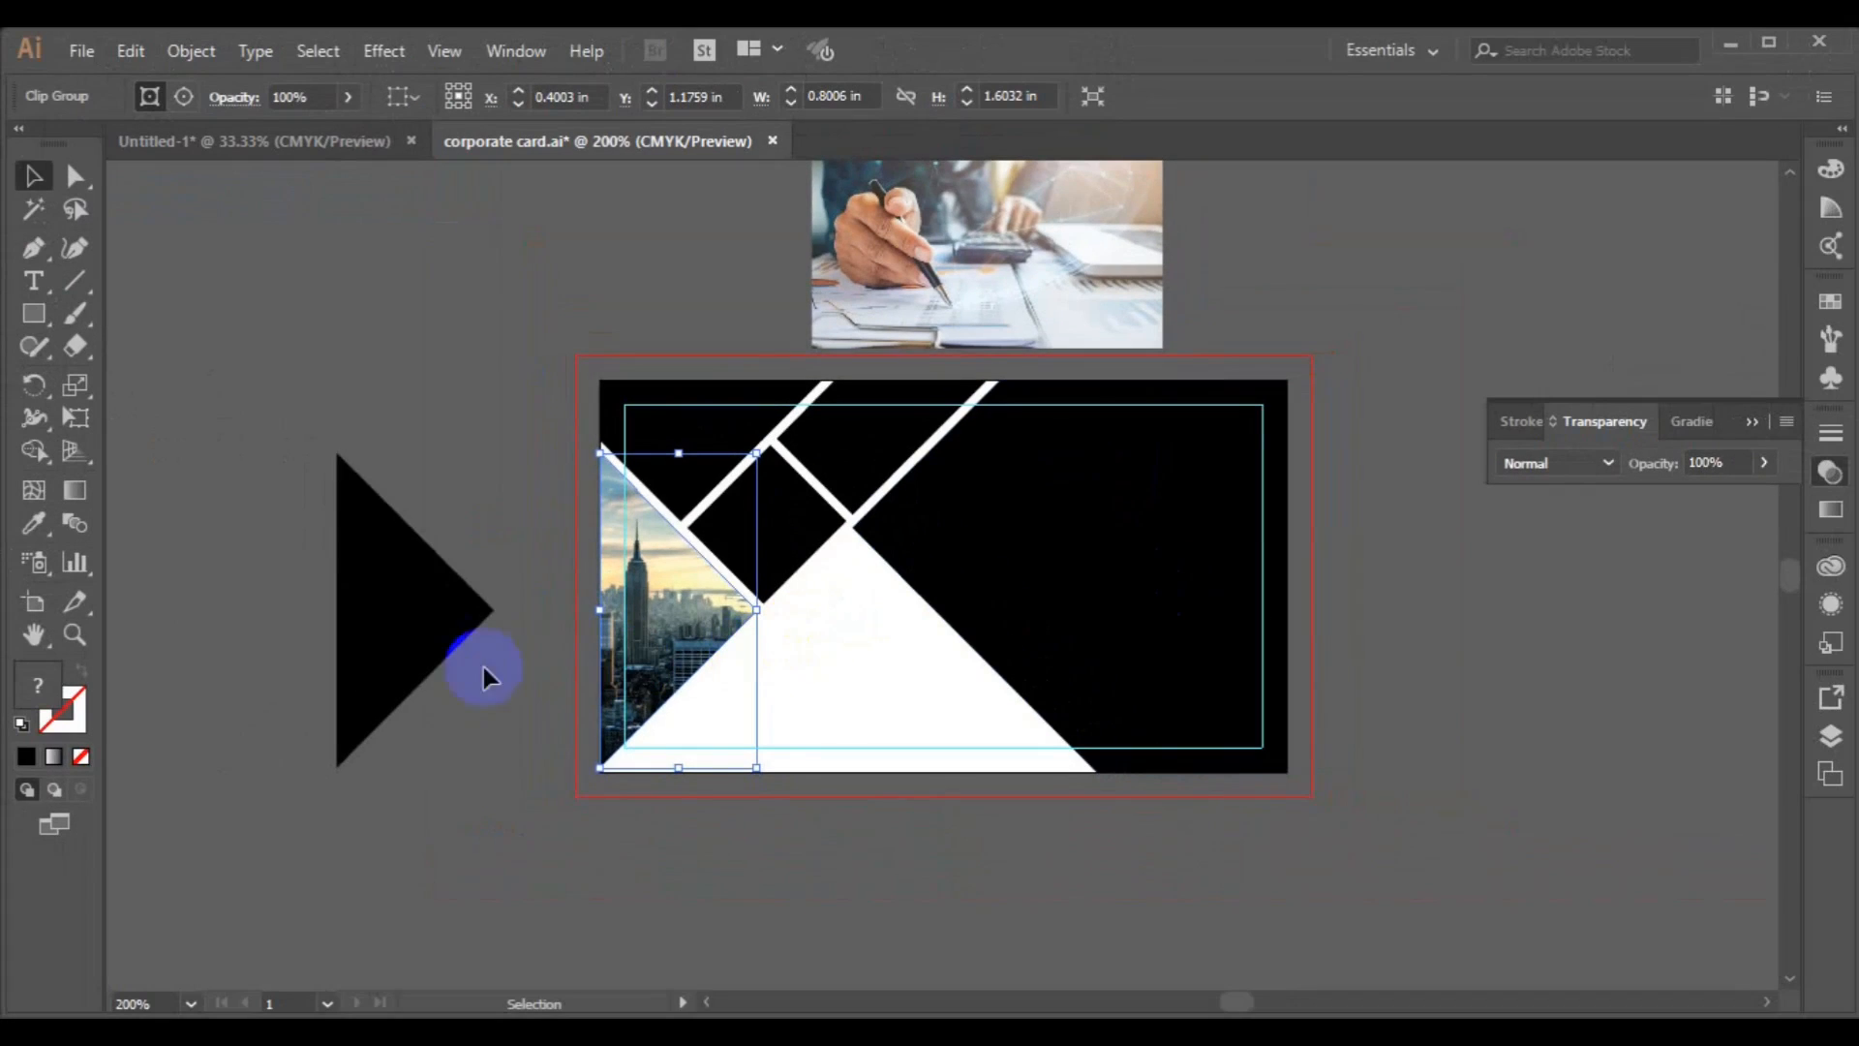
pyautogui.click(415, 656)
pyautogui.click(455, 788)
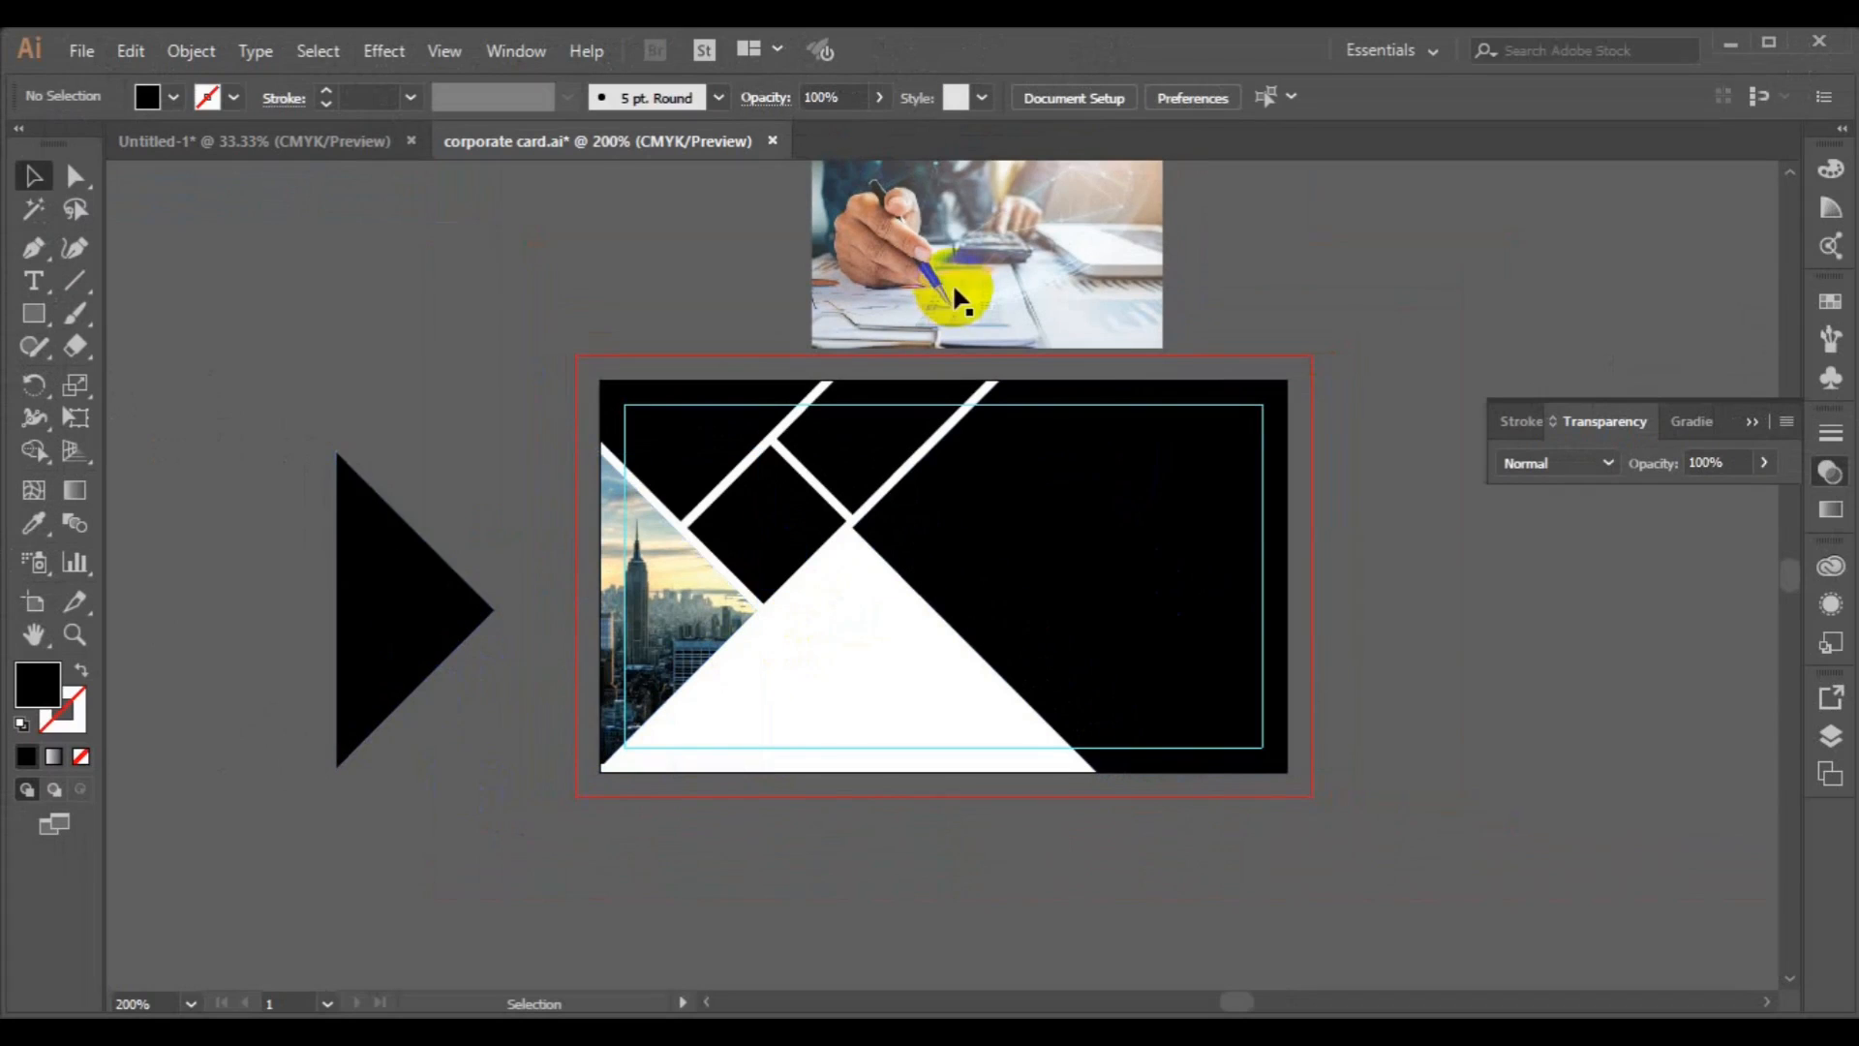
# Move the office photo onto the card's upper diamond and scale it to about 1.35 × 0.9 in.
pyautogui.moveTo(1099, 334); pyautogui.dragTo(862, 579)
pyautogui.moveTo(933, 644); pyautogui.dragTo(840, 558)
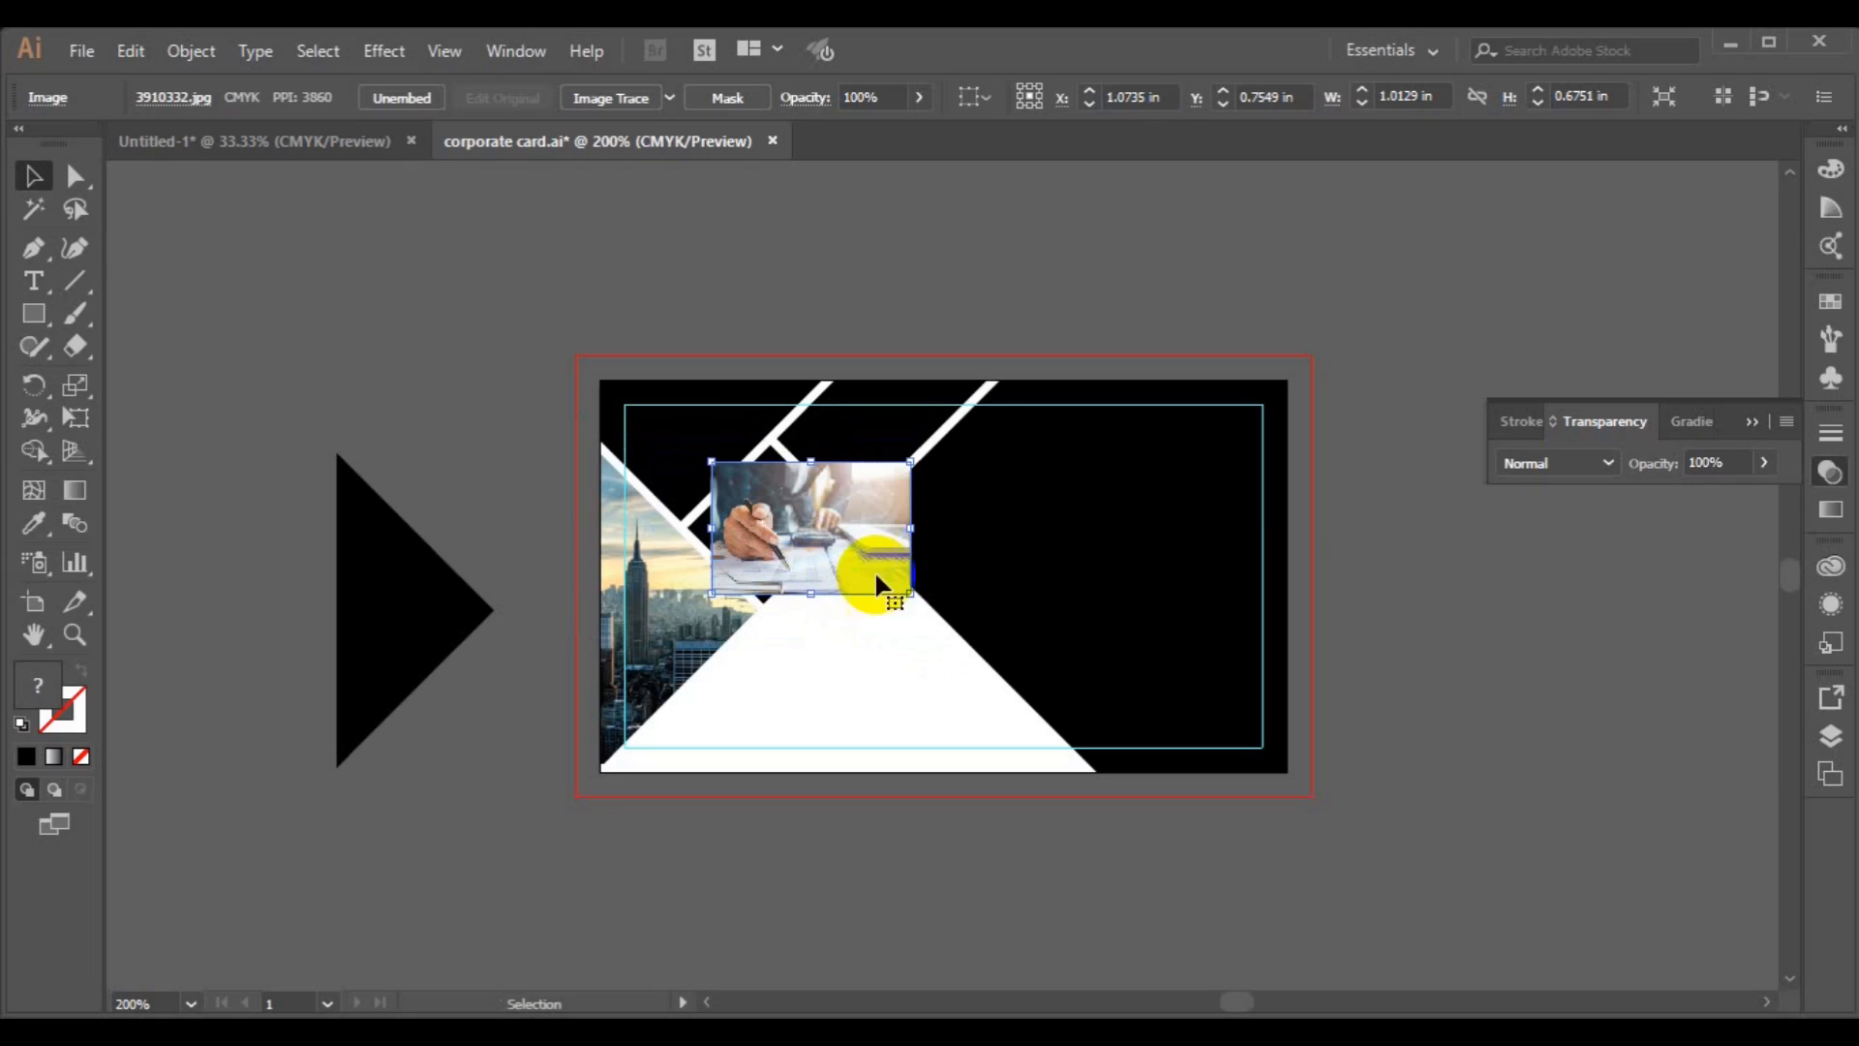
pyautogui.moveTo(927, 612); pyautogui.dragTo(929, 617)
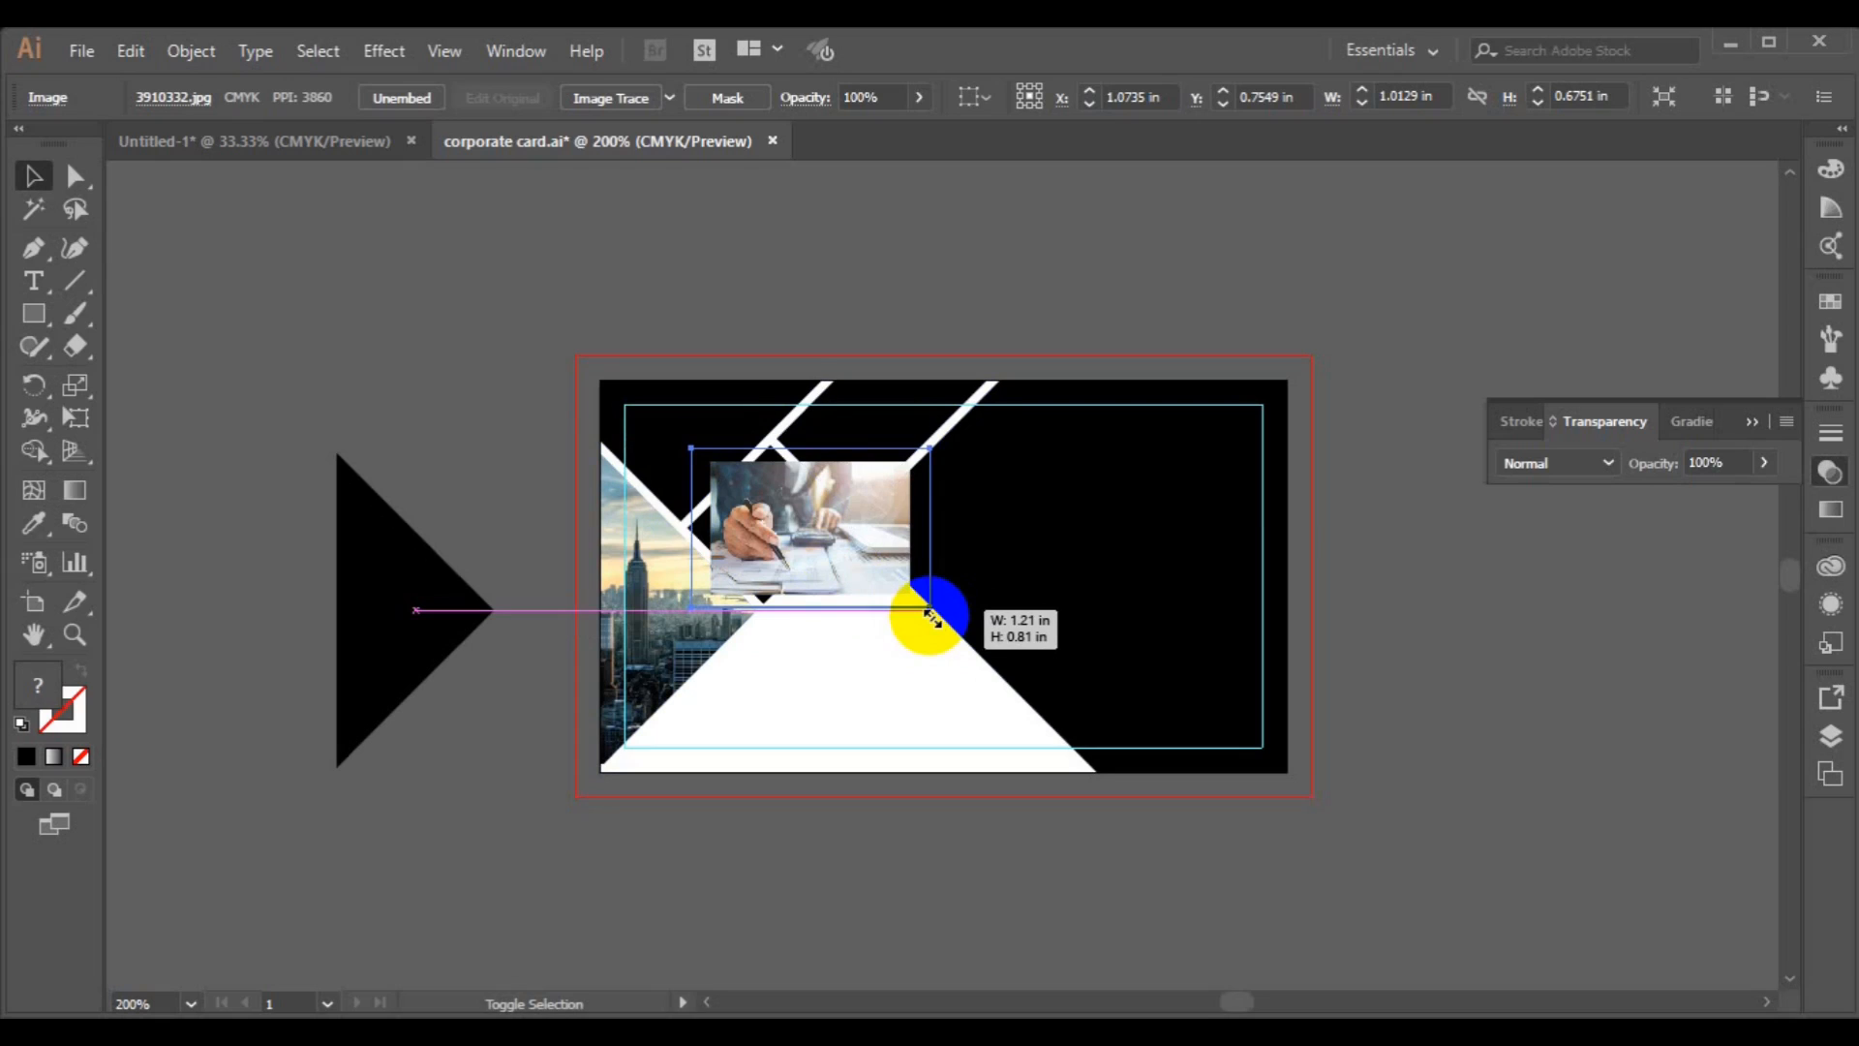
pyautogui.moveTo(929, 617); pyautogui.dragTo(941, 622)
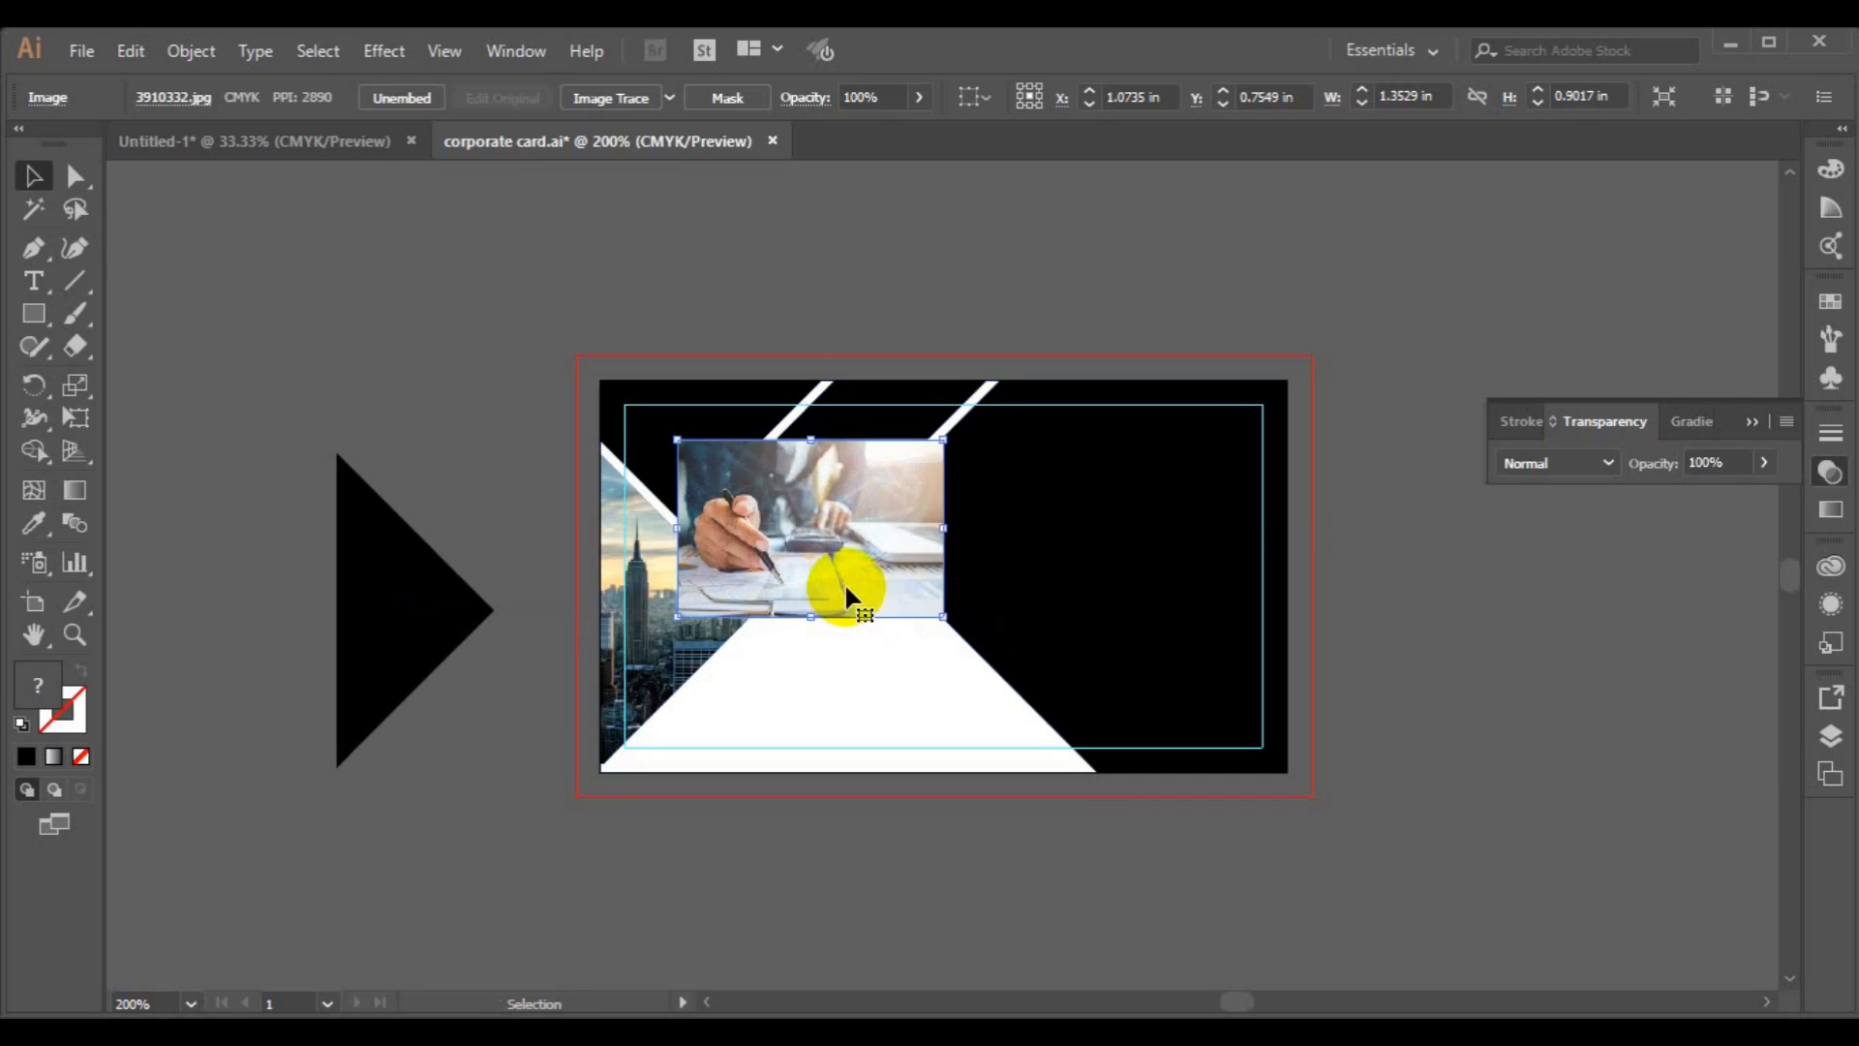
# Send the office photo to the back.
pyautogui.rightClick(844, 583)
pyautogui.moveTo(945, 781)
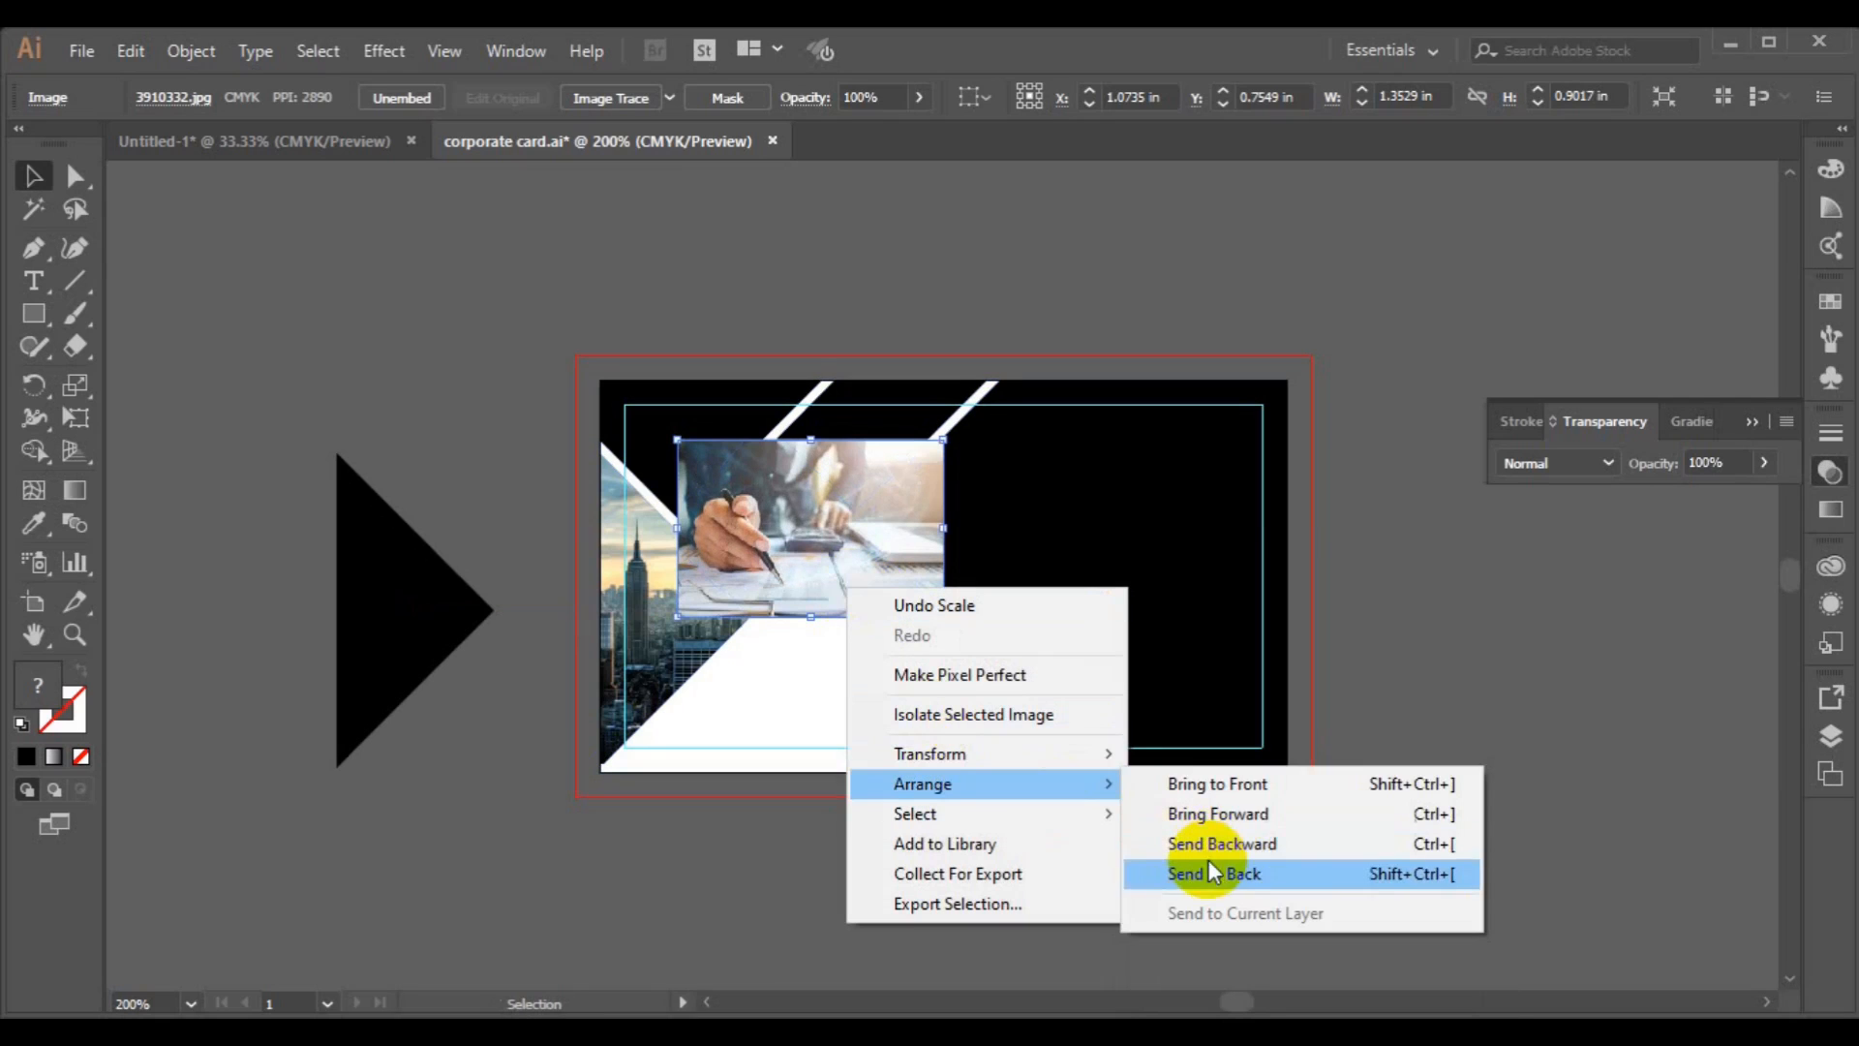
pyautogui.click(1206, 860)
# Set the opacity of the black diamond over the office photo to 56%.
pyautogui.click(765, 542)
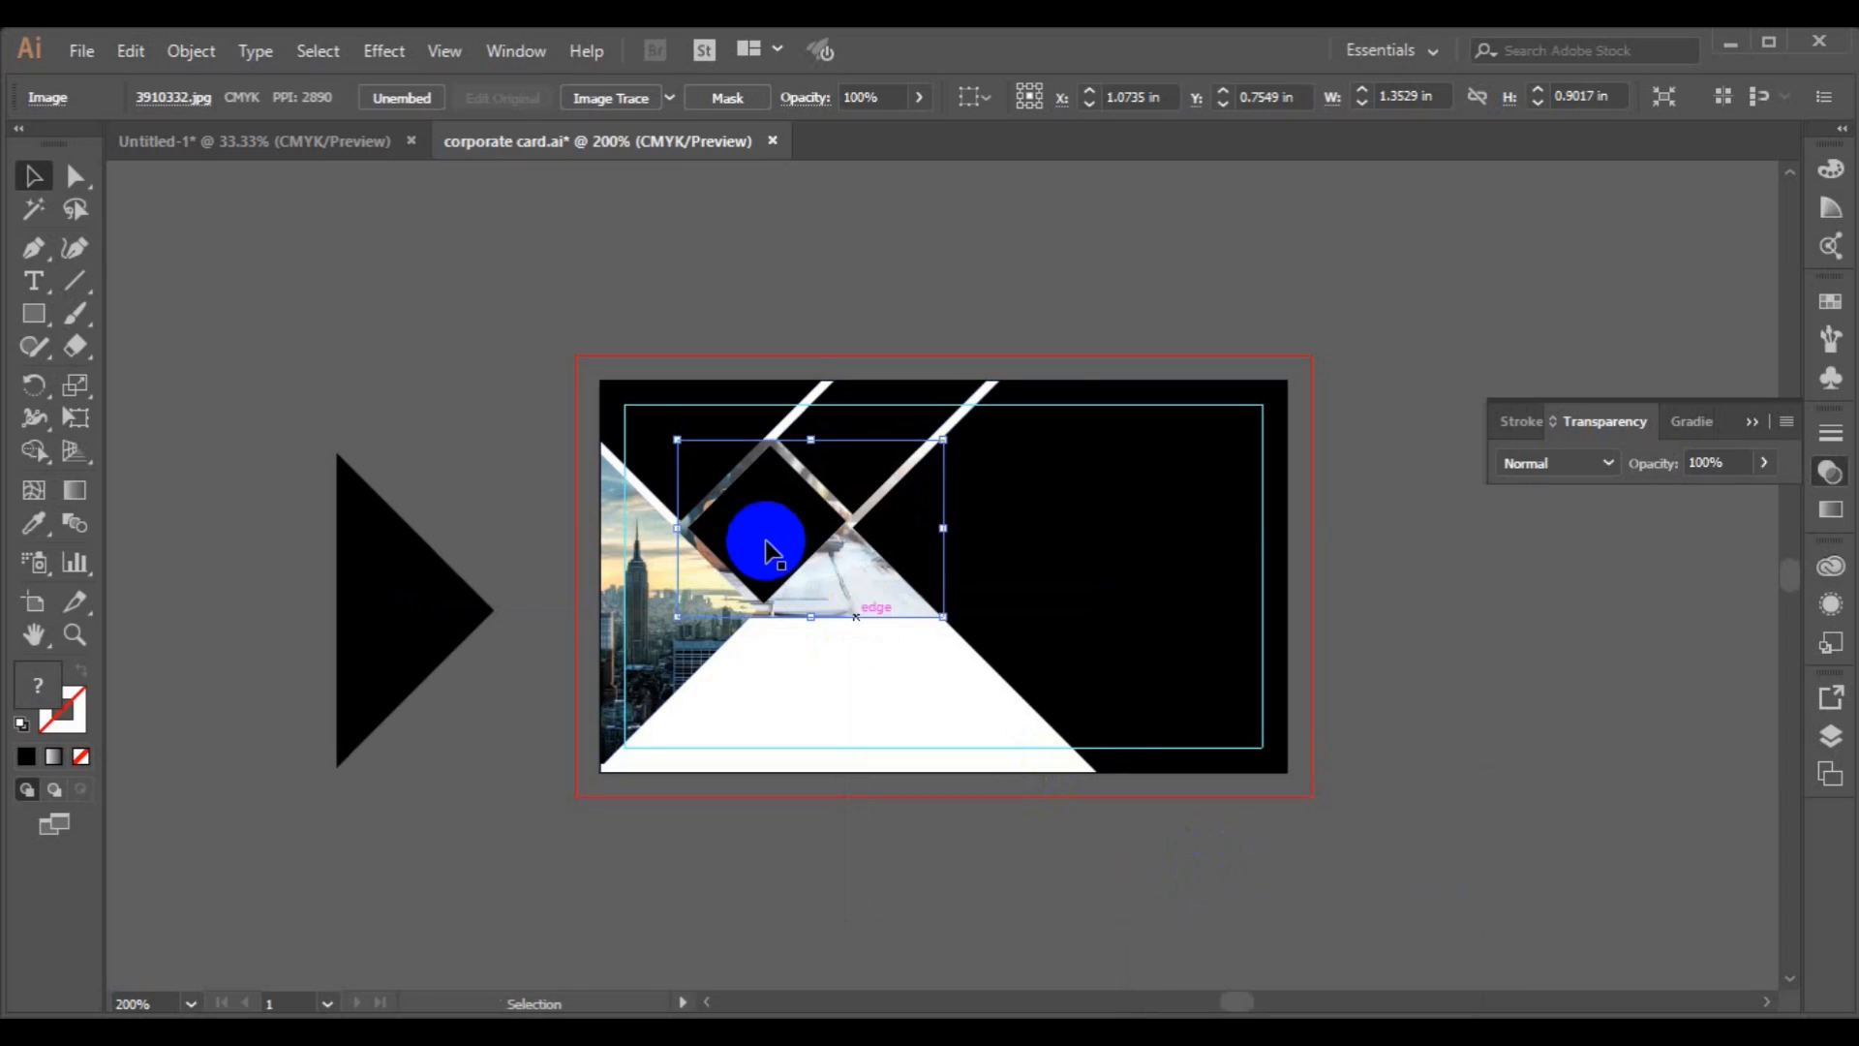
pyautogui.click(1766, 465)
pyautogui.moveTo(1716, 496); pyautogui.dragTo(1714, 496)
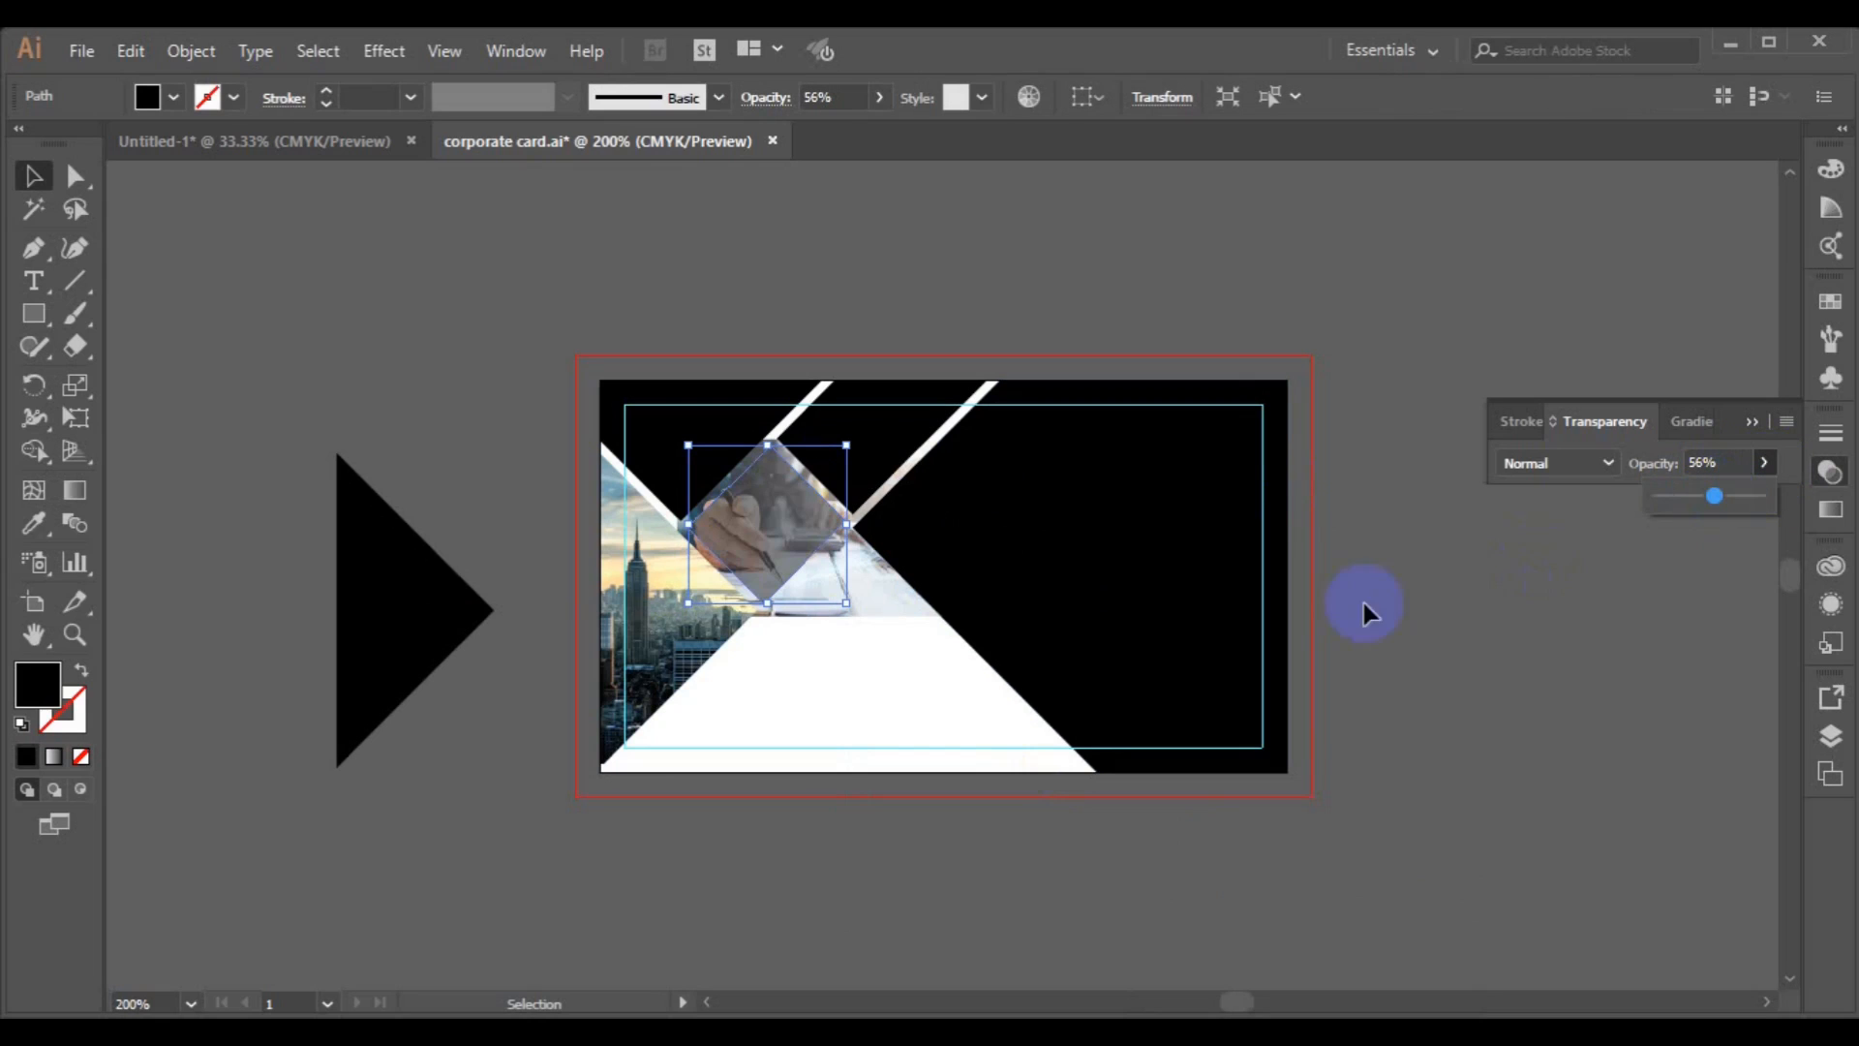
# Nudge the office photo horizontally to center it under the diamond.
pyautogui.click(863, 644)
pyautogui.click(863, 601)
pyautogui.press('Right')
pyautogui.press('Right')
pyautogui.press('Left')
pyautogui.press('Left')
pyautogui.press('Left')
pyautogui.press('Left')
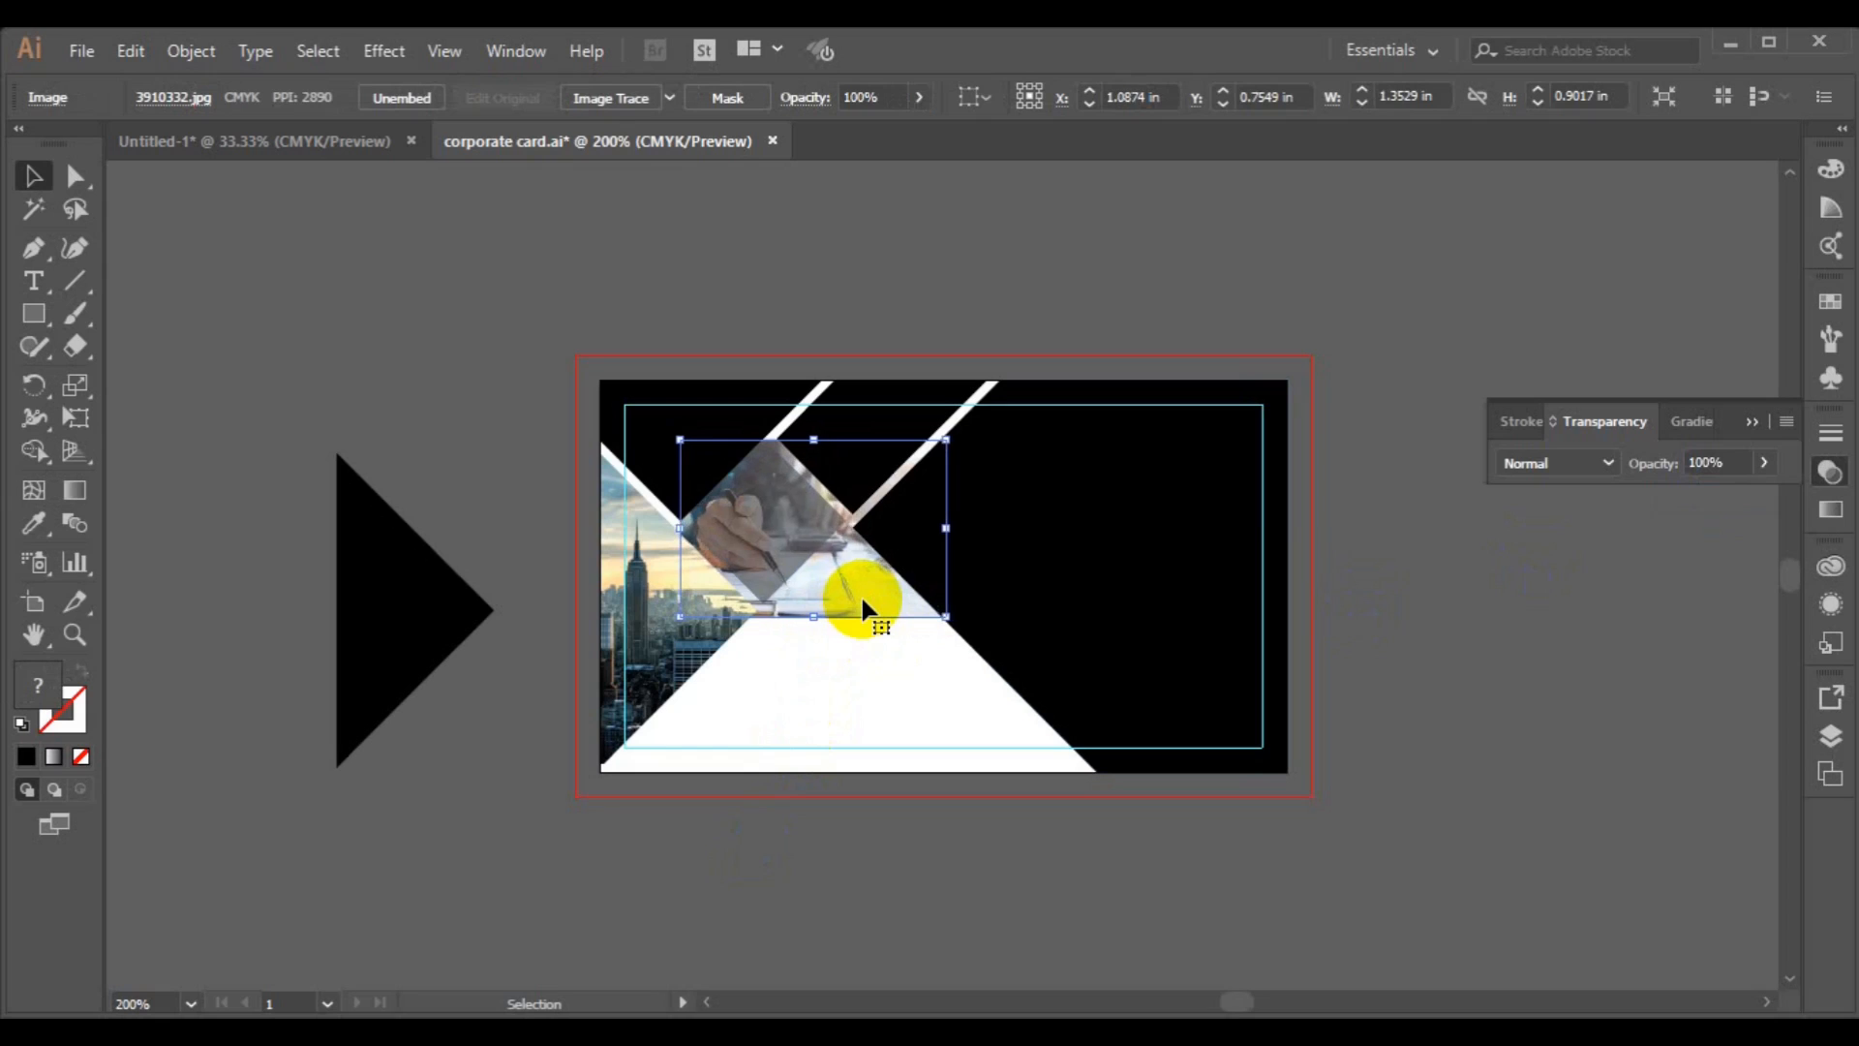
# Nudge the office photo slightly left and clip it into the upper diamond with a clipping mask.
pyautogui.press('Left')
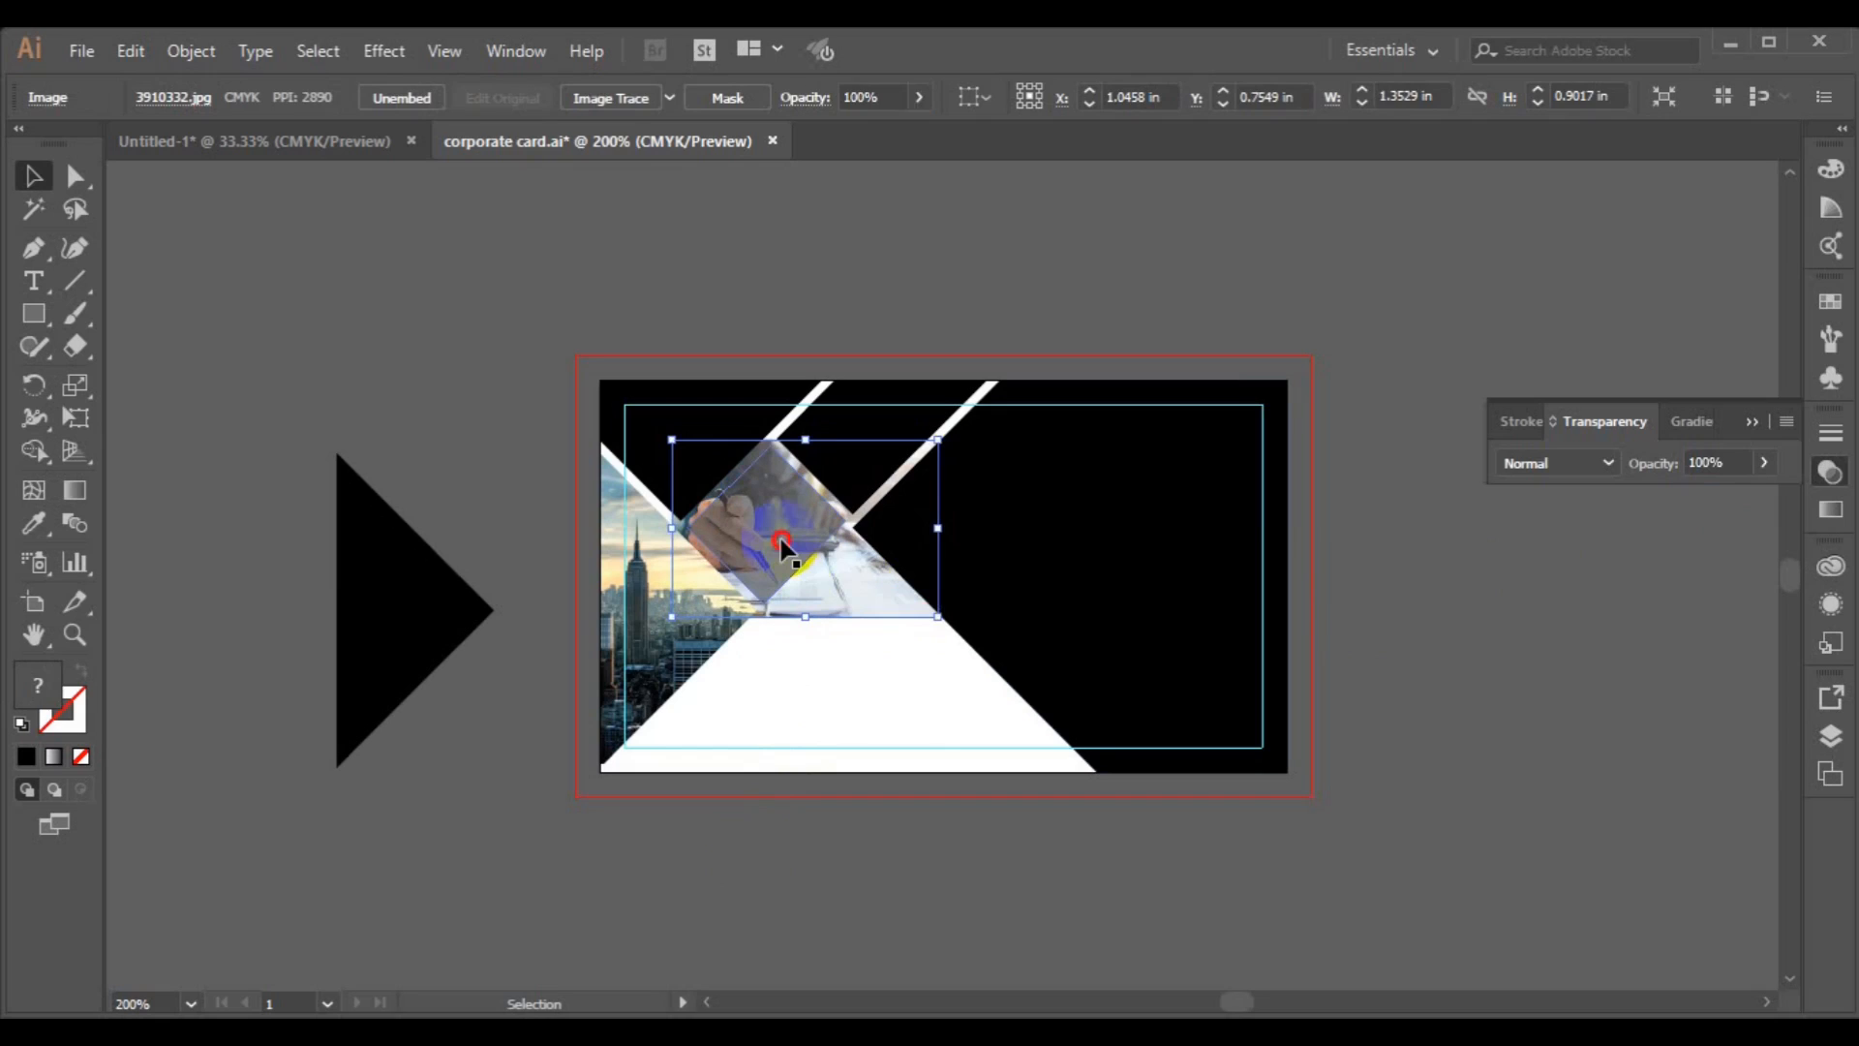
pyautogui.click(781, 540)
pyautogui.keyDown('shift'); pyautogui.click(869, 581); pyautogui.keyUp('shift')
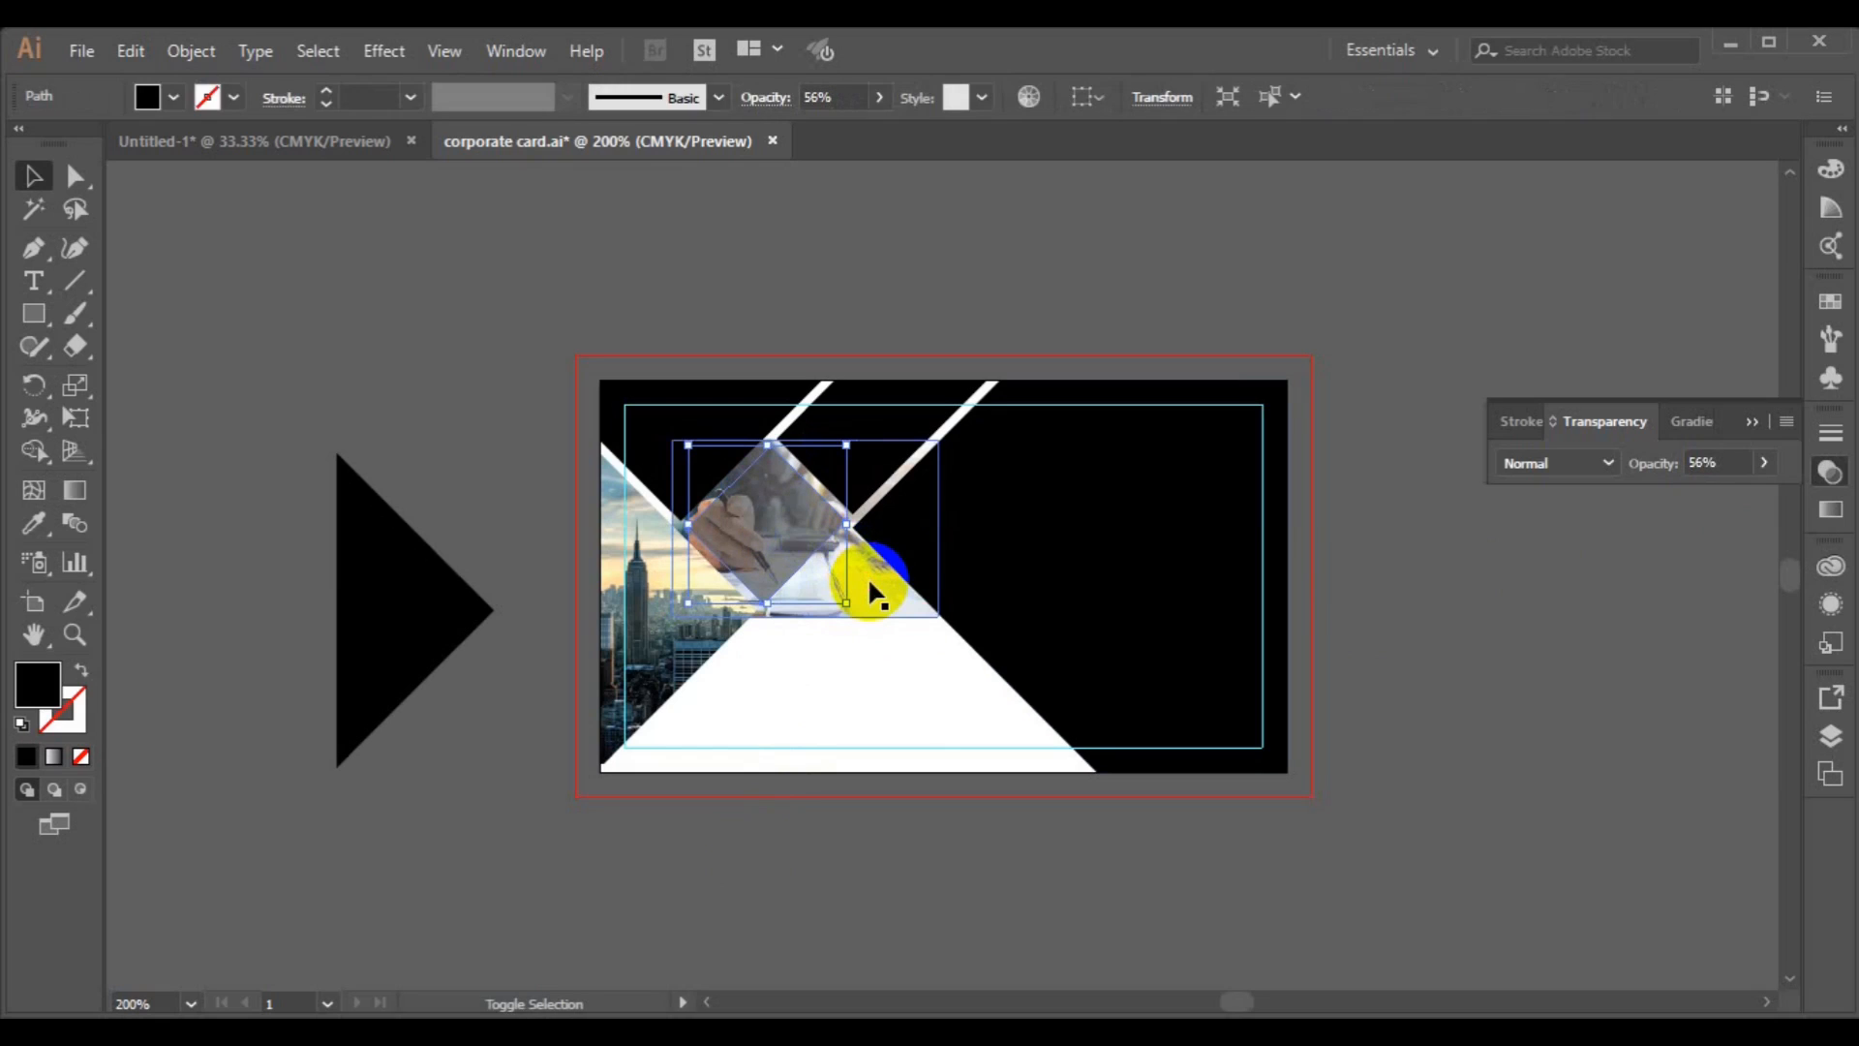
pyautogui.rightClick(870, 581)
pyautogui.click(980, 780)
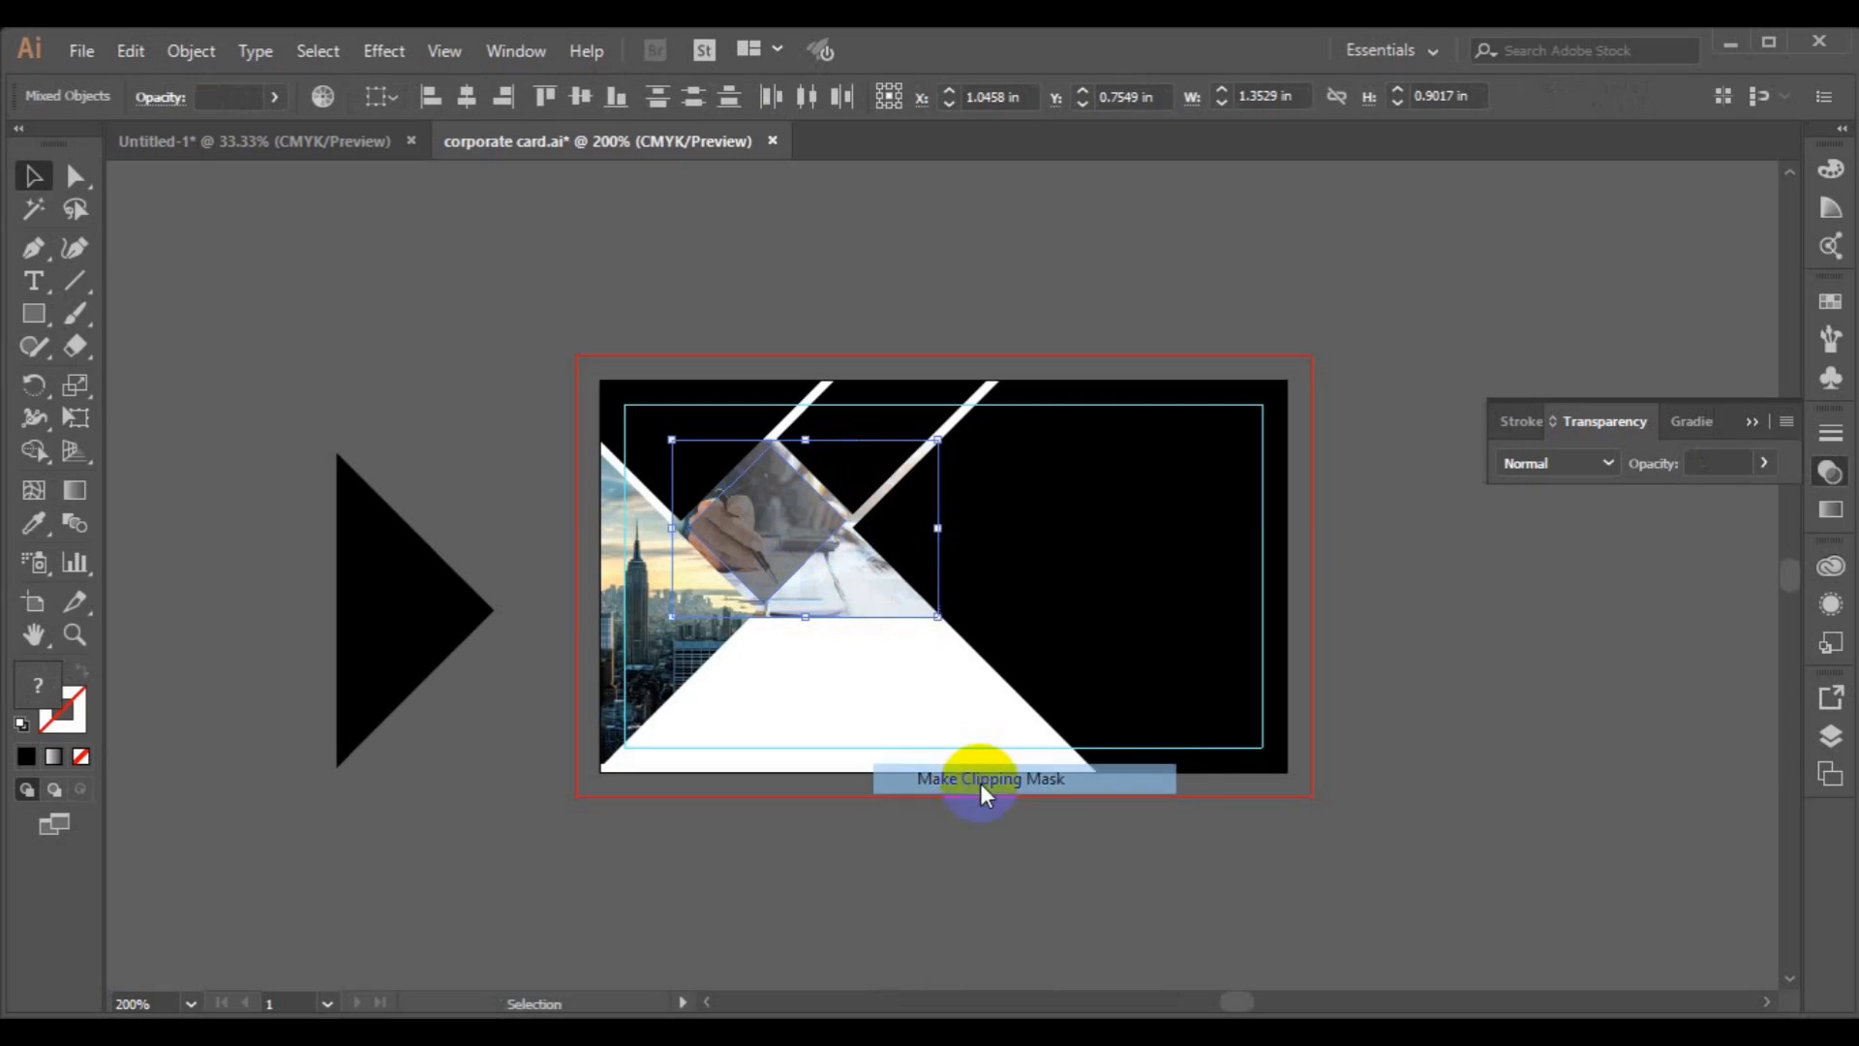
pyautogui.click(979, 783)
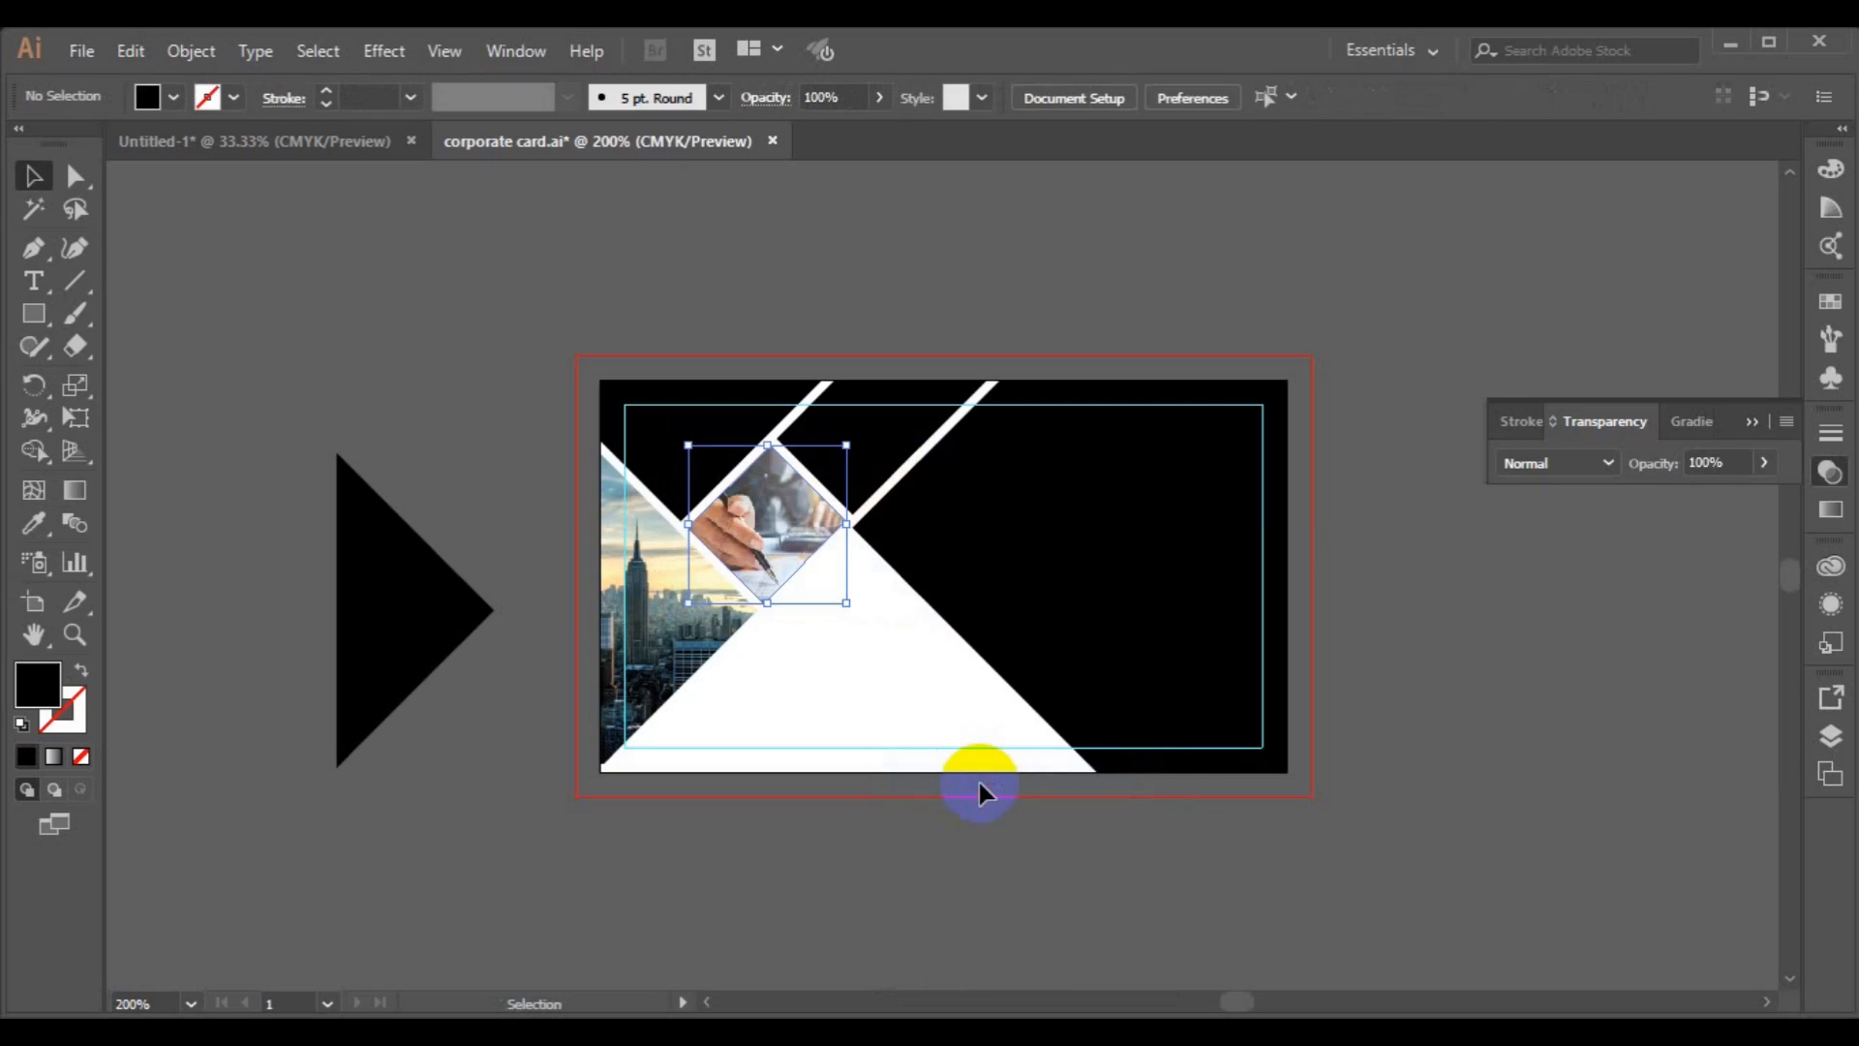
# Fill the black triangle beside the artboard with red F41111.
pyautogui.click(411, 660)
pyautogui.click(31, 689)
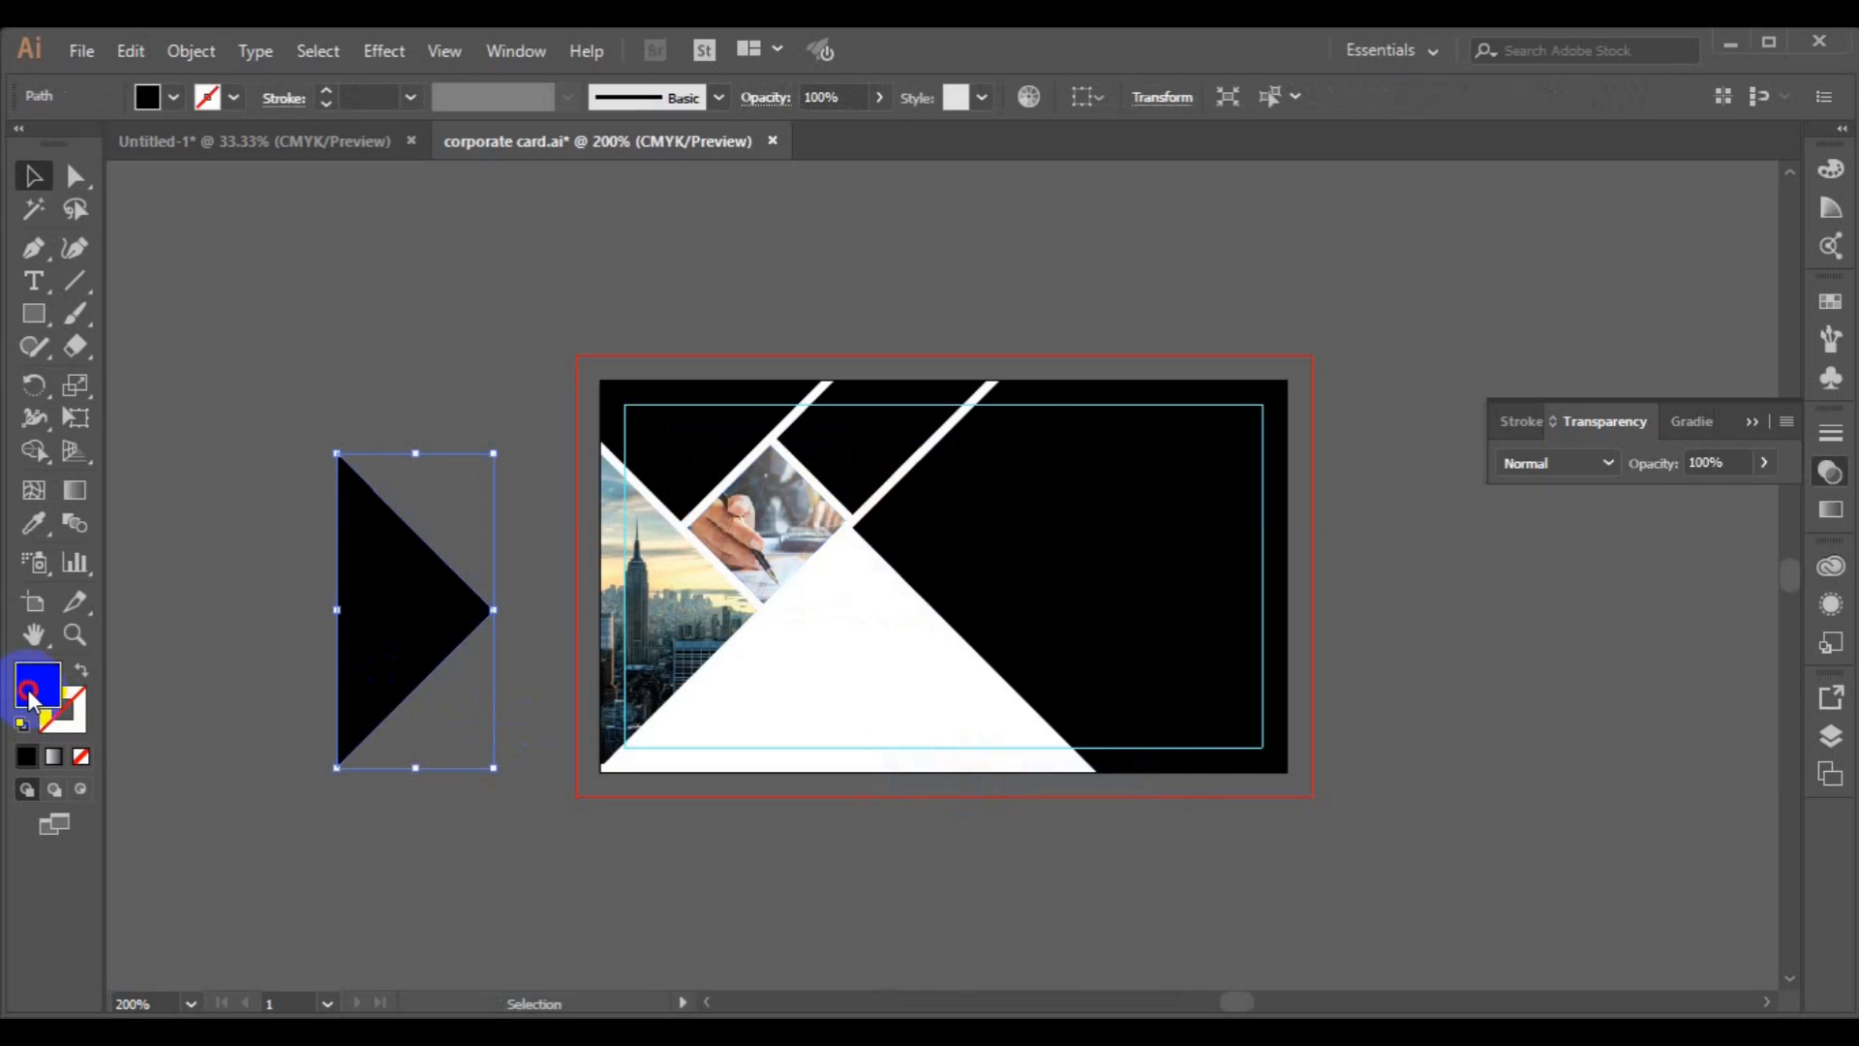
pyautogui.doubleClick(29, 691)
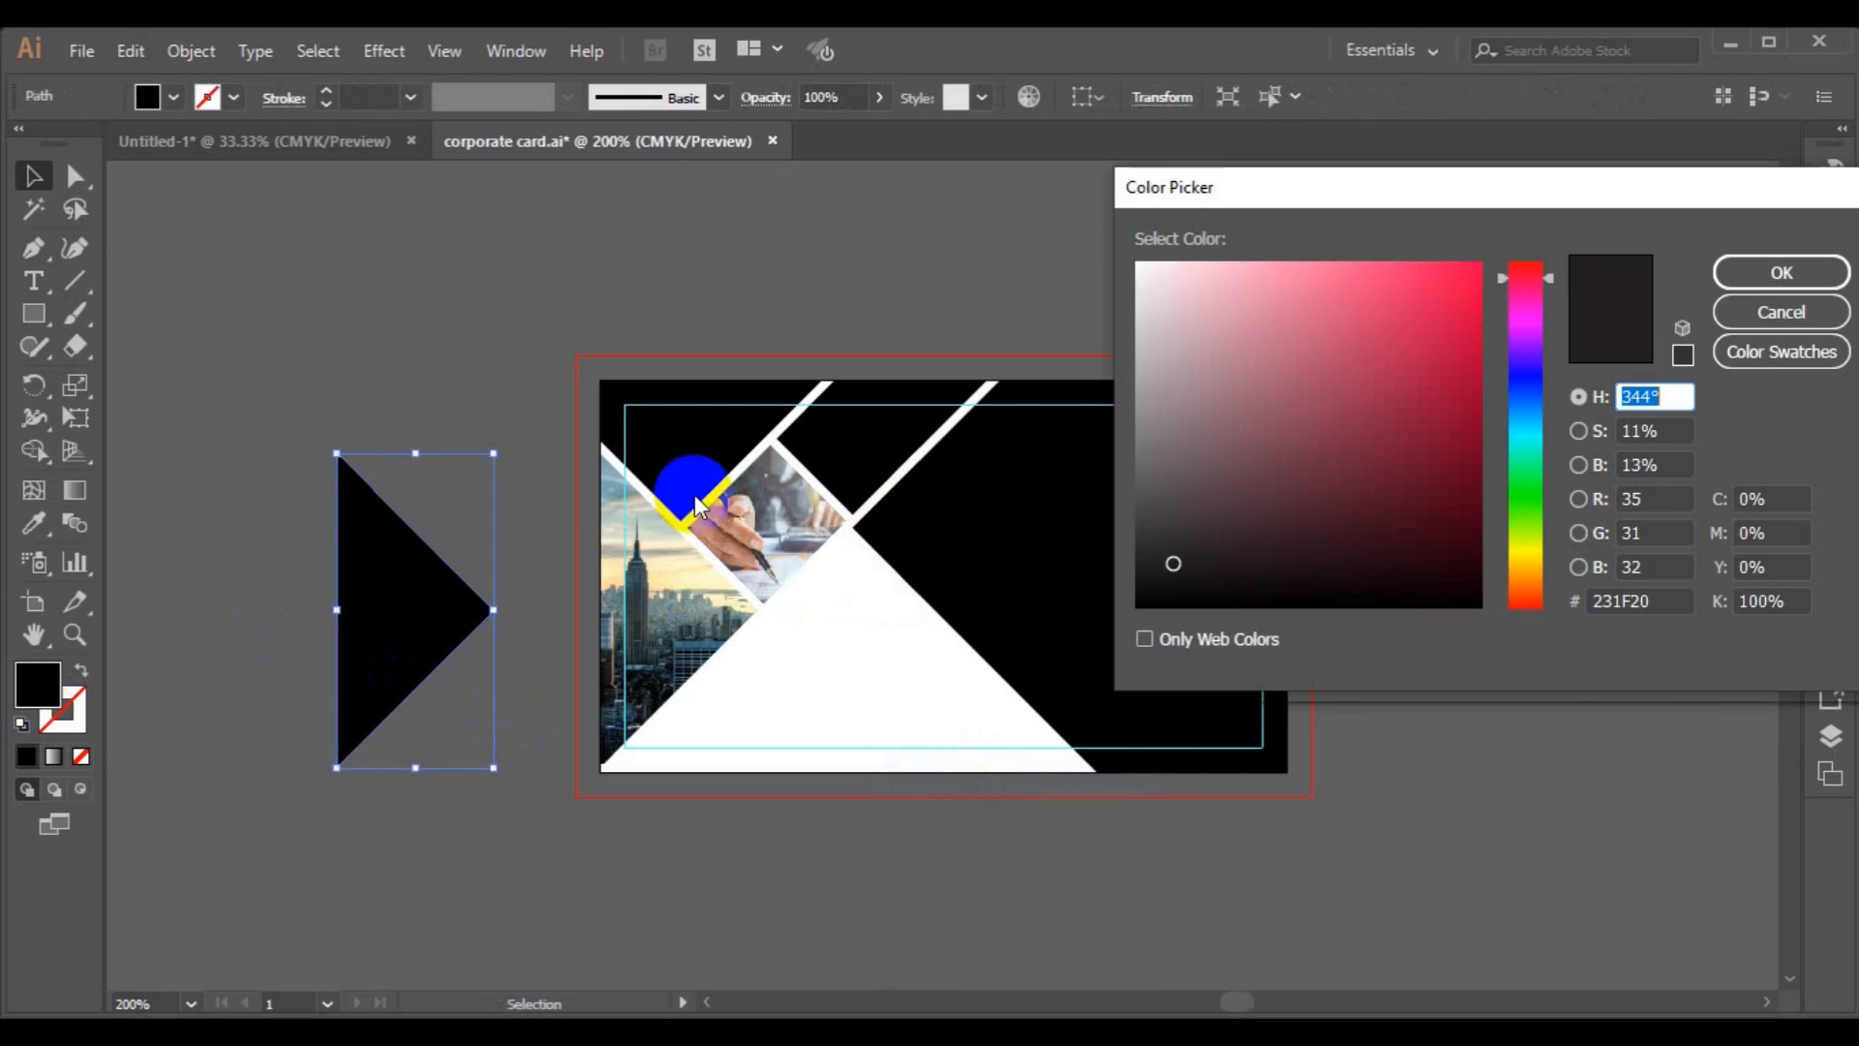
pyautogui.moveTo(1504, 283); pyautogui.dragTo(1501, 256)
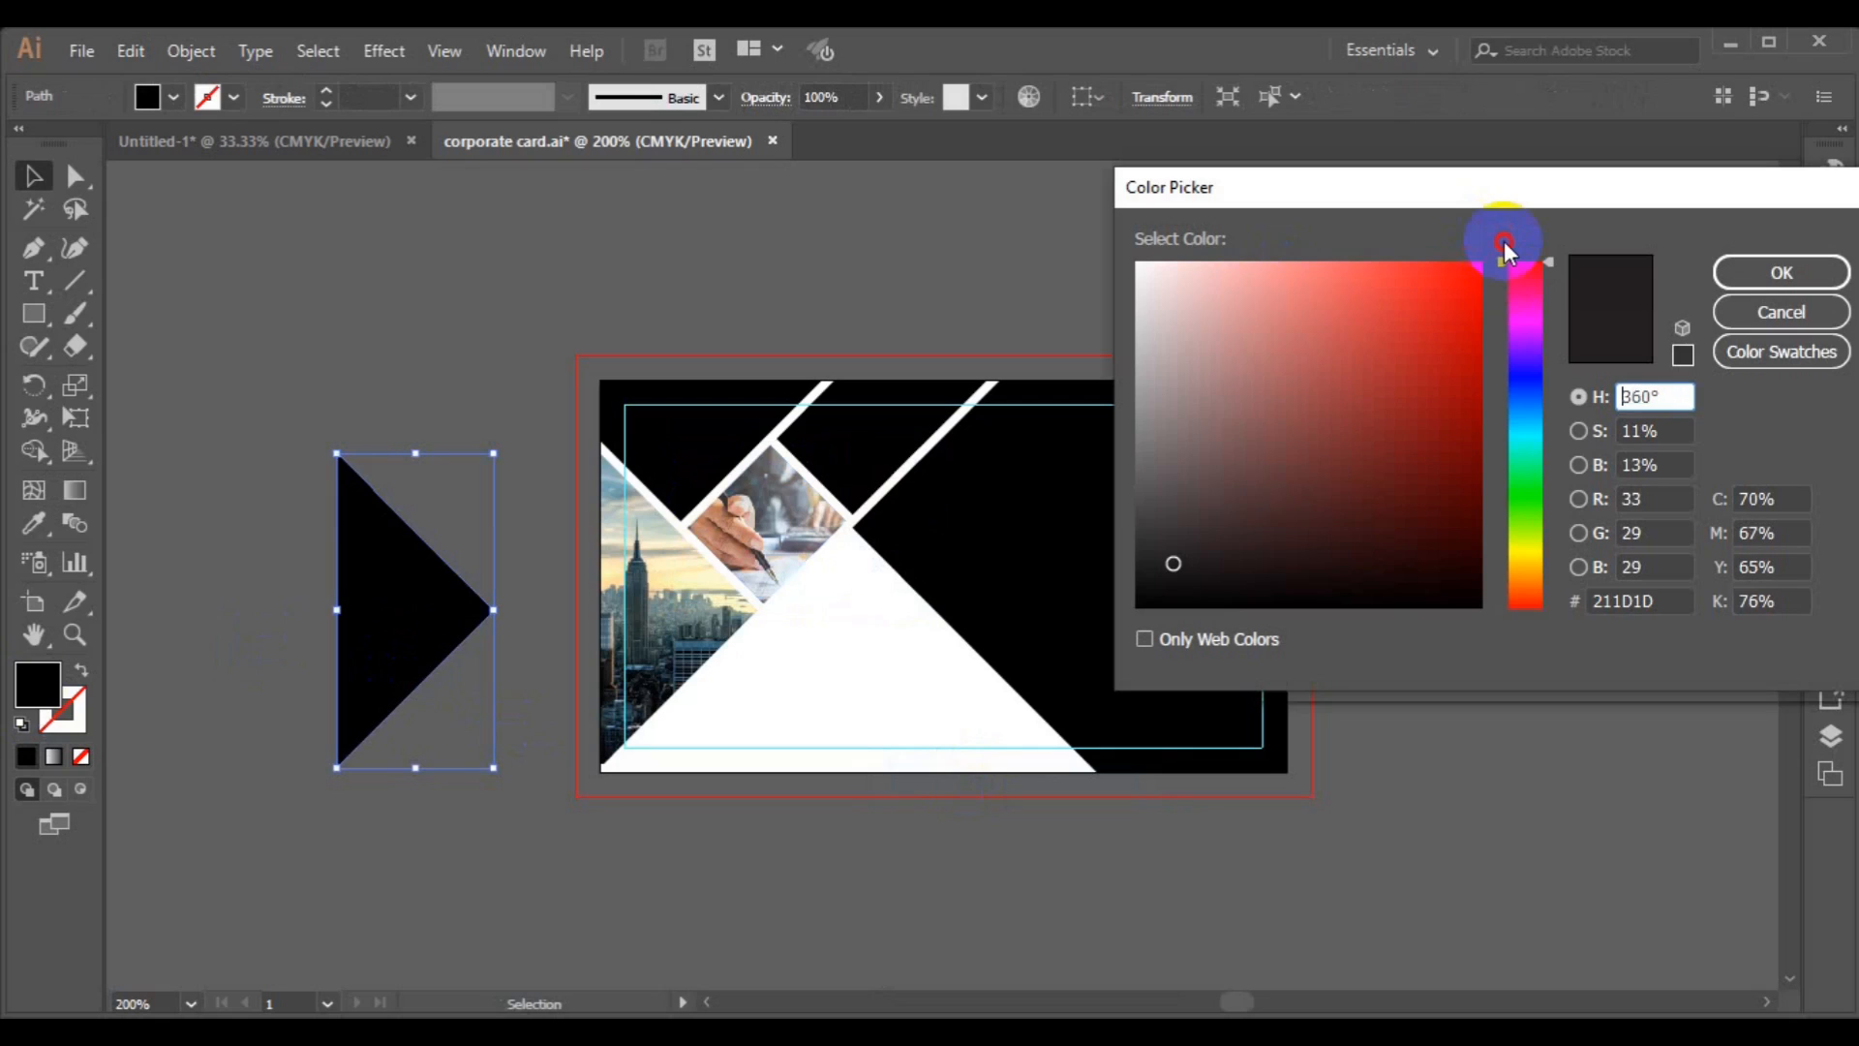
pyautogui.click(1458, 276)
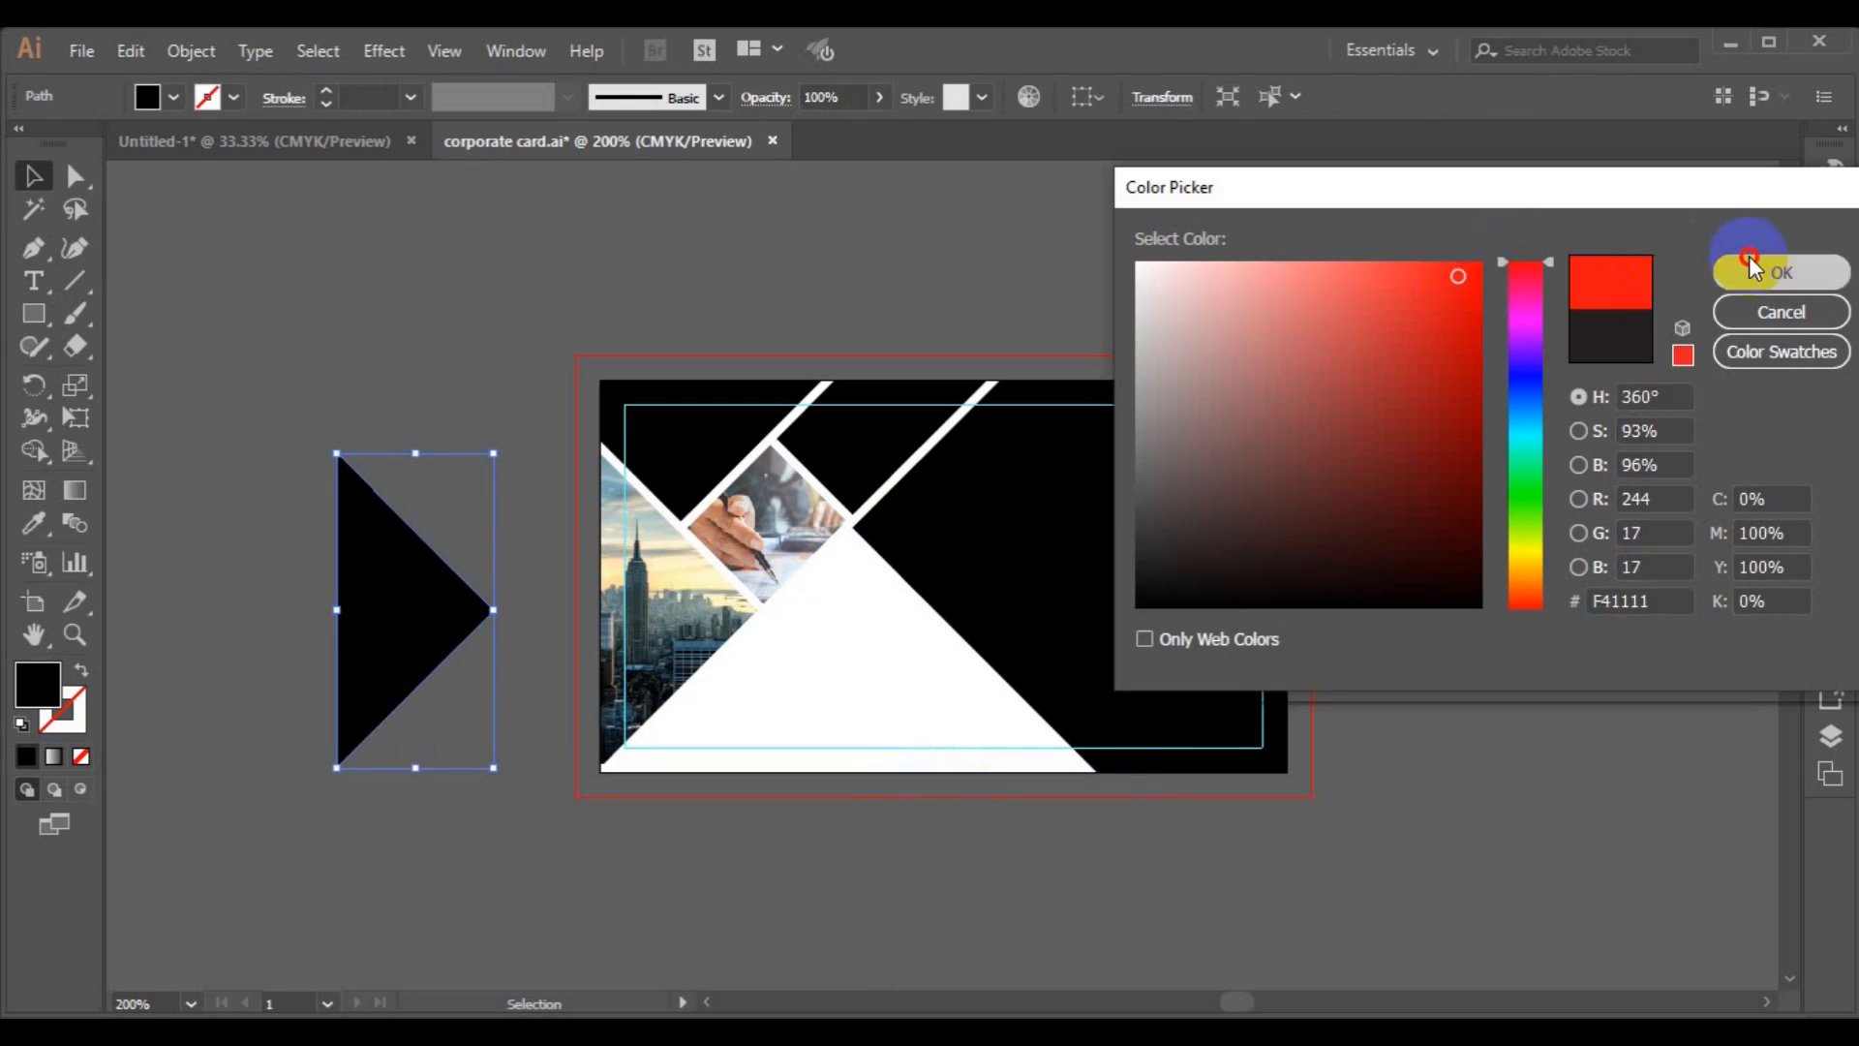
pyautogui.click(1762, 272)
# Move the red triangle onto the card's left edge and lower its opacity to 81%.
pyautogui.moveTo(373, 612); pyautogui.dragTo(636, 614)
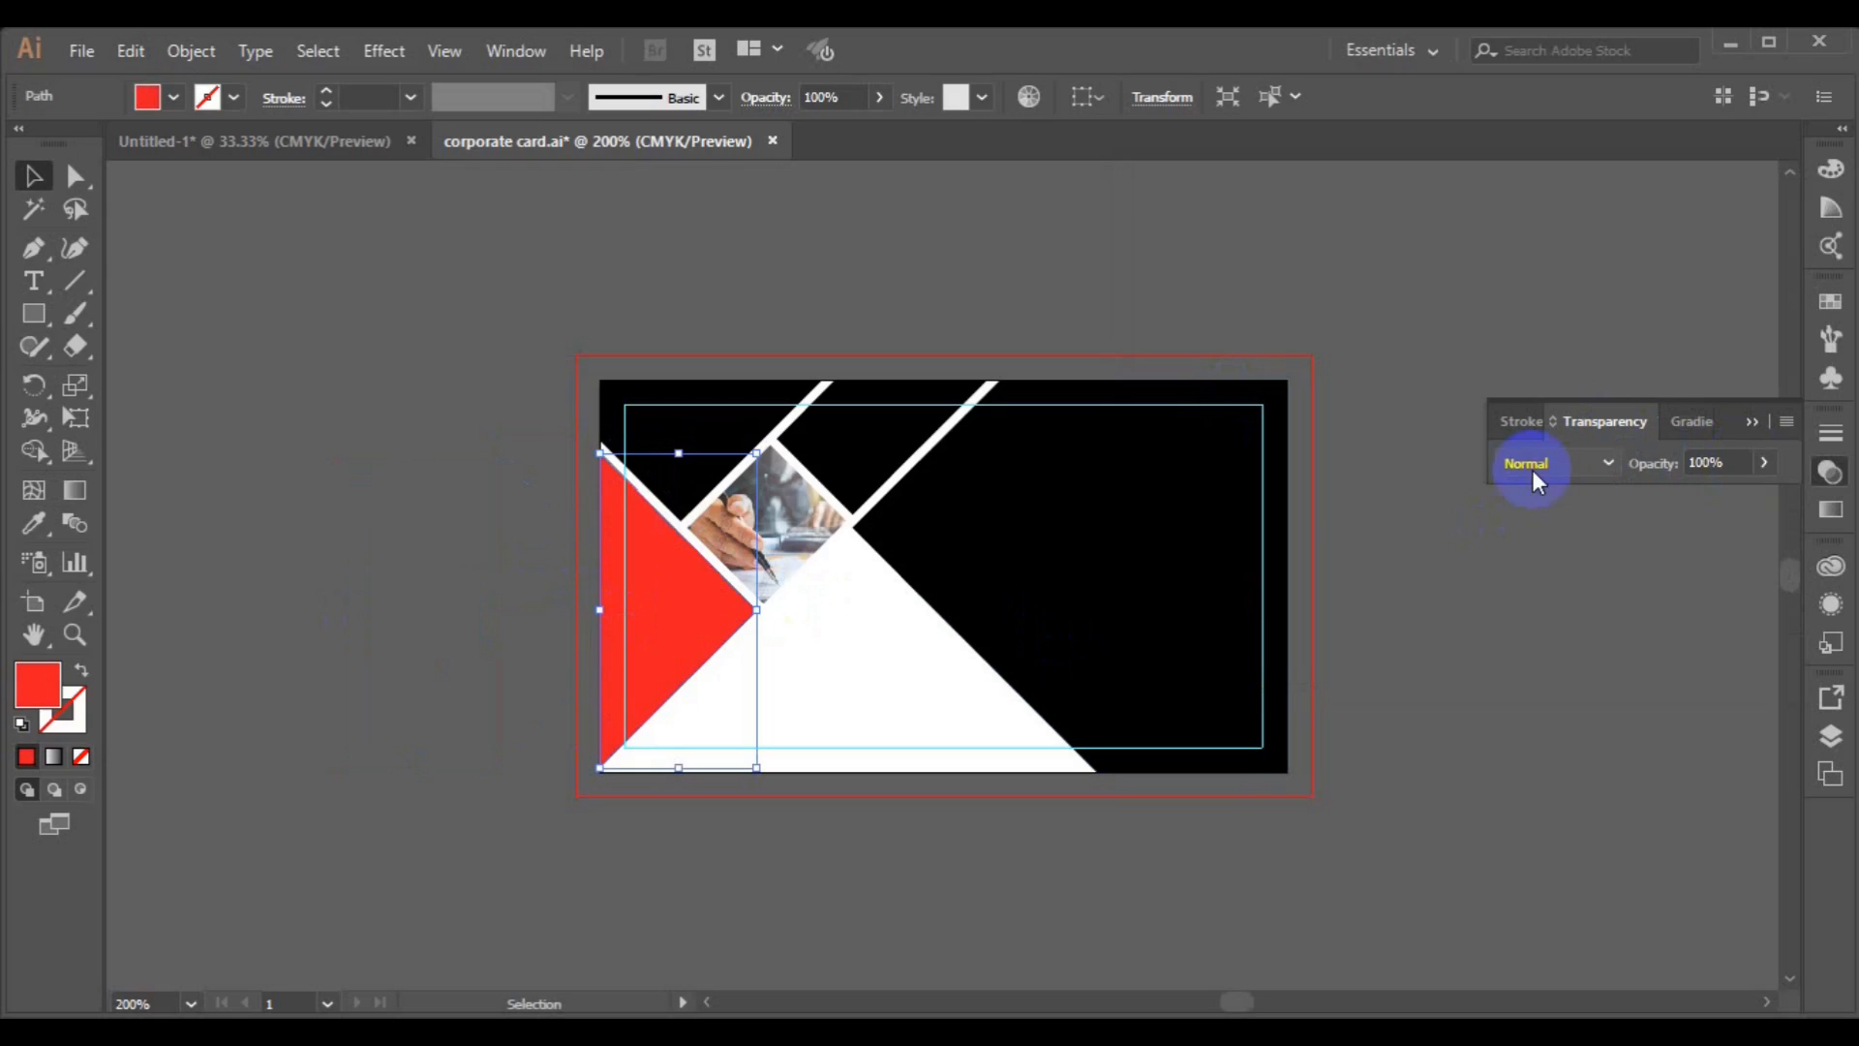
pyautogui.click(1712, 463)
pyautogui.click(1762, 465)
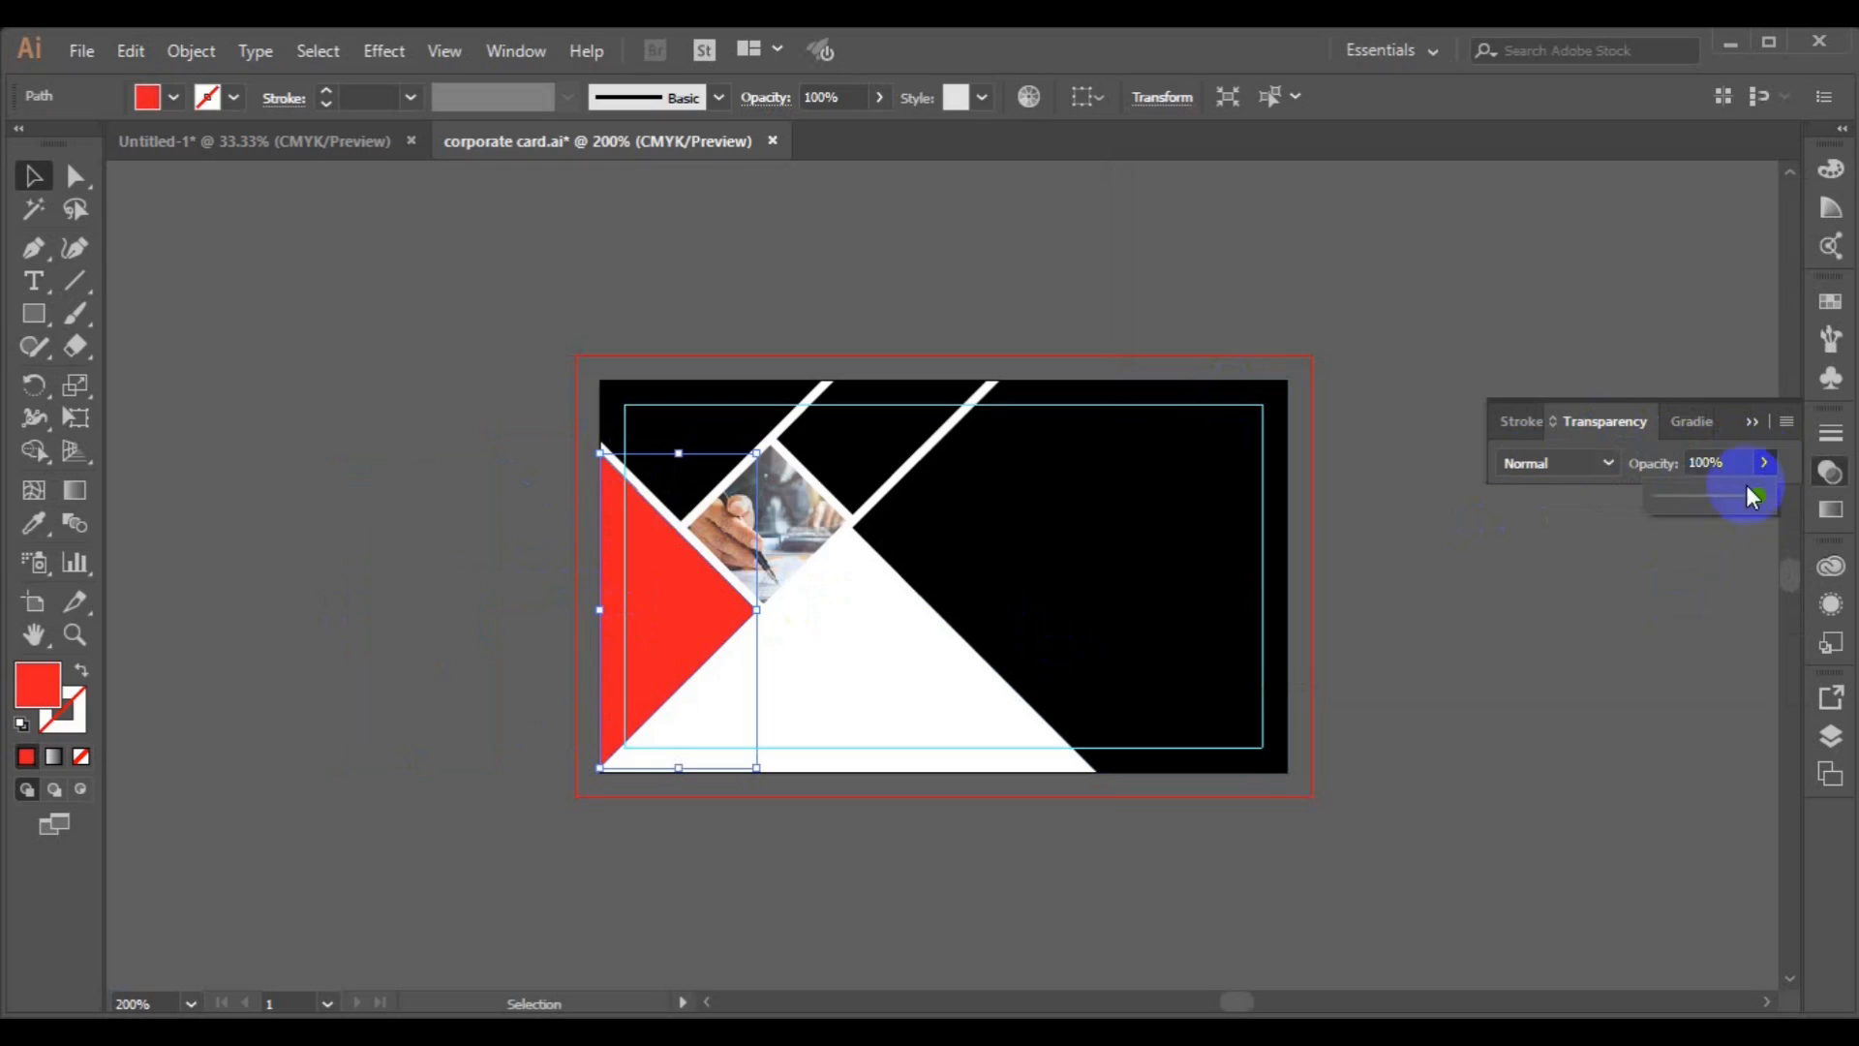
pyautogui.moveTo(1756, 495); pyautogui.dragTo(1753, 497)
pyautogui.moveTo(1745, 496); pyautogui.dragTo(1737, 498)
pyautogui.moveTo(1740, 501); pyautogui.dragTo(1737, 499)
pyautogui.click(1580, 676)
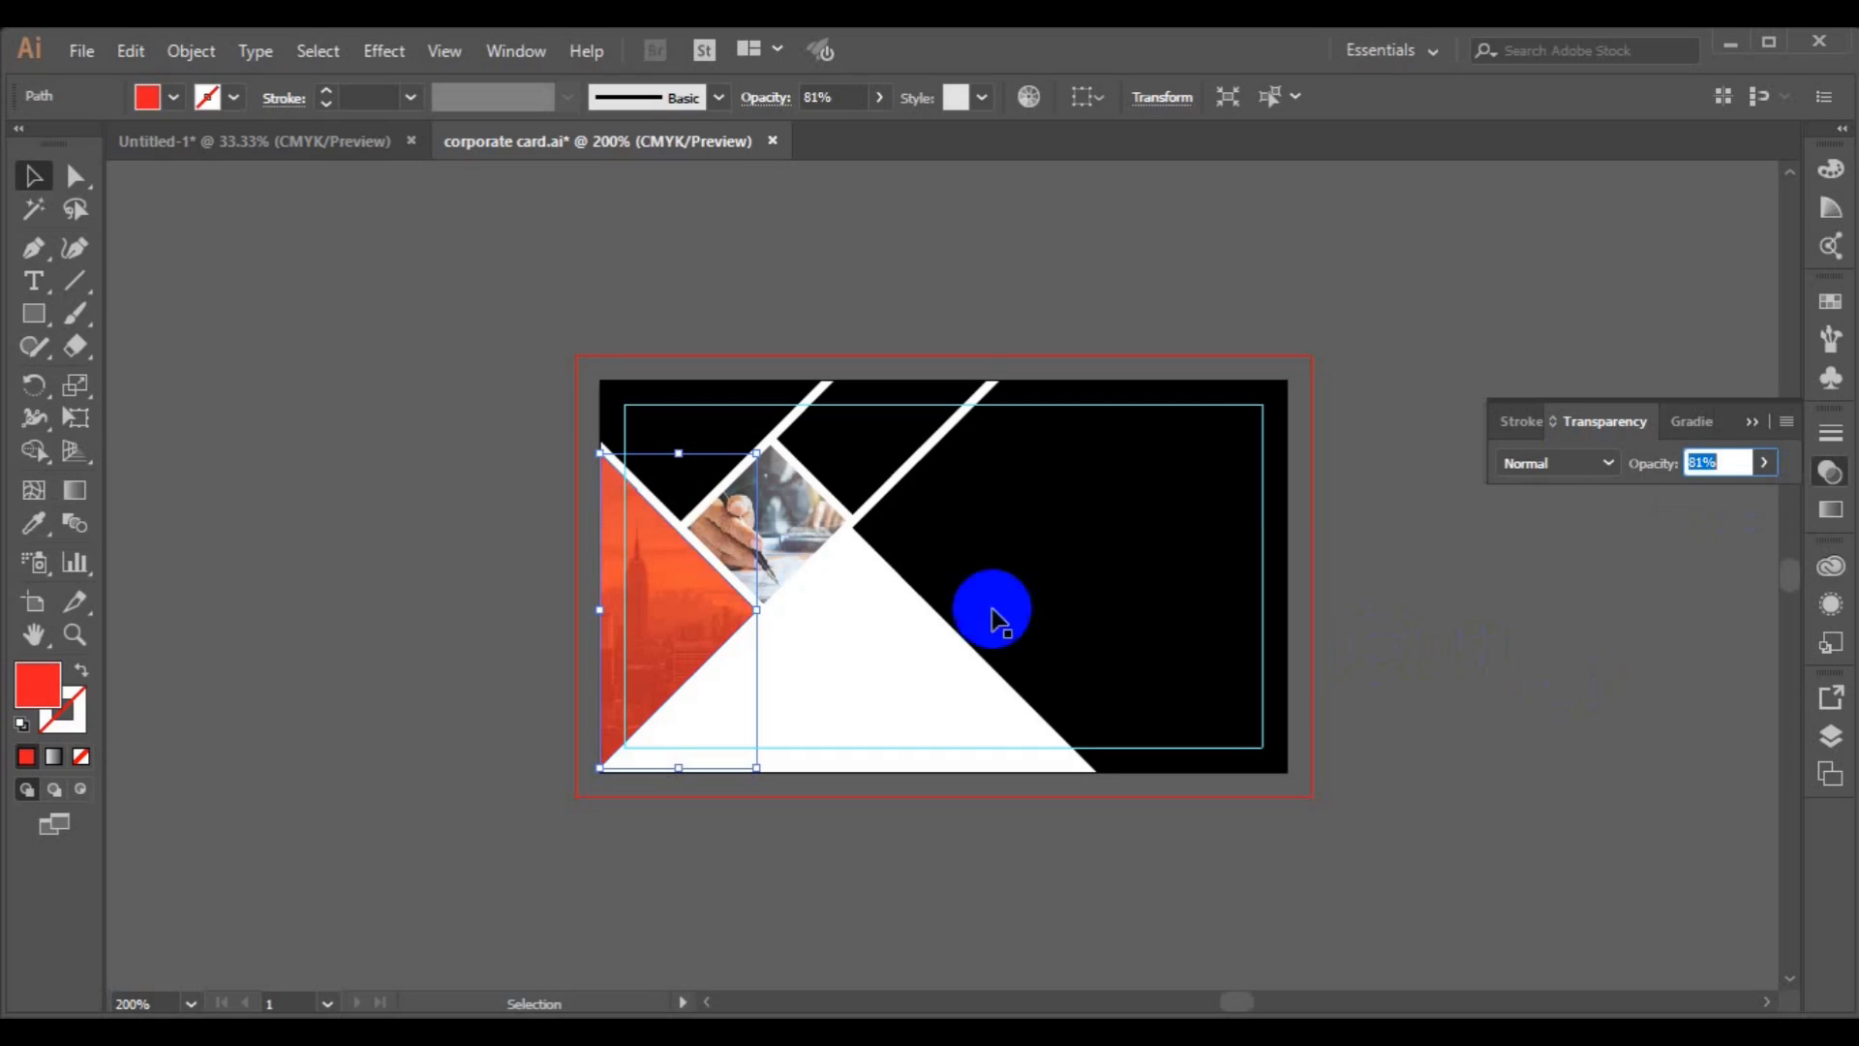
# Fill the upper diagonal band with light grey EDEEEF.
pyautogui.click(876, 501)
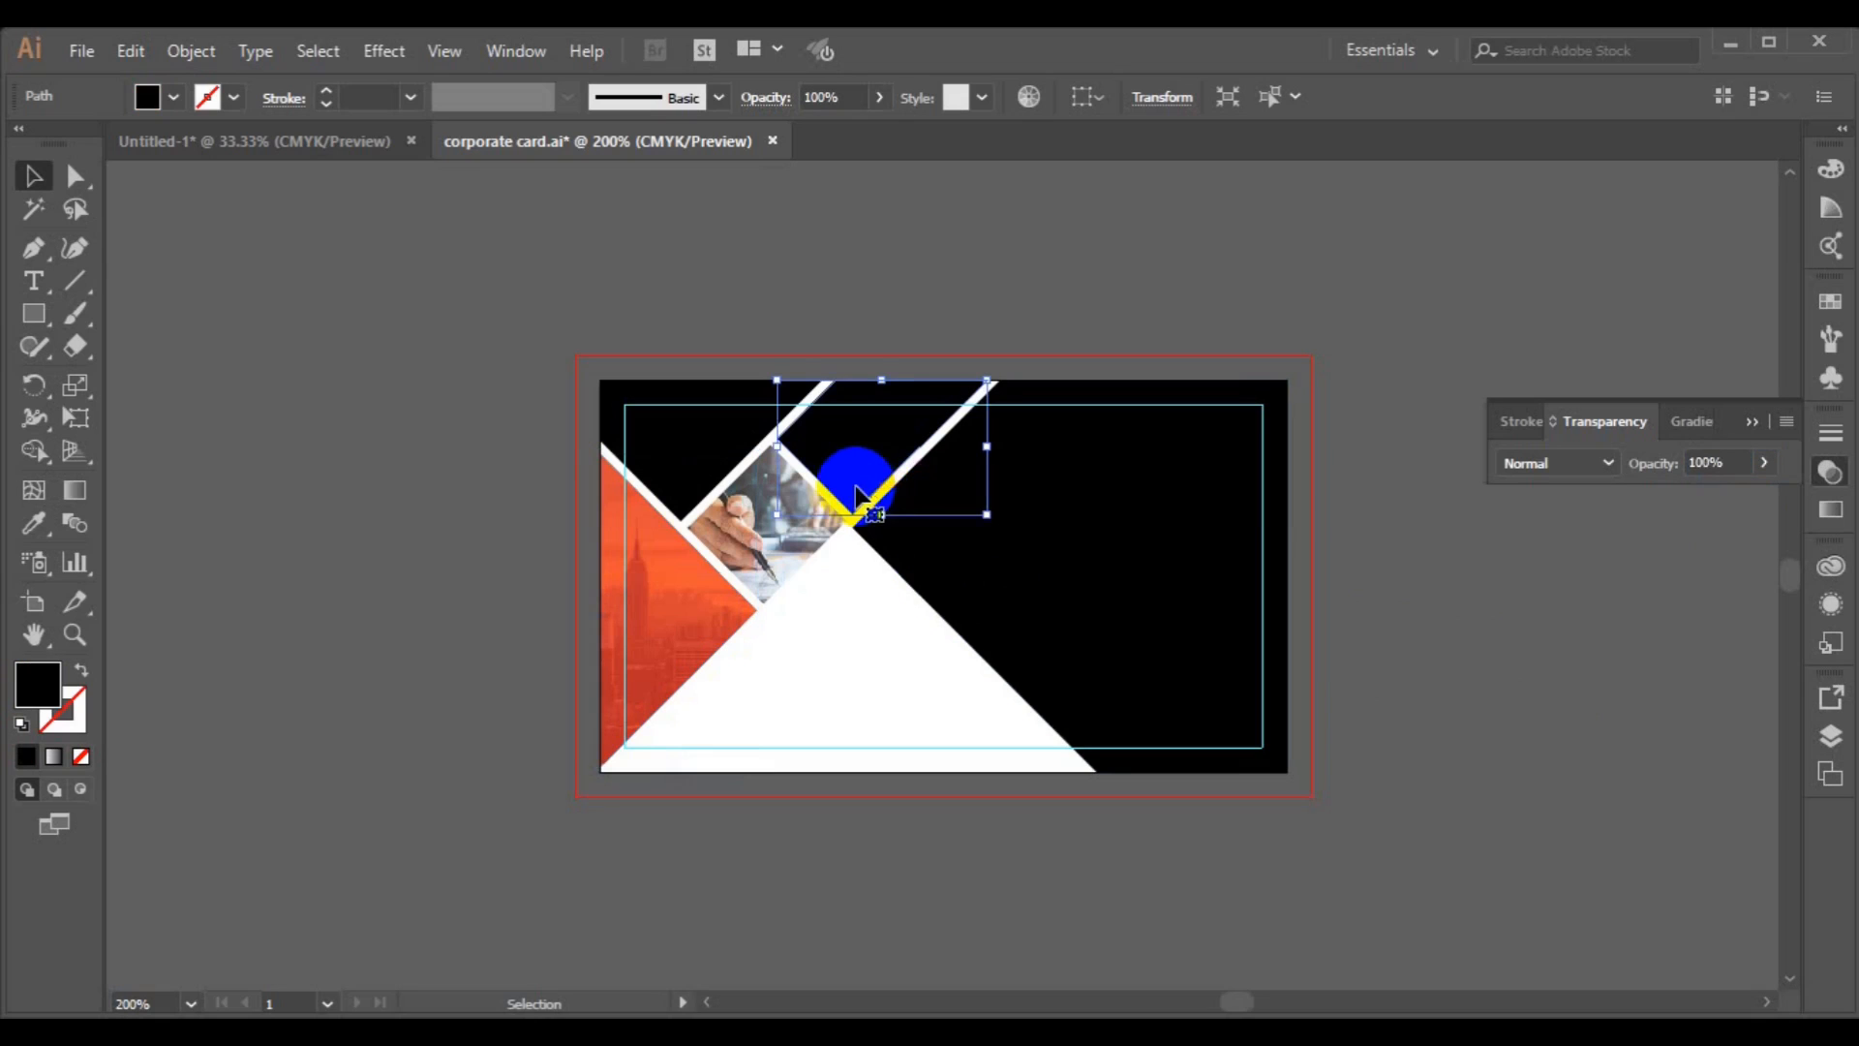
pyautogui.doubleClick(57, 694)
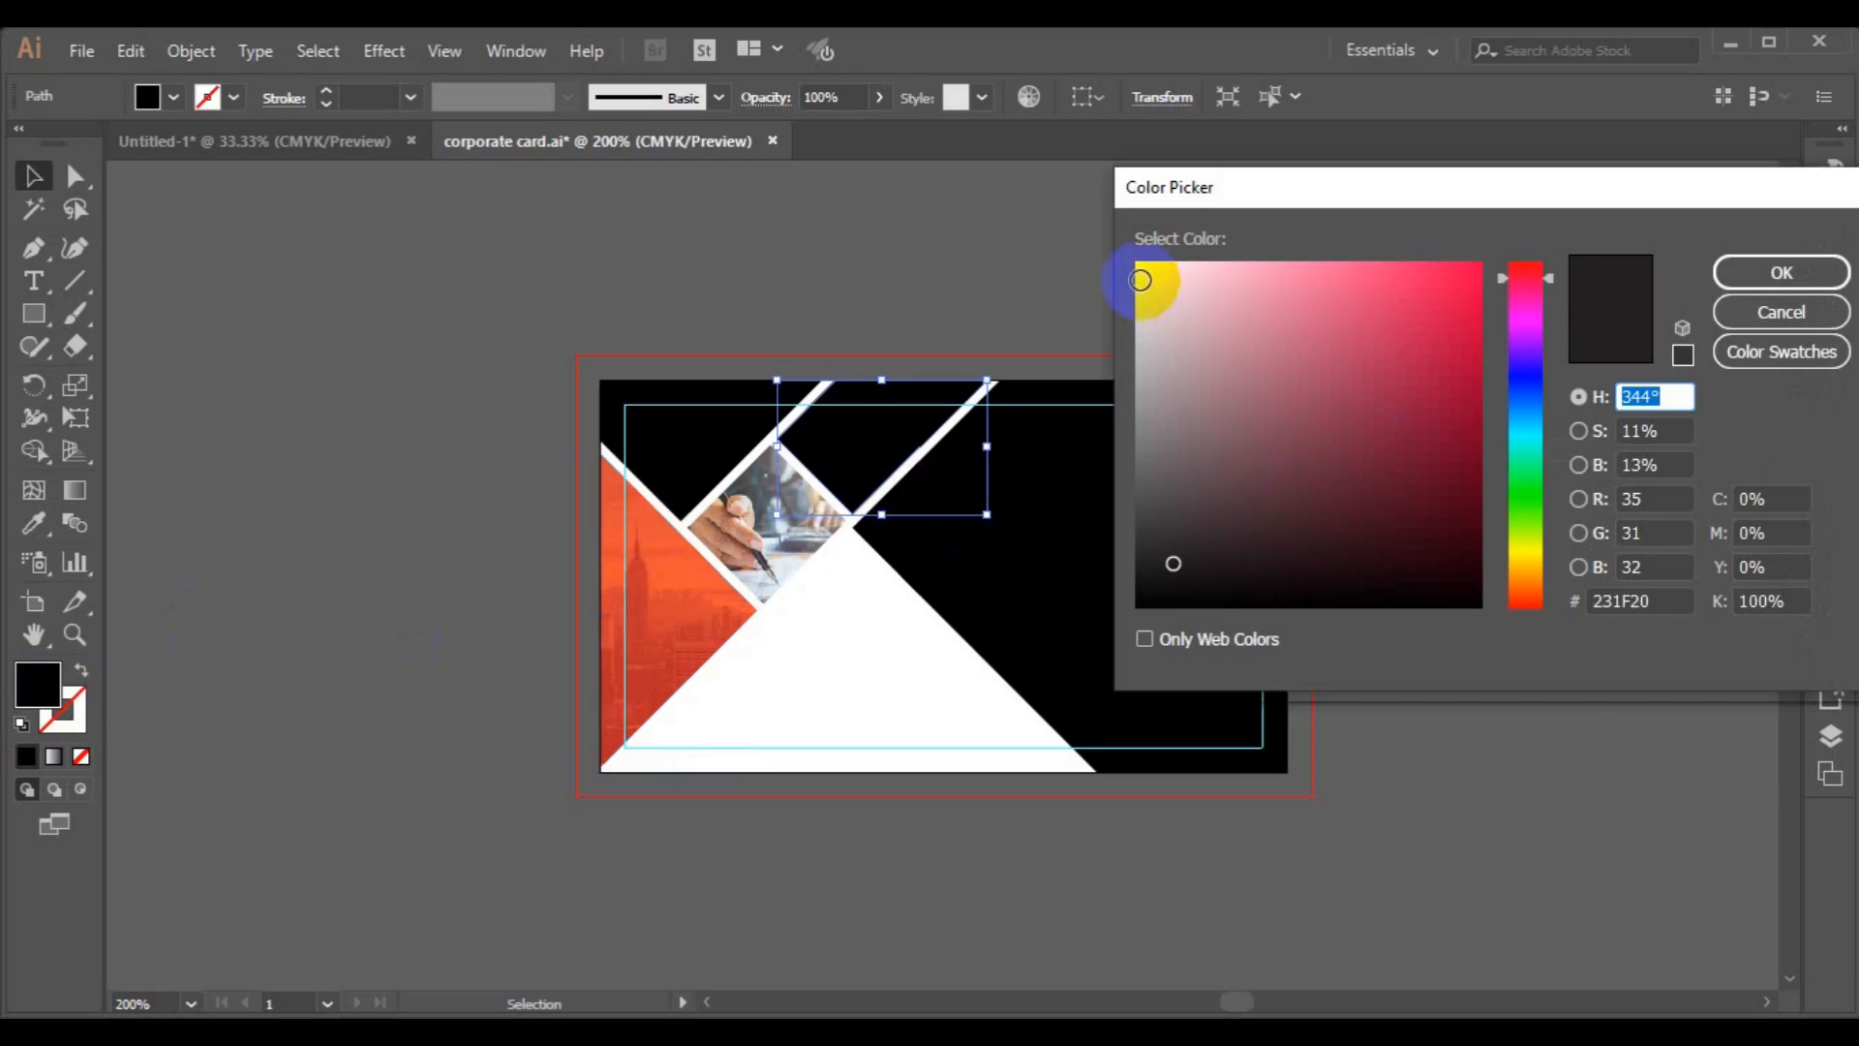
pyautogui.click(1140, 282)
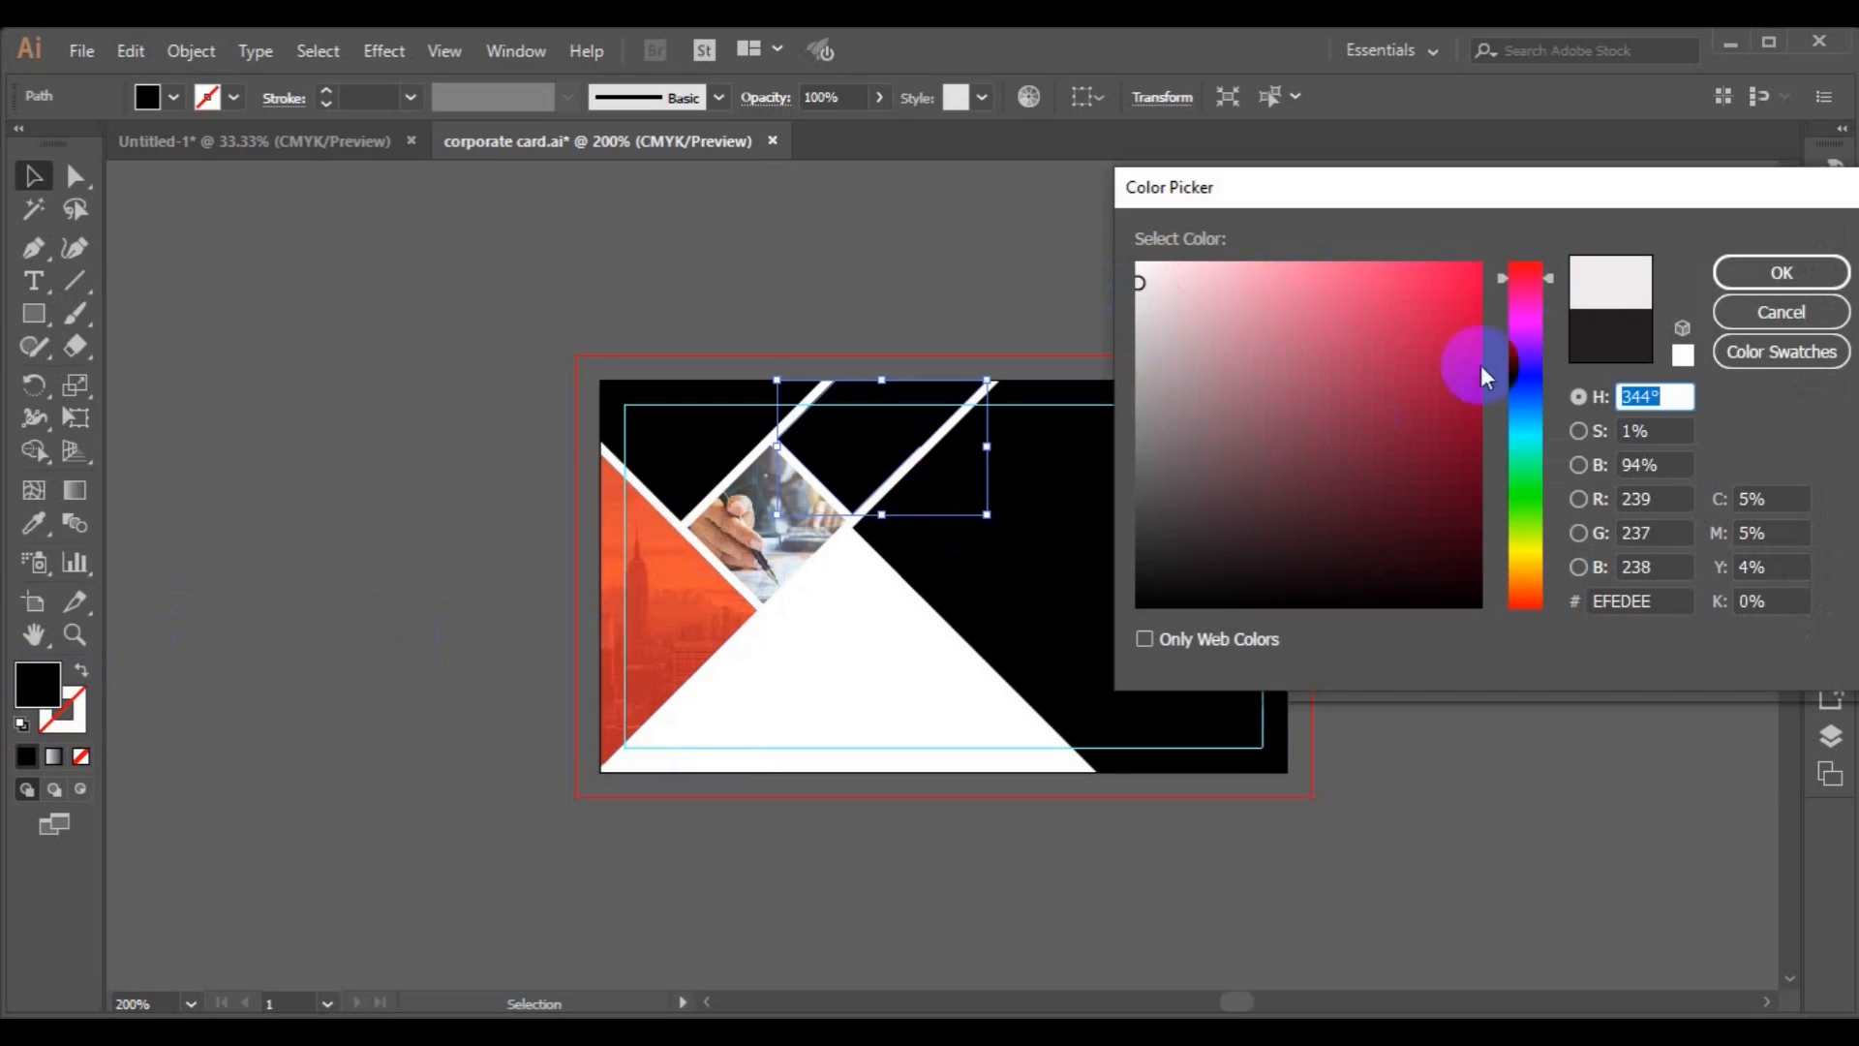
pyautogui.click(1526, 418)
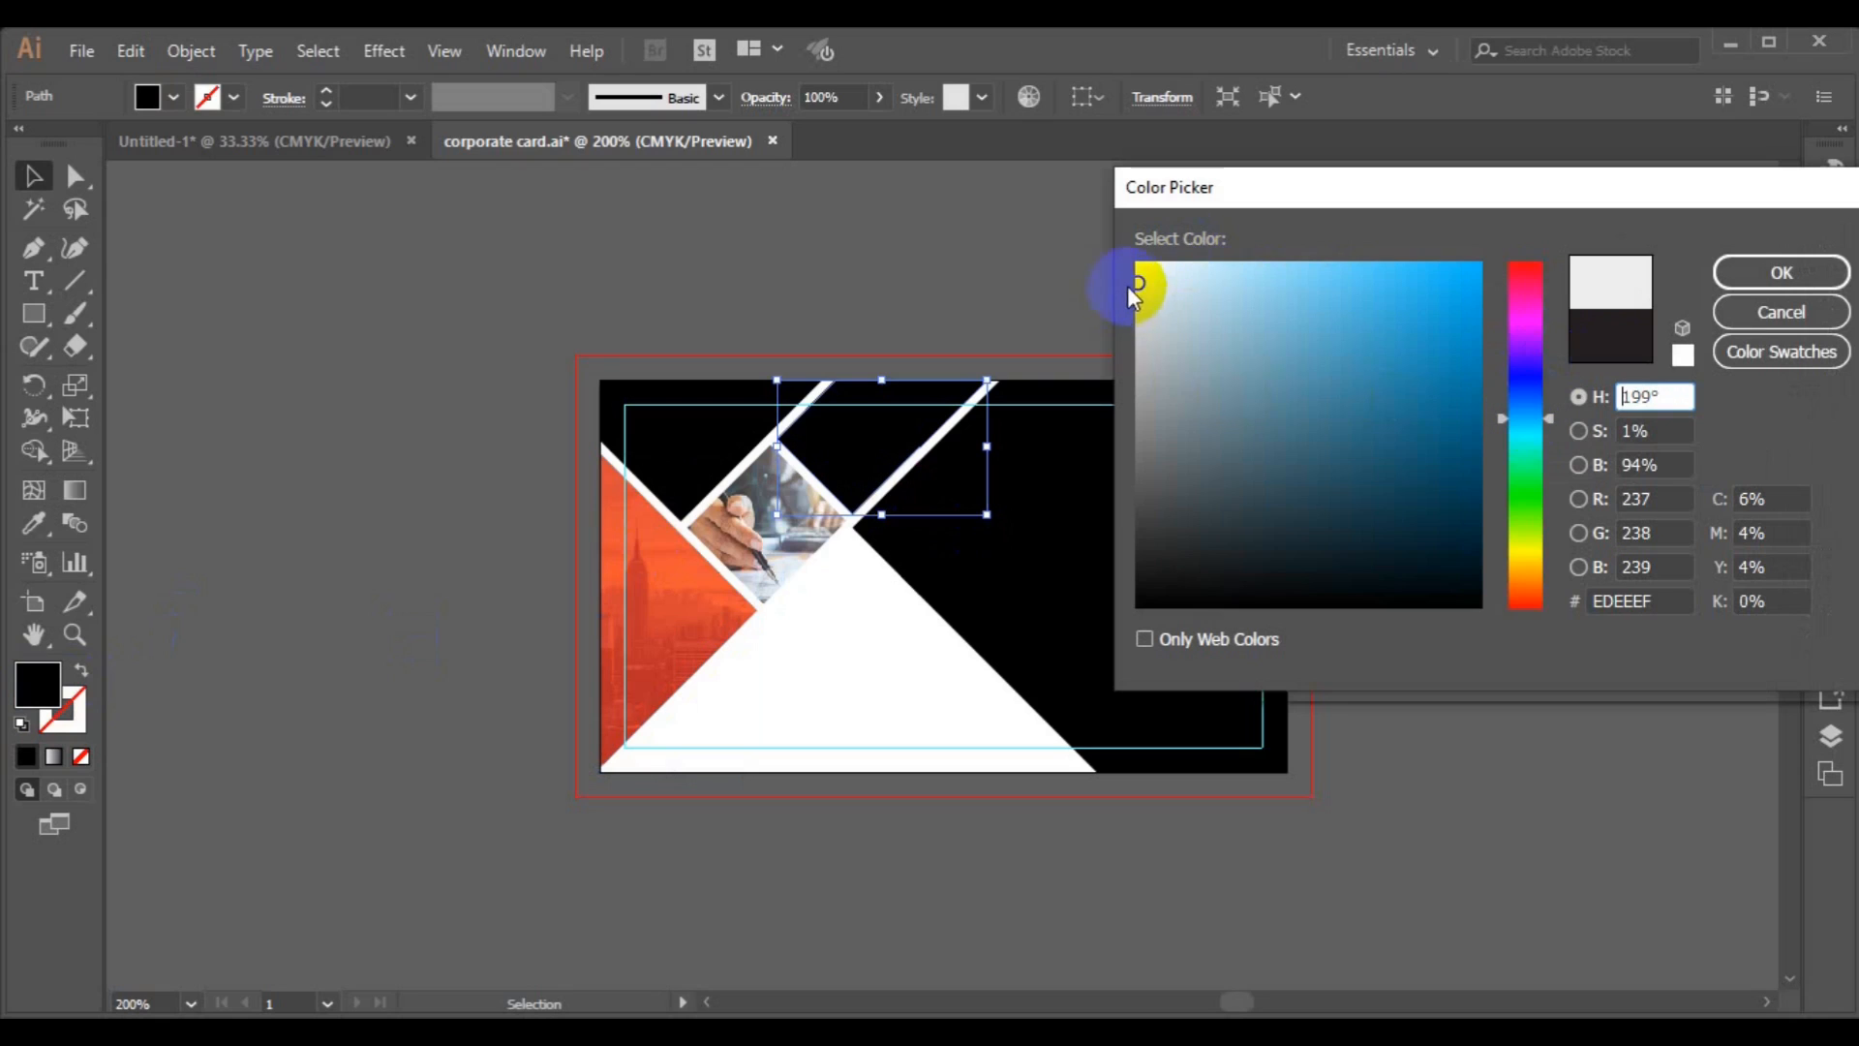
pyautogui.click(1735, 272)
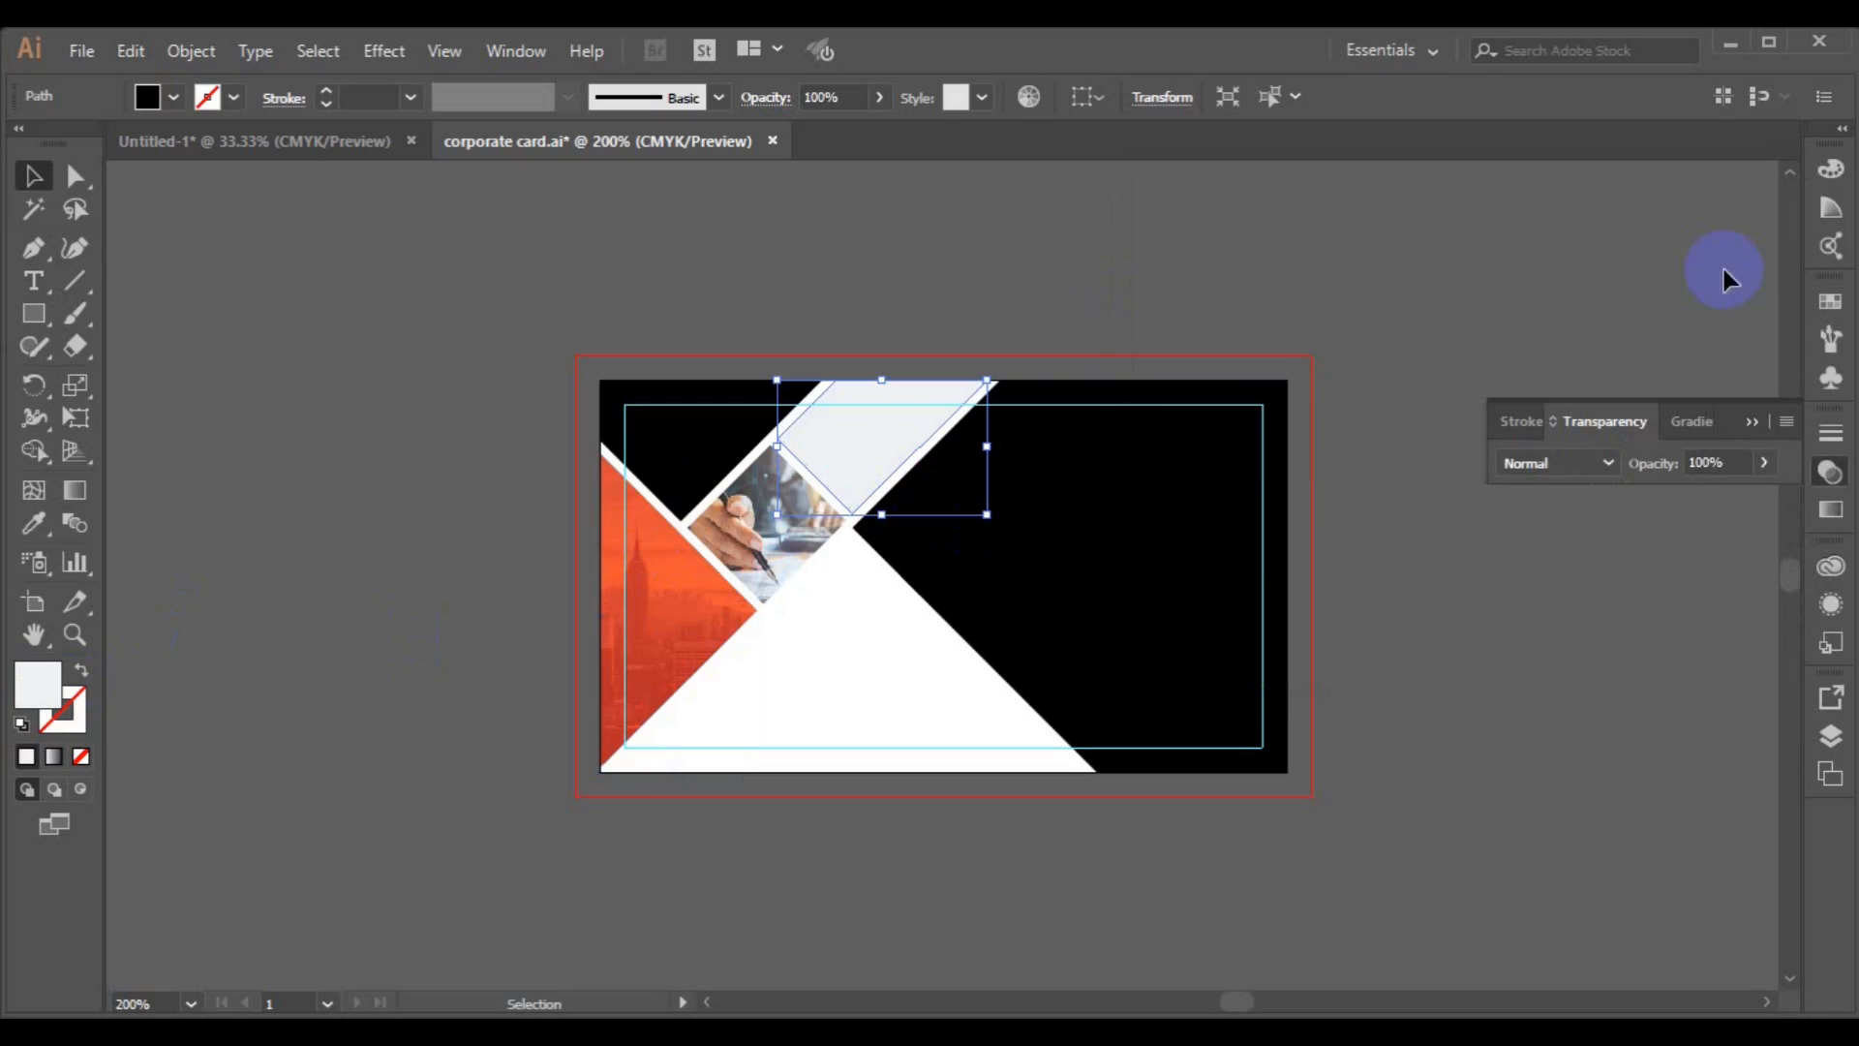
# Fill the large right-hand black shape with dark navy 010A1E.
pyautogui.click(1128, 557)
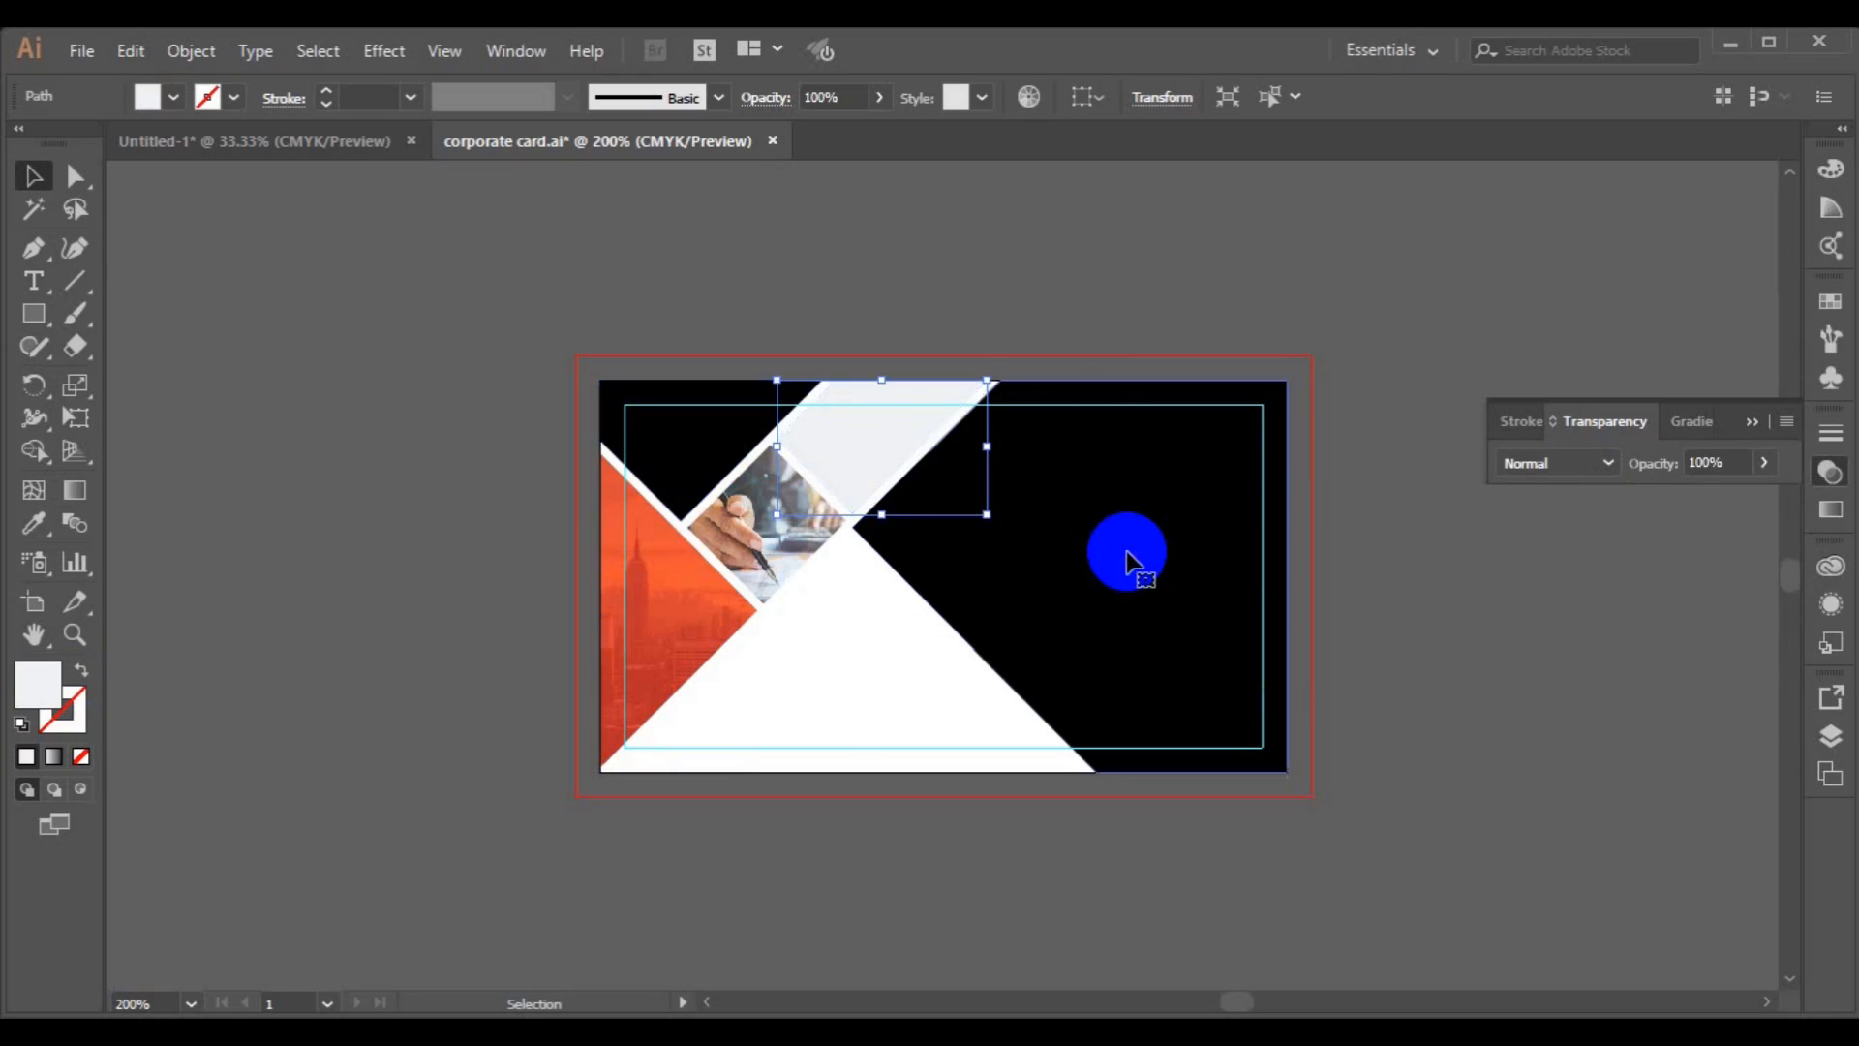
pyautogui.doubleClick(39, 687)
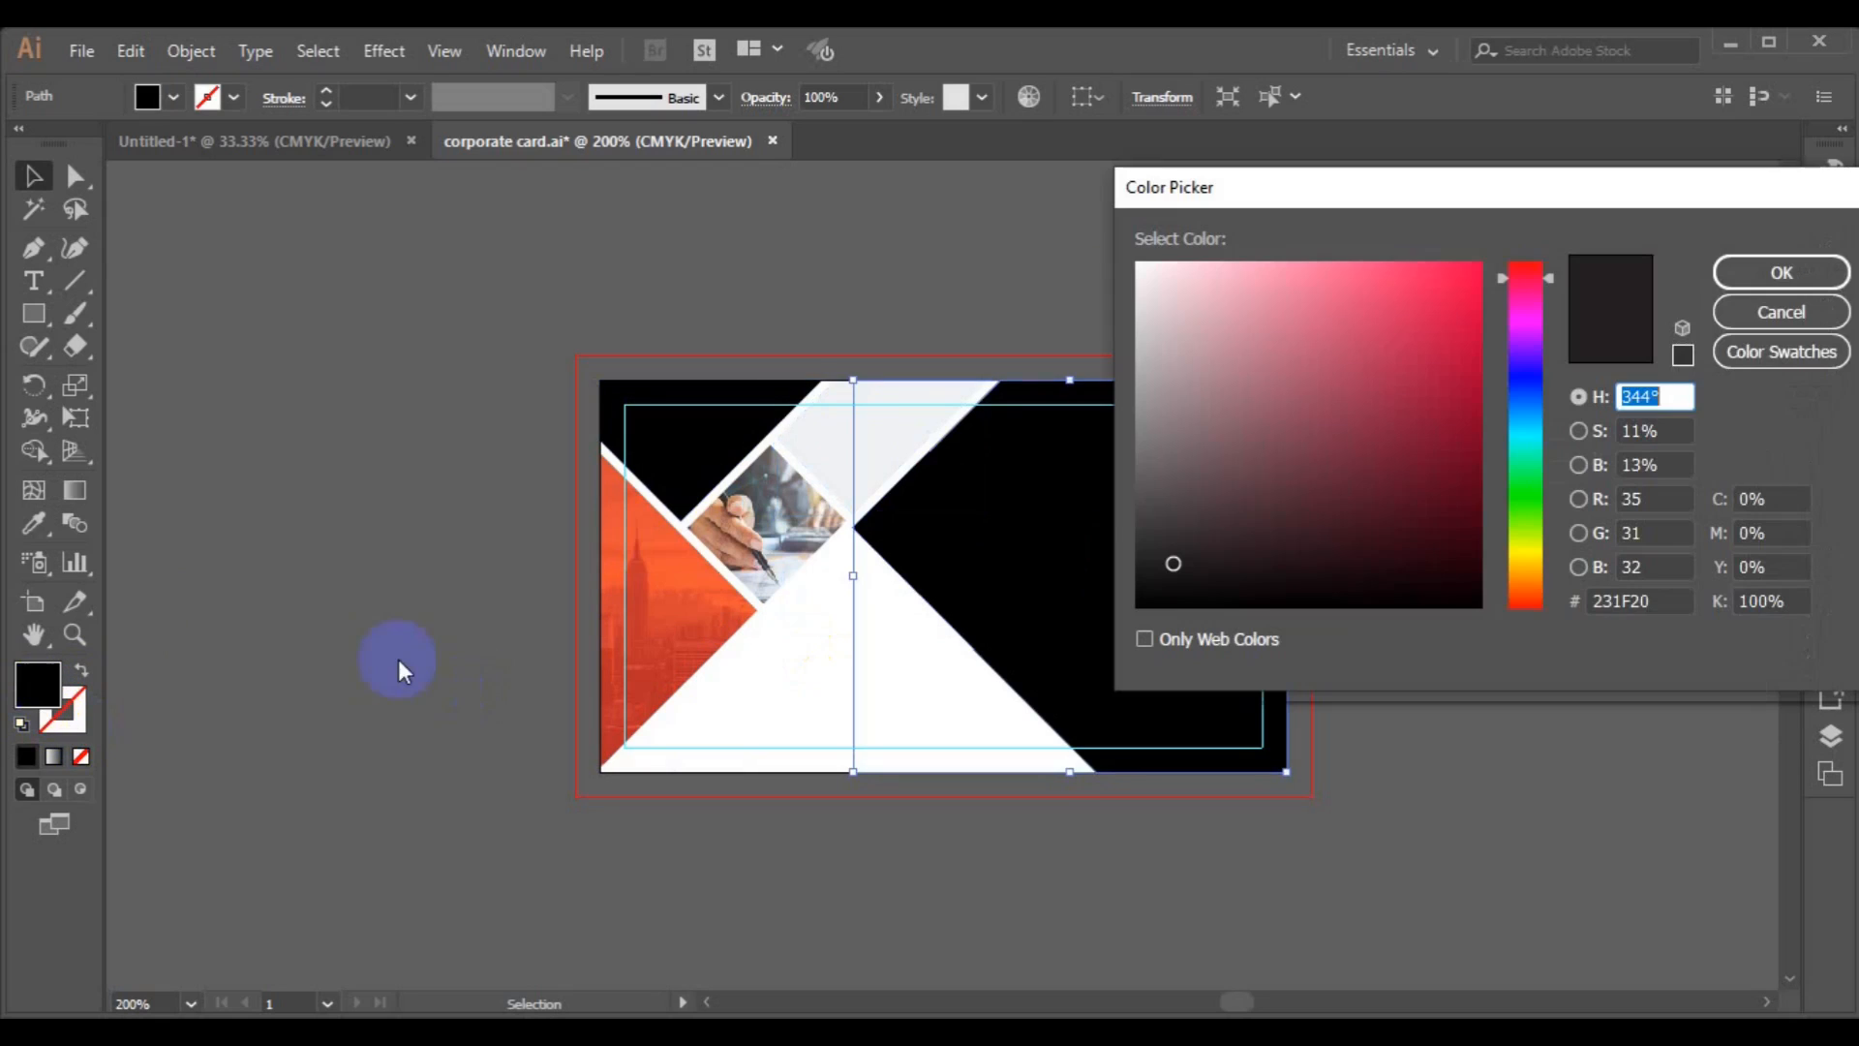
pyautogui.click(1530, 424)
pyautogui.click(1474, 587)
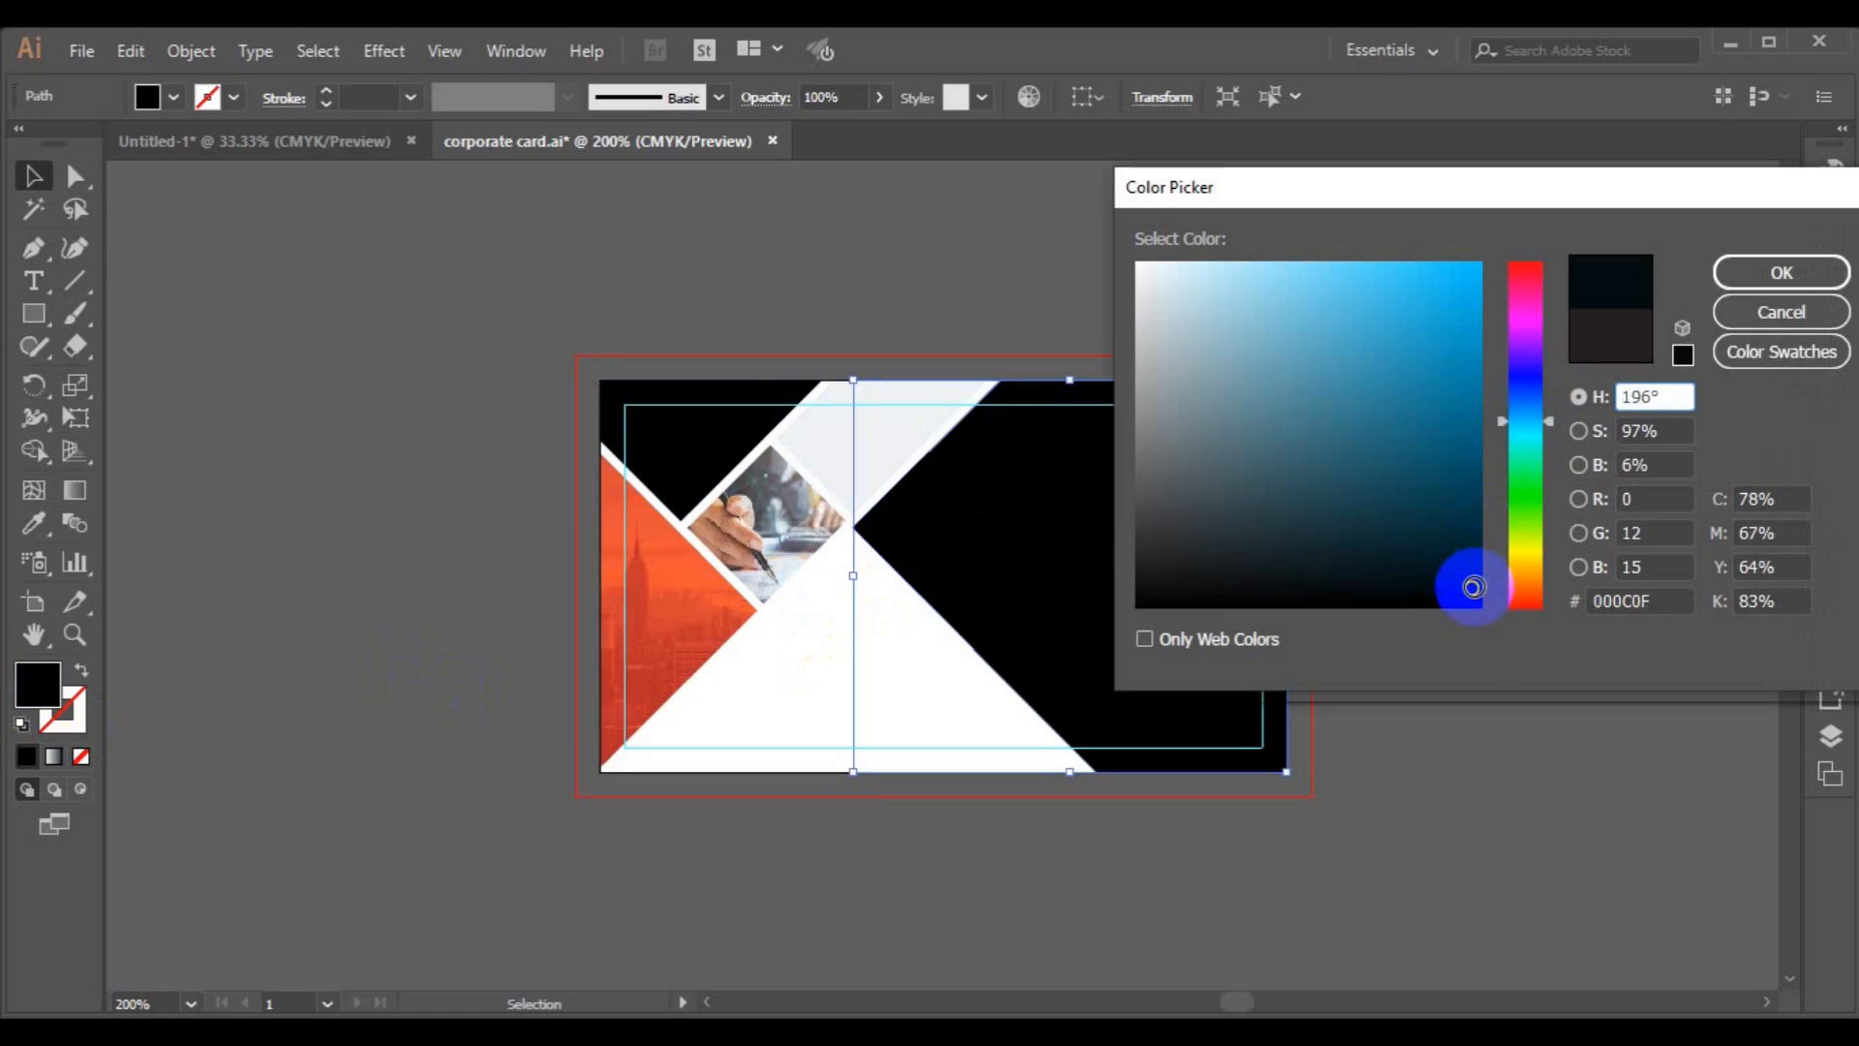
pyautogui.moveTo(1548, 418); pyautogui.dragTo(1542, 393)
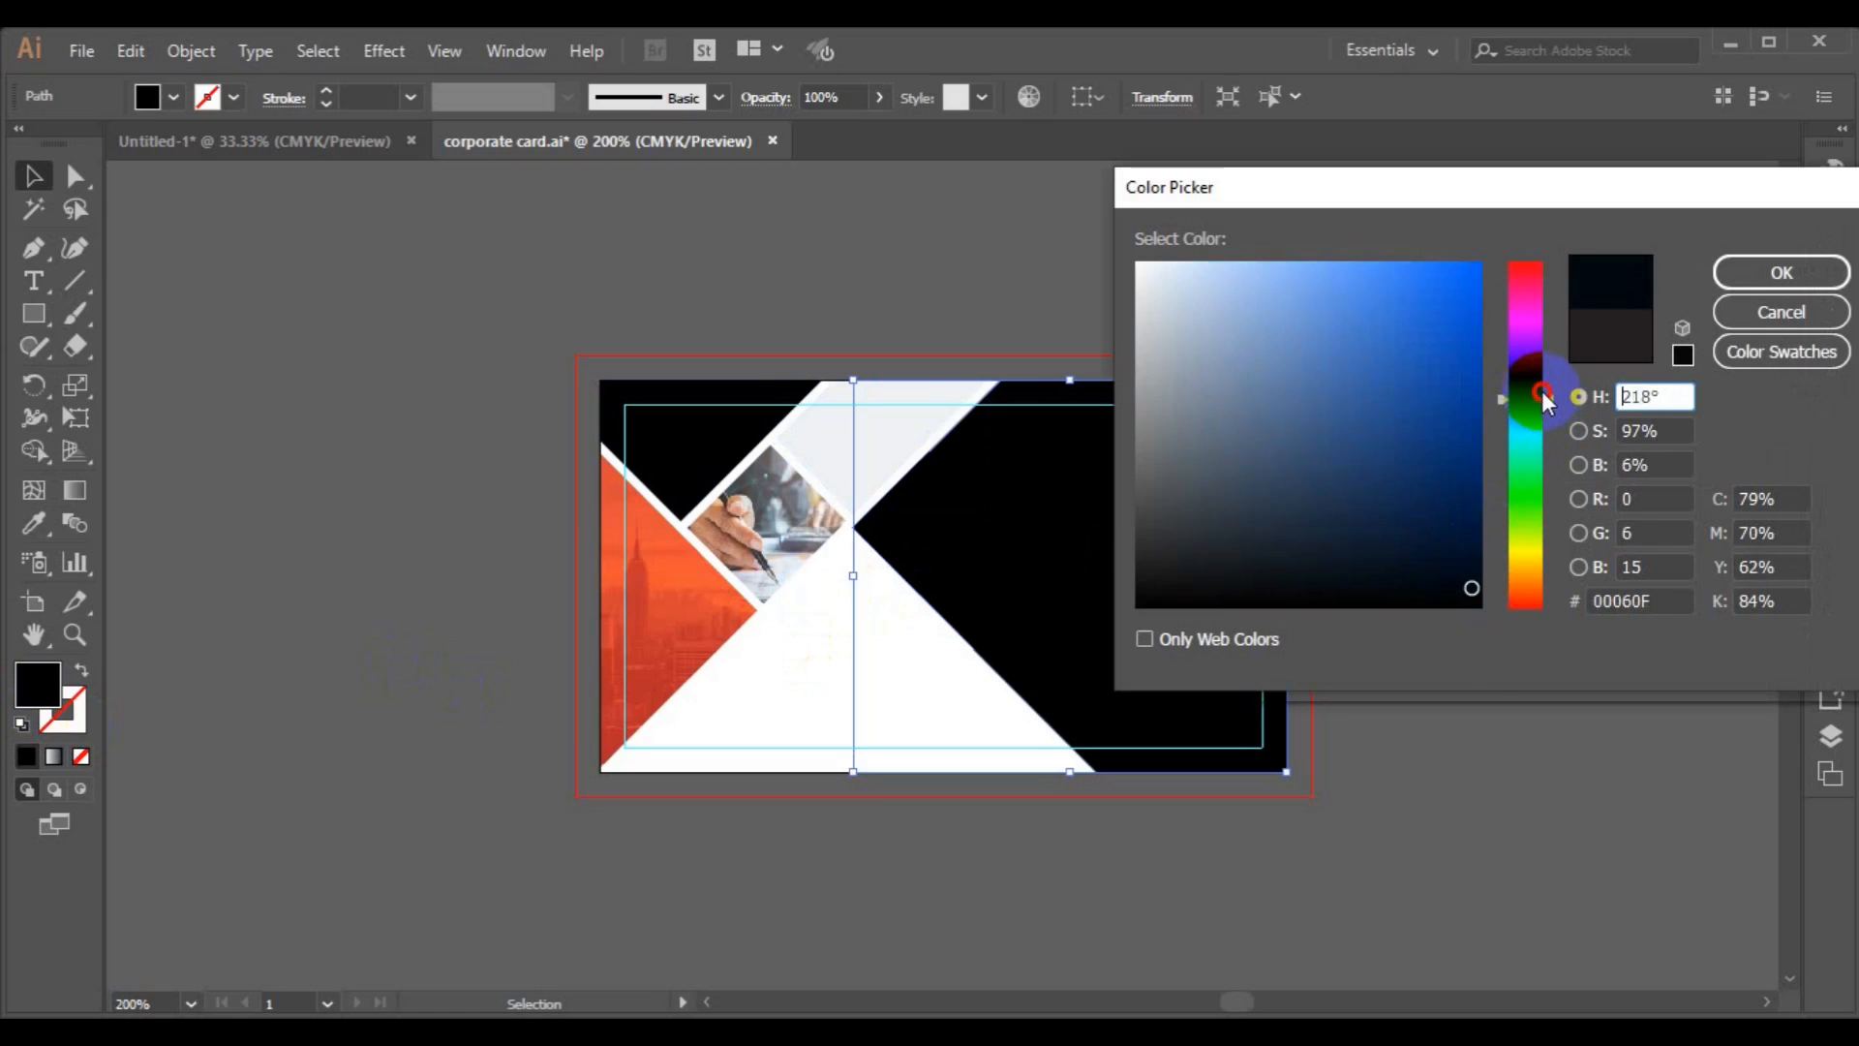
pyautogui.click(1474, 571)
pyautogui.click(1473, 564)
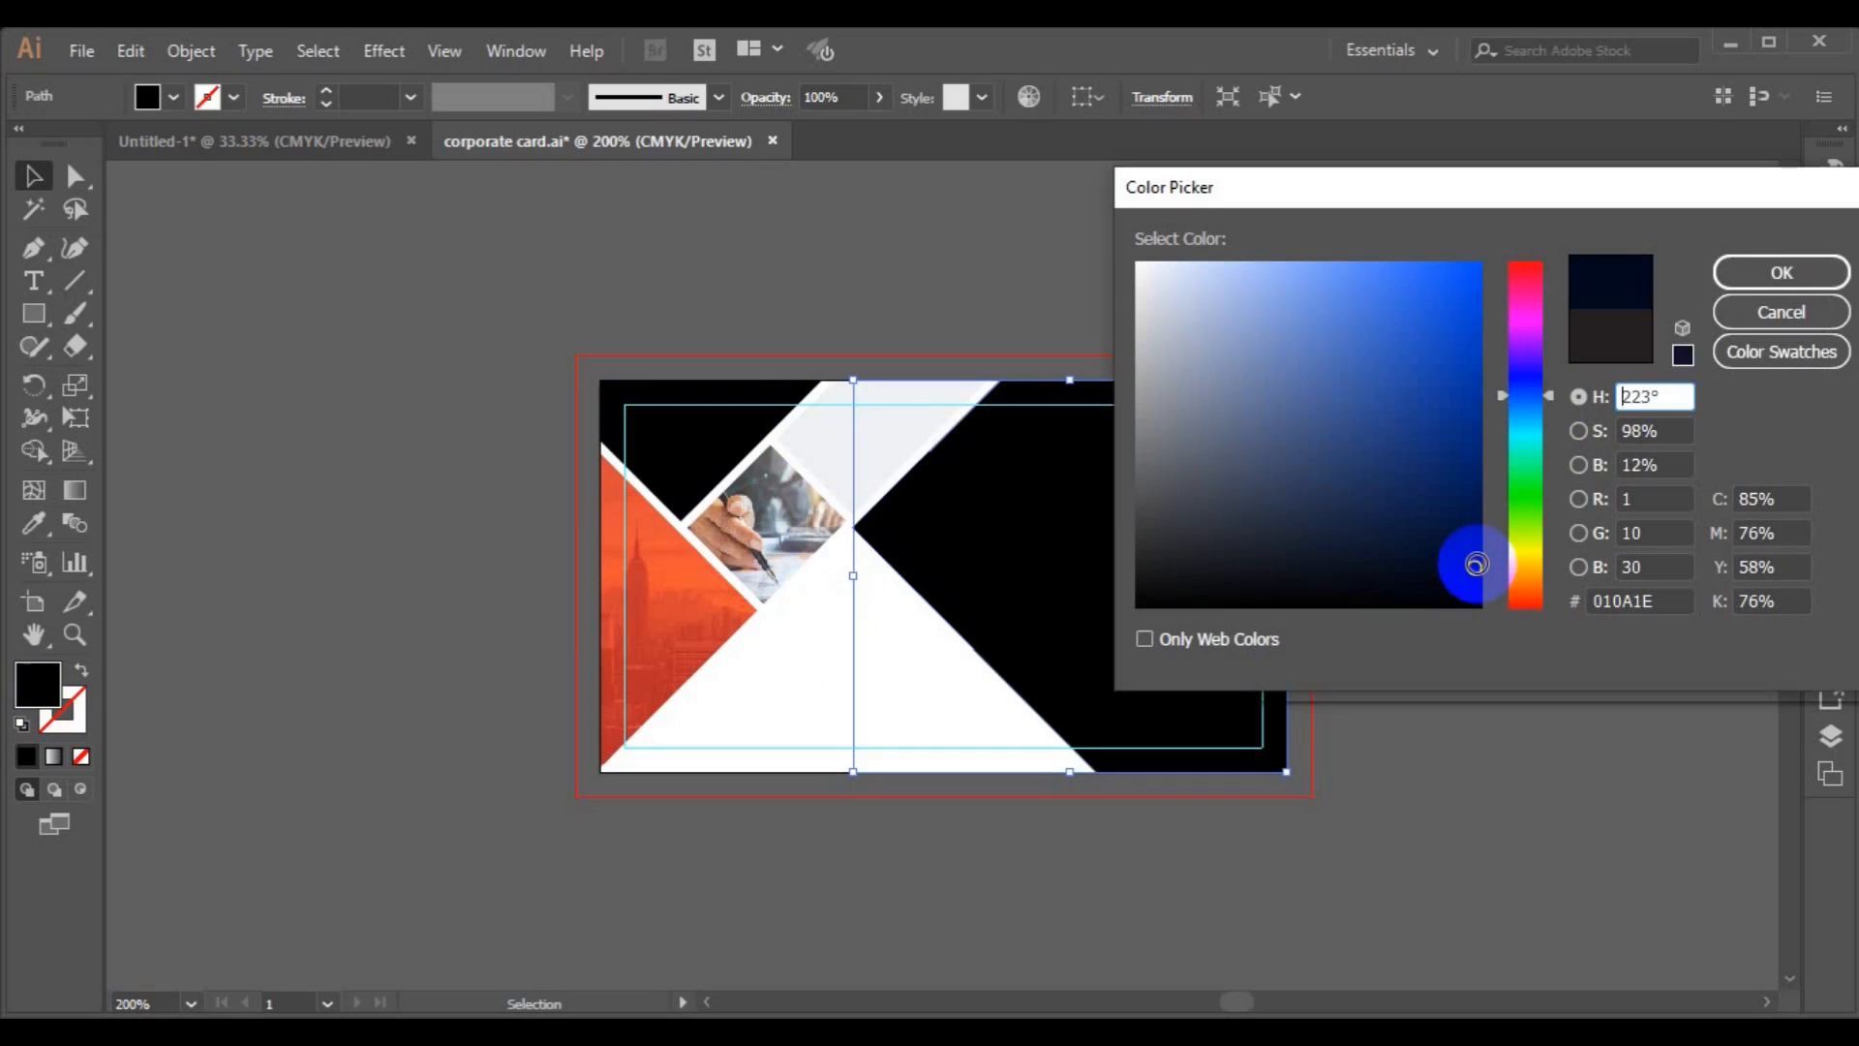
pyautogui.click(1778, 273)
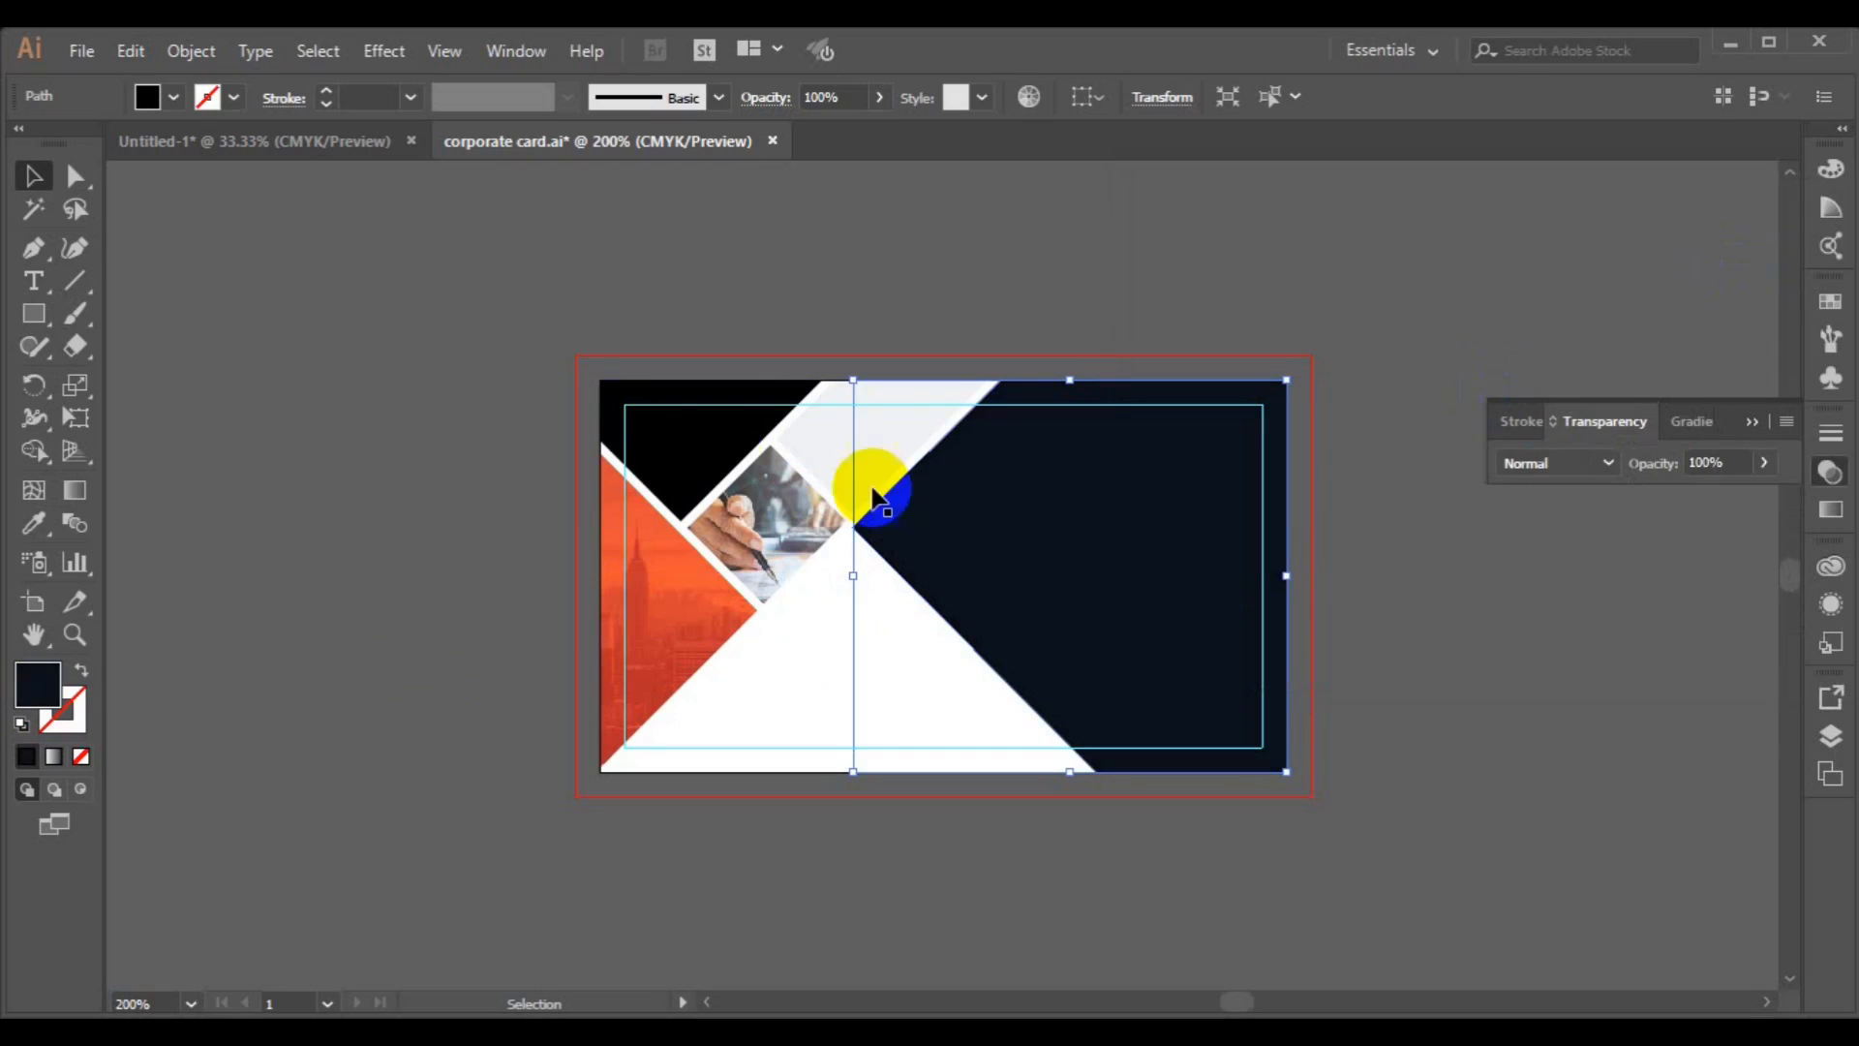
# Apply the navy fill to the top-left black triangle with the Eyedropper.
pyautogui.click(712, 455)
pyautogui.click(36, 554)
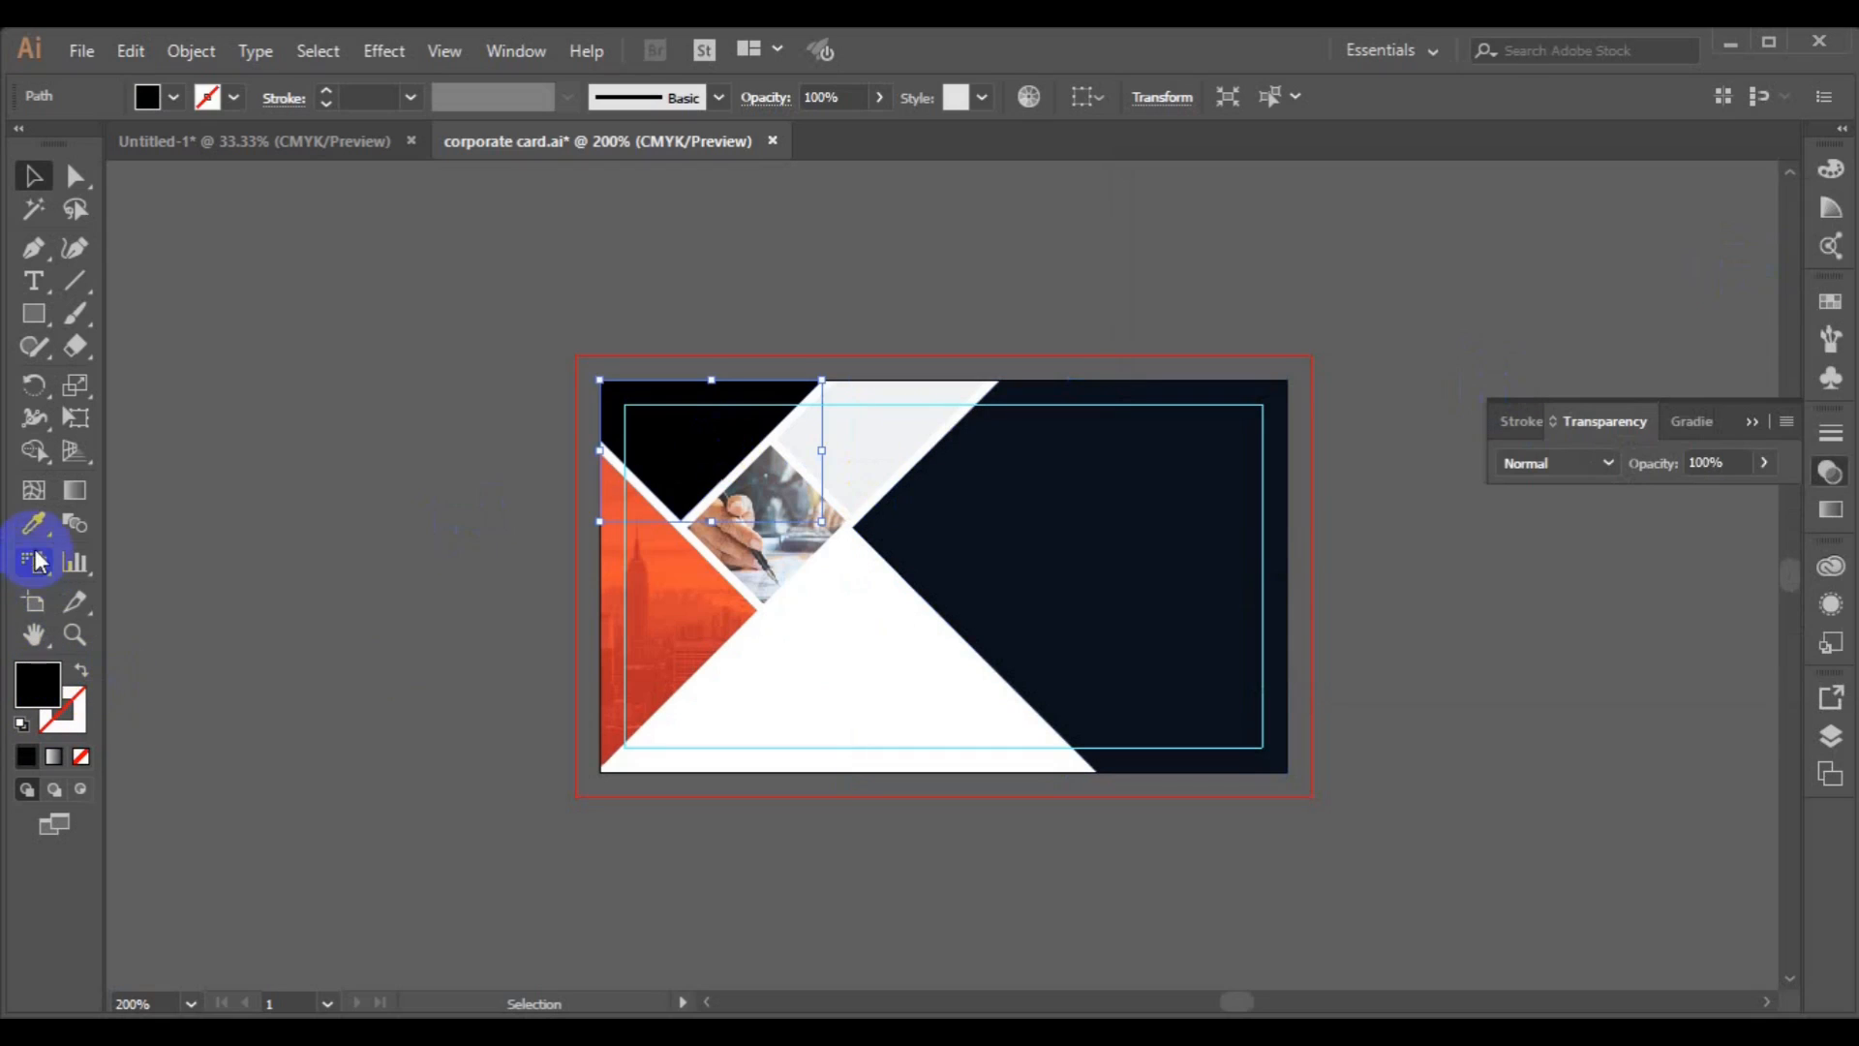
pyautogui.click(1016, 565)
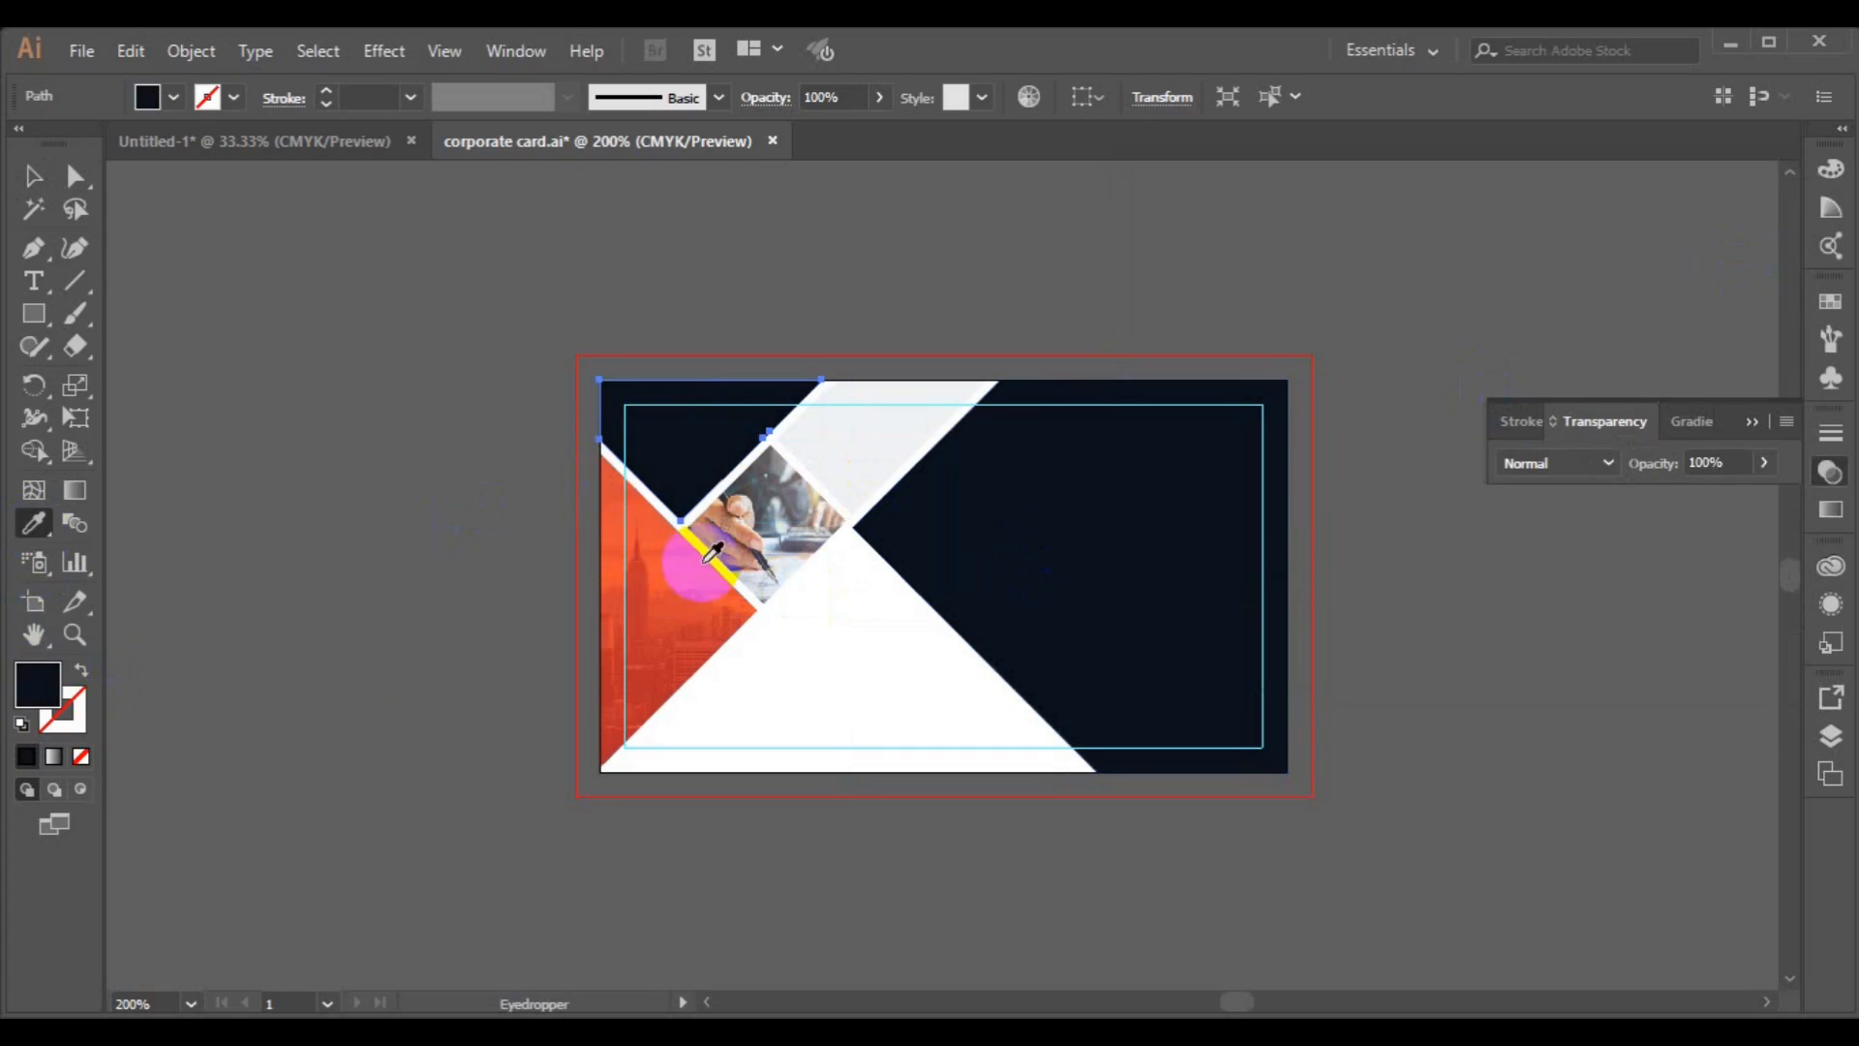
pyautogui.click(33, 175)
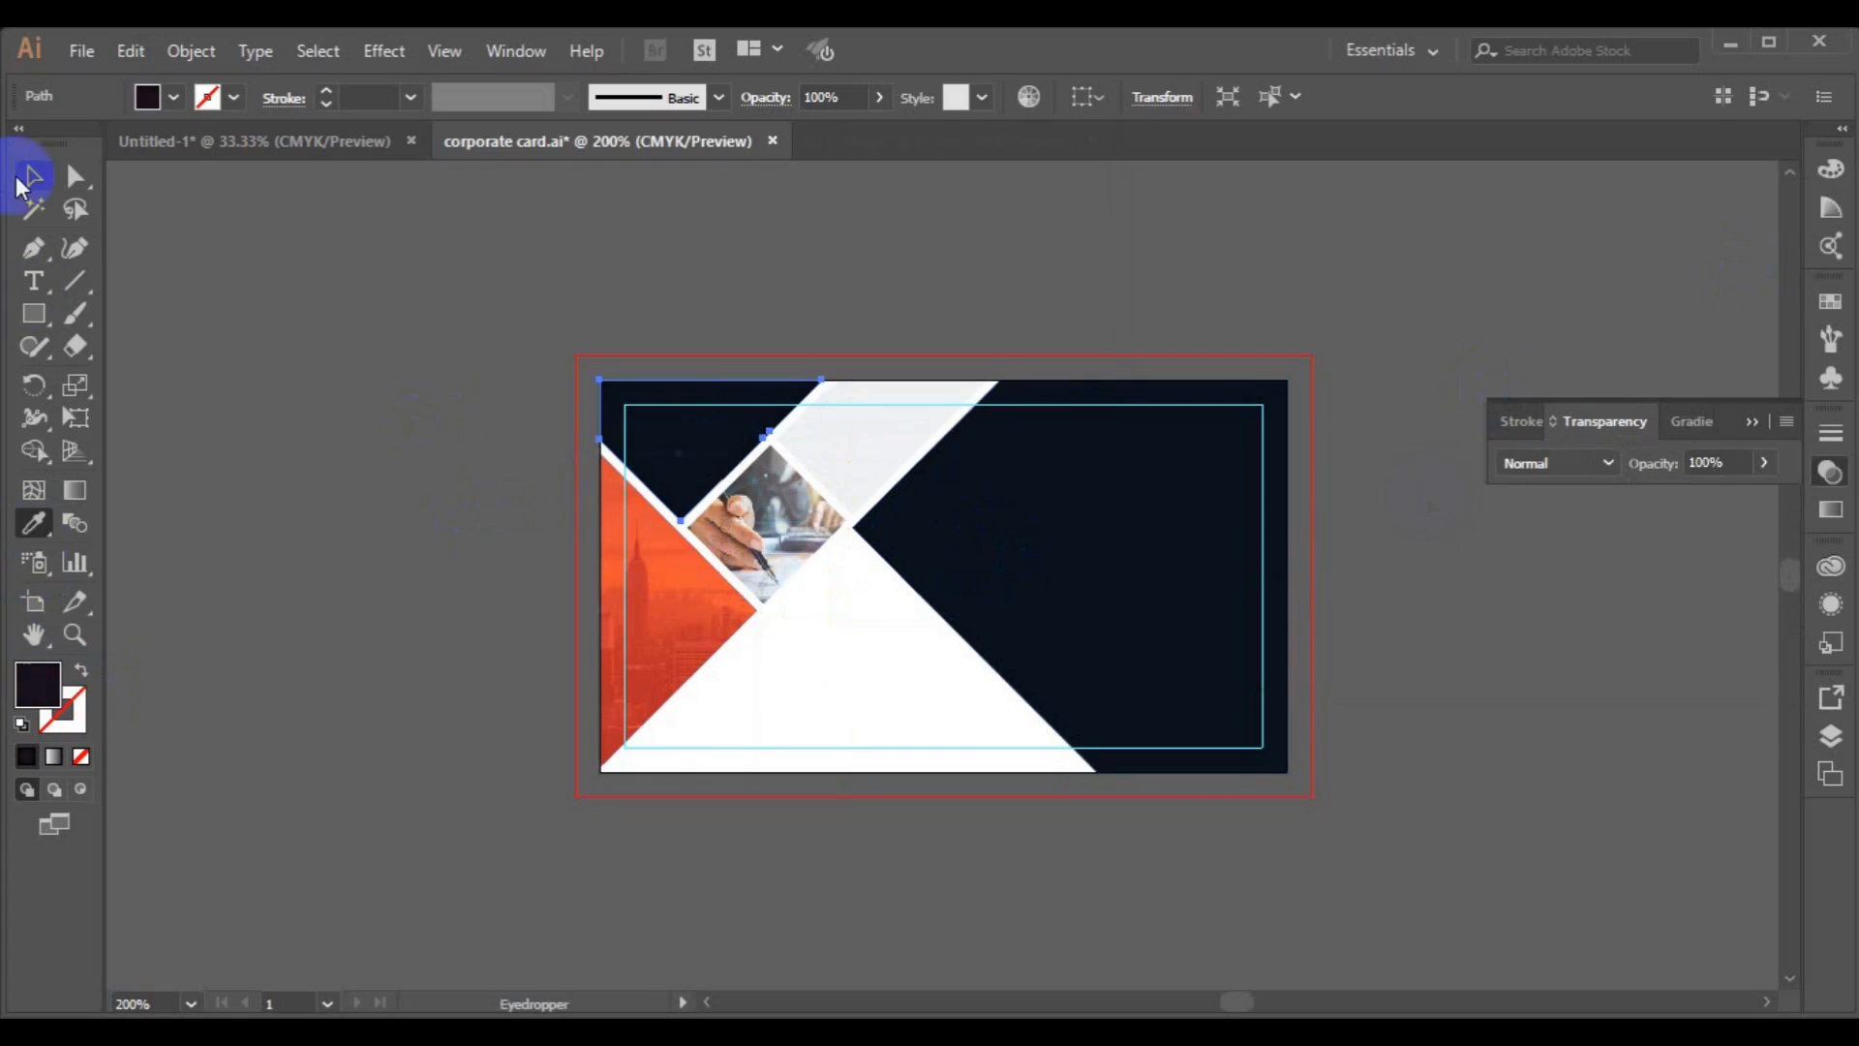
# Create a Roboto text line beside the artboard containing the cardholder's full name.
pyautogui.click(270, 474)
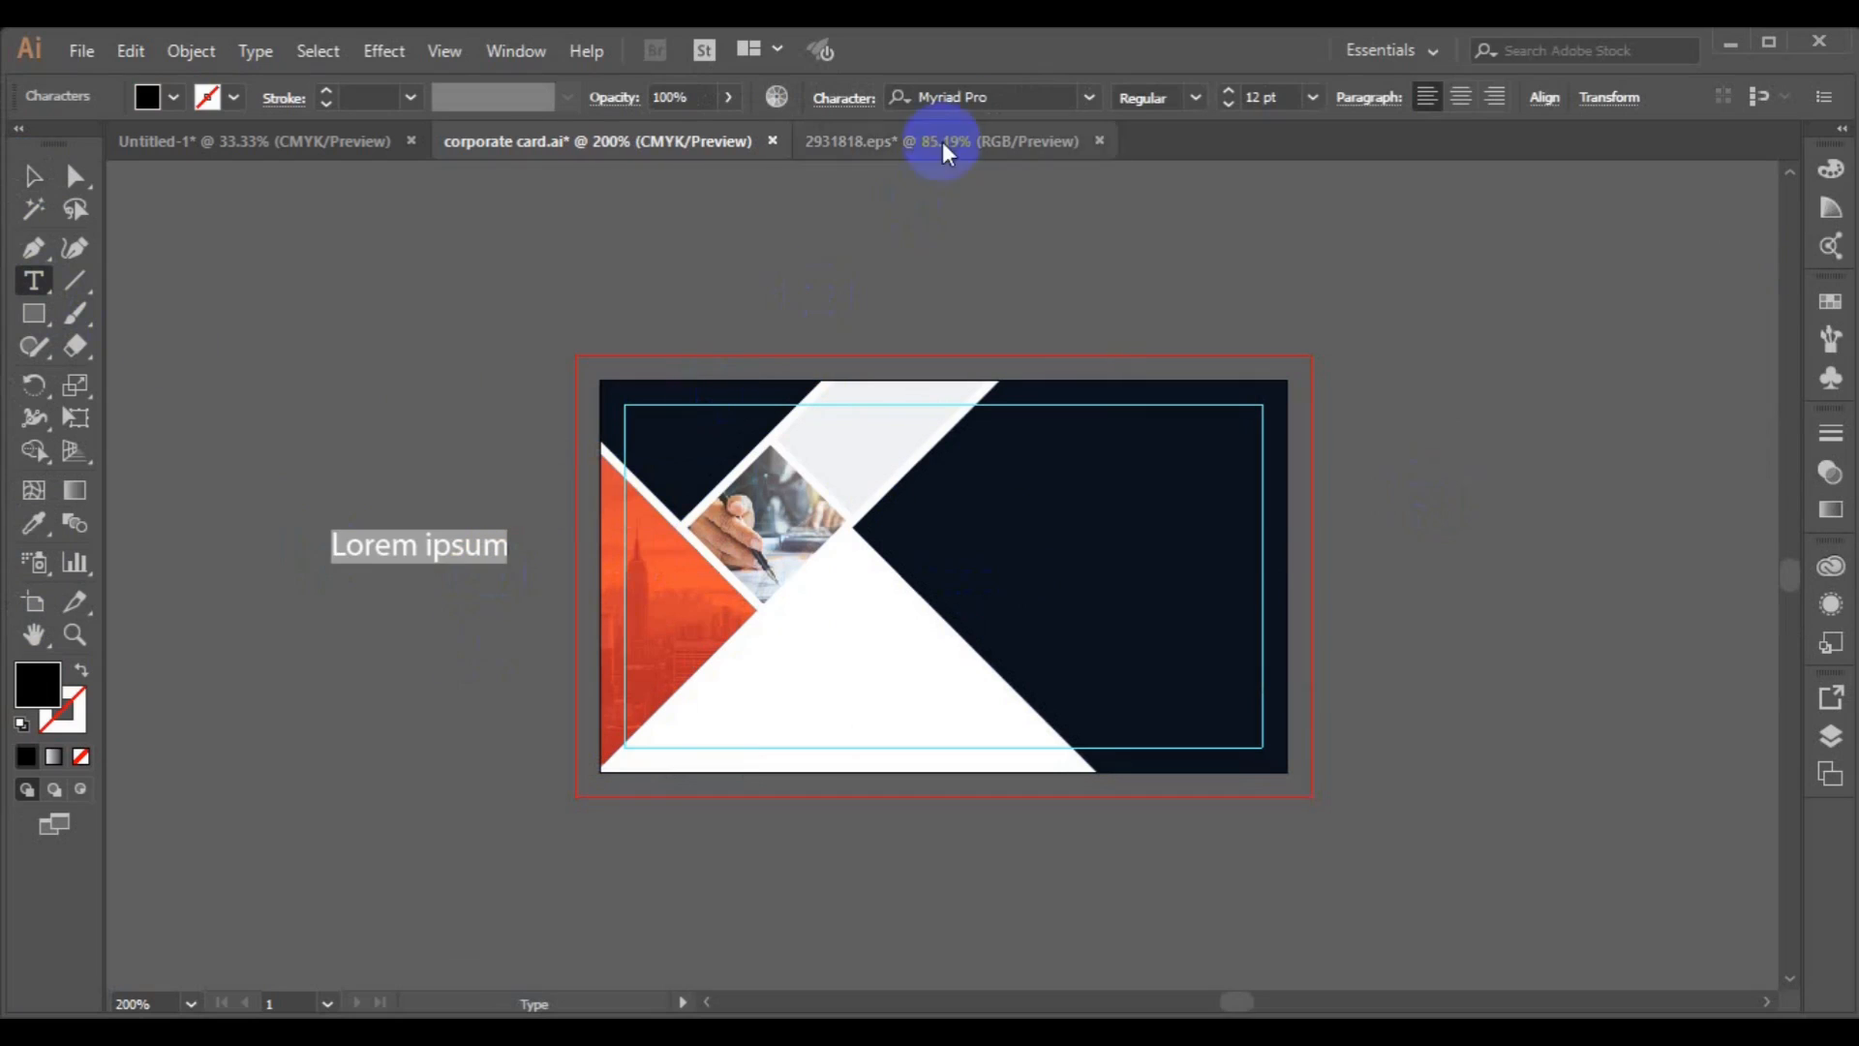
pyautogui.click(954, 97)
pyautogui.write('roboto')
pyautogui.click(954, 176)
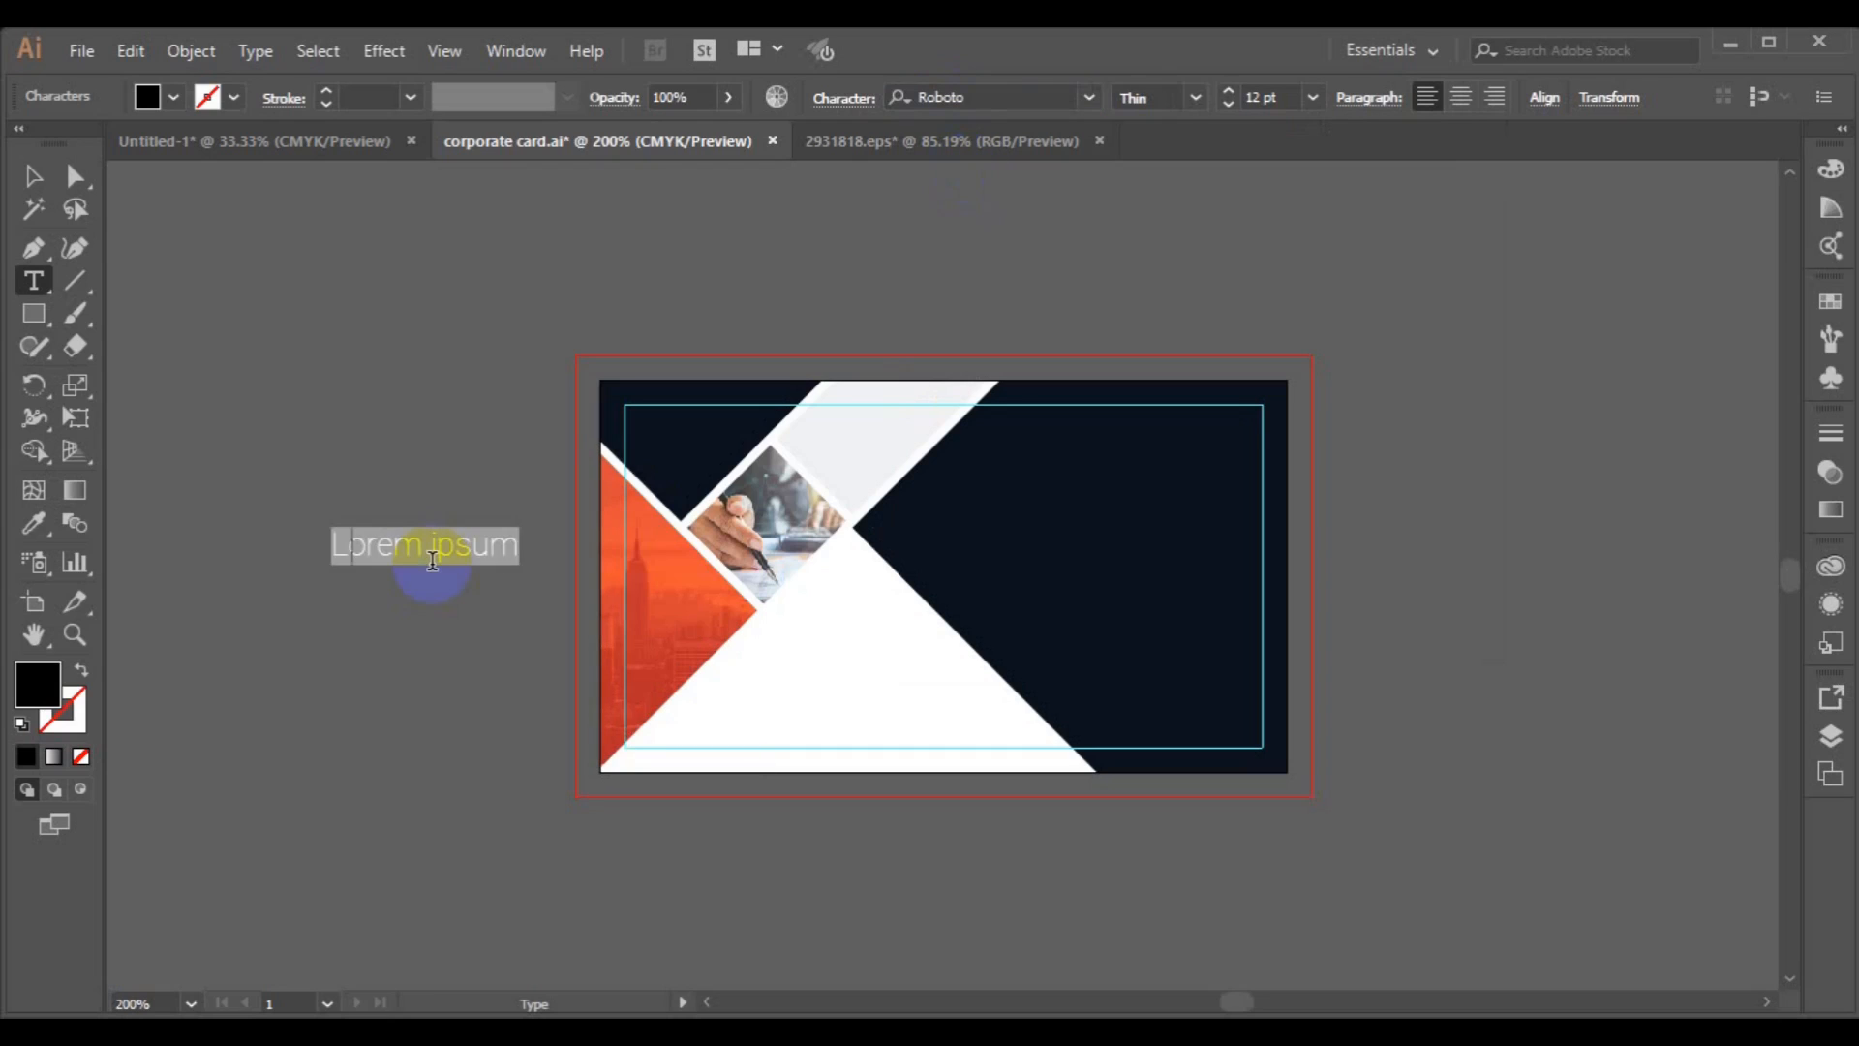
# Set the name text to Roboto Bold and fill it red.
pyautogui.click(33, 177)
pyautogui.click(1150, 99)
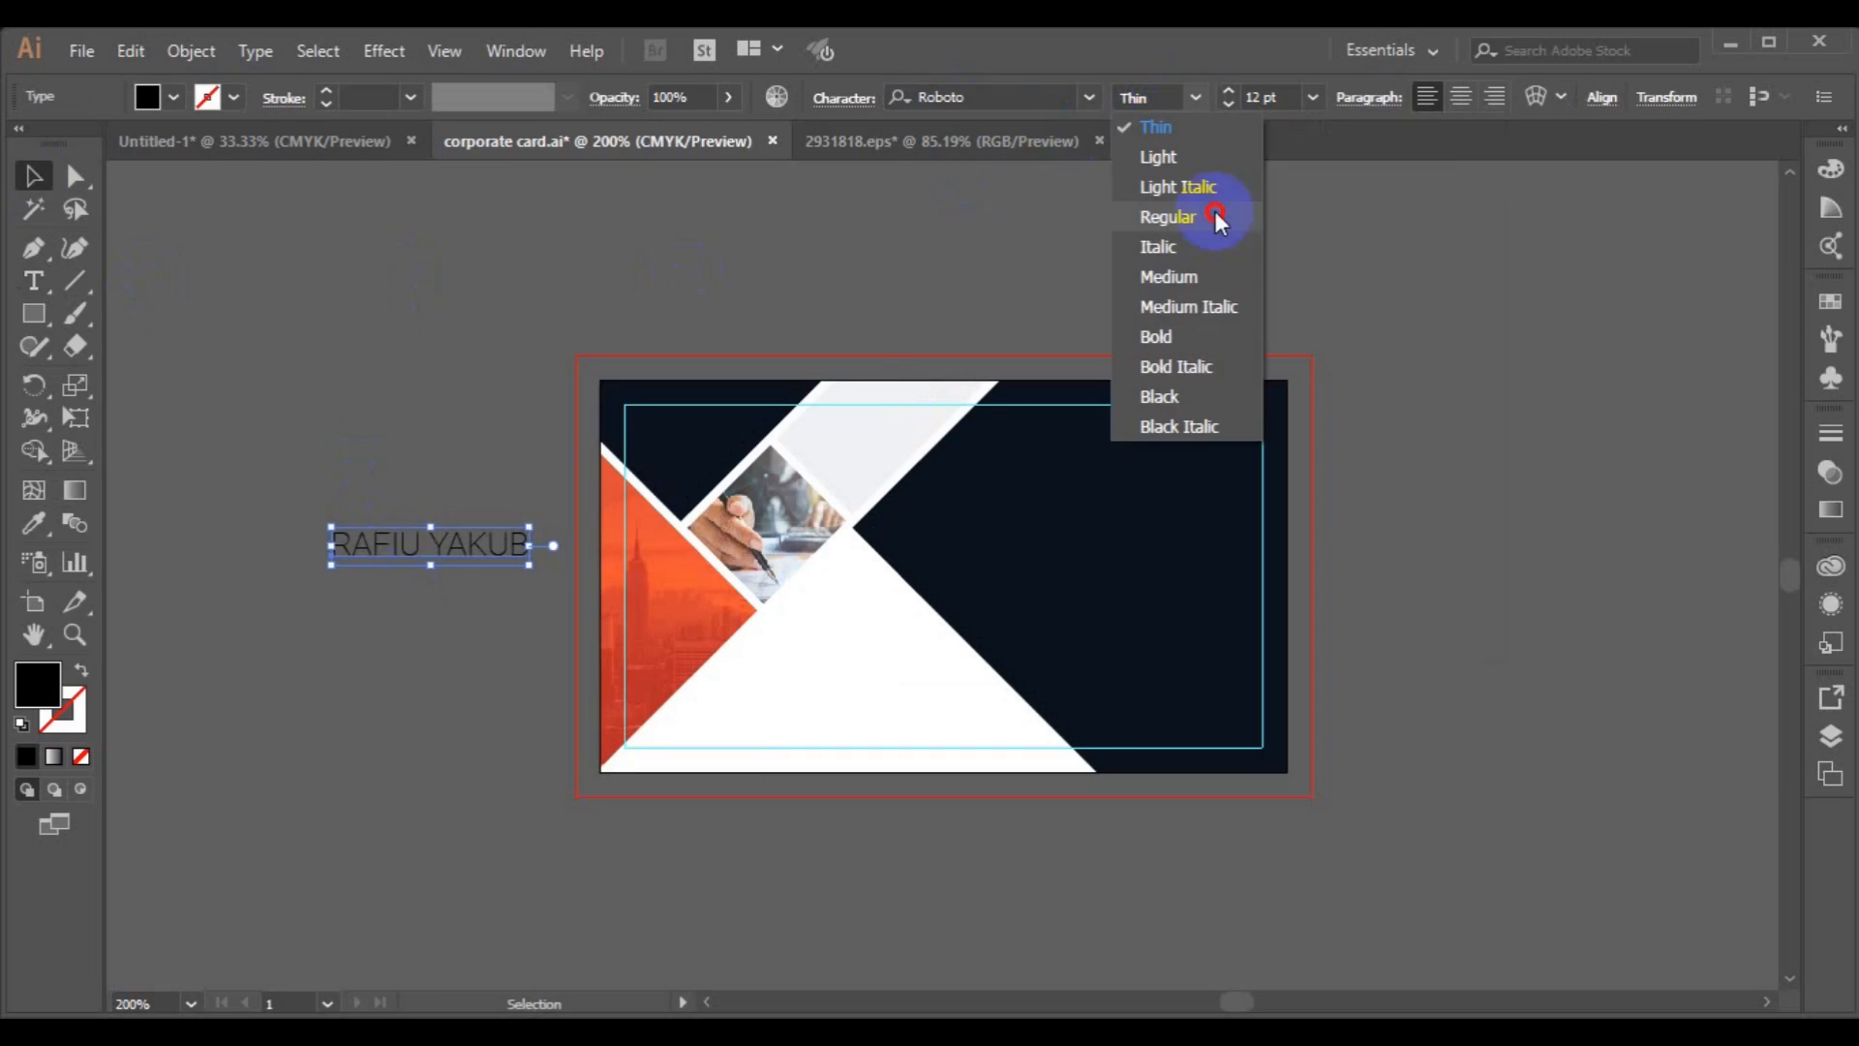
pyautogui.click(1218, 335)
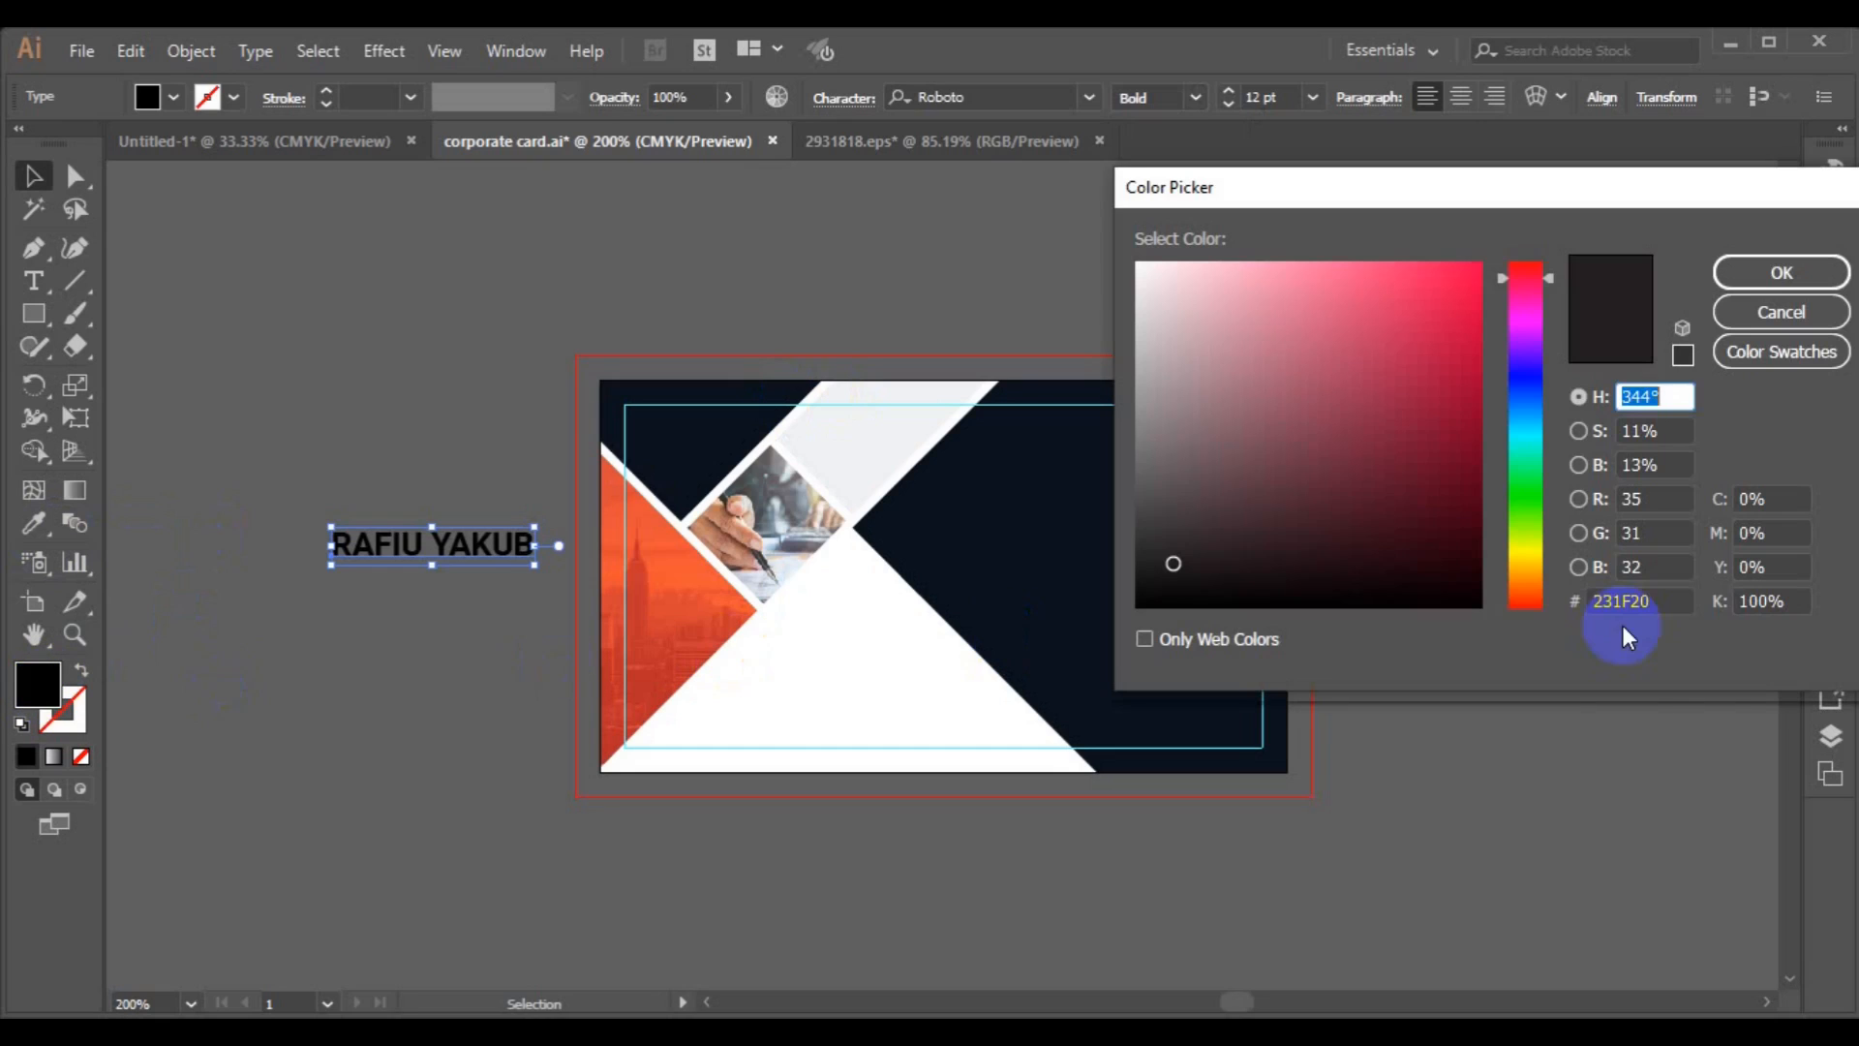
pyautogui.doubleClick(1630, 608)
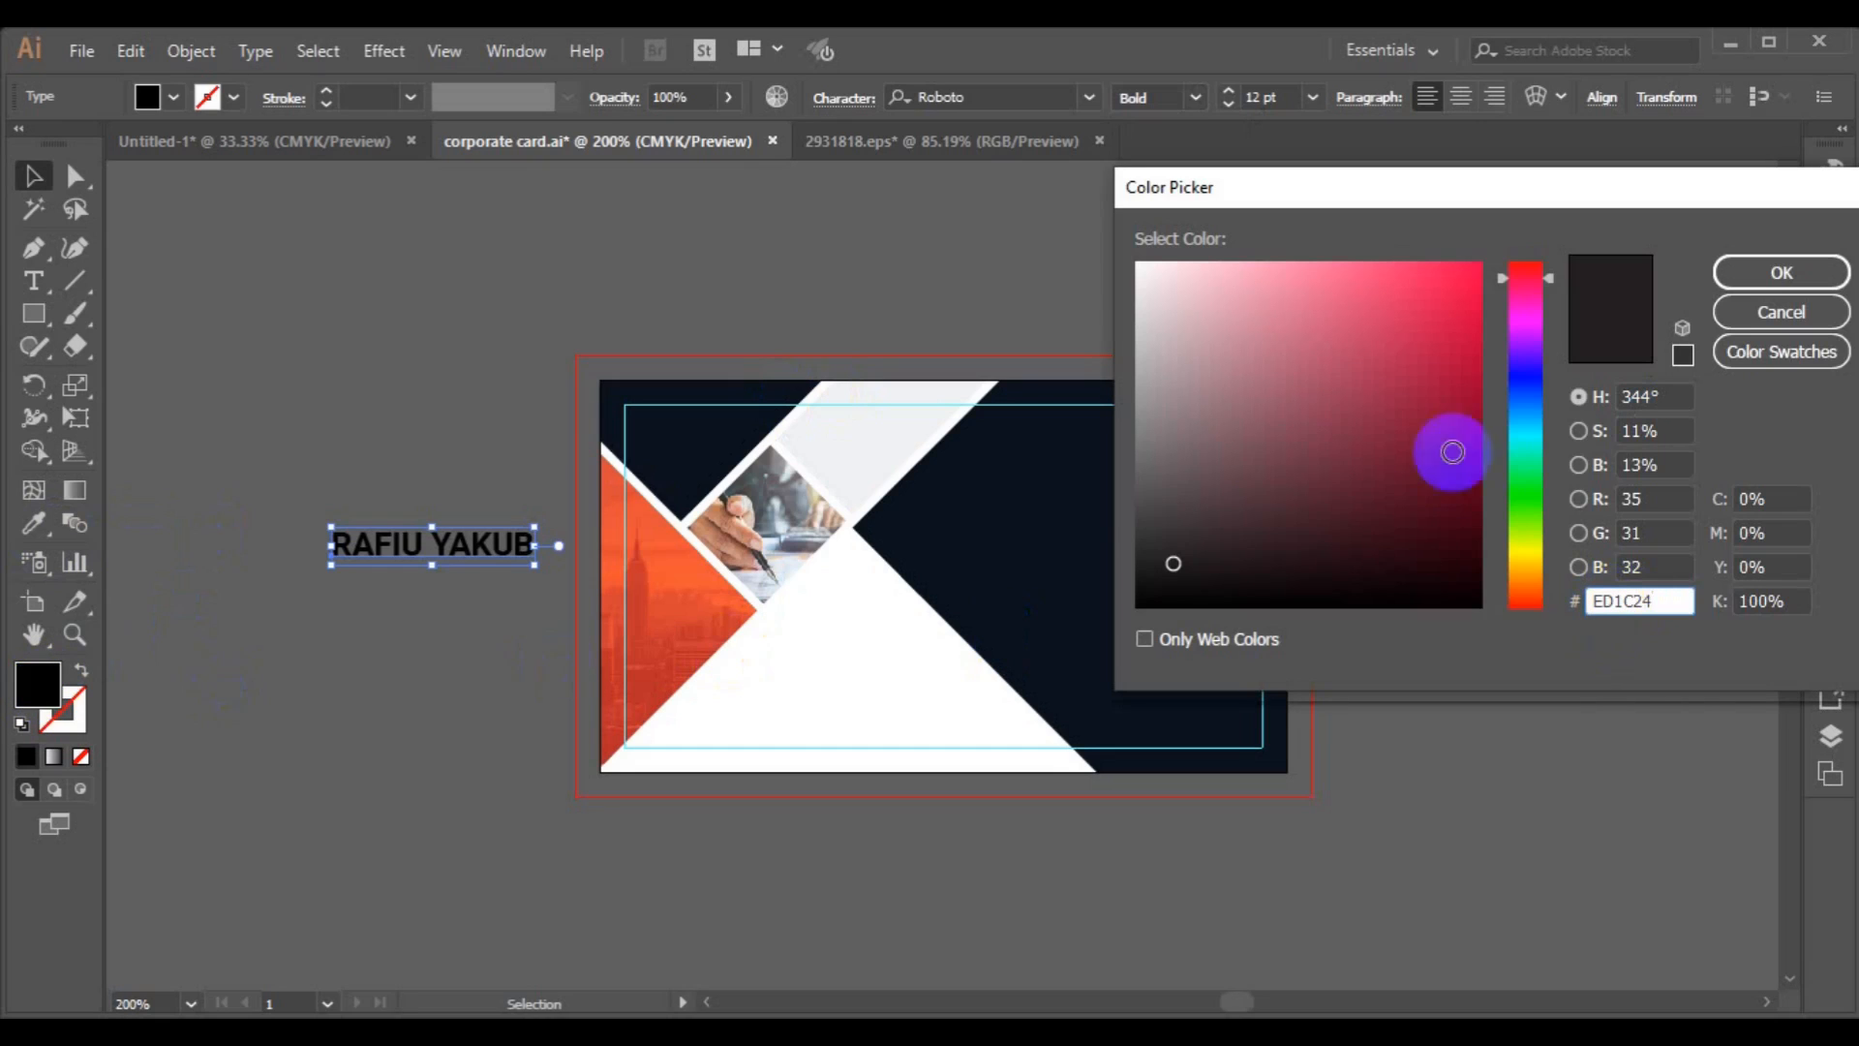
pyautogui.click(1468, 283)
pyautogui.moveTo(1550, 283); pyautogui.dragTo(1547, 259)
pyautogui.click(1769, 261)
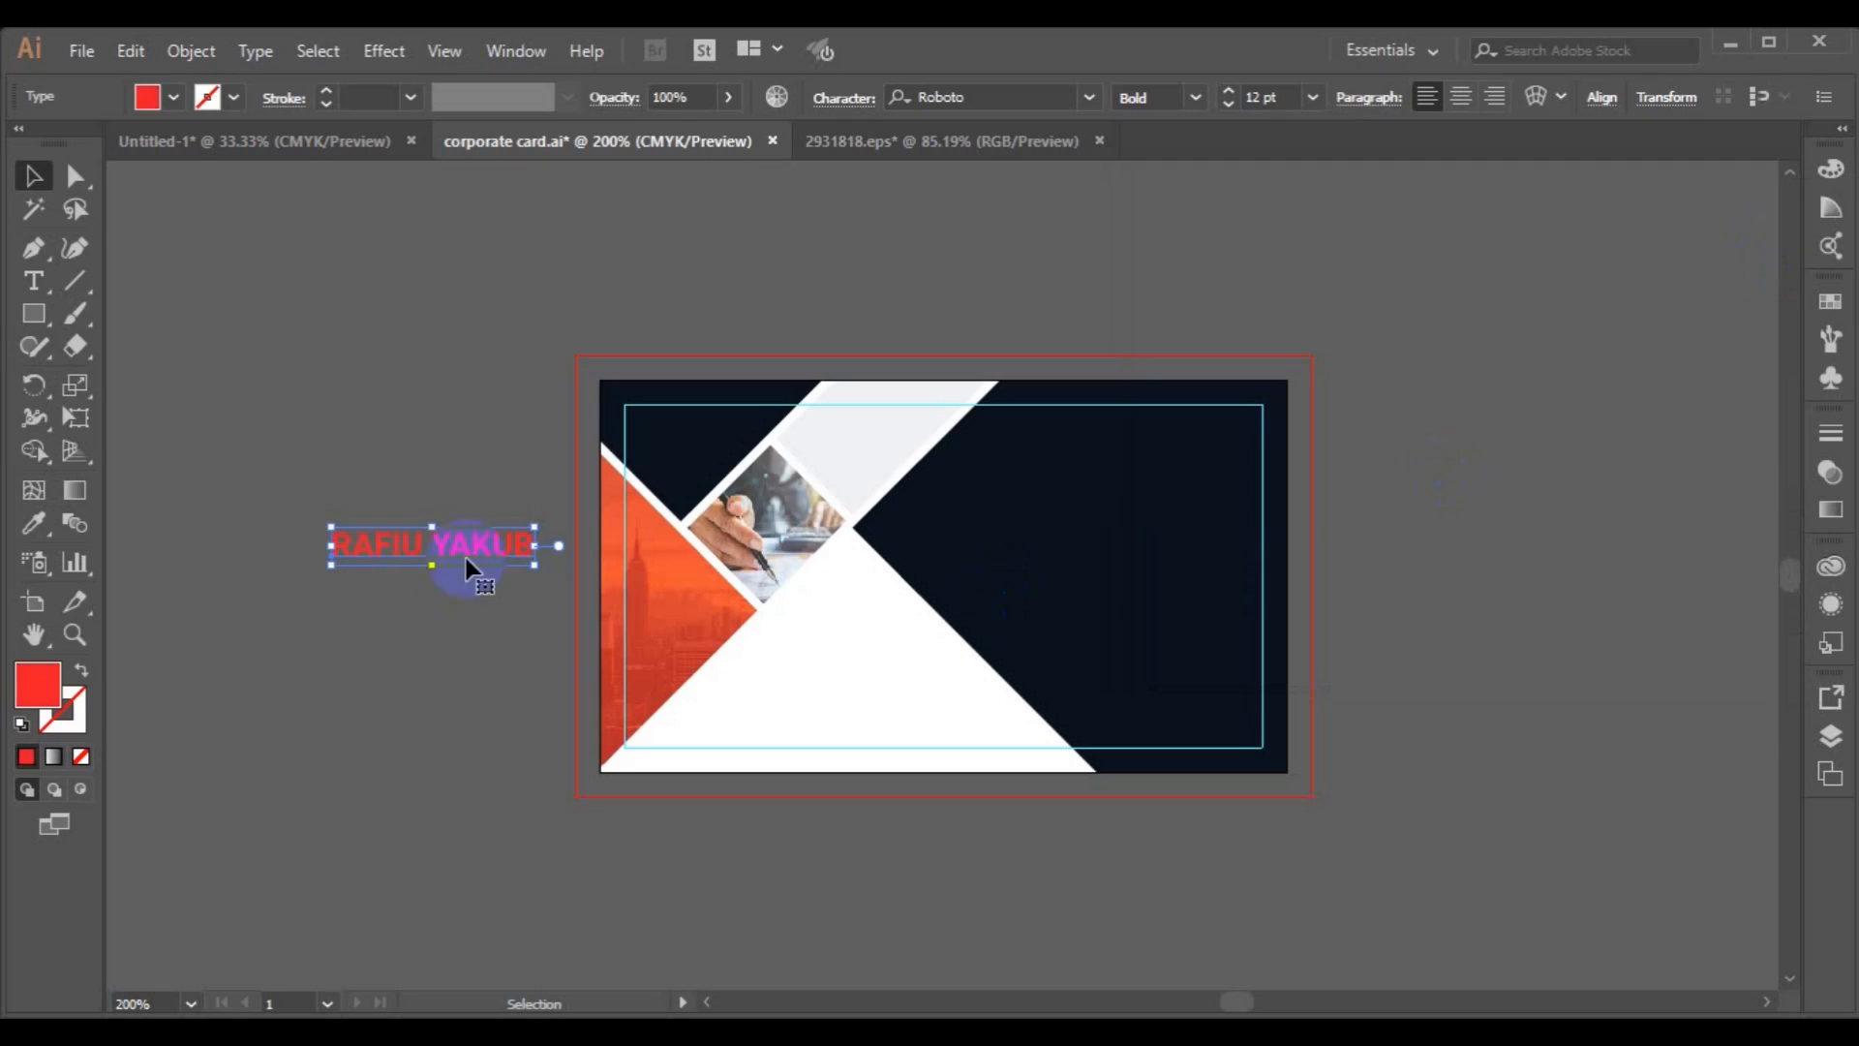
# Place the name at the card's upper right and make the surname Roboto Light in white.
pyautogui.moveTo(514, 566); pyautogui.dragTo(1255, 435)
pyautogui.click(33, 280)
pyautogui.click(1146, 438)
pyautogui.click(1201, 102)
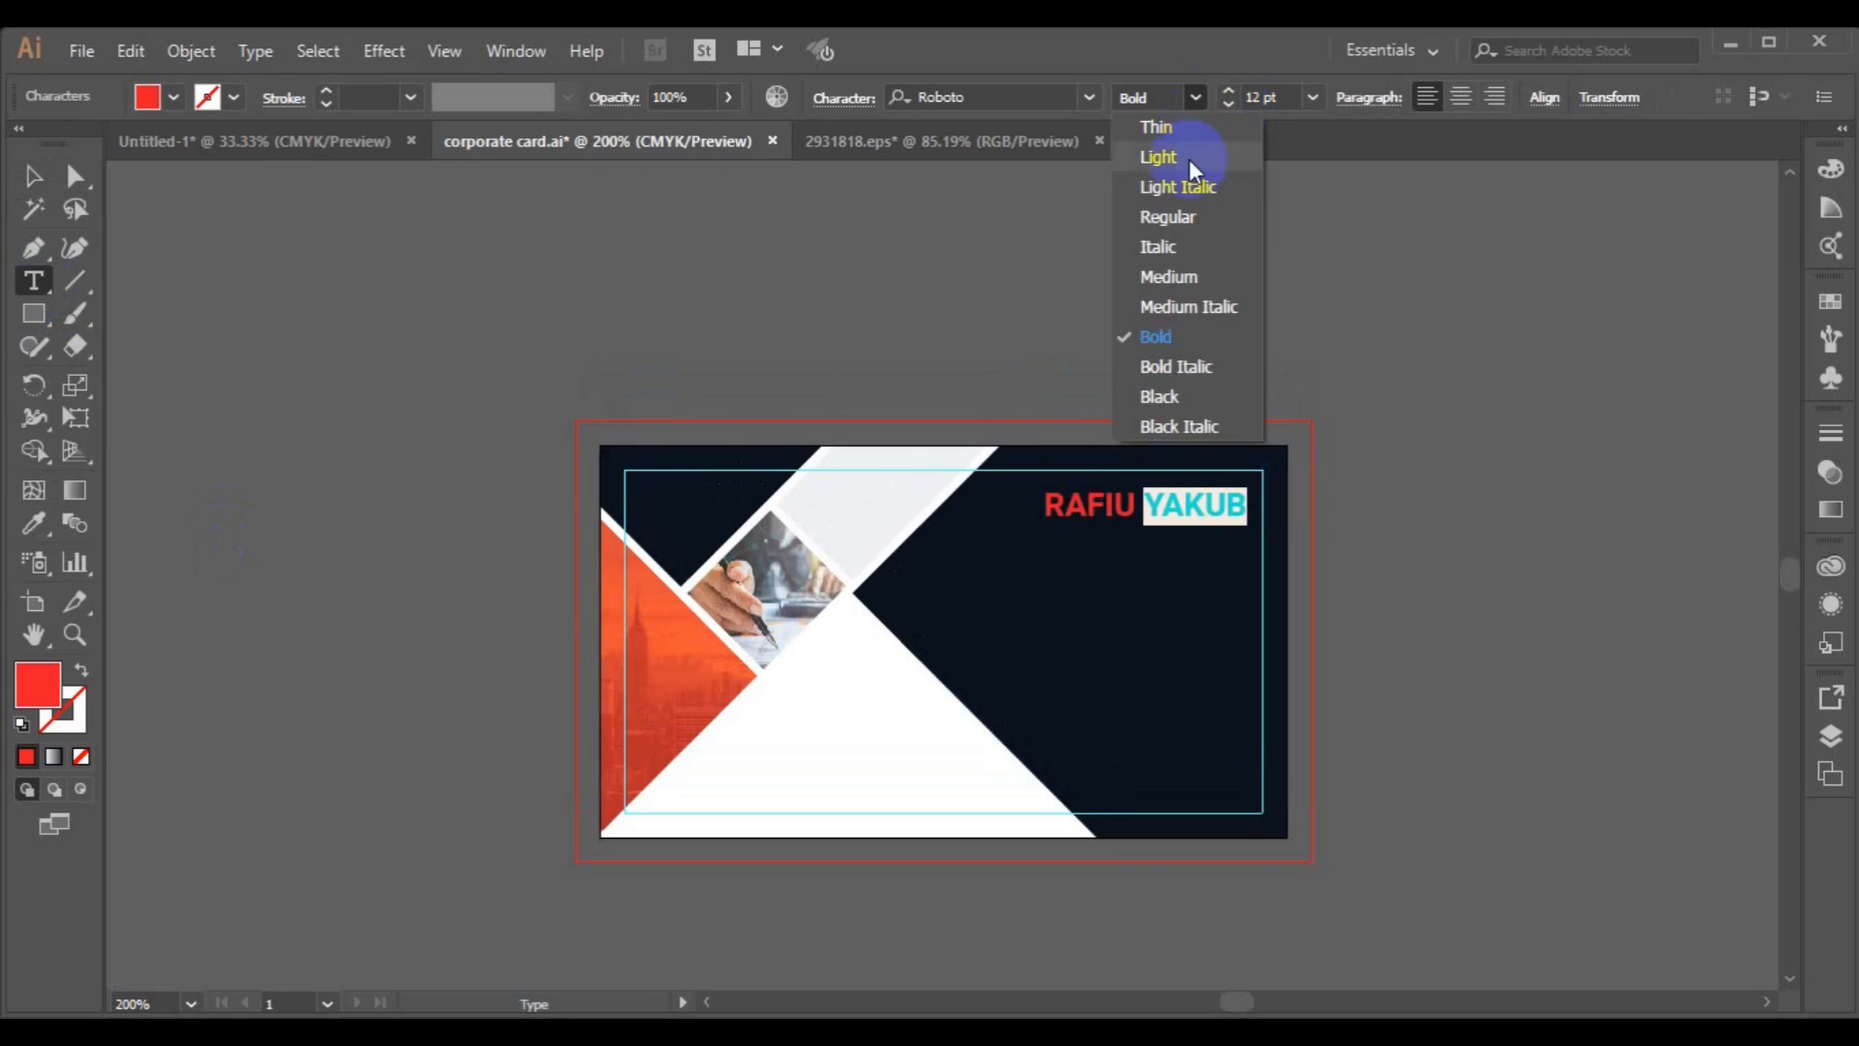
pyautogui.click(1185, 152)
pyautogui.click(175, 97)
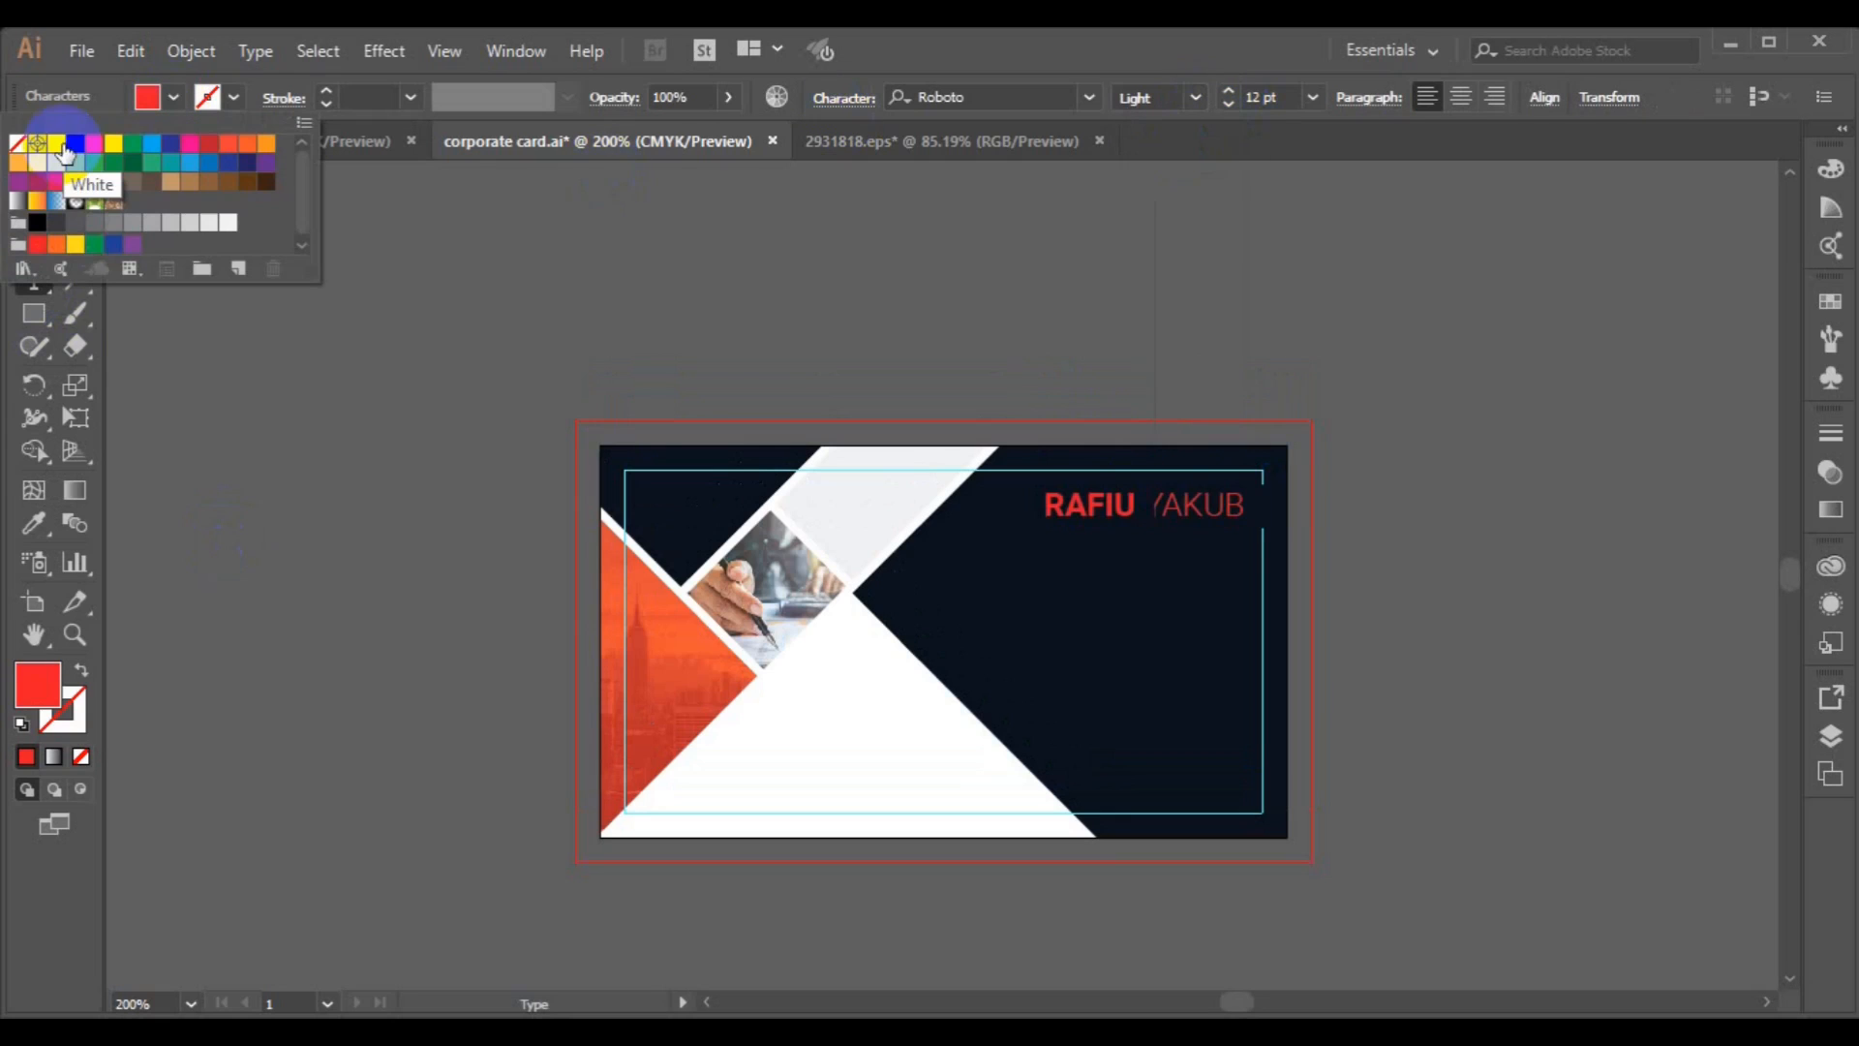
pyautogui.click(56, 147)
pyautogui.click(34, 176)
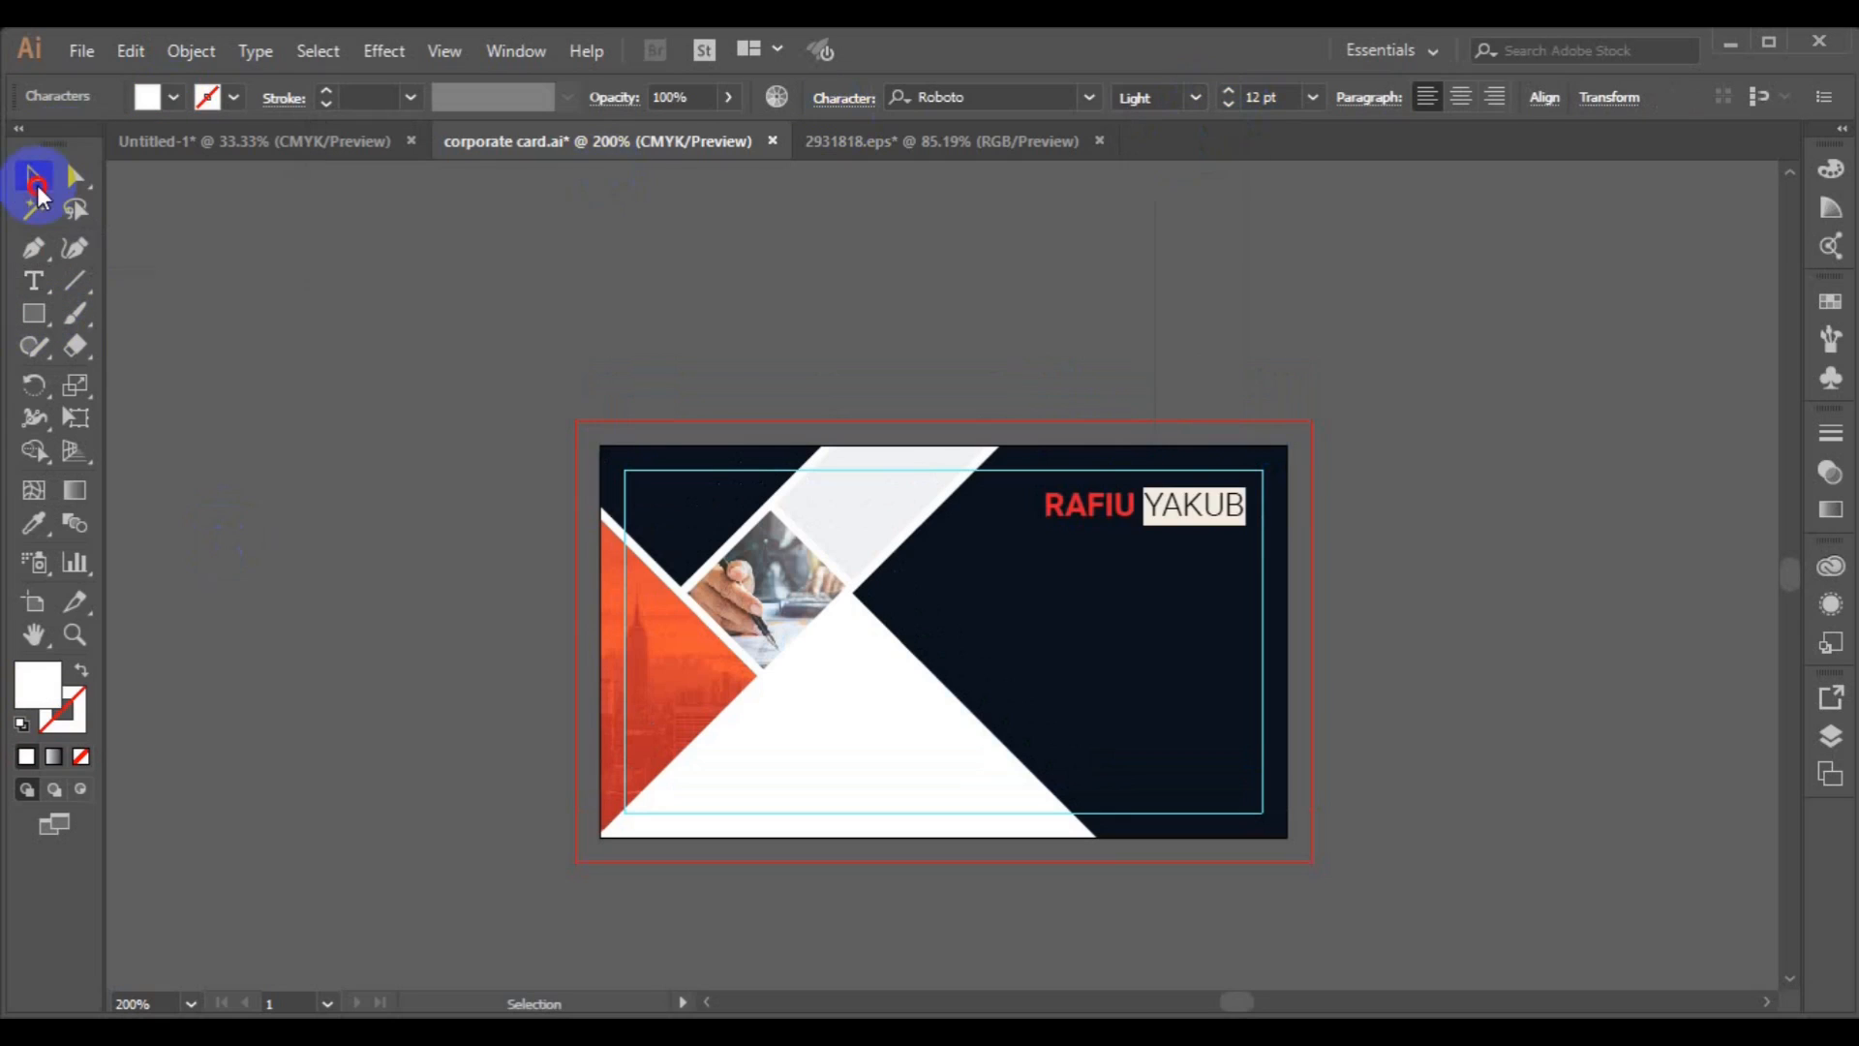
# Fill the top-left triangle red by sampling the name's colour with the Eyedropper.
pyautogui.click(271, 393)
pyautogui.click(692, 519)
pyautogui.click(34, 523)
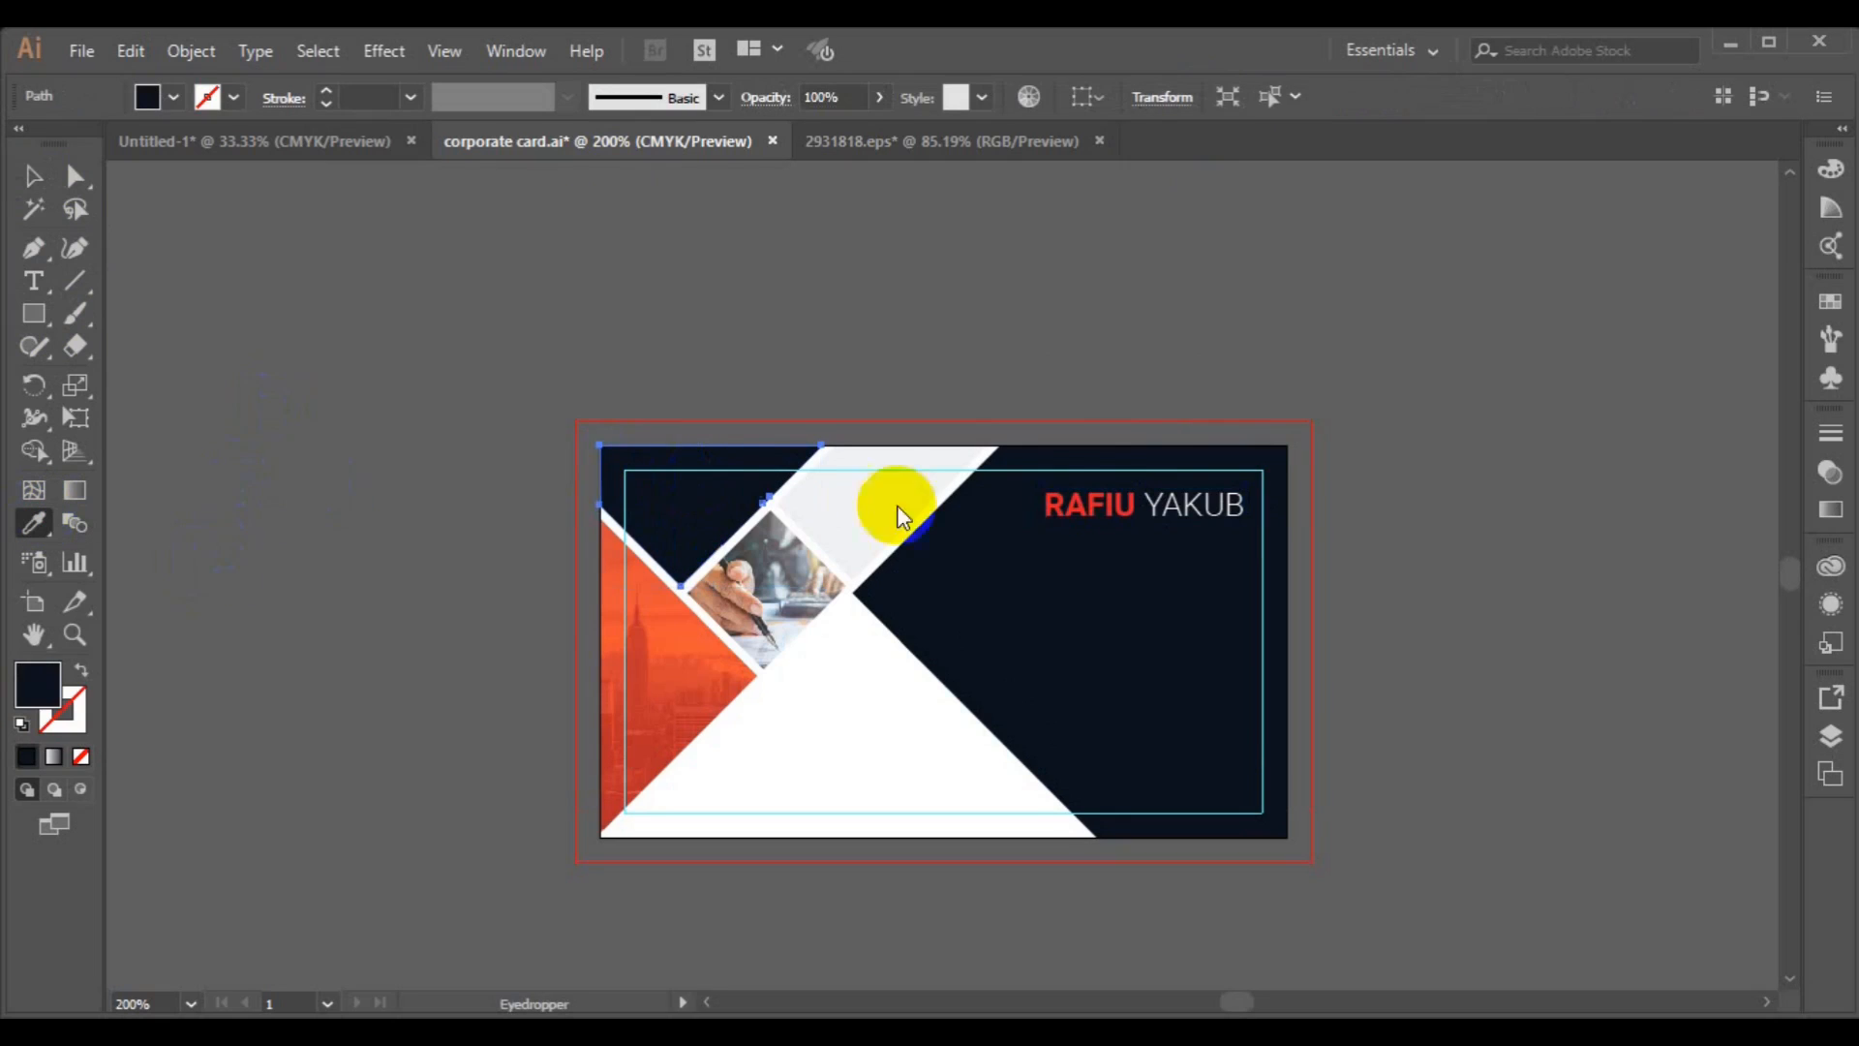
pyautogui.click(1055, 499)
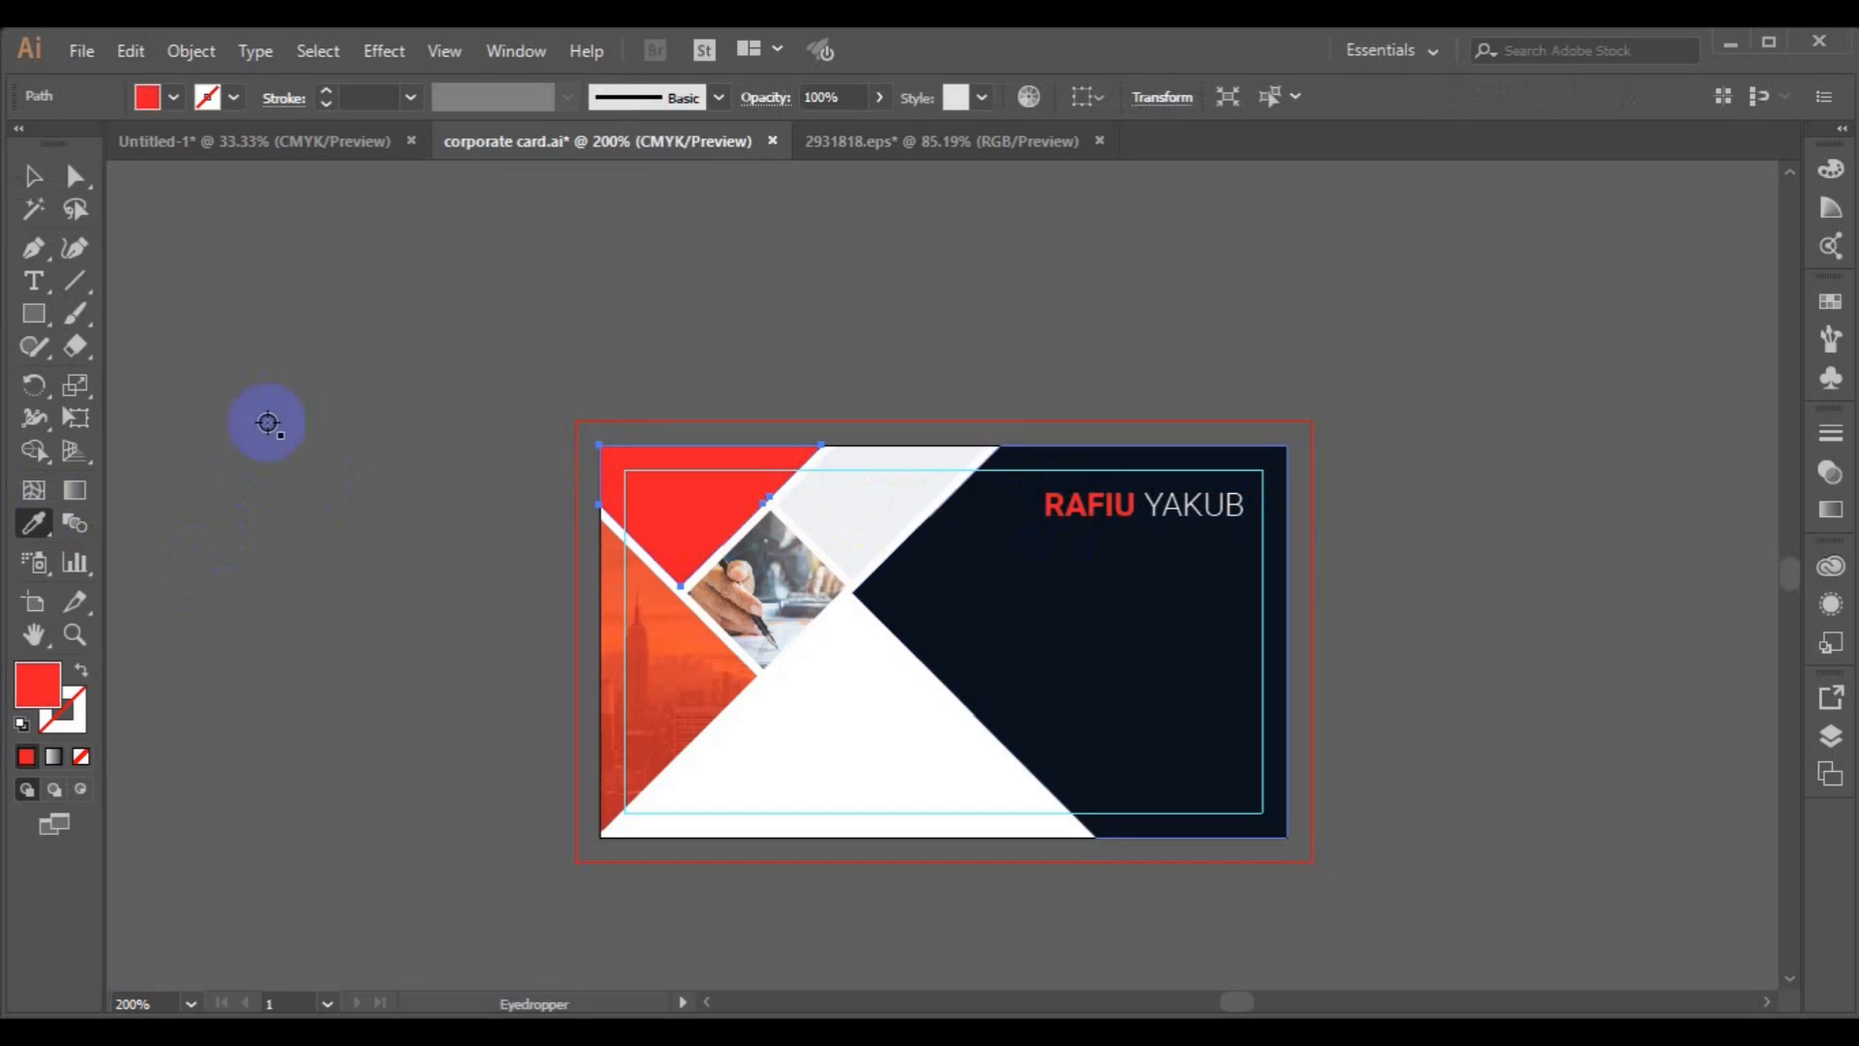
# Fill the top-left triangle light grey by sampling the grey parallelogram with the Eyedropper.
pyautogui.press('v')
pyautogui.click(684, 662)
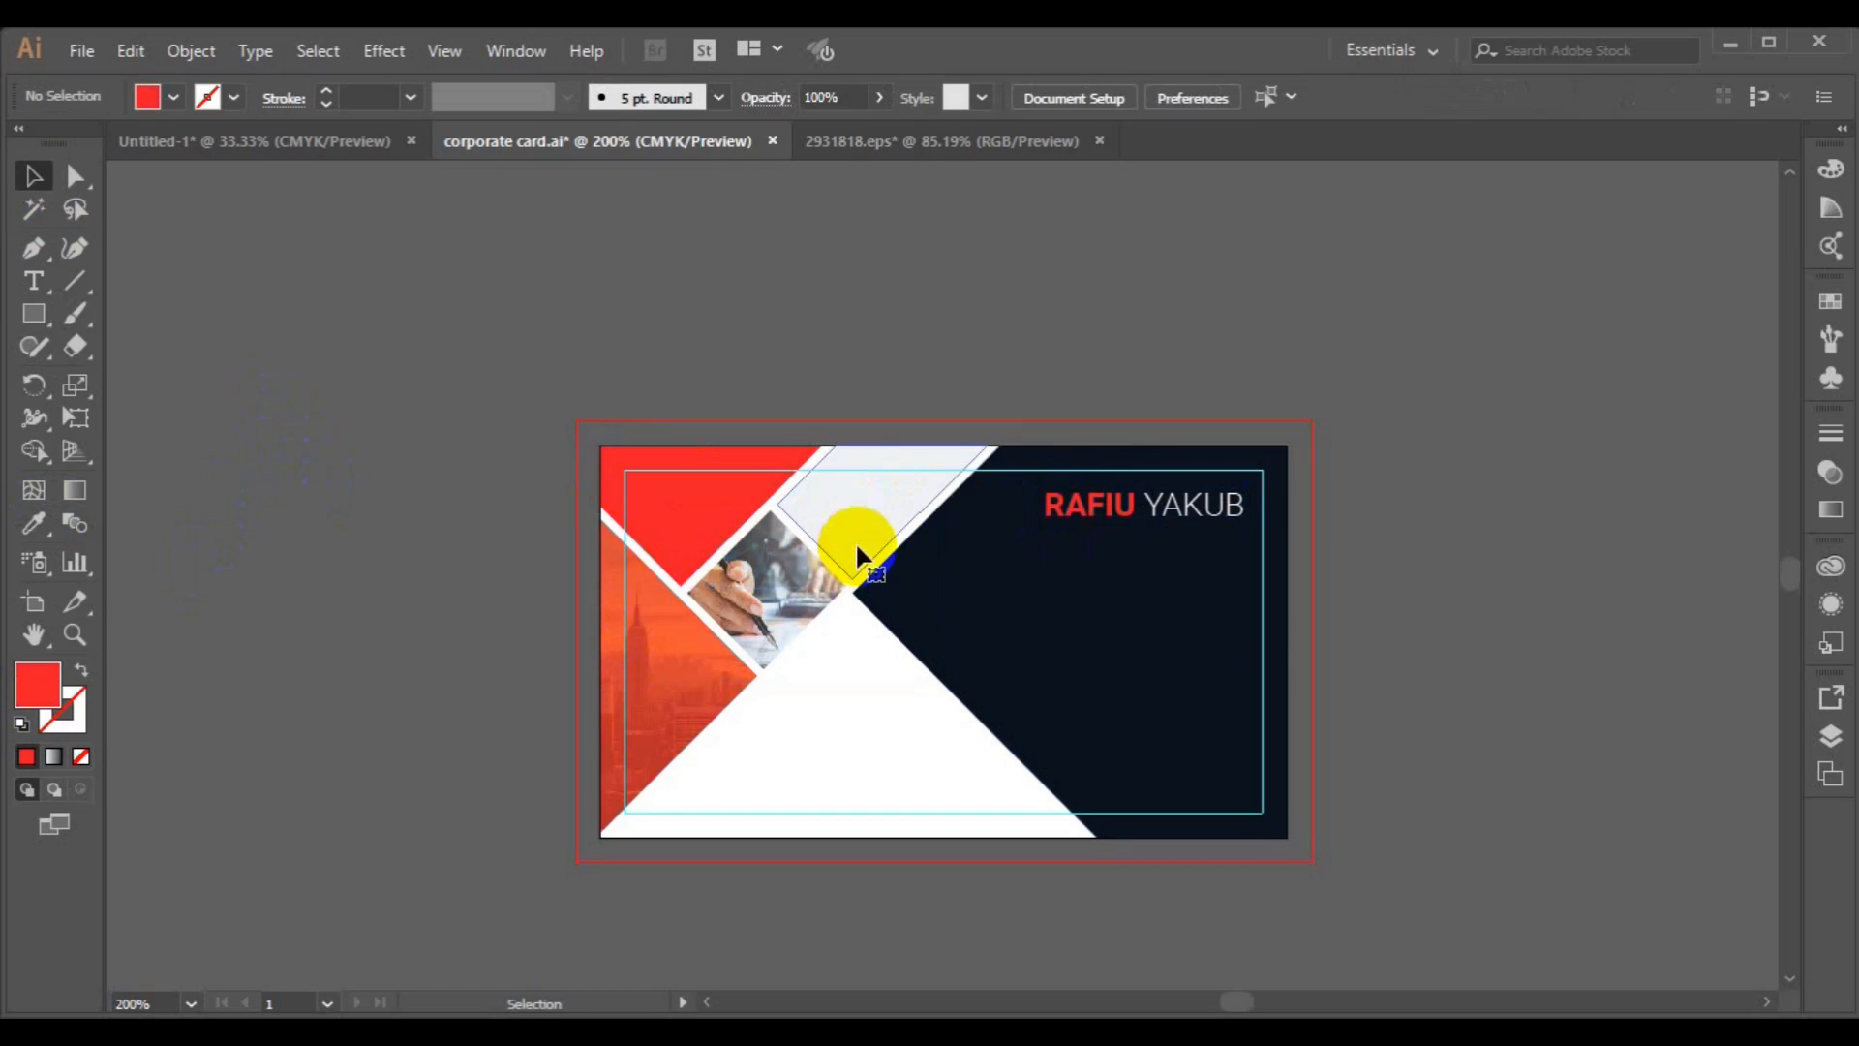
pyautogui.click(856, 540)
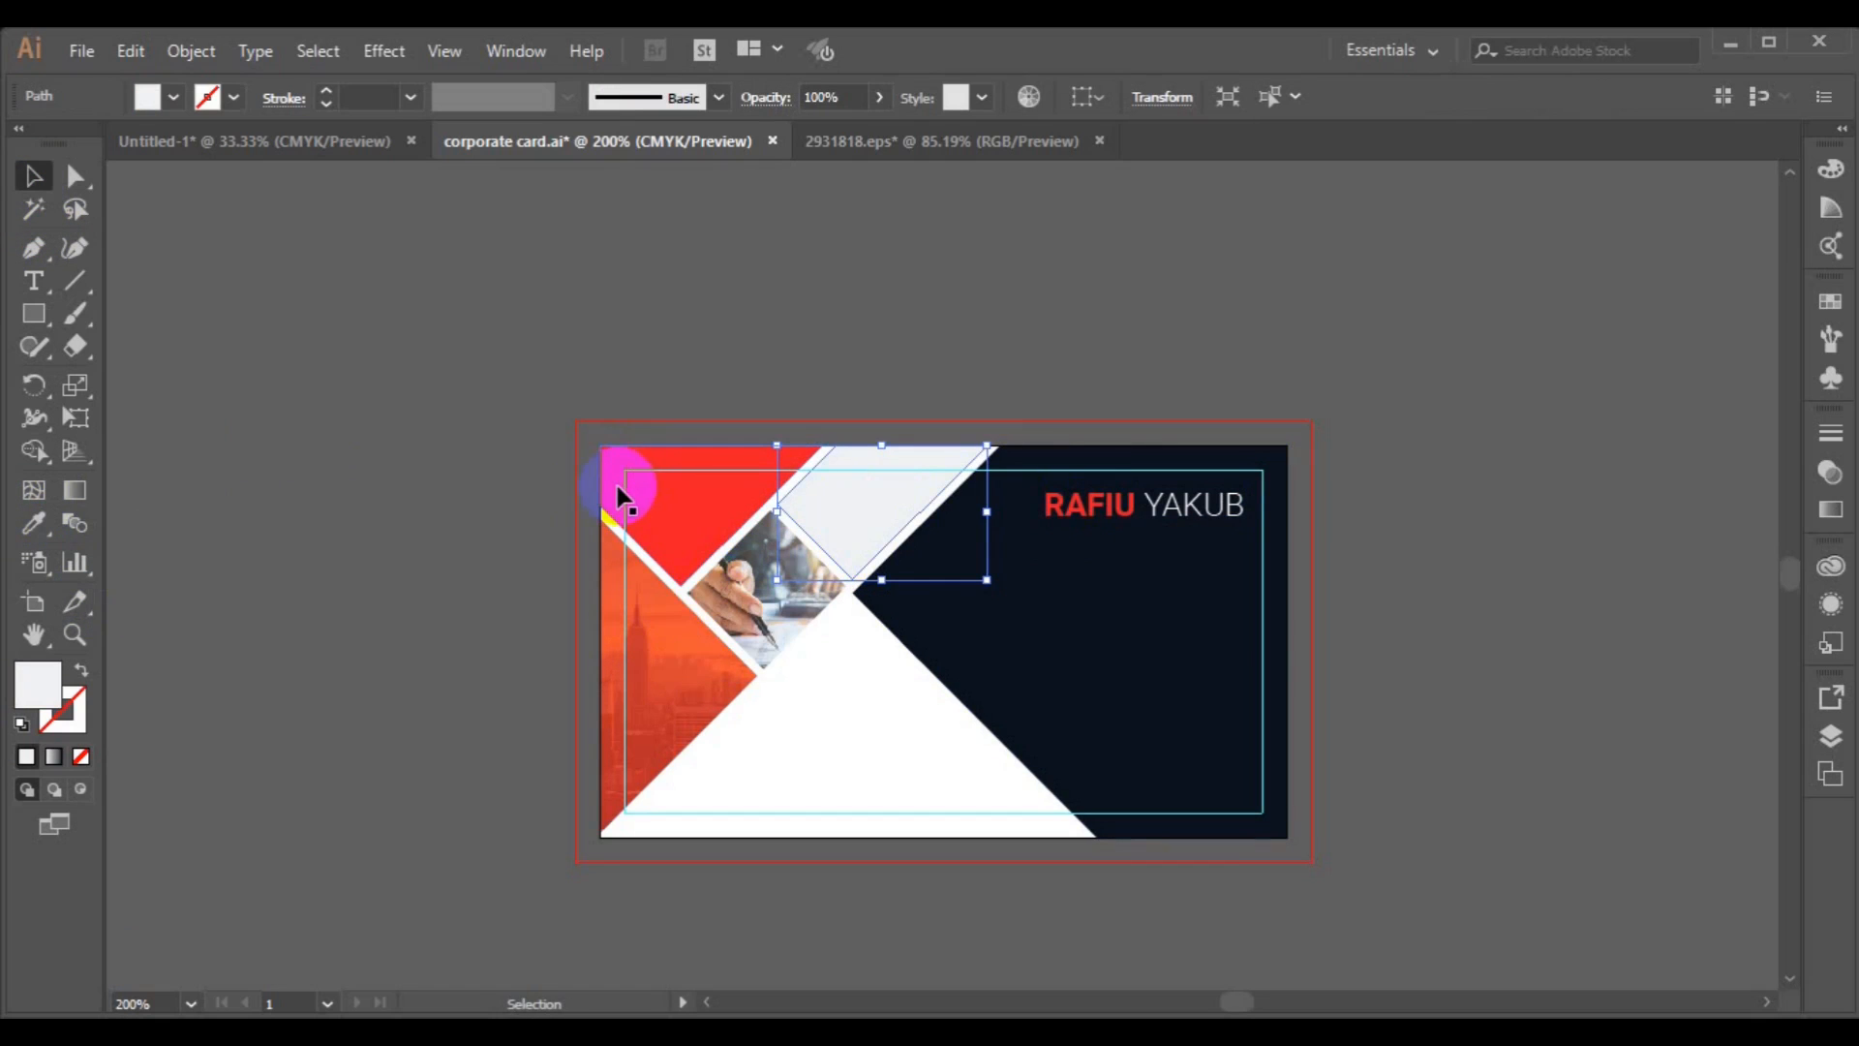
pyautogui.click(23, 532)
pyautogui.click(19, 178)
pyautogui.click(684, 527)
pyautogui.click(34, 524)
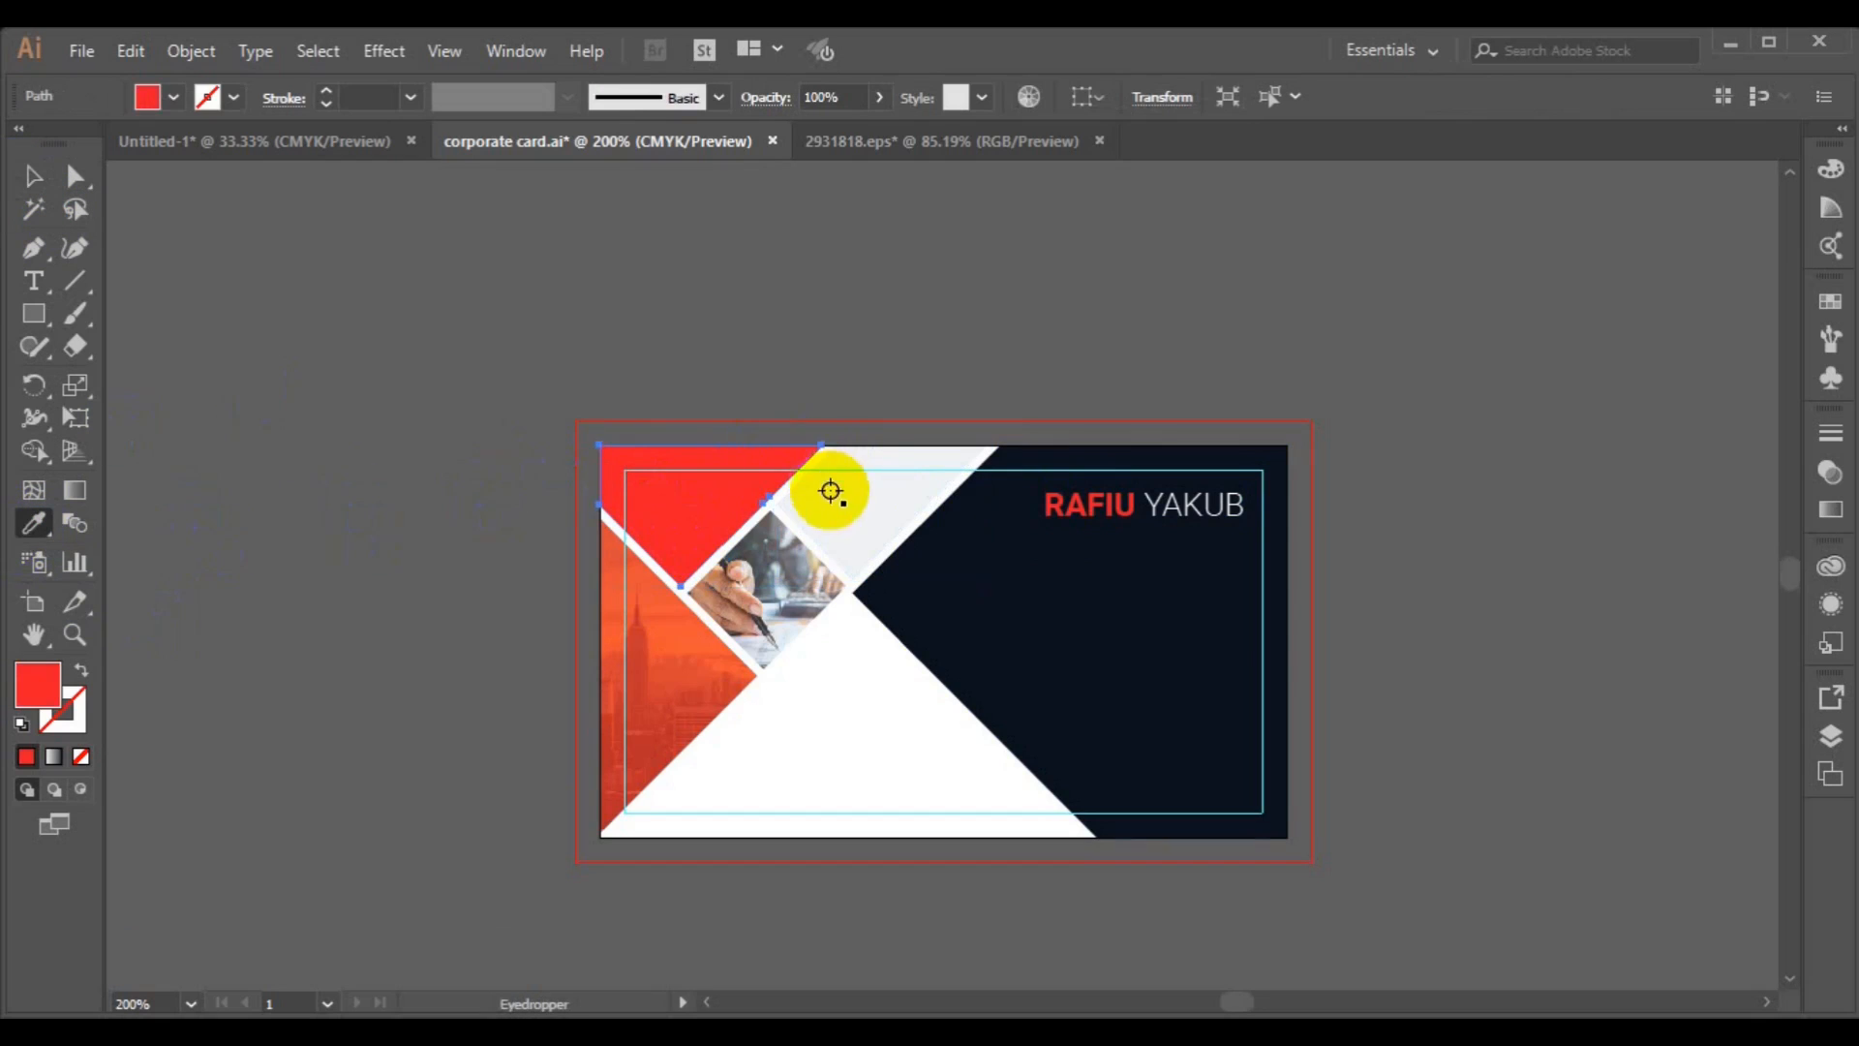
pyautogui.click(829, 481)
# Fill the top parallelogram red by sampling the name's red with the Eyedropper.
pyautogui.click(32, 176)
pyautogui.click(874, 513)
pyautogui.click(34, 524)
pyautogui.click(1052, 503)
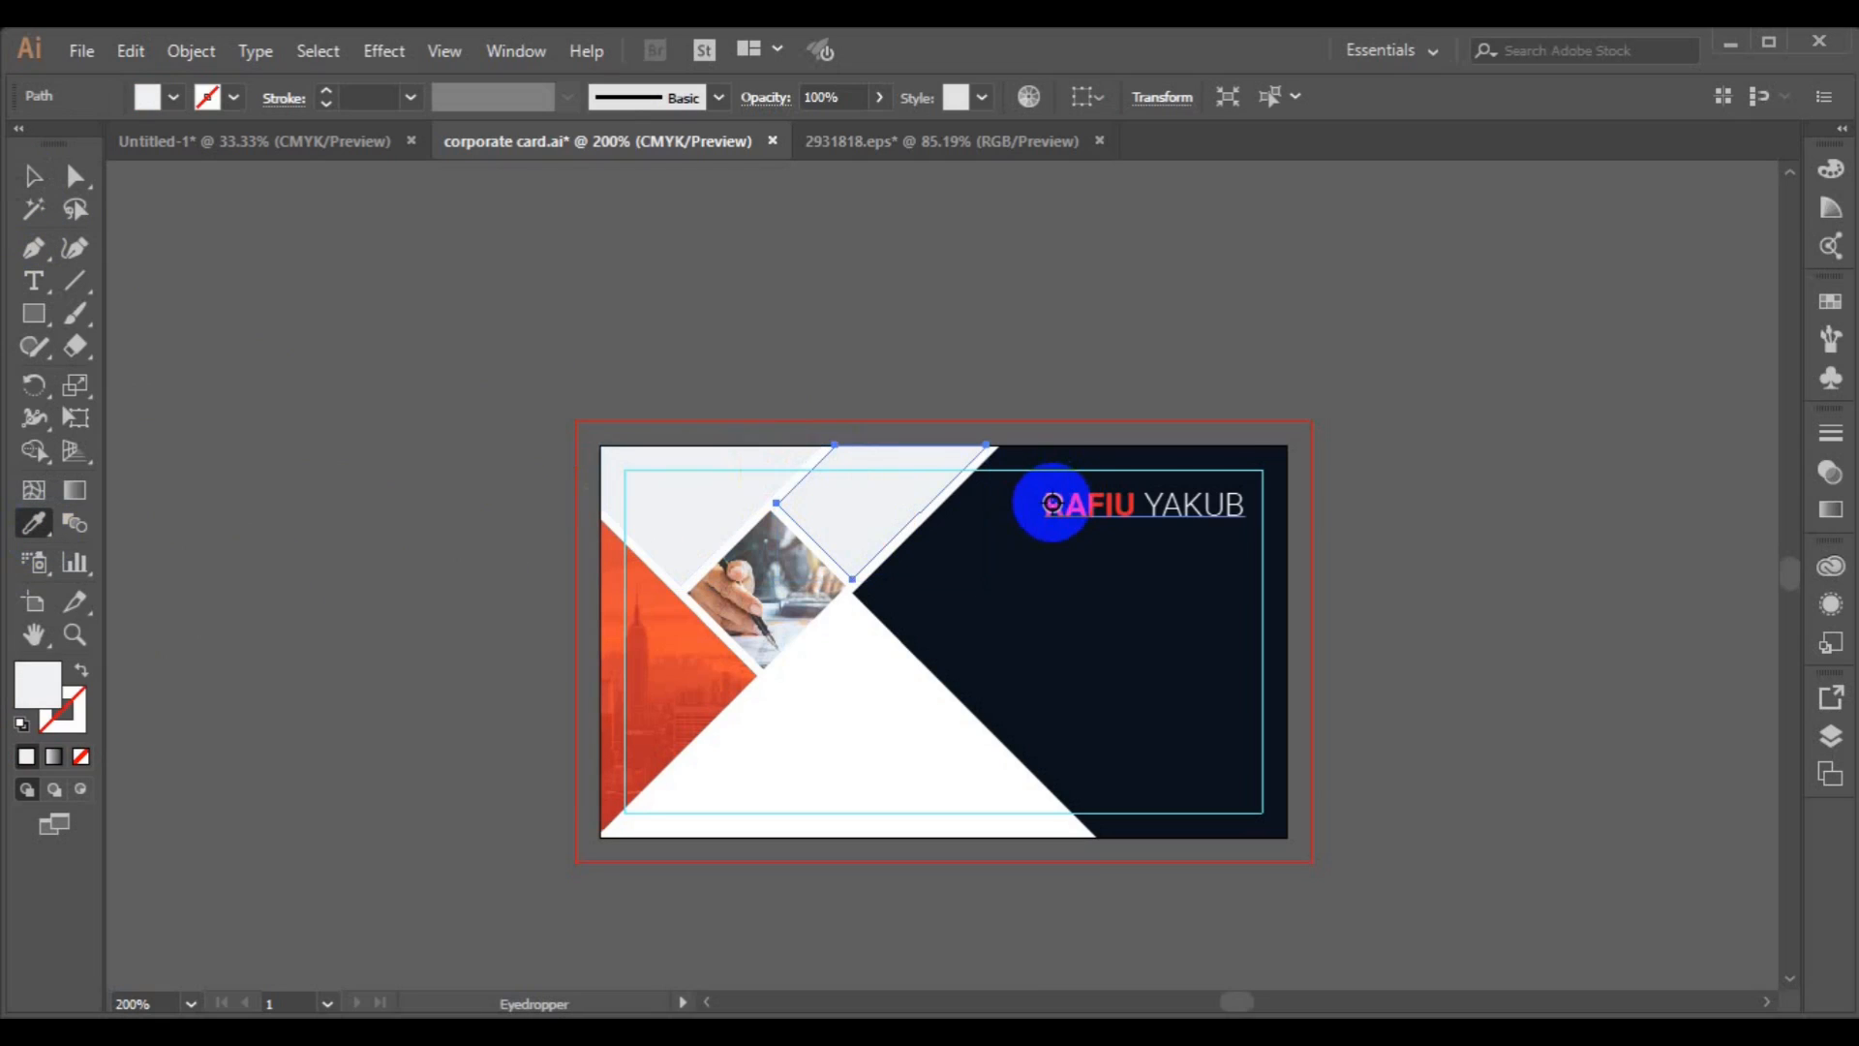
pyautogui.click(32, 176)
pyautogui.click(979, 693)
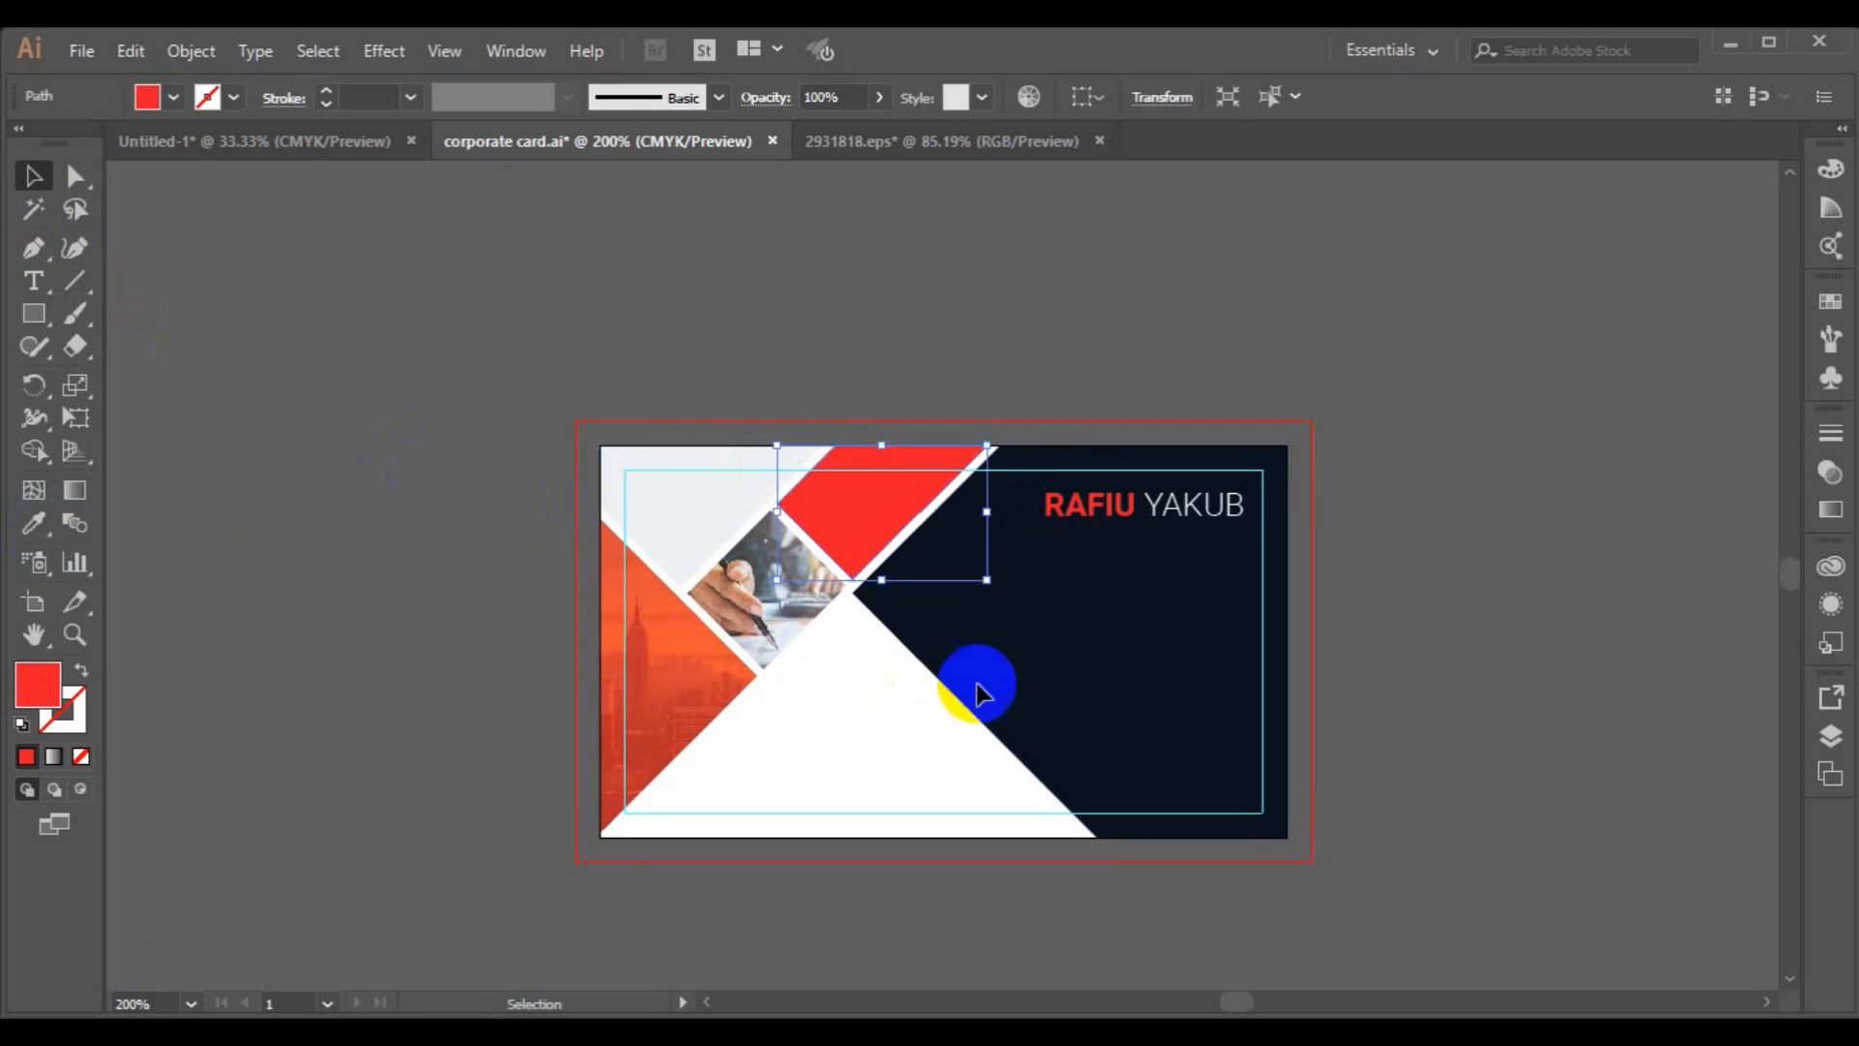
# Add a CREATIVE DIRECTOR line under the cardholder's name and set it to 6 pt.
pyautogui.press('t')
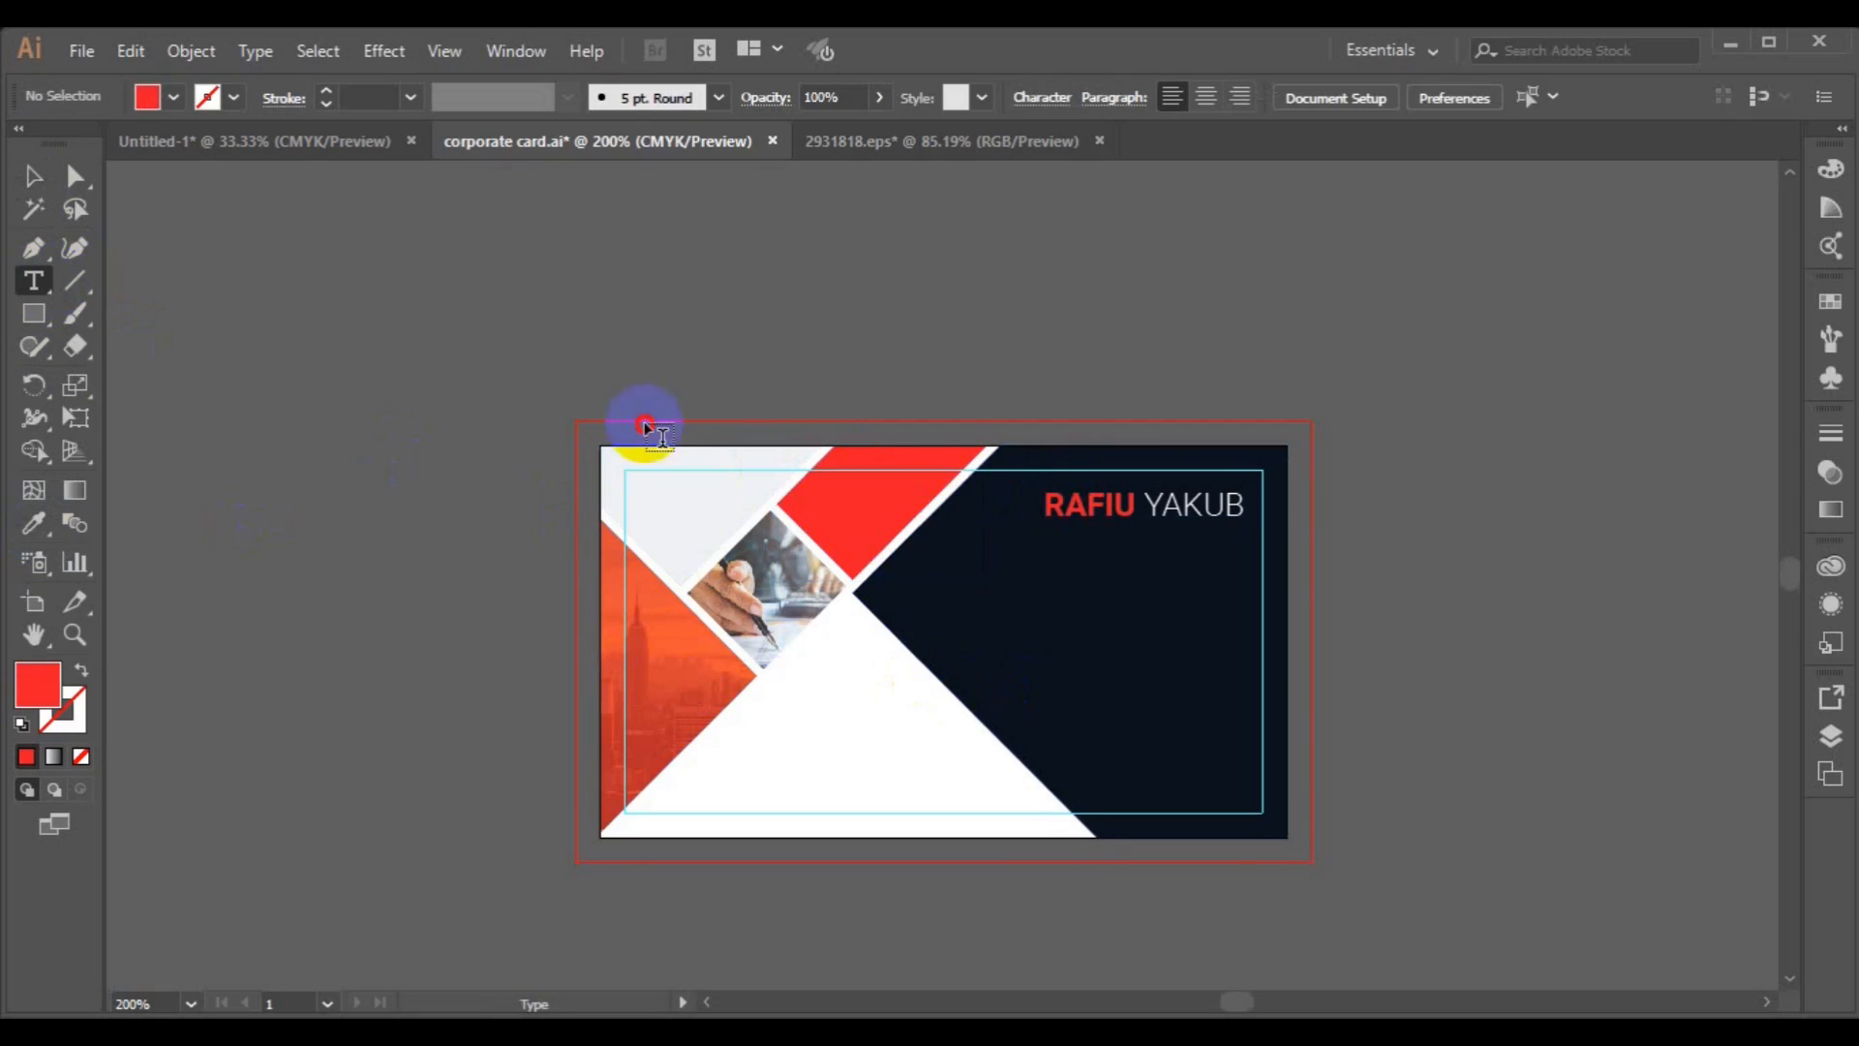
pyautogui.click(1217, 503)
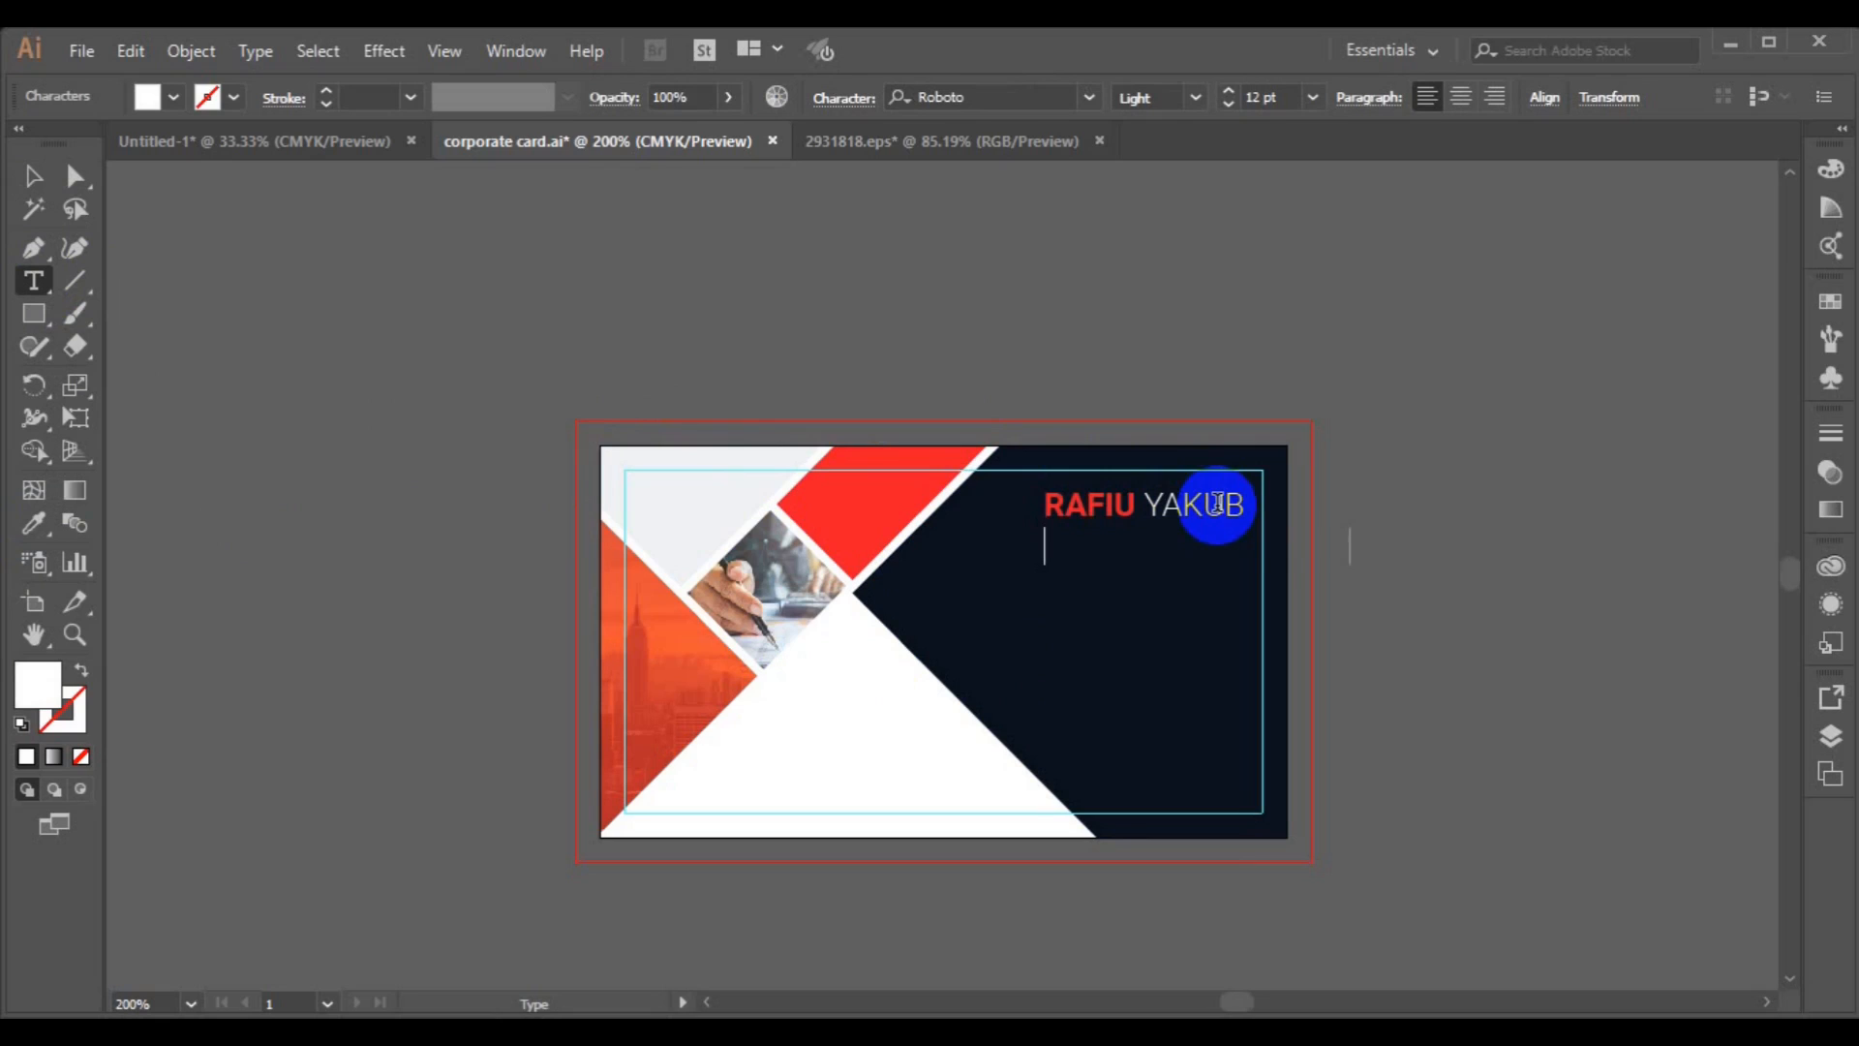
pyautogui.write('CREATIVE DIRECTOR')
pyautogui.tripleClick(1050, 545)
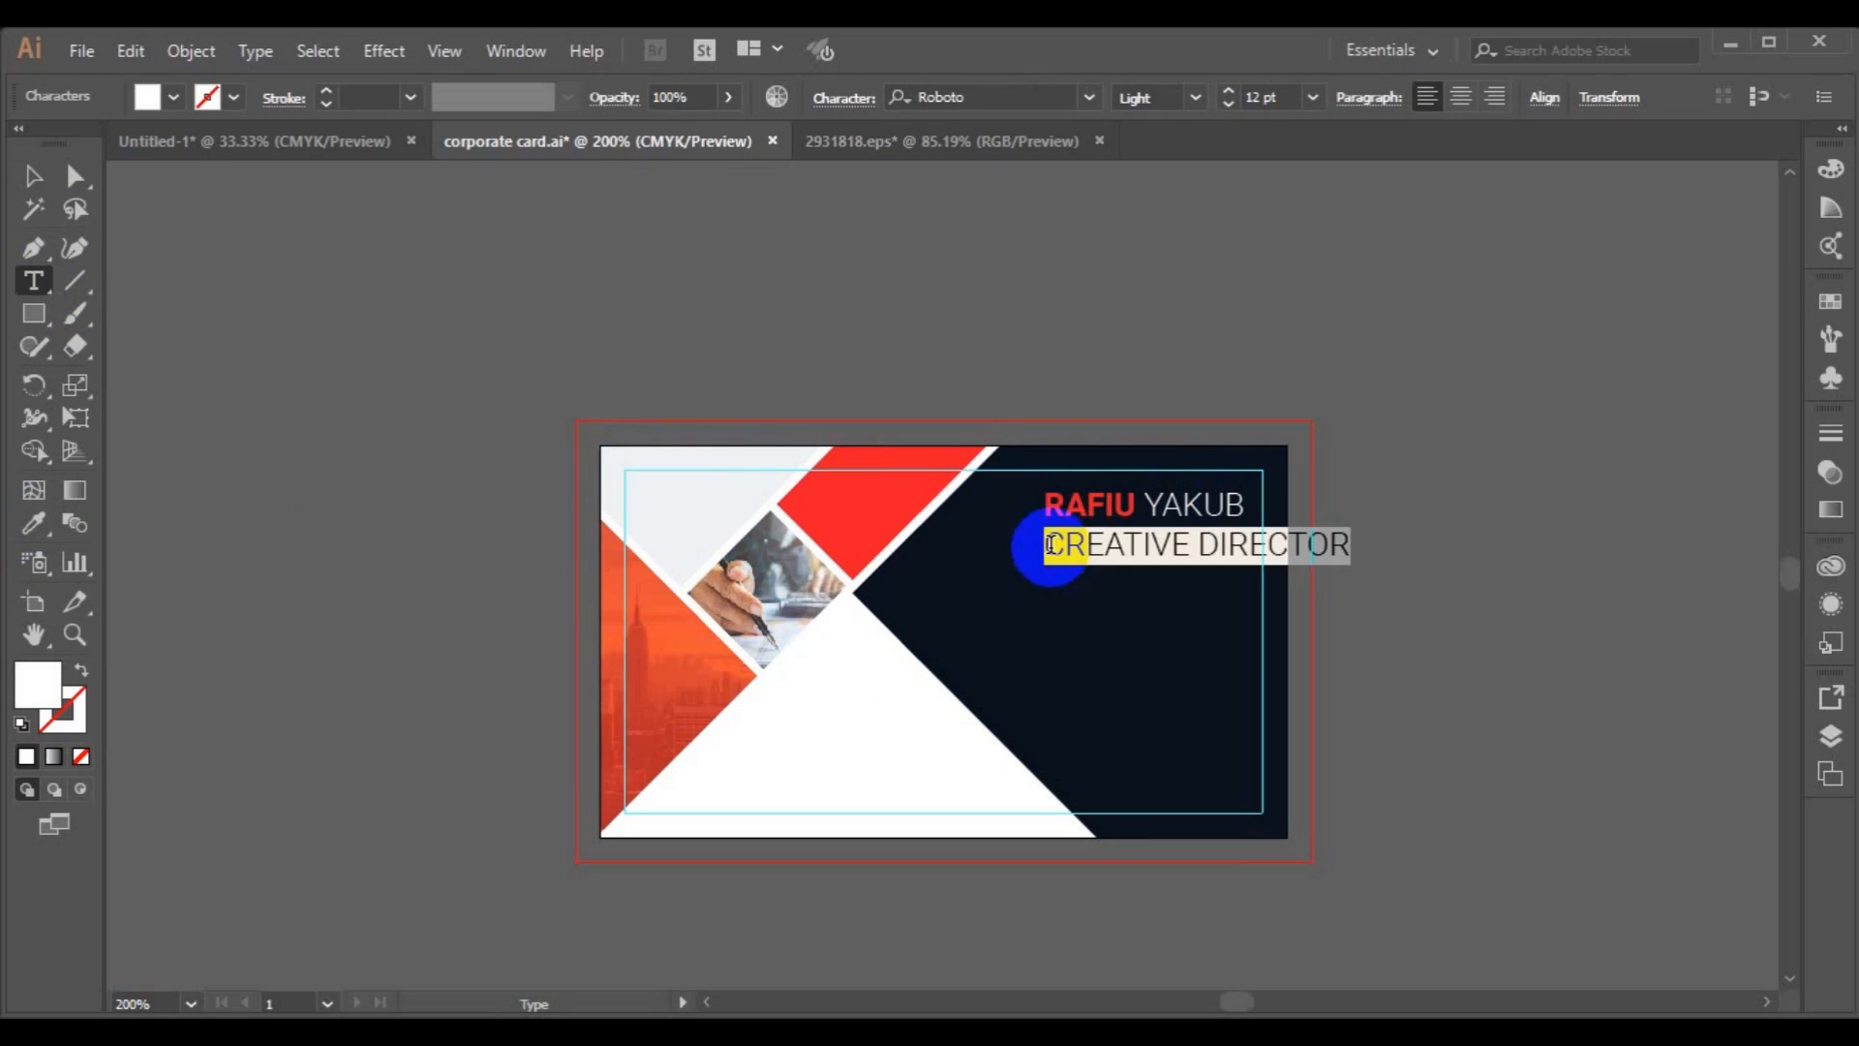
pyautogui.click(1312, 97)
pyautogui.click(1346, 164)
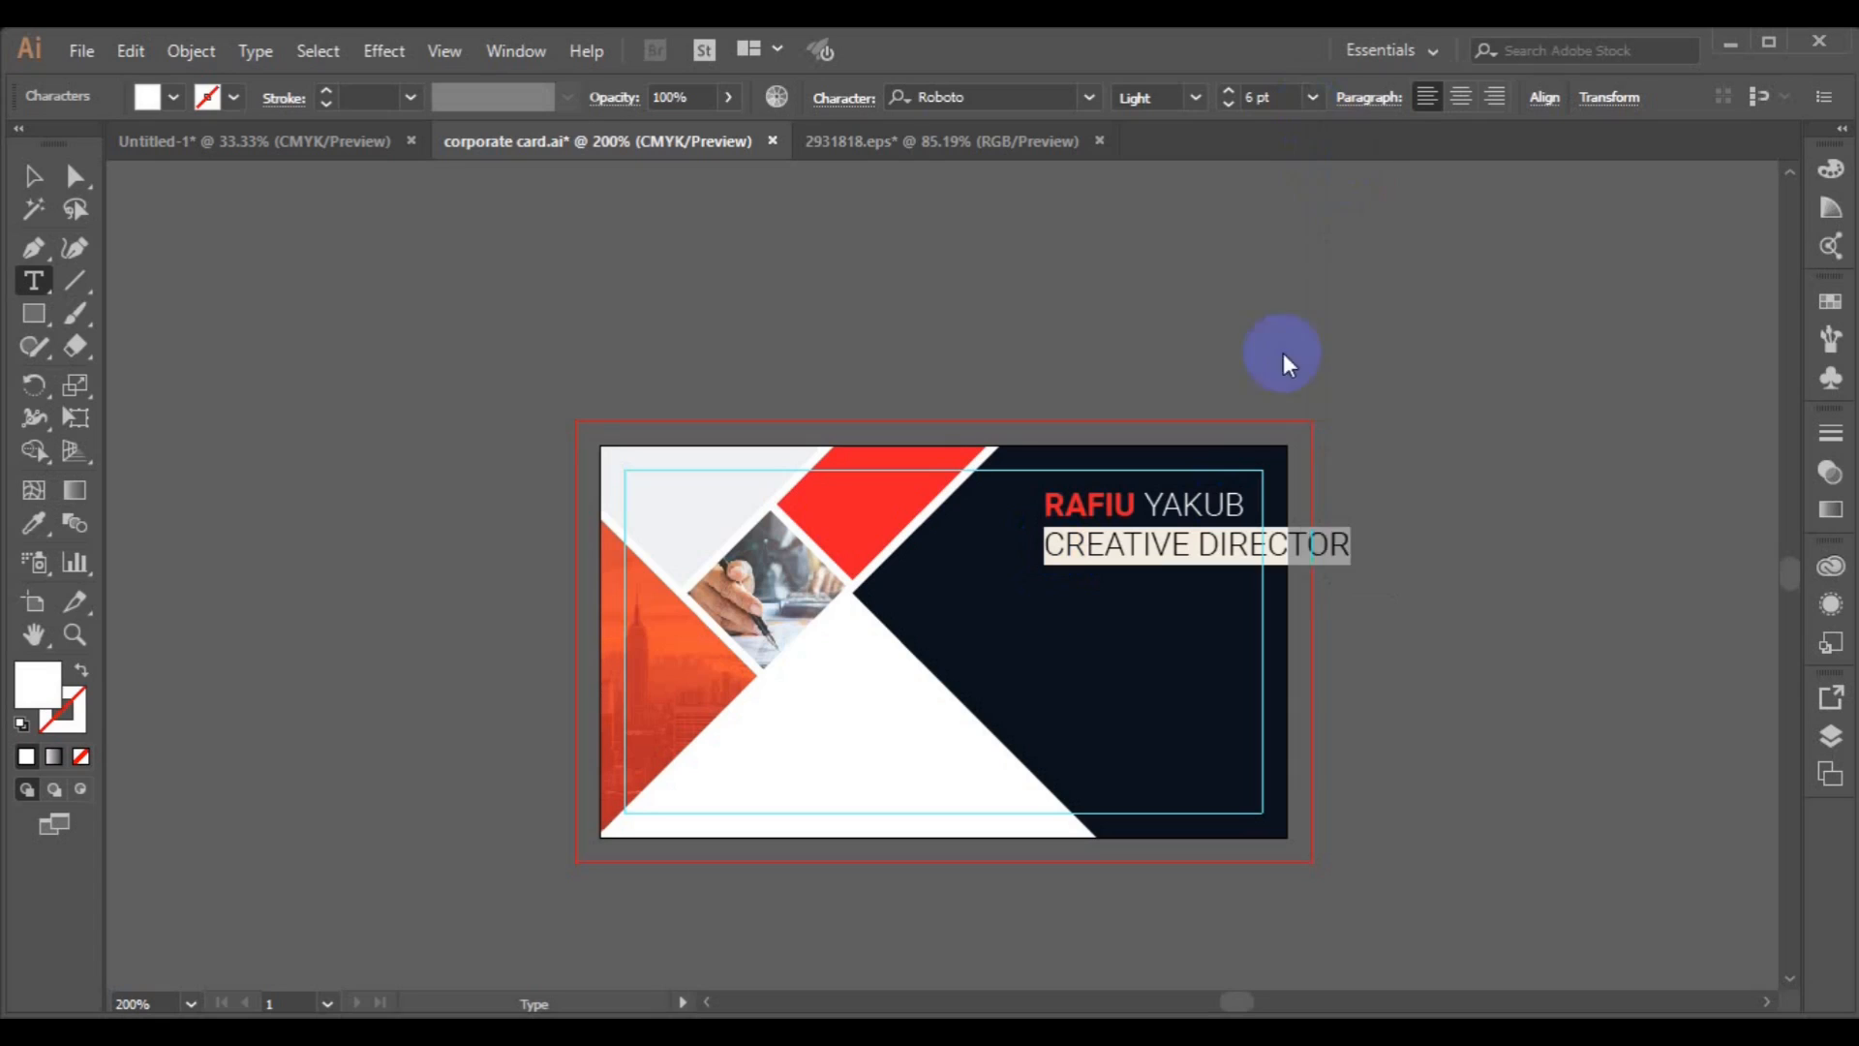
# Right-align the name and title lines and move the text block to the card's upper right.
pyautogui.click(1491, 98)
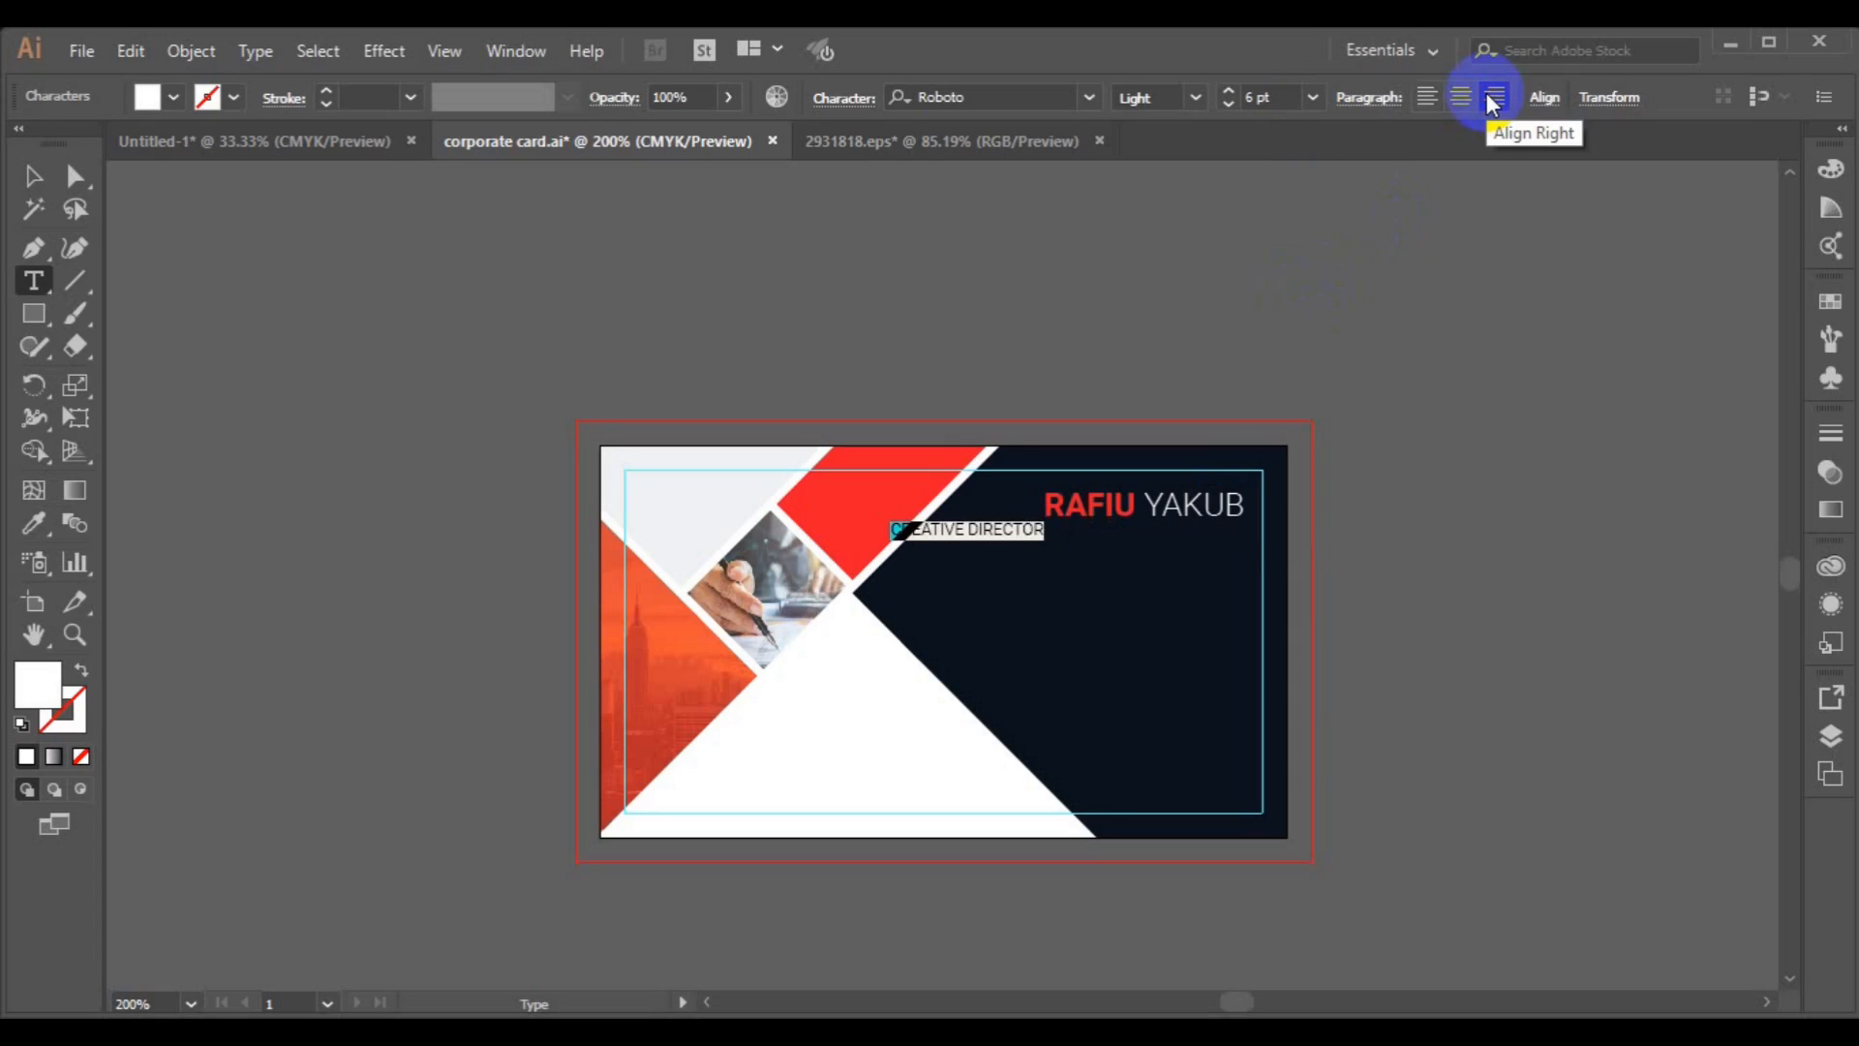
pyautogui.hotkey('ctrl', 'z')
pyautogui.hotkey('ctrl', 'a')
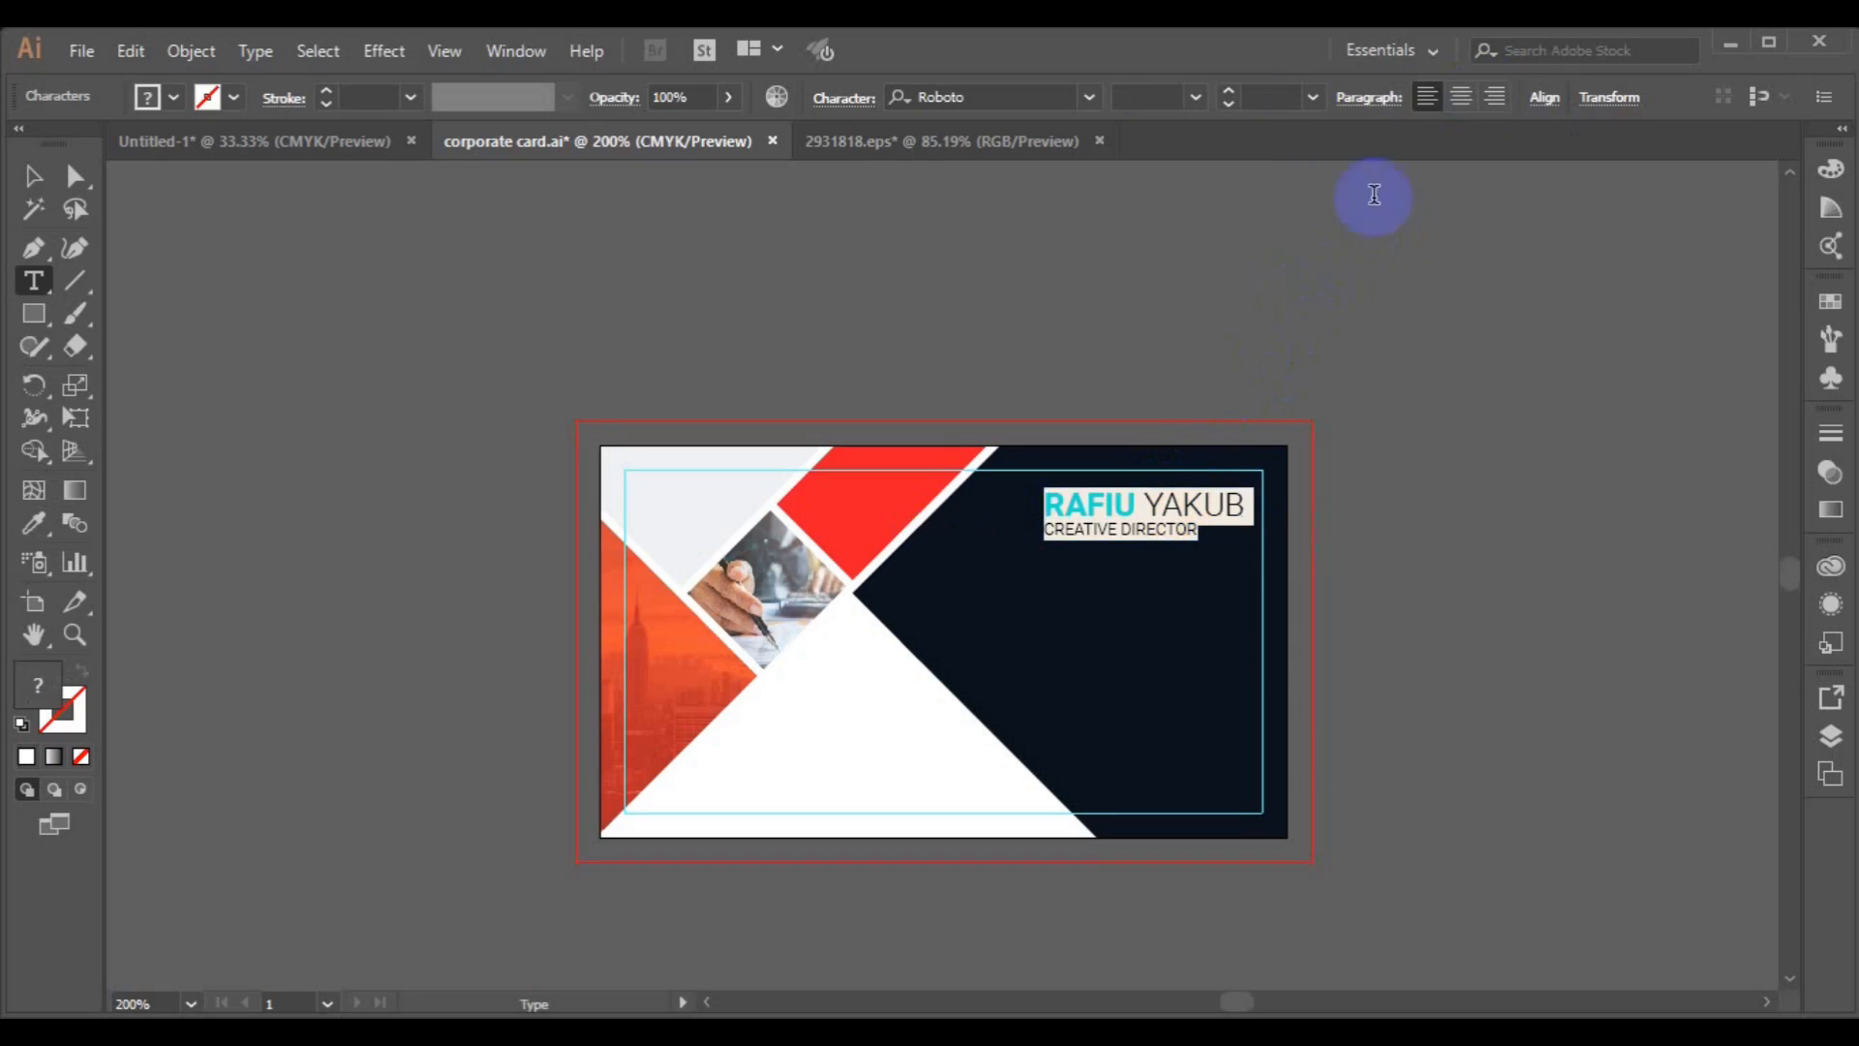
pyautogui.click(1491, 98)
pyautogui.click(35, 184)
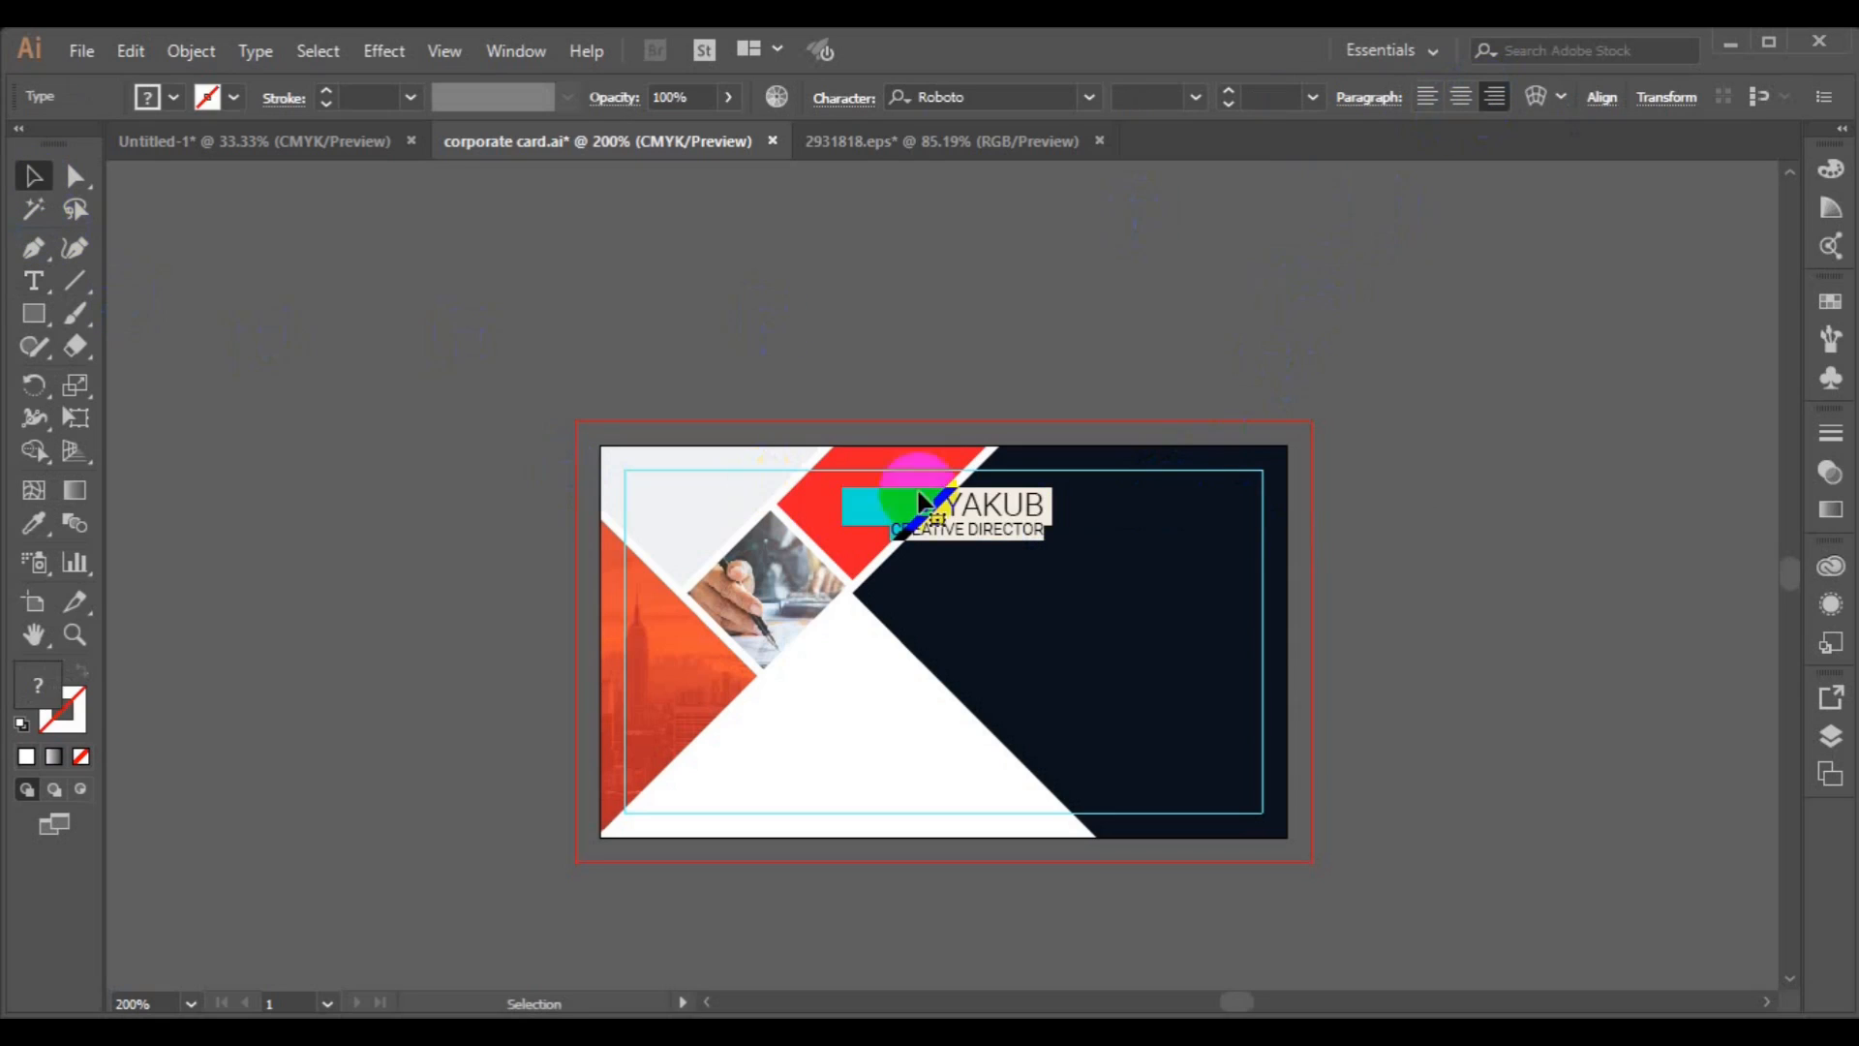
pyautogui.click(958, 524)
pyautogui.moveTo(1052, 545); pyautogui.dragTo(1133, 518)
pyautogui.click(945, 611)
# Draw a small rectangle at the card's right edge beside the name and fill it red with the Eyedropper.
pyautogui.click(34, 313)
pyautogui.moveTo(1223, 469); pyautogui.dragTo(1287, 519)
pyautogui.click(34, 523)
pyautogui.click(862, 489)
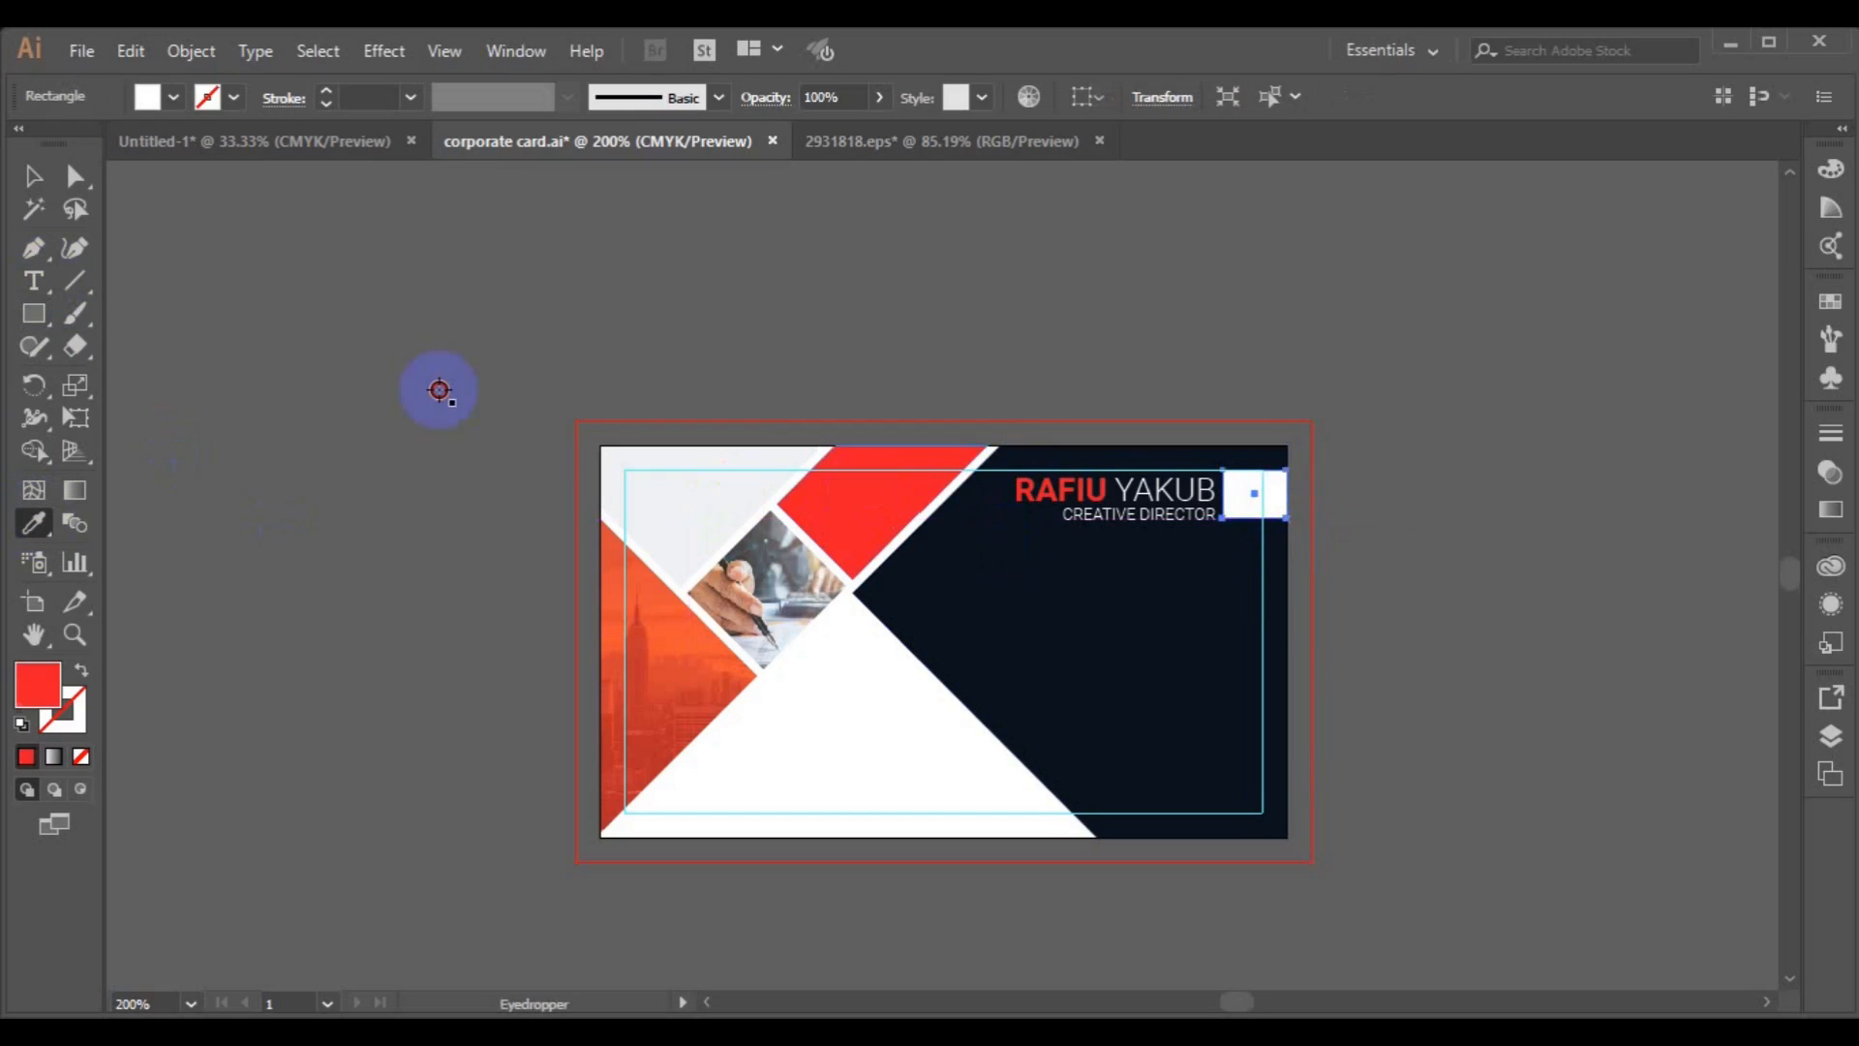
pyautogui.click(33, 175)
pyautogui.click(787, 702)
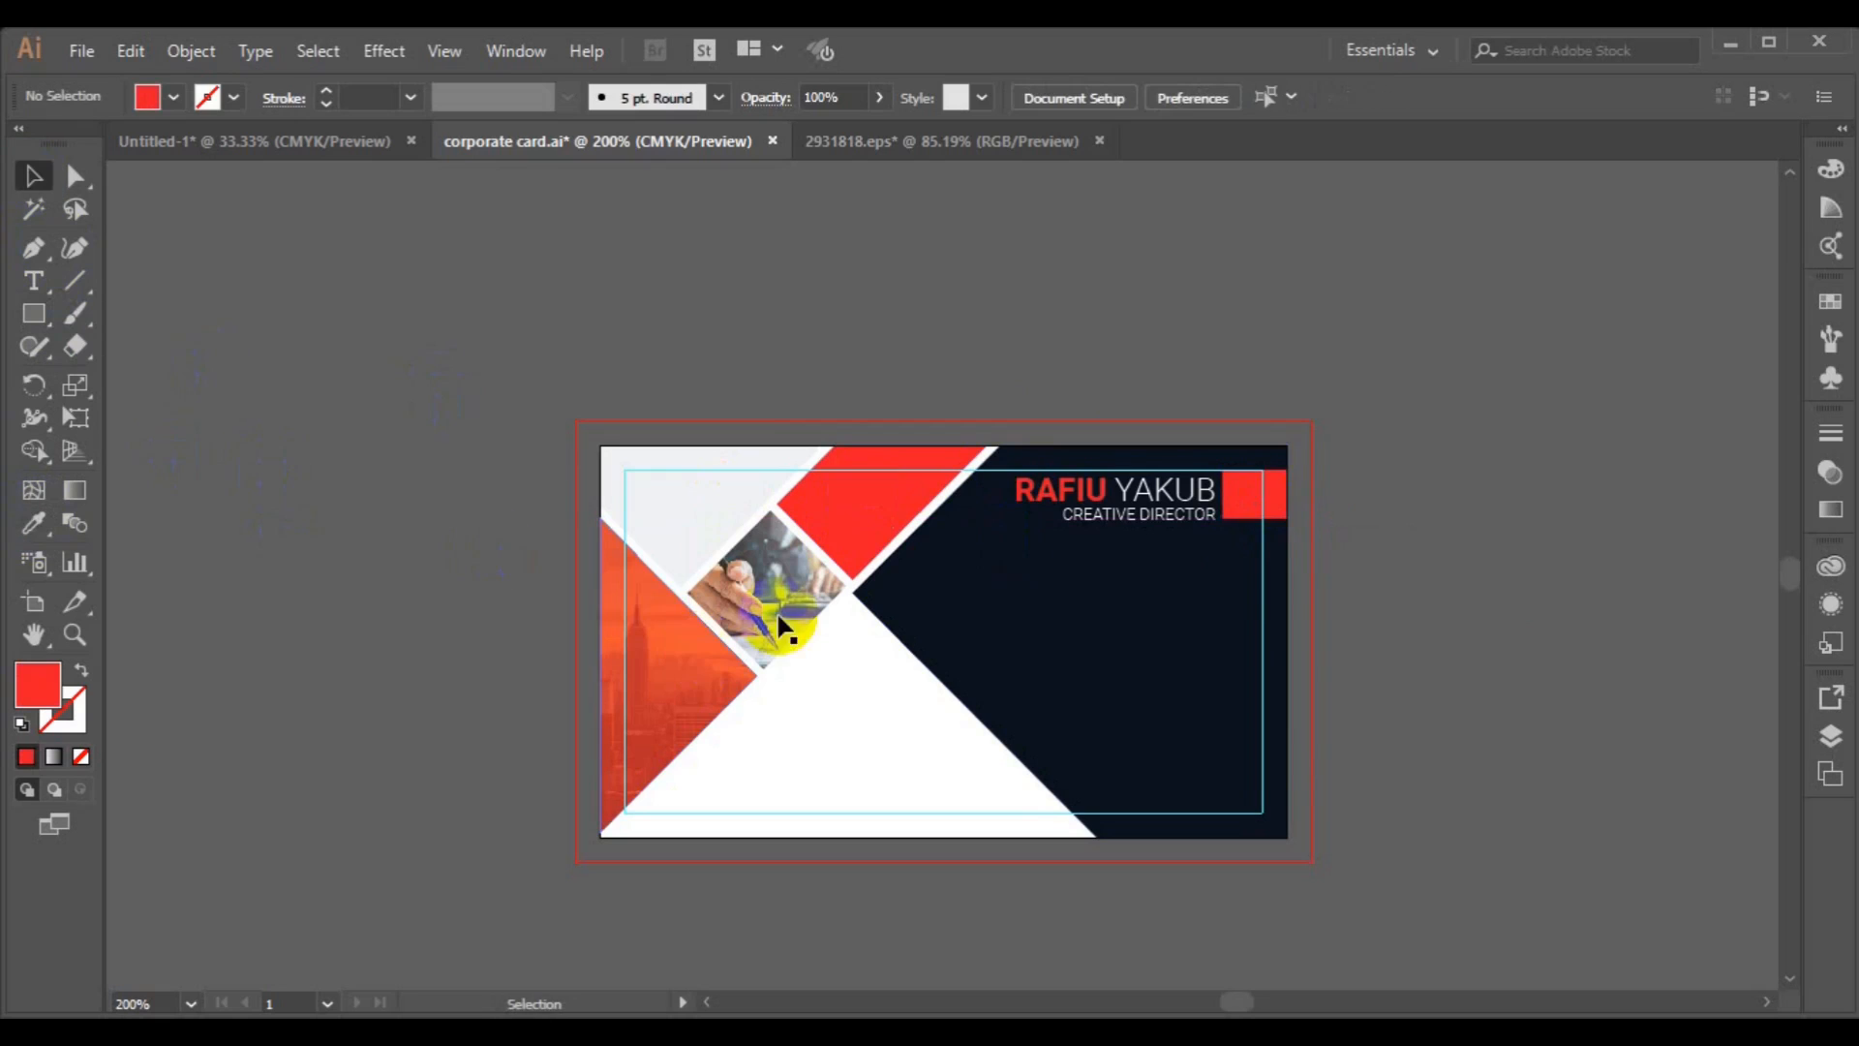
# Try aligning the name text block and the red rectangle vertically, undoing each attempt.
pyautogui.click(1116, 526)
pyautogui.keyDown('shift'); pyautogui.click(1283, 520); pyautogui.keyUp('shift')
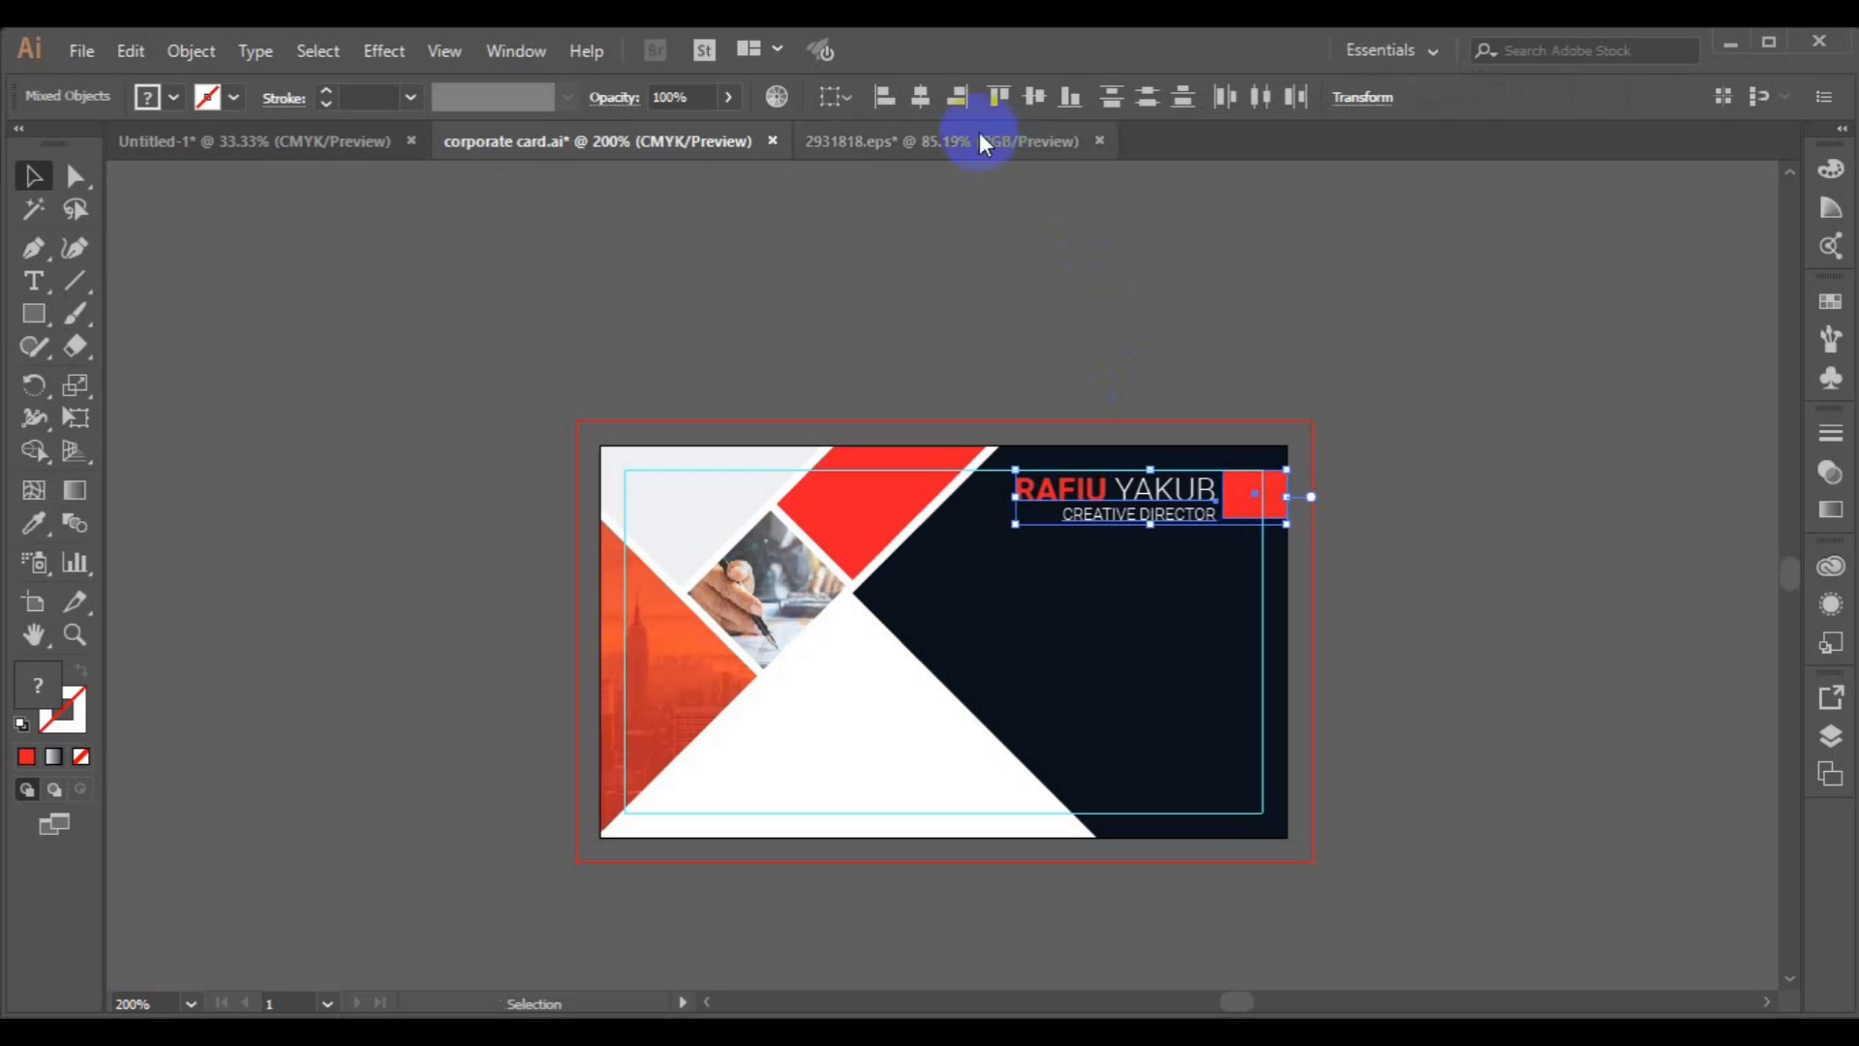
pyautogui.click(928, 97)
pyautogui.hotkey('ctrl', 'z')
pyautogui.click(1029, 97)
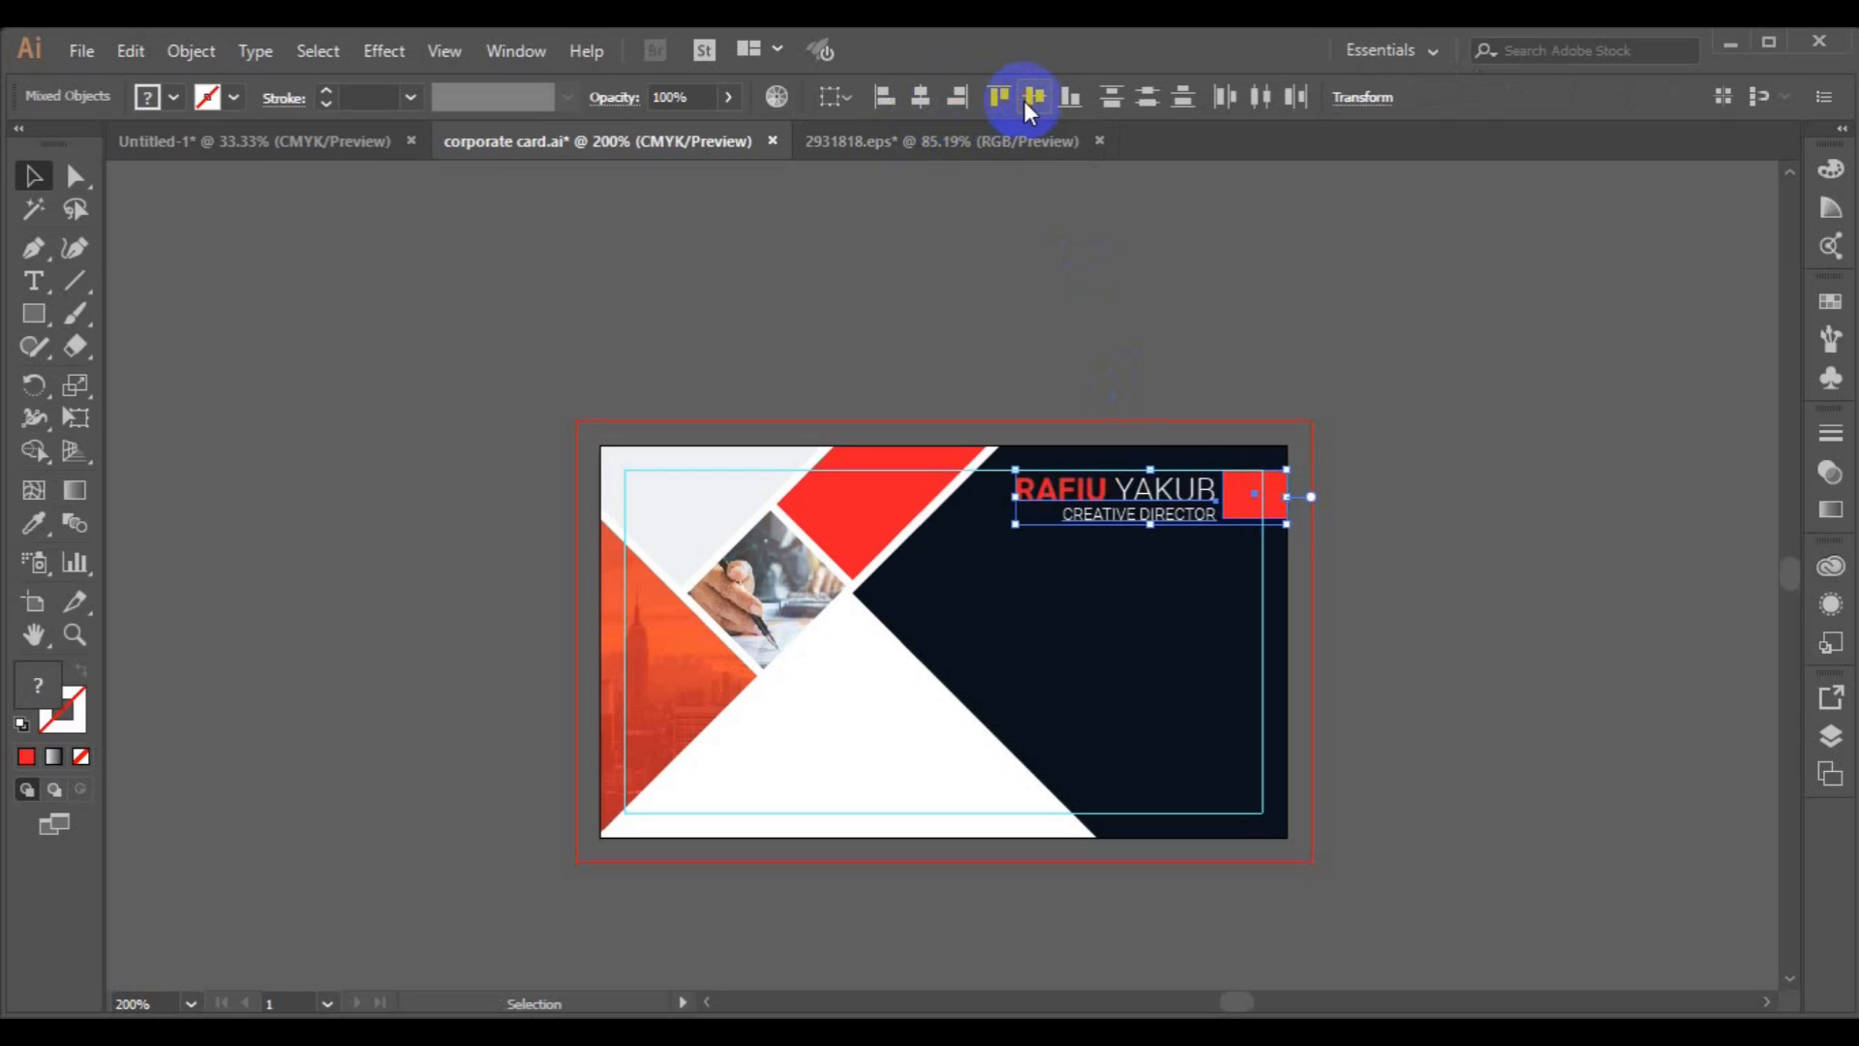
pyautogui.hotkey('ctrl', 'z')
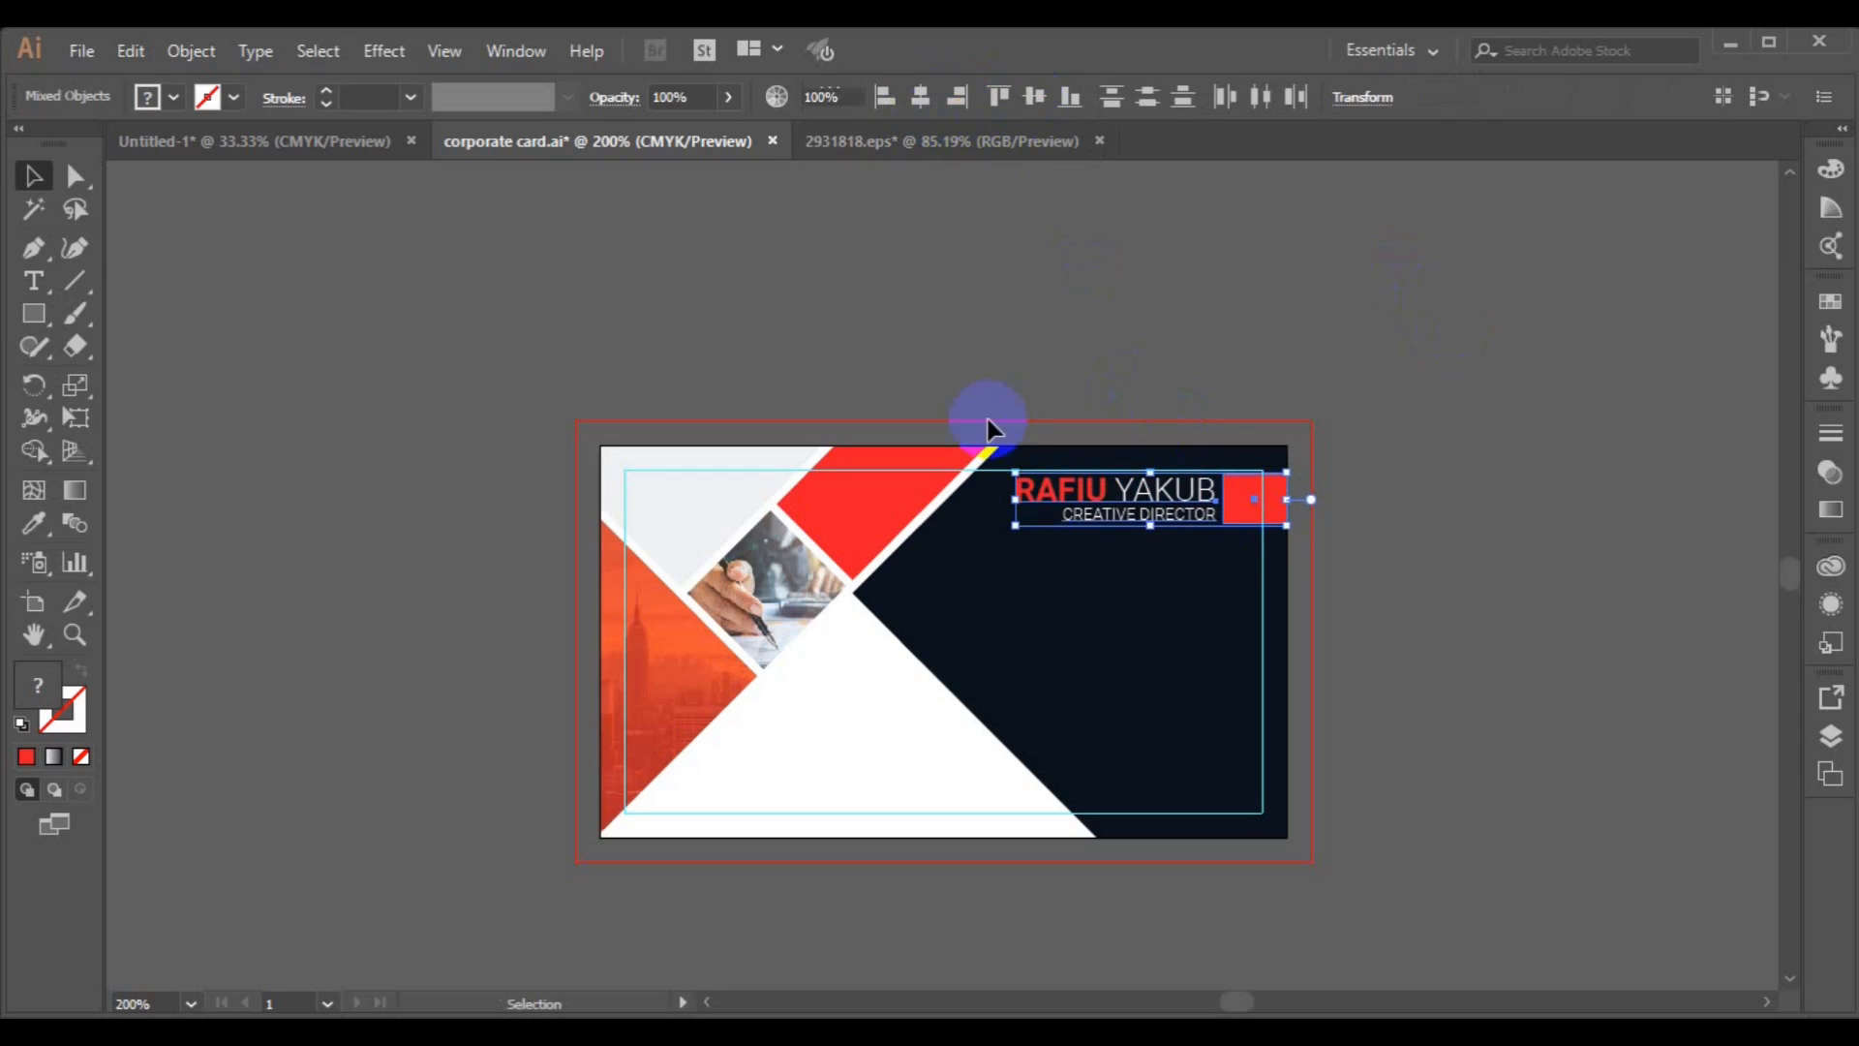
# Copy the phone, location and website circle icons from the icon file onto the business card.
pyautogui.click(990, 426)
pyautogui.click(916, 141)
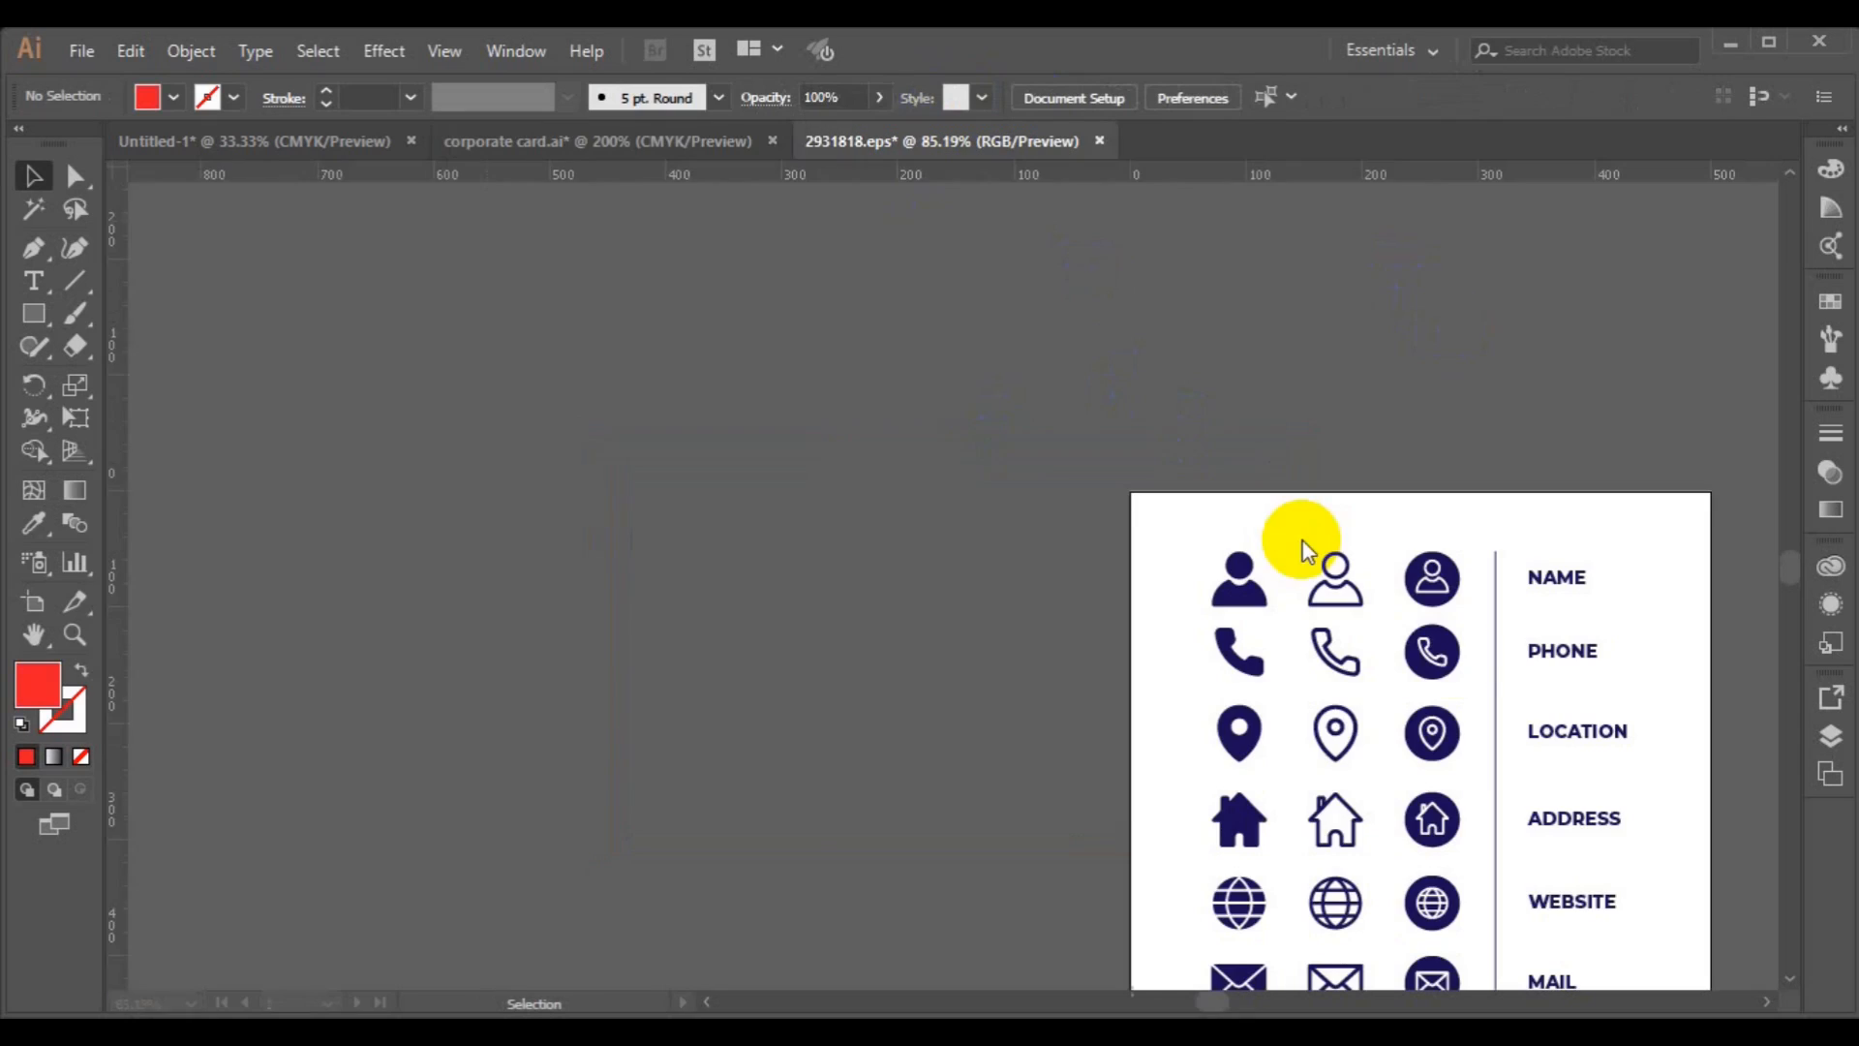
pyautogui.click(1452, 663)
pyautogui.keyDown('shift'); pyautogui.click(1439, 744); pyautogui.keyUp('shift')
pyautogui.keyDown('shift'); pyautogui.click(1442, 838); pyautogui.keyUp('shift')
pyautogui.click(927, 806)
pyautogui.click(1433, 915)
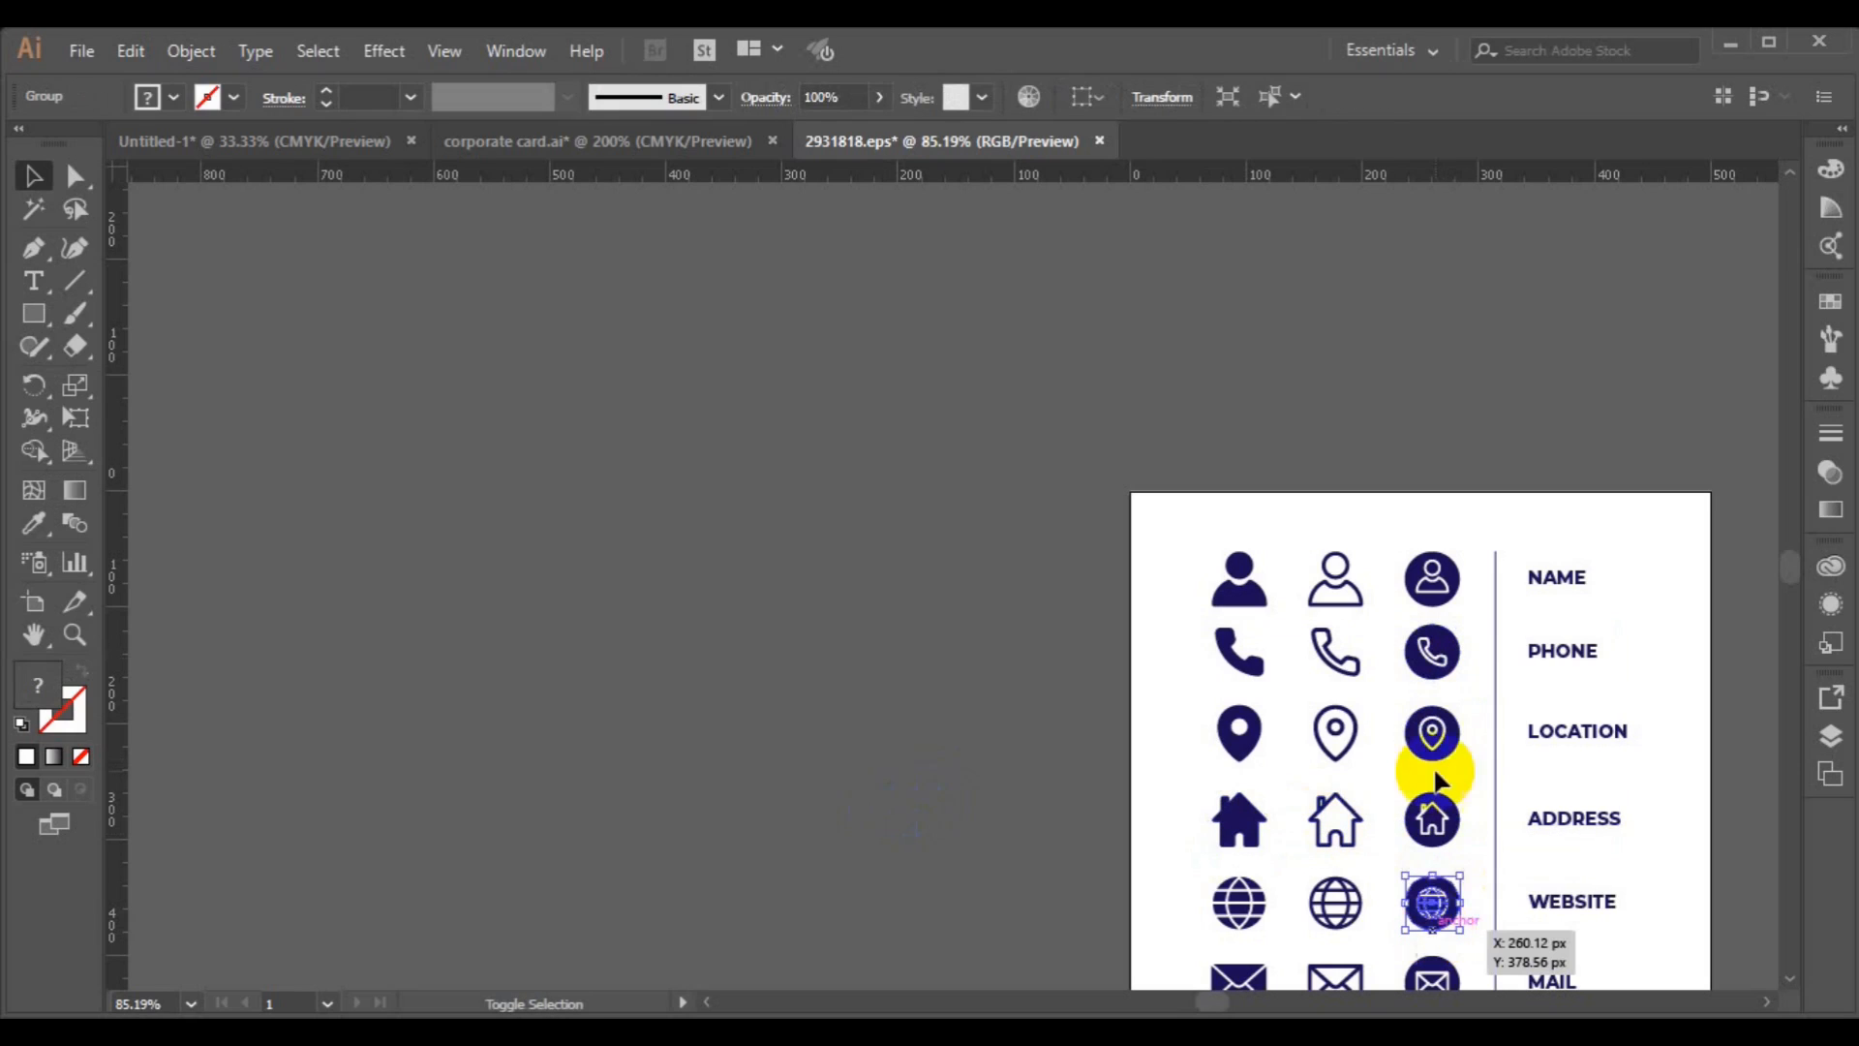
pyautogui.keyDown('shift'); pyautogui.click(1433, 734); pyautogui.keyUp('shift')
pyautogui.keyDown('shift'); pyautogui.click(1438, 667); pyautogui.keyUp('shift')
pyautogui.moveTo(1440, 678); pyautogui.dragTo(954, 668)
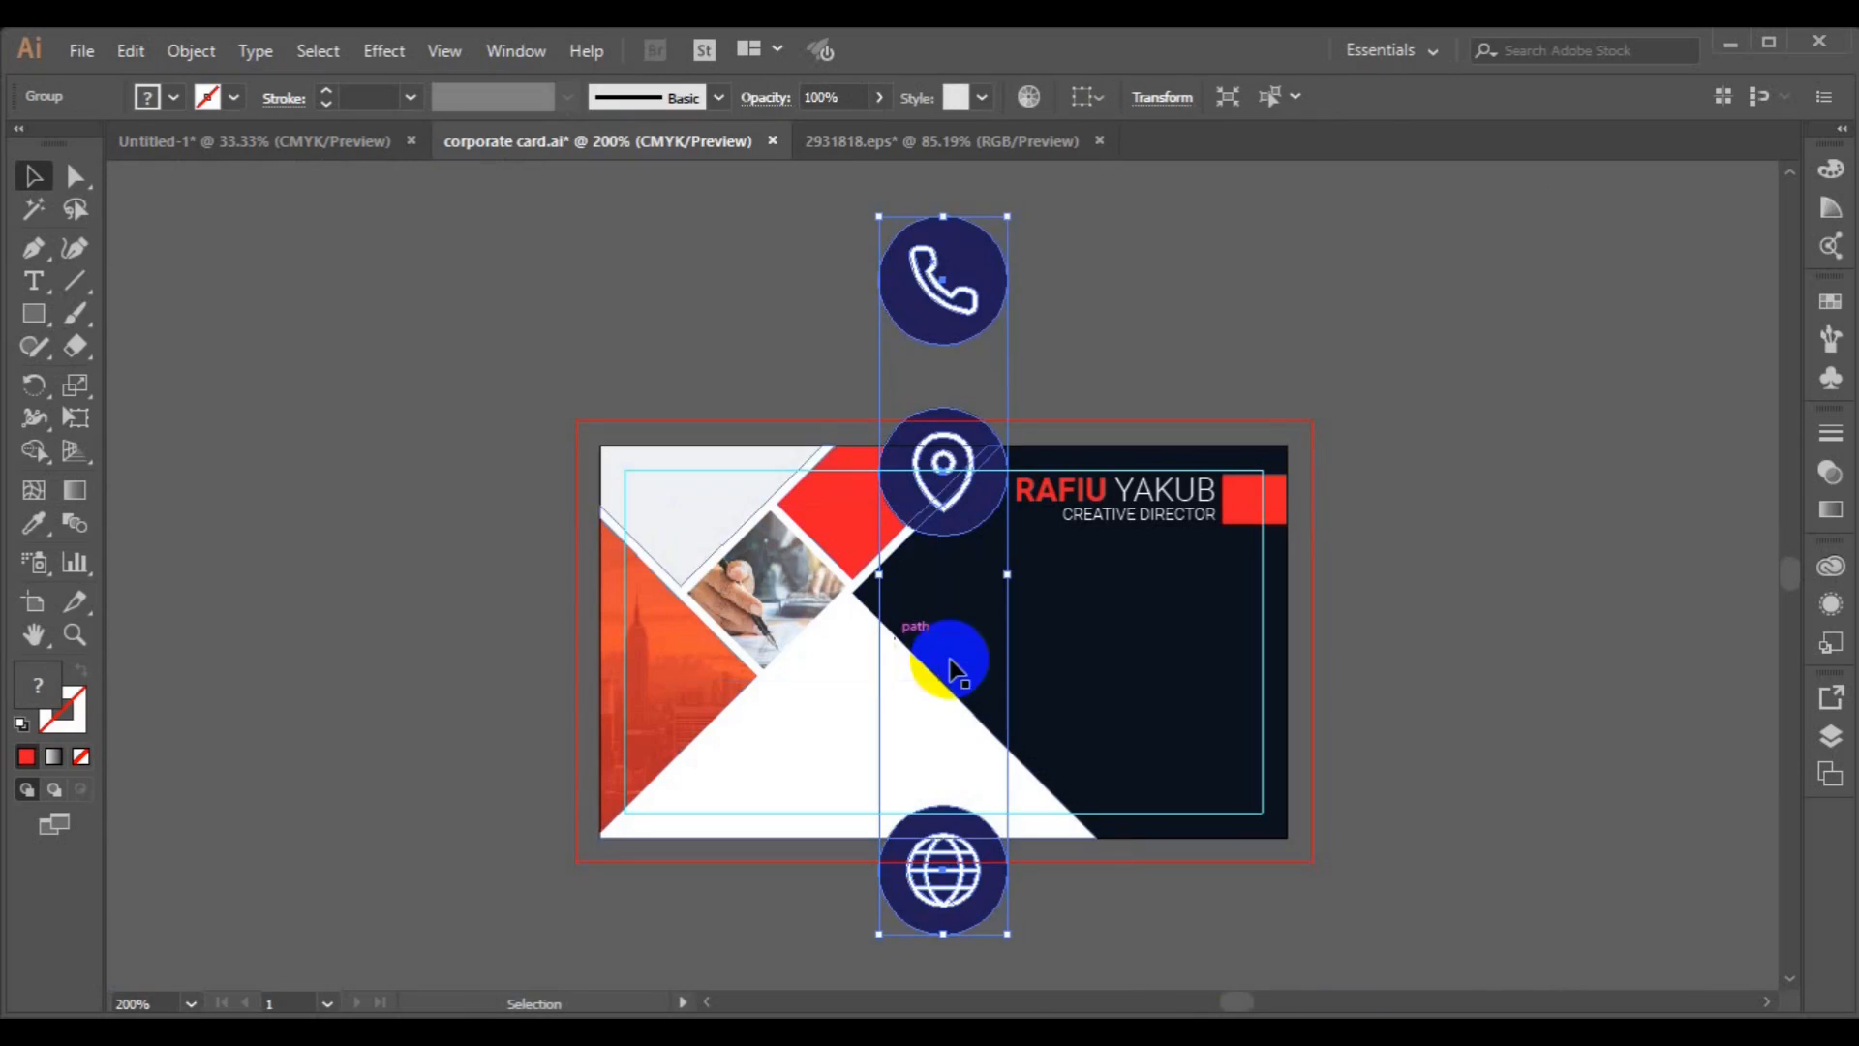
# Scale the icons down and place them in a column near the card's right edge.
pyautogui.moveTo(1007, 216); pyautogui.dragTo(946, 465)
pyautogui.moveTo(1024, 620); pyautogui.dragTo(1199, 630)
# Ungroup the icons and reflect the phone icon.
pyautogui.click(191, 50)
pyautogui.click(387, 147)
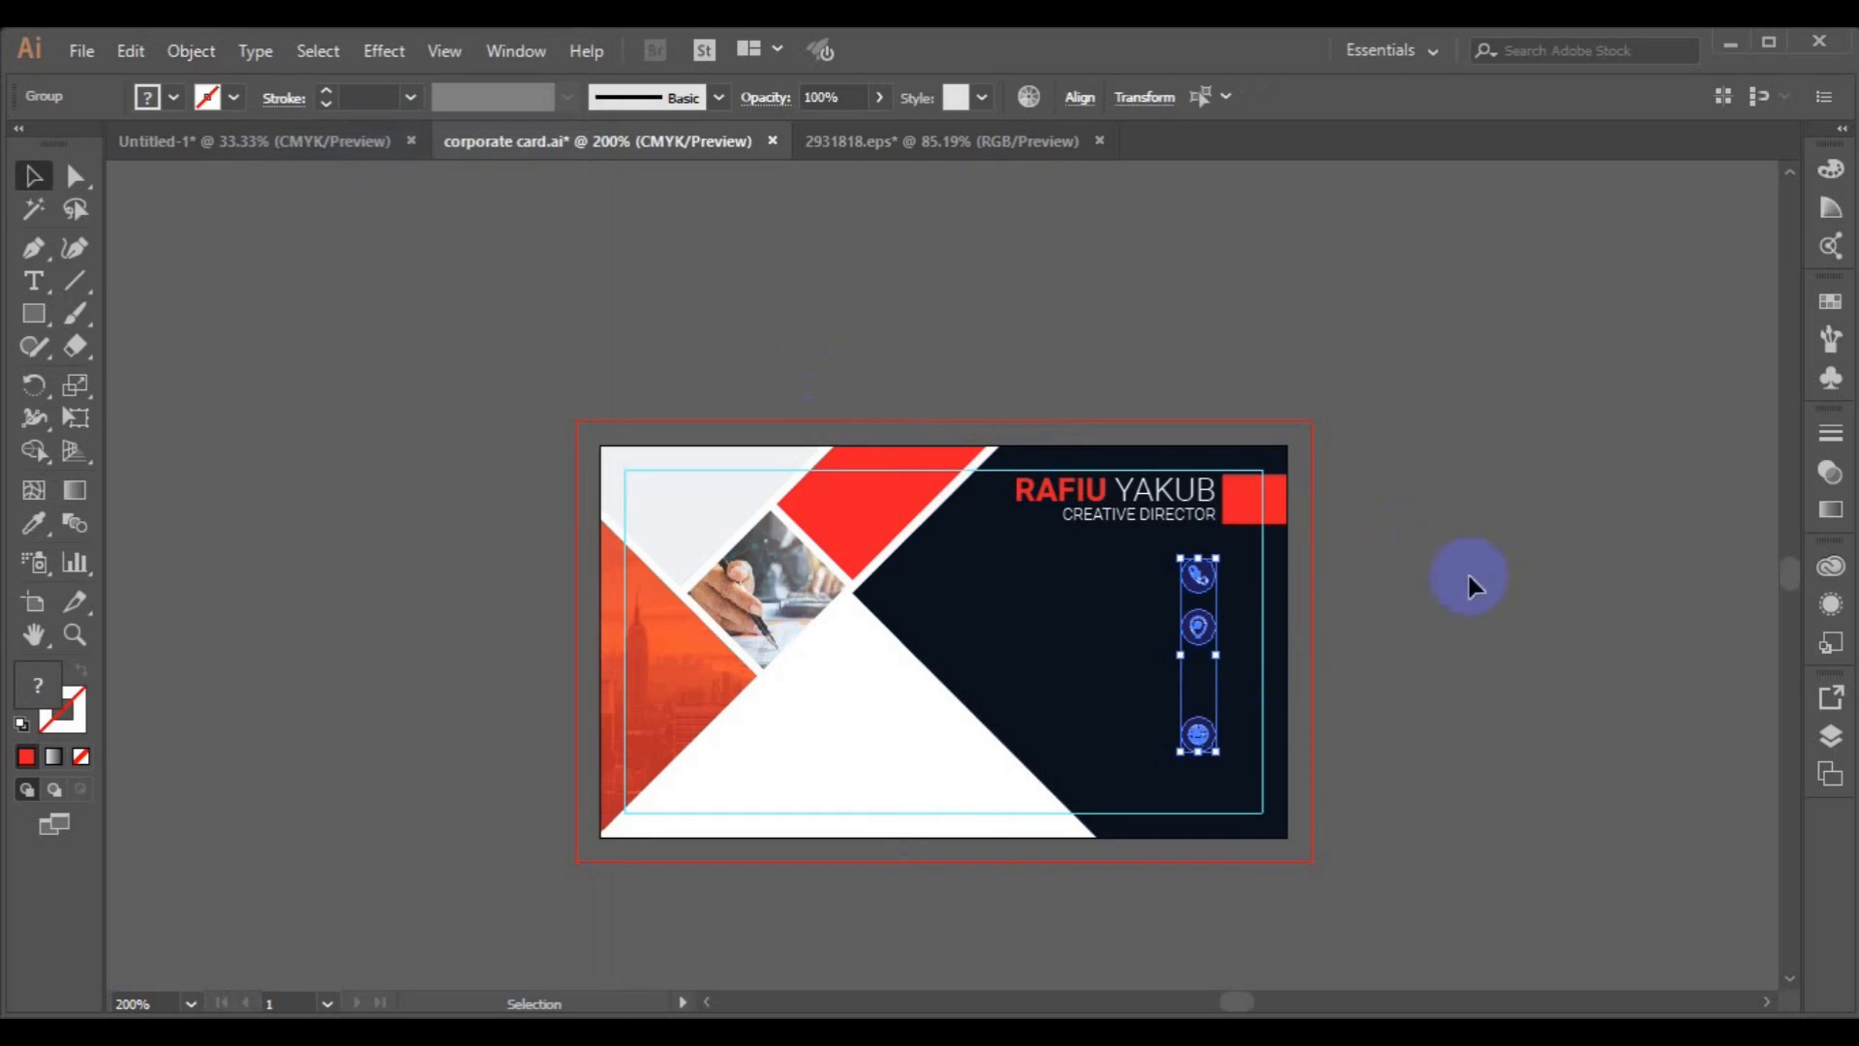
pyautogui.click(1468, 579)
pyautogui.click(1201, 574)
pyautogui.rightClick(1206, 574)
pyautogui.moveTo(1291, 809)
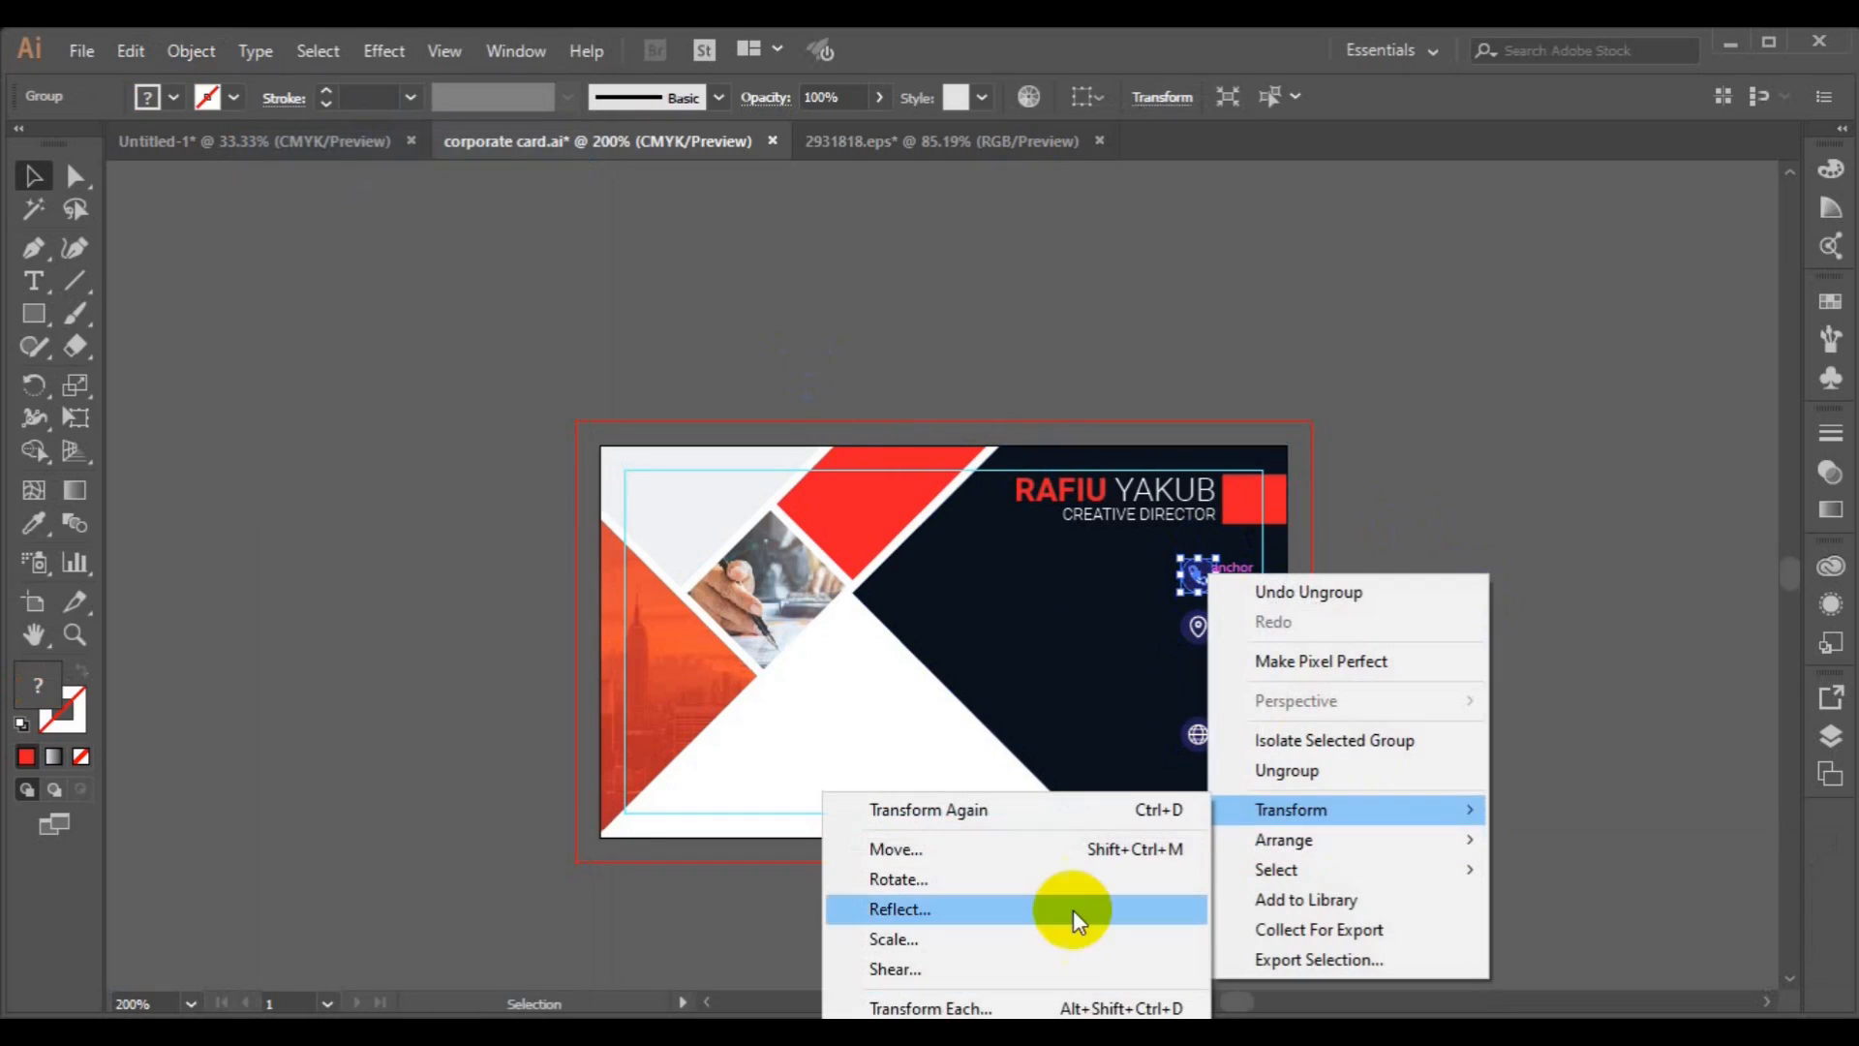
pyautogui.click(1056, 907)
pyautogui.click(1364, 833)
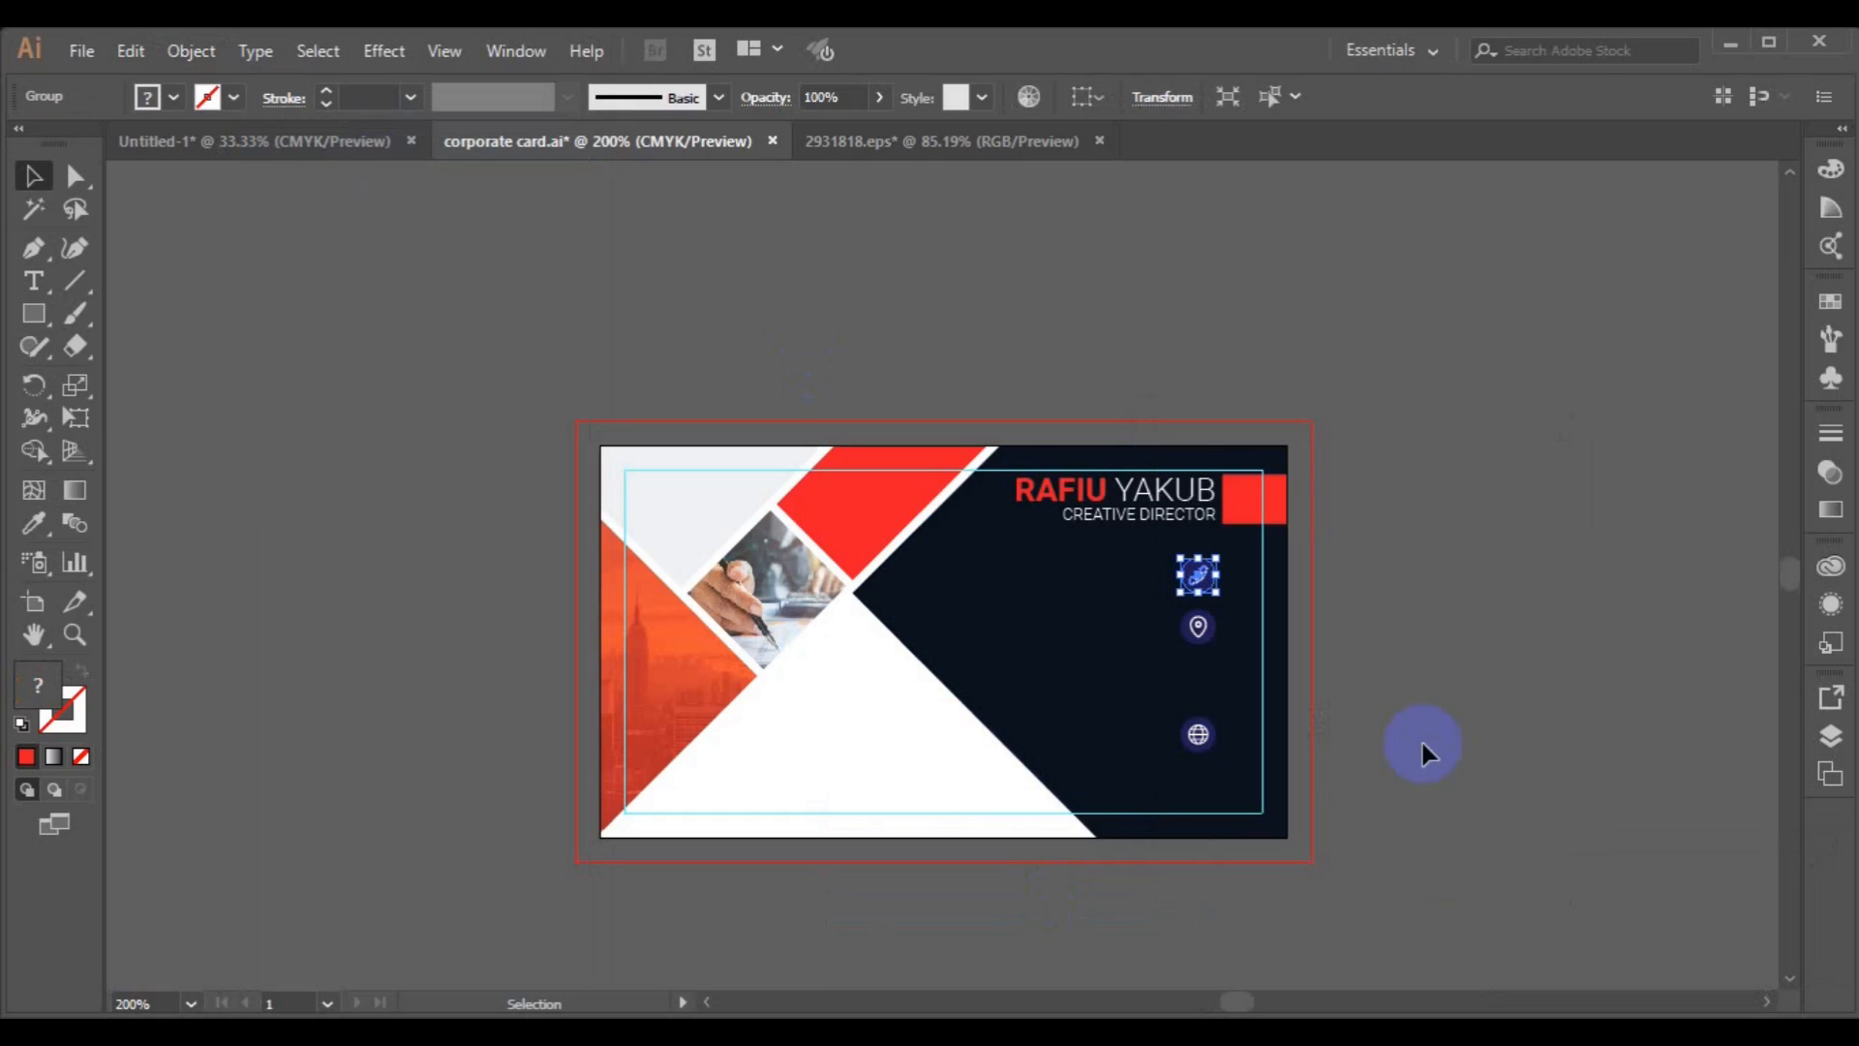
# Ungroup the phone icon and fill its circle red with the Eyedropper.
pyautogui.click(190, 50)
pyautogui.click(328, 151)
pyautogui.click(589, 588)
pyautogui.click(1199, 577)
pyautogui.click(33, 523)
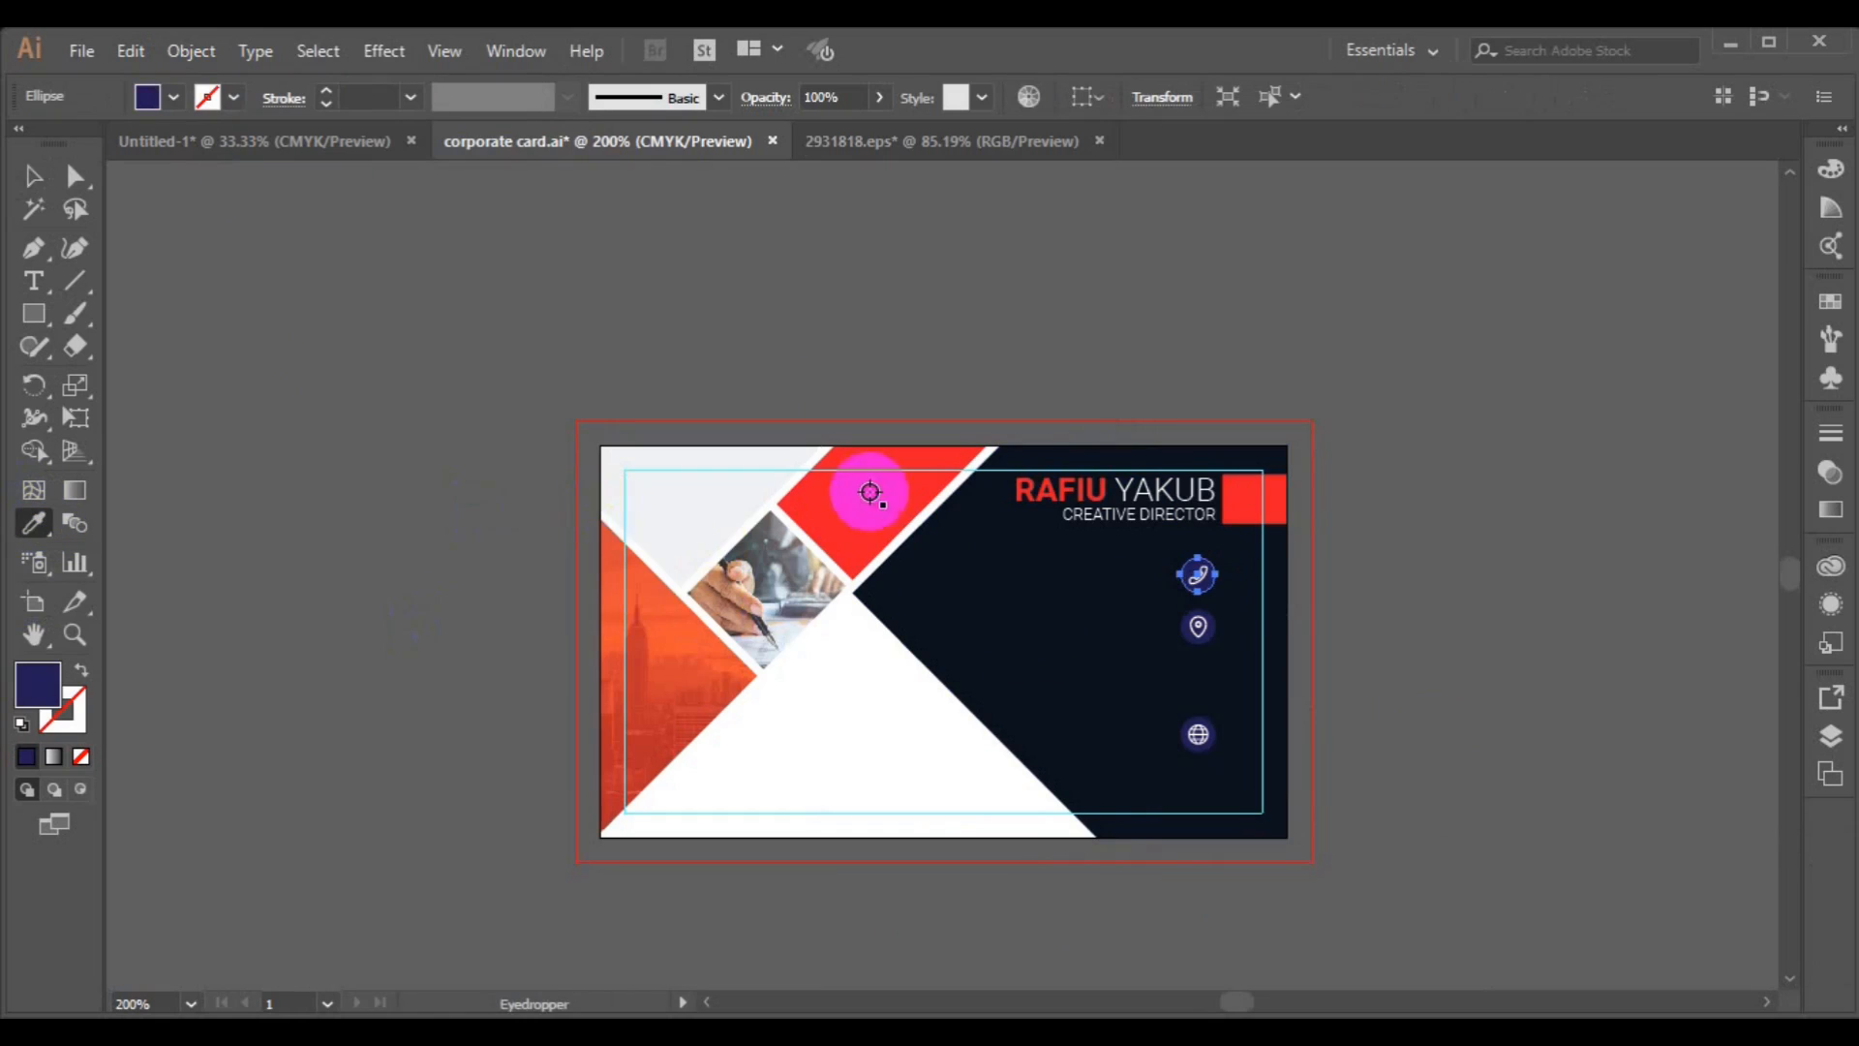
pyautogui.click(871, 513)
# Reposition the phone handset inside its red circle.
pyautogui.click(34, 175)
pyautogui.click(1276, 577)
pyautogui.click(1200, 583)
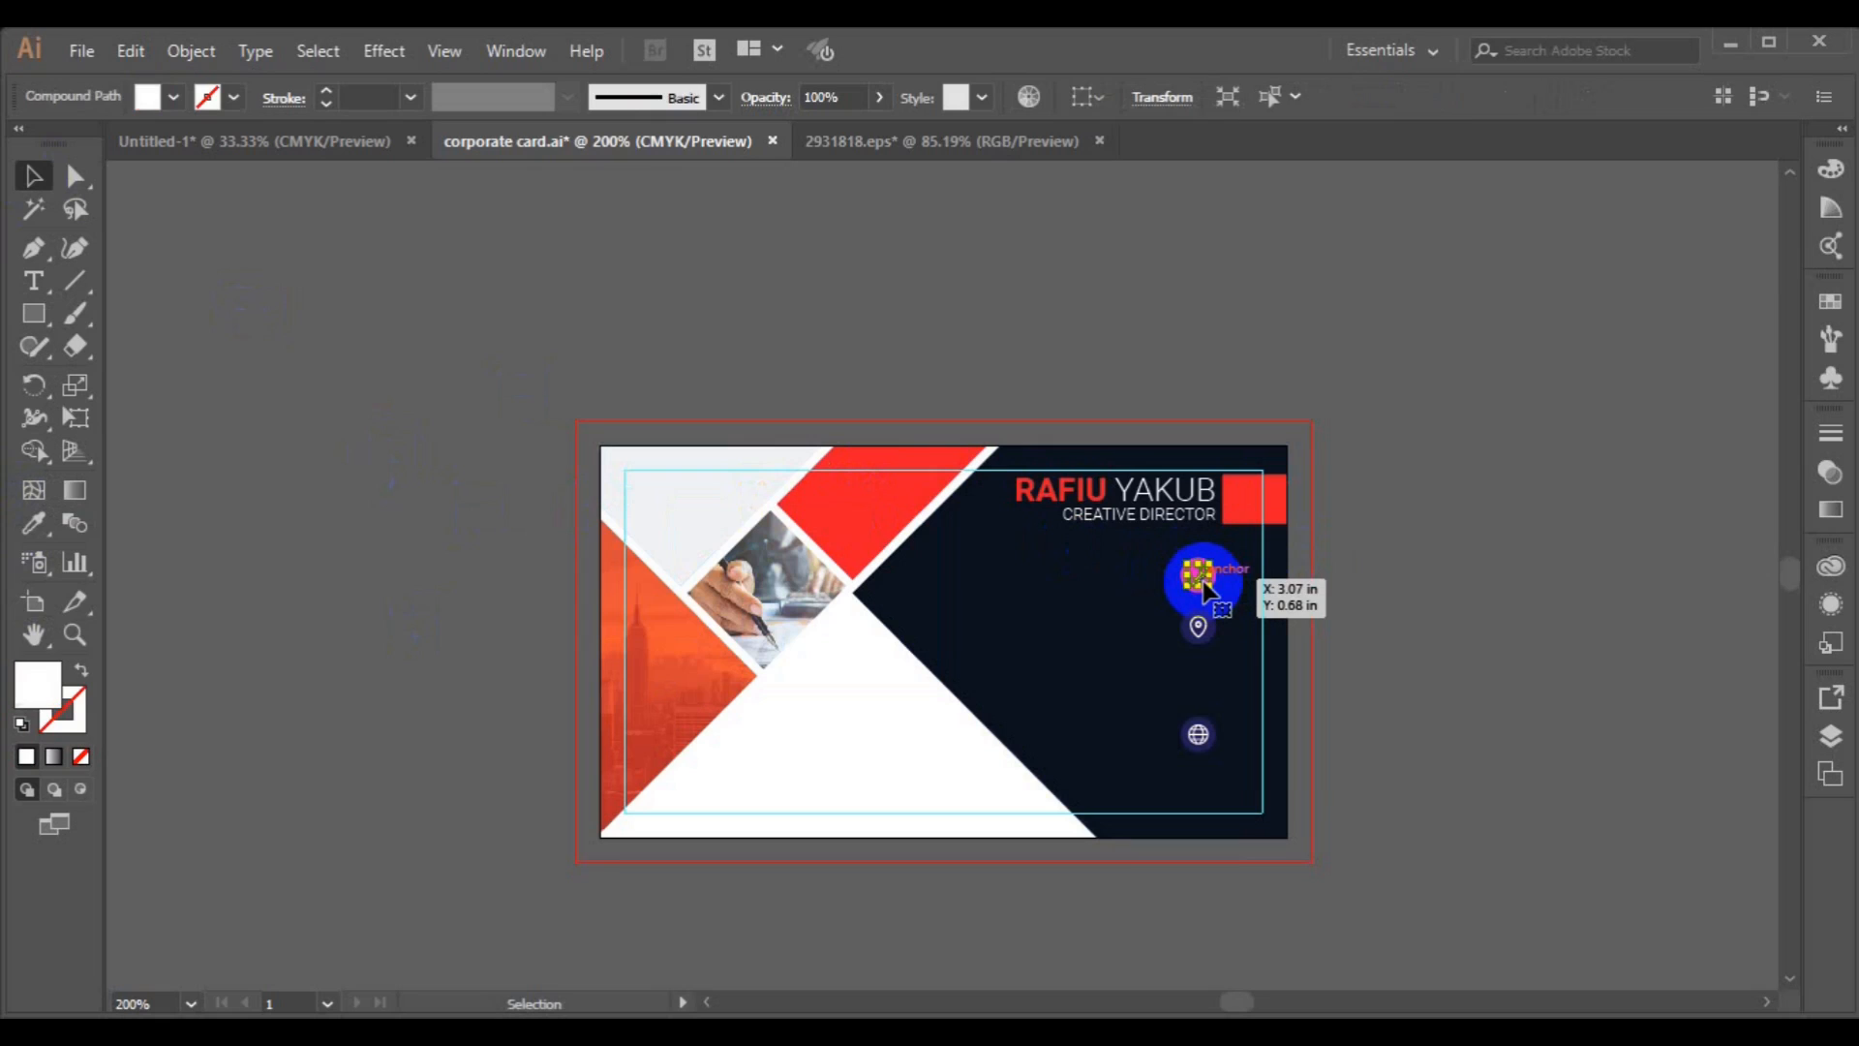
pyautogui.moveTo(1204, 587); pyautogui.dragTo(1235, 612)
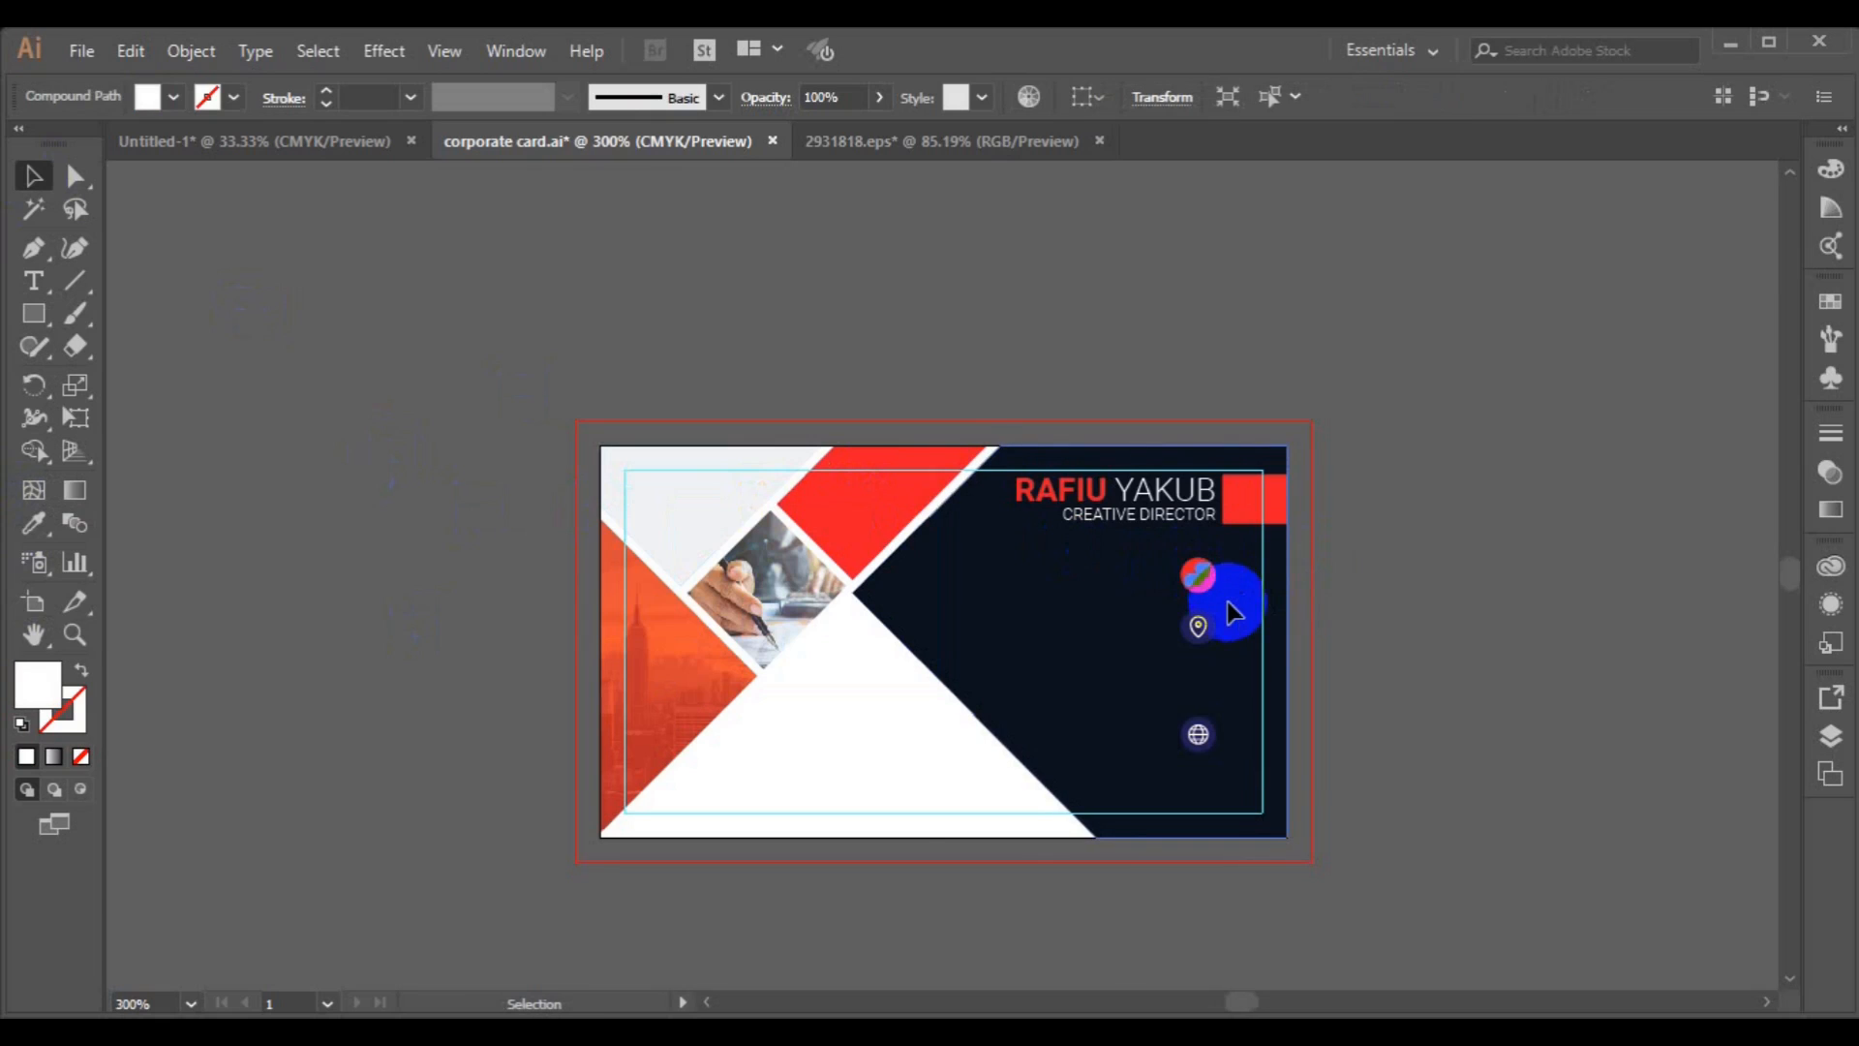
pyautogui.click(1230, 644)
pyautogui.click(950, 552)
pyautogui.moveTo(948, 576)
pyautogui.mouseDown()
pyautogui.moveTo(1022, 586)
pyautogui.moveTo(944, 586)
pyautogui.mouseUp()
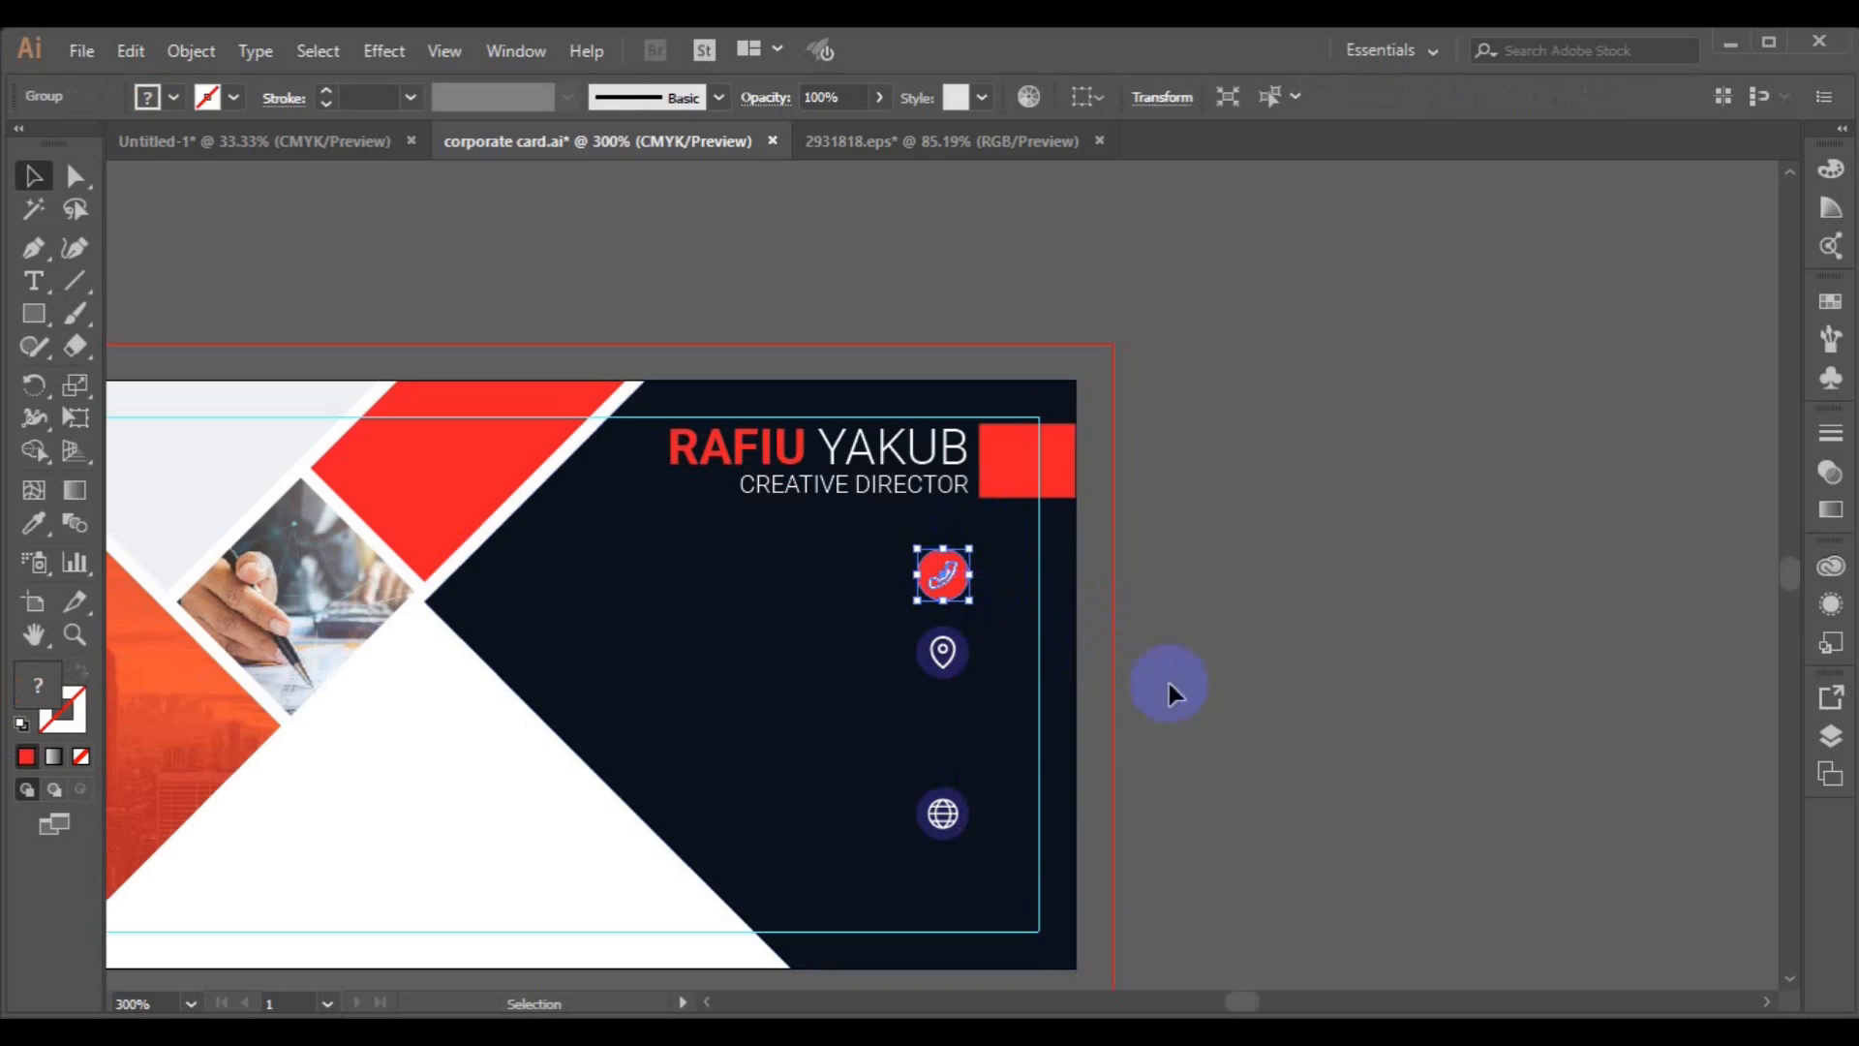
# Type two phone numbers in white Roboto Bold text to the left of the phone icon.
pyautogui.click(465, 628)
pyautogui.click(34, 281)
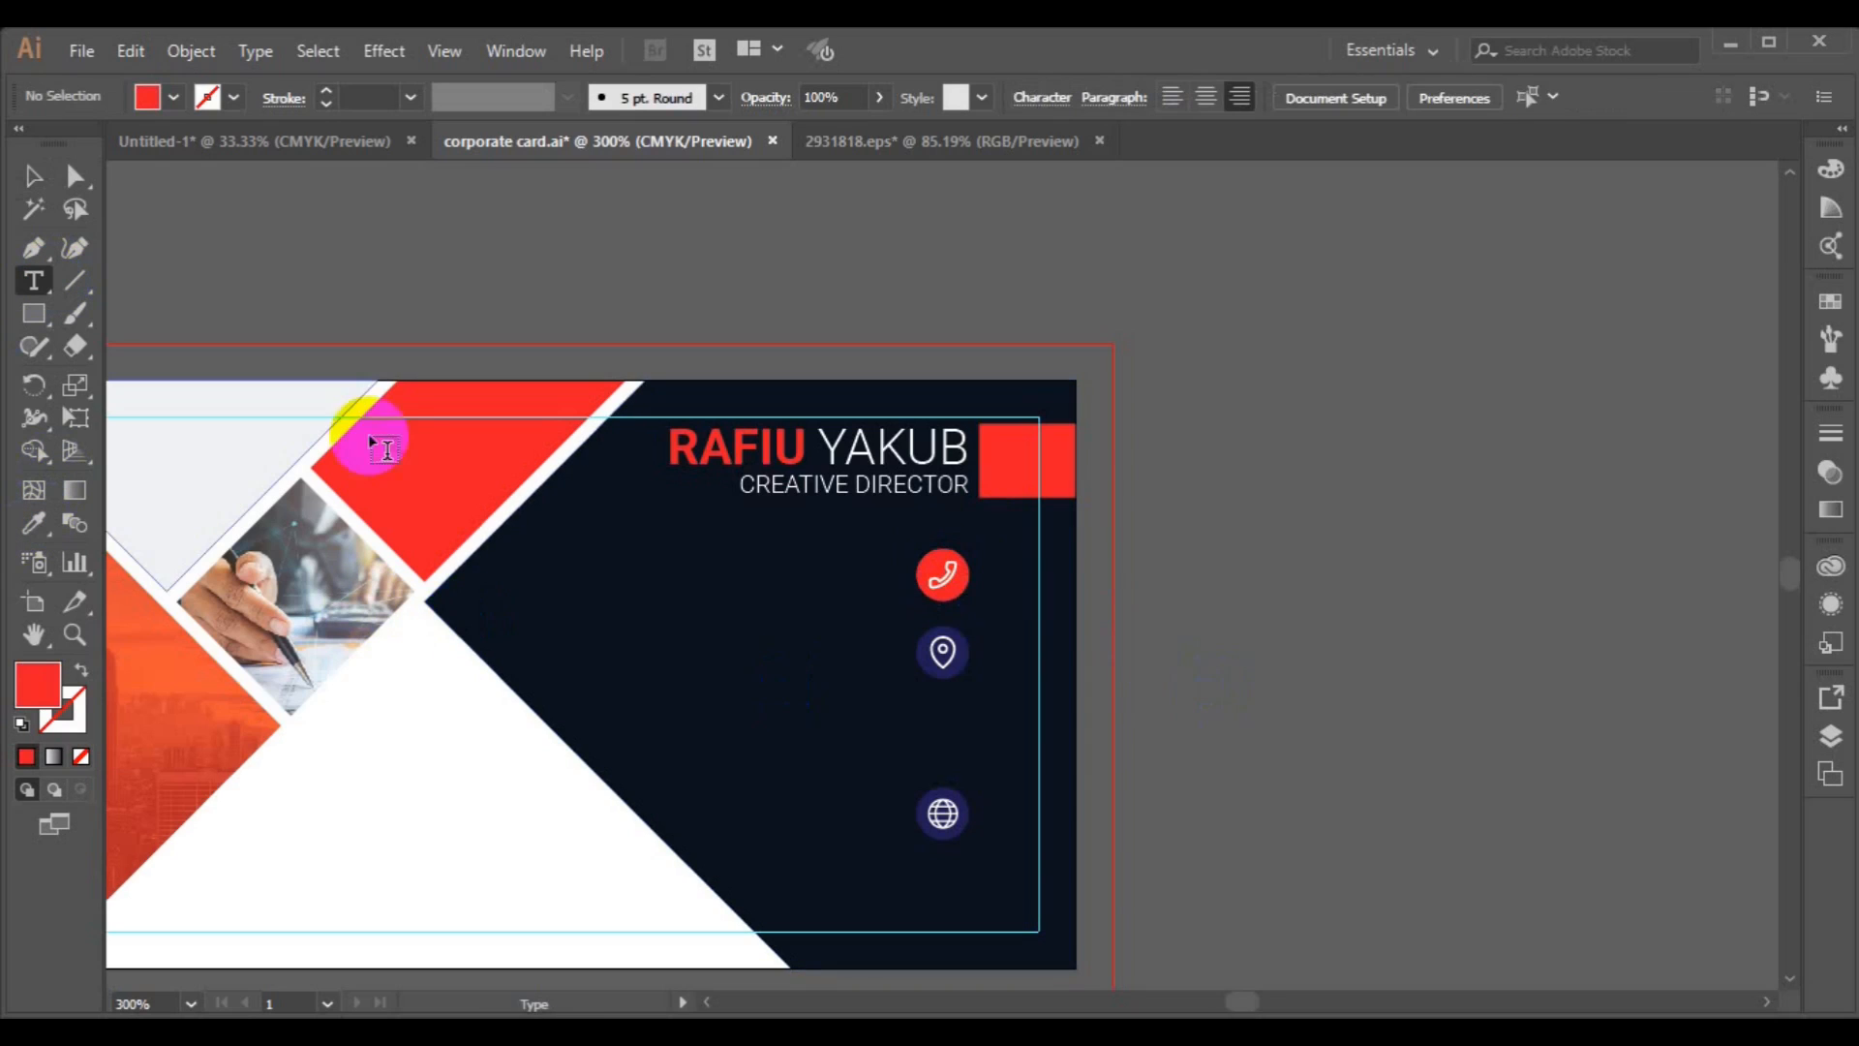
pyautogui.click(706, 586)
pyautogui.click(148, 96)
pyautogui.click(229, 223)
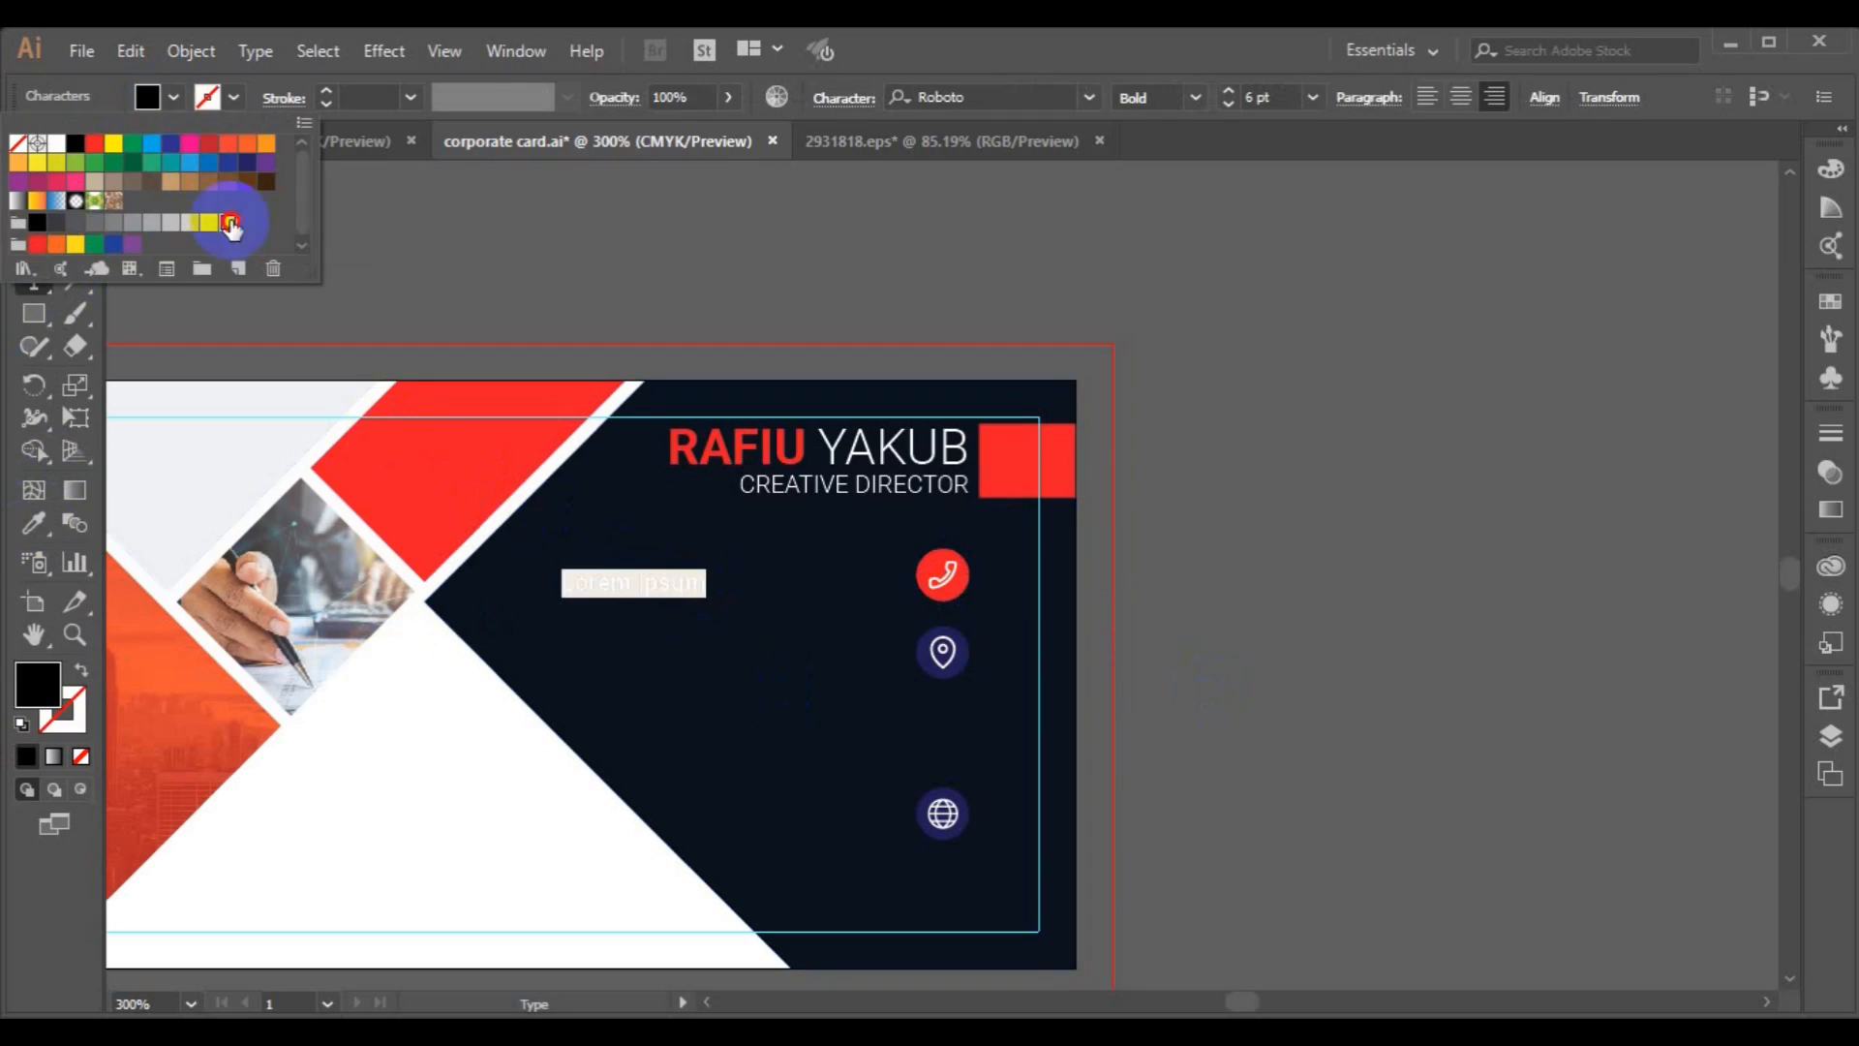
pyautogui.click(608, 597)
pyautogui.click(608, 590)
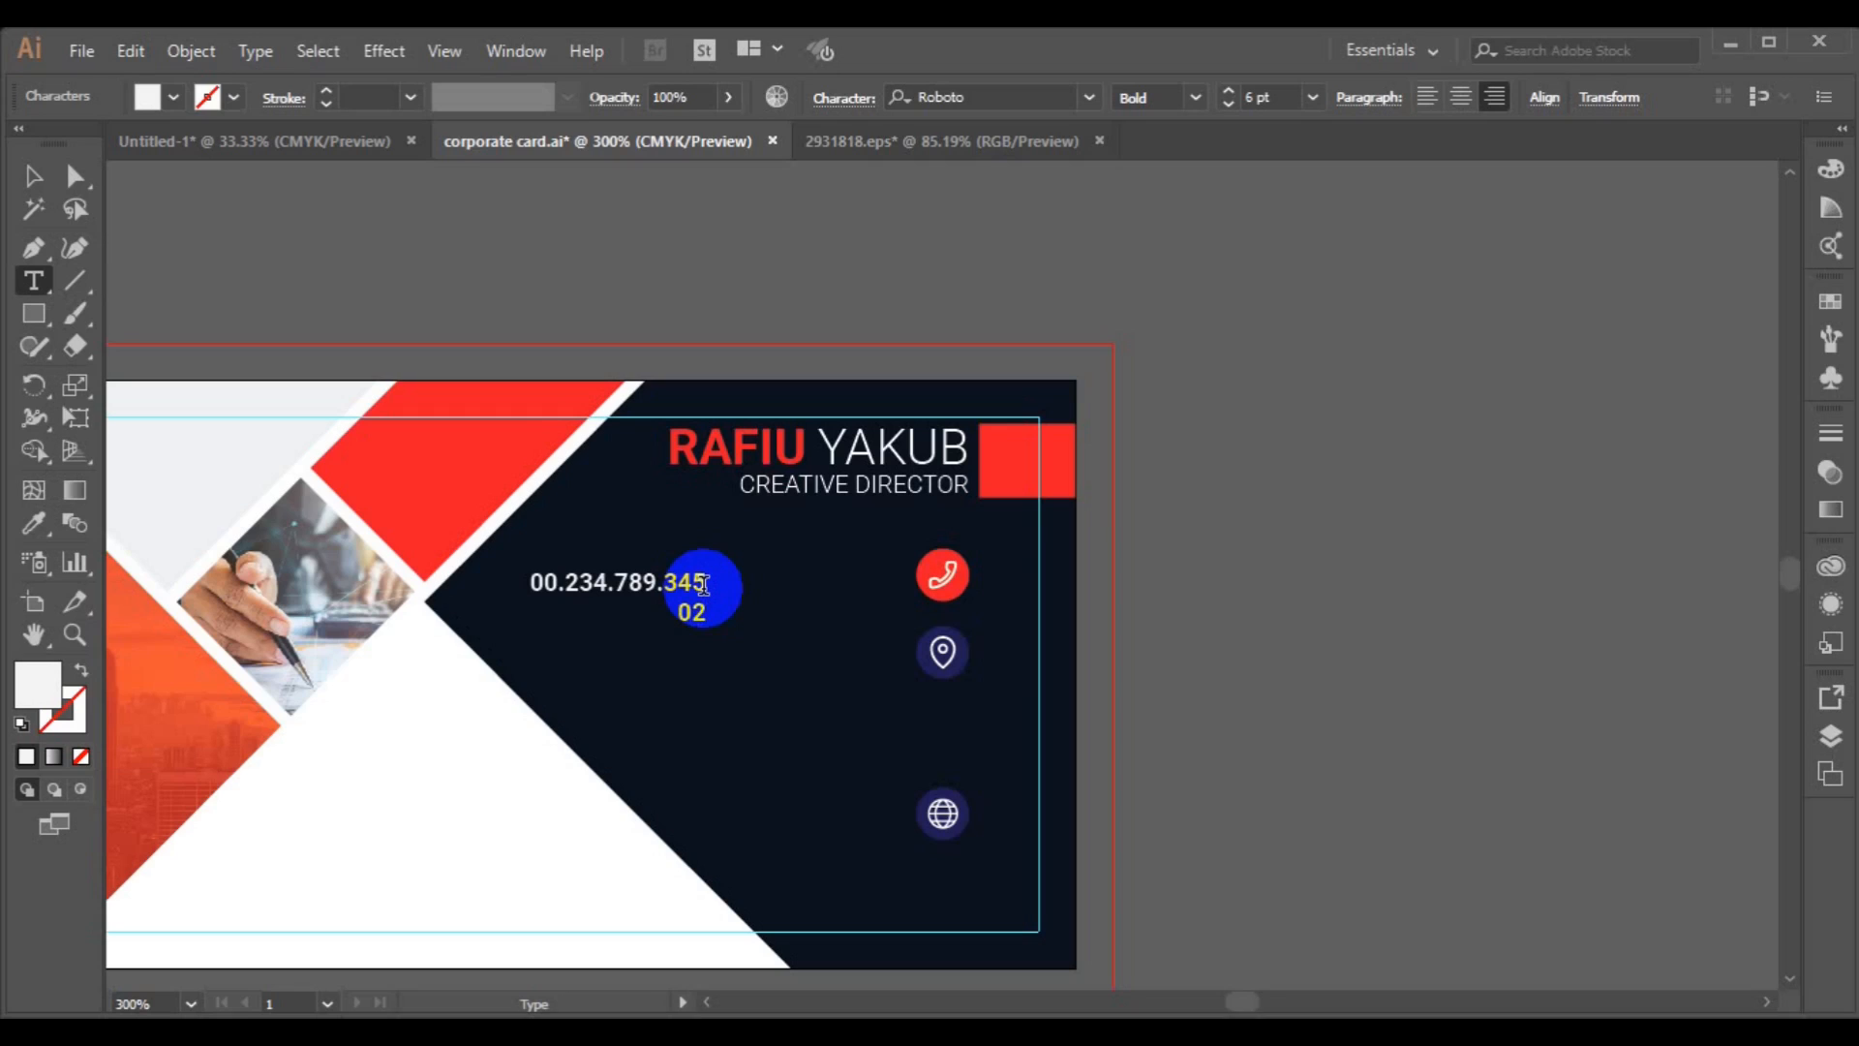
pyautogui.click(33, 177)
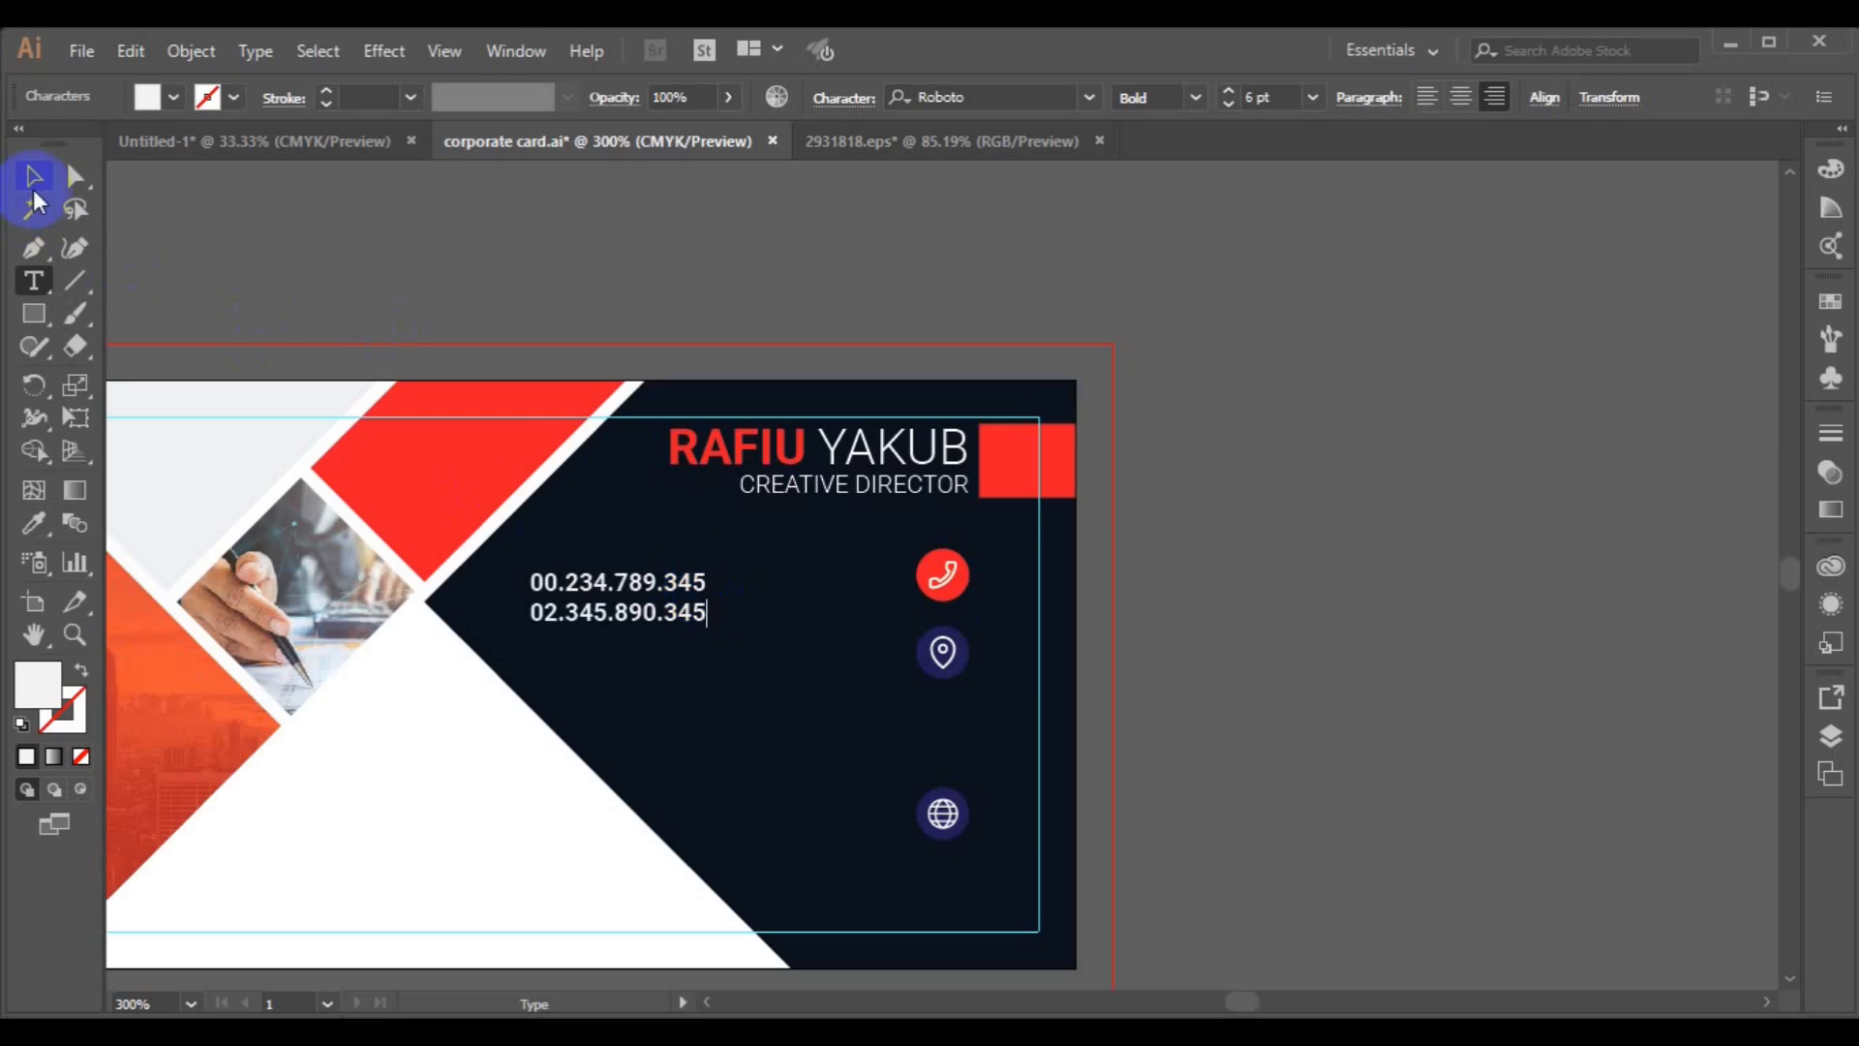
# Move the phone numbers beside the phone icon and centre them vertically with it.
pyautogui.click(639, 625)
pyautogui.moveTo(644, 620); pyautogui.dragTo(821, 601)
pyautogui.press('Up')
pyautogui.press('Up')
pyautogui.press('Up')
pyautogui.press('Up')
pyautogui.keyDown('shift'); pyautogui.click(959, 600); pyautogui.keyUp('shift')
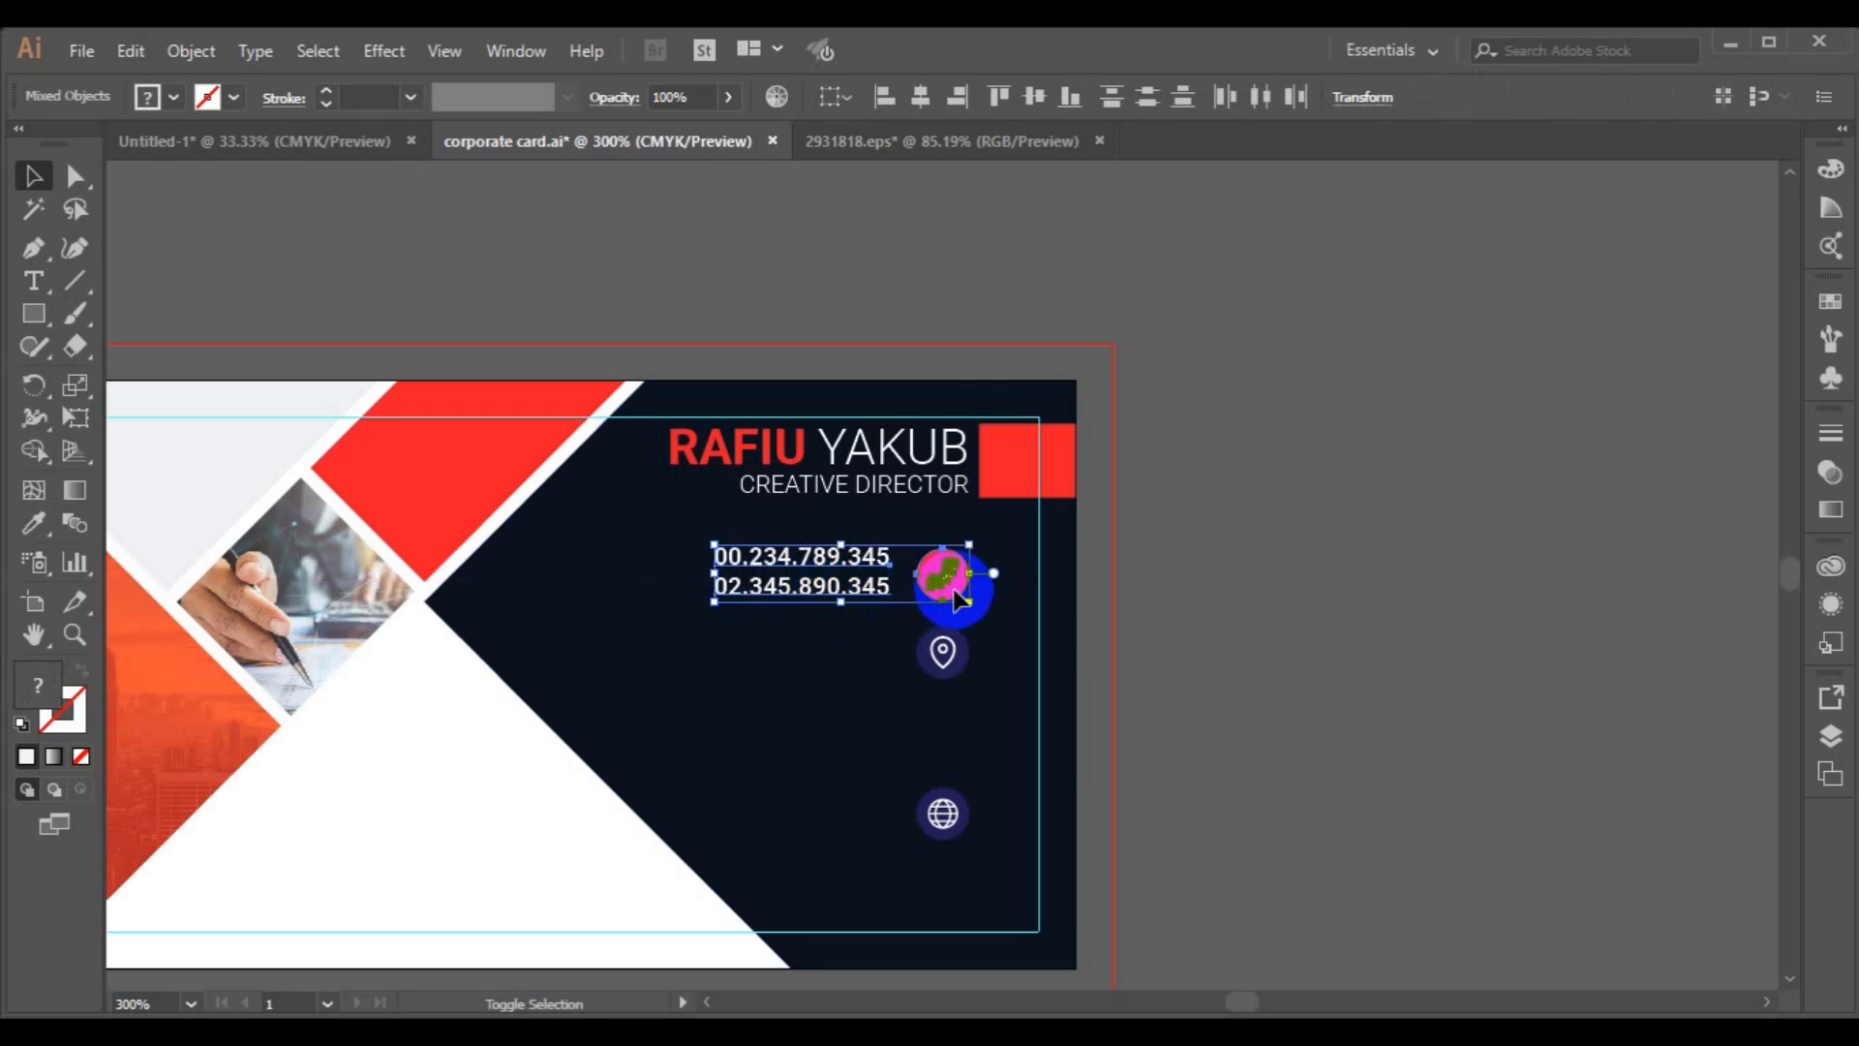
pyautogui.click(928, 102)
pyautogui.hotkey('ctrl', 'z')
pyautogui.click(1030, 113)
pyautogui.click(1294, 397)
# Stack the globe and location icons in a column below the phone icon.
pyautogui.moveTo(939, 805); pyautogui.dragTo(948, 756)
pyautogui.moveTo(878, 678); pyautogui.dragTo(945, 660)
pyautogui.keyDown('shift'); pyautogui.click(942, 574); pyautogui.keyUp('shift')
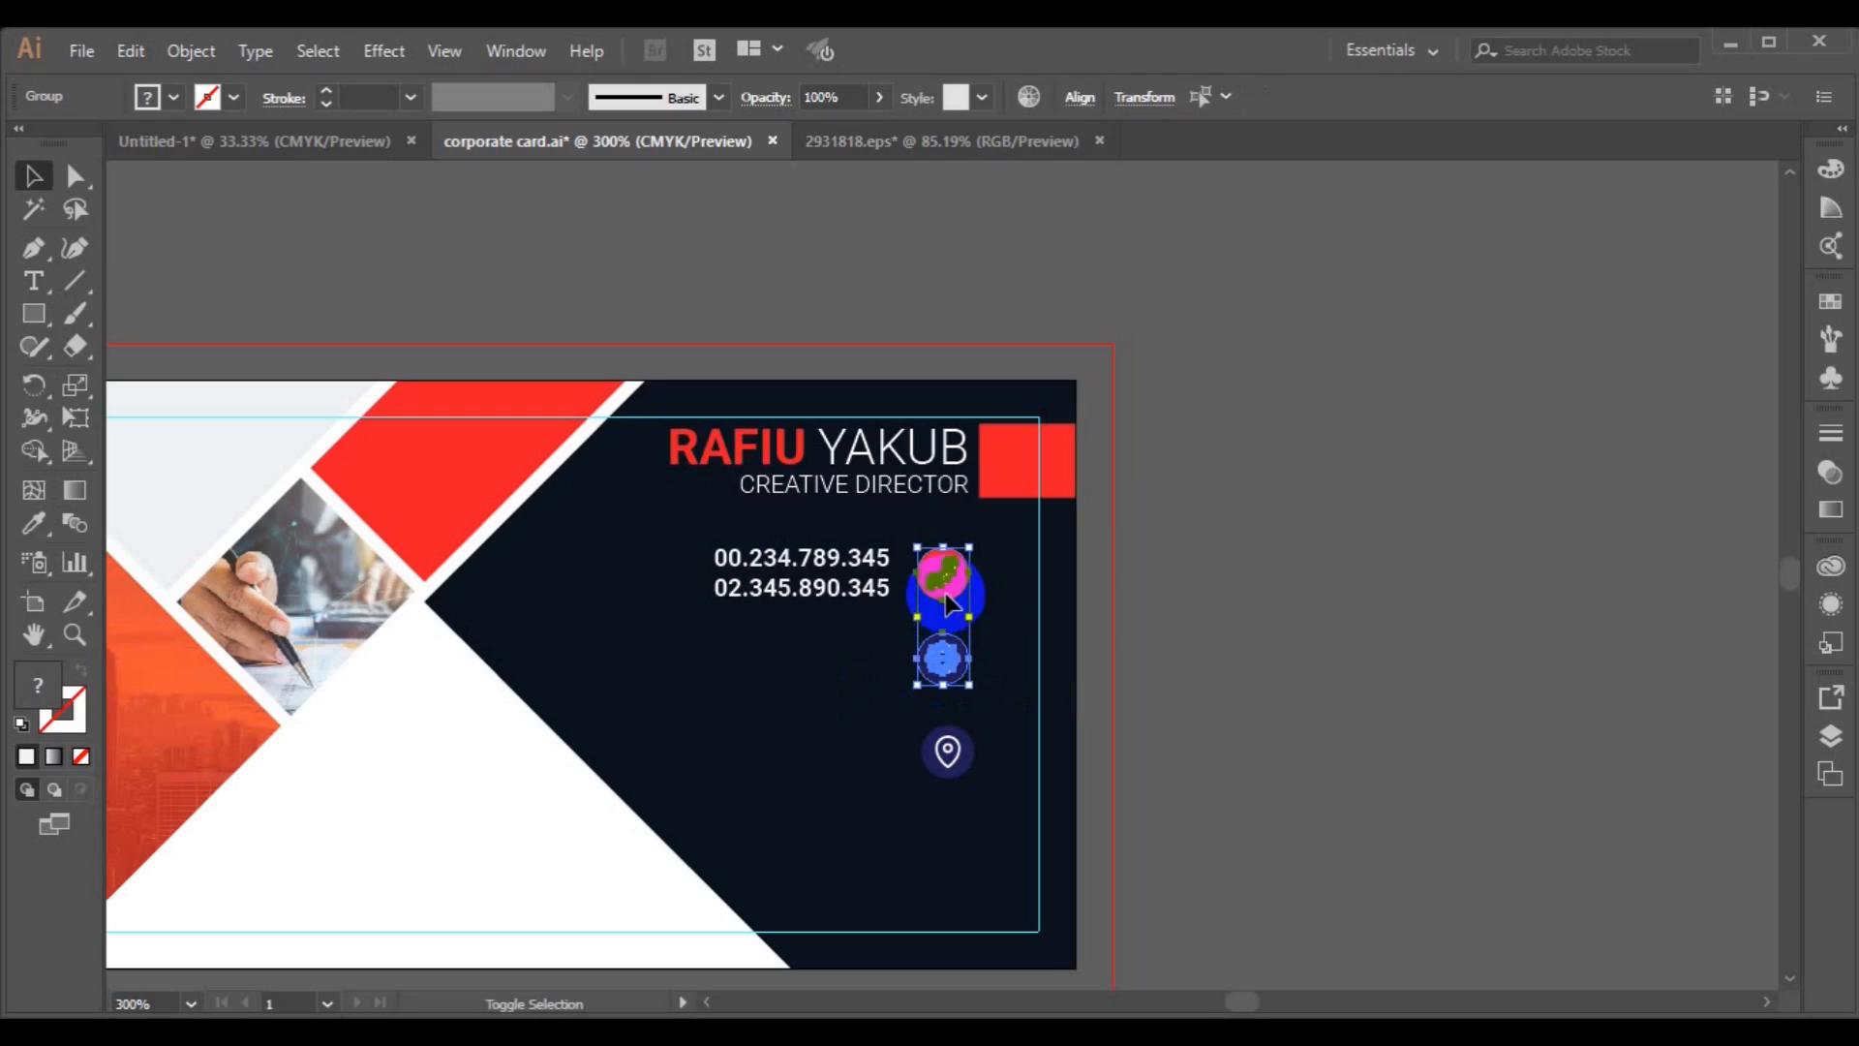
pyautogui.click(1080, 98)
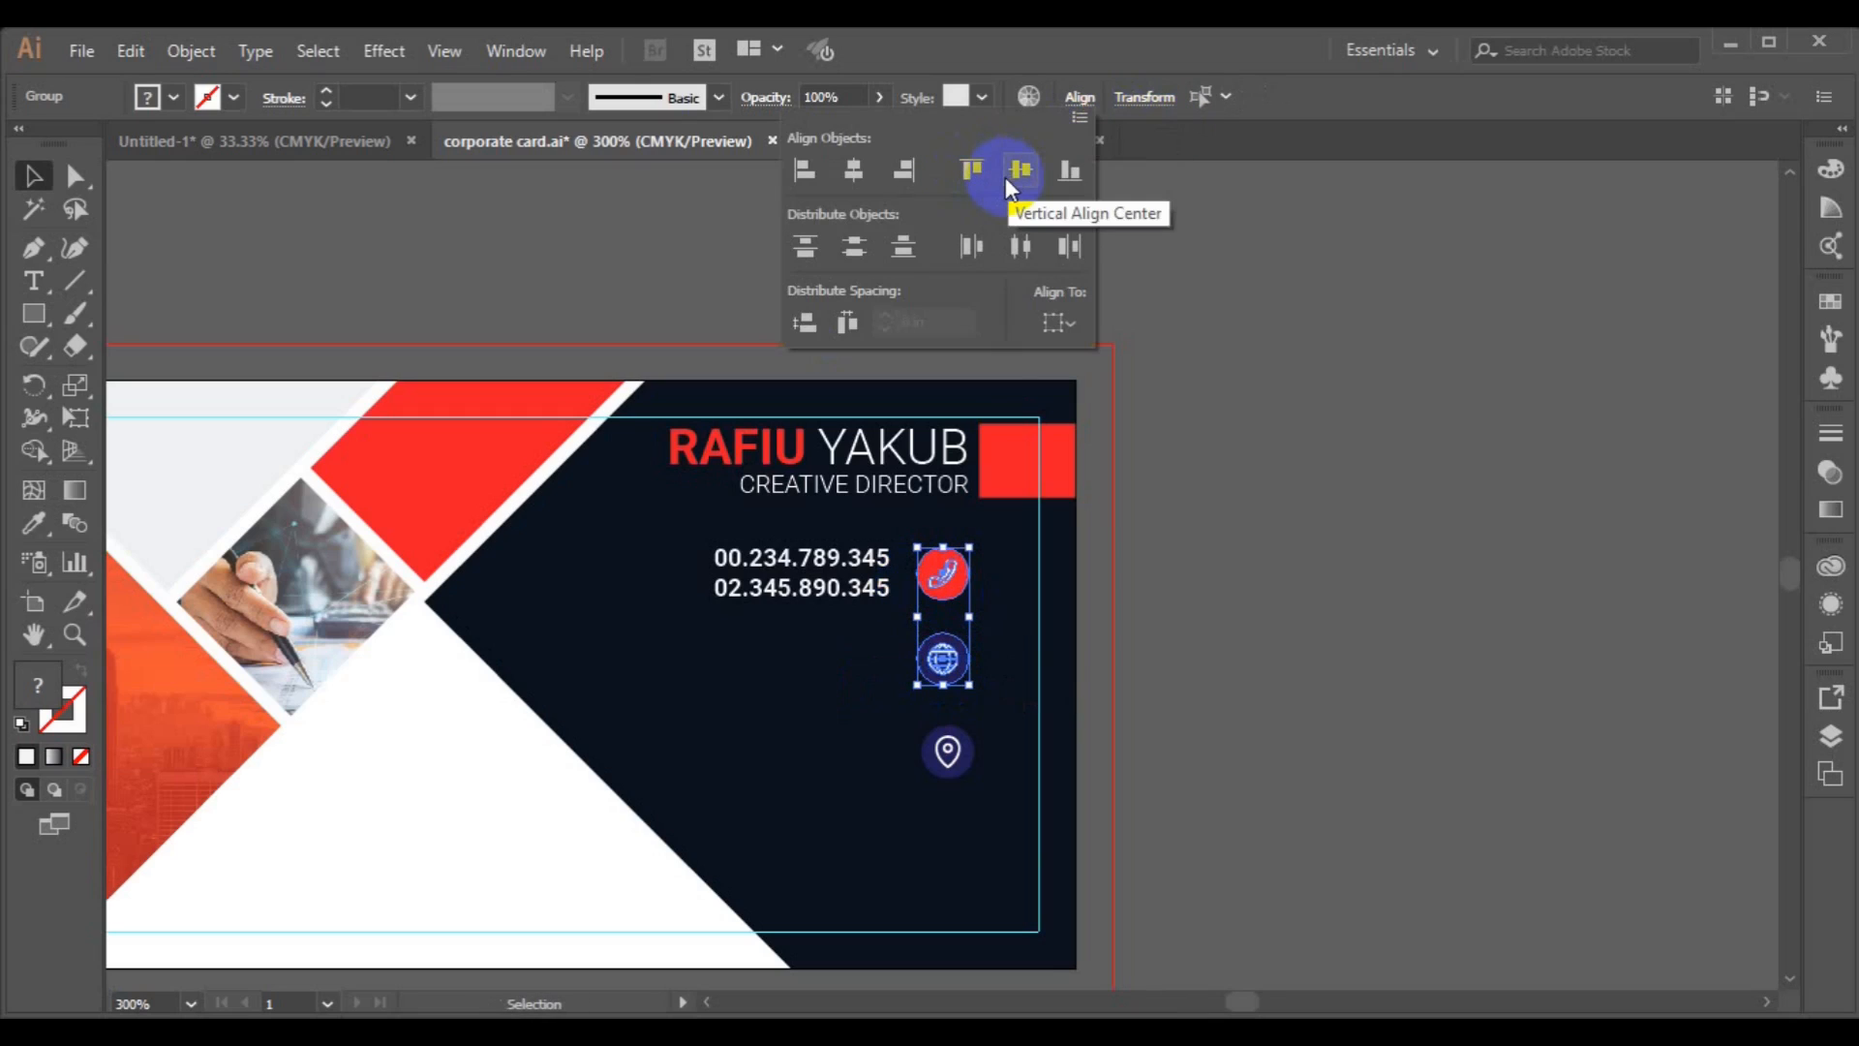
pyautogui.click(1005, 177)
pyautogui.hotkey('ctrl', 'z')
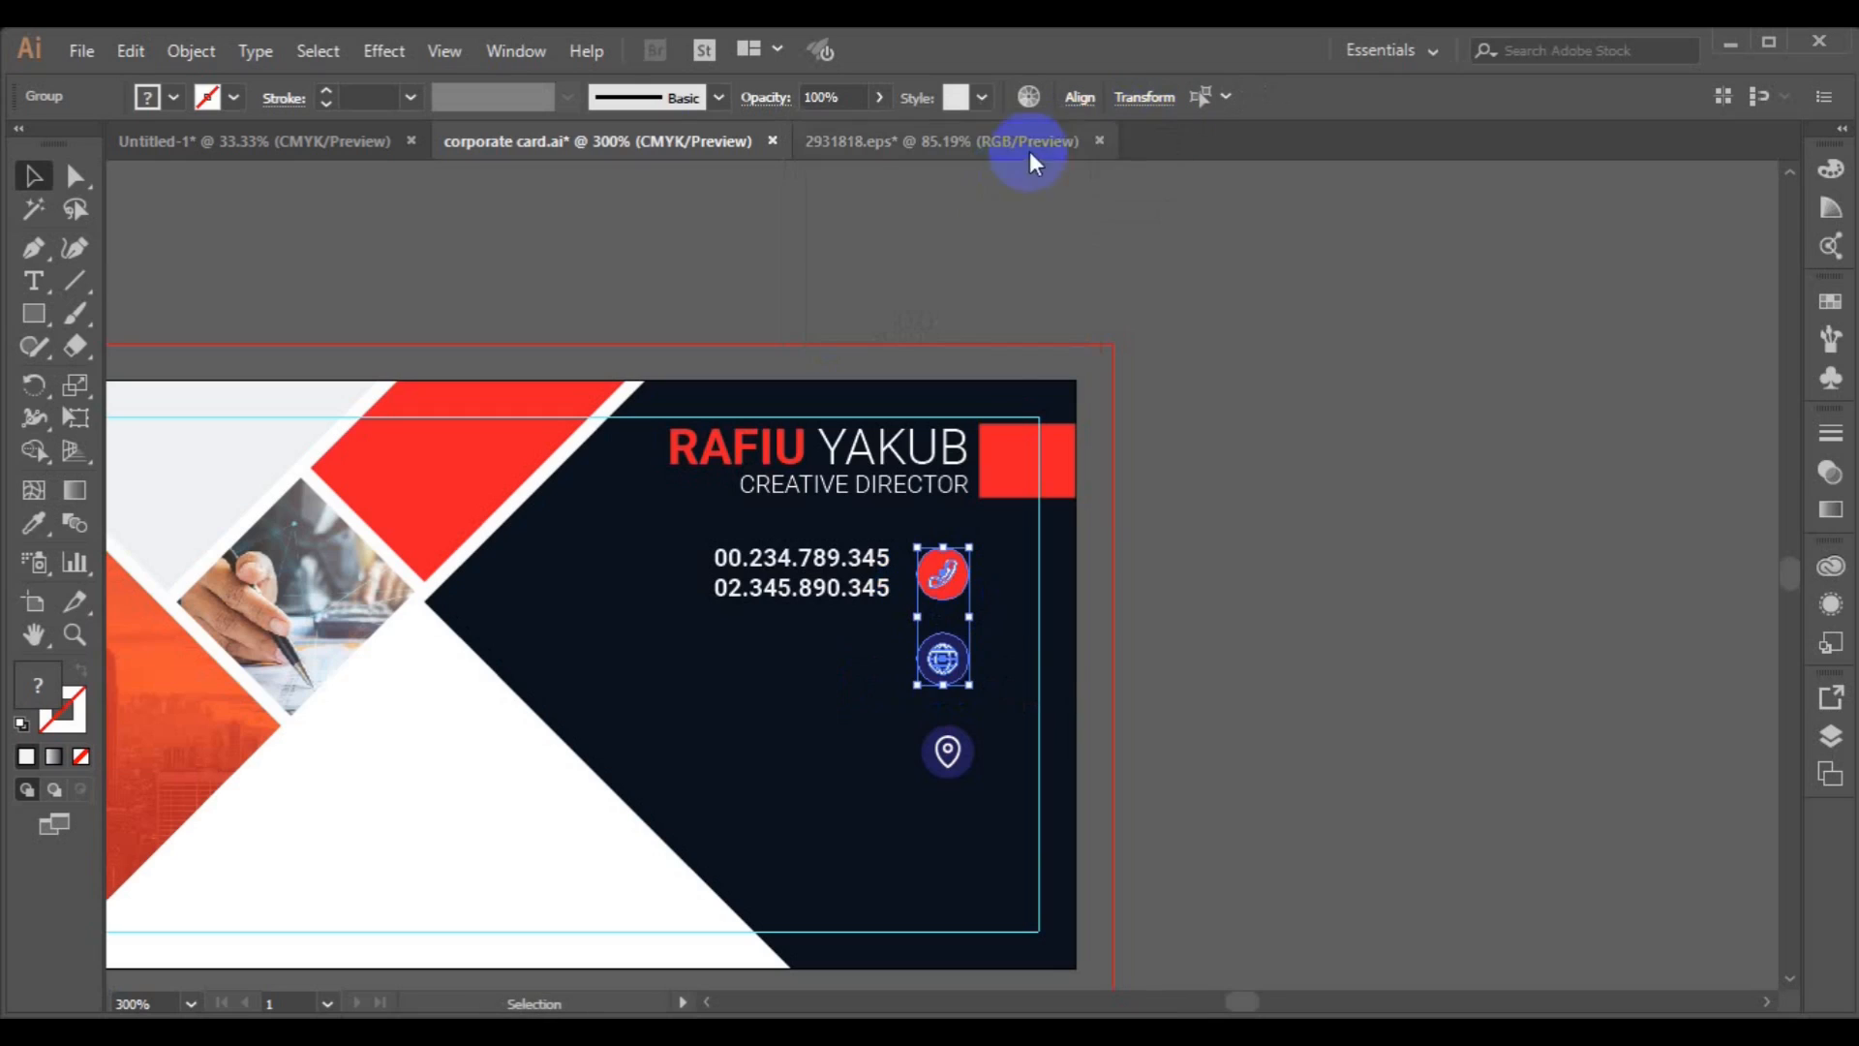
pyautogui.click(1080, 98)
pyautogui.click(1118, 439)
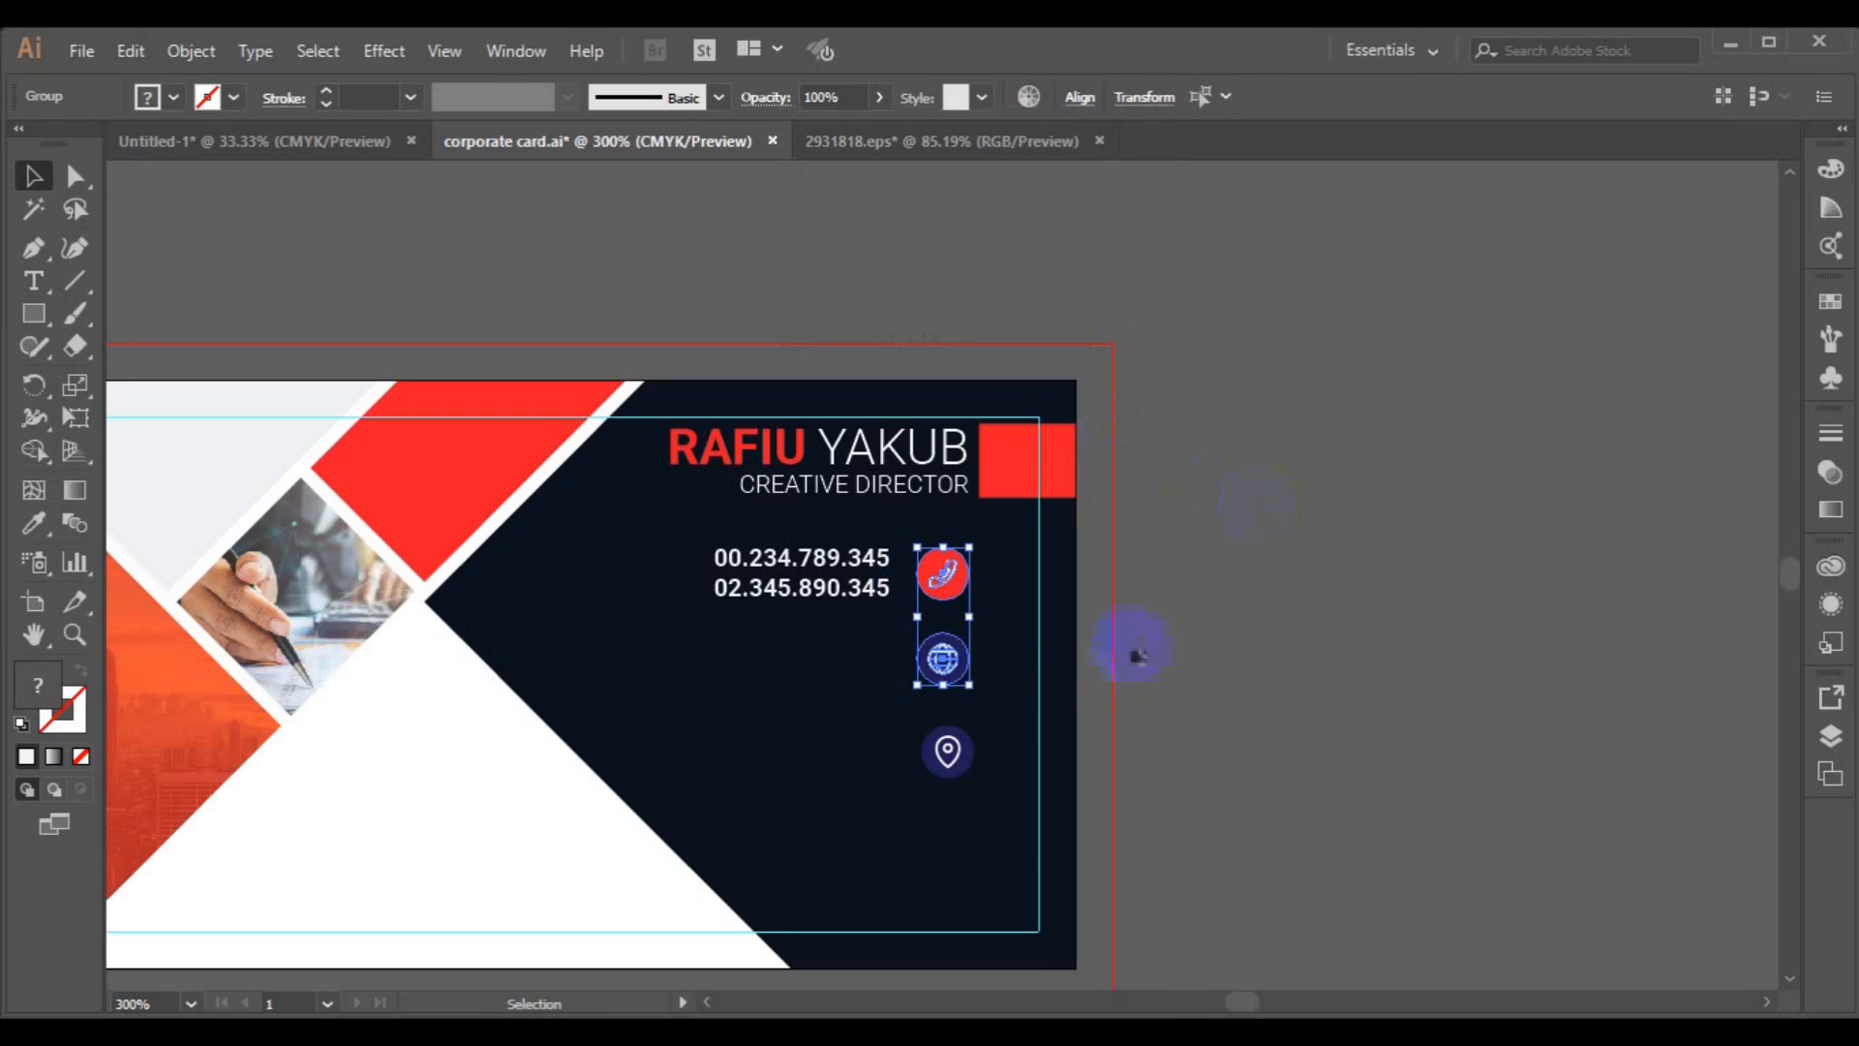
pyautogui.click(1293, 695)
# Ungroup the globe icon and colour the globe symbol red with the Eyedropper.
pyautogui.click(944, 673)
pyautogui.click(191, 51)
pyautogui.click(797, 323)
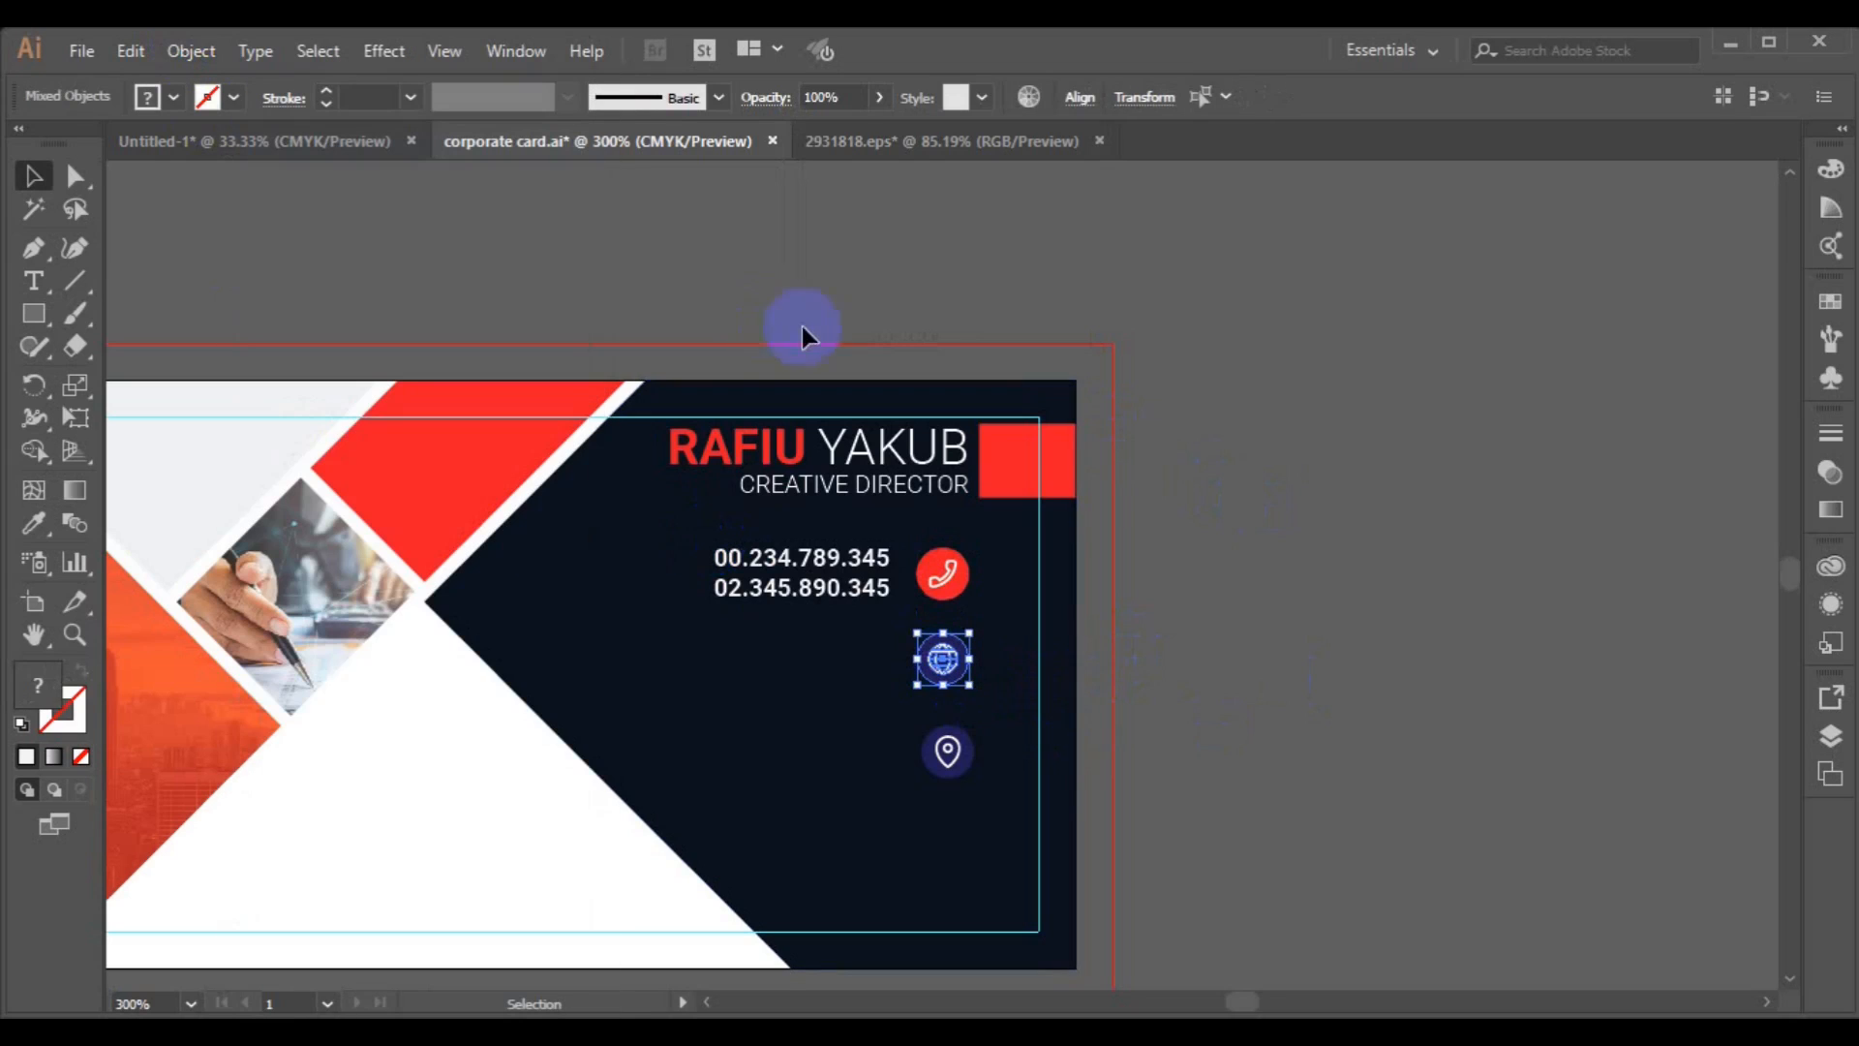
pyautogui.click(1079, 707)
pyautogui.click(948, 666)
pyautogui.click(34, 528)
pyautogui.click(387, 482)
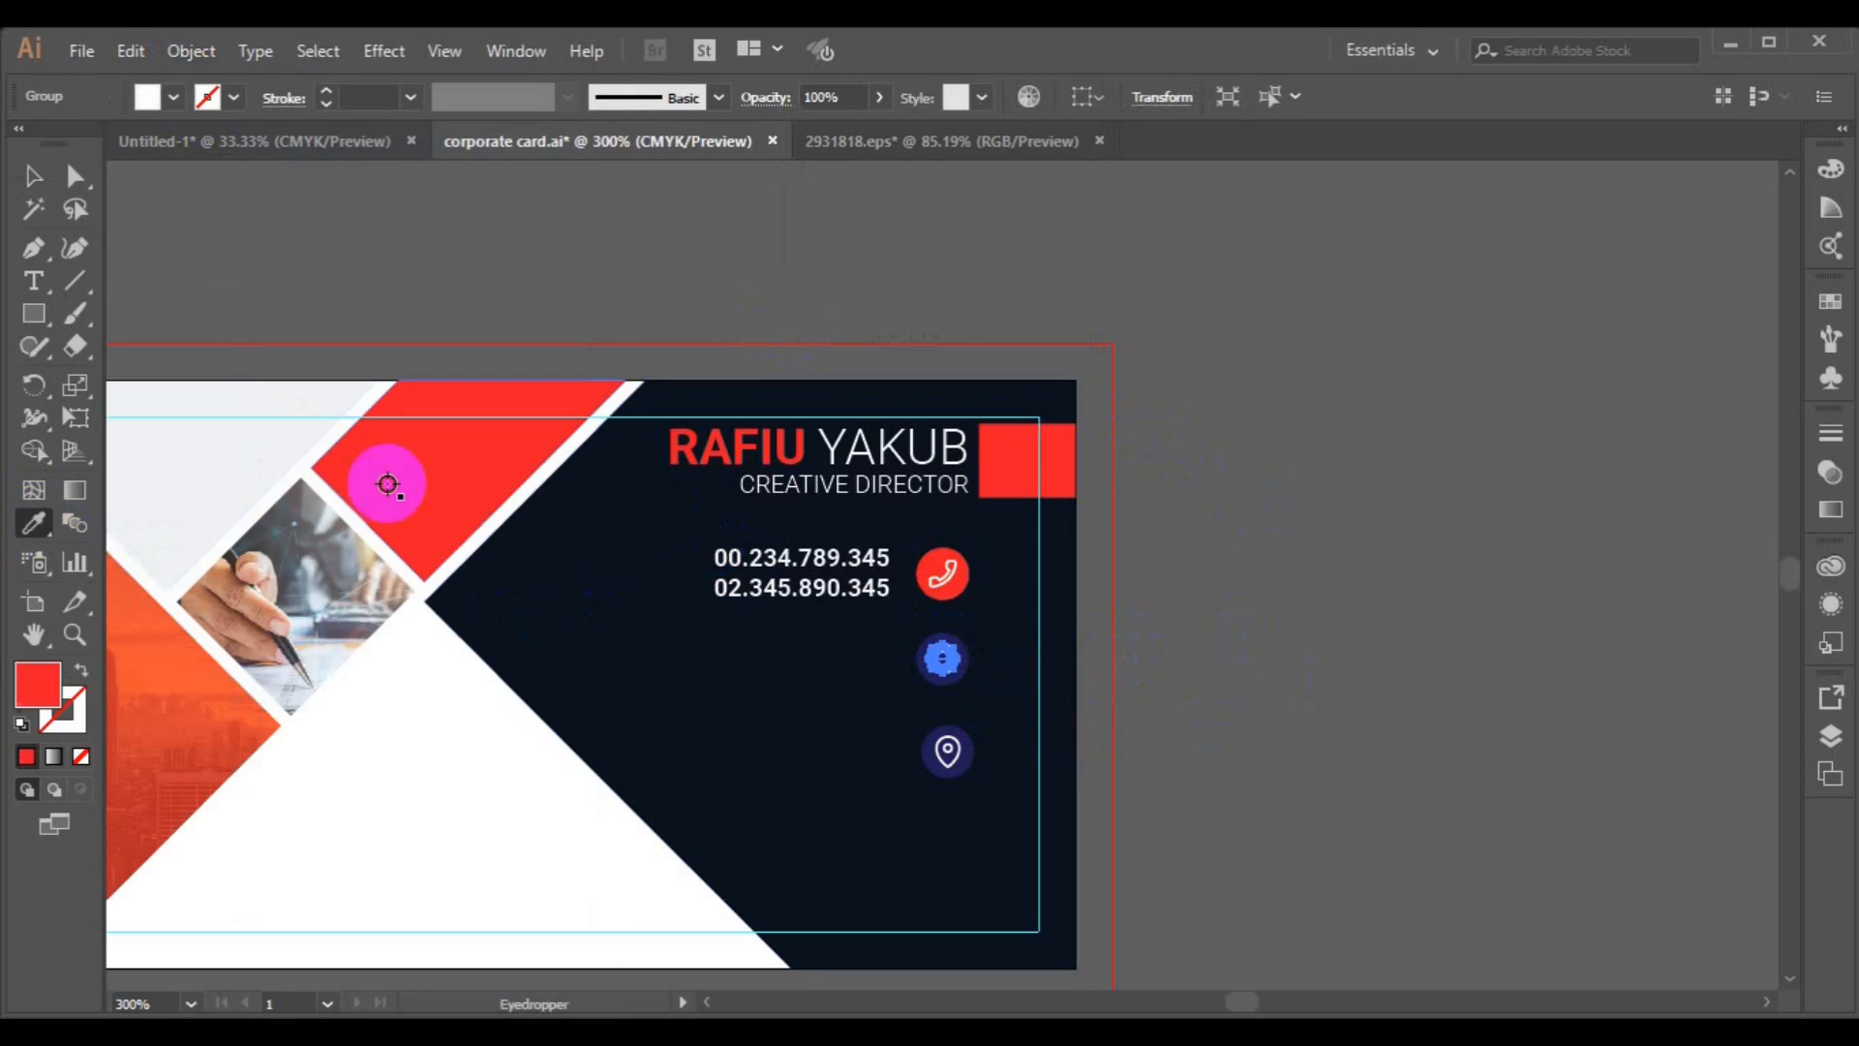
# Fill the globe icon's circle with the light grey of the card using the Eyedropper.
pyautogui.click(32, 175)
pyautogui.click(935, 687)
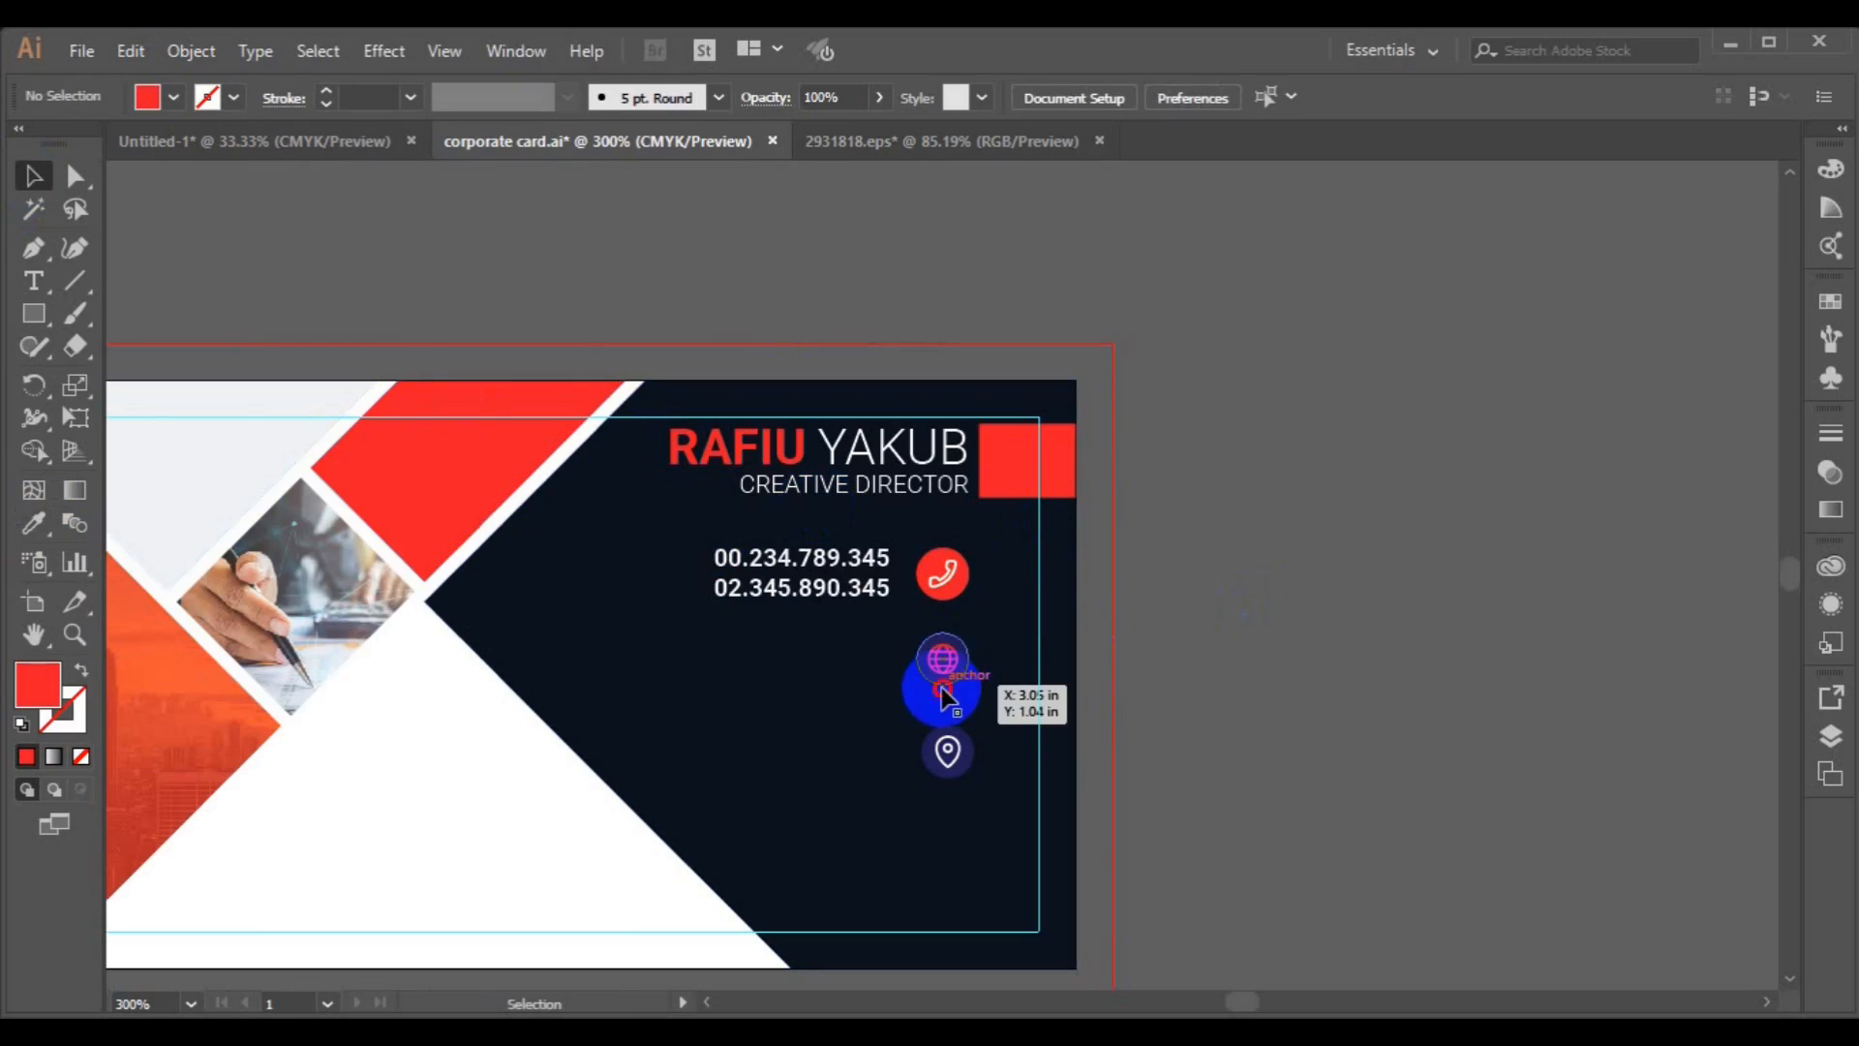
pyautogui.click(940, 682)
pyautogui.click(38, 526)
pyautogui.click(228, 460)
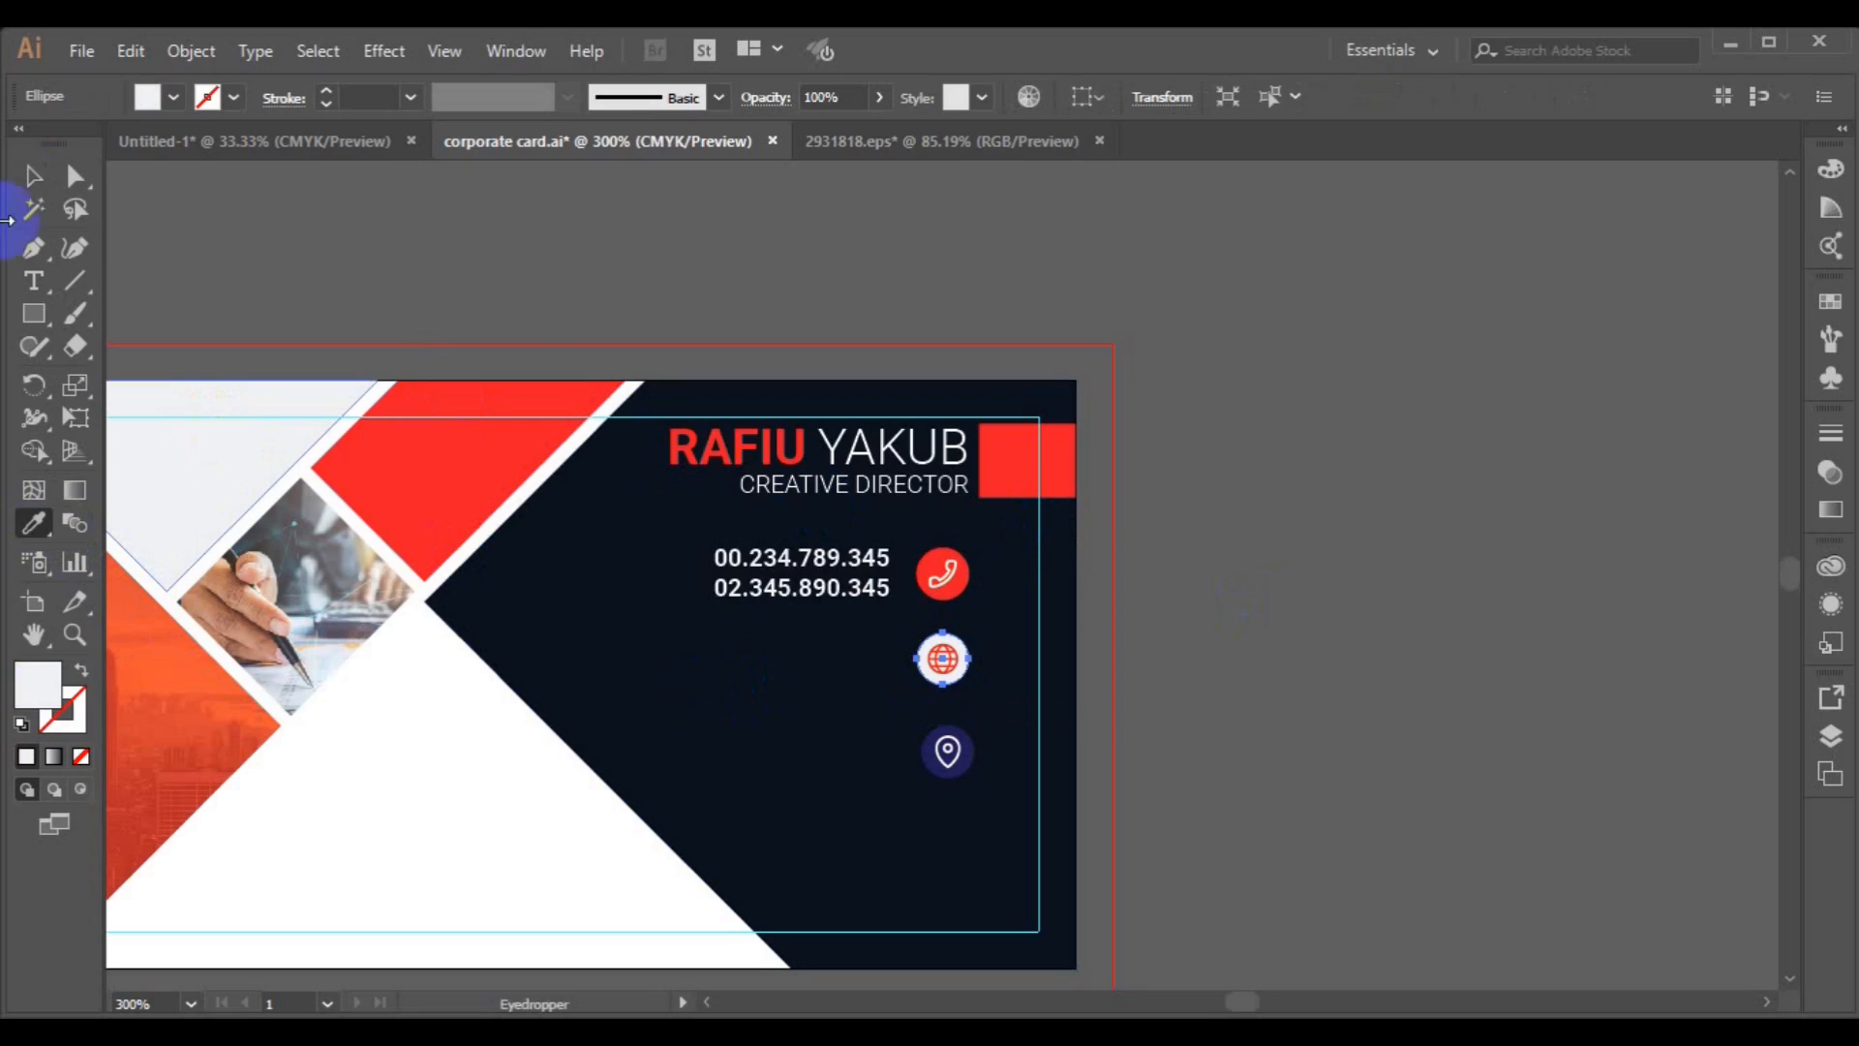
# Duplicate the phone number text downward beside the globe icon.
pyautogui.click(32, 175)
pyautogui.click(946, 659)
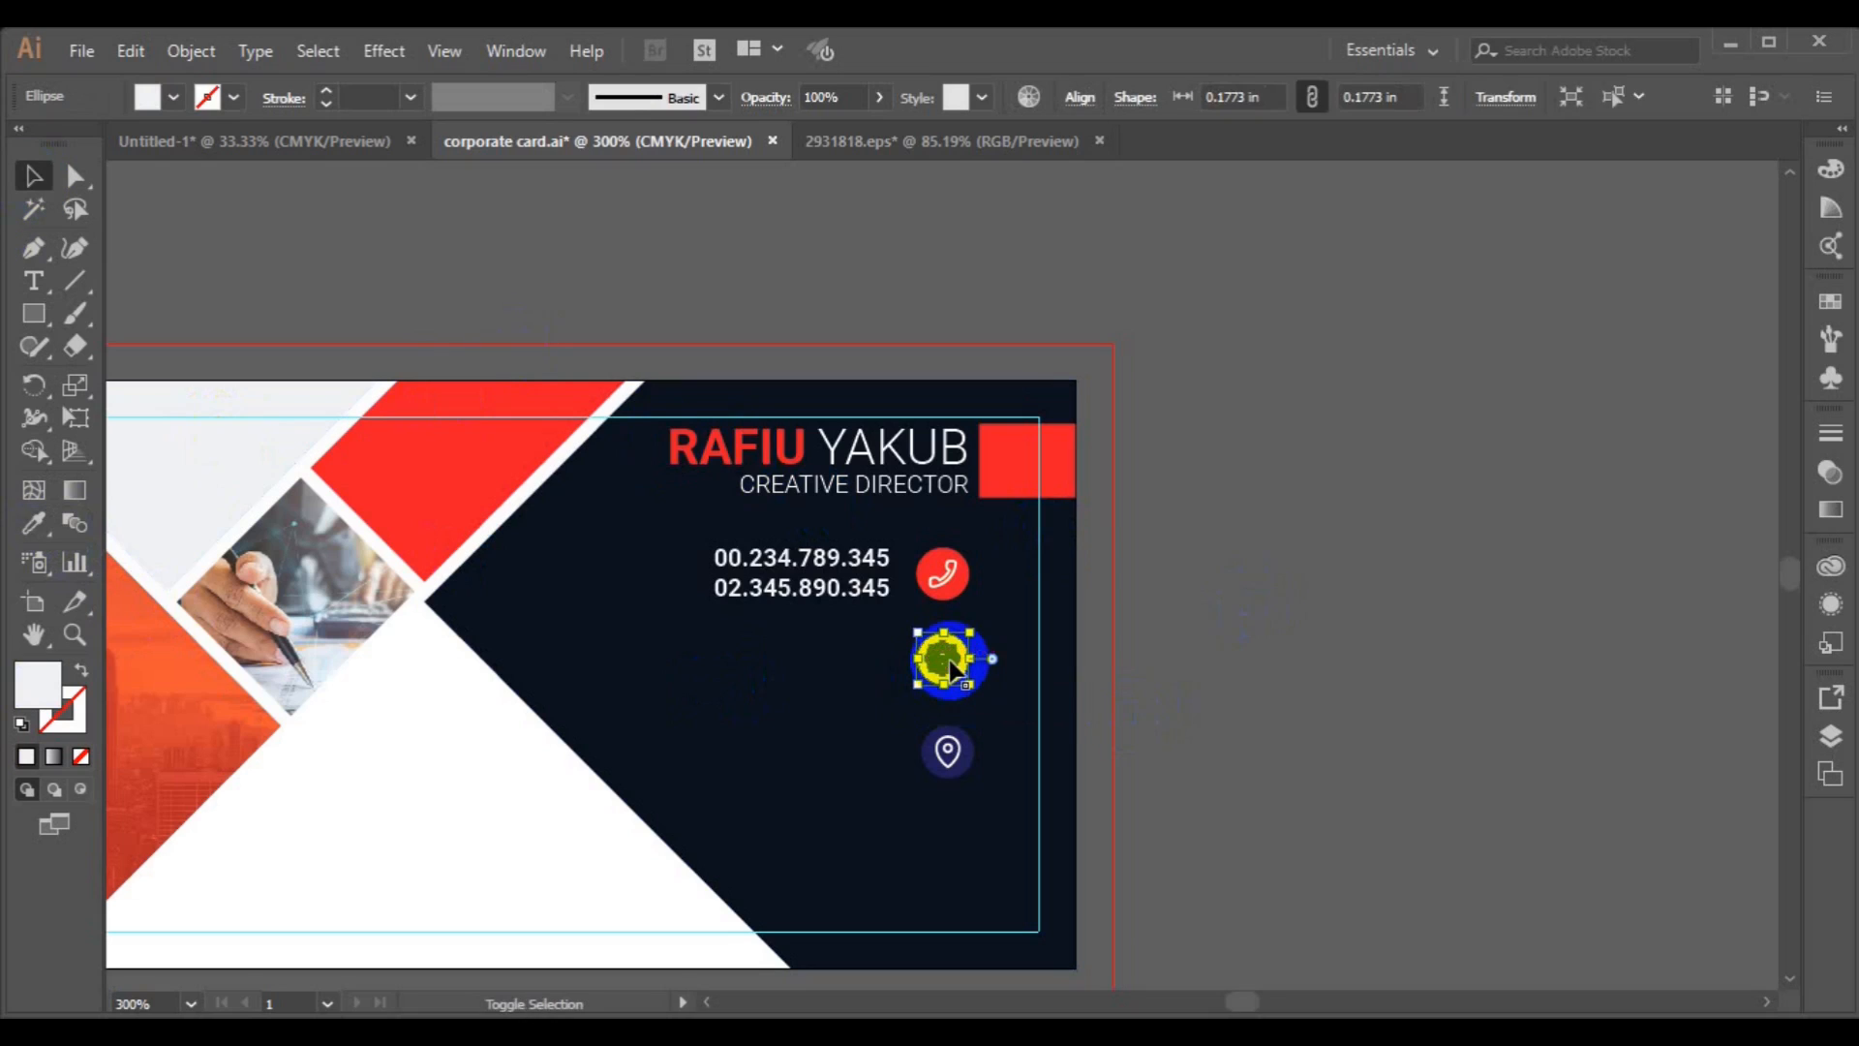
pyautogui.click(946, 654)
pyautogui.moveTo(833, 590); pyautogui.dragTo(835, 681)
pyautogui.press('t')
pyautogui.click(726, 644)
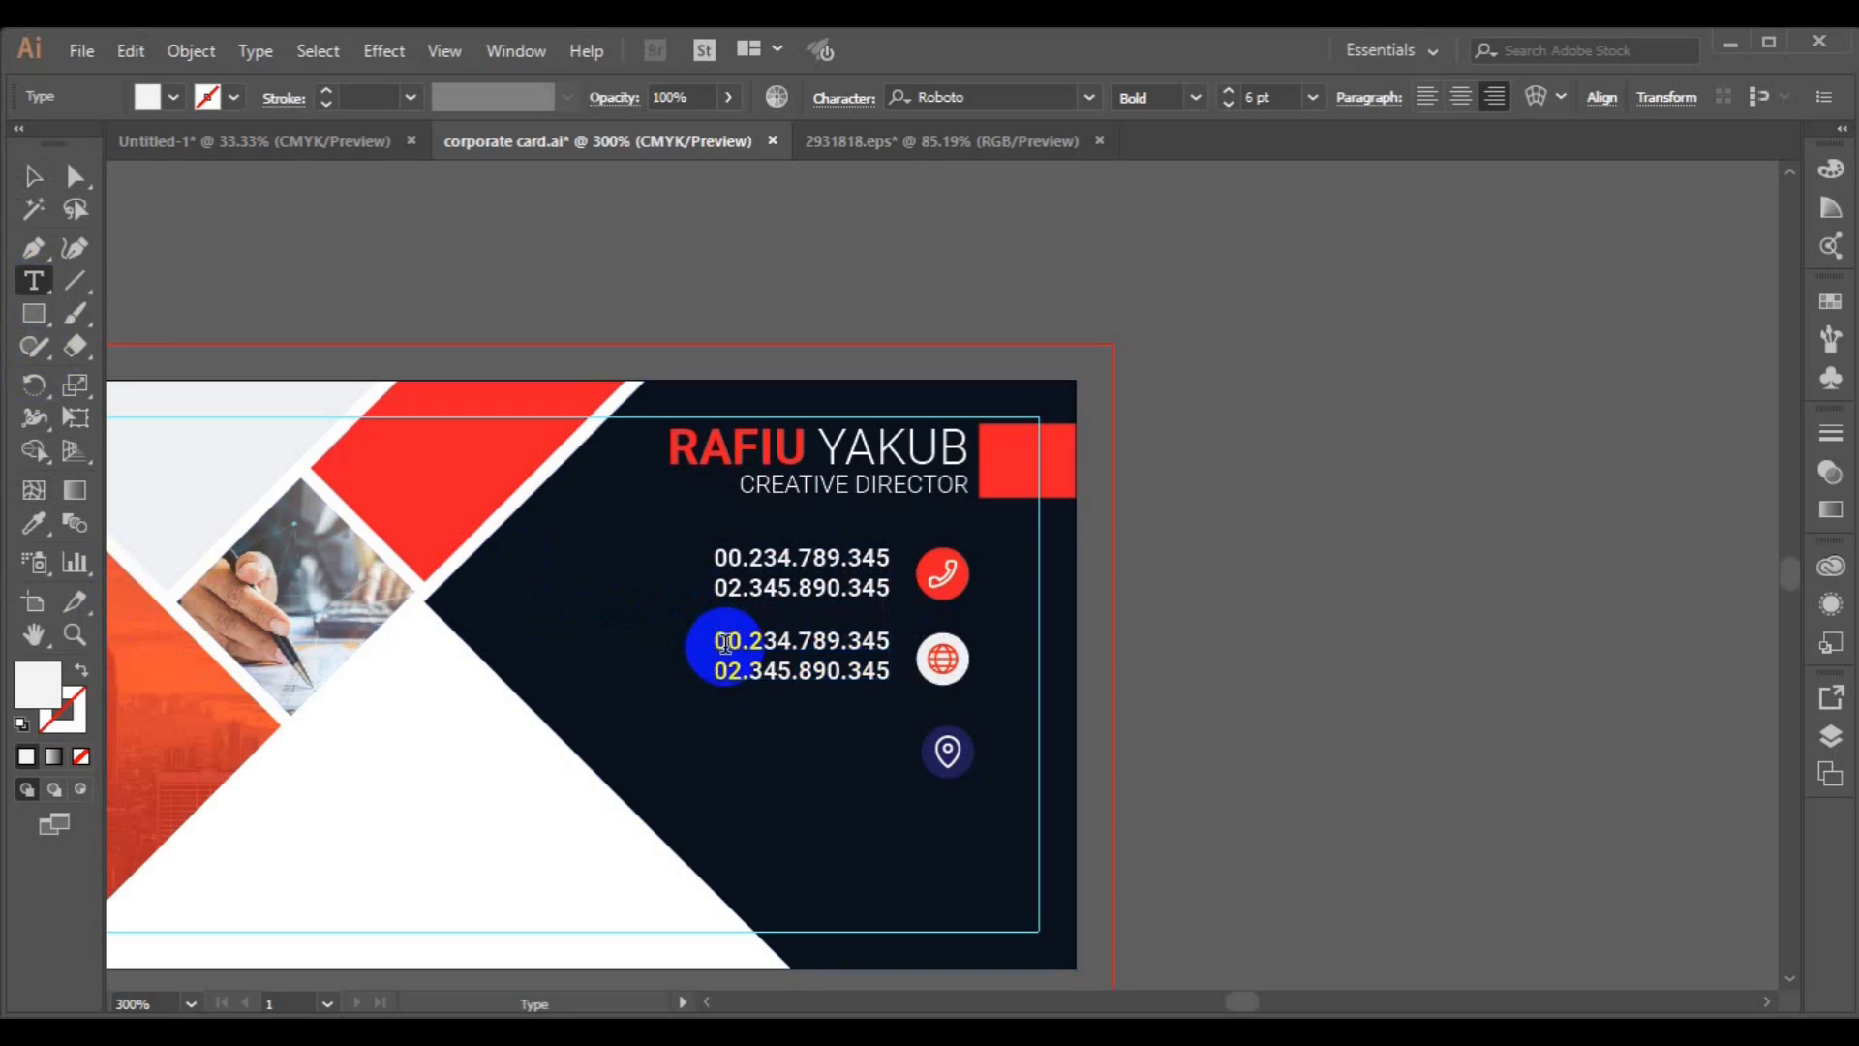
pyautogui.hotkey('ctrl', 'a')
pyautogui.write('www.websit')
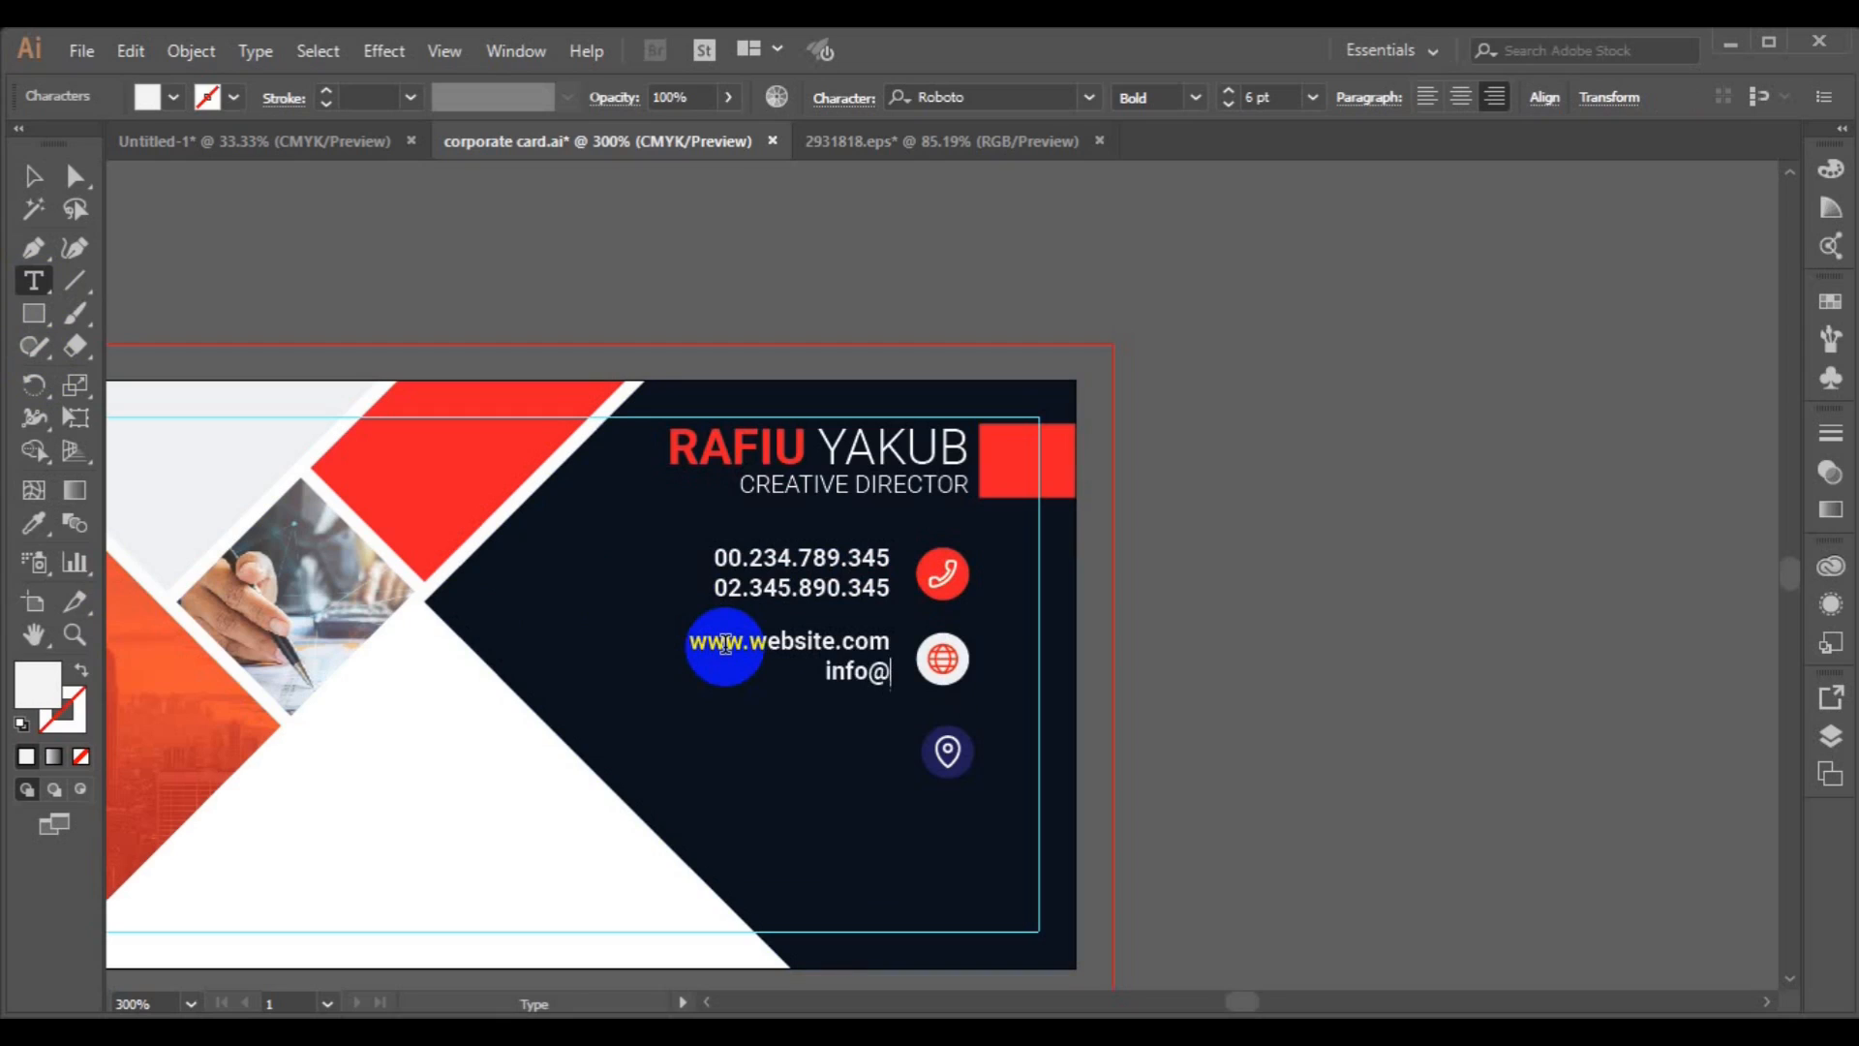
pyautogui.write('com')
# Centre the website text vertically with the globe icon.
pyautogui.click(32, 176)
pyautogui.keyDown('shift'); pyautogui.click(765, 588); pyautogui.keyUp('shift')
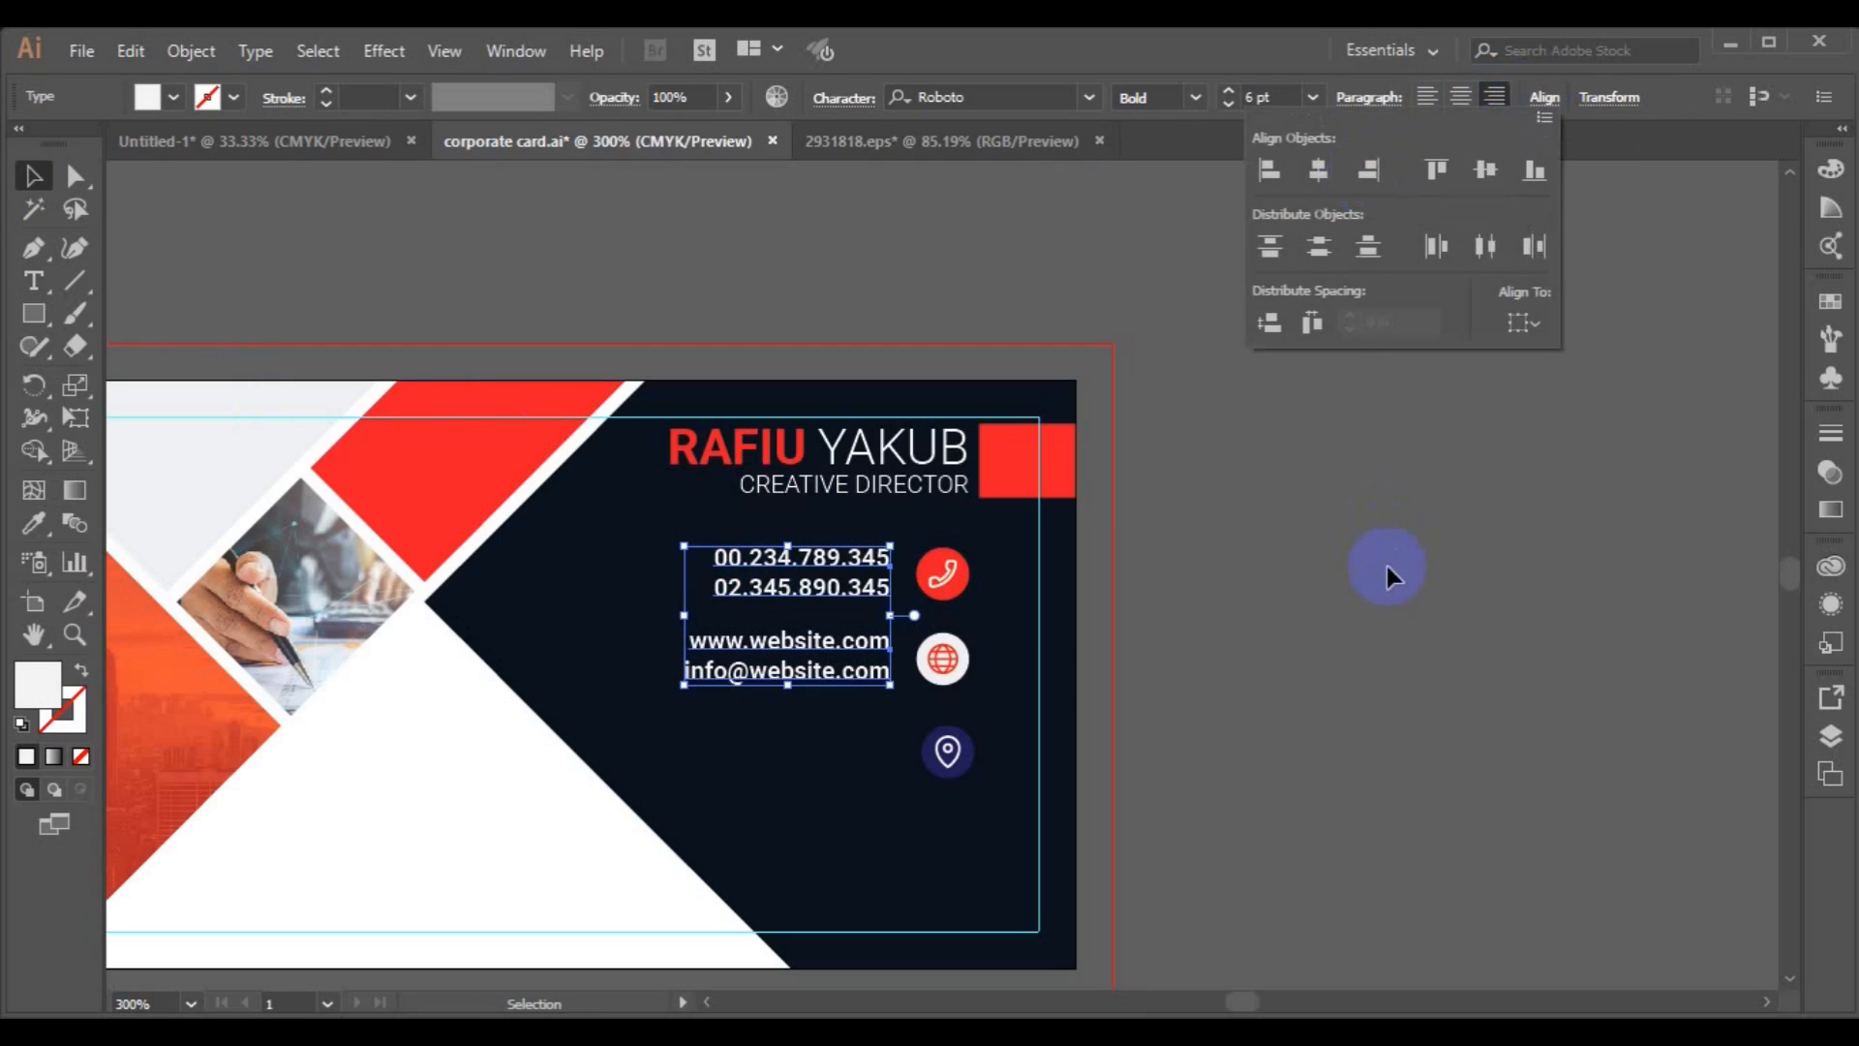
pyautogui.click(957, 661)
pyautogui.click(955, 663)
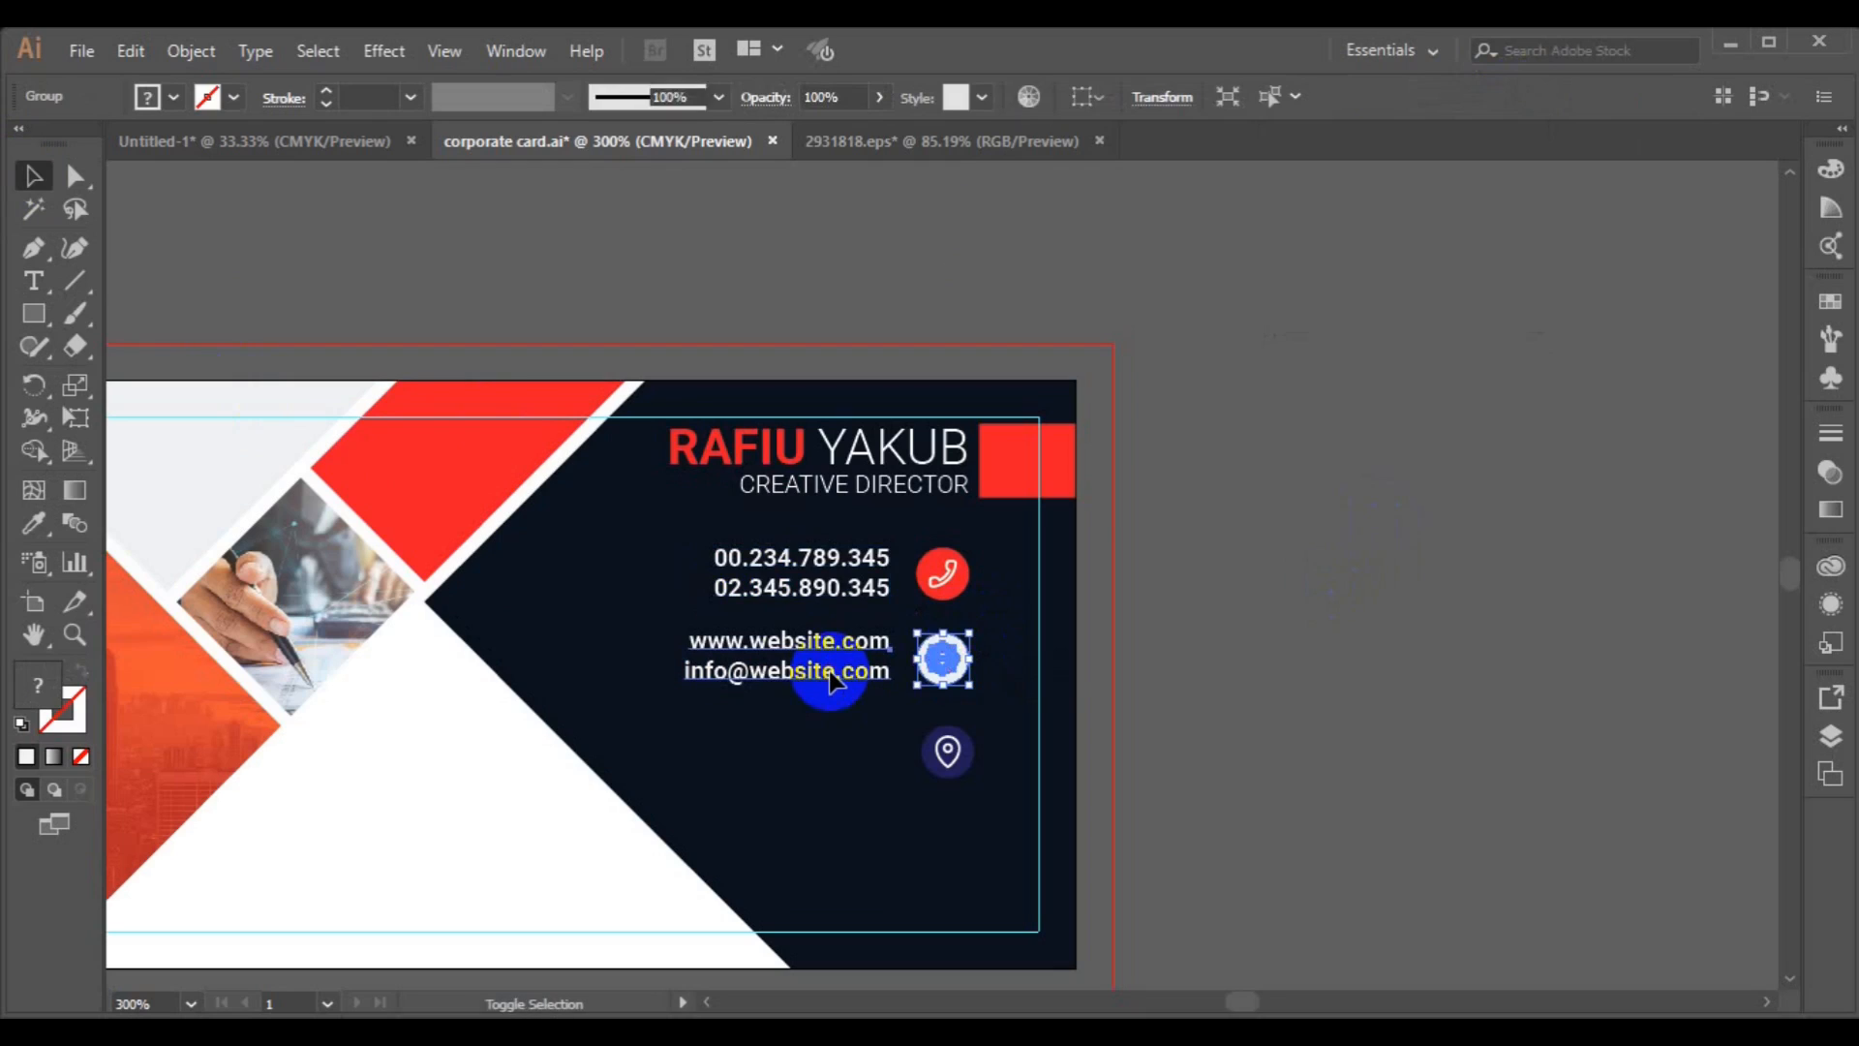
pyautogui.keyDown('shift'); pyautogui.click(830, 677); pyautogui.keyUp('shift')
pyautogui.click(1023, 101)
pyautogui.click(1216, 523)
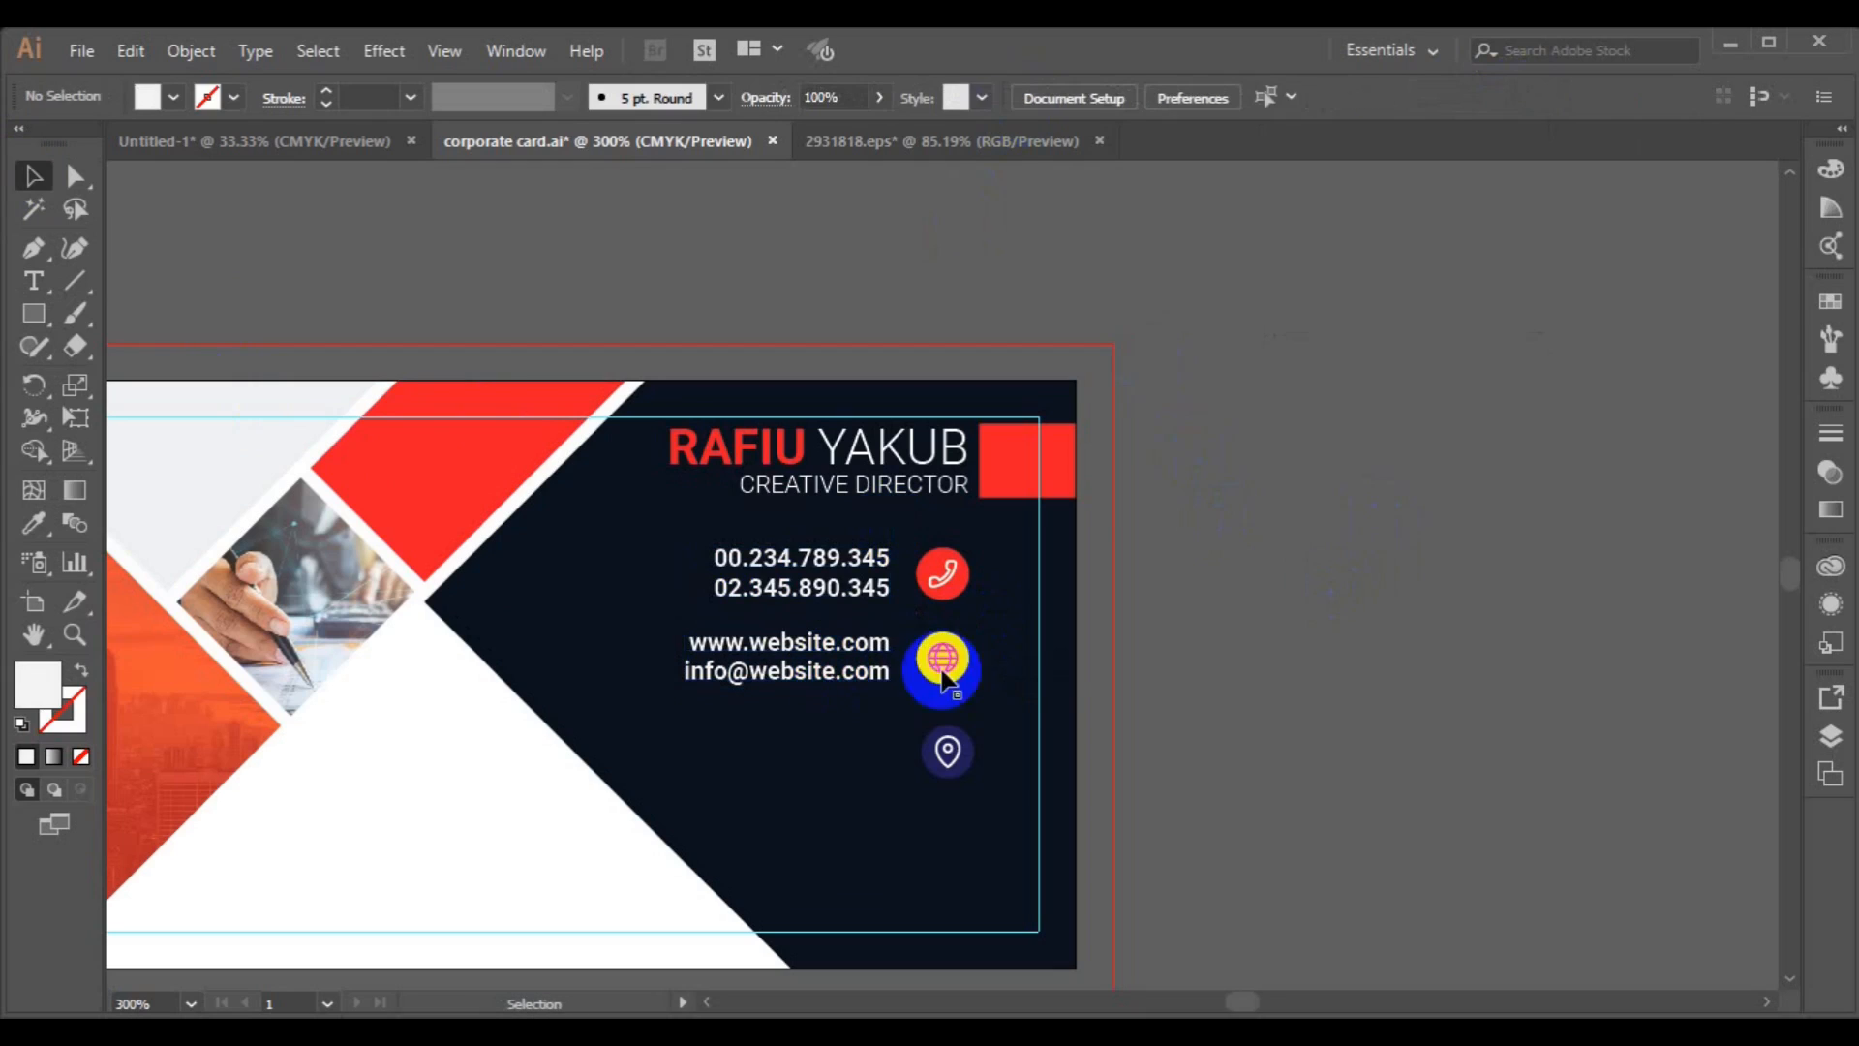
# Move the location icon up and centre it horizontally under the globe icon.
pyautogui.moveTo(959, 765); pyautogui.dragTo(945, 745)
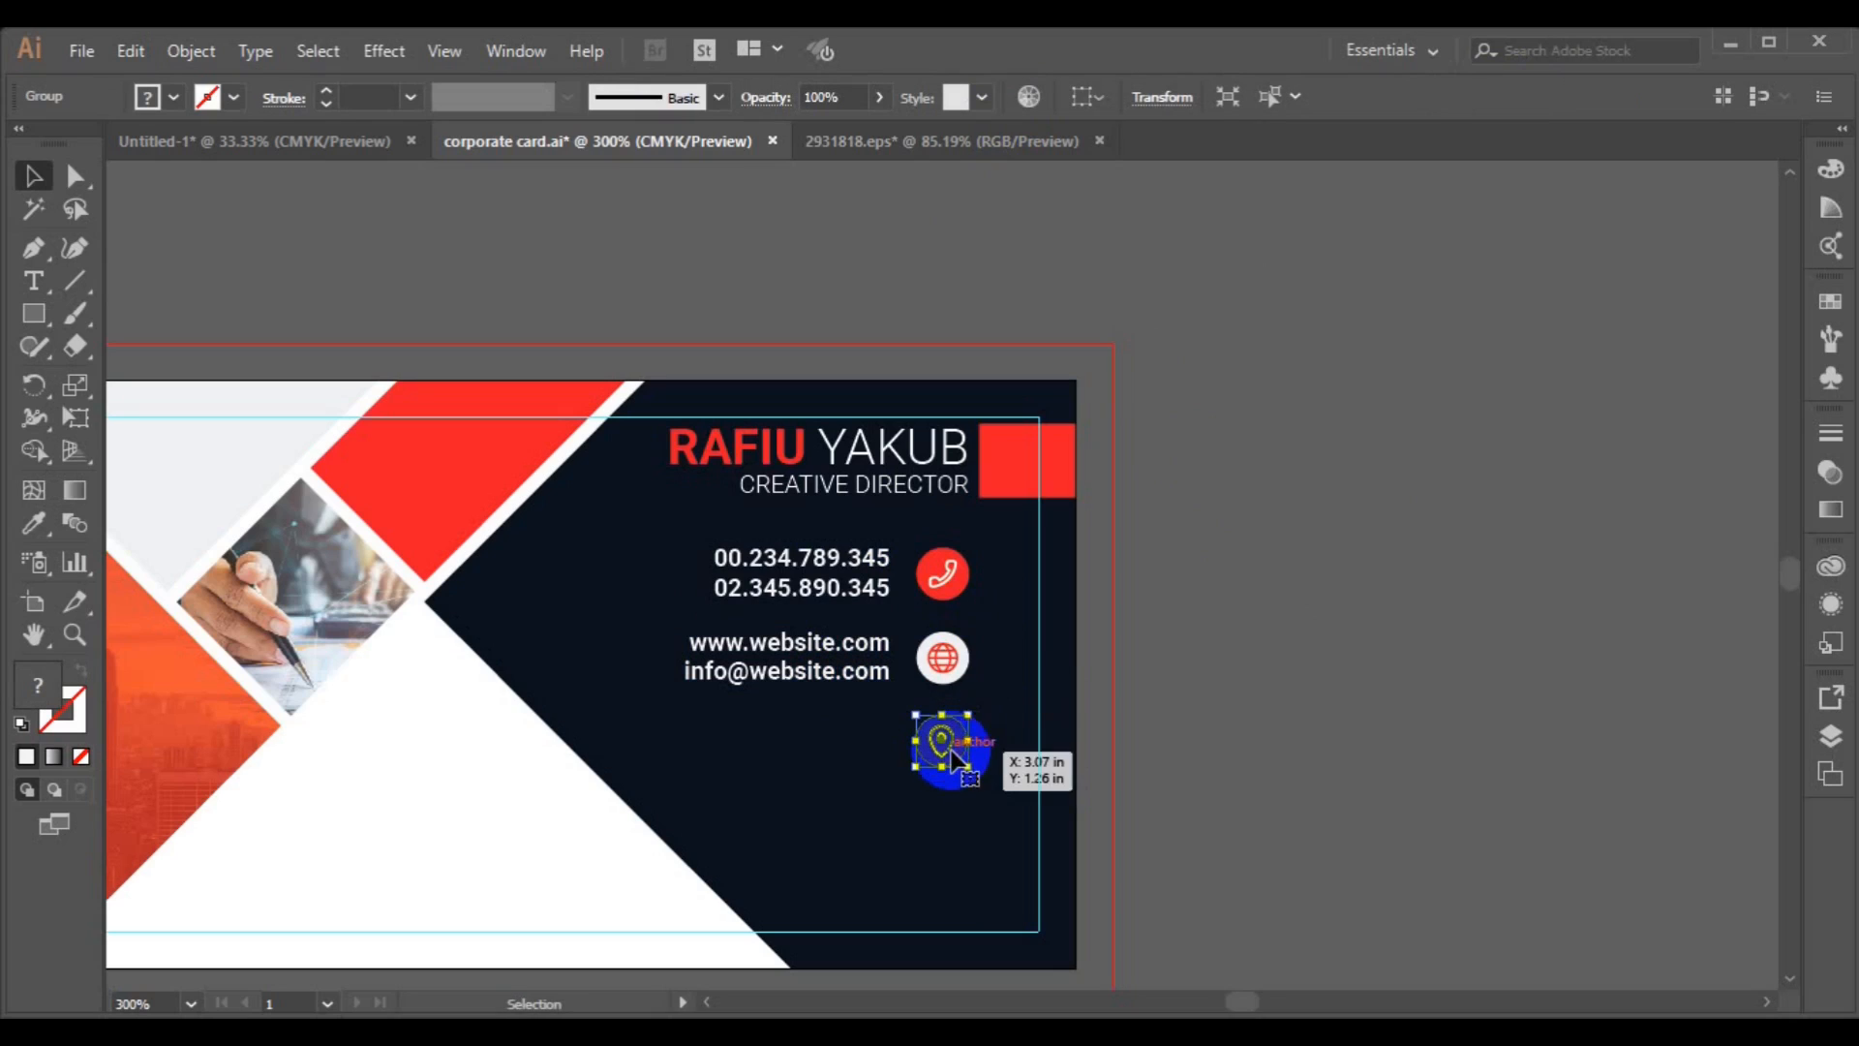
pyautogui.keyDown('shift'); pyautogui.click(942, 657); pyautogui.keyUp('shift')
pyautogui.click(1082, 98)
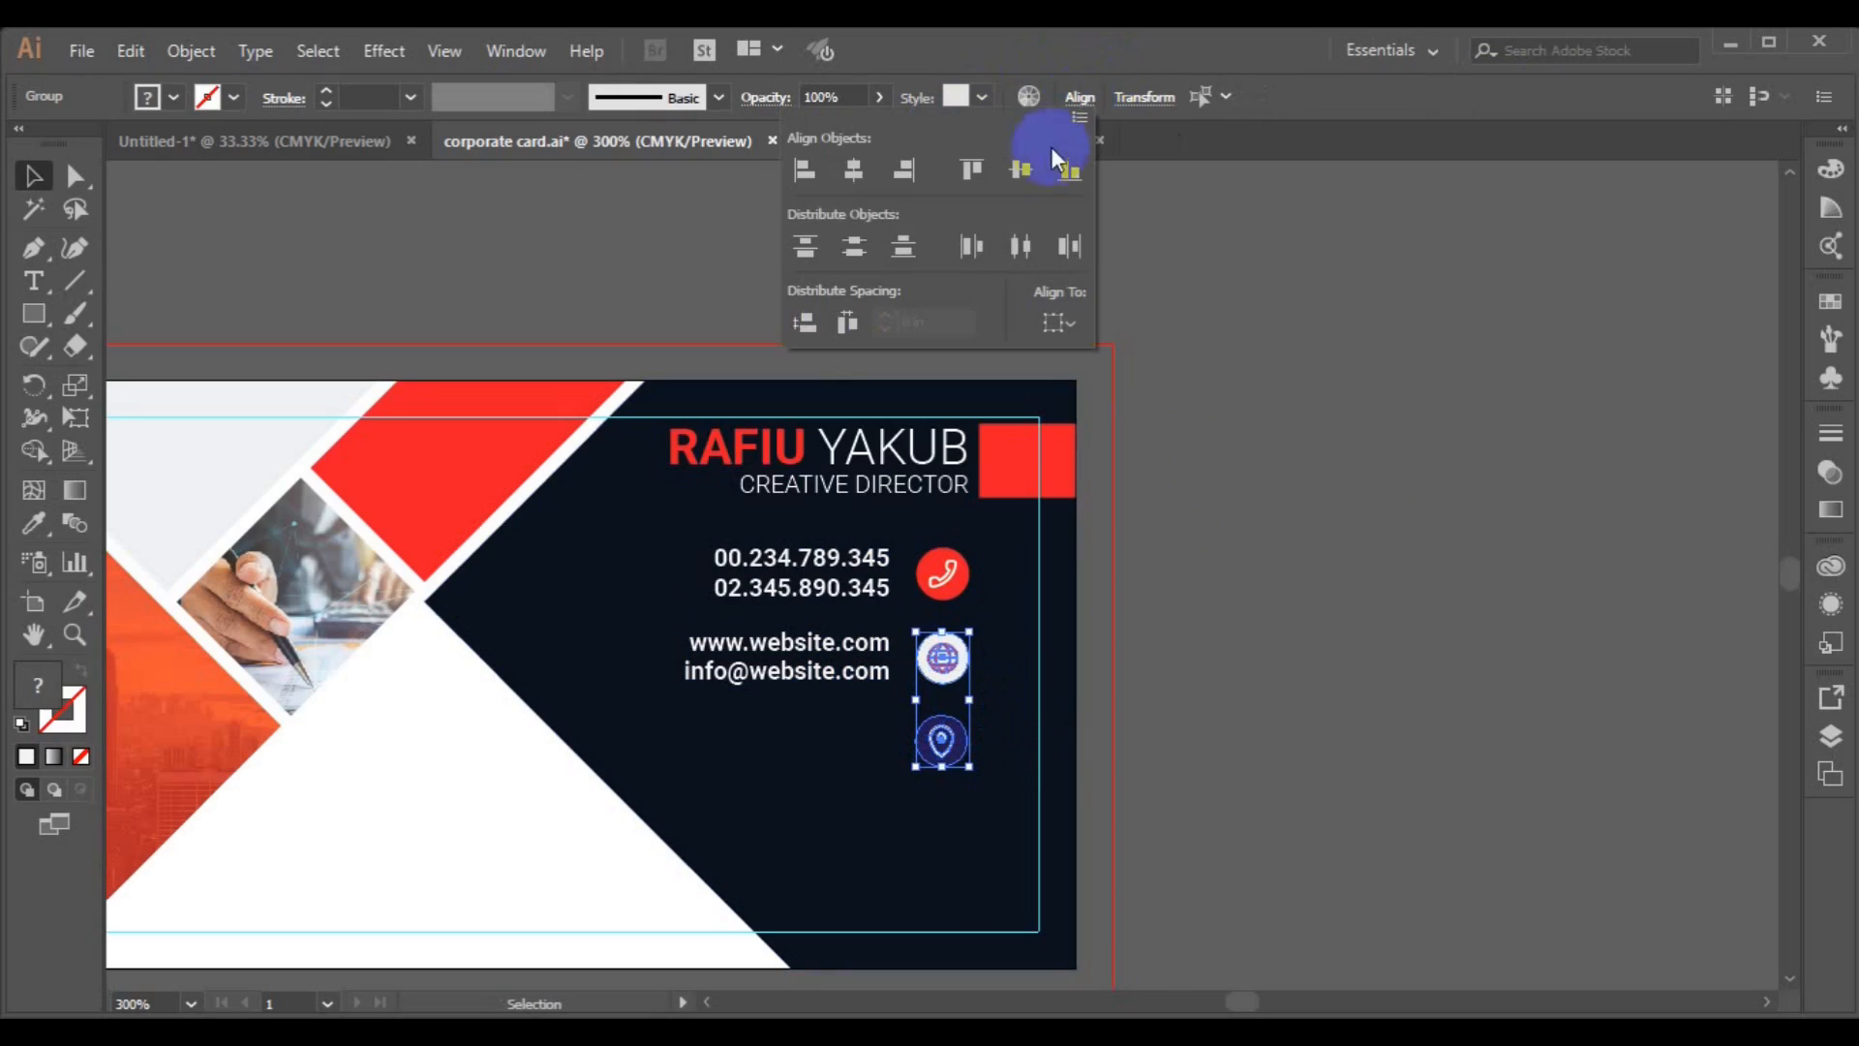
pyautogui.click(852, 182)
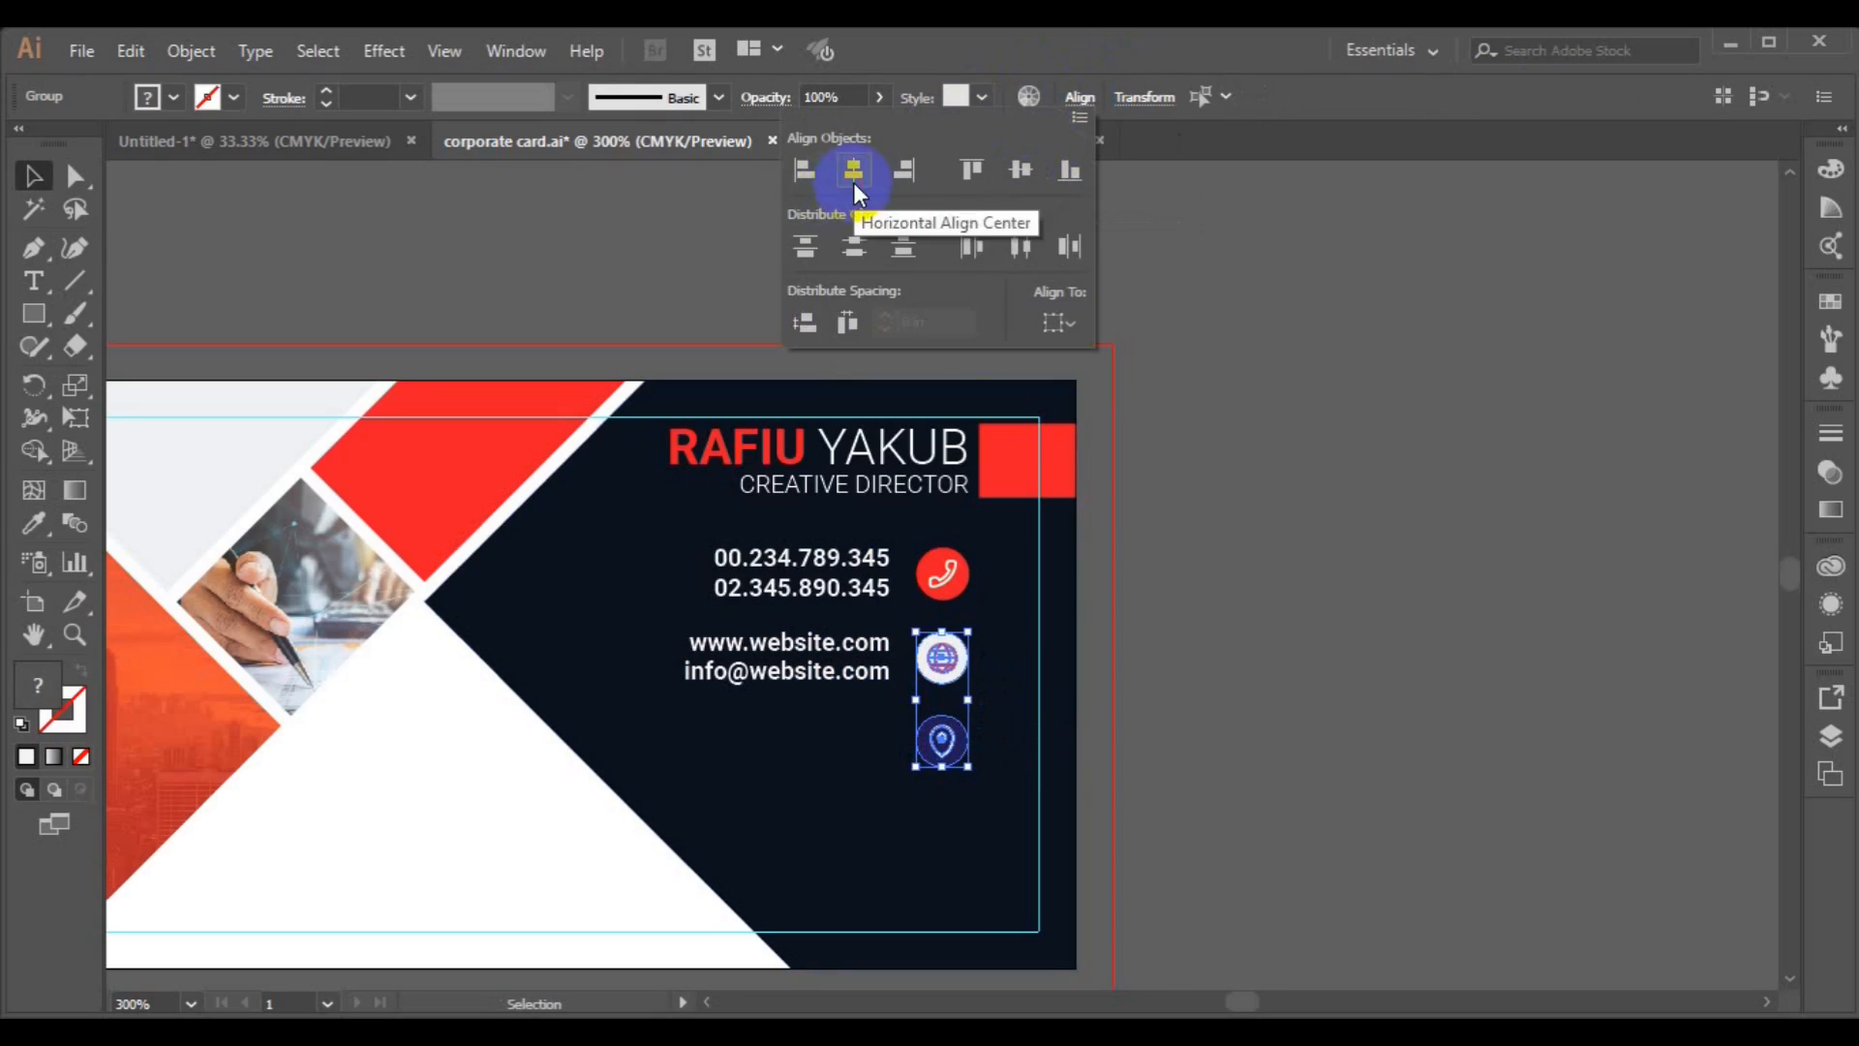
# Ungroup the location icon and fill its circle red with the Eyedropper.
pyautogui.click(961, 820)
pyautogui.click(956, 750)
pyautogui.click(191, 51)
pyautogui.click(295, 137)
pyautogui.click(1238, 620)
pyautogui.click(956, 756)
pyautogui.click(34, 524)
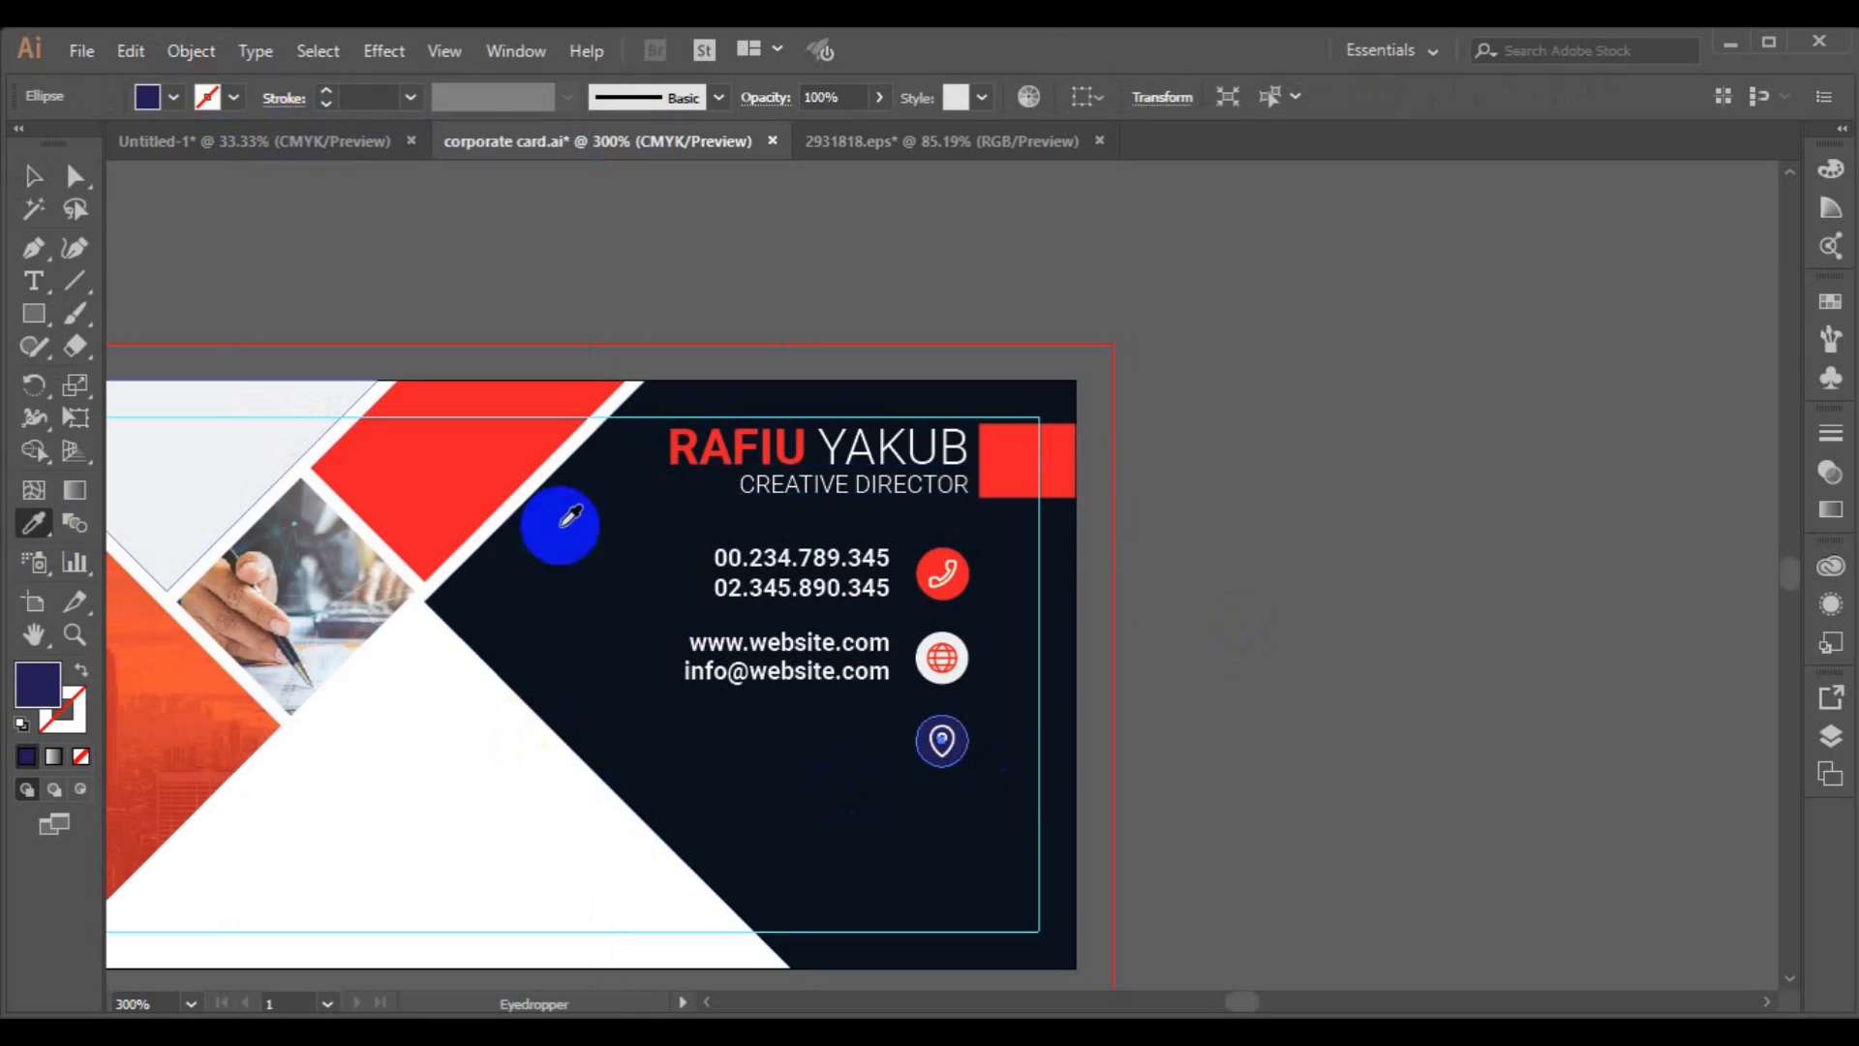
pyautogui.click(926, 569)
# Reposition the location pin inside its red circle.
pyautogui.click(23, 177)
pyautogui.click(1222, 643)
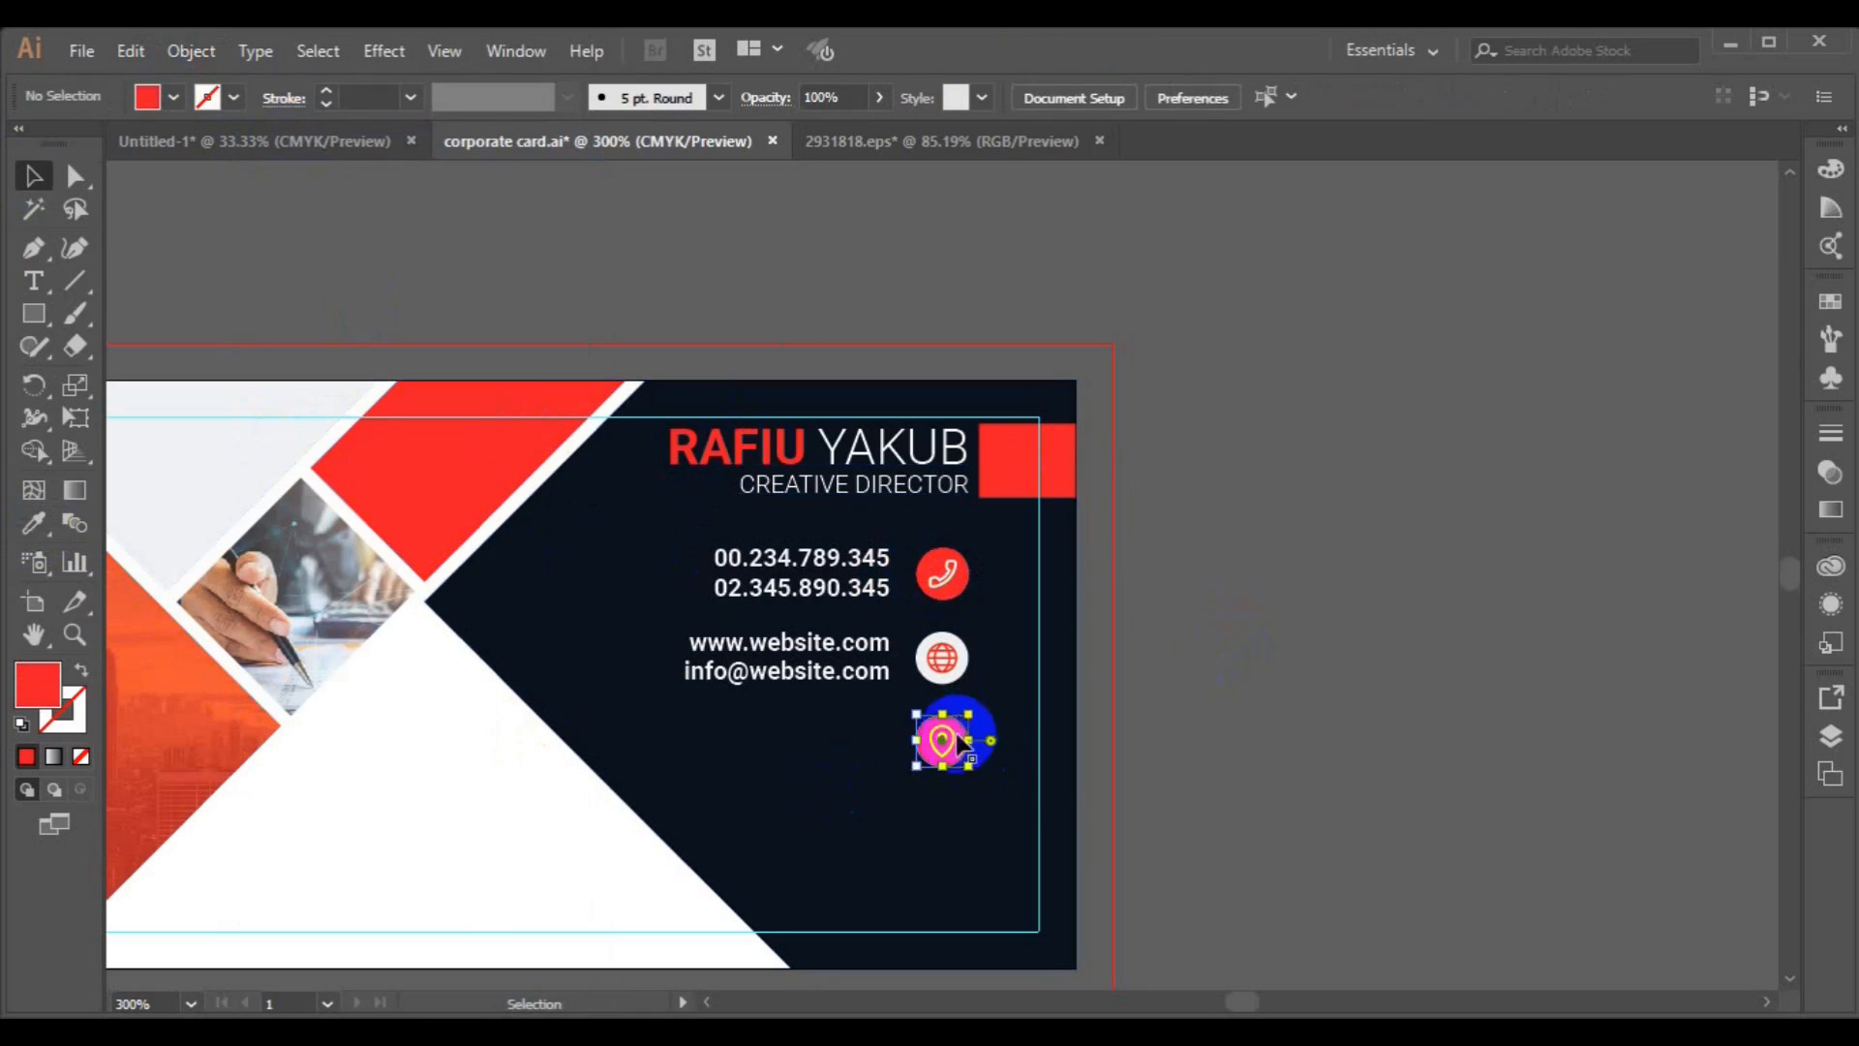
pyautogui.click(950, 743)
pyautogui.moveTo(971, 733); pyautogui.dragTo(974, 746)
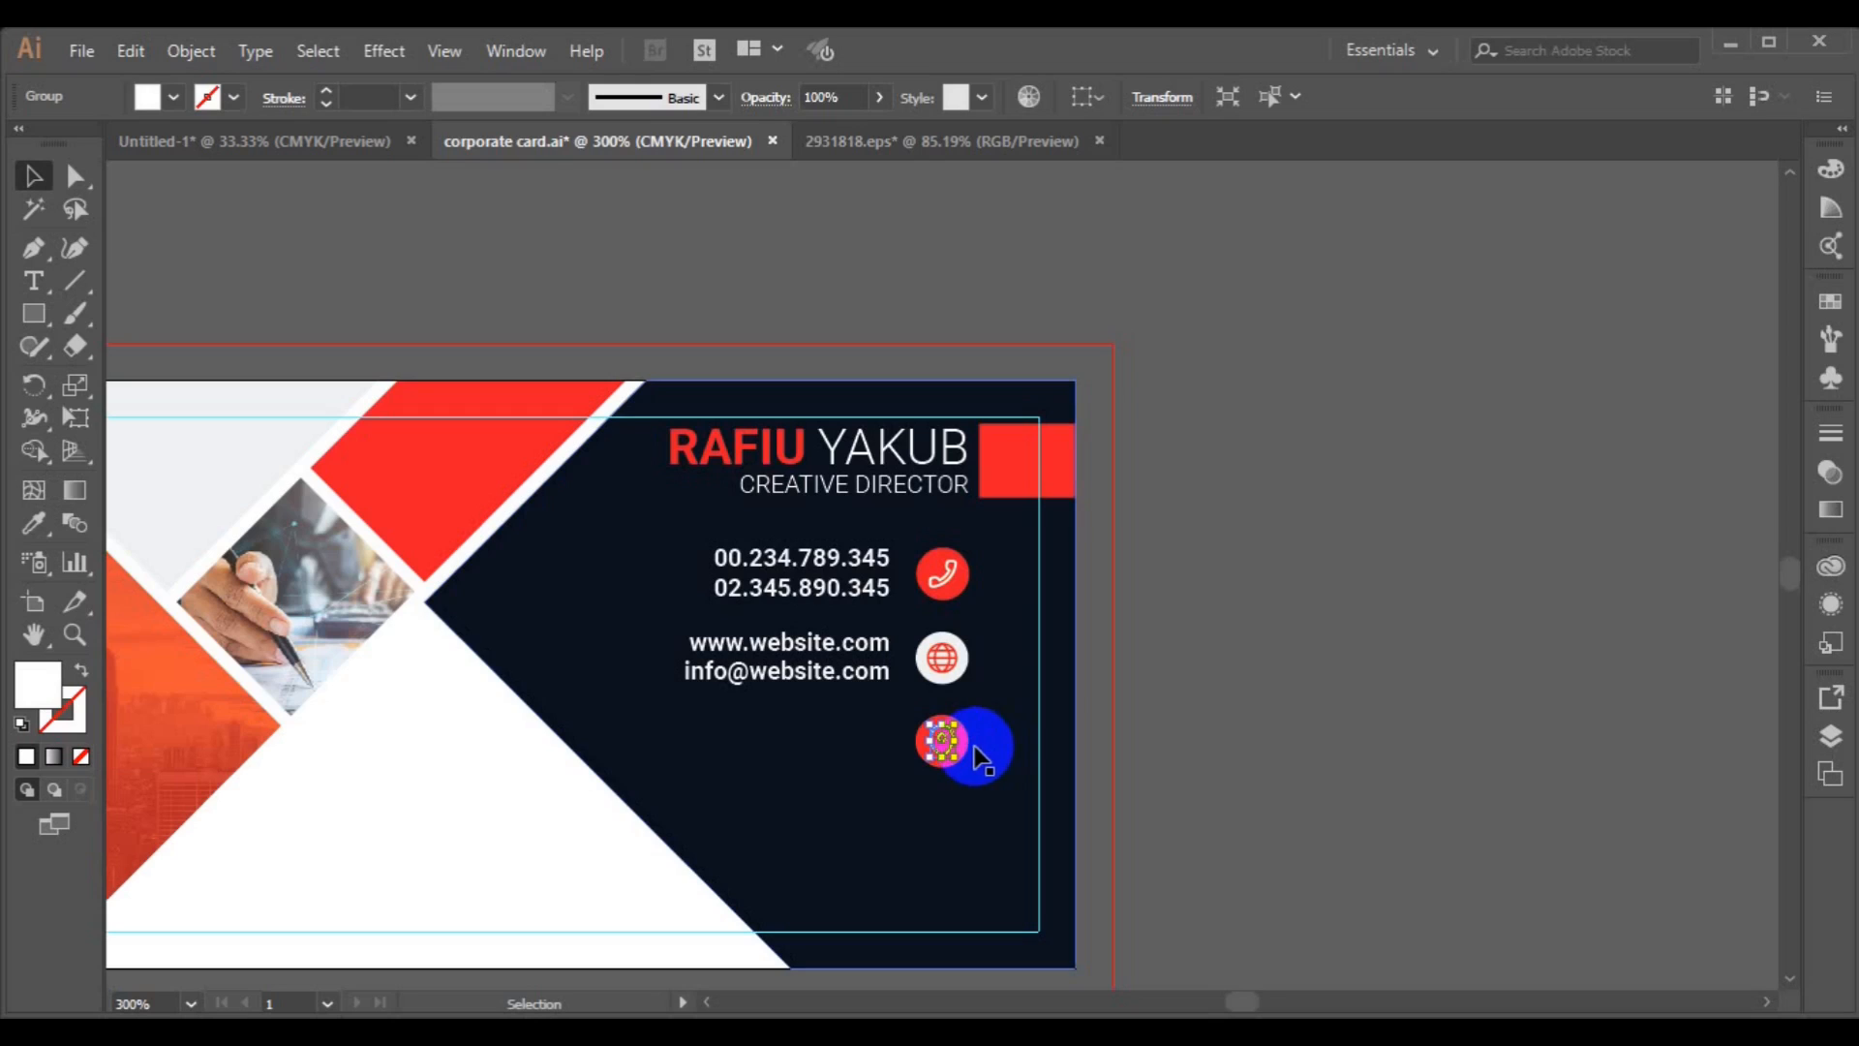
pyautogui.click(1166, 672)
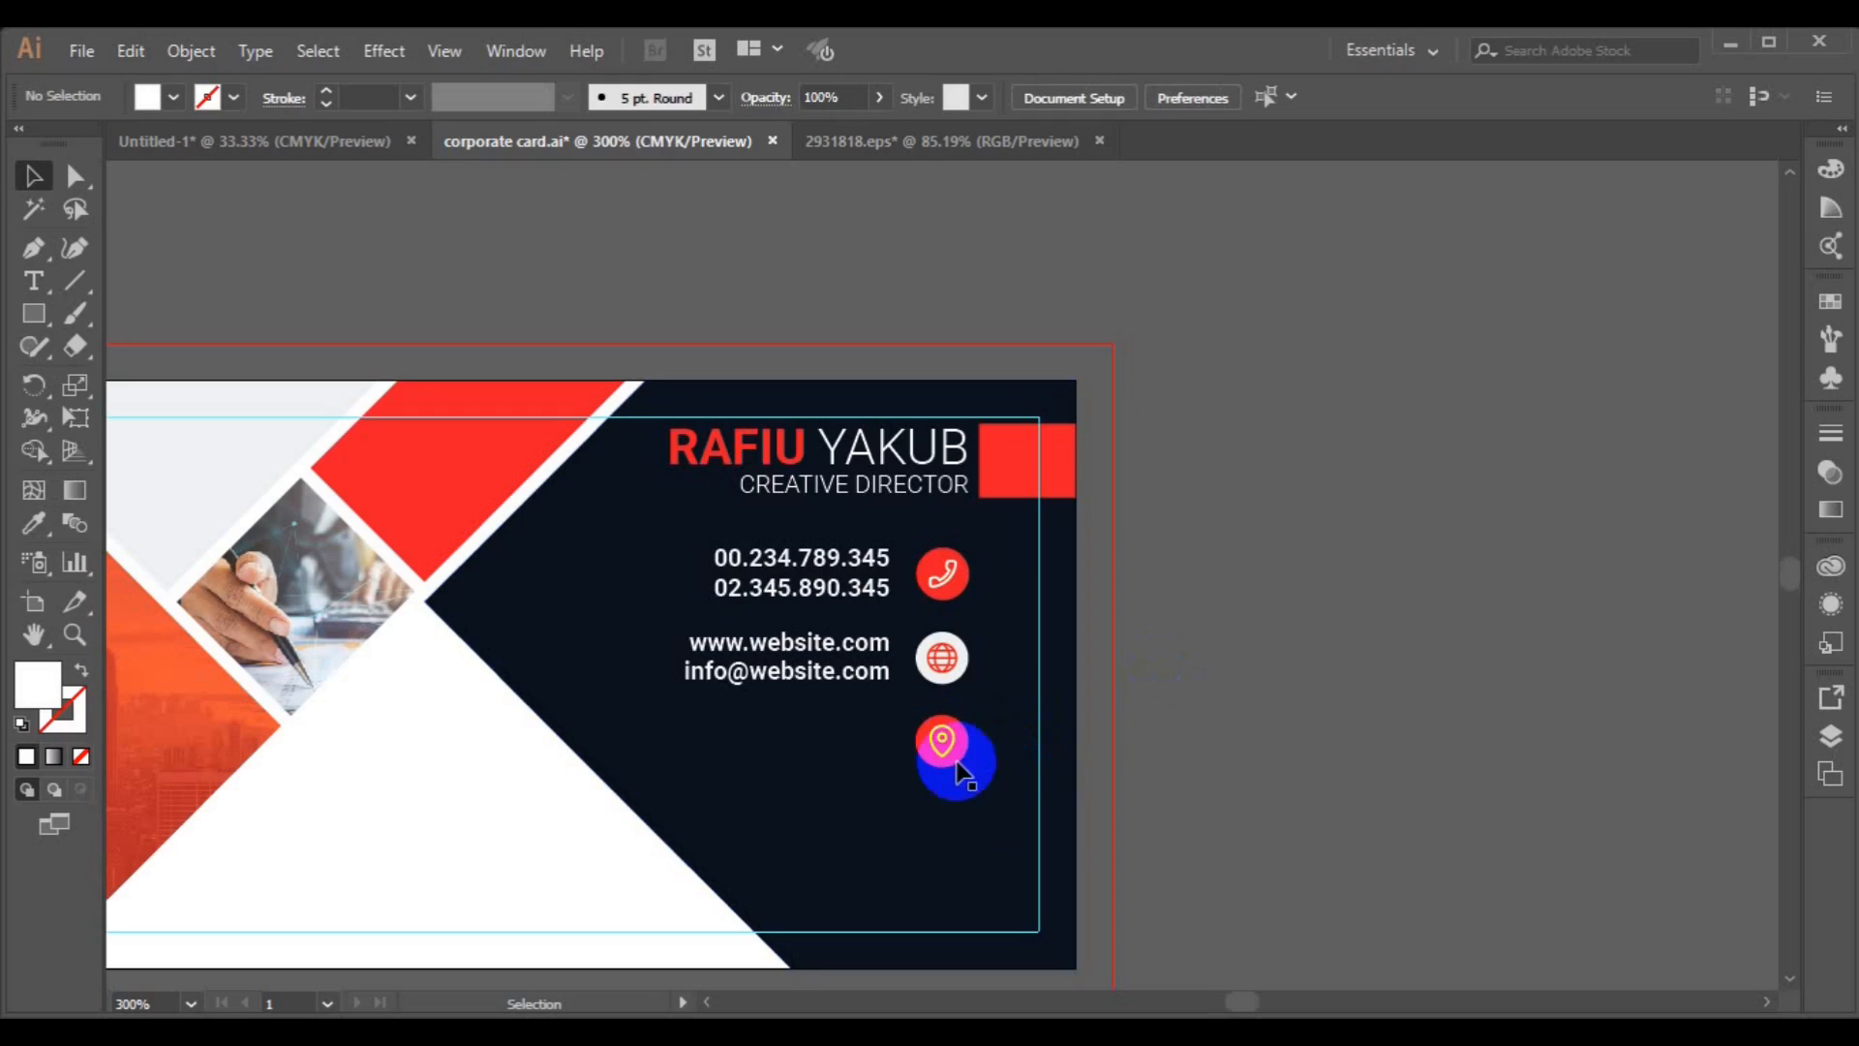
pyautogui.click(947, 762)
pyautogui.keyDown('shift'); pyautogui.click(947, 762); pyautogui.keyUp('shift')
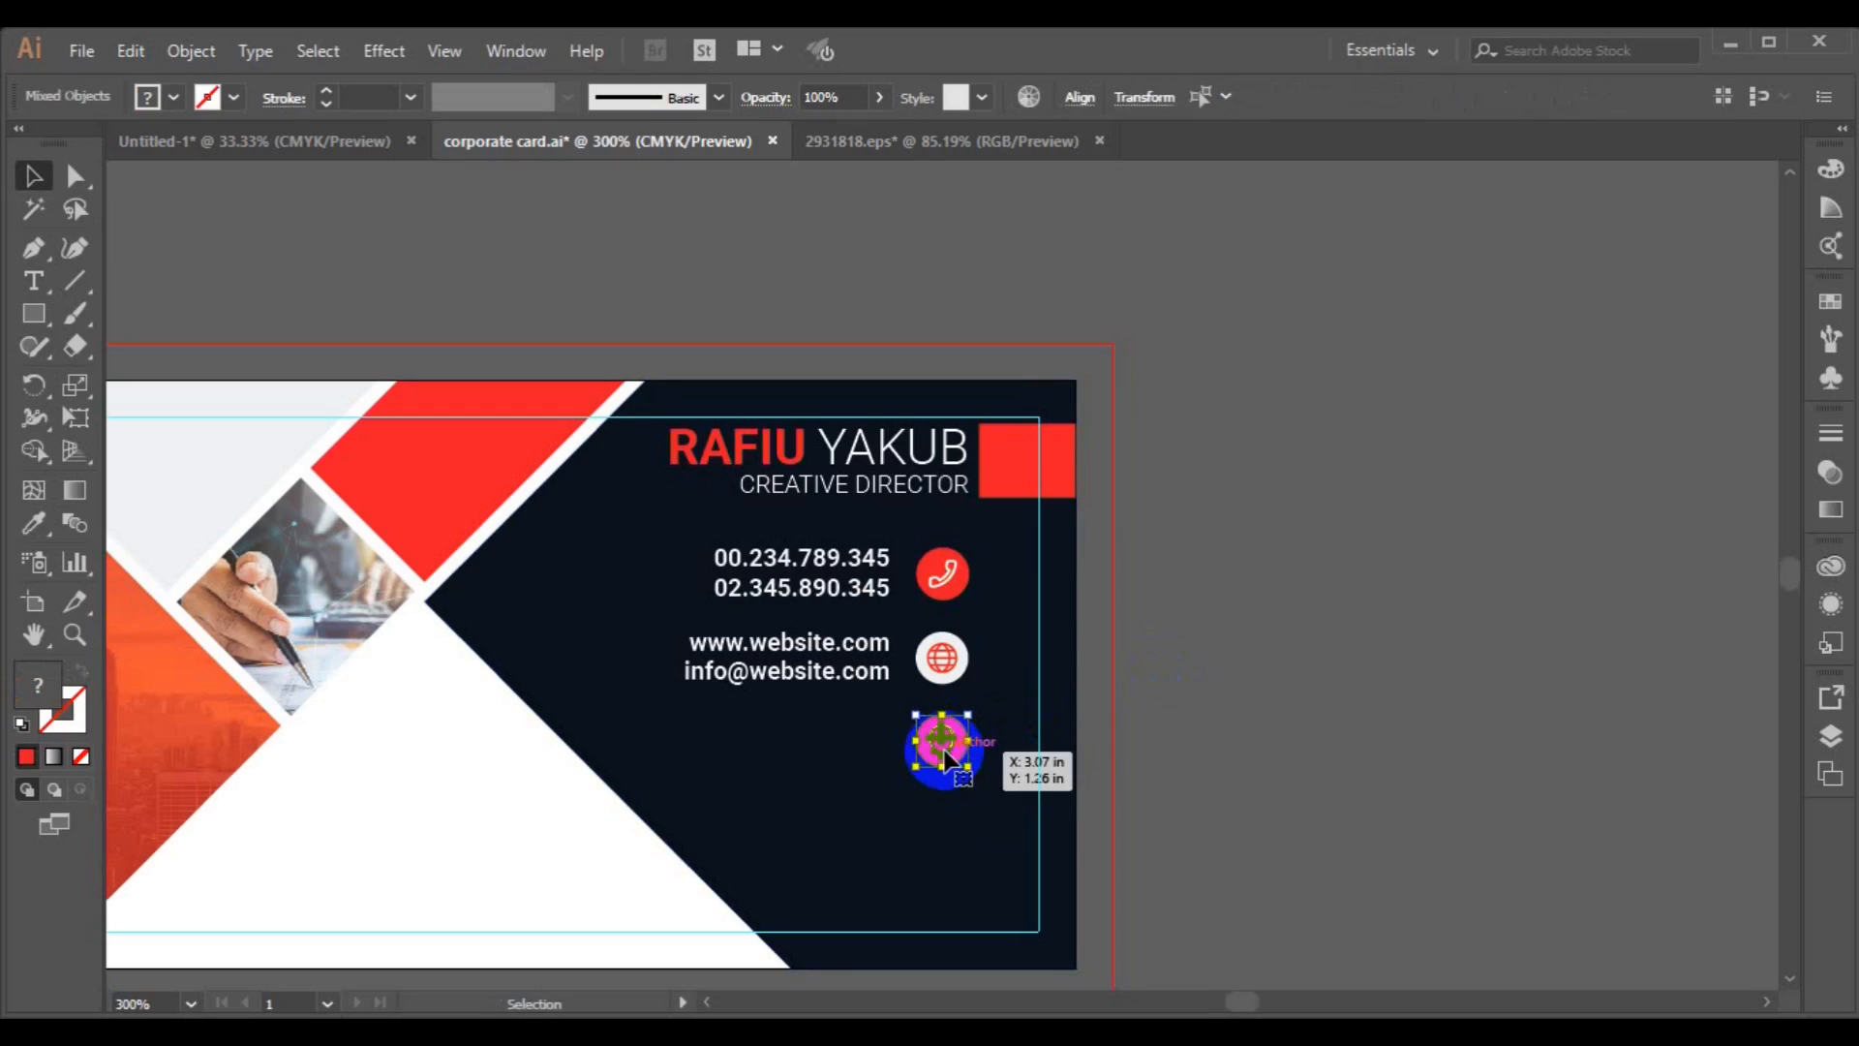
# Duplicate the website text beside the location icon and replace it with a two-line street address.
pyautogui.click(815, 685)
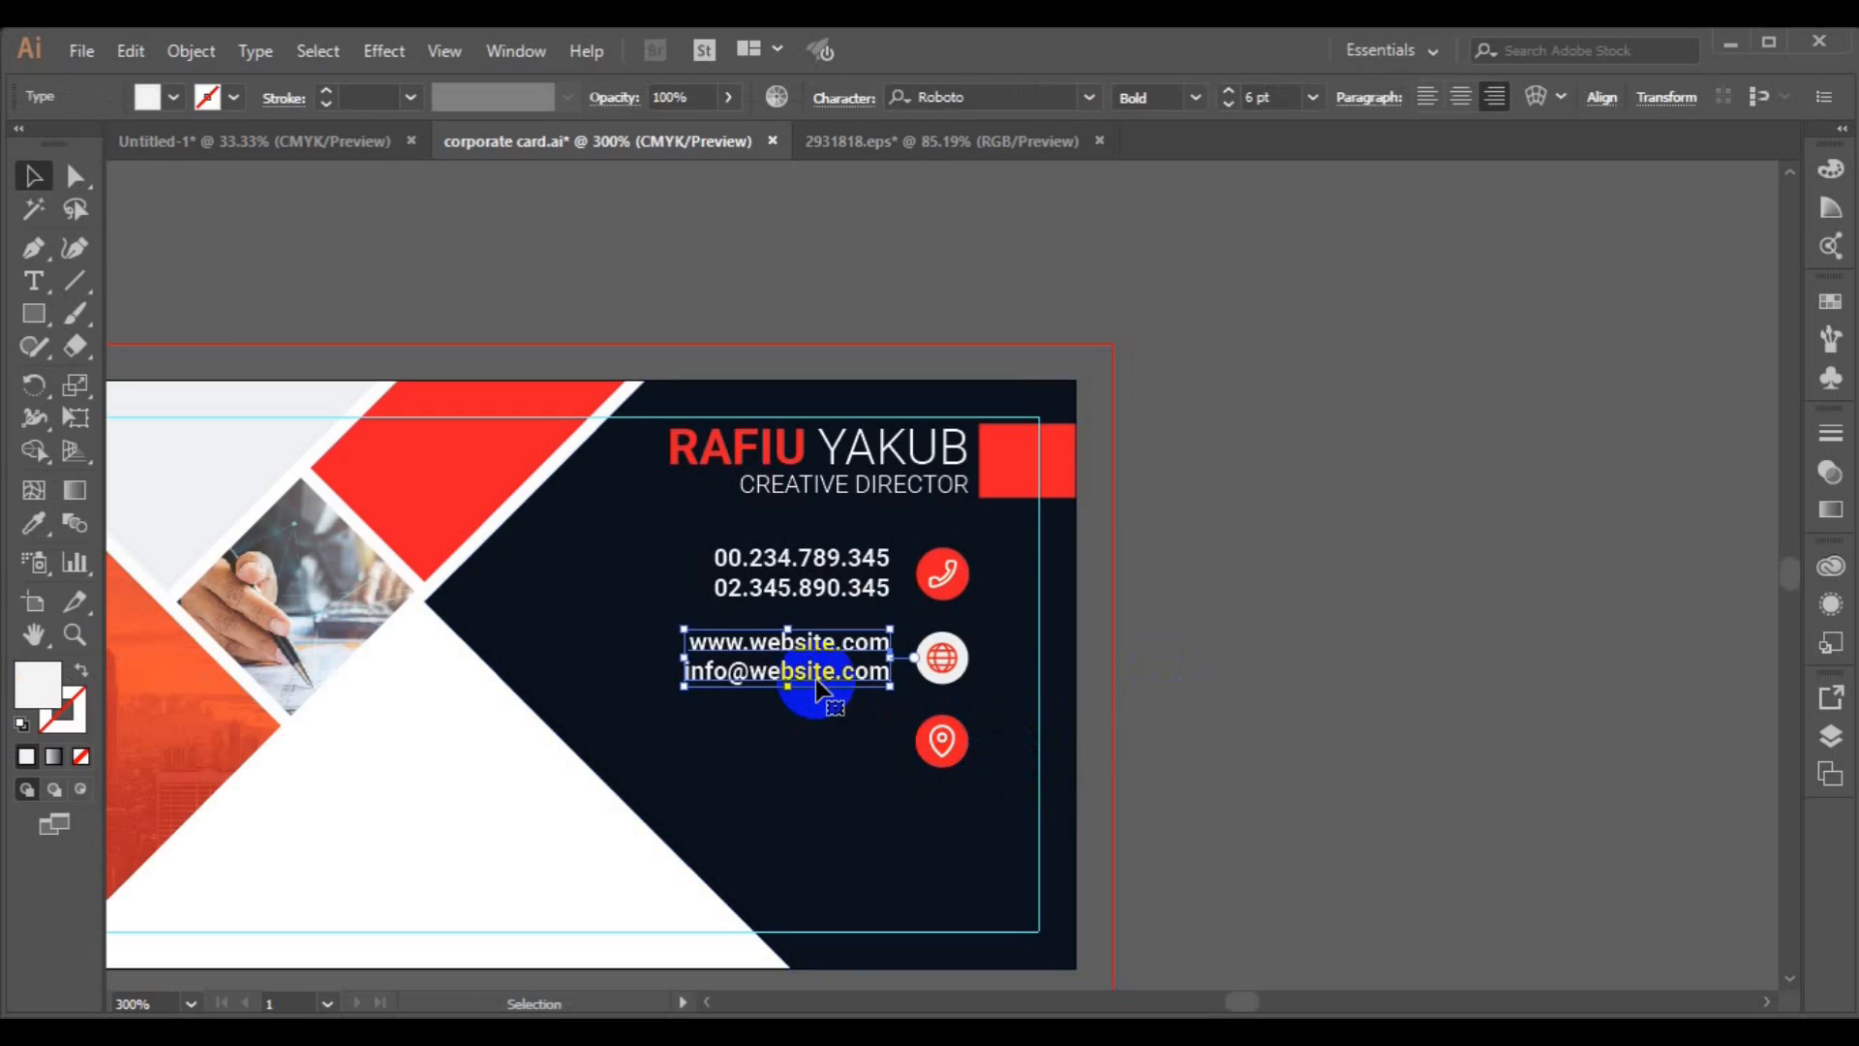
pyautogui.moveTo(815, 686); pyautogui.dragTo(818, 765)
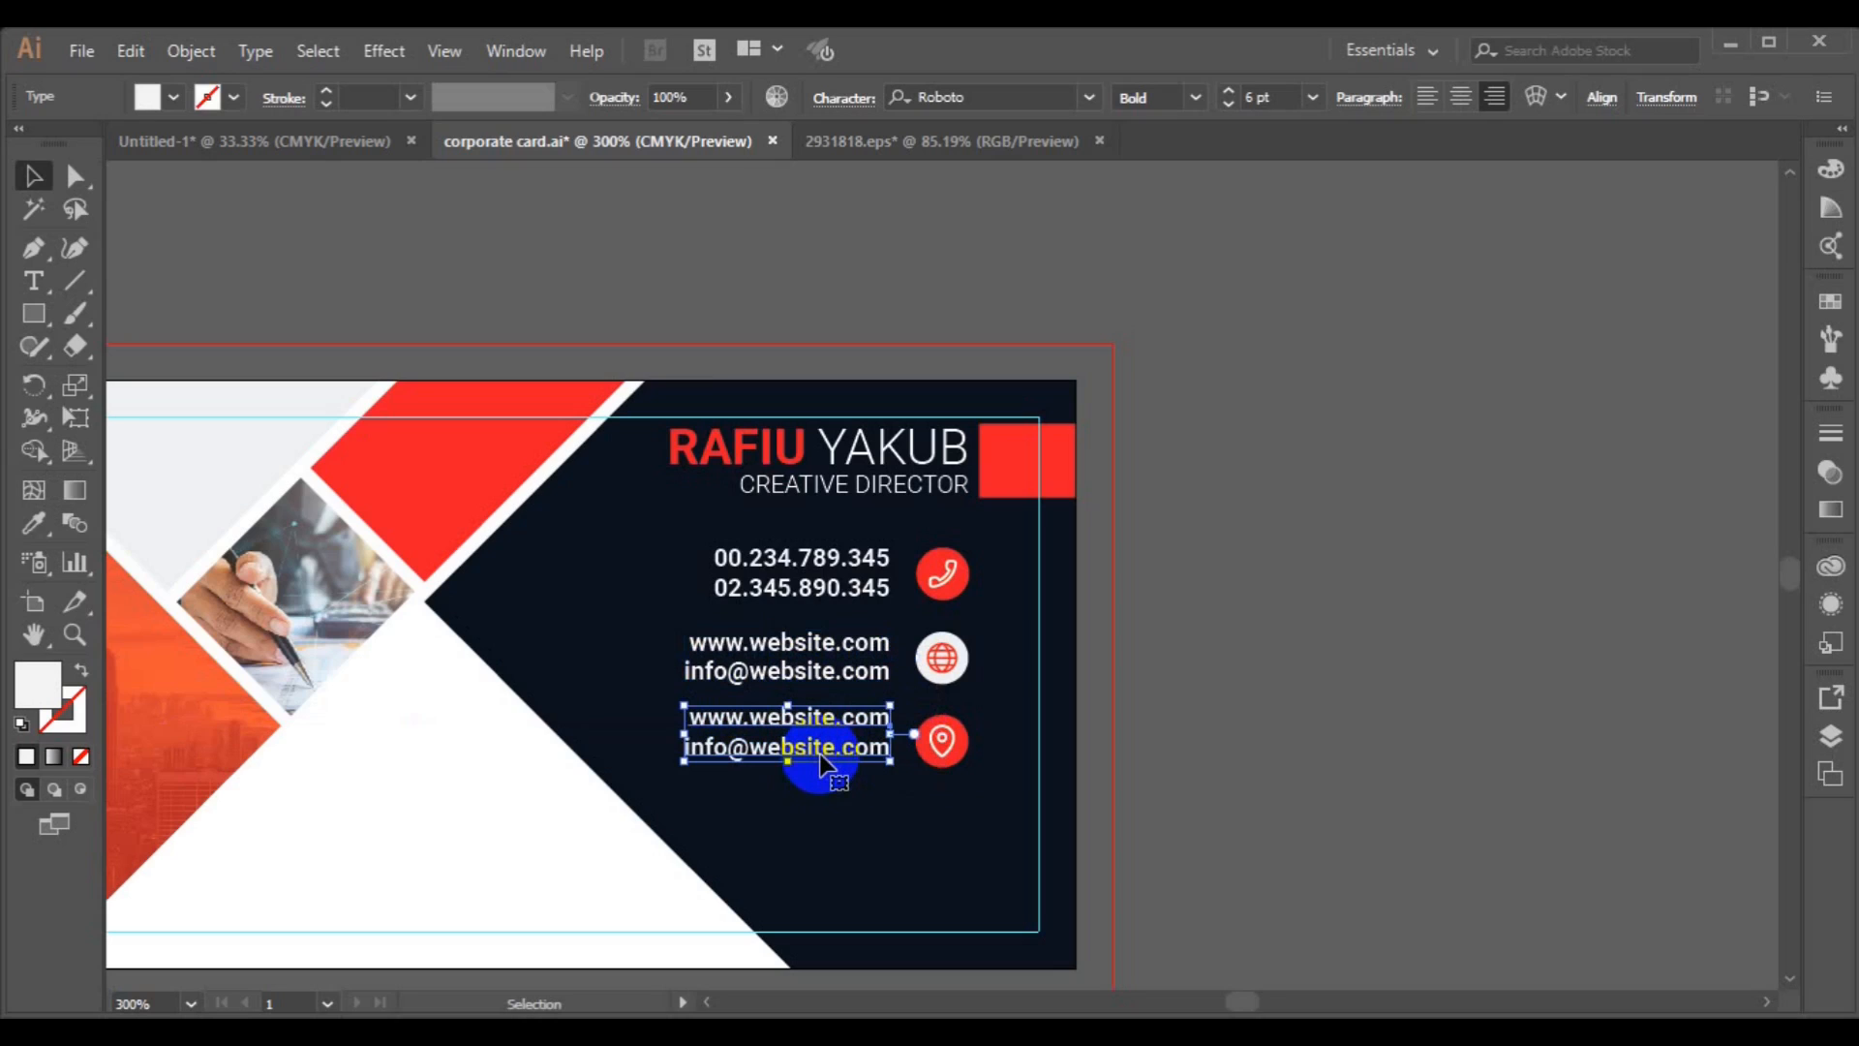
pyautogui.click(33, 281)
pyautogui.click(718, 717)
pyautogui.hotkey('ctrl', 'a')
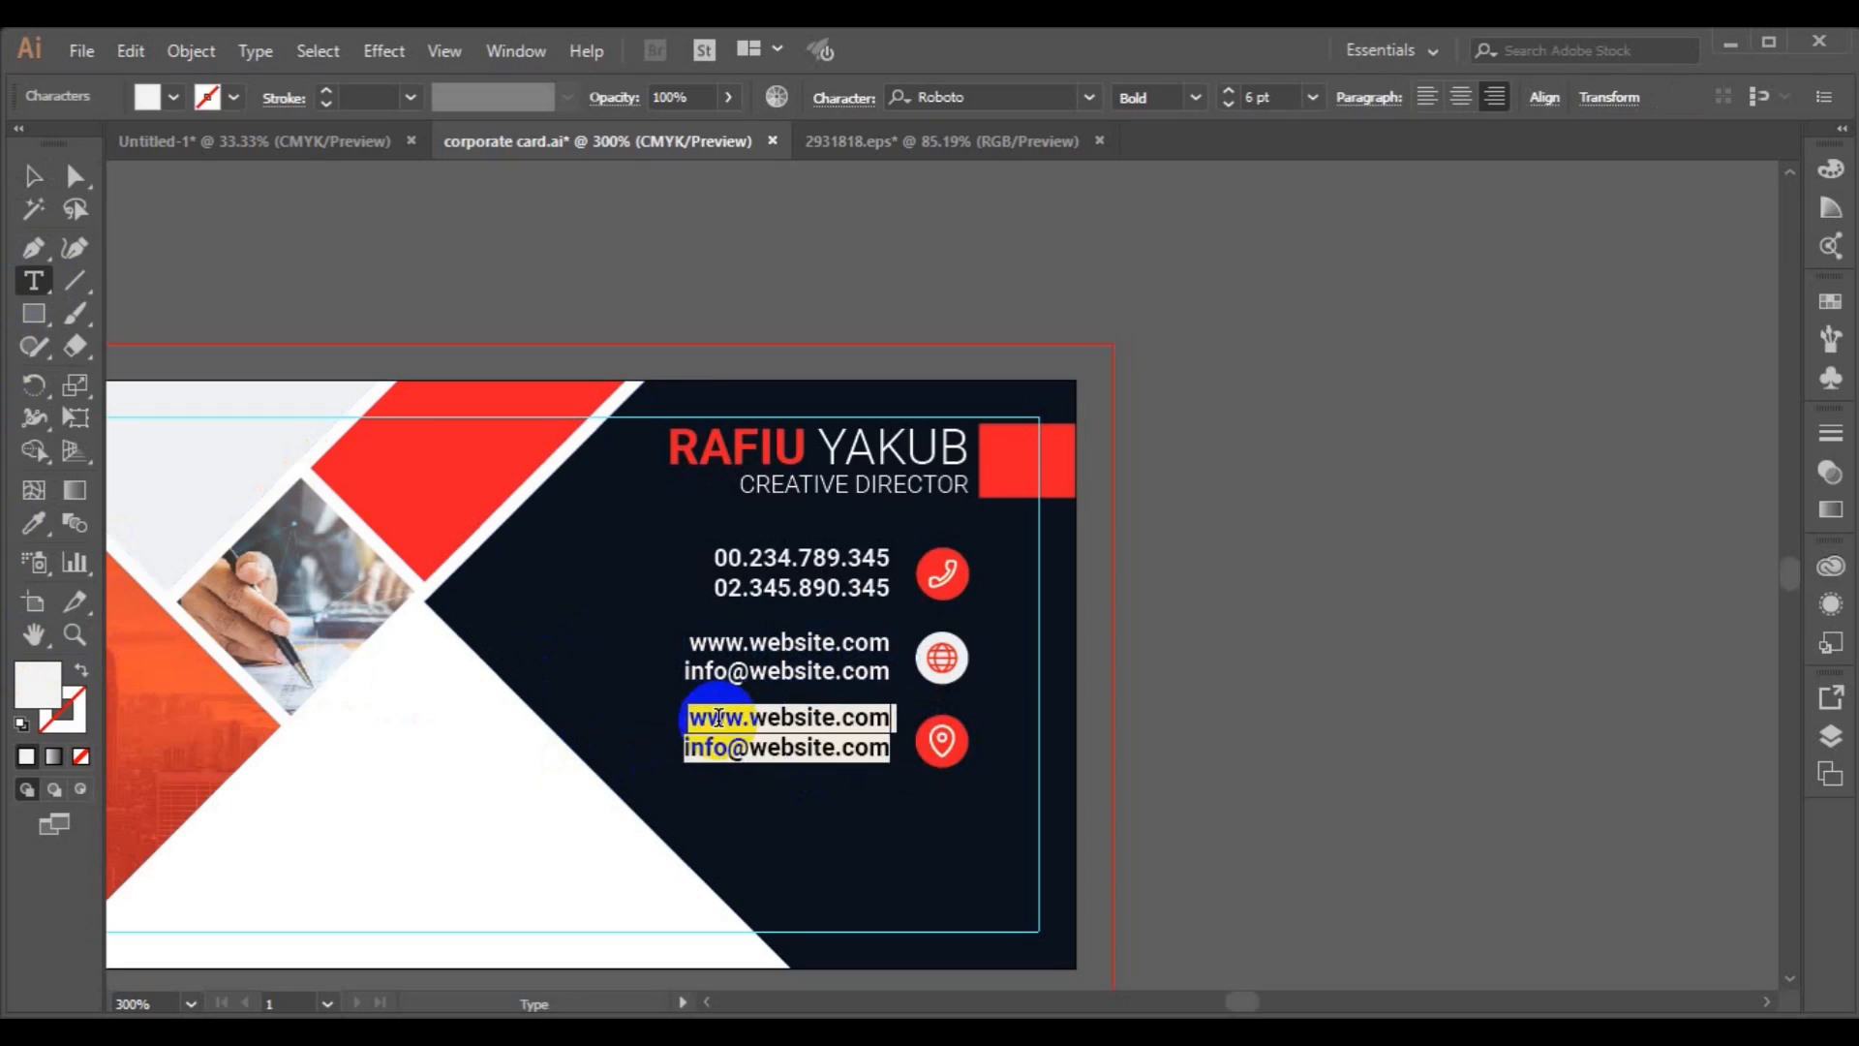
pyautogui.write('West Avenue Rofo LA')
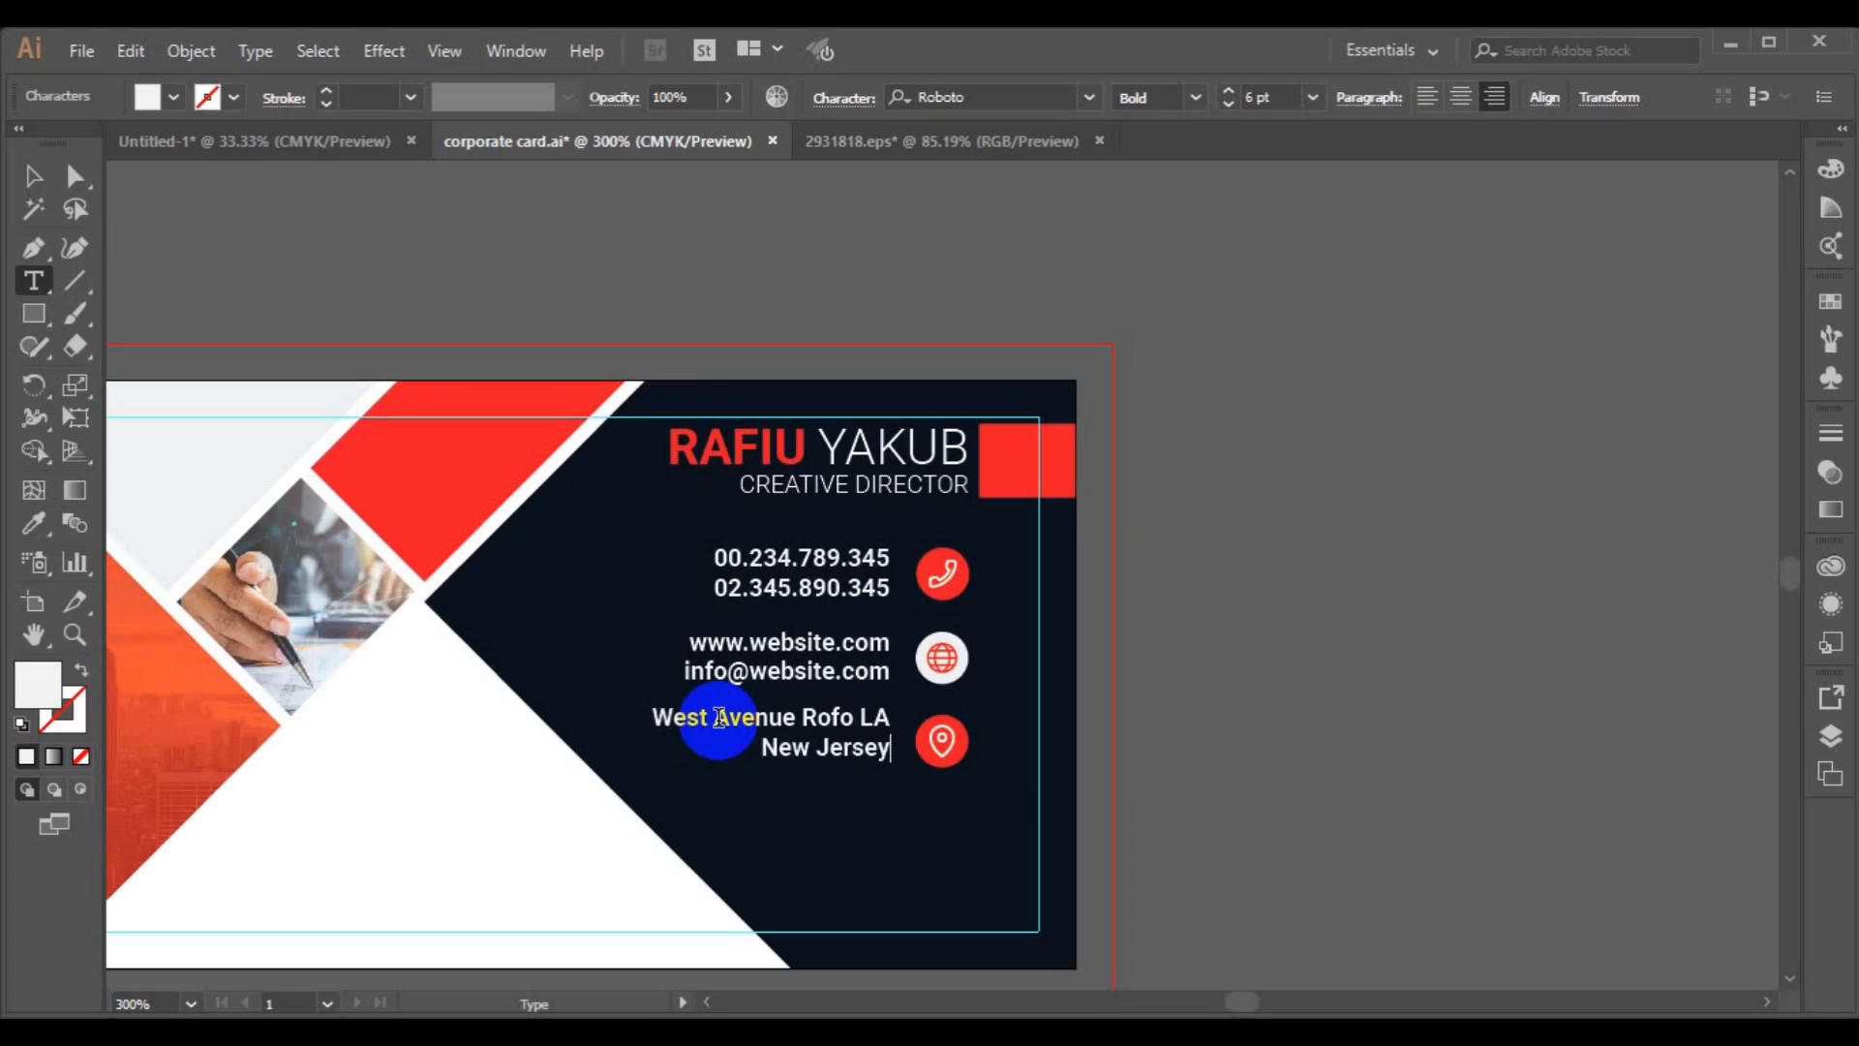
# Centre the address text vertically with the location icon.
pyautogui.click(33, 175)
pyautogui.click(942, 748)
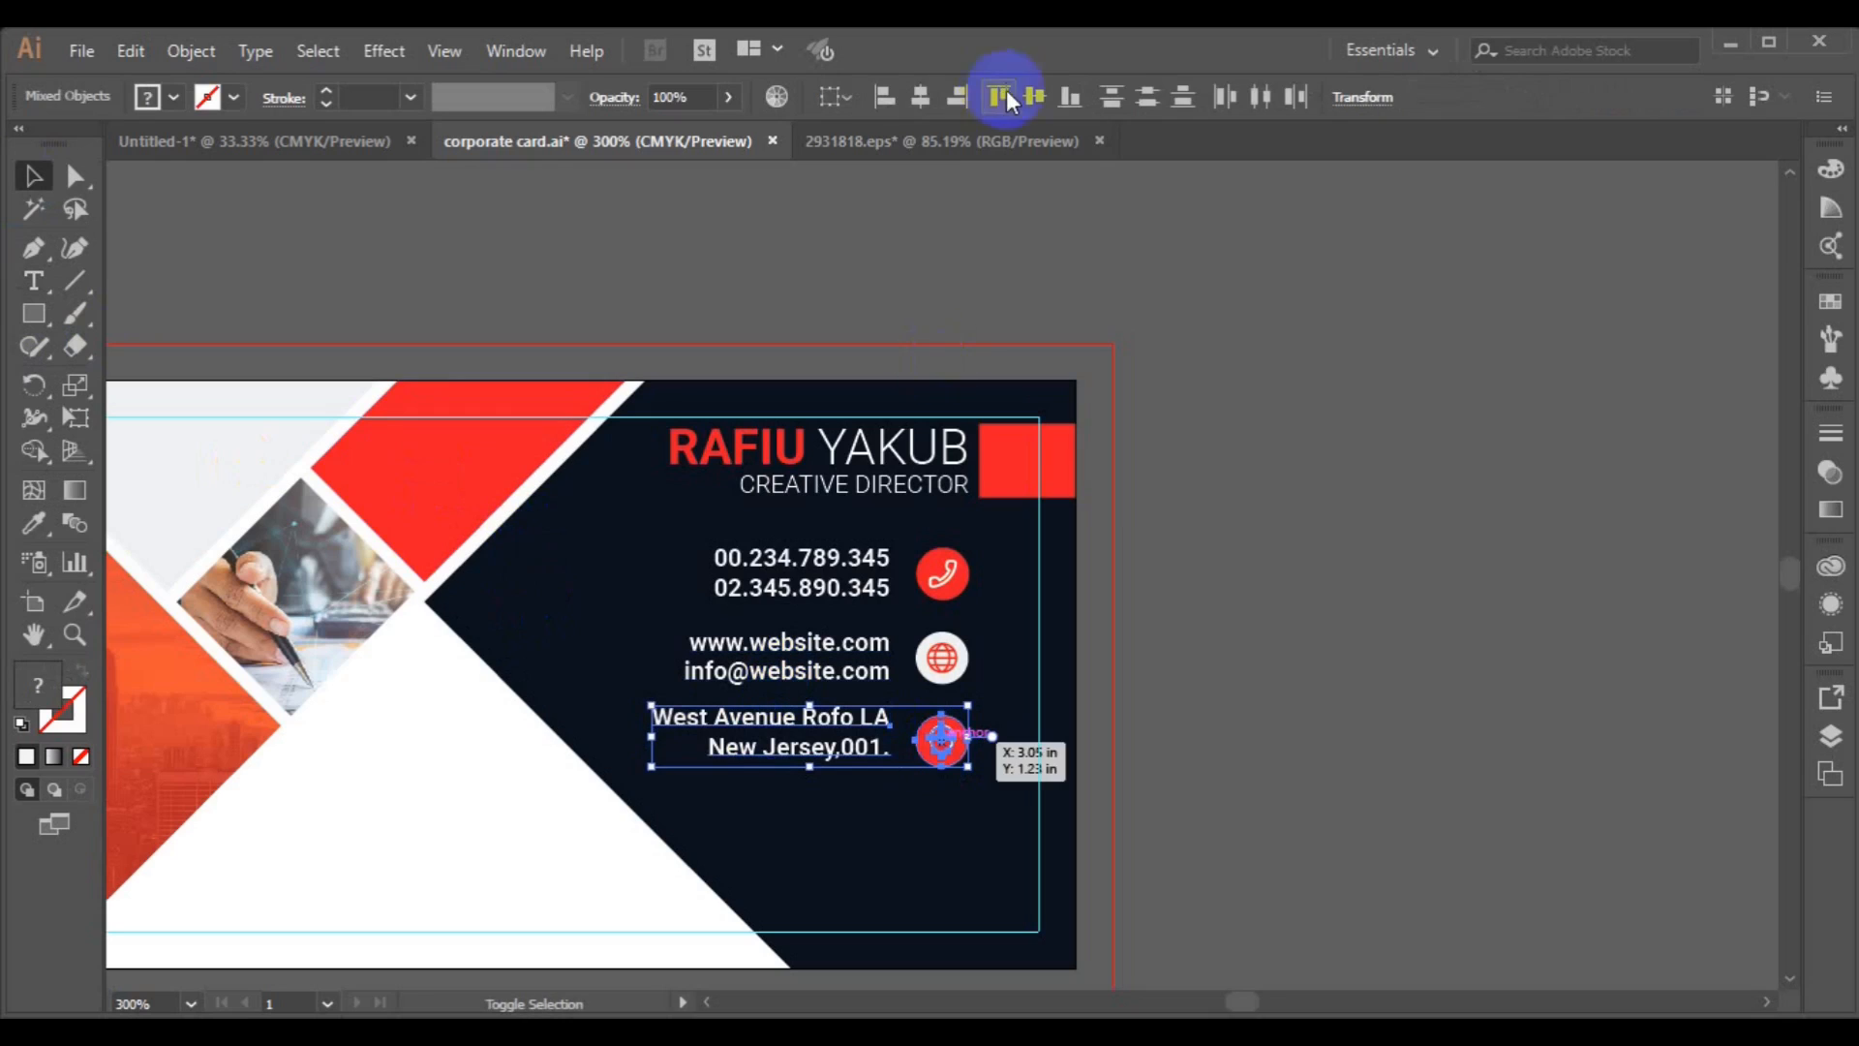
pyautogui.click(927, 101)
pyautogui.hotkey('ctrl', 'z')
pyautogui.click(1032, 99)
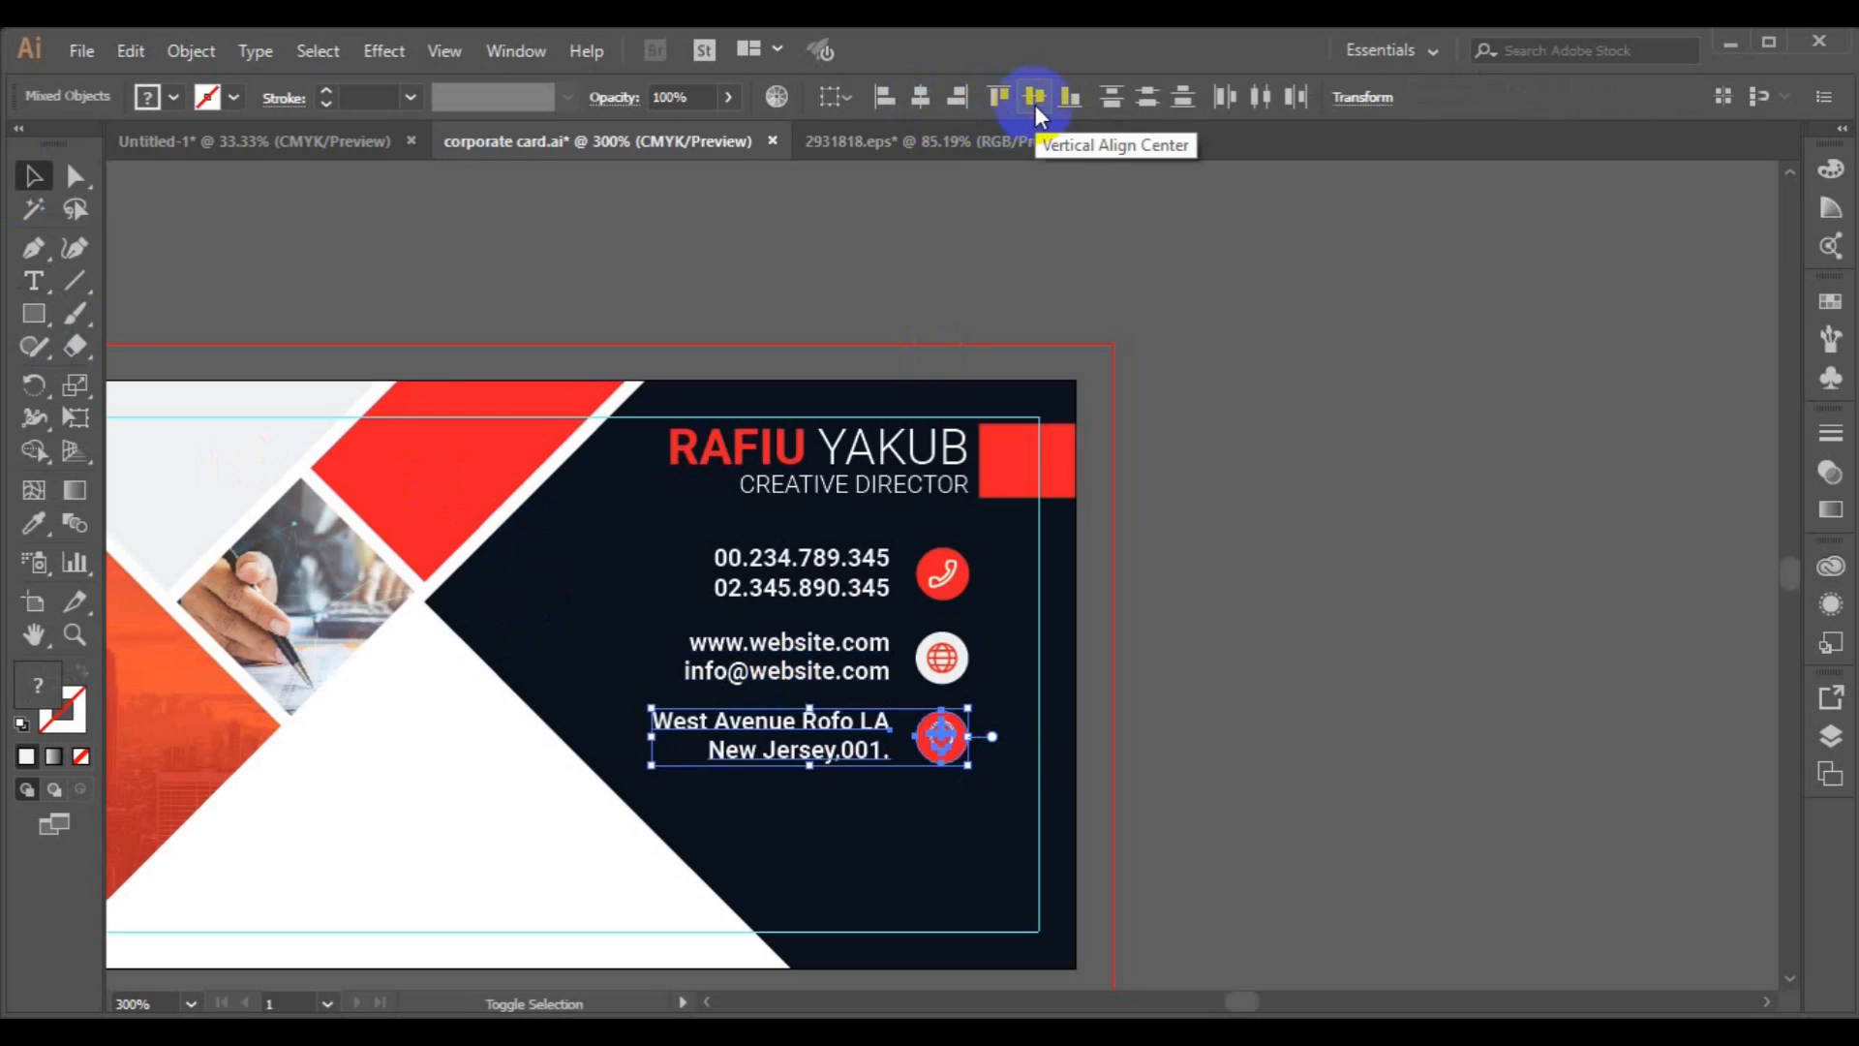
pyautogui.moveTo(838, 730); pyautogui.dragTo(839, 736)
pyautogui.click(900, 760)
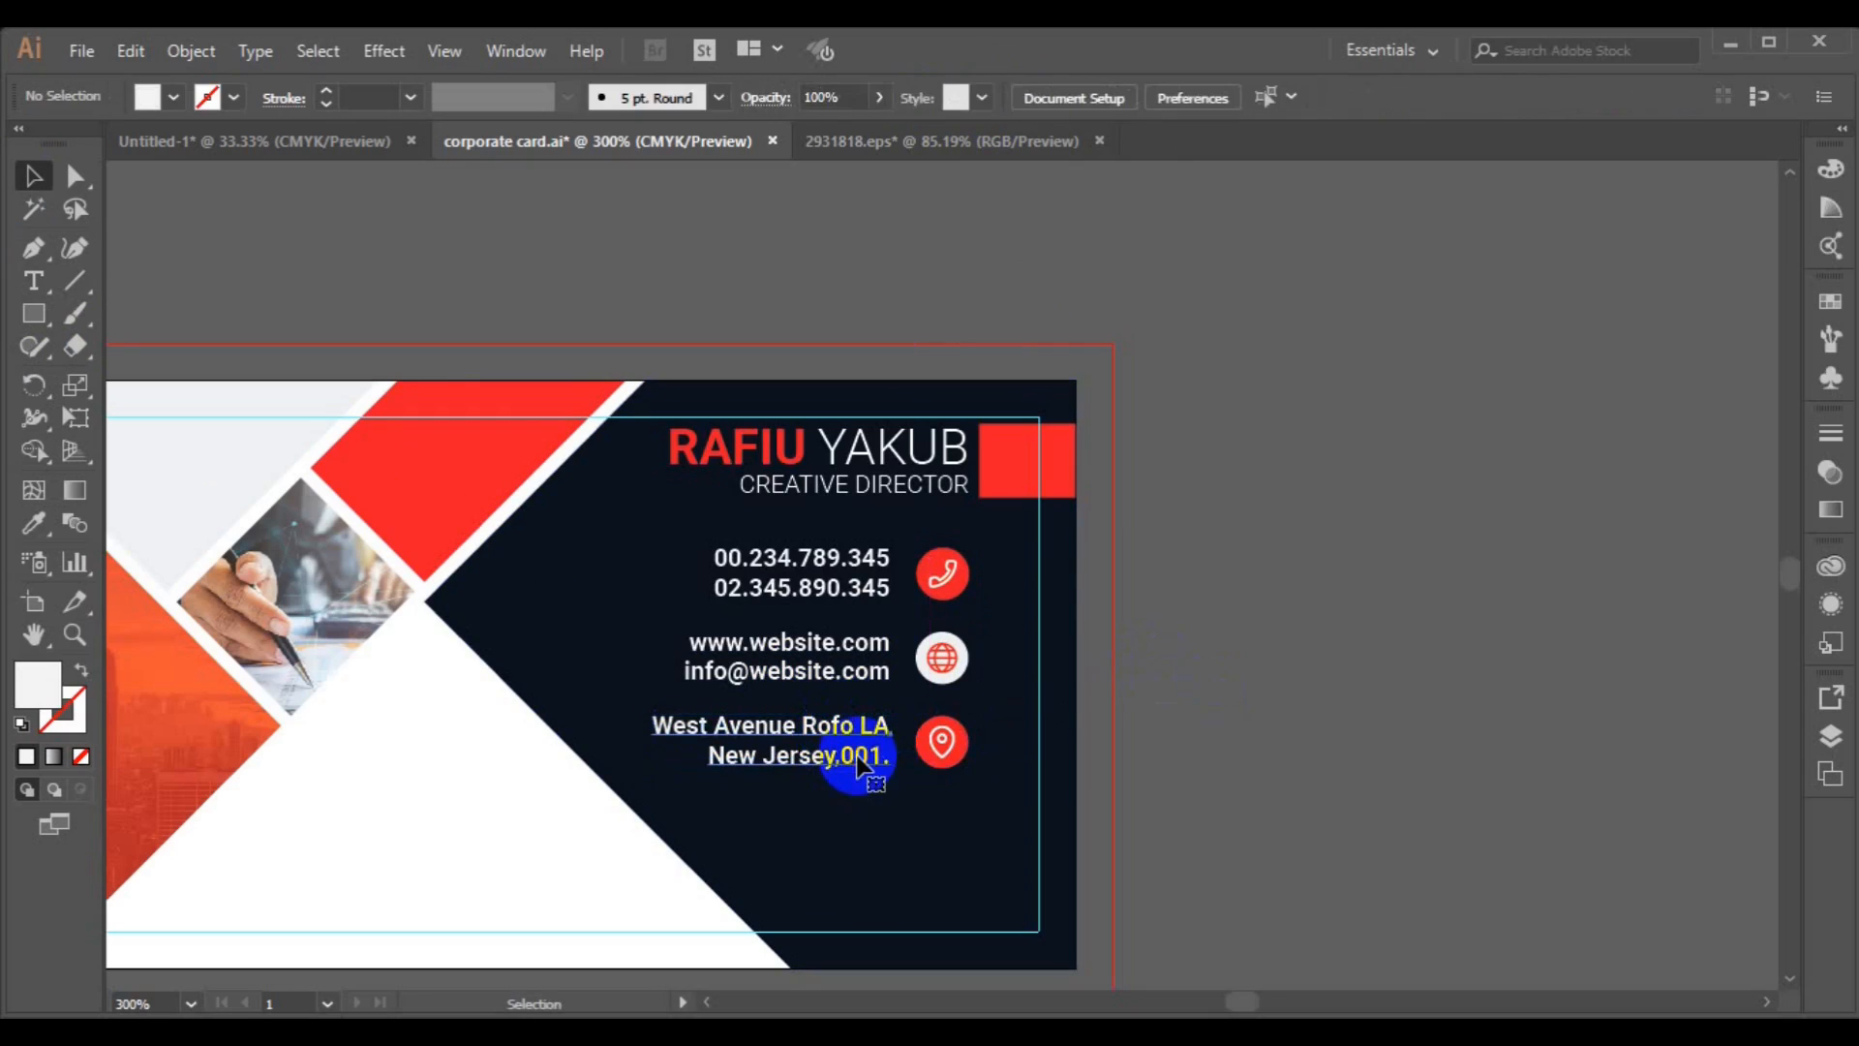
pyautogui.click(851, 759)
pyautogui.keyDown('shift'); pyautogui.click(858, 680); pyautogui.keyUp('shift')
pyautogui.click(1544, 97)
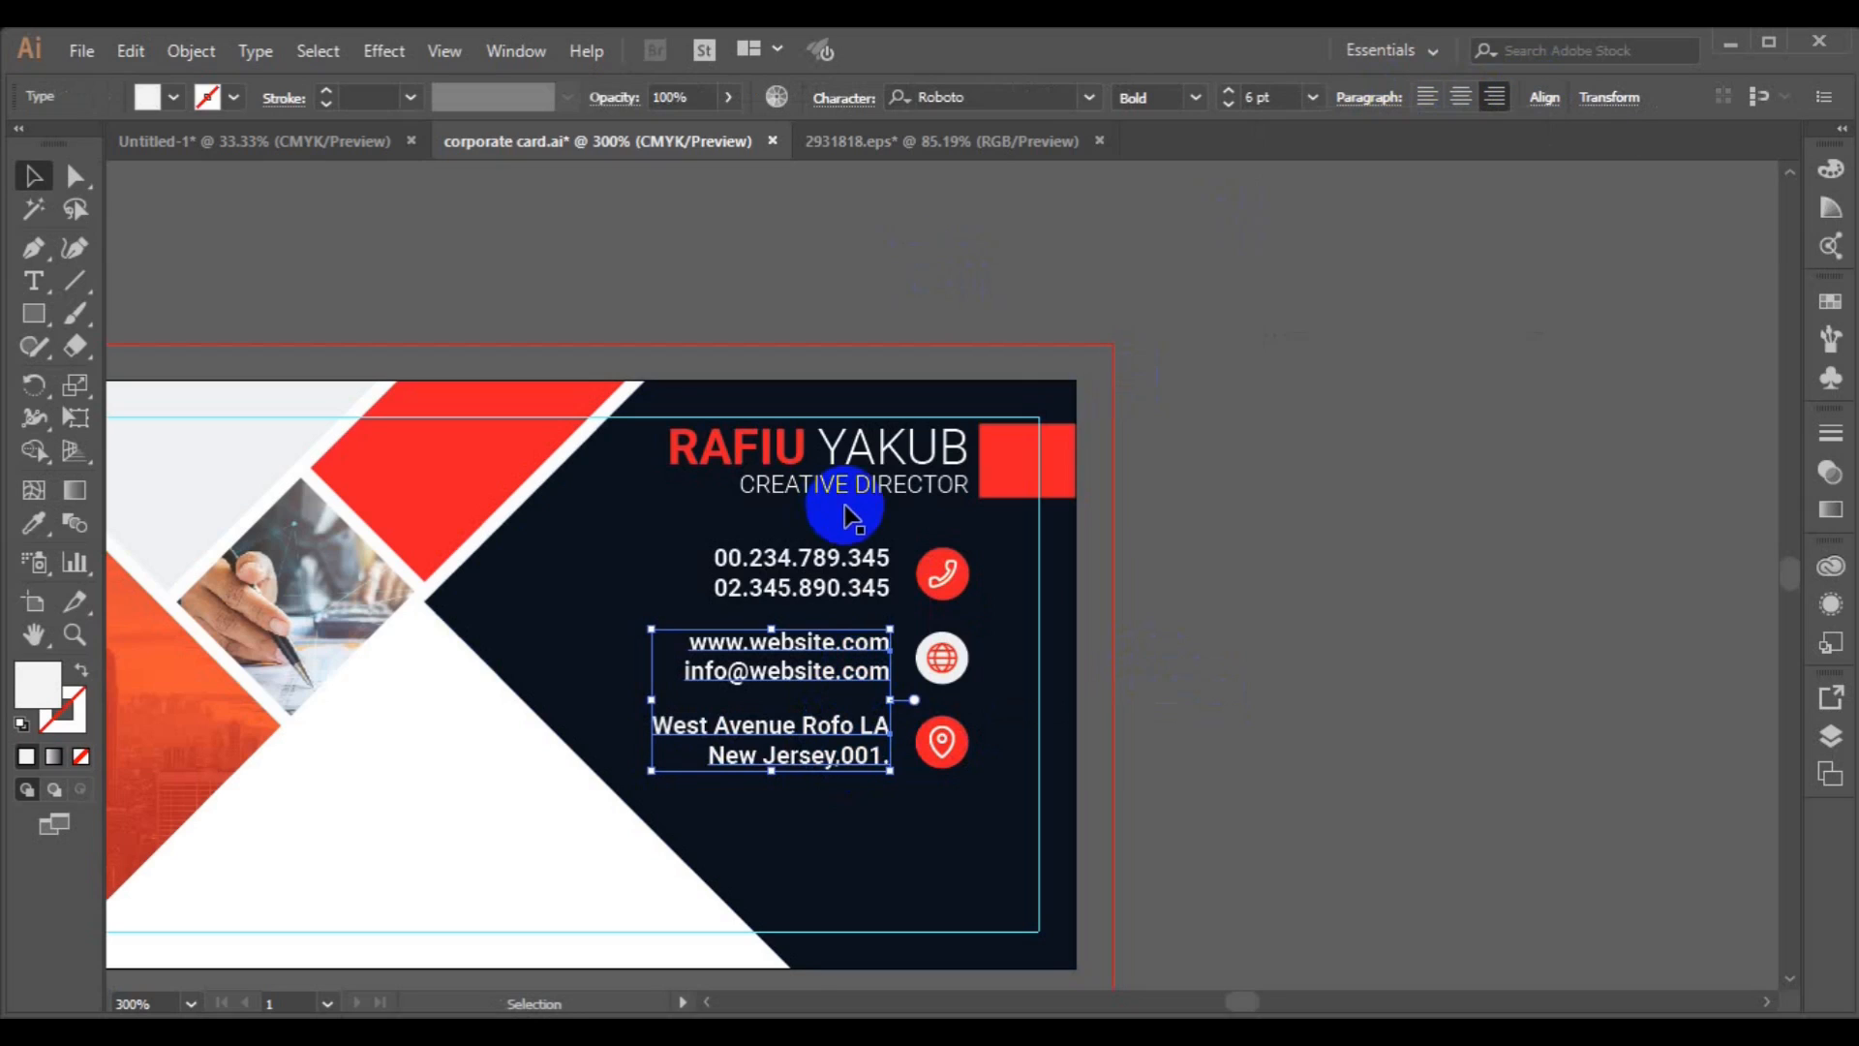
pyautogui.keyDown('shift'); pyautogui.click(852, 579); pyautogui.keyUp('shift')
pyautogui.click(1543, 97)
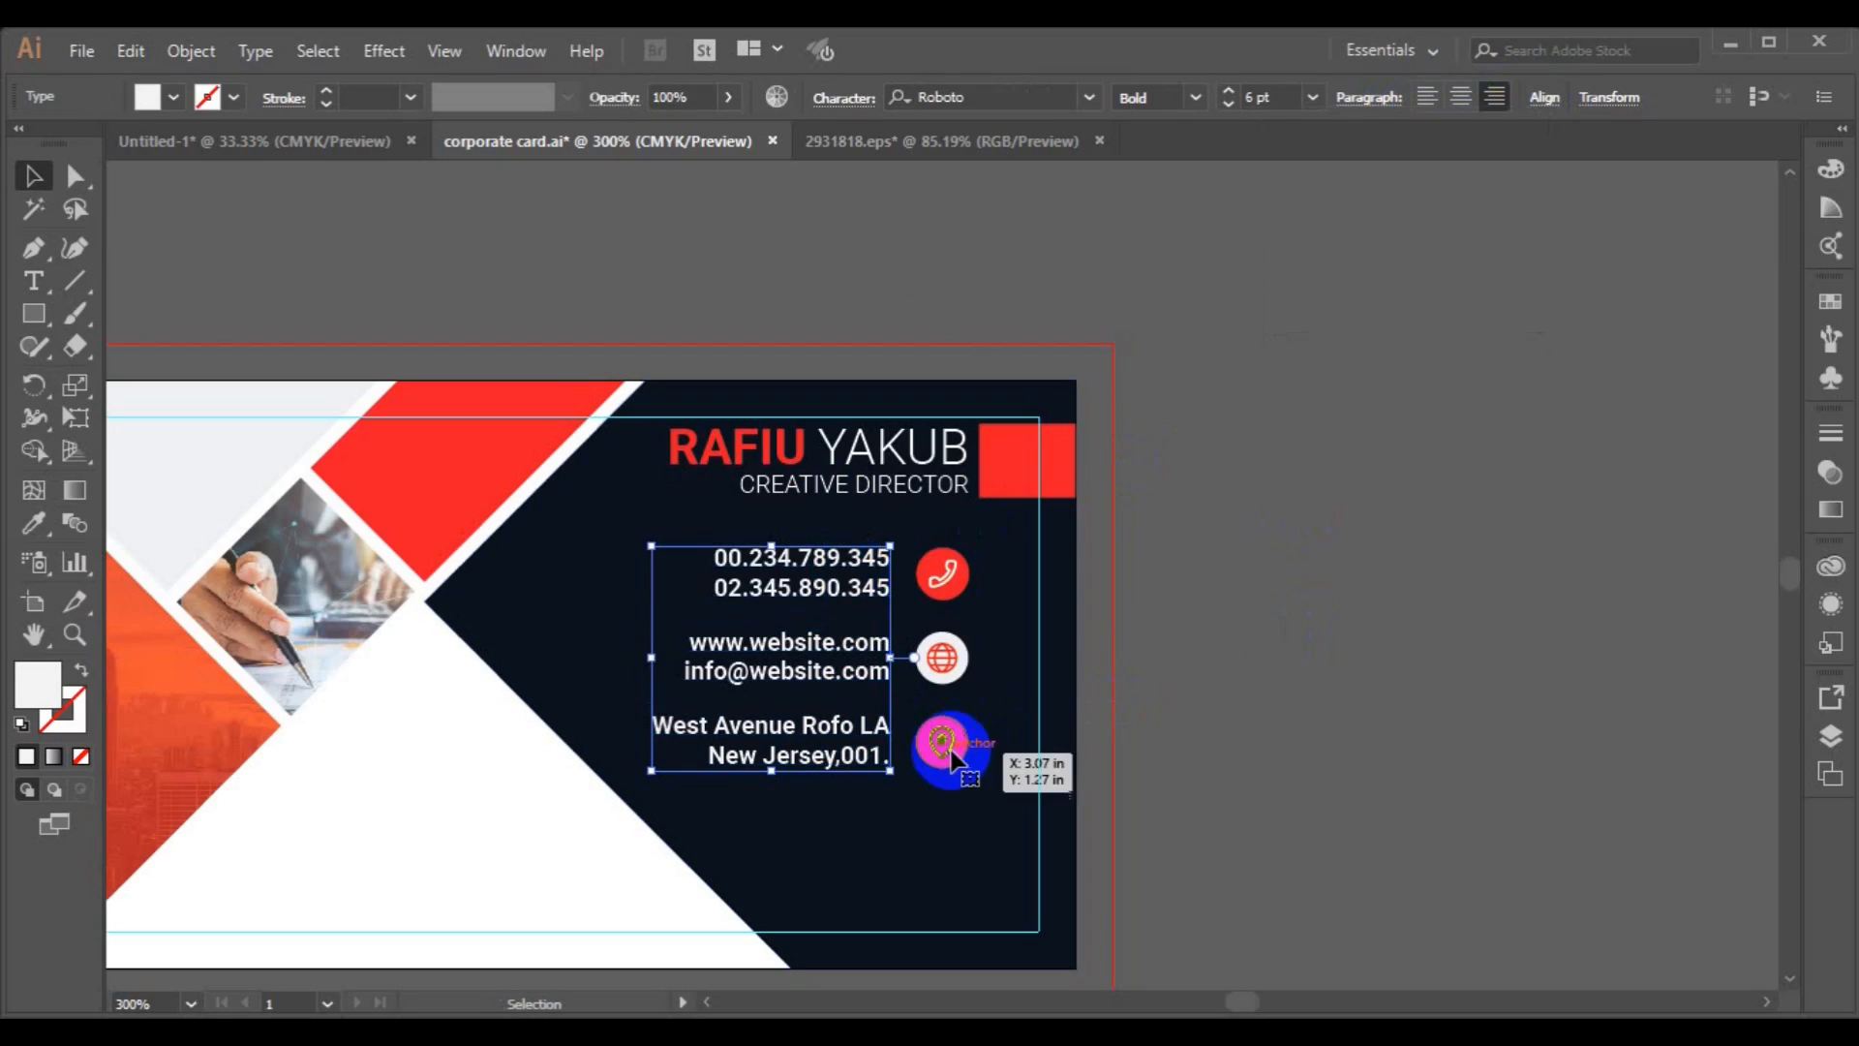
# Align the phone, globe and location icons on a common horizontal centre.
pyautogui.click(945, 742)
pyautogui.keyDown('shift'); pyautogui.click(942, 658); pyautogui.keyUp('shift')
pyautogui.click(1079, 101)
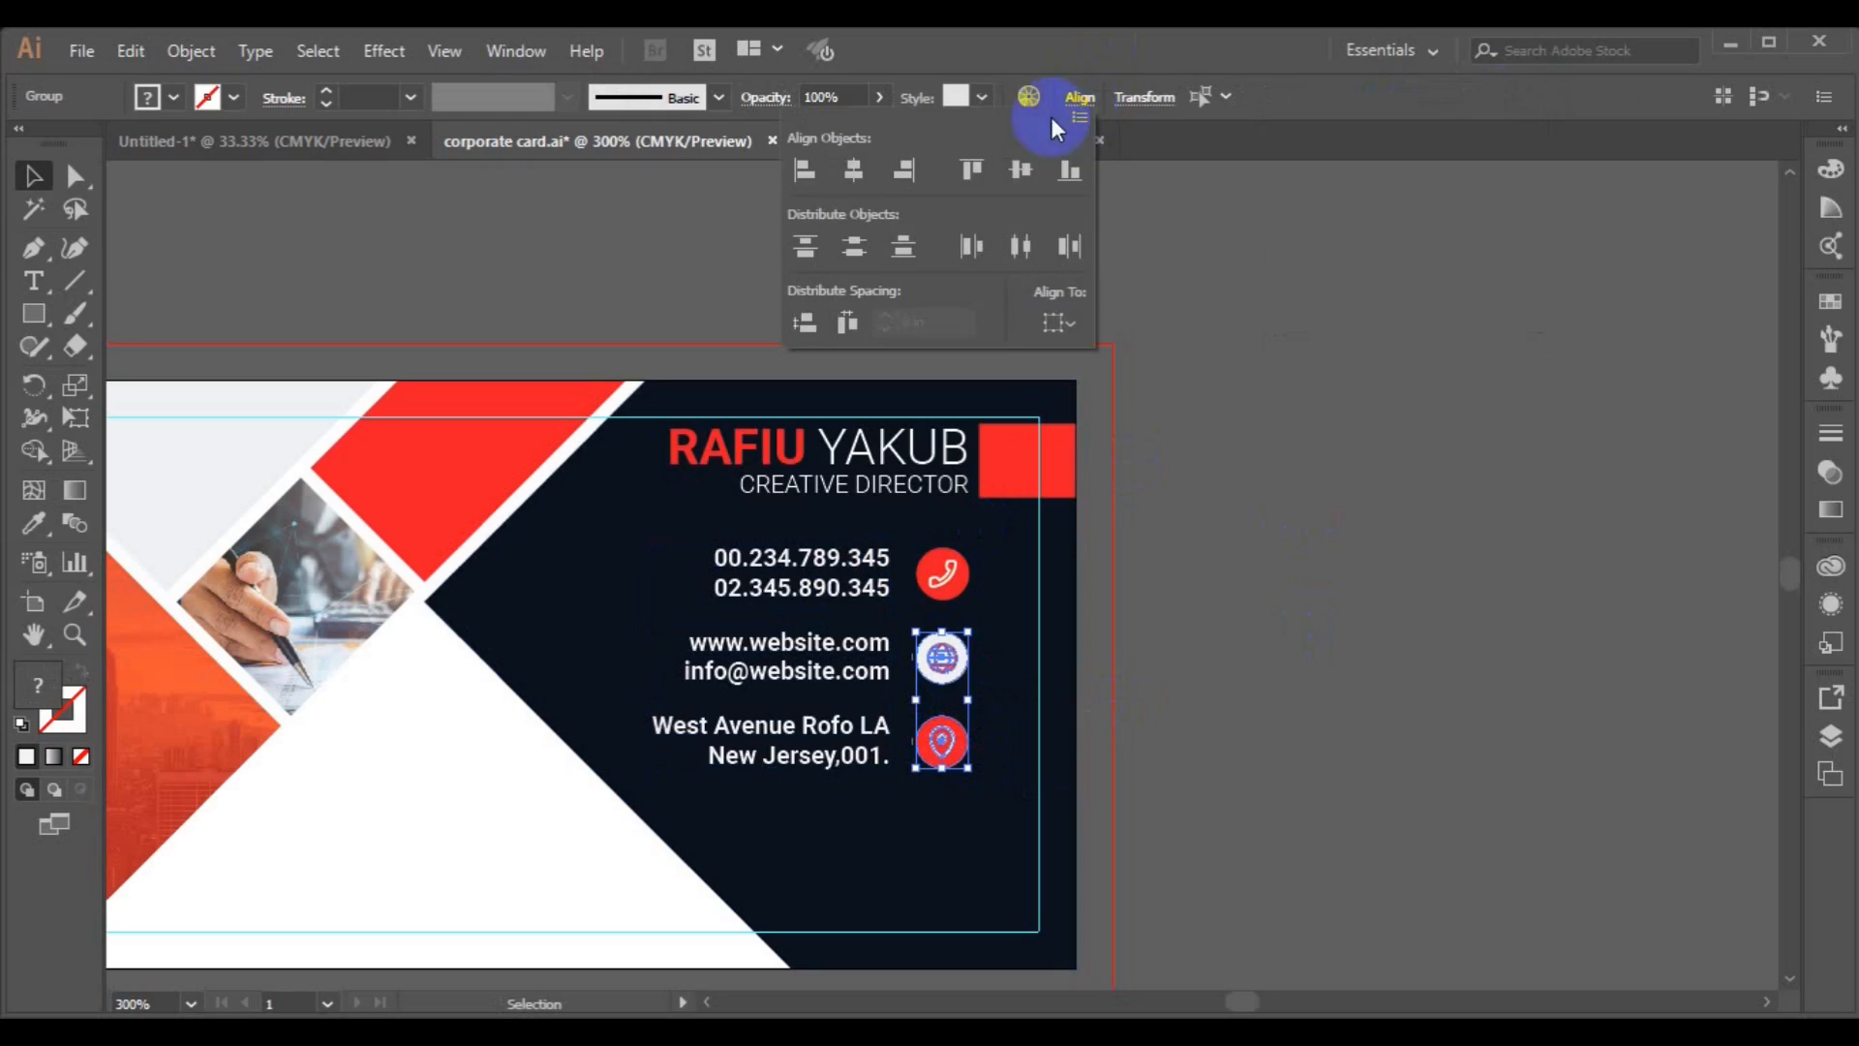
pyautogui.click(852, 173)
pyautogui.keyDown('shift'); pyautogui.click(949, 571); pyautogui.keyUp('shift')
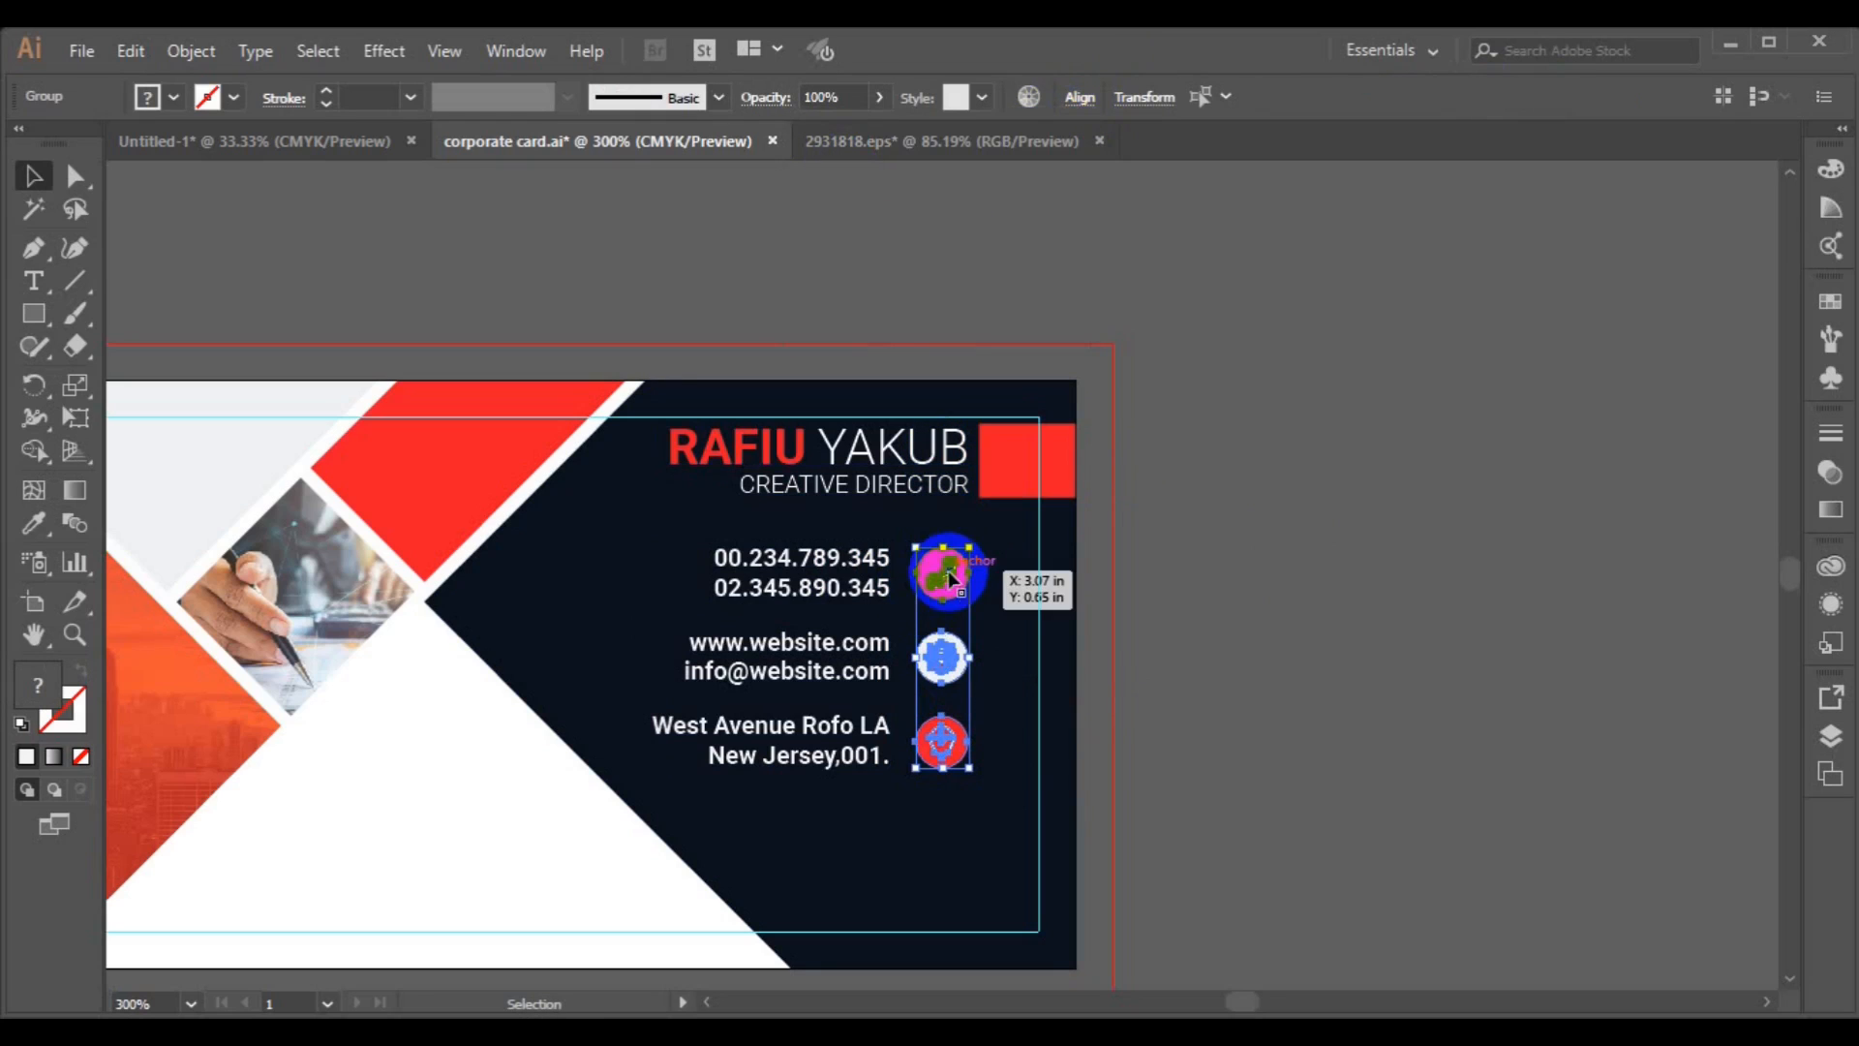
pyautogui.click(1087, 109)
pyautogui.click(861, 181)
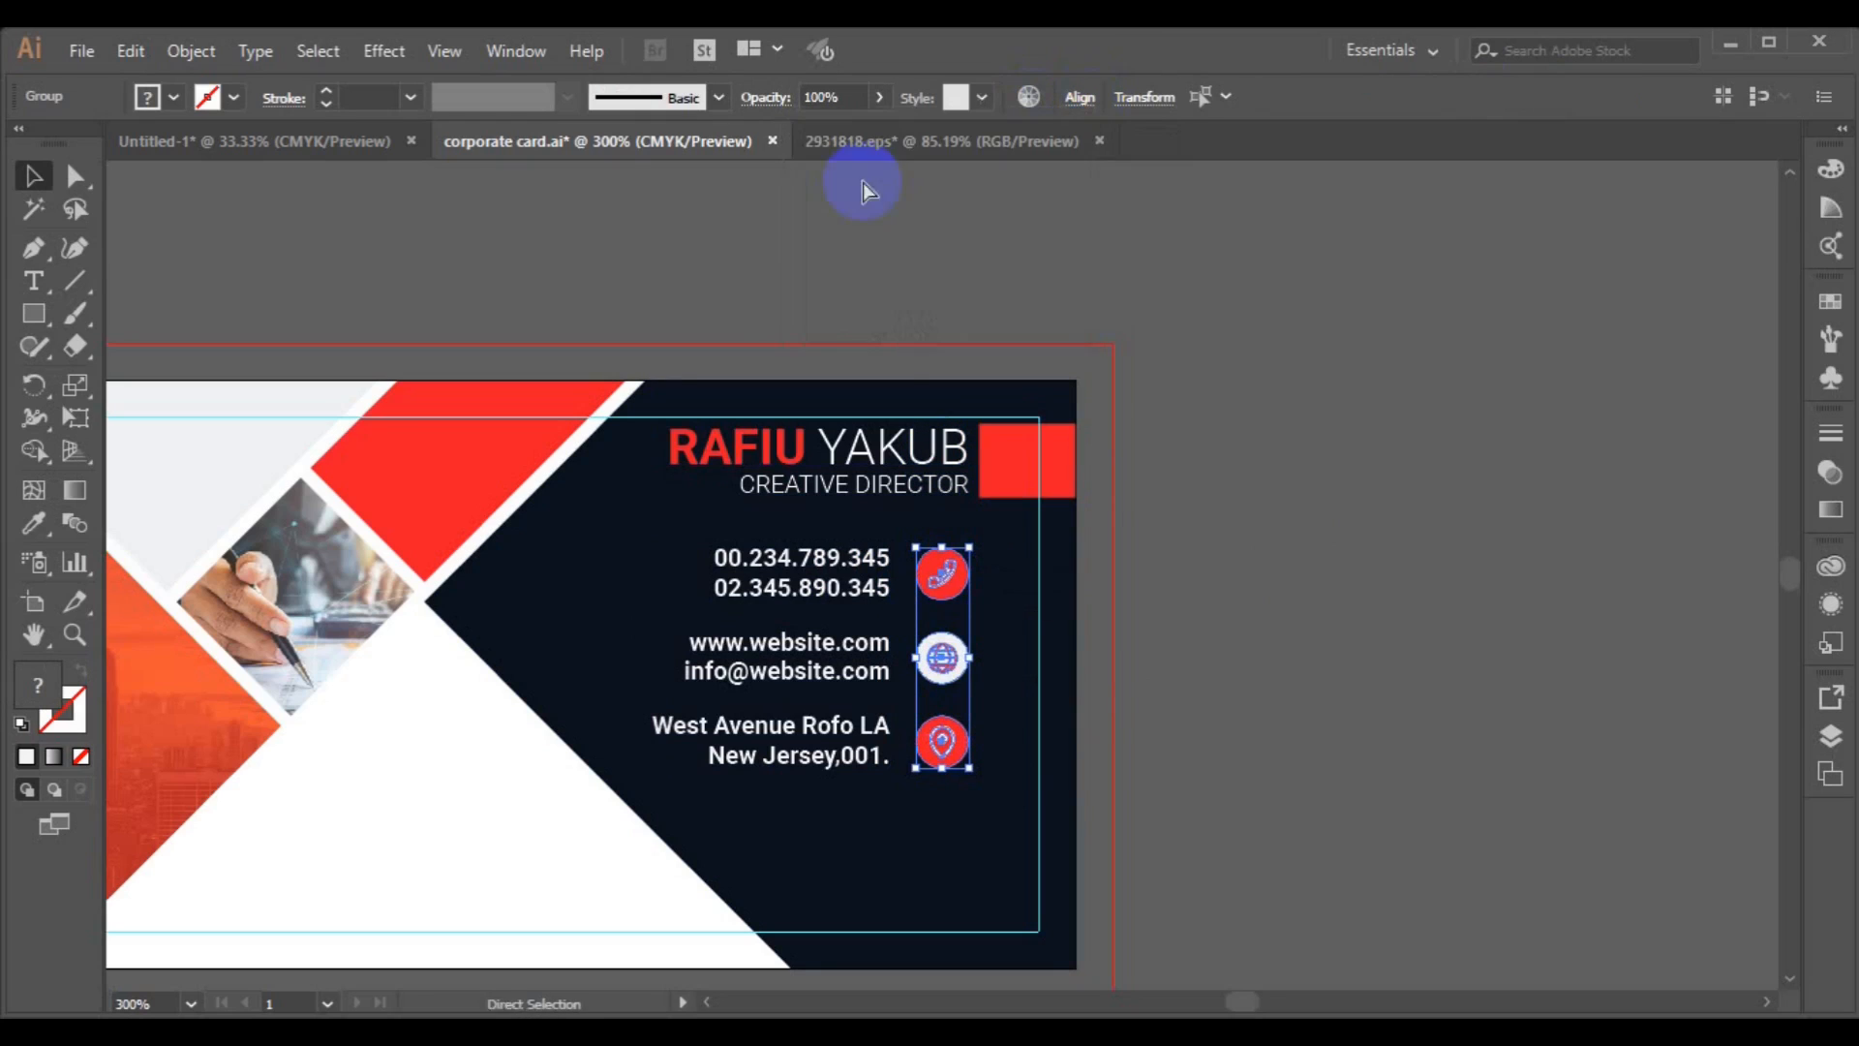
pyautogui.click(863, 550)
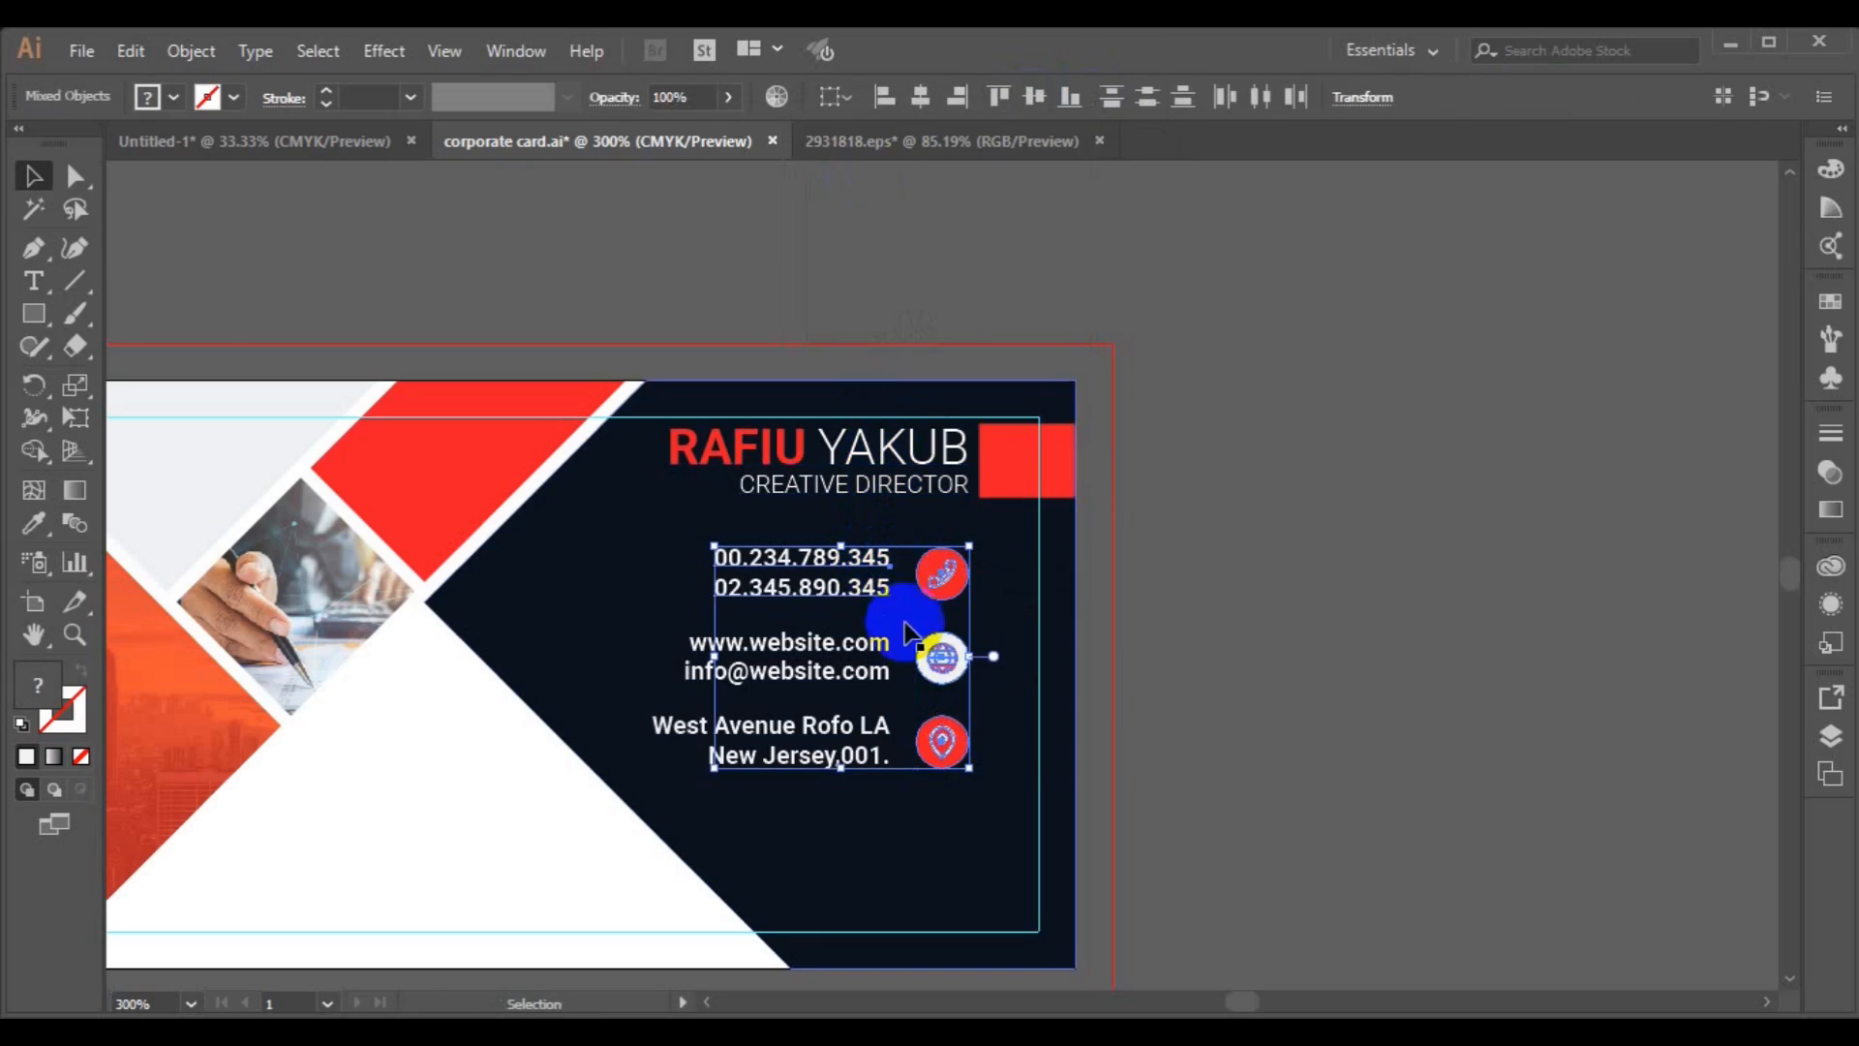
# Try to align the contact texts and icons, then undo the alignment.
pyautogui.click(833, 593)
pyautogui.keyDown('shift'); pyautogui.click(818, 639); pyautogui.keyUp('shift')
pyautogui.keyDown('shift'); pyautogui.click(800, 755); pyautogui.keyUp('shift')
pyautogui.keyDown('shift'); pyautogui.click(942, 658); pyautogui.keyUp('shift')
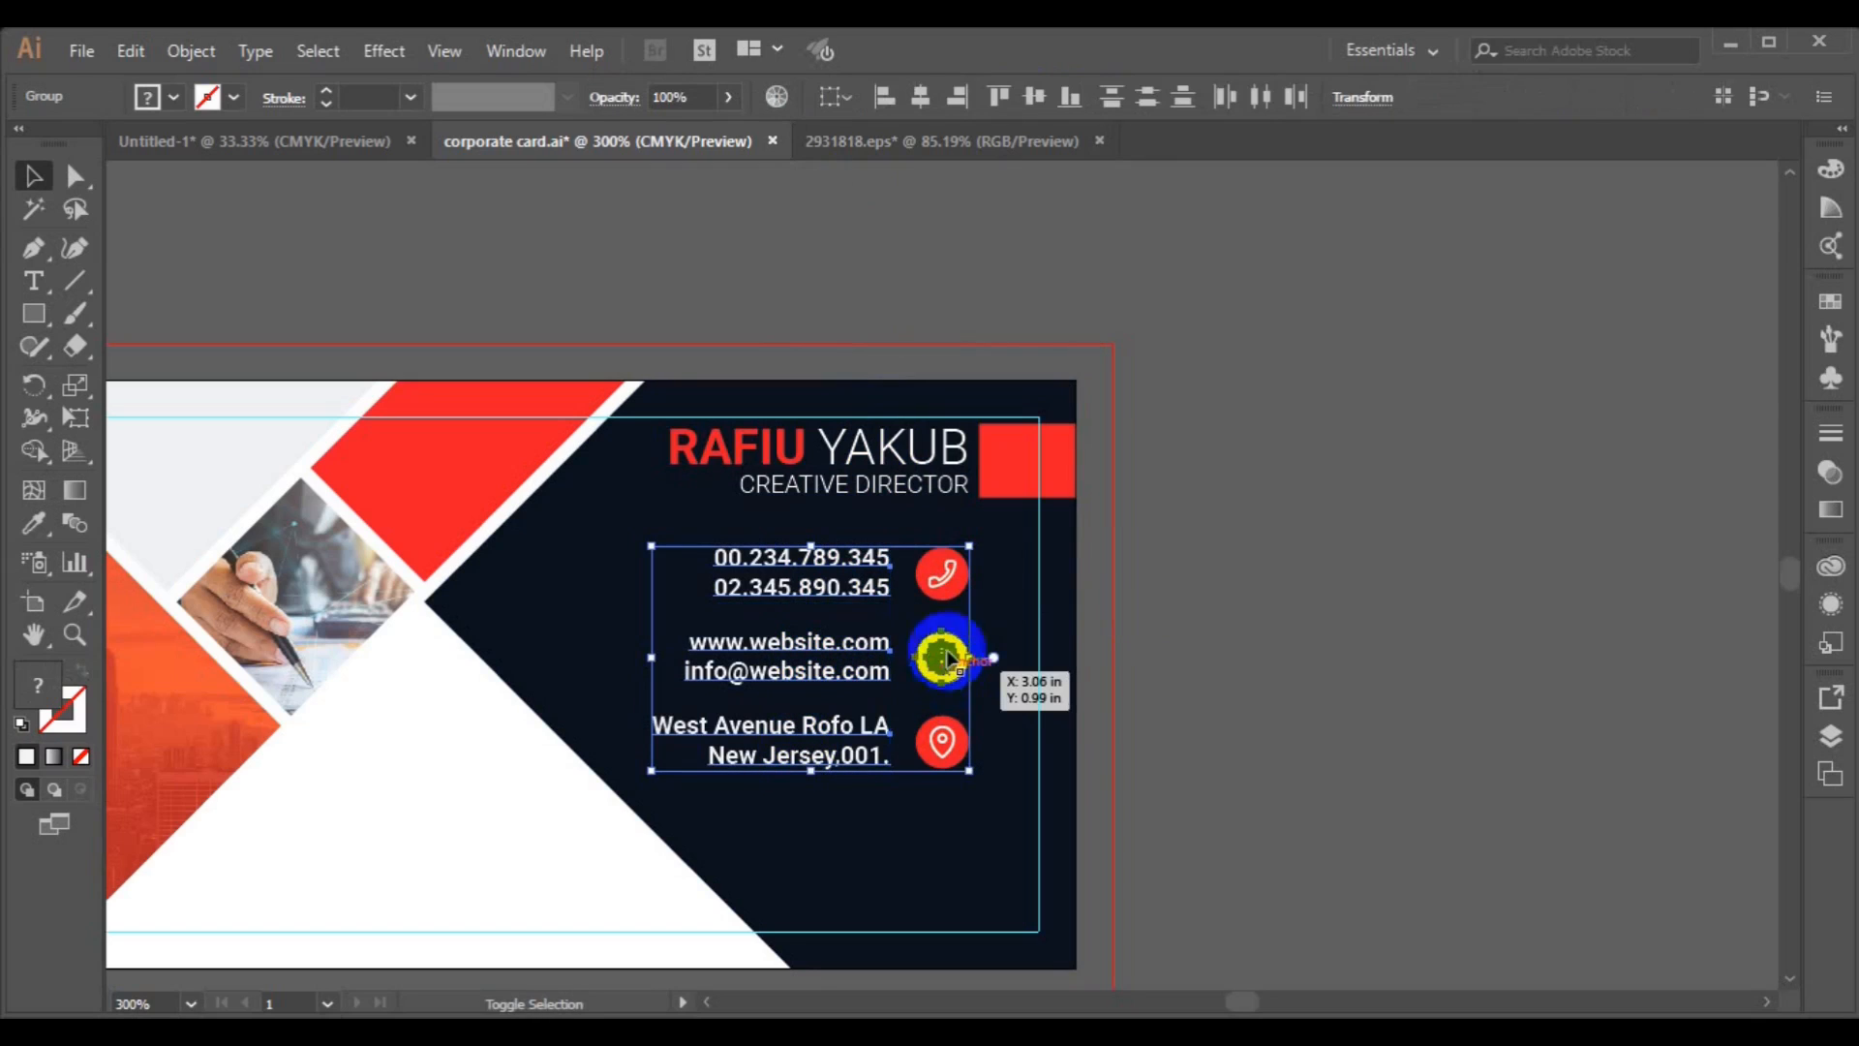
pyautogui.click(1199, 634)
pyautogui.click(959, 598)
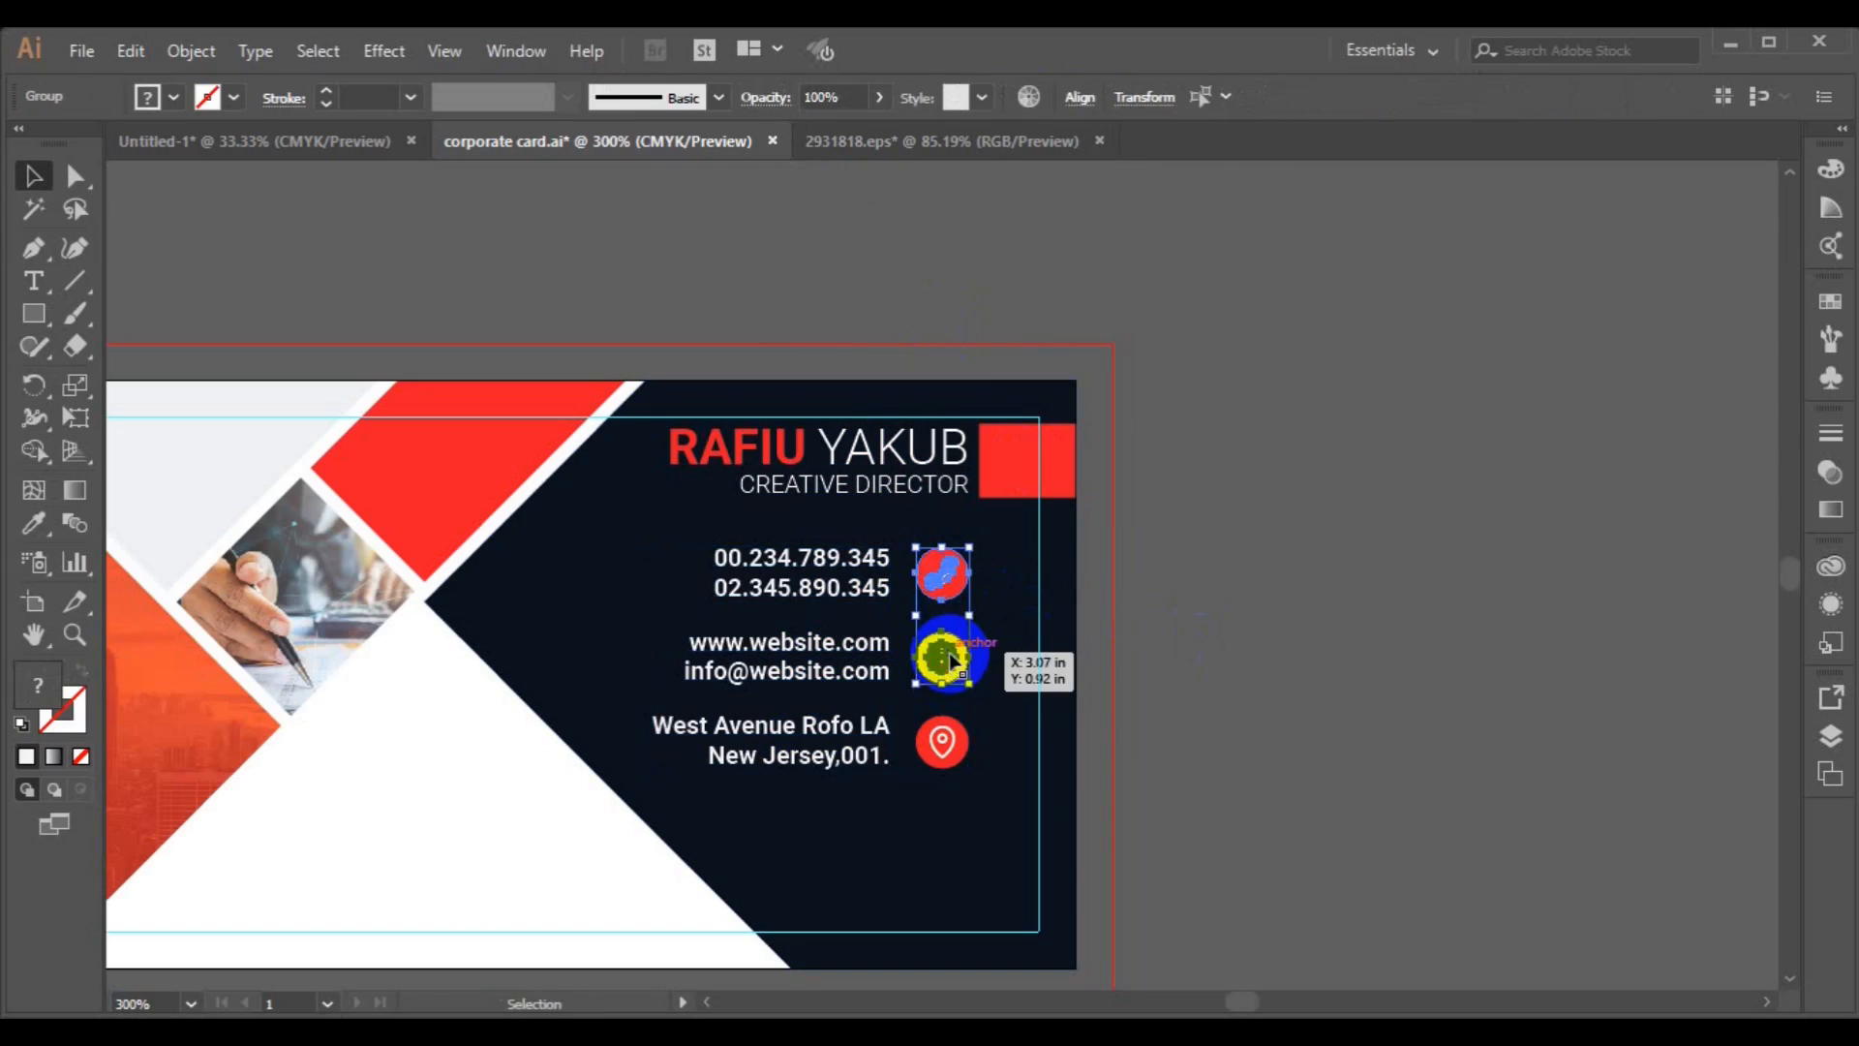
pyautogui.keyDown('shift'); pyautogui.click(859, 753); pyautogui.keyUp('shift')
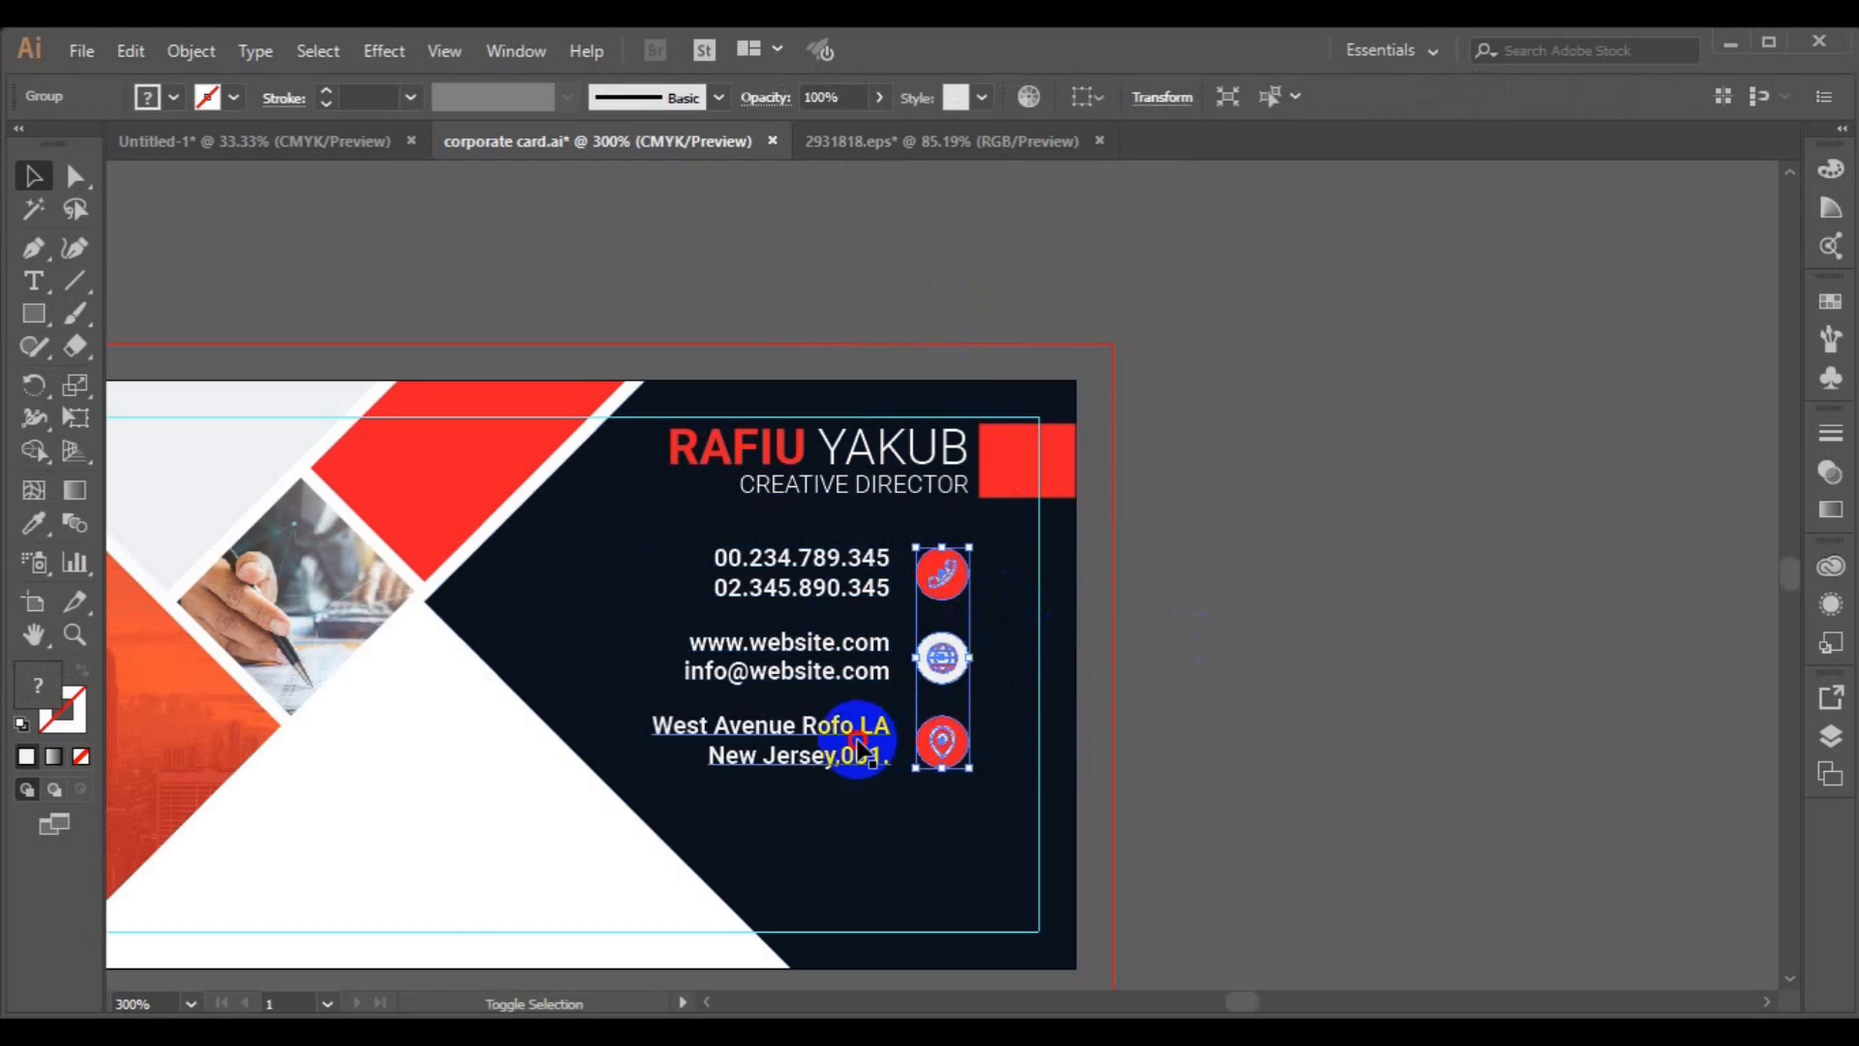
pyautogui.click(927, 105)
pyautogui.hotkey('ctrl', 'z')
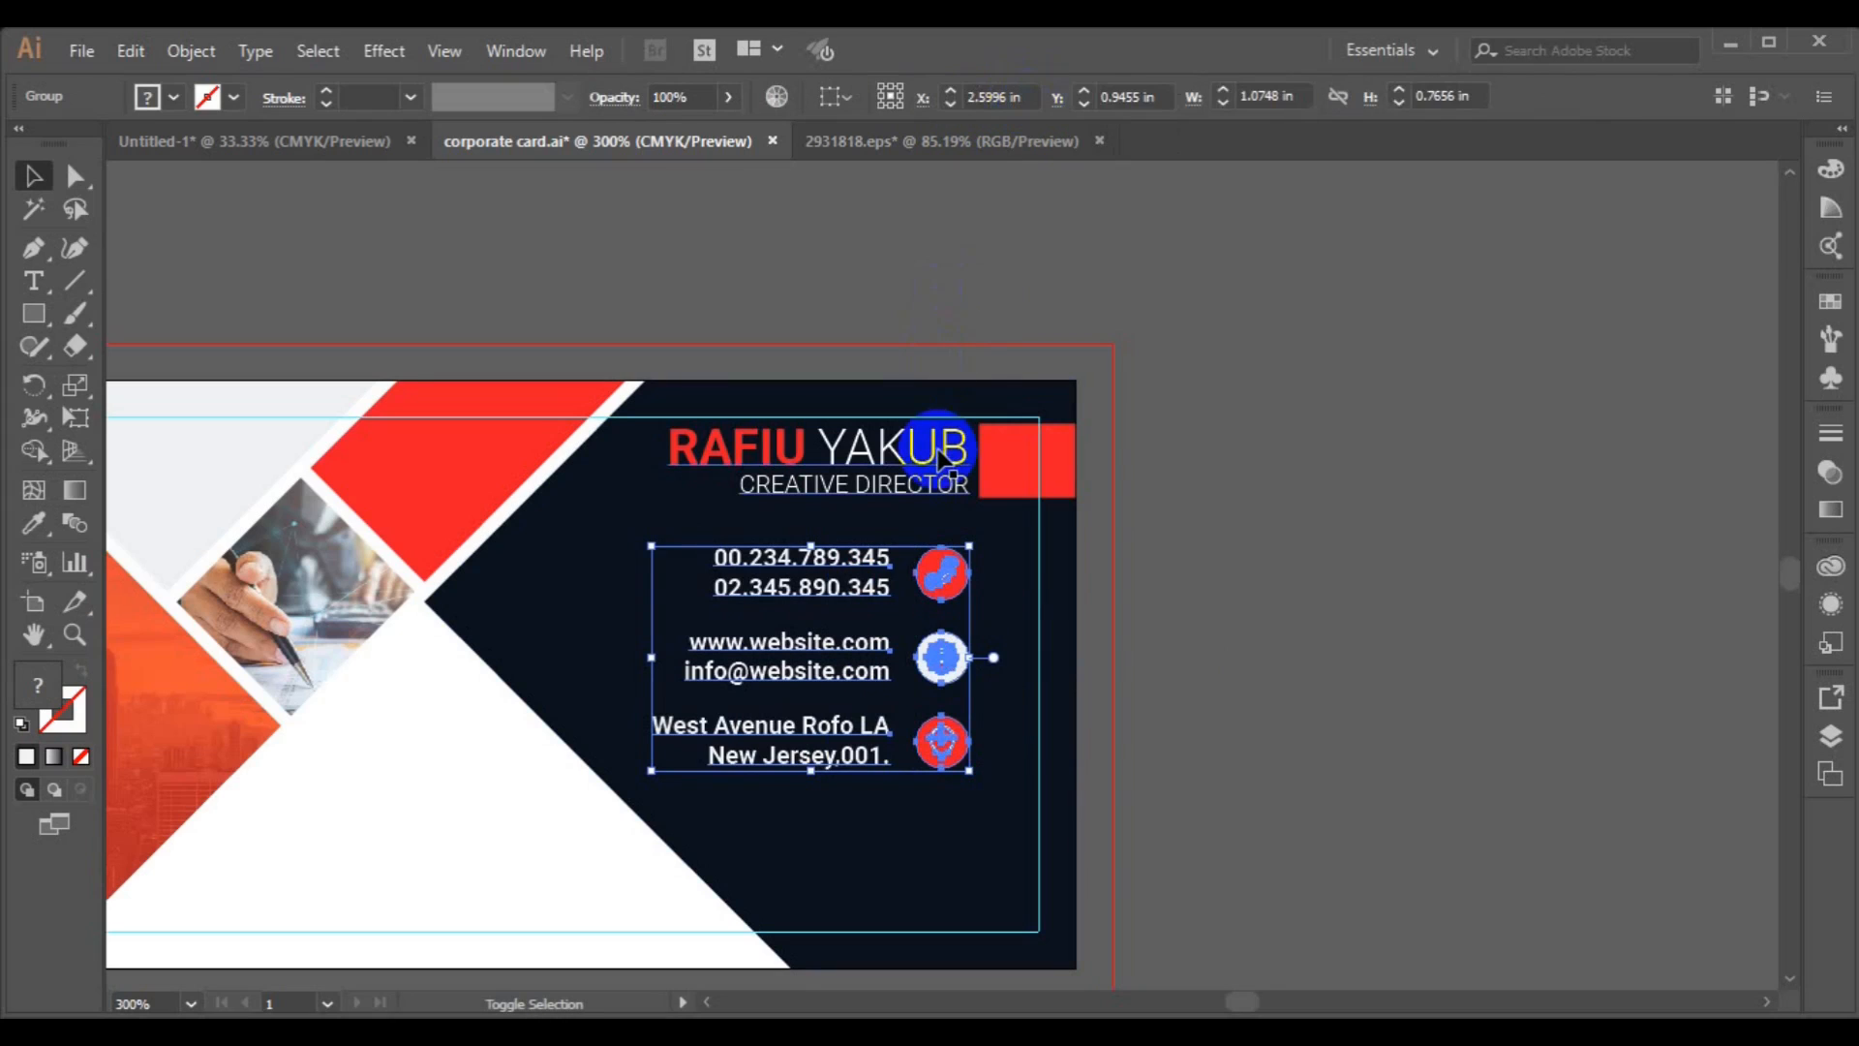
# Nudge the grouped contact details and icons slightly downward on the card.
pyautogui.keyDown('shift'); pyautogui.click(944, 447); pyautogui.keyUp('shift')
pyautogui.click(957, 97)
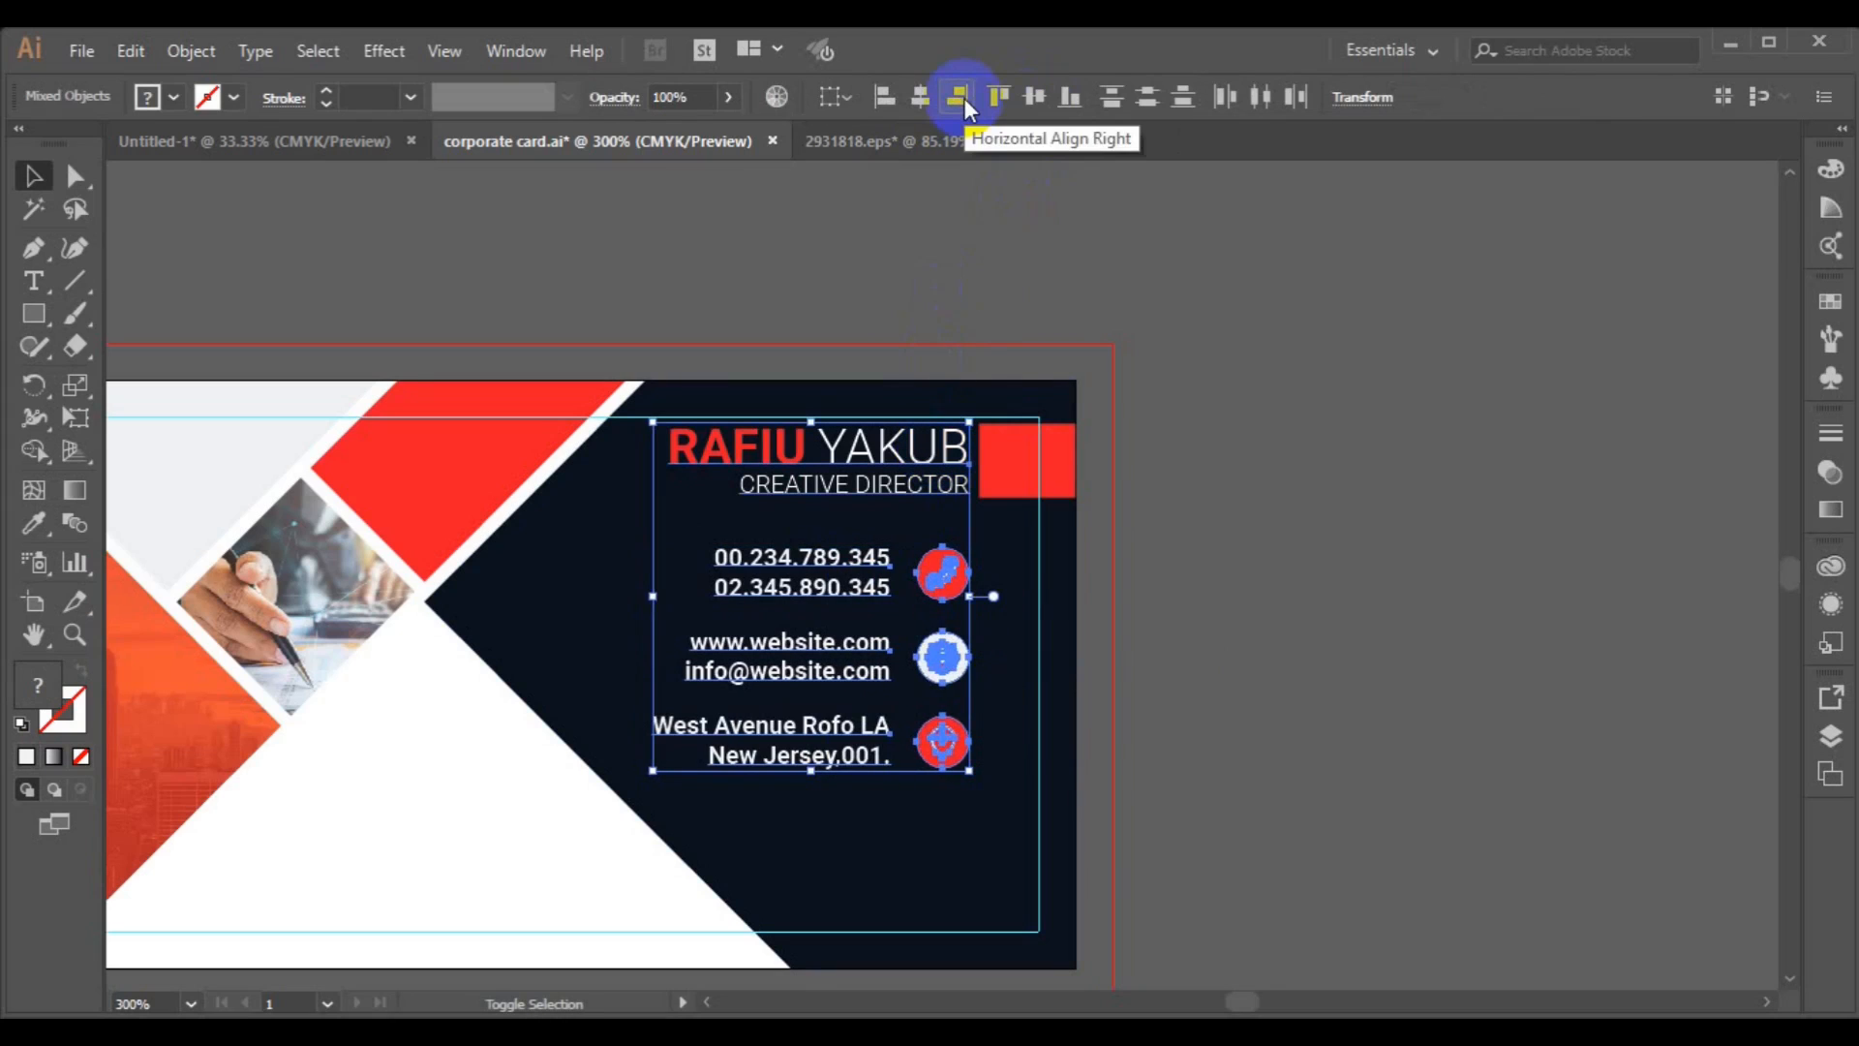
pyautogui.click(1217, 503)
pyautogui.click(863, 747)
pyautogui.press('Down')
pyautogui.press('Down')
pyautogui.press('Down')
pyautogui.press('Down')
pyautogui.press('Down')
pyautogui.press('Down')
pyautogui.press('Down')
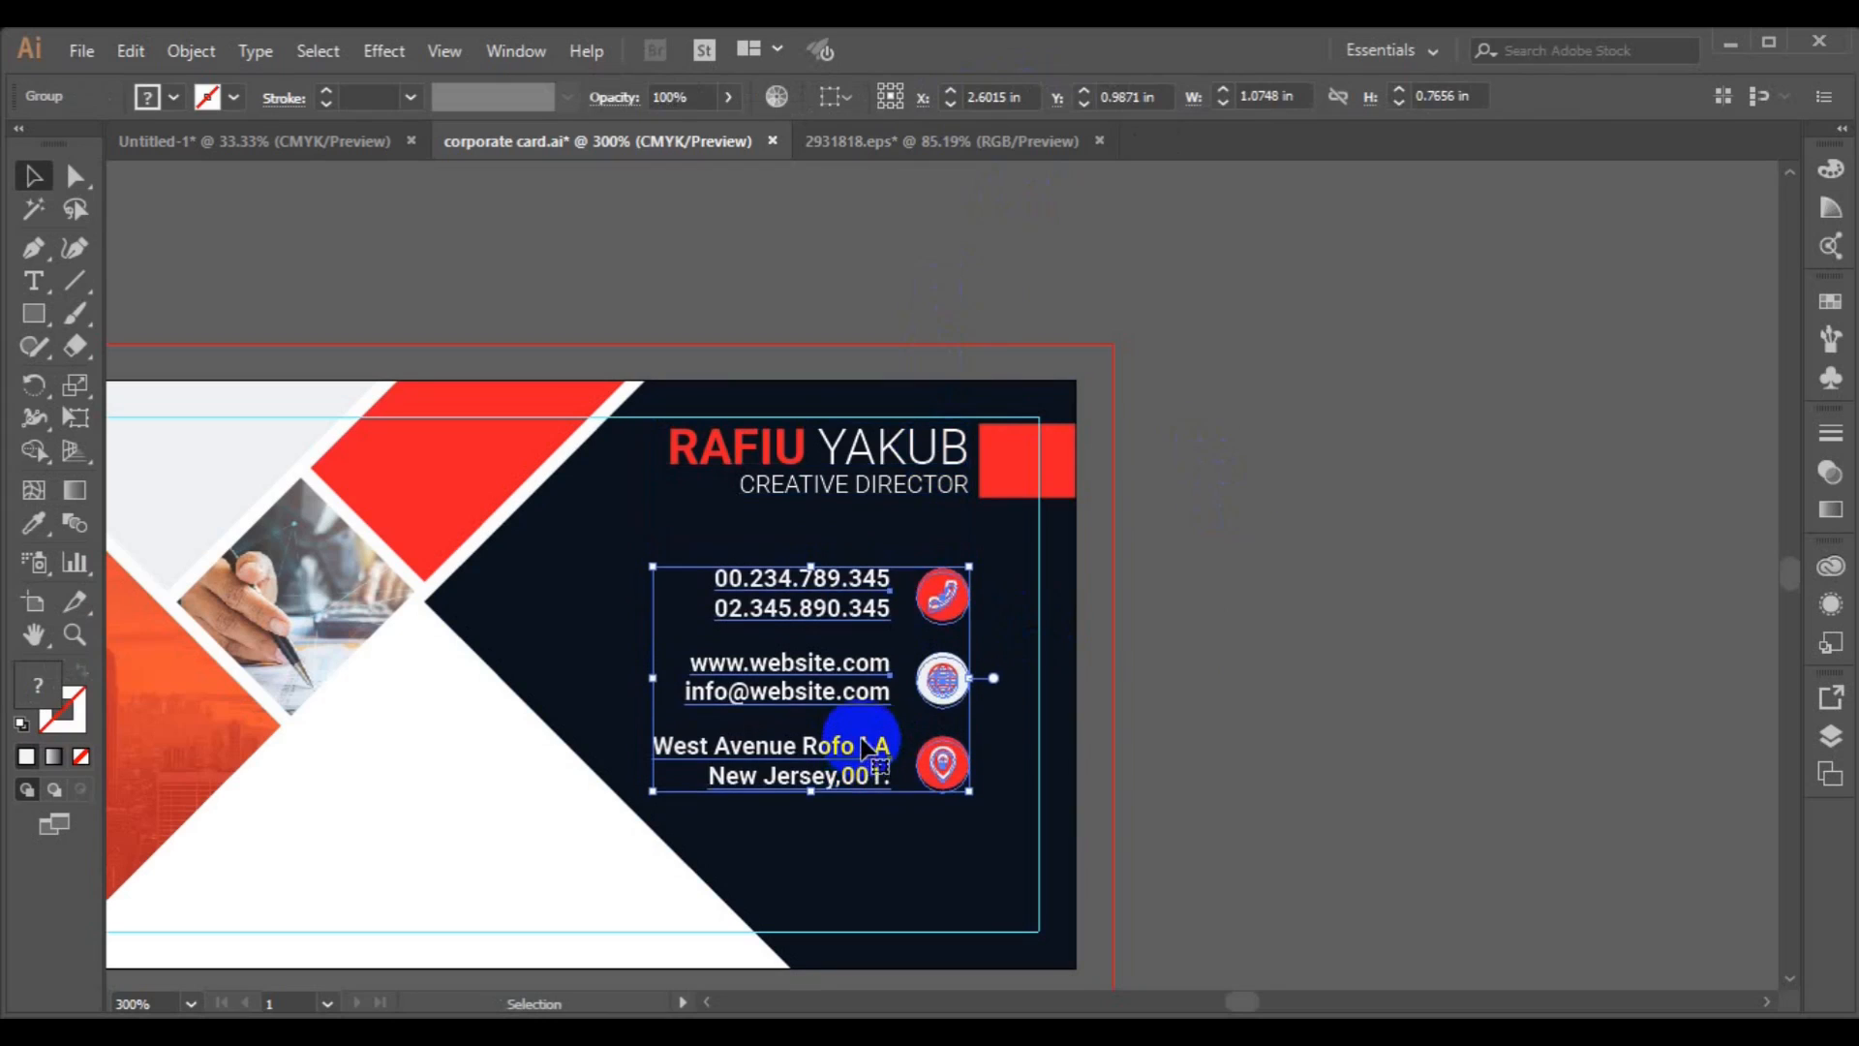
# Paste the light-bulb logo graphic into the white triangle area and scale it down.
pyautogui.hotkey('ctrl', '-')
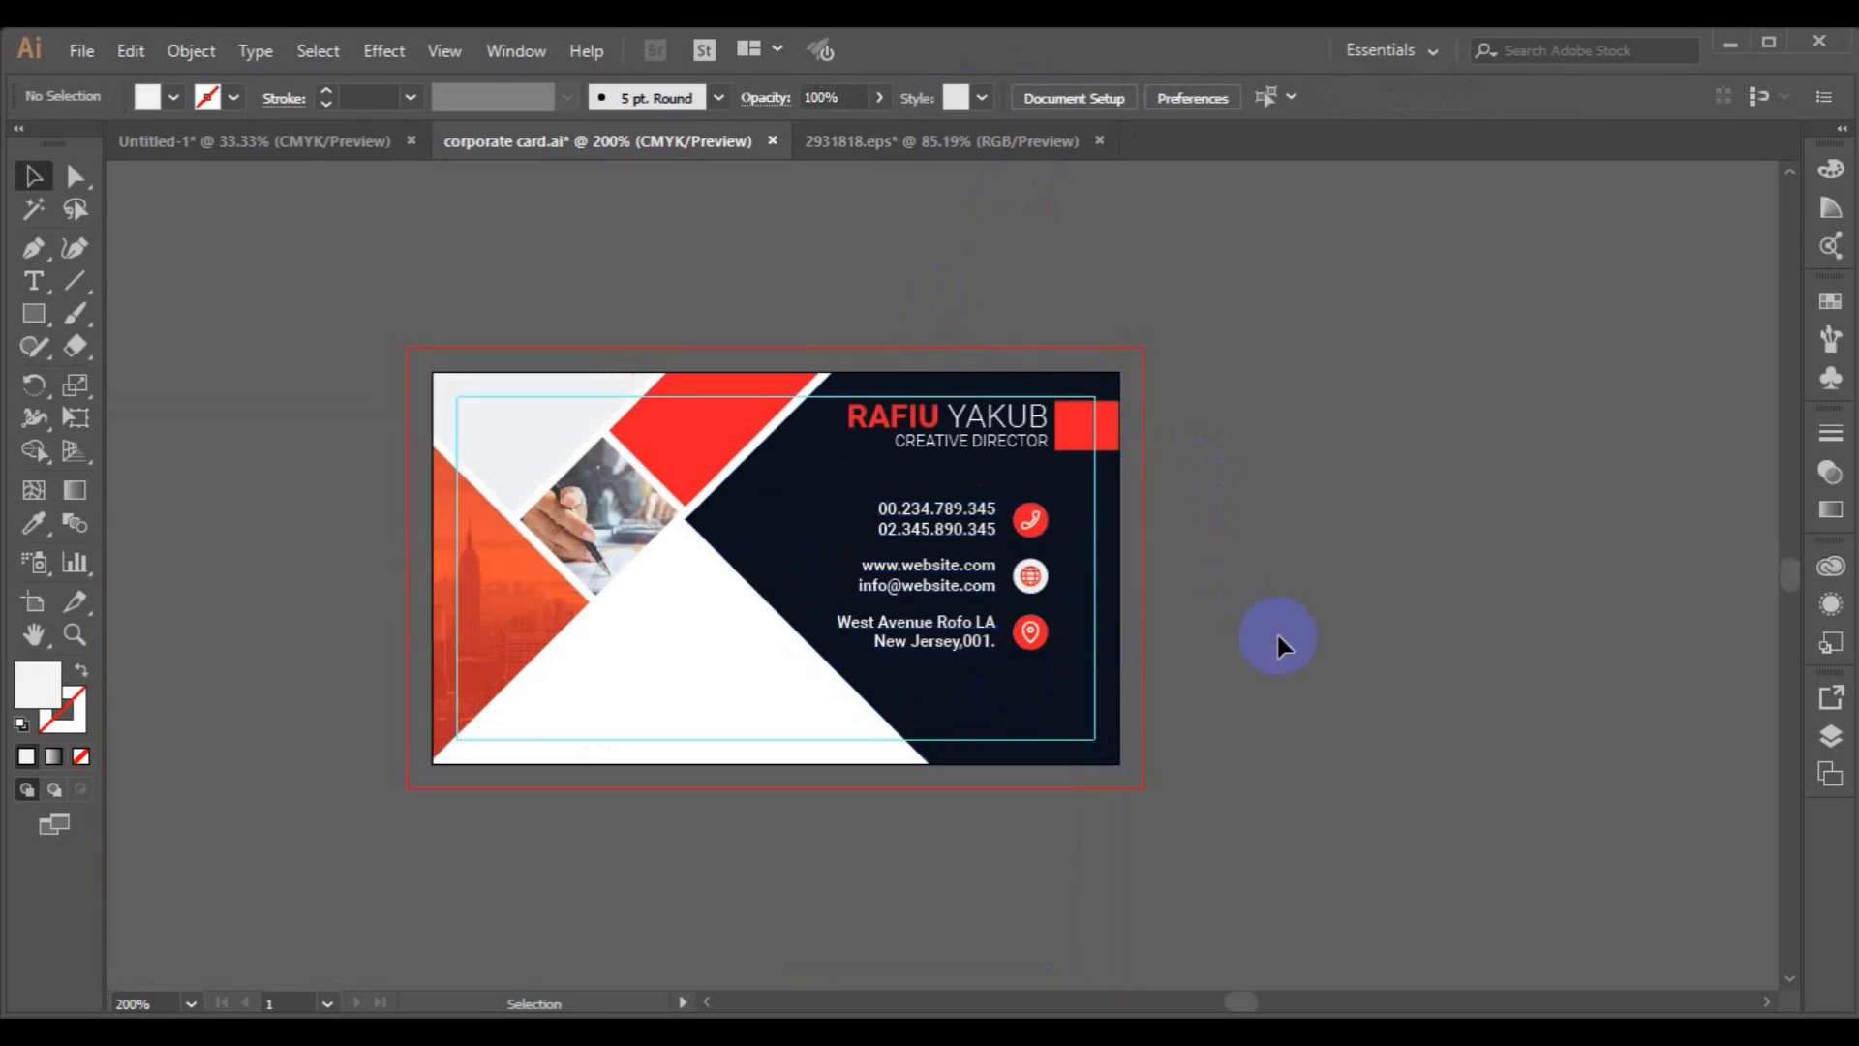
pyautogui.click(1276, 635)
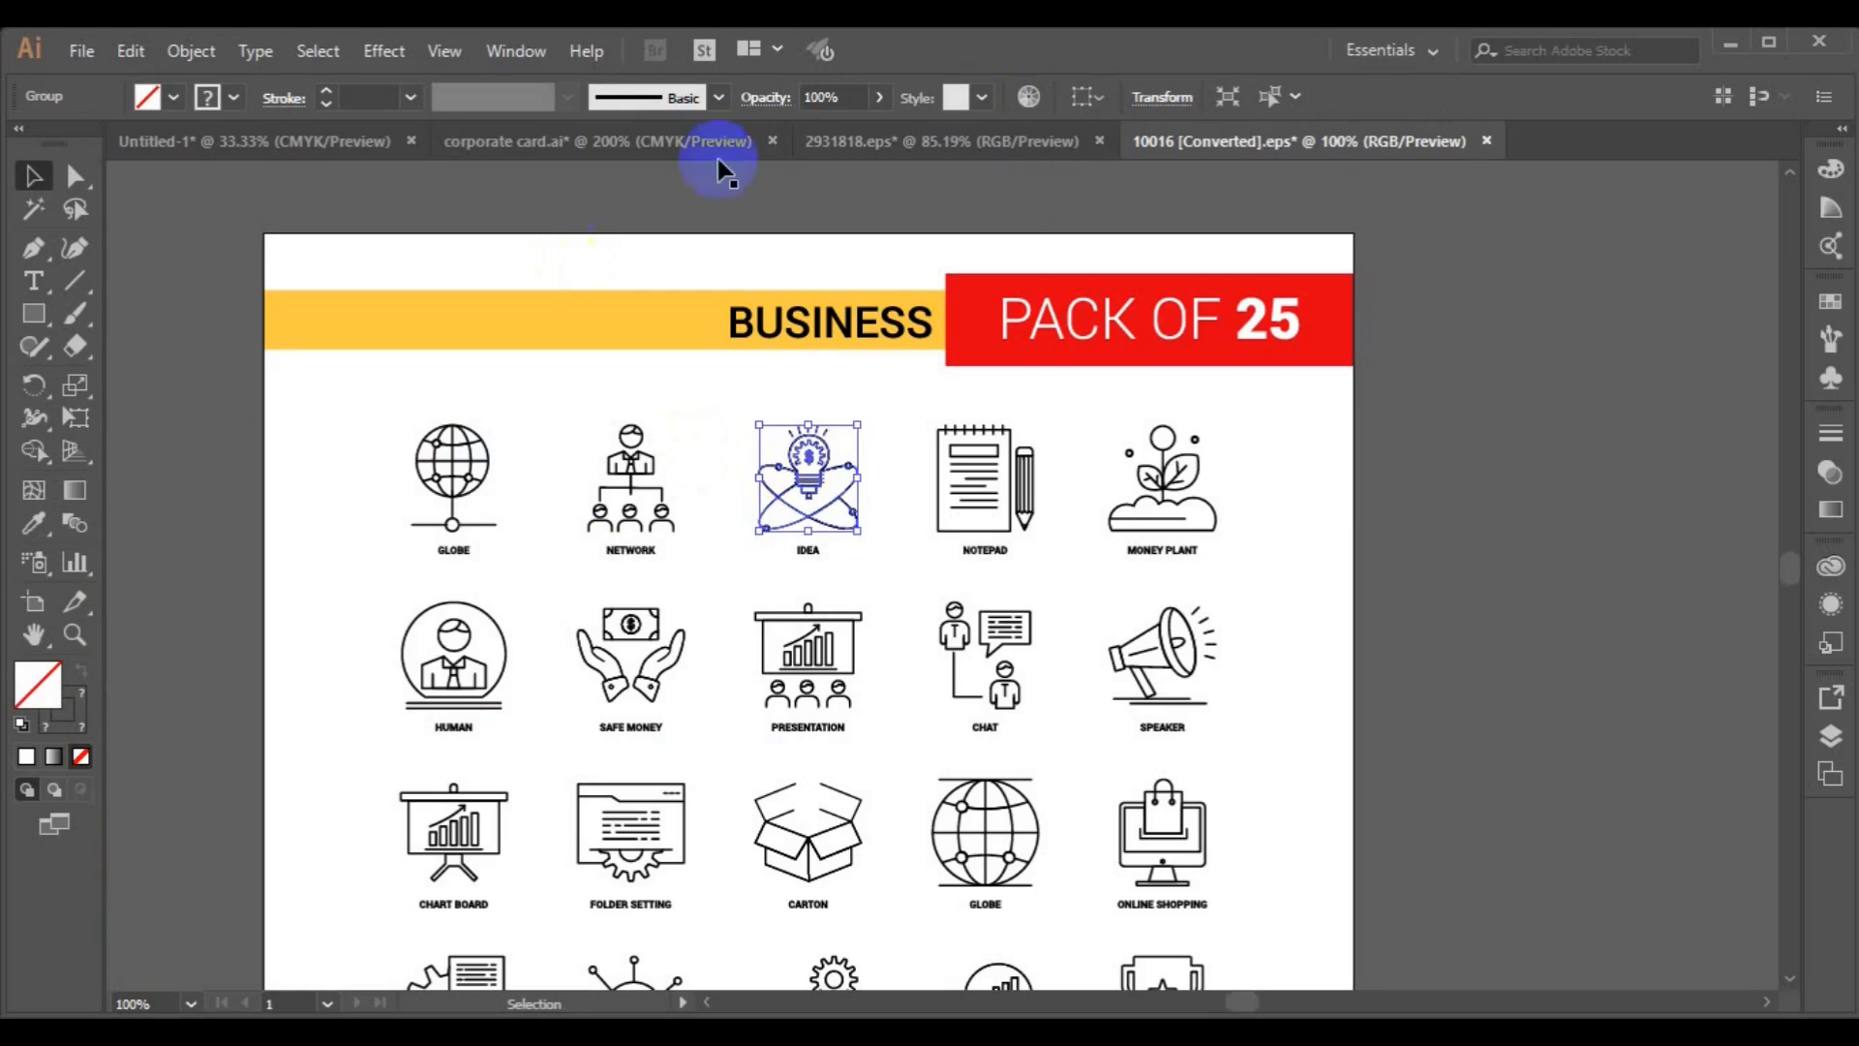
pyautogui.click(687, 141)
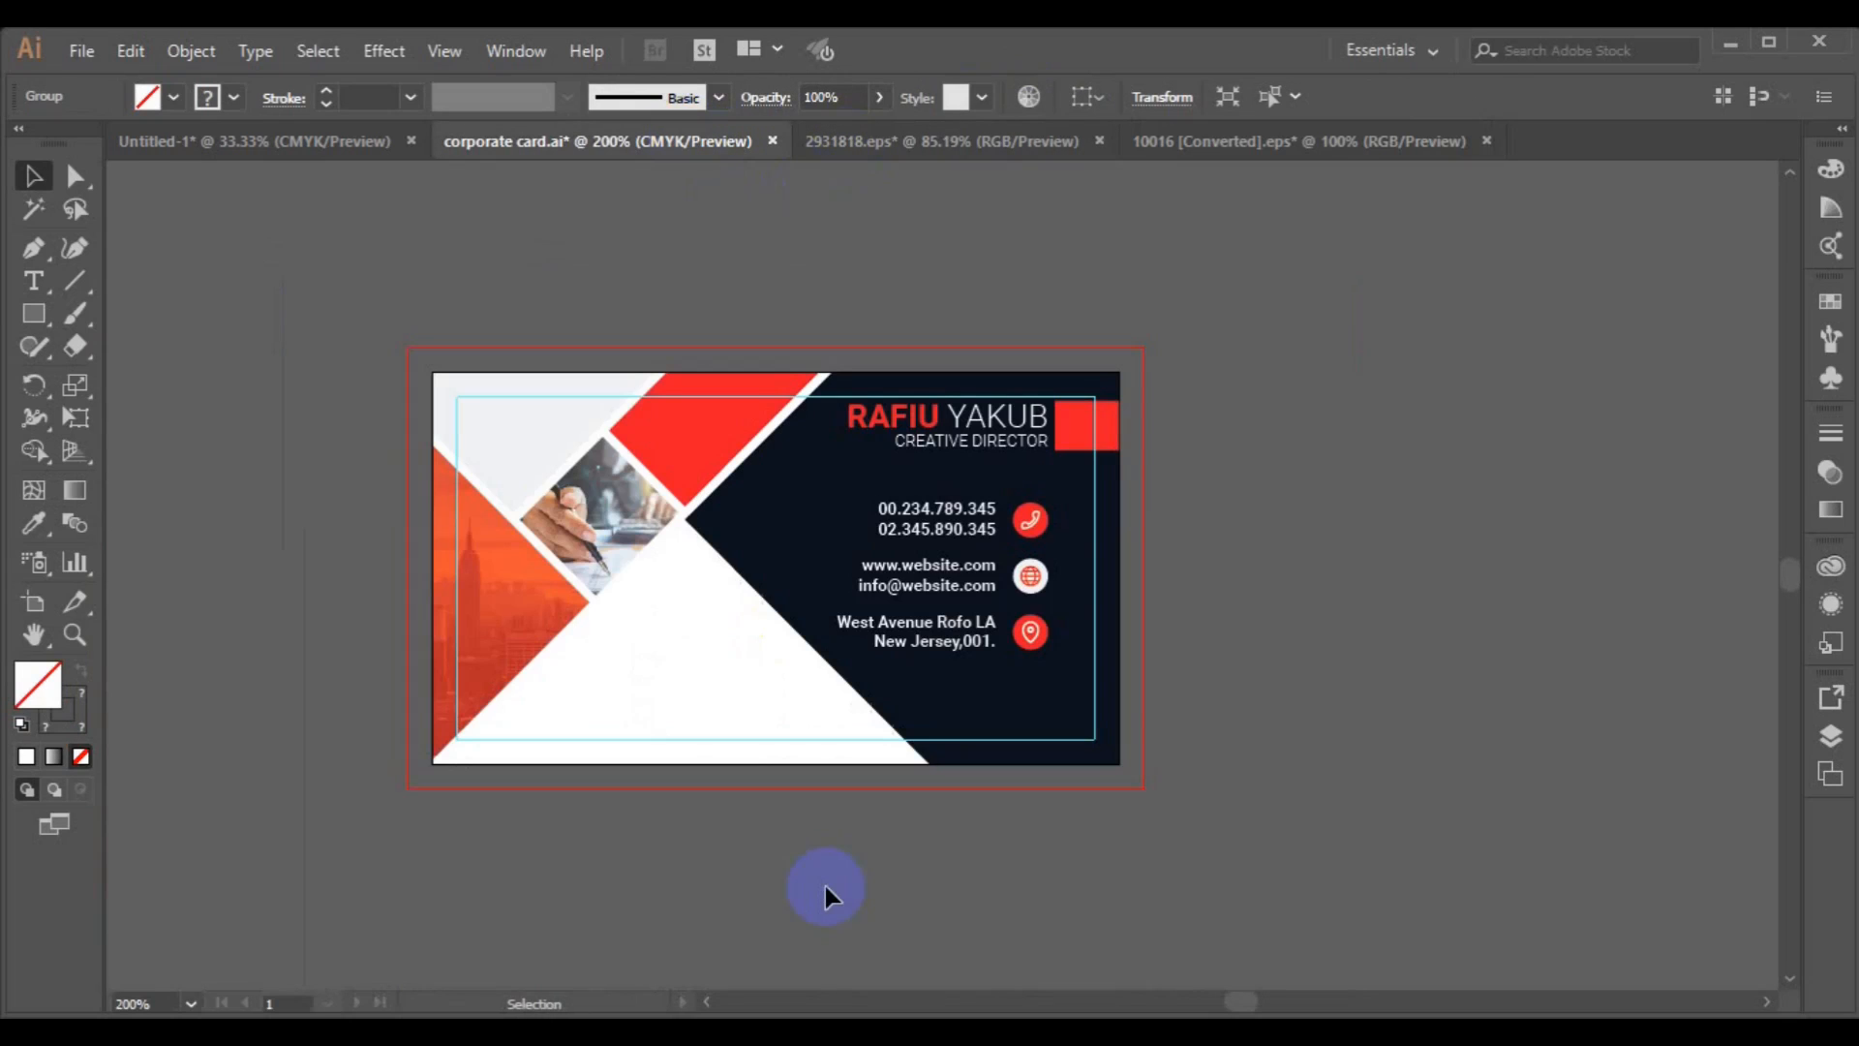
pyautogui.hotkey('ctrl', 'v')
pyautogui.moveTo(947, 547); pyautogui.dragTo(694, 665)
pyautogui.moveTo(789, 797); pyautogui.dragTo(746, 767)
pyautogui.moveTo(696, 701); pyautogui.dragTo(672, 655)
# Change the logo's stroke colour to black.
pyautogui.click(234, 102)
pyautogui.click(232, 102)
pyautogui.click(172, 98)
pyautogui.click(96, 149)
pyautogui.click(19, 145)
pyautogui.click(230, 101)
pyautogui.click(97, 153)
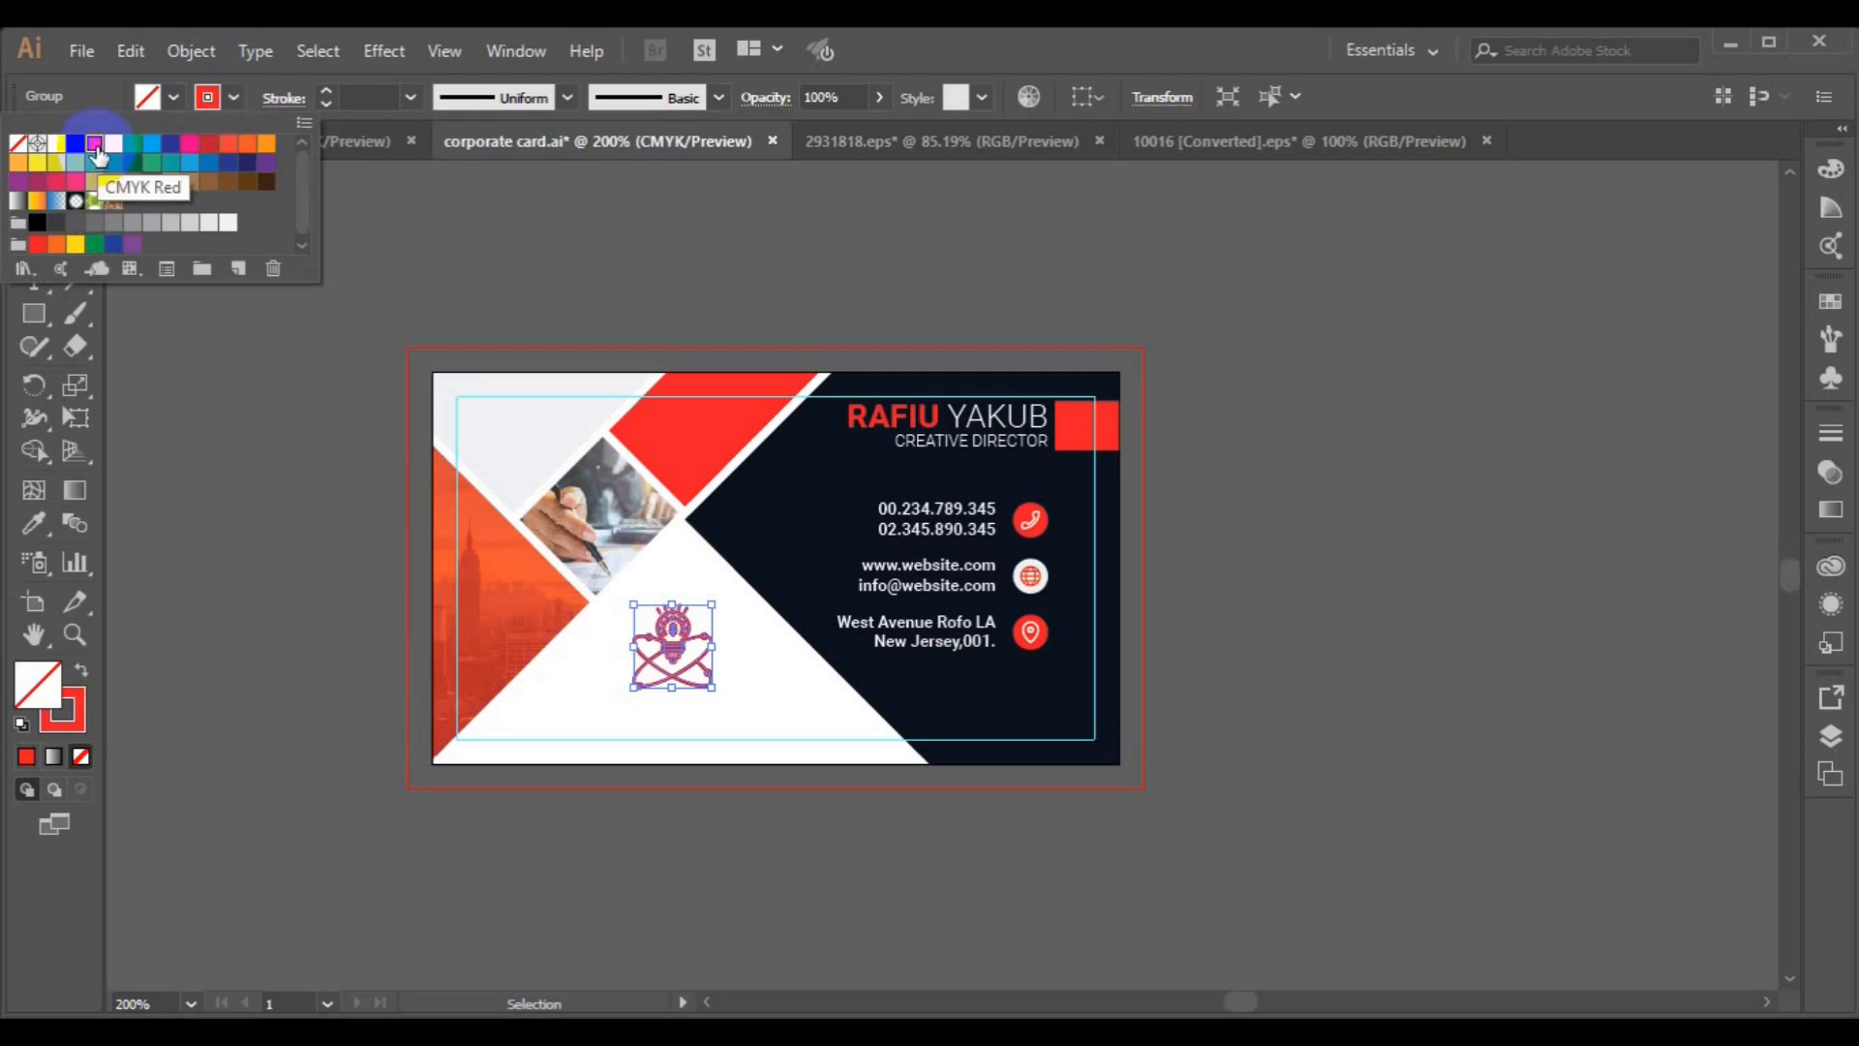
pyautogui.click(324, 107)
pyautogui.click(410, 97)
pyautogui.click(443, 194)
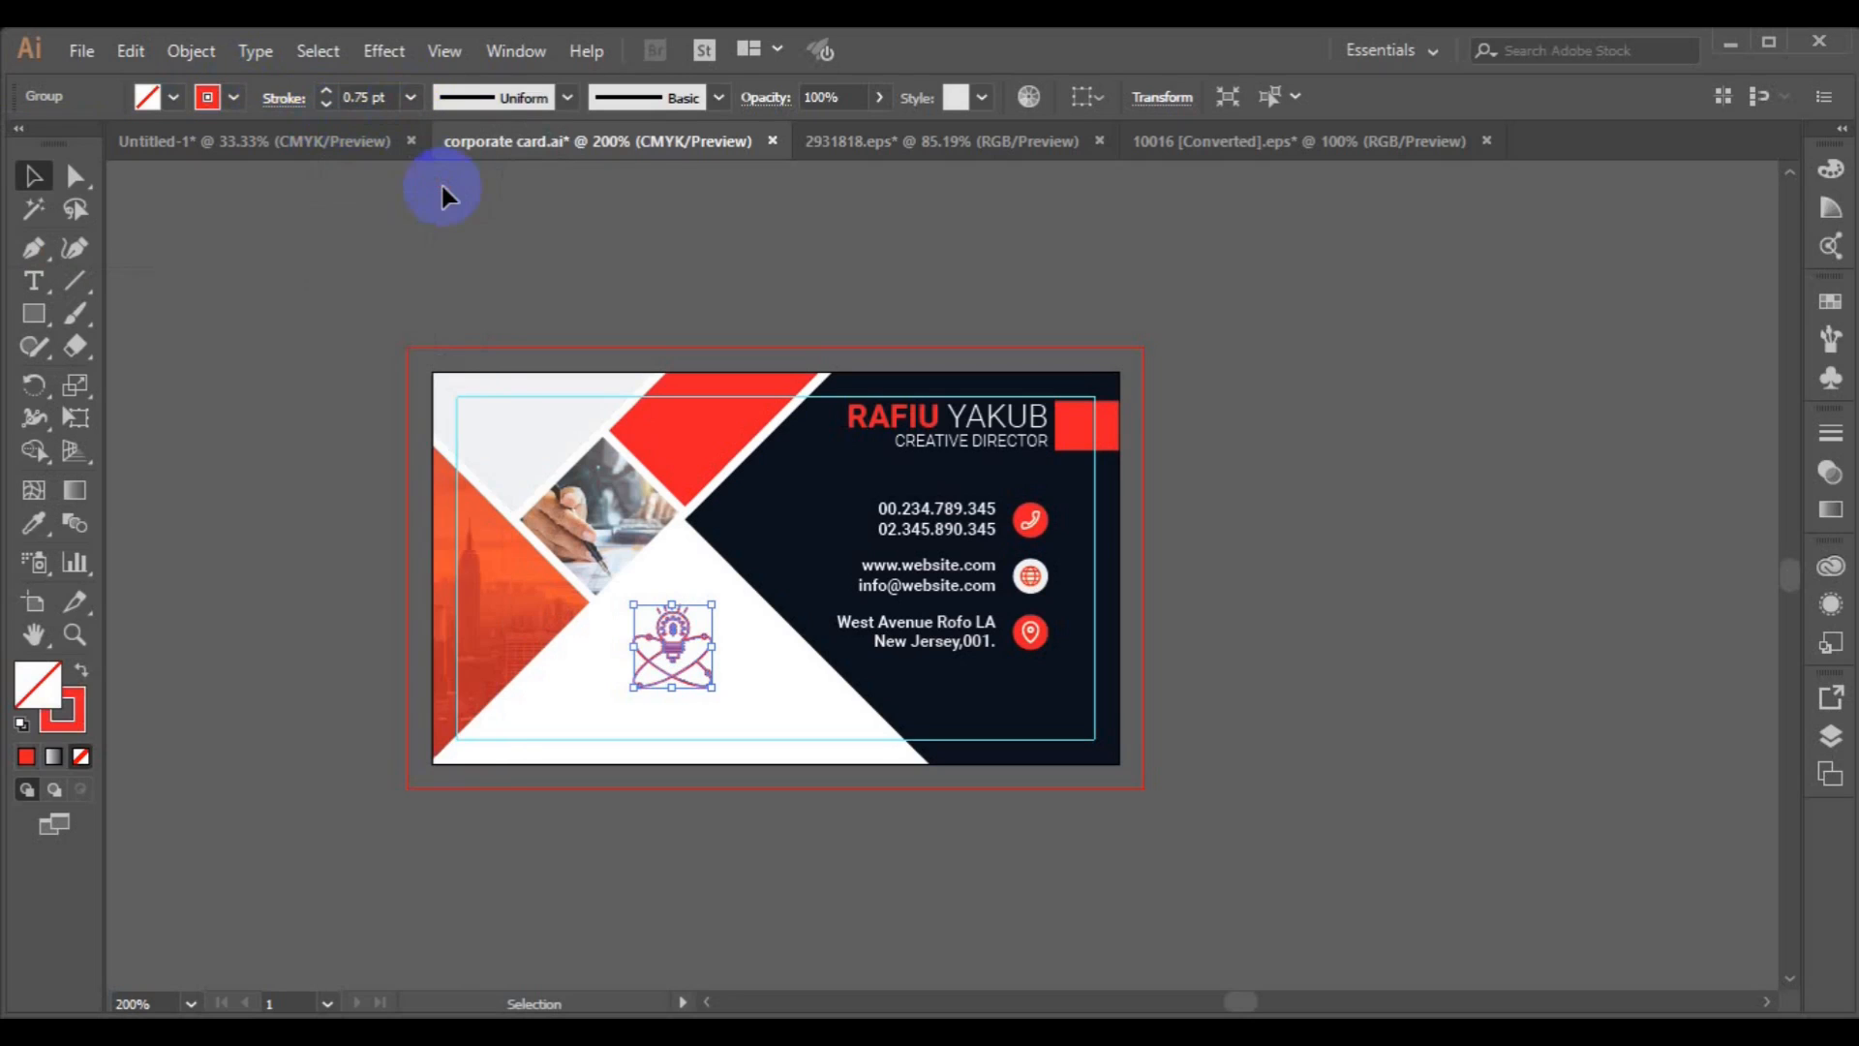
pyautogui.click(234, 95)
pyautogui.click(77, 145)
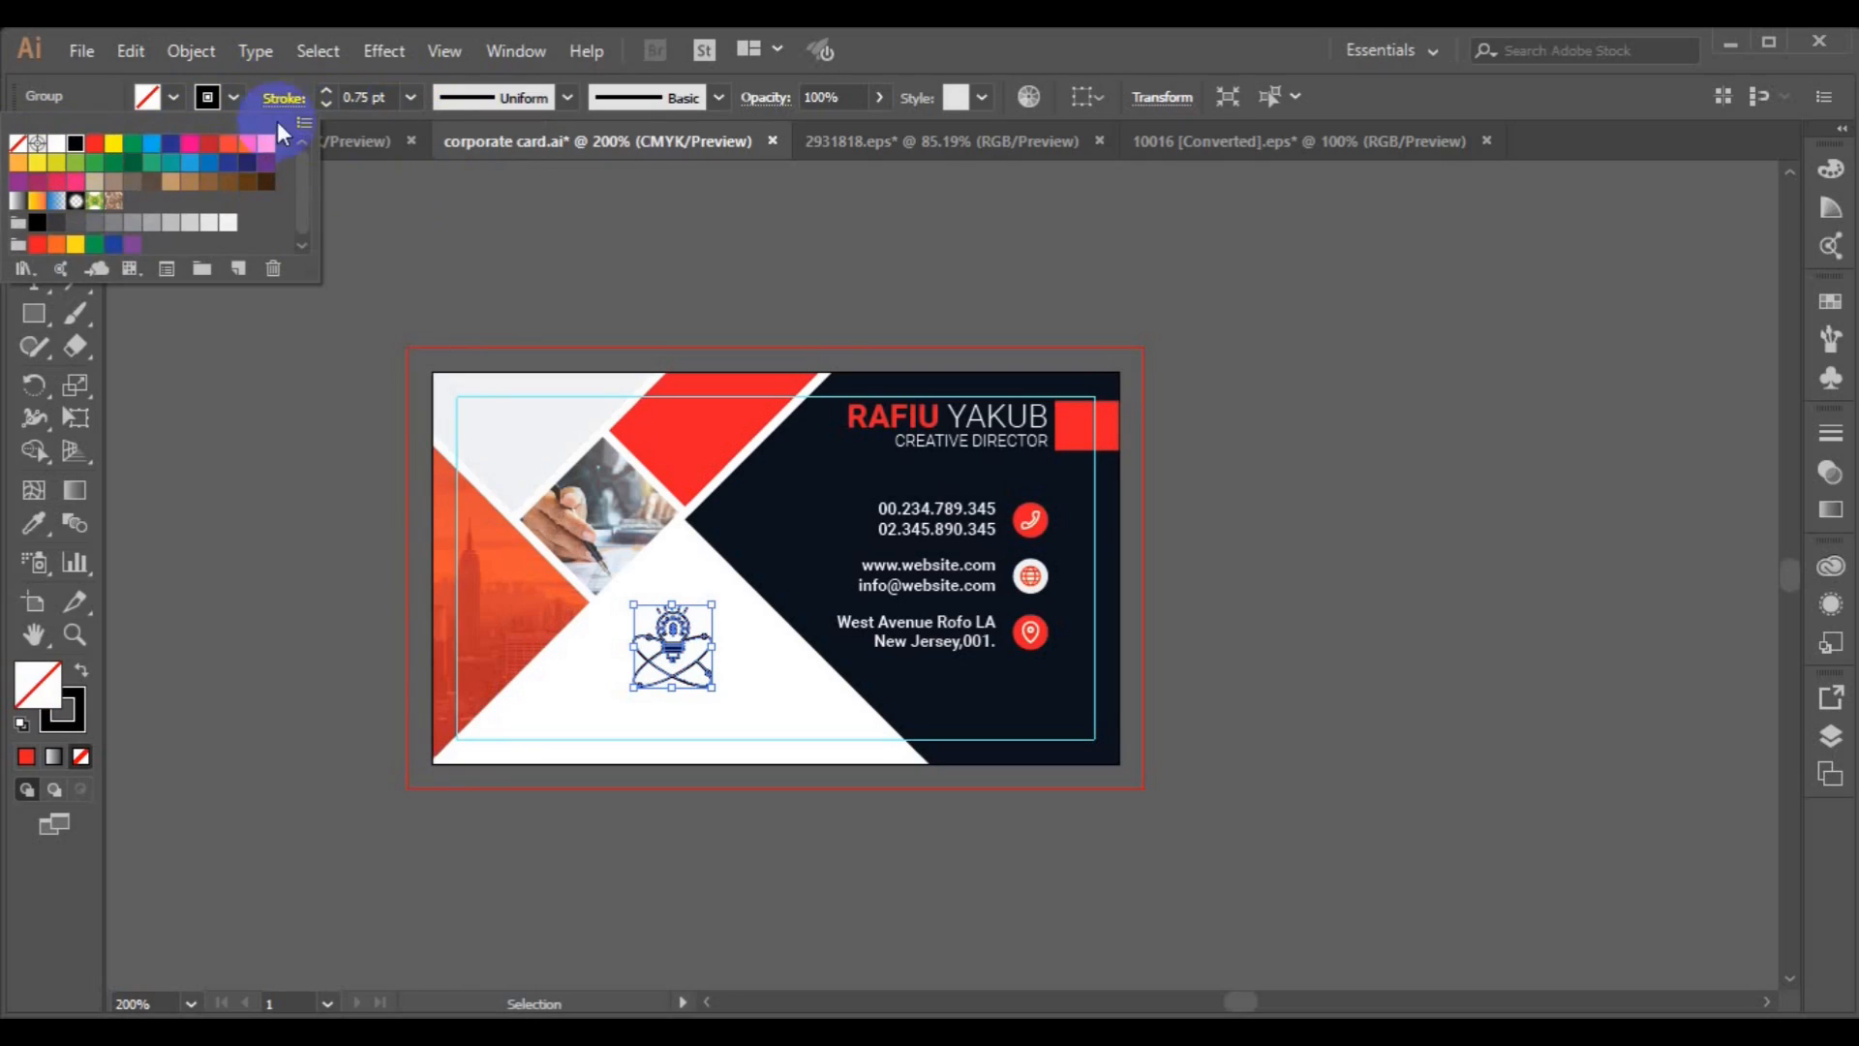
# Set the logo's stroke weight to 0.25 pt.
pyautogui.click(411, 98)
pyautogui.click(438, 151)
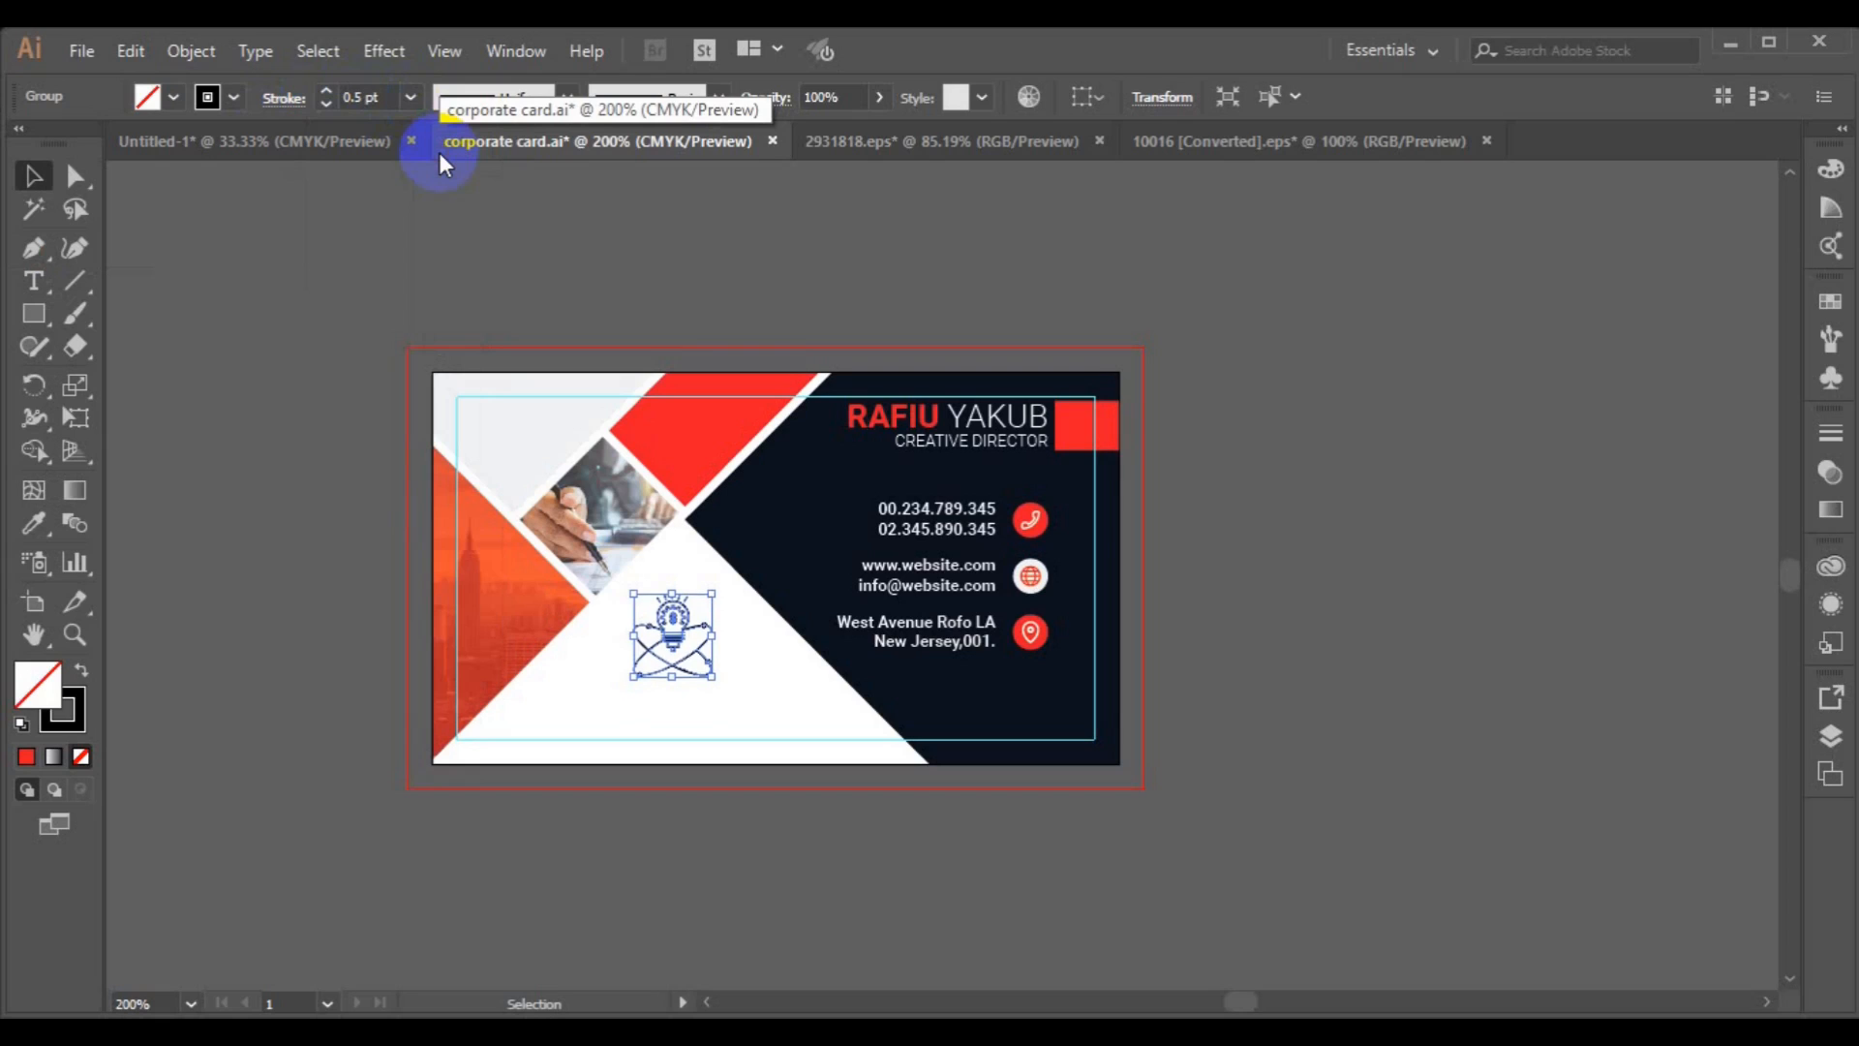
pyautogui.click(411, 97)
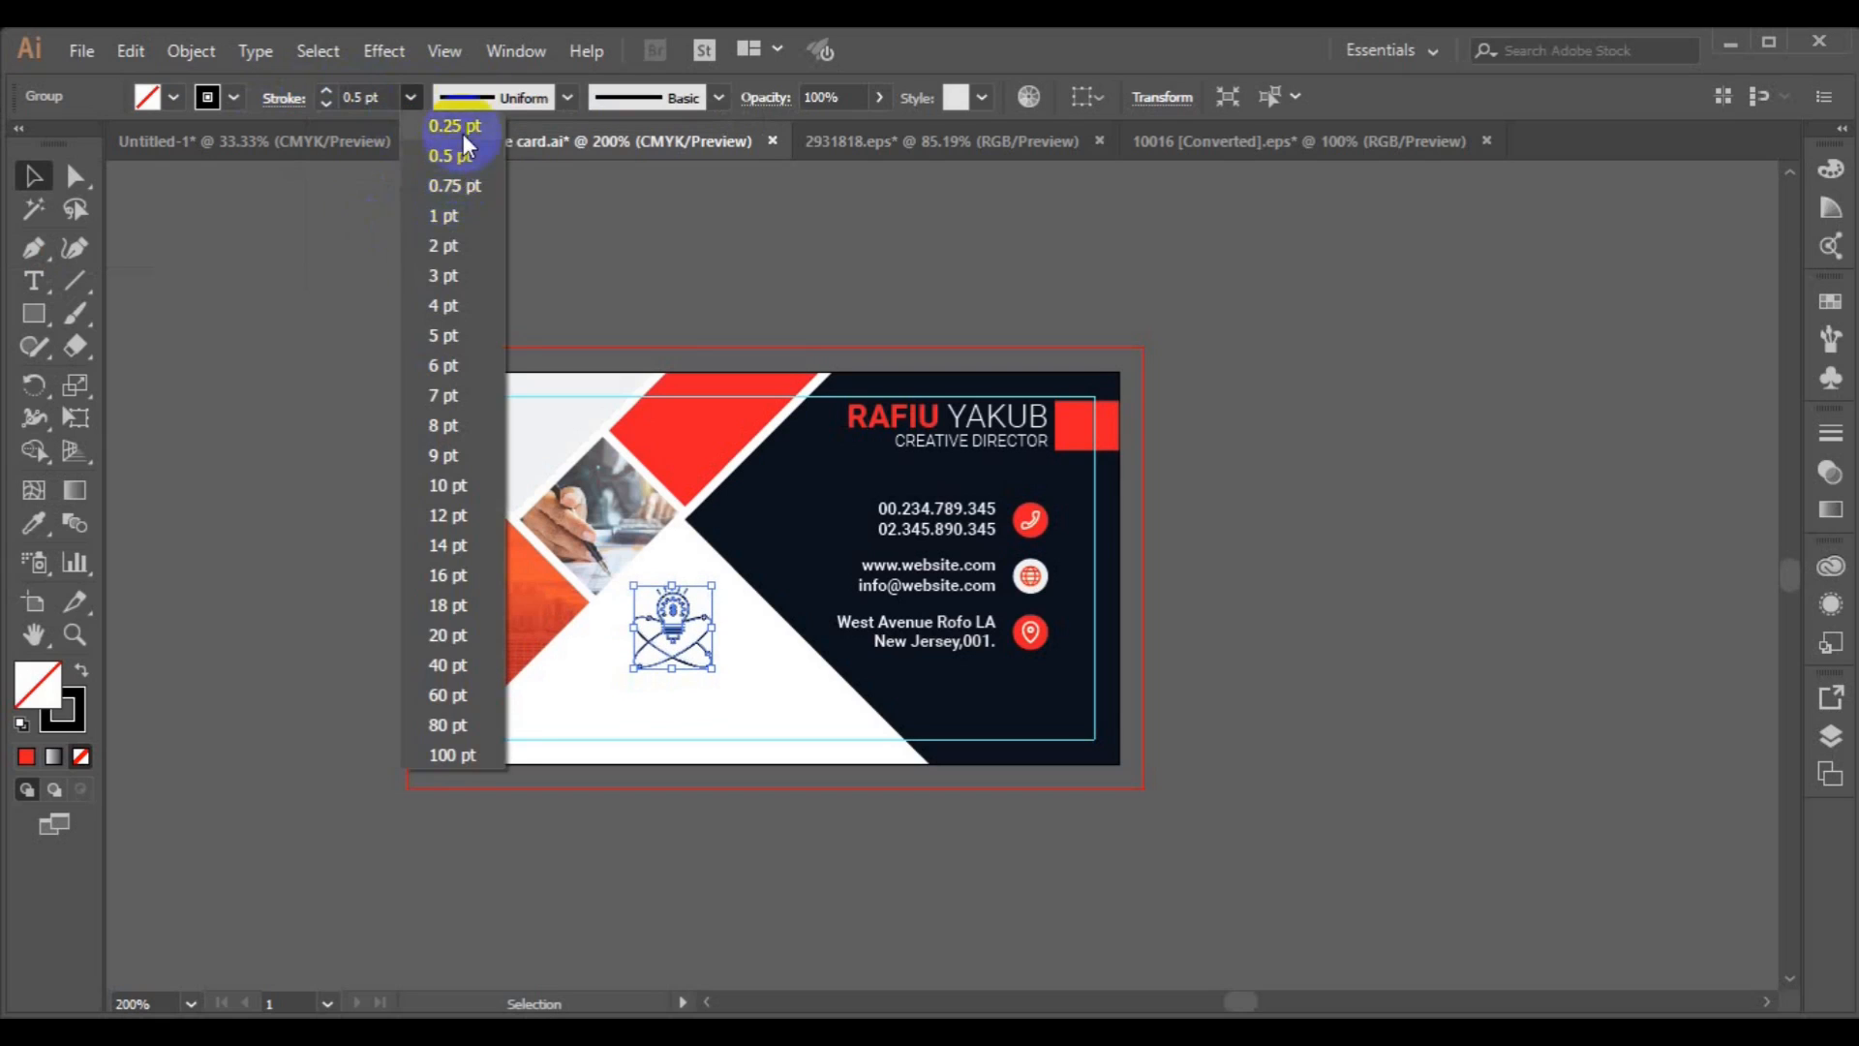
pyautogui.click(464, 136)
pyautogui.click(252, 512)
# Add the text "Brand Logo" below the logo graphic.
pyautogui.click(33, 280)
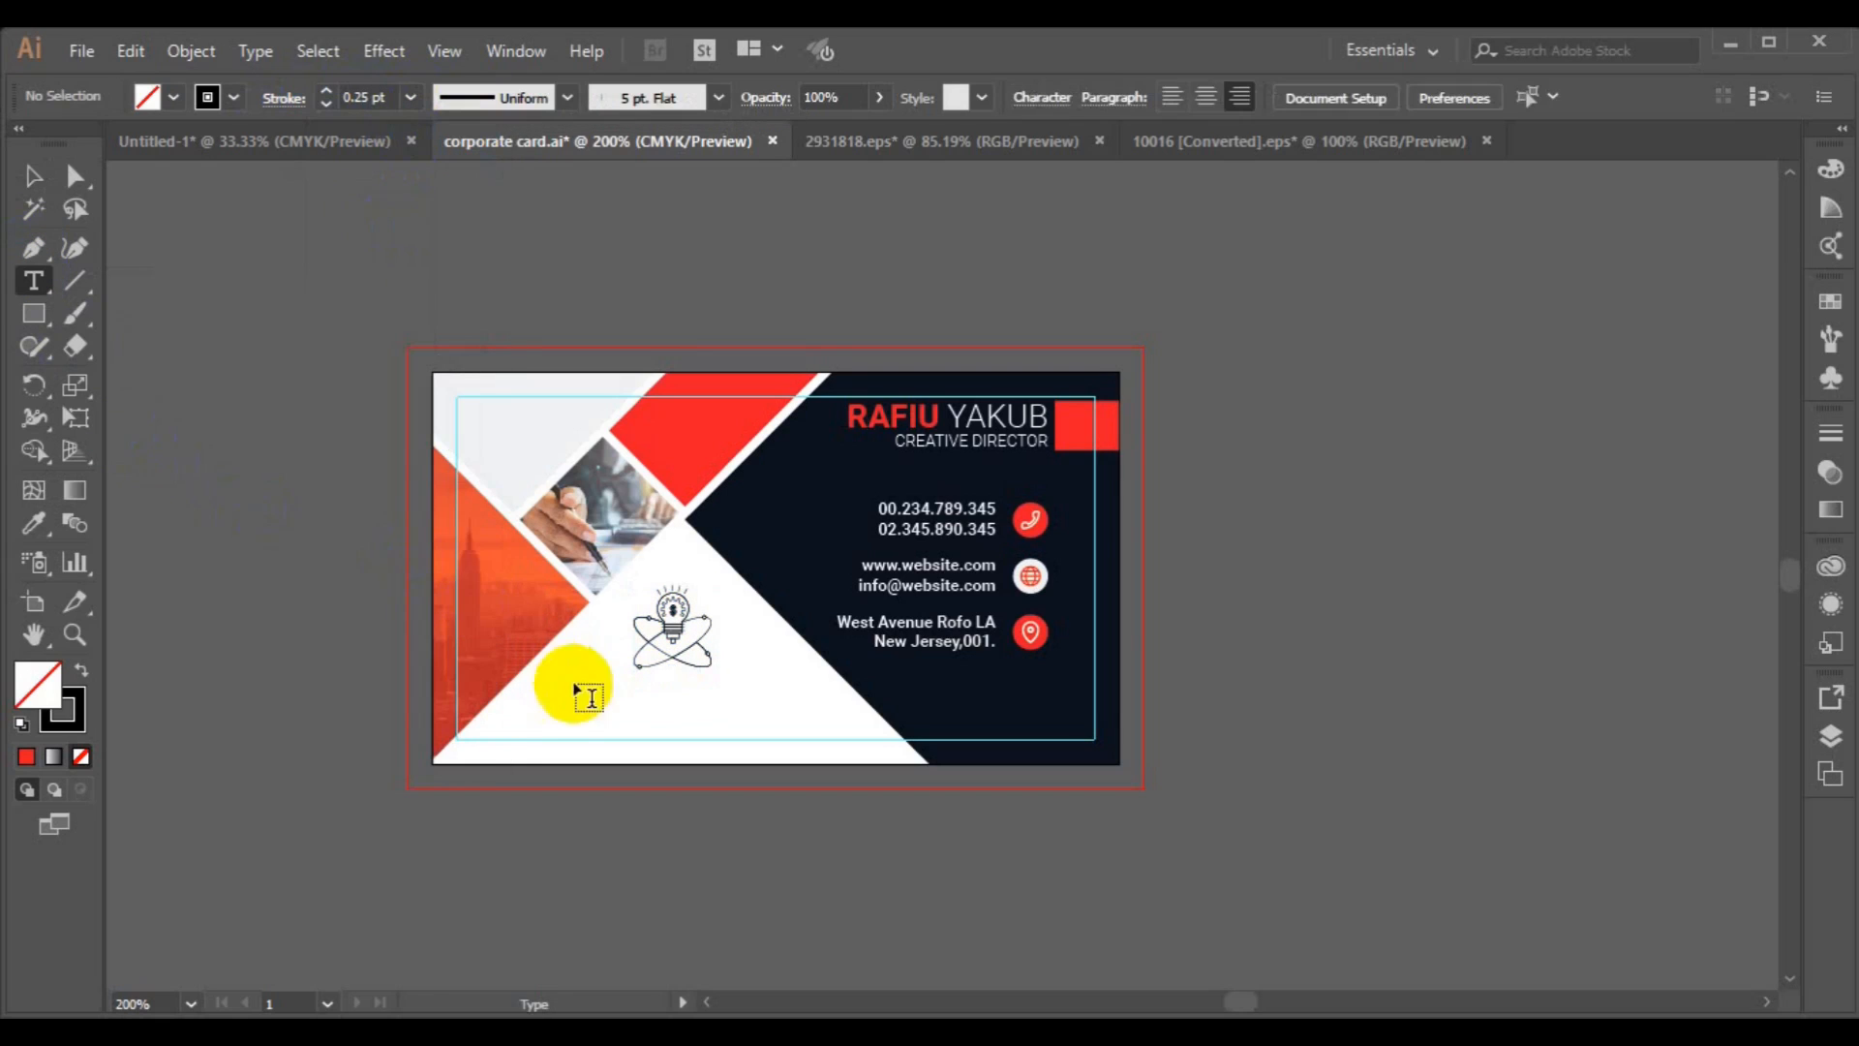
pyautogui.click(578, 688)
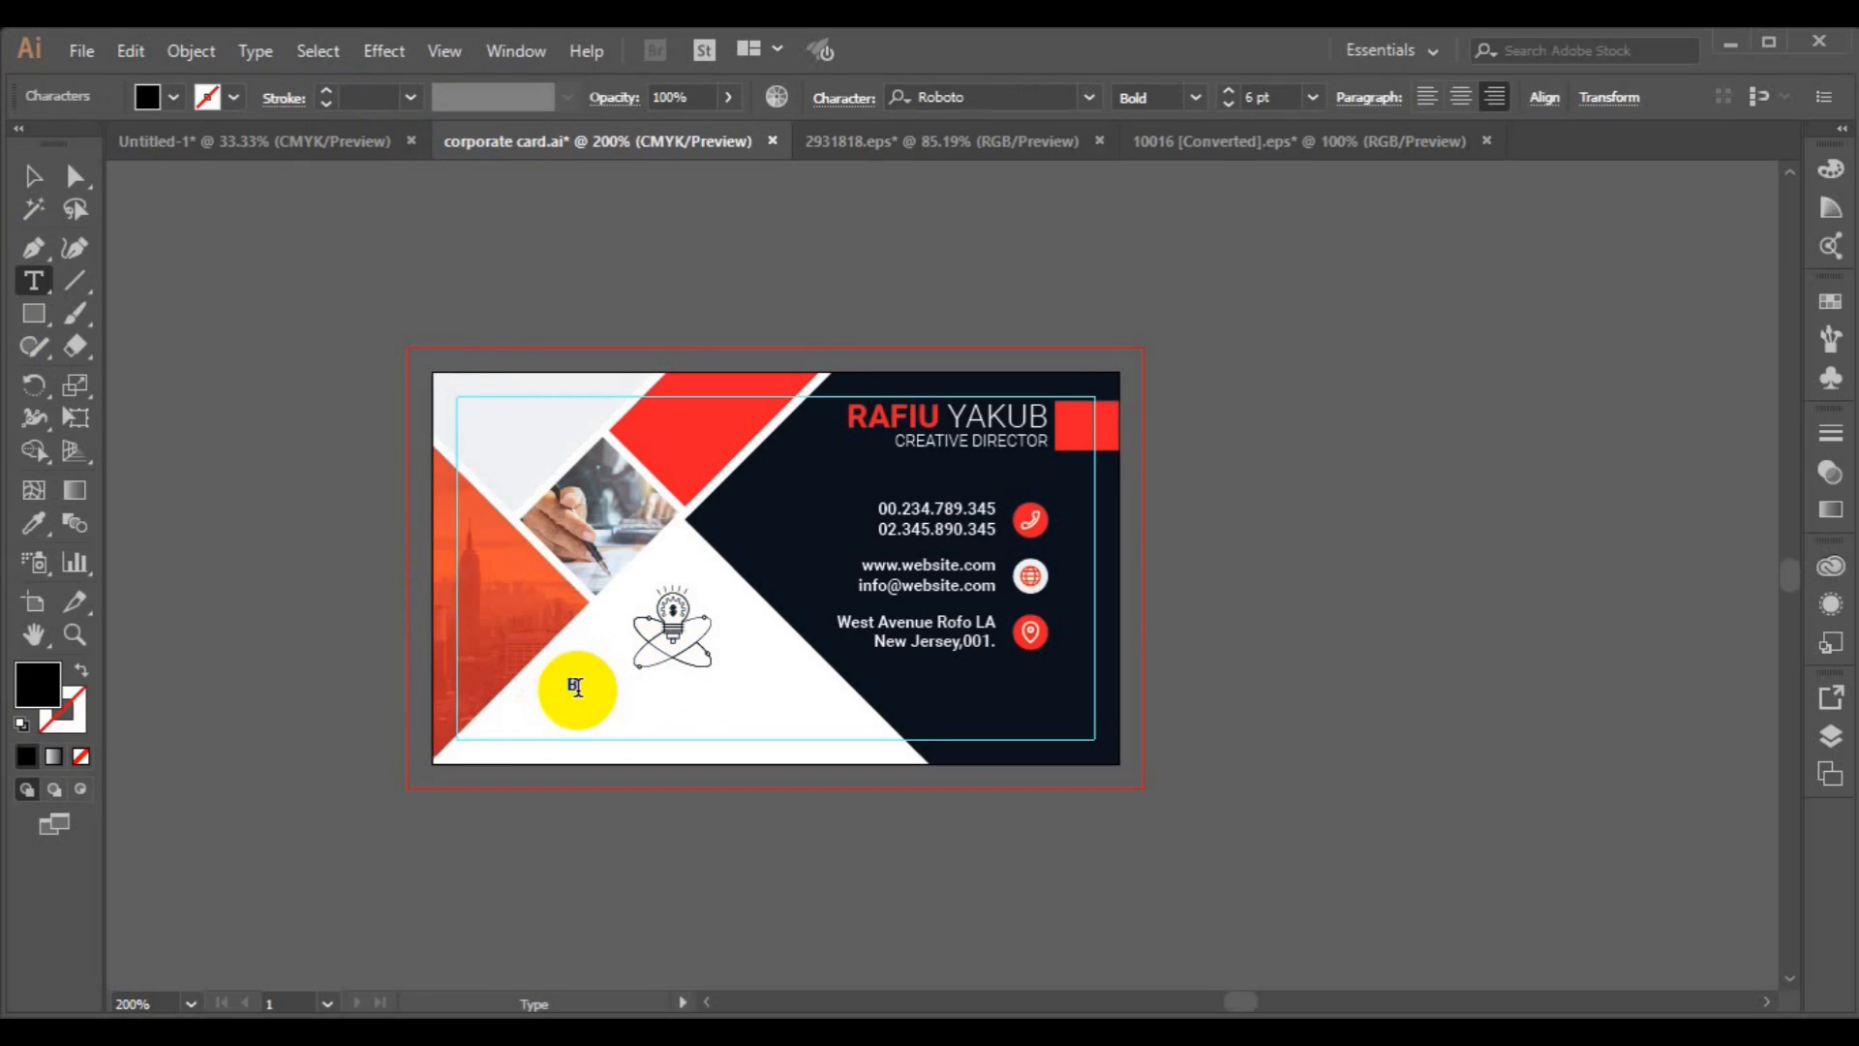
pyautogui.write('Brand Logo')
pyautogui.click(33, 175)
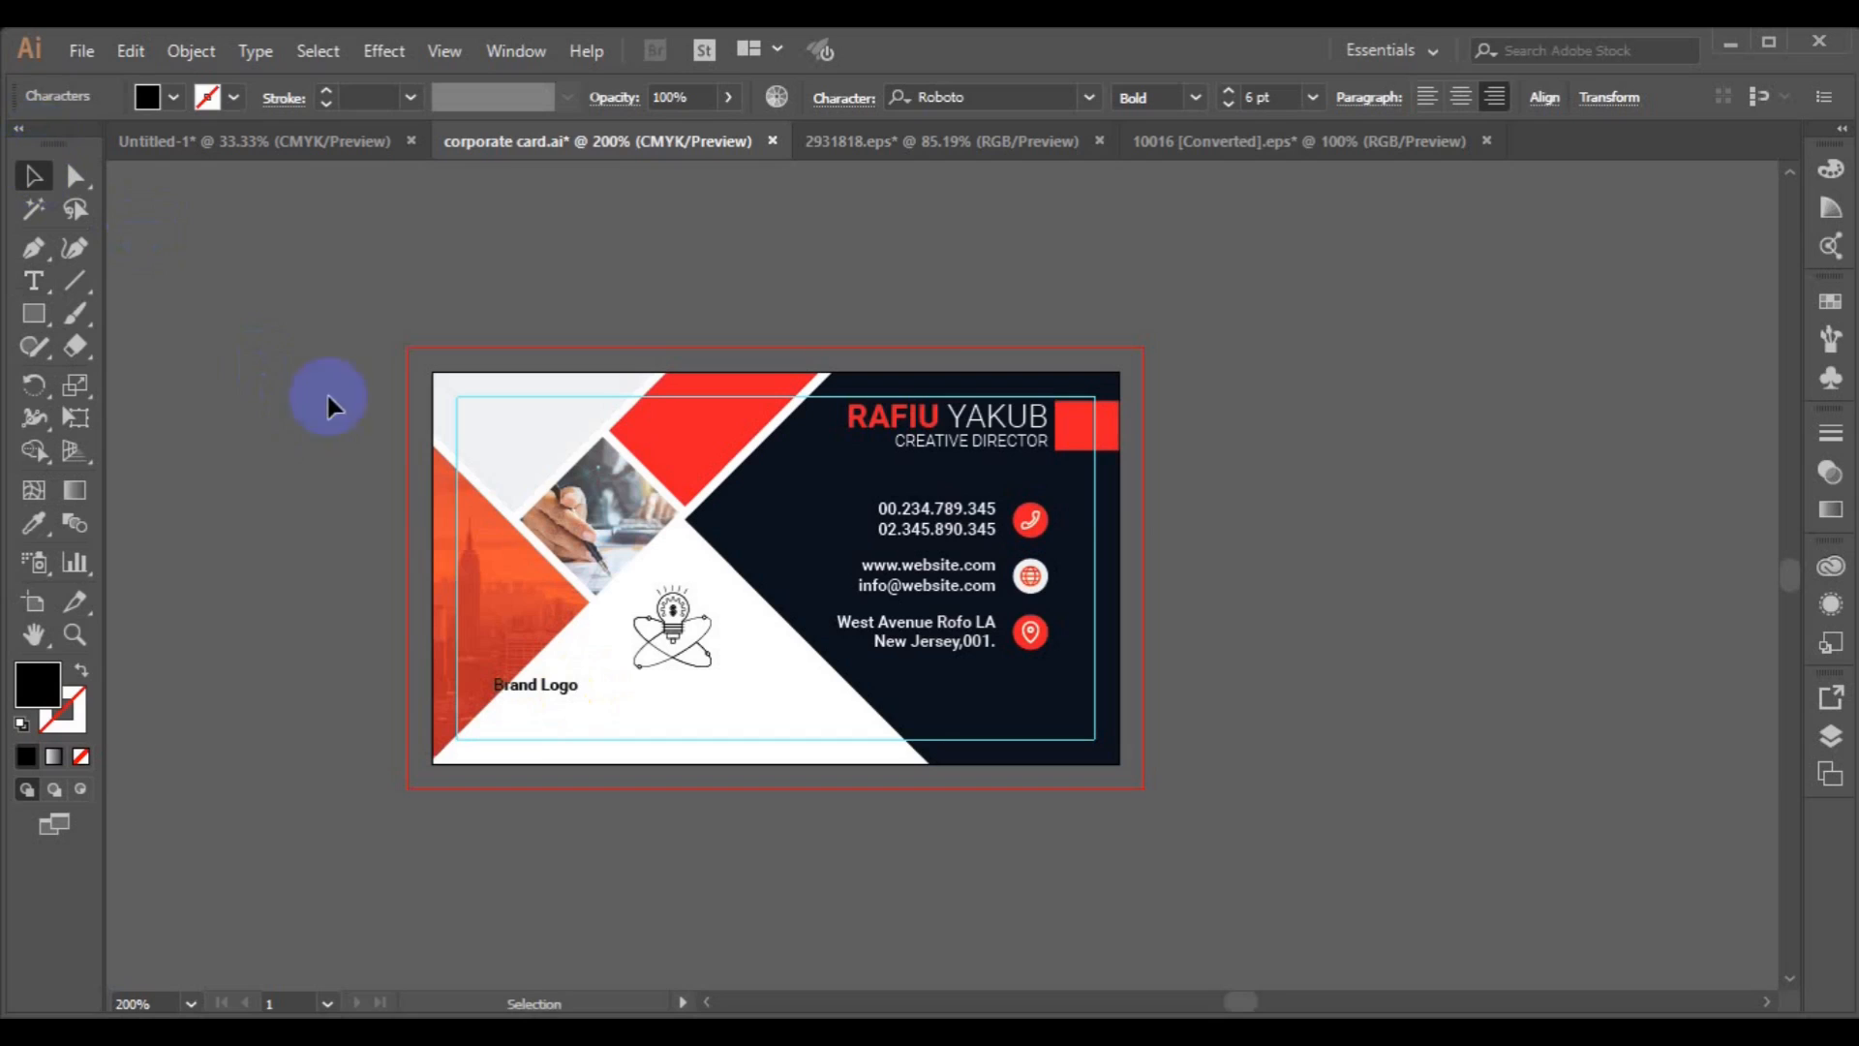
# Set the Brand Logo text to 12 pt with a red fill.
pyautogui.click(1313, 97)
pyautogui.click(1348, 342)
pyautogui.click(173, 97)
pyautogui.click(95, 142)
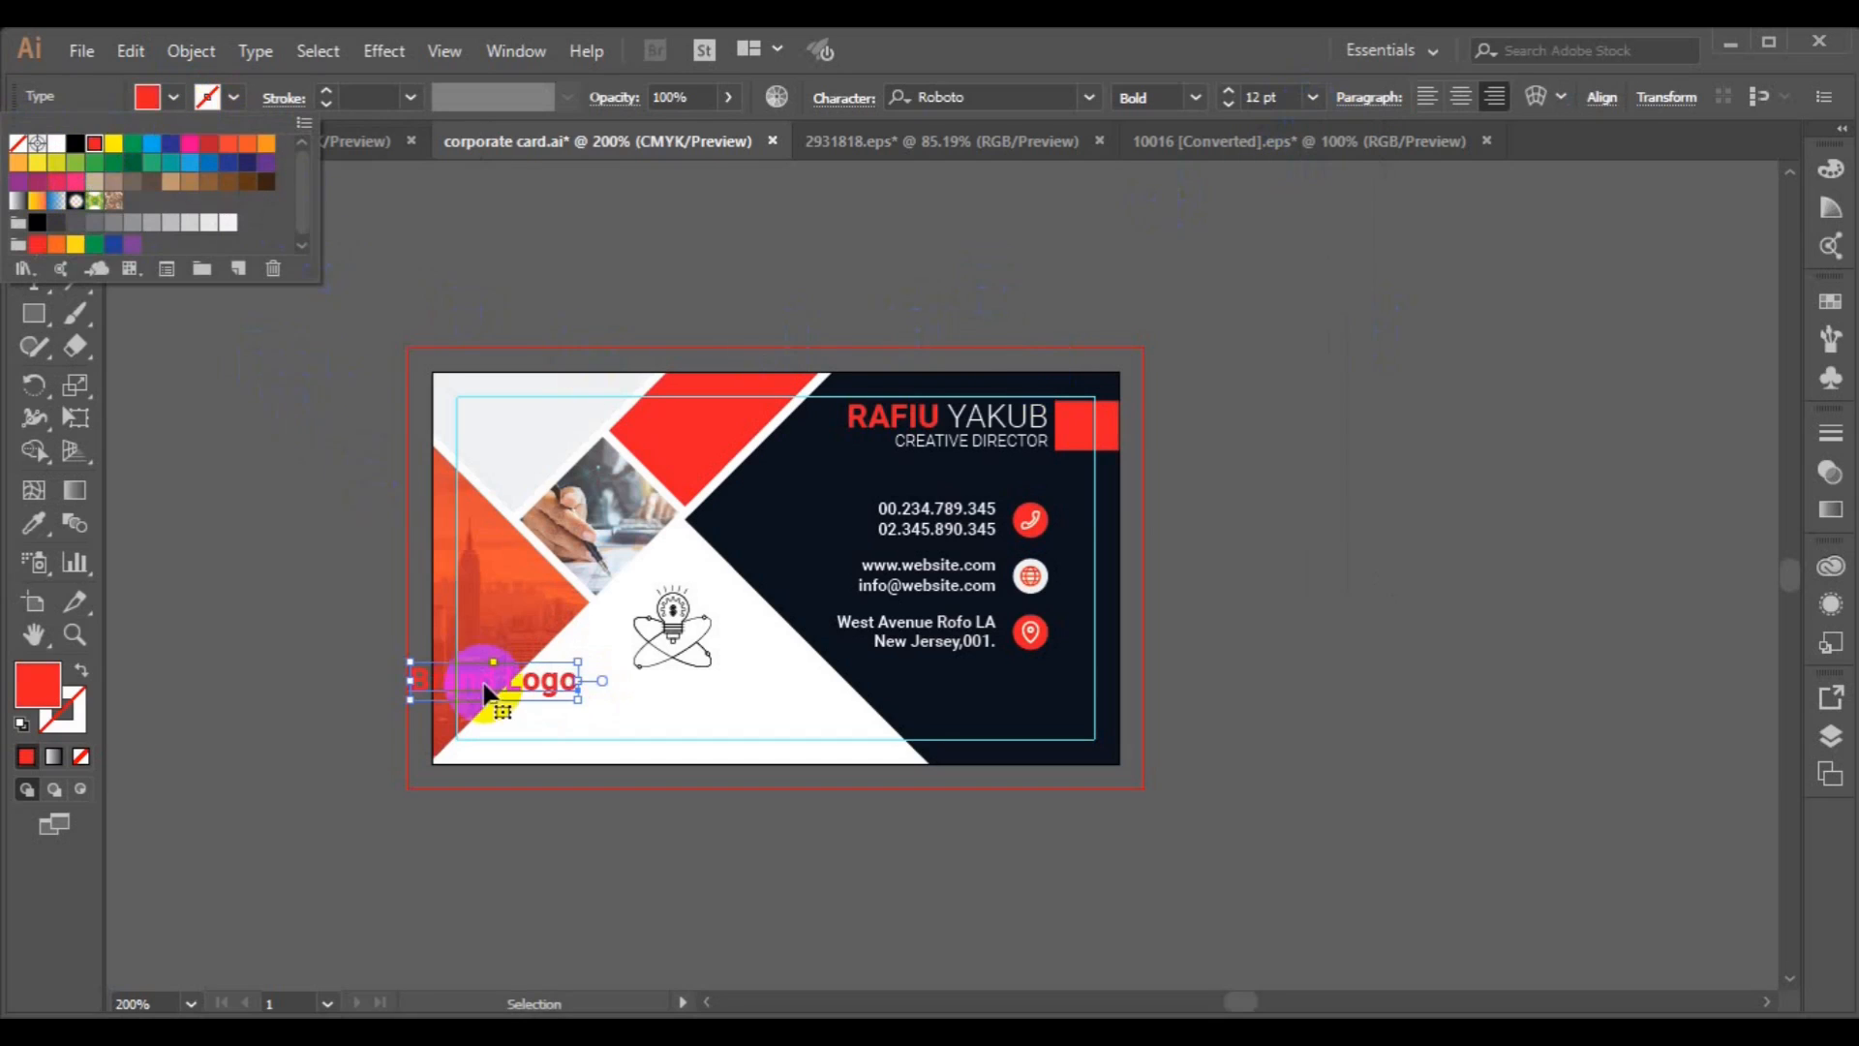
# Move the Brand Logo text beneath the logo graphic and reduce it to 10 pt.
pyautogui.click(554, 693)
pyautogui.moveTo(484, 686); pyautogui.dragTo(664, 695)
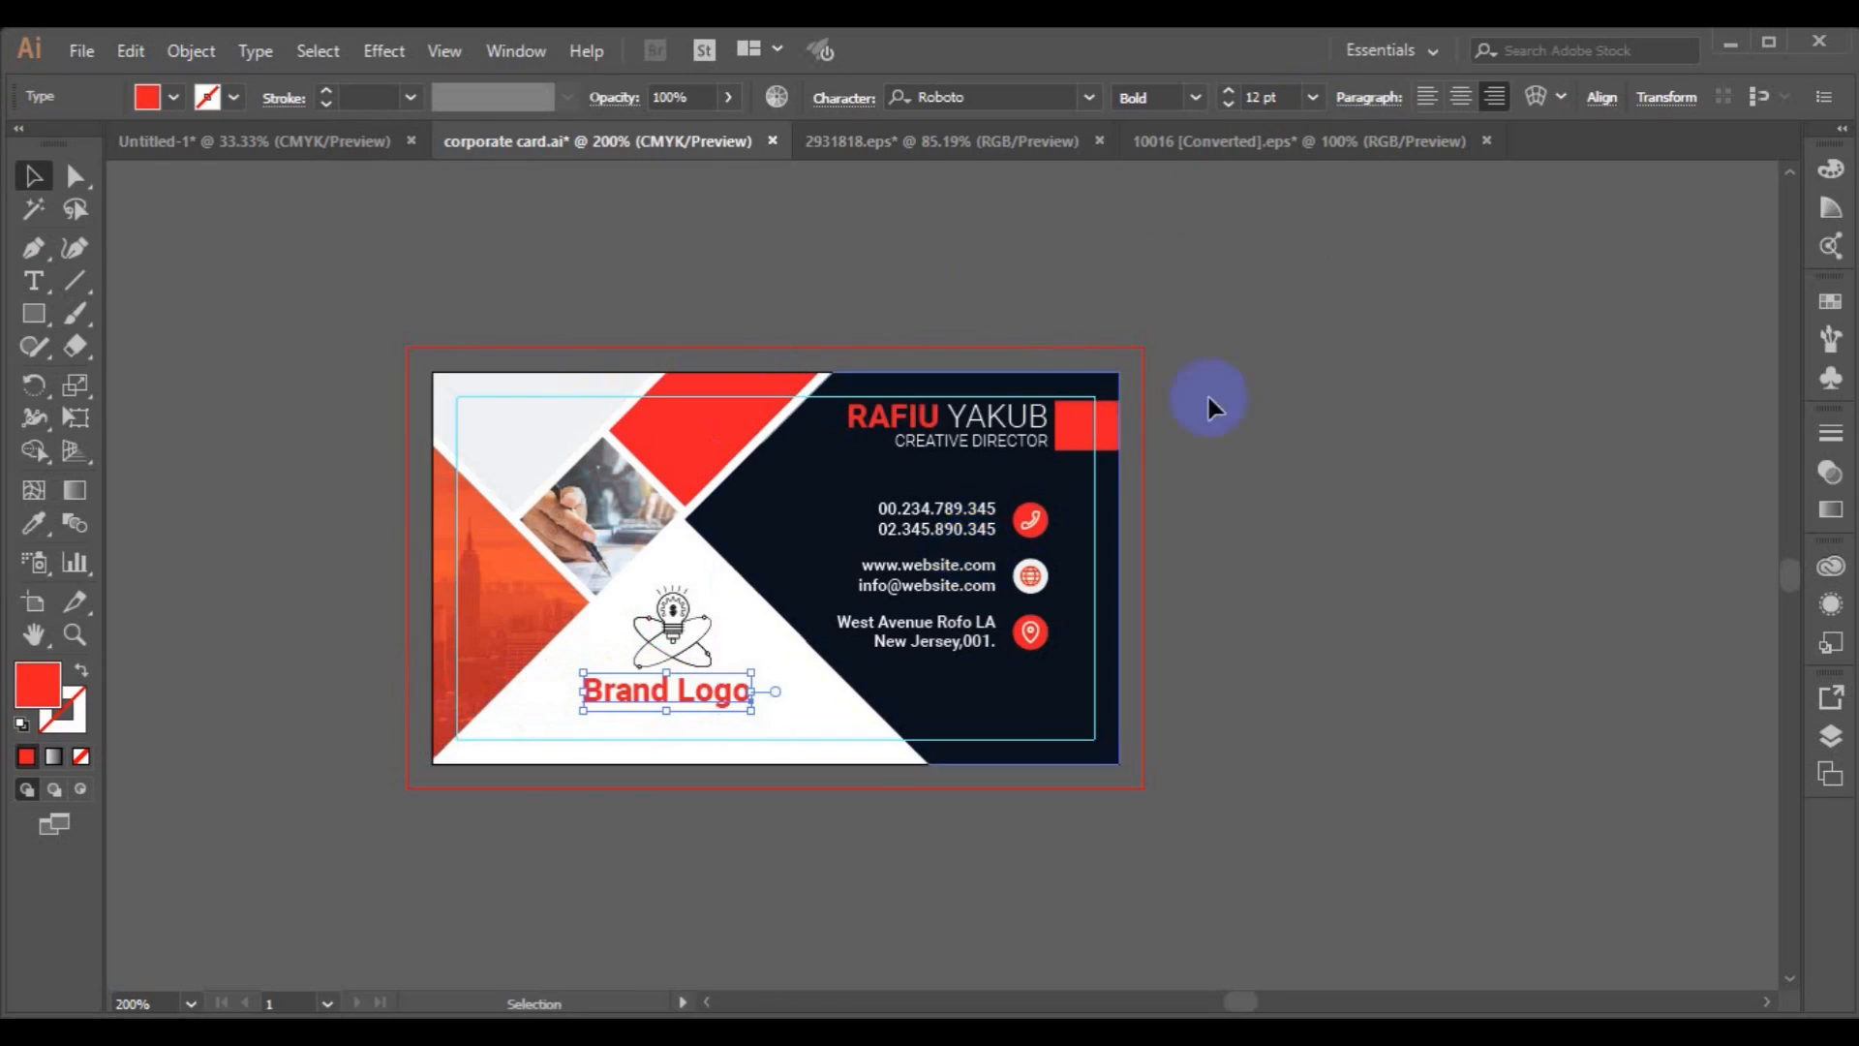
pyautogui.click(1312, 97)
pyautogui.click(1351, 283)
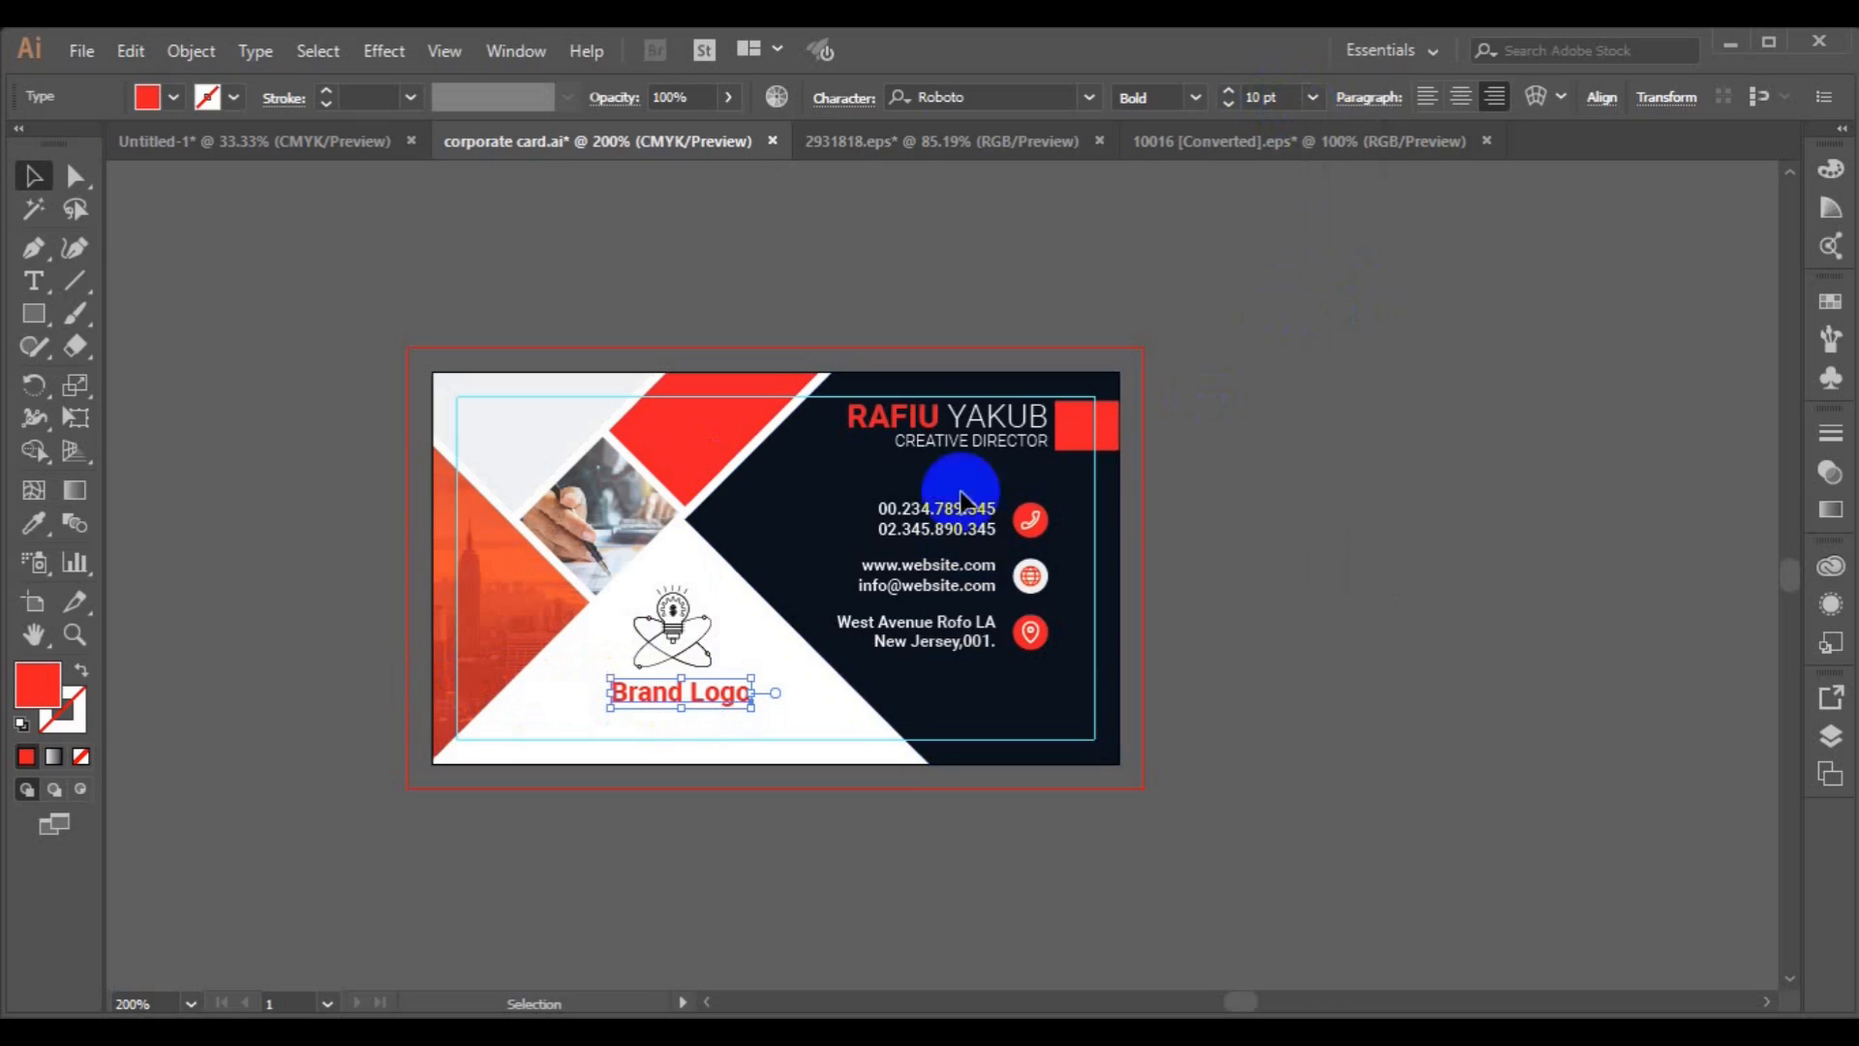
# Centre the logo graphic and Brand Logo text horizontally on each other.
pyautogui.click(683, 624)
pyautogui.moveTo(714, 670); pyautogui.dragTo(709, 666)
pyautogui.keyDown('shift'); pyautogui.click(701, 695); pyautogui.keyUp('shift')
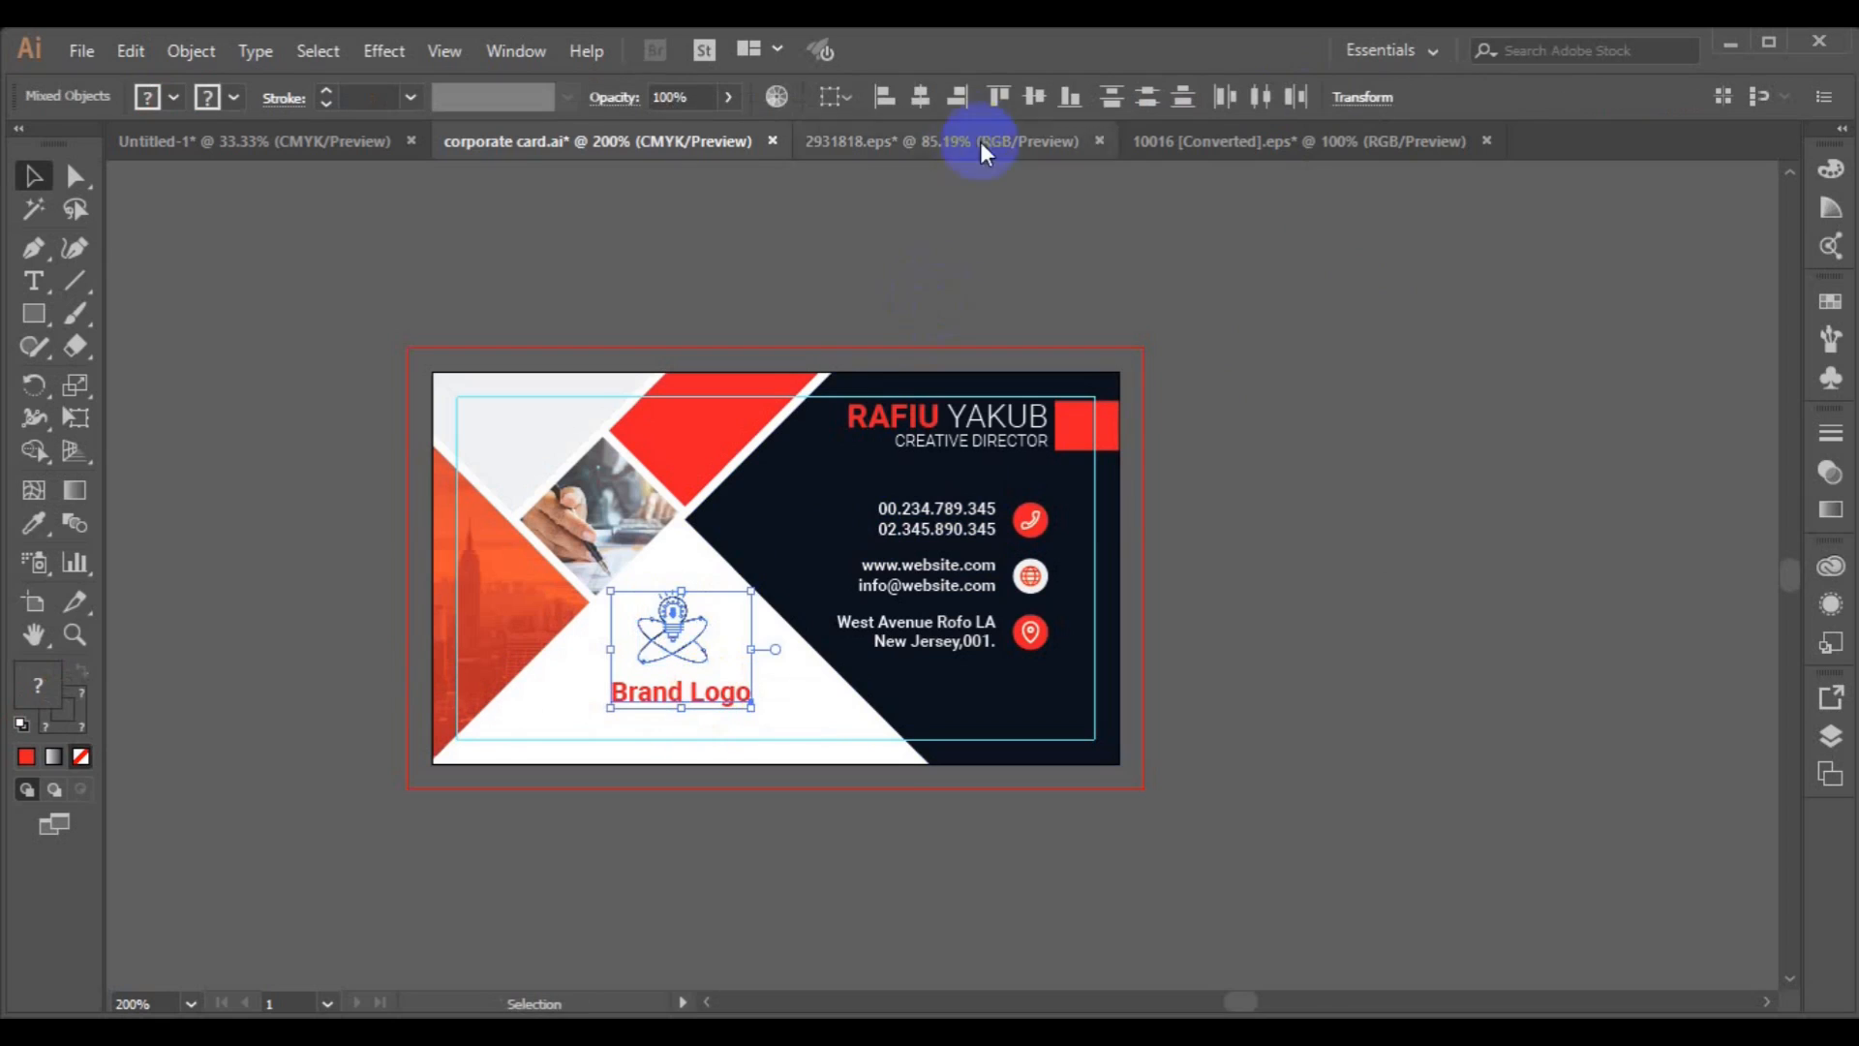
pyautogui.click(921, 97)
pyautogui.click(767, 695)
pyautogui.click(684, 637)
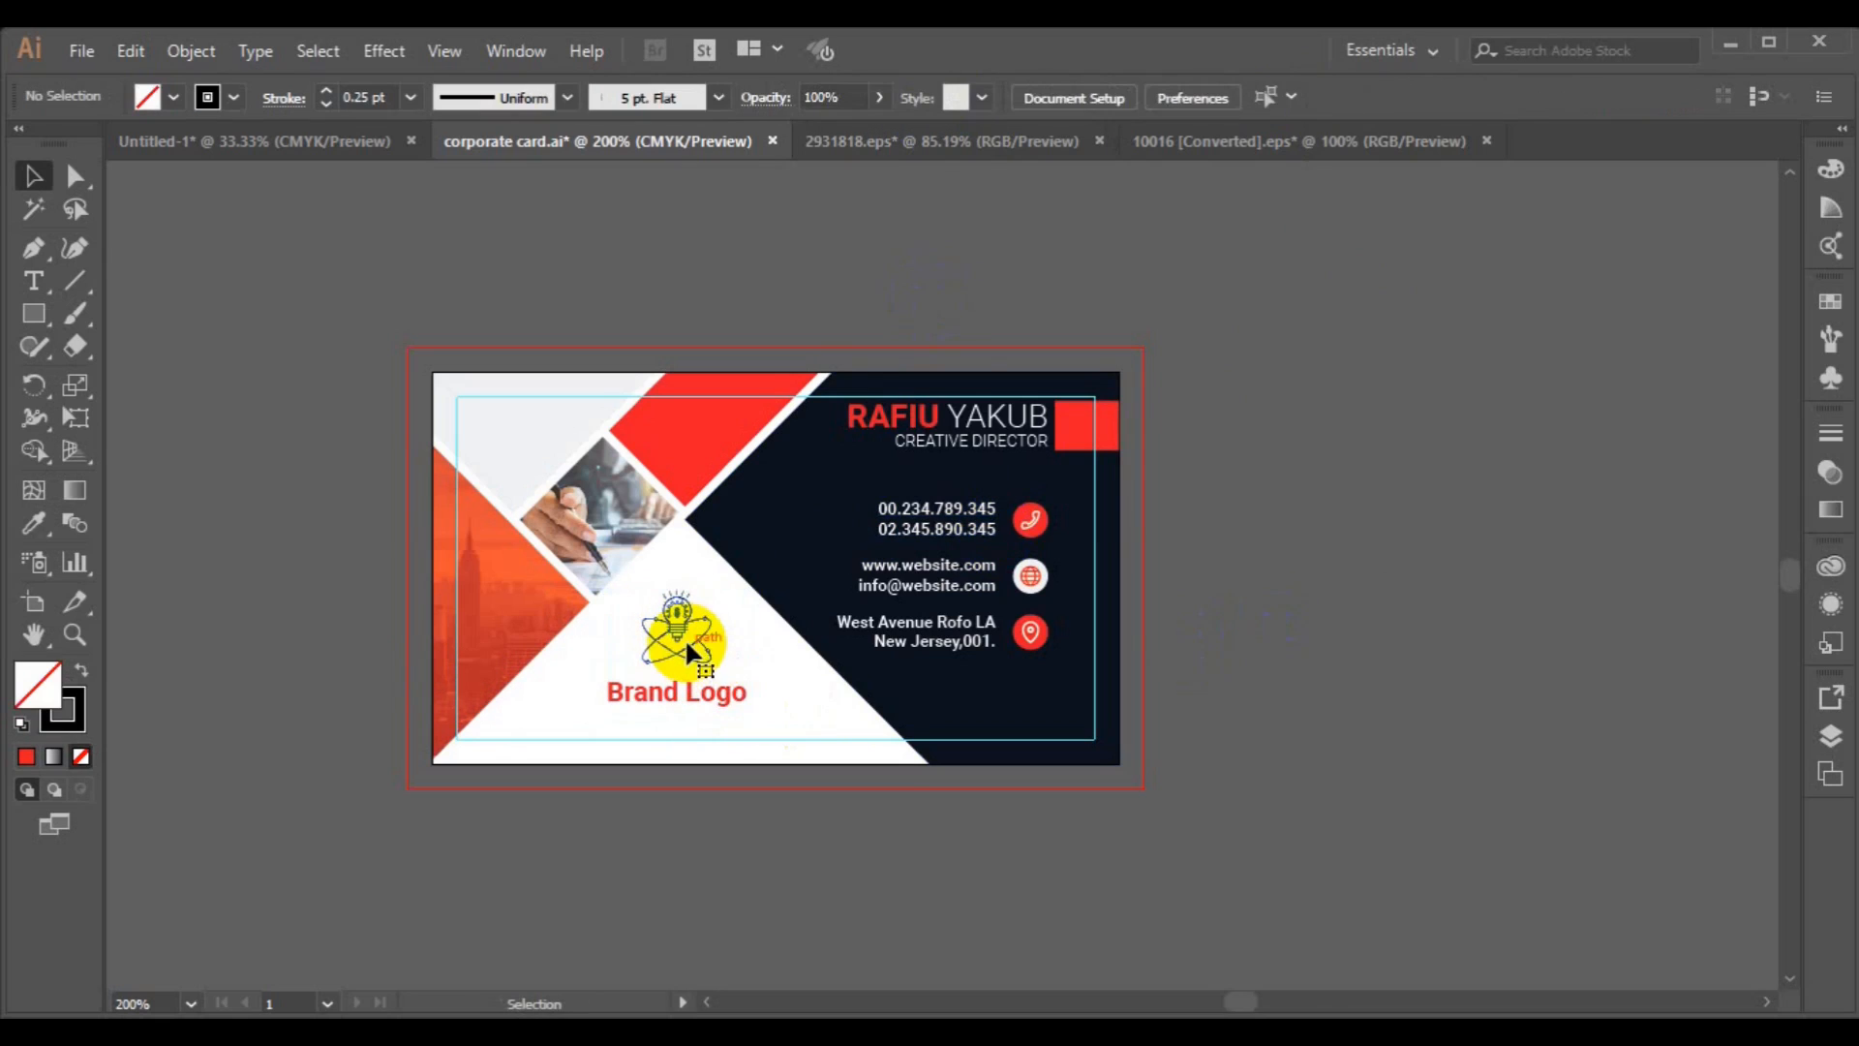
# Move the logo graphic closer to the text, re-centre both and group them.
pyautogui.moveTo(686, 643); pyautogui.dragTo(687, 654)
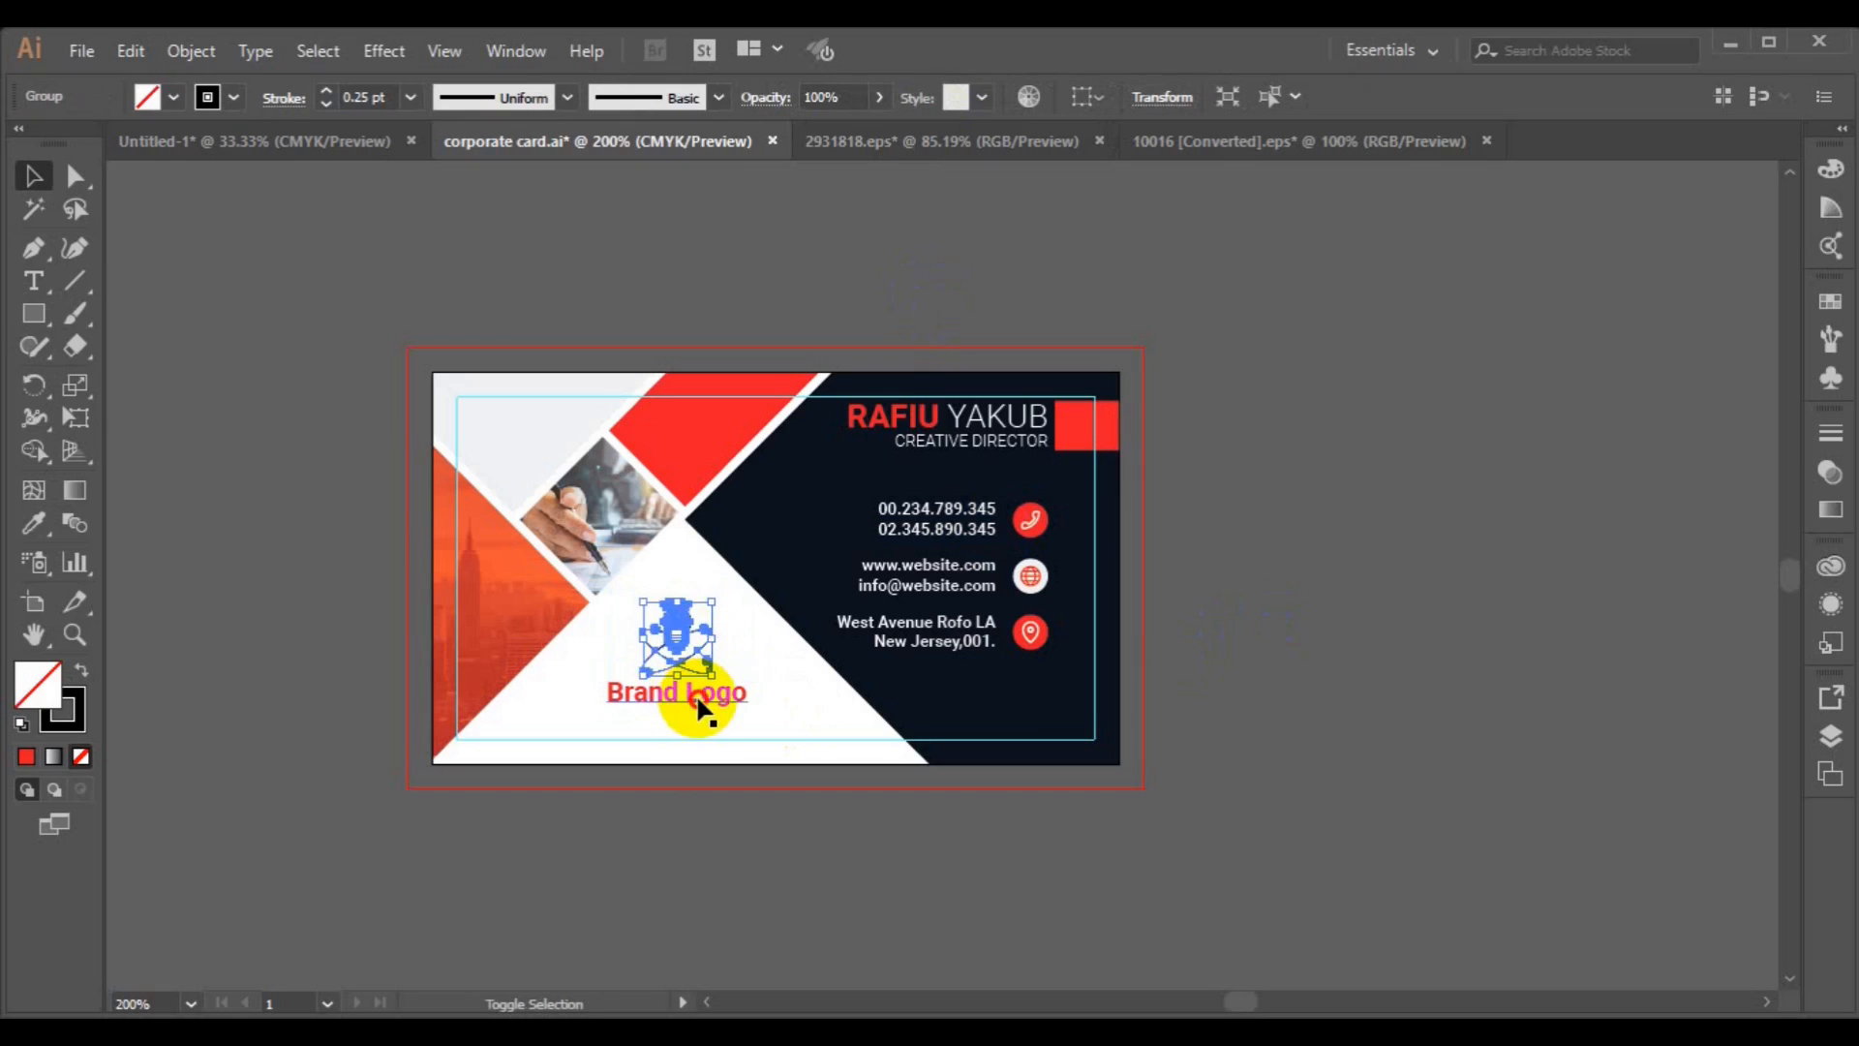
pyautogui.keyDown('shift'); pyautogui.click(697, 697); pyautogui.keyUp('shift')
pyautogui.click(921, 100)
pyautogui.hotkey('ctrl', 'g')
pyautogui.moveTo(672, 660); pyautogui.dragTo(672, 664)
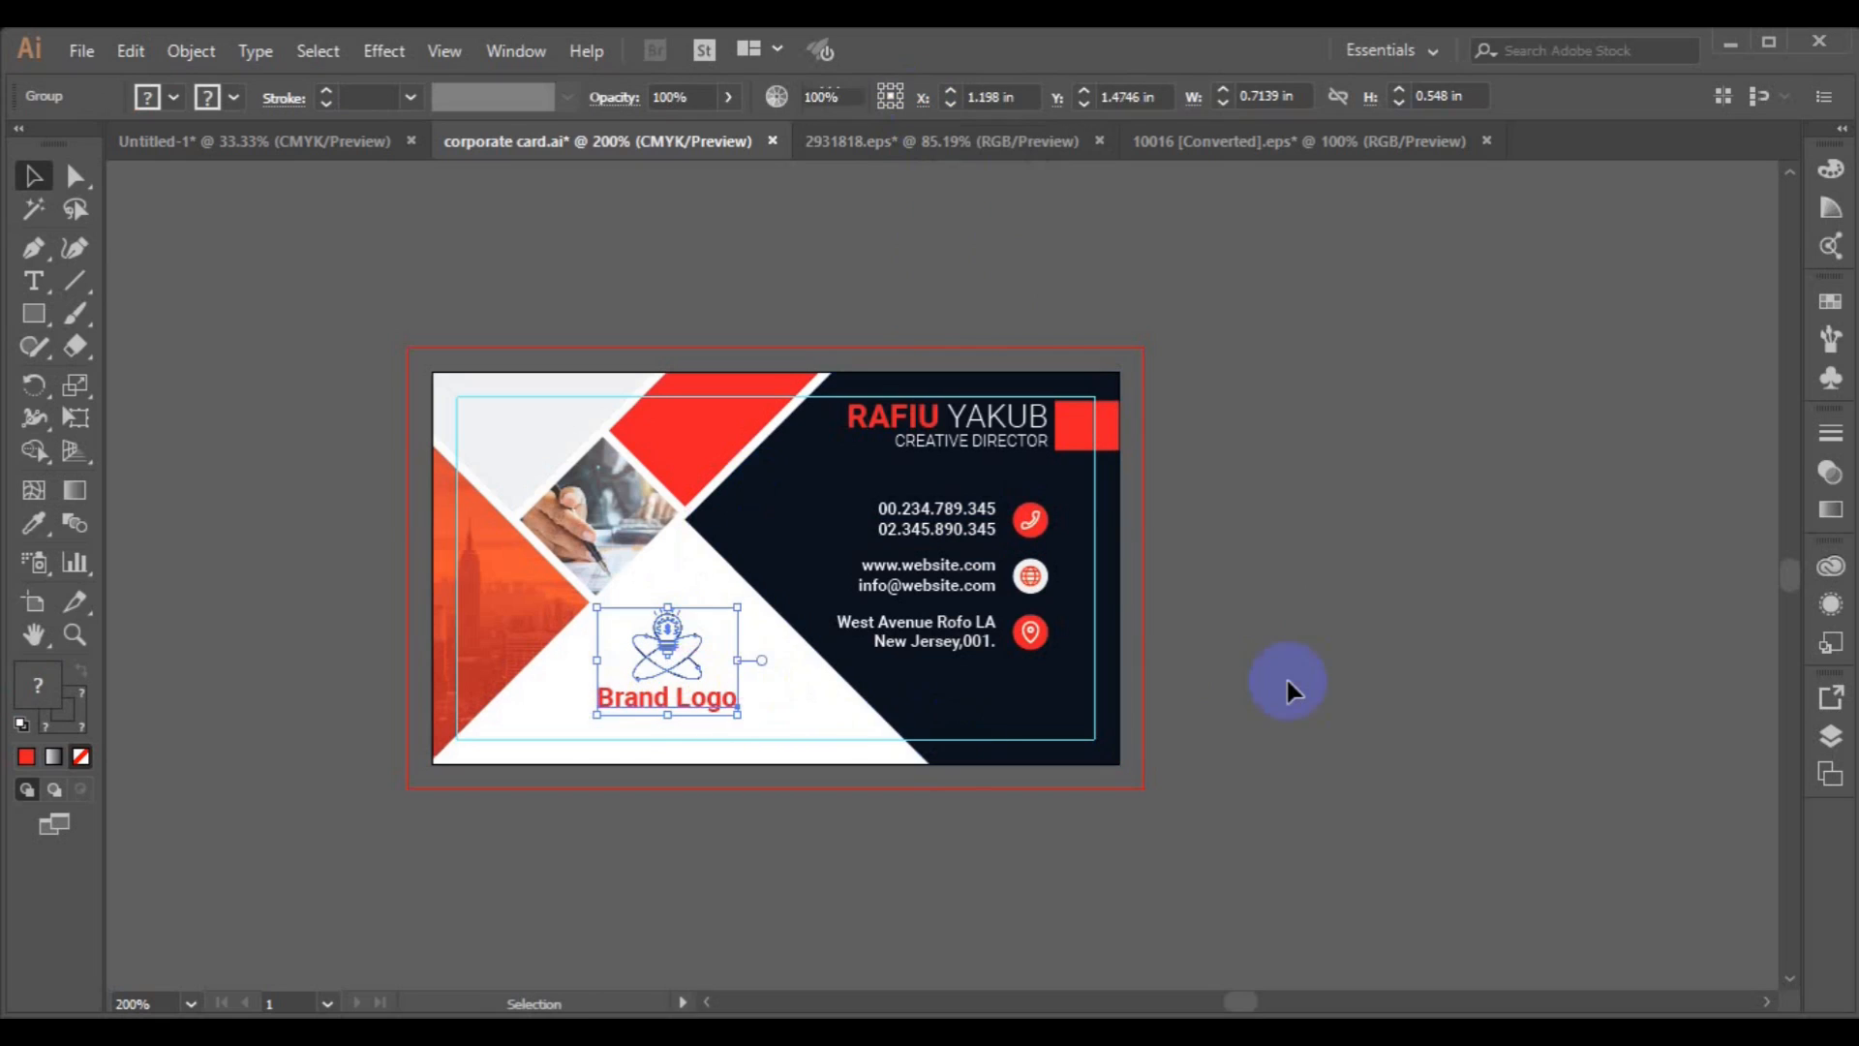